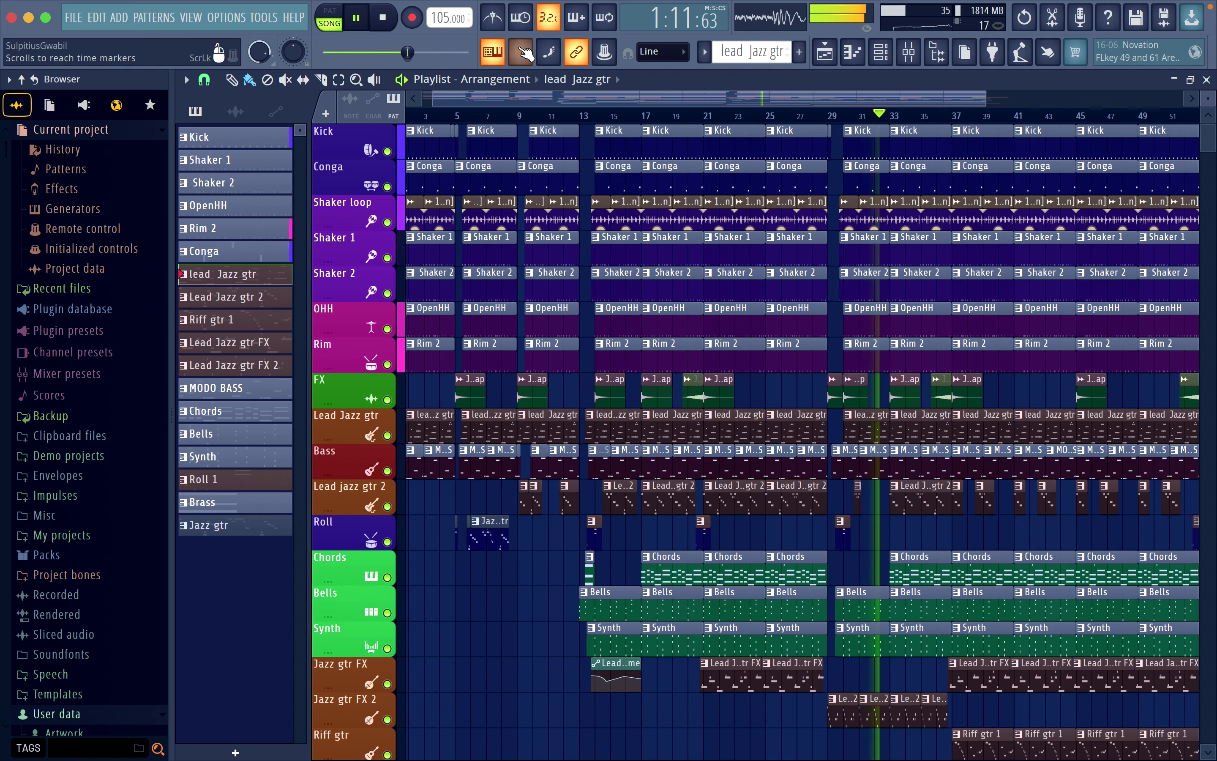
pyautogui.click(523, 52)
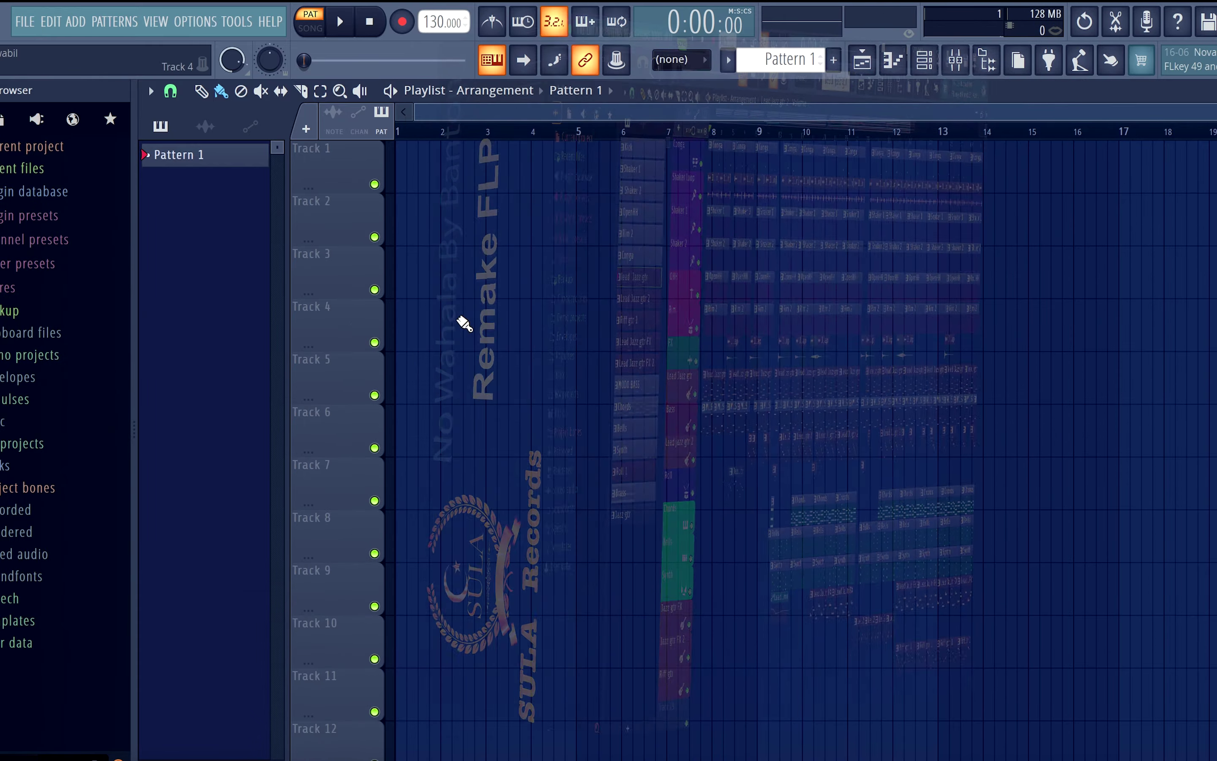
# Step: Set the project tempo to 105 BPM and turn on the metronome
pyautogui.moveTo(433, 22); pyautogui.dragTo(432, 48)
pyautogui.click(495, 23)
pyautogui.press('space')
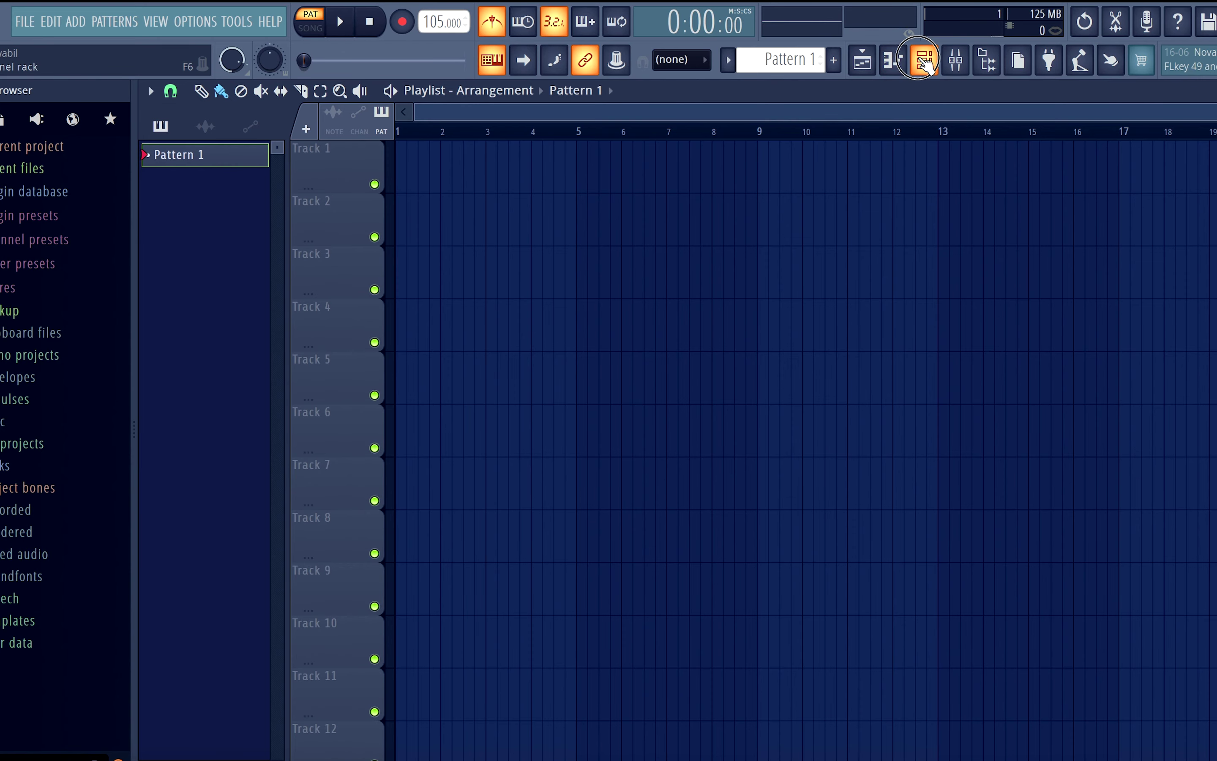
# Step: Add the VST version of Stage-73 V2 to the channel rack and close its plugin window
pyautogui.click(924, 61)
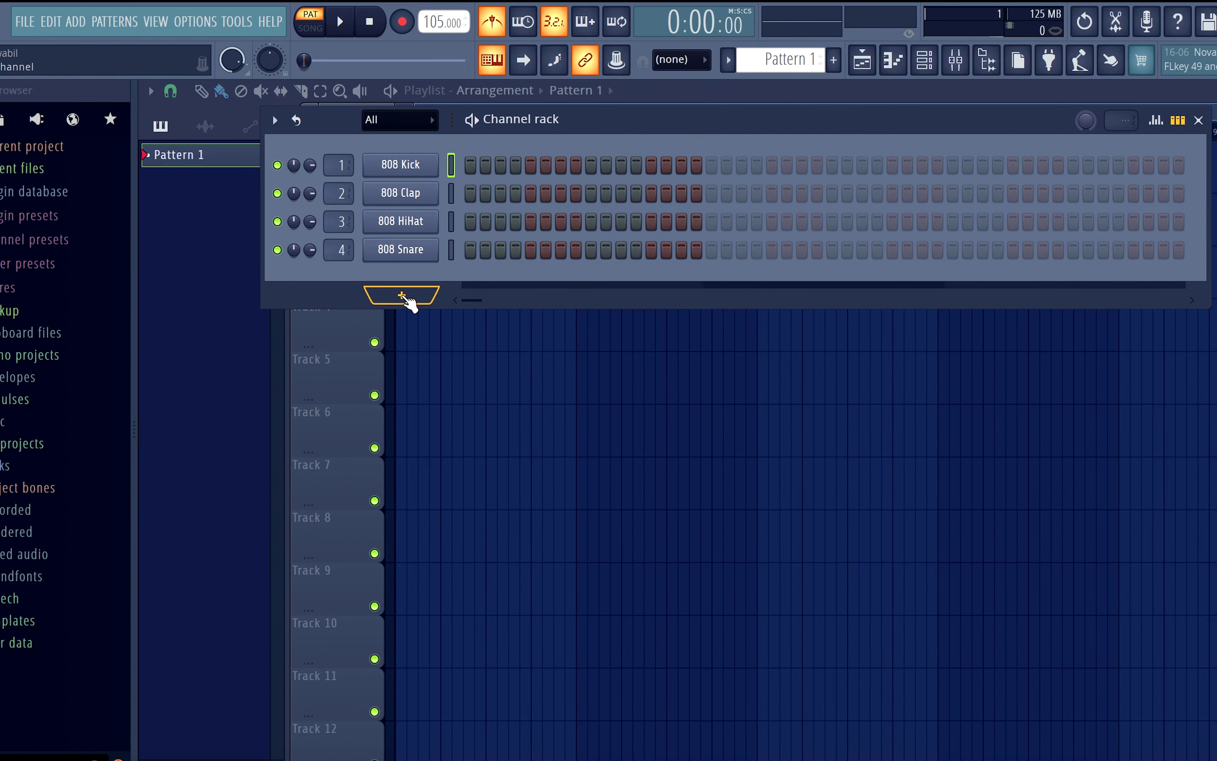
pyautogui.click(404, 297)
pyautogui.click(447, 25)
pyautogui.write('7')
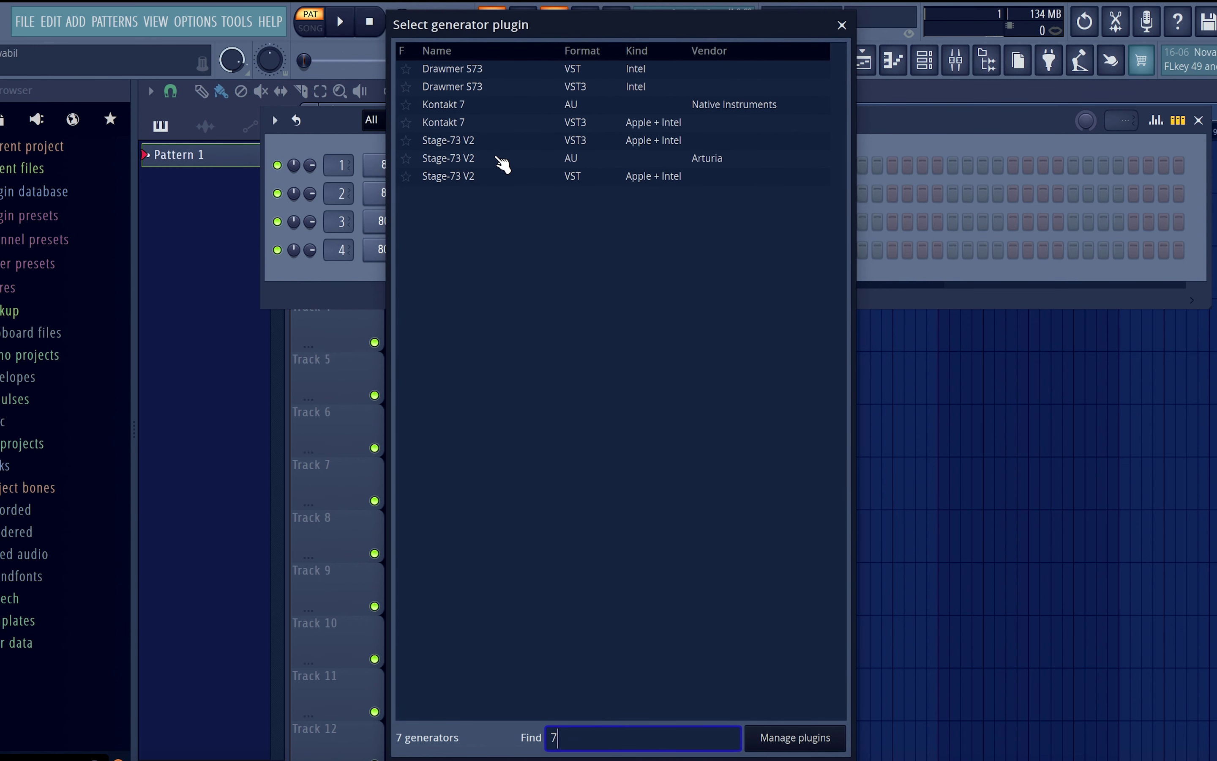
pyautogui.doubleClick(503, 176)
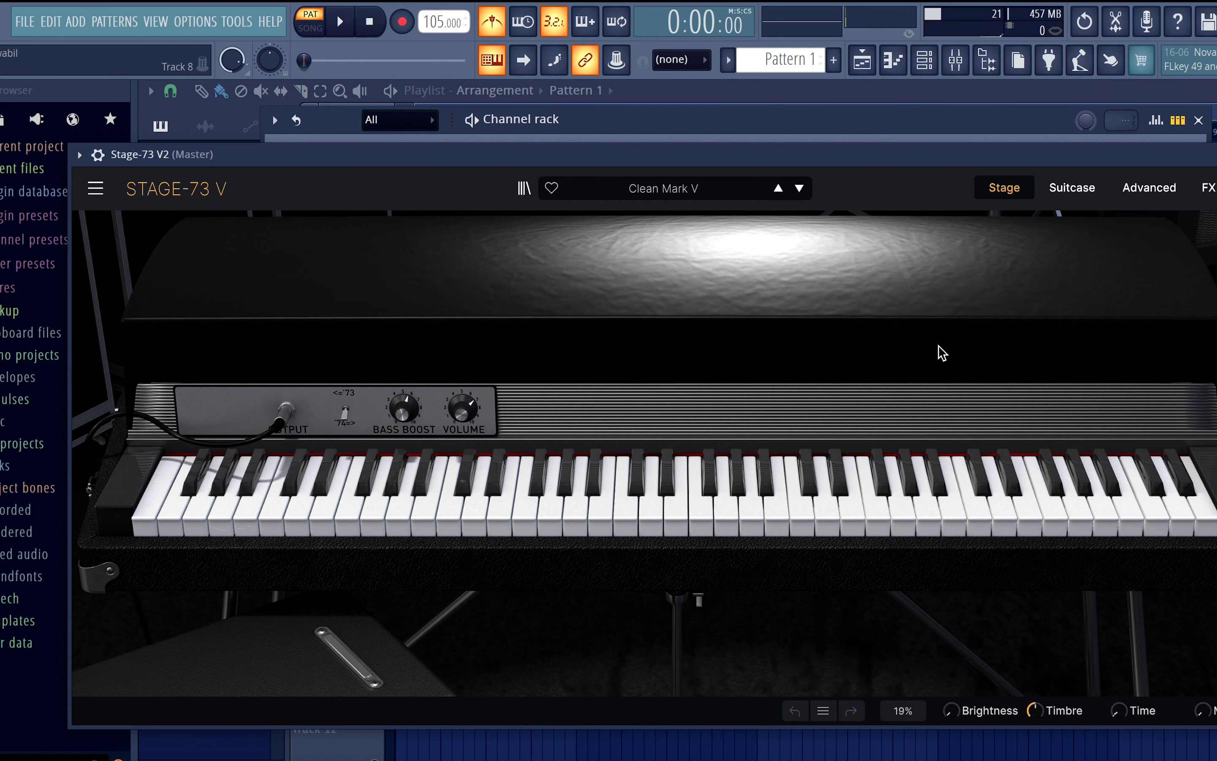
pyautogui.press('Escape')
# Step: Open the piano roll for Stage-73 V2, draw a one-bar B4 note at bar 1, and play it back
pyautogui.rightClick(430, 278)
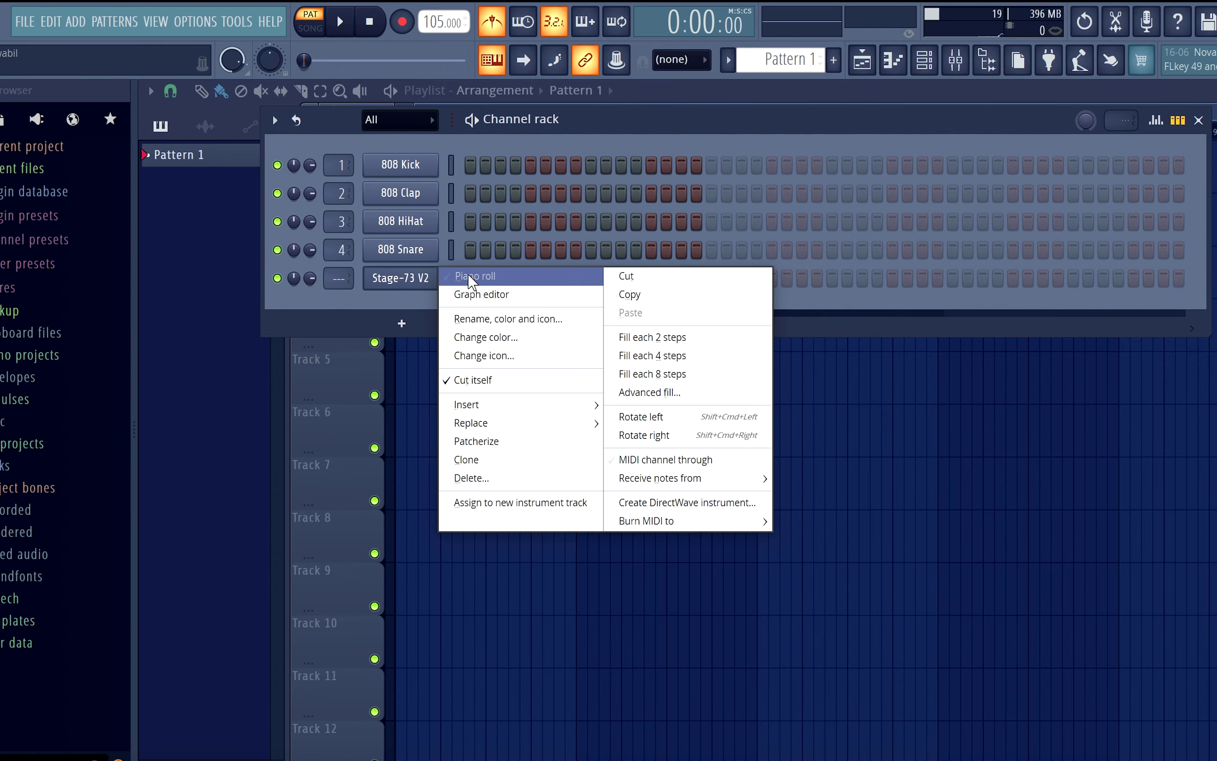
pyautogui.click(470, 278)
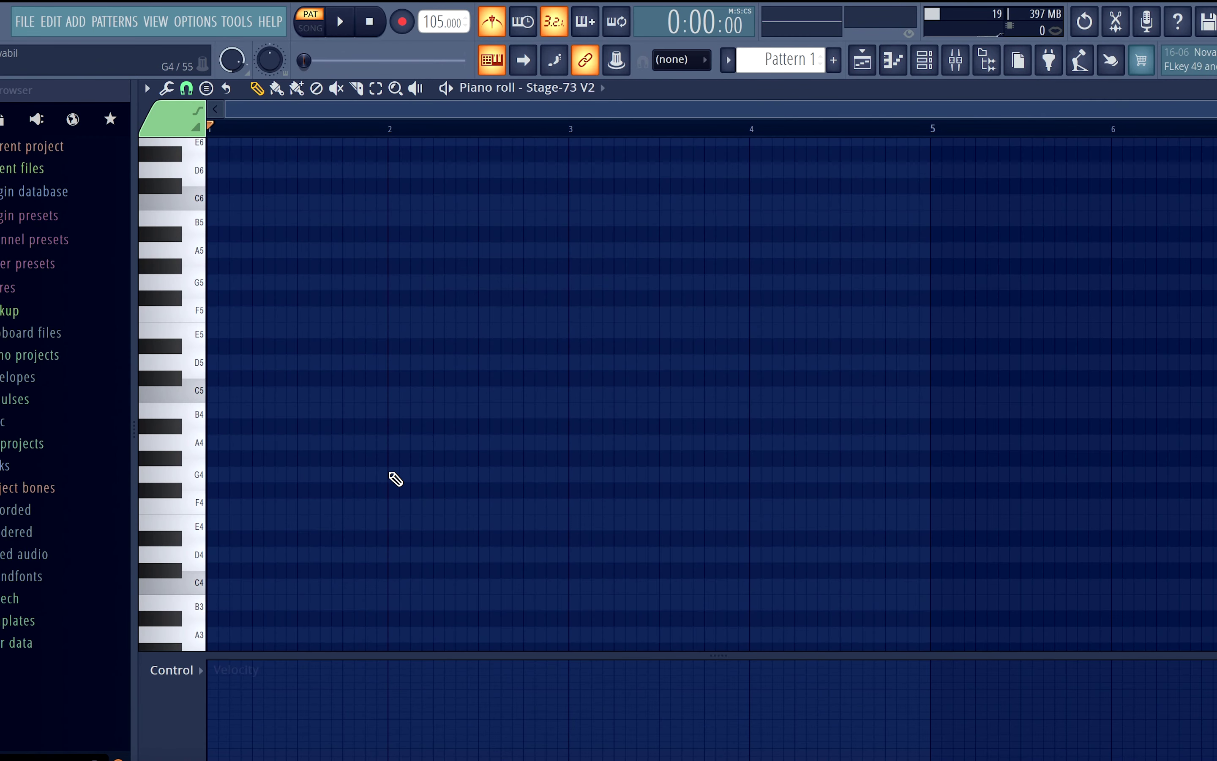
pyautogui.press('space')
pyautogui.press('space')
pyautogui.click(222, 413)
pyautogui.moveTo(222, 411); pyautogui.dragTo(386, 444)
pyautogui.press('space')
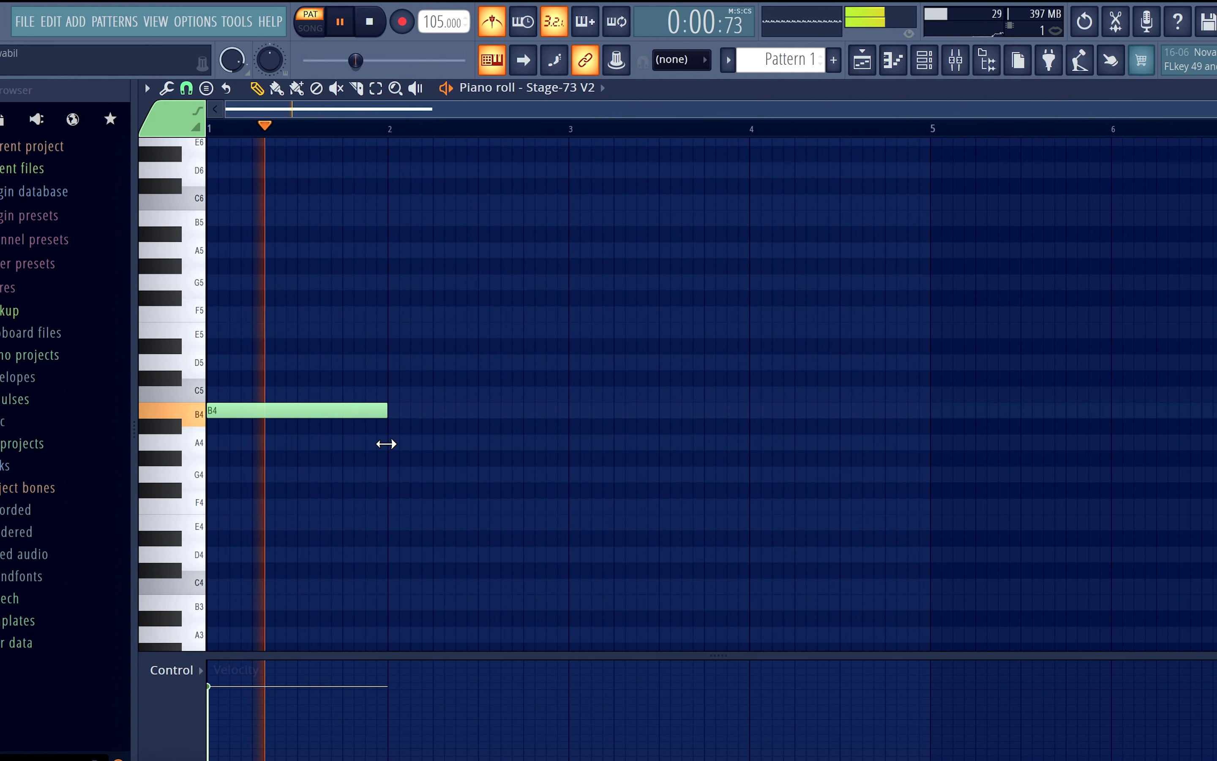
pyautogui.press('space')
# Step: Draw a one-bar A4 note at bar 2 and stack D5 and F#5 above the B4 in bar 1
pyautogui.click(392, 442)
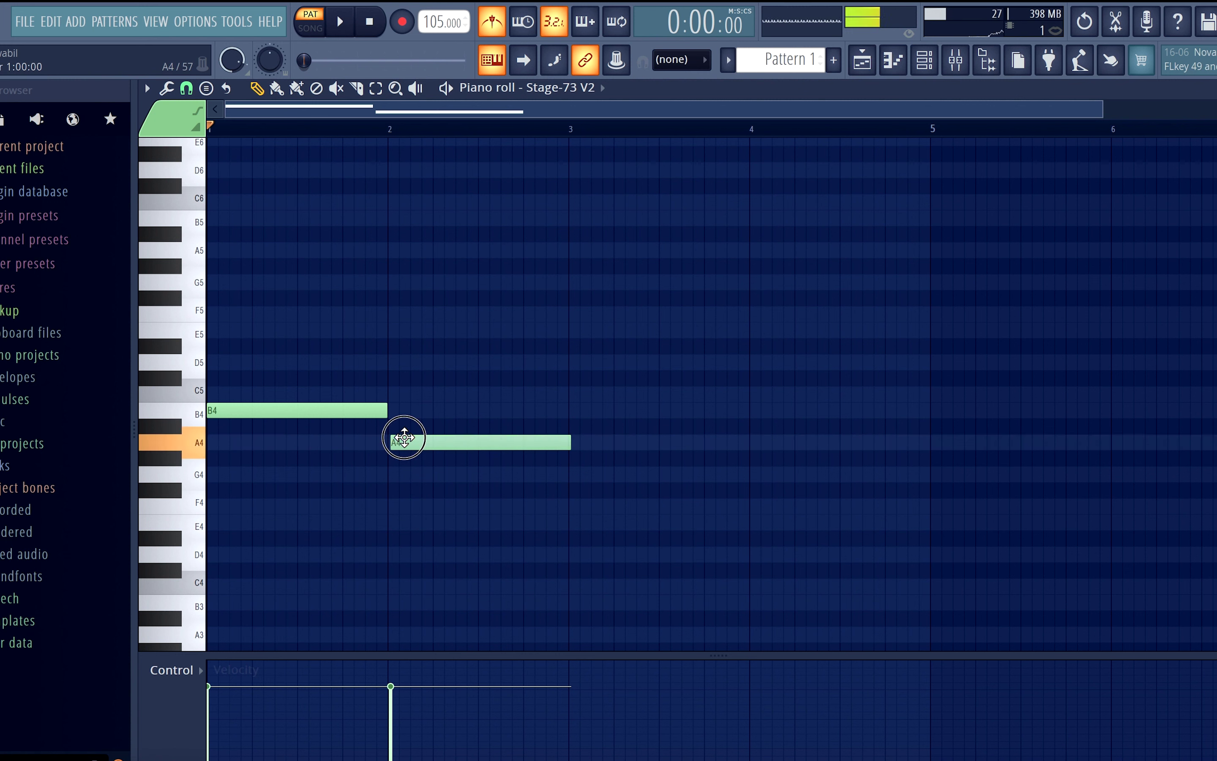
pyautogui.click(212, 363)
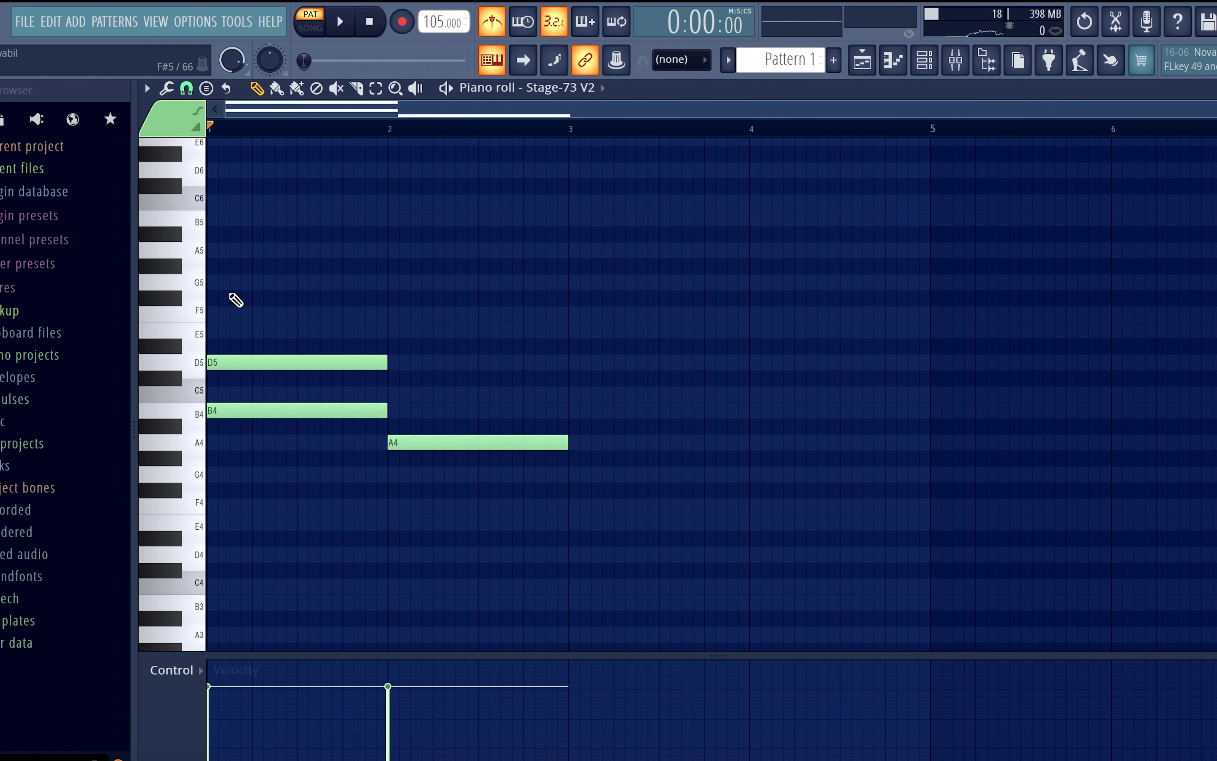
pyautogui.click(228, 298)
pyautogui.click(209, 298)
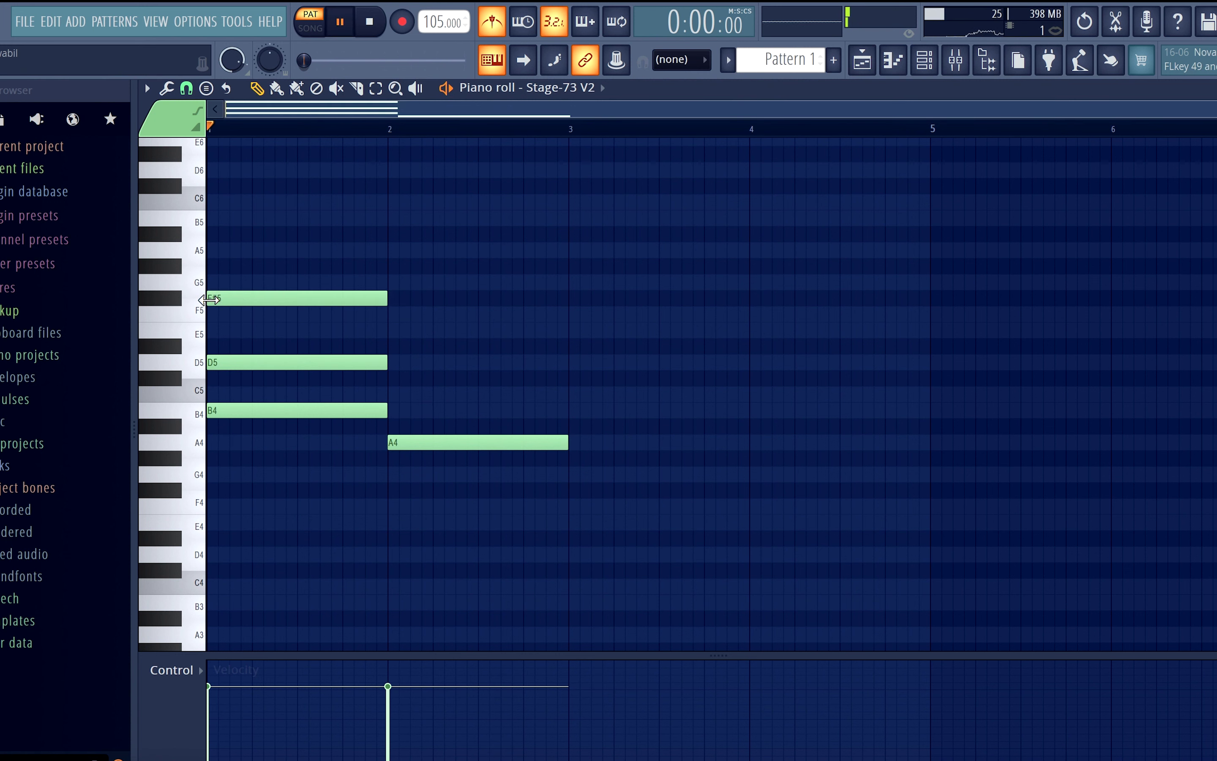
pyautogui.press('space')
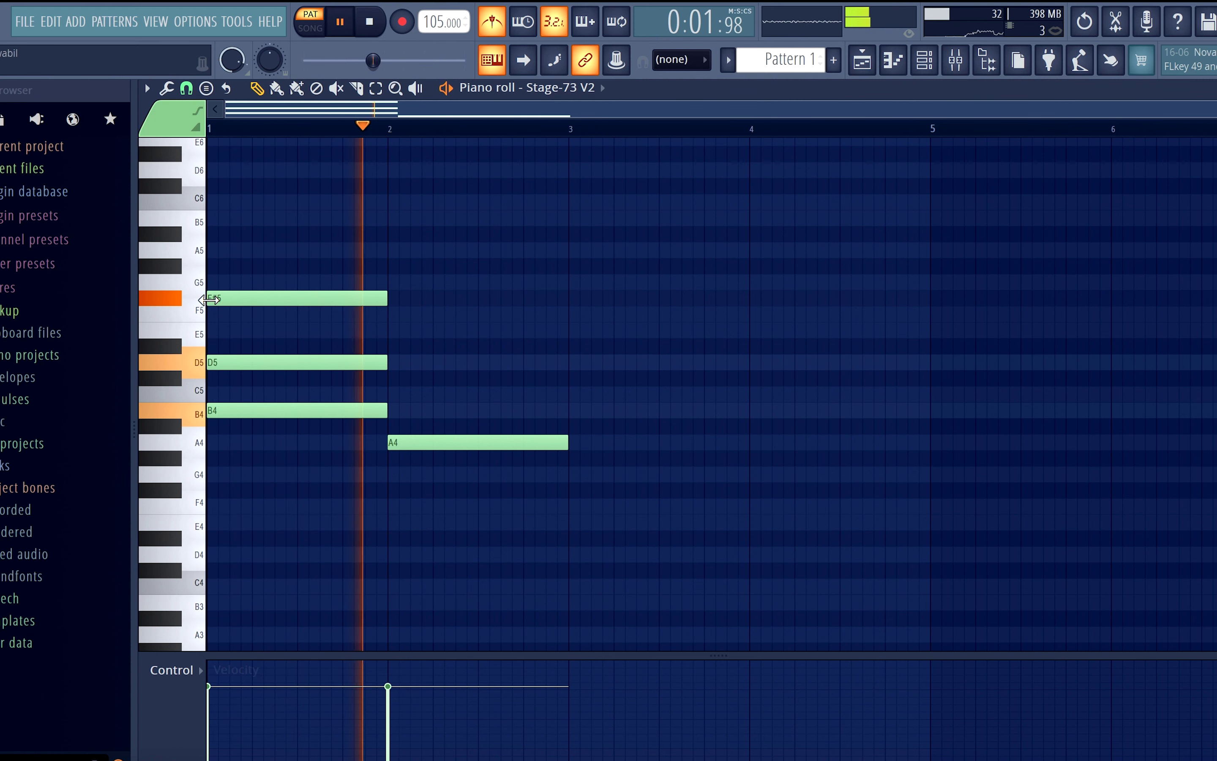
pyautogui.press('space')
# Step: Stack one-bar C#5 and E5 notes above the A4 in bar 2 and play the two chords
pyautogui.click(421, 378)
pyautogui.moveTo(426, 379); pyautogui.dragTo(416, 381)
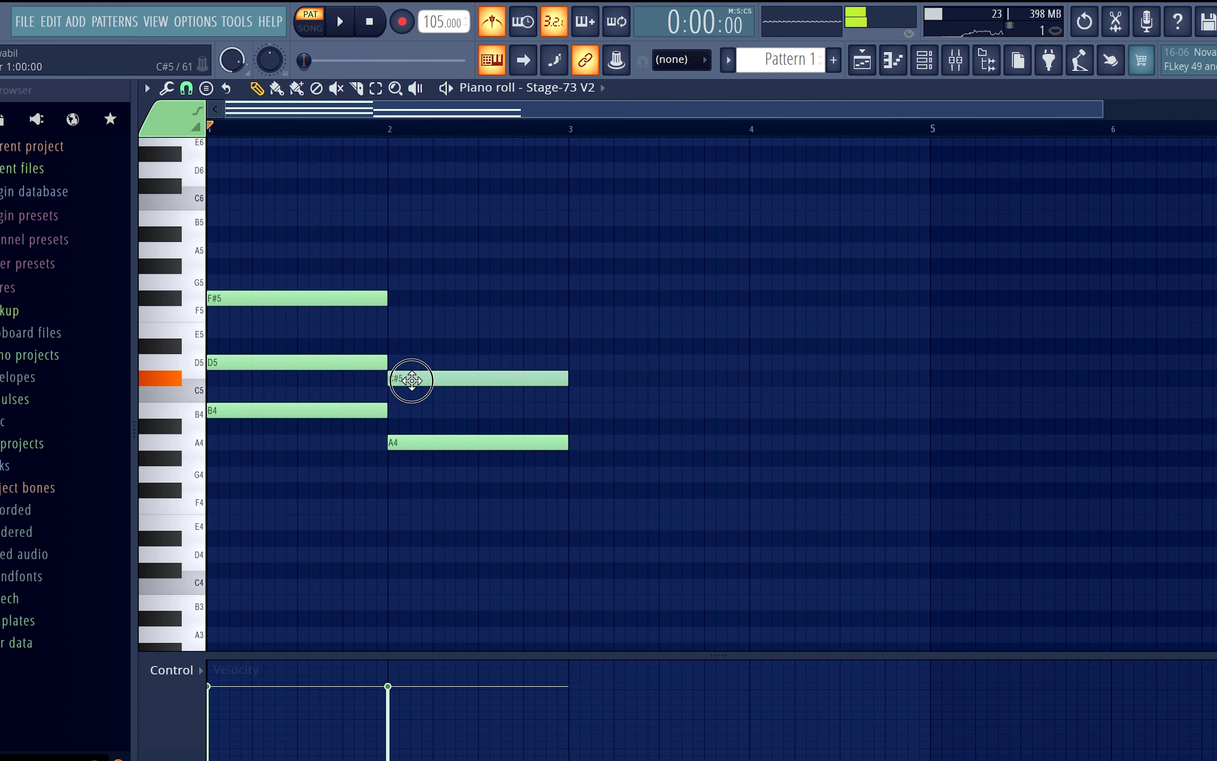
pyautogui.click(400, 330)
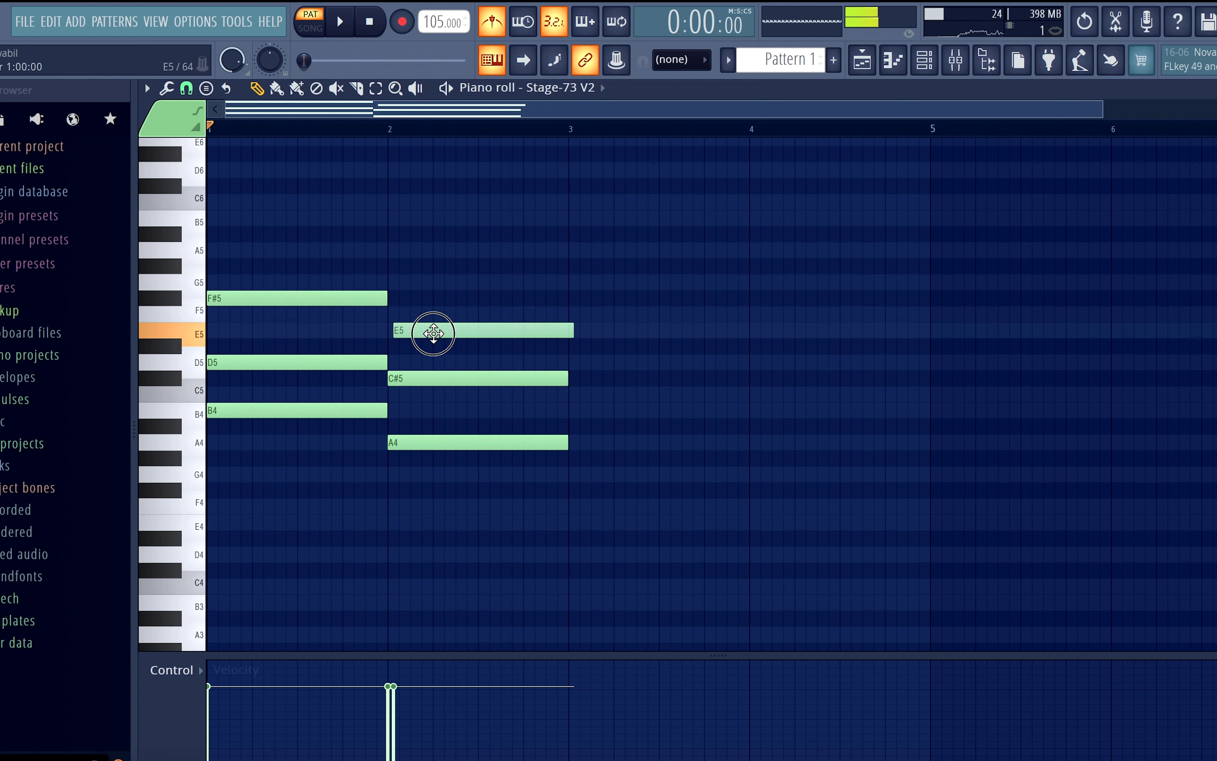
pyautogui.press('space')
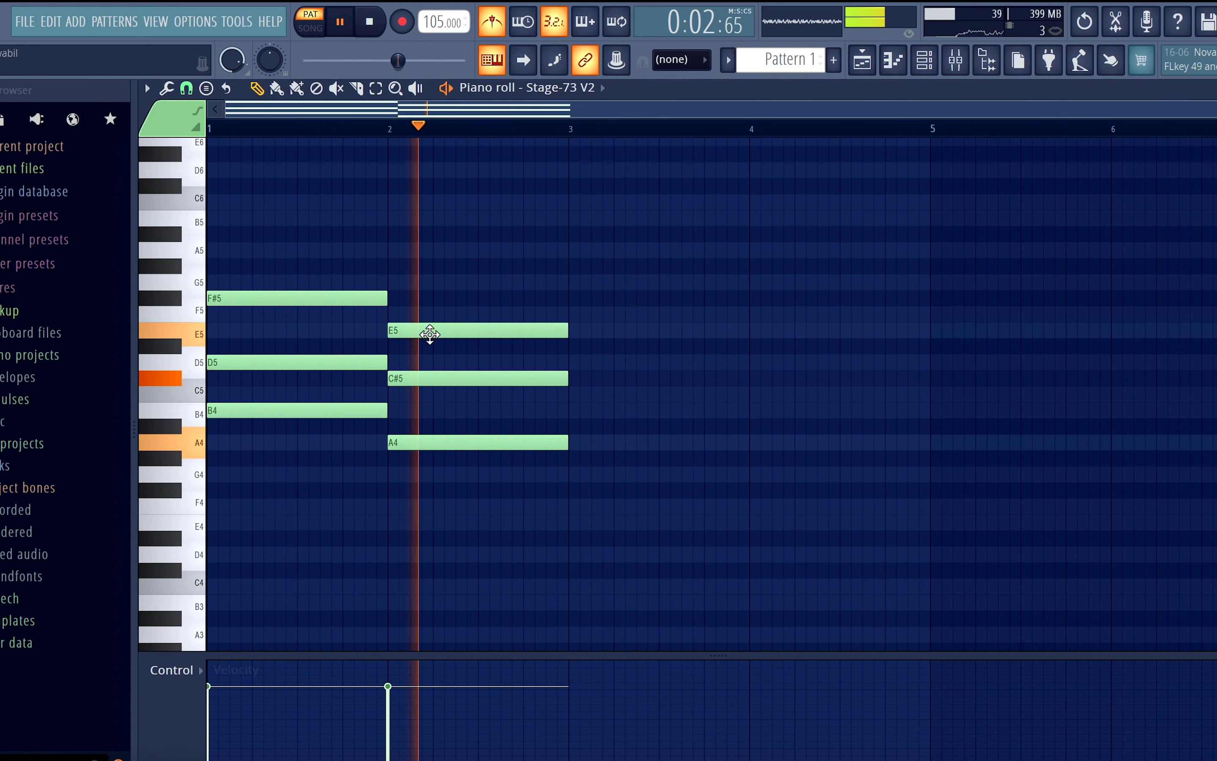
pyautogui.press('space')
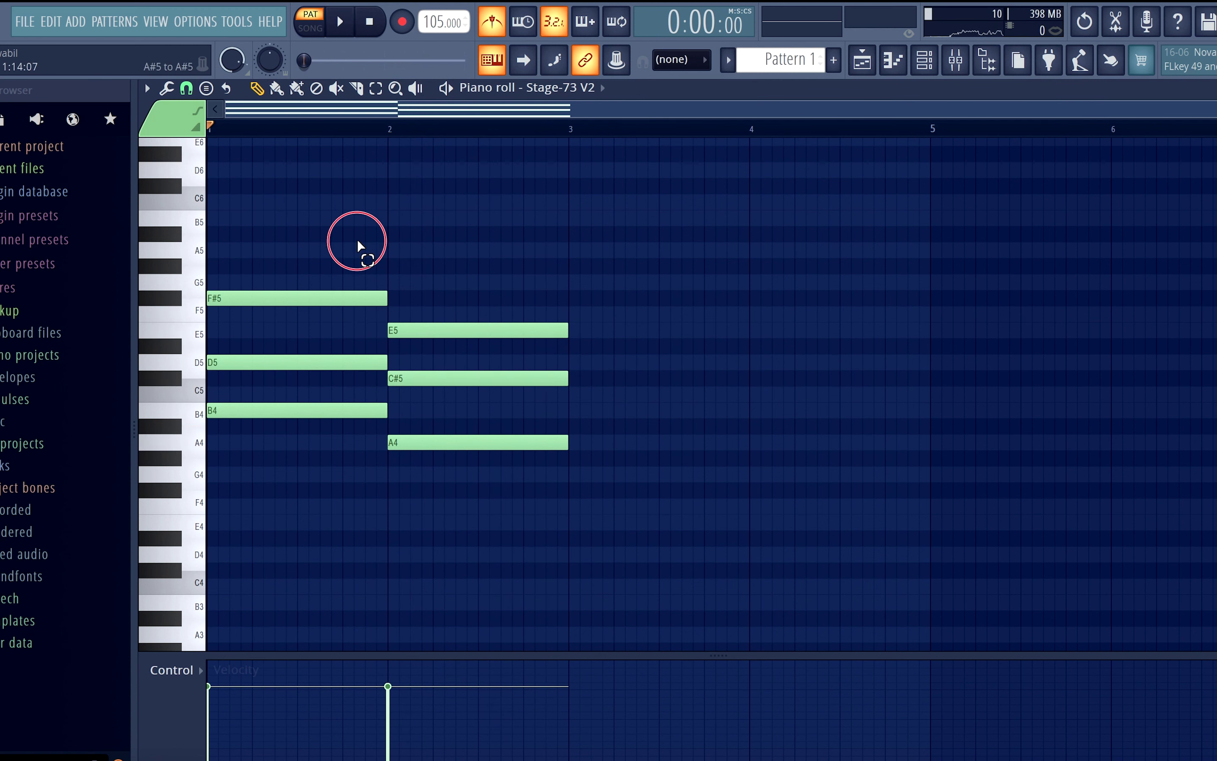
# Step: Shorten the B4-D5-F#5 chord to about five steps and shift the A4-C#5-E5 chord two steps earlier
pyautogui.moveTo(357, 247); pyautogui.dragTo(368, 403)
pyautogui.moveTo(398, 301); pyautogui.dragTo(471, 479)
pyautogui.press('space')
pyautogui.press('space')
pyautogui.press('space')
pyautogui.press('space')
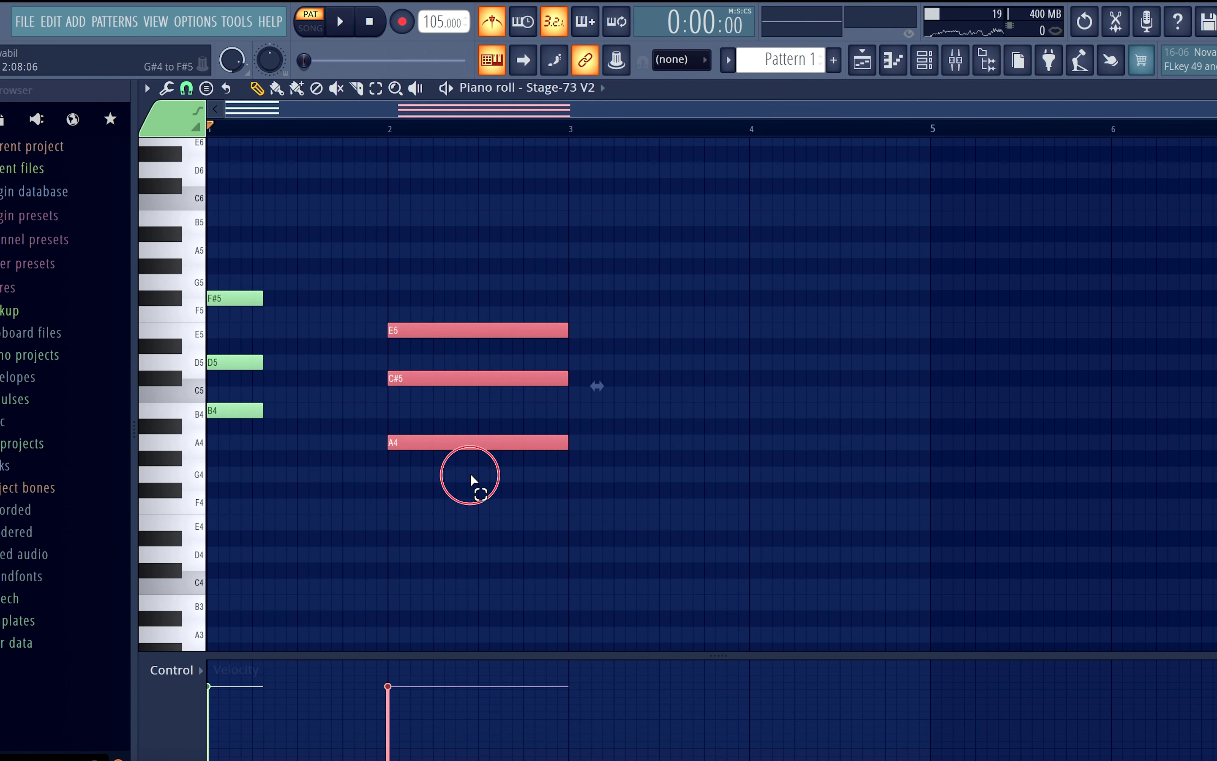
pyautogui.moveTo(461, 381); pyautogui.dragTo(443, 383)
pyautogui.press('space')
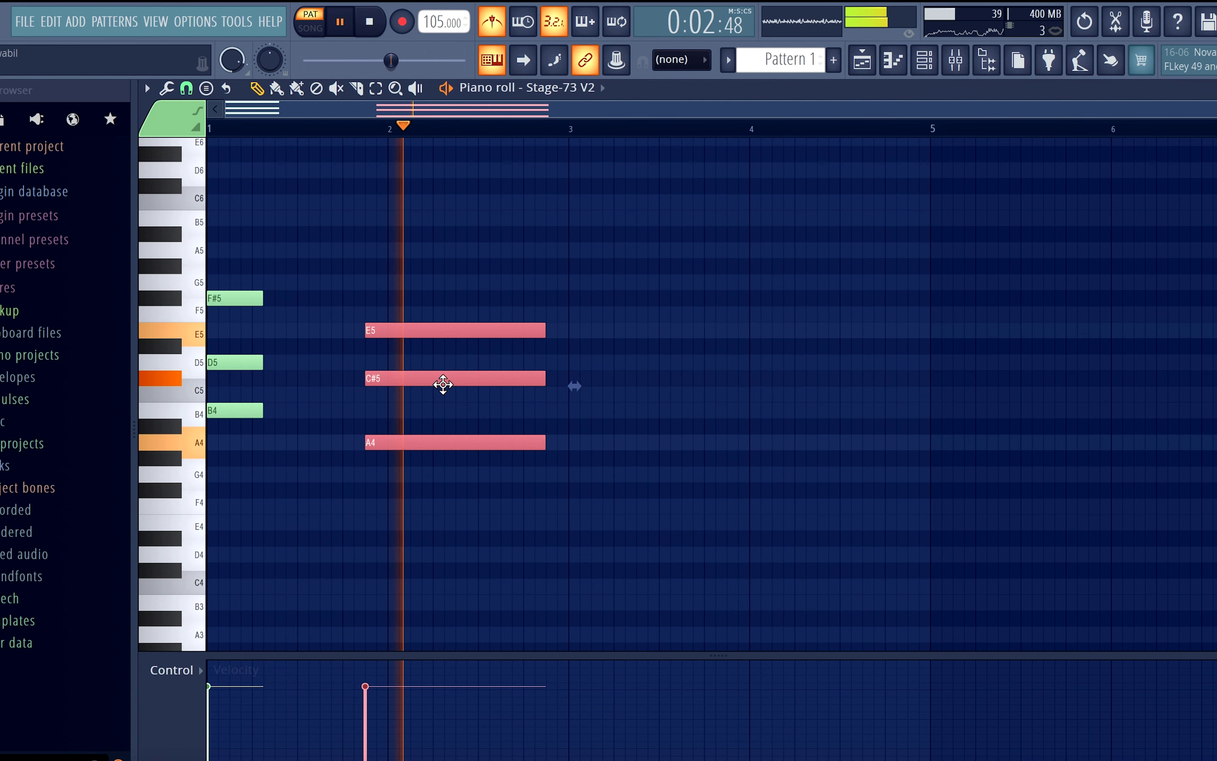
pyautogui.press('space')
# Step: Copy the first chord six steps later in bar 1 and shorten the copy to about three steps
pyautogui.moveTo(243, 275); pyautogui.dragTo(242, 419)
pyautogui.moveTo(241, 362); pyautogui.dragTo(304, 365)
pyautogui.press('space')
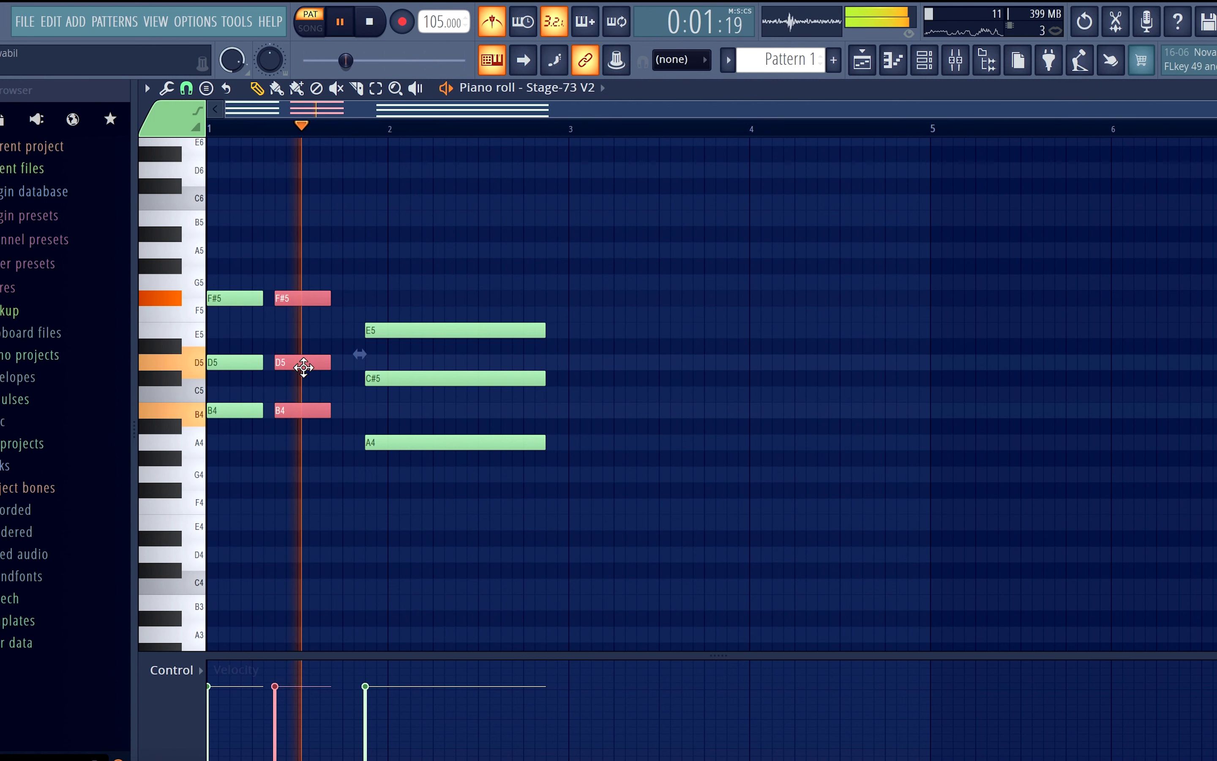
pyautogui.press('space')
pyautogui.moveTo(328, 358); pyautogui.dragTo(314, 357)
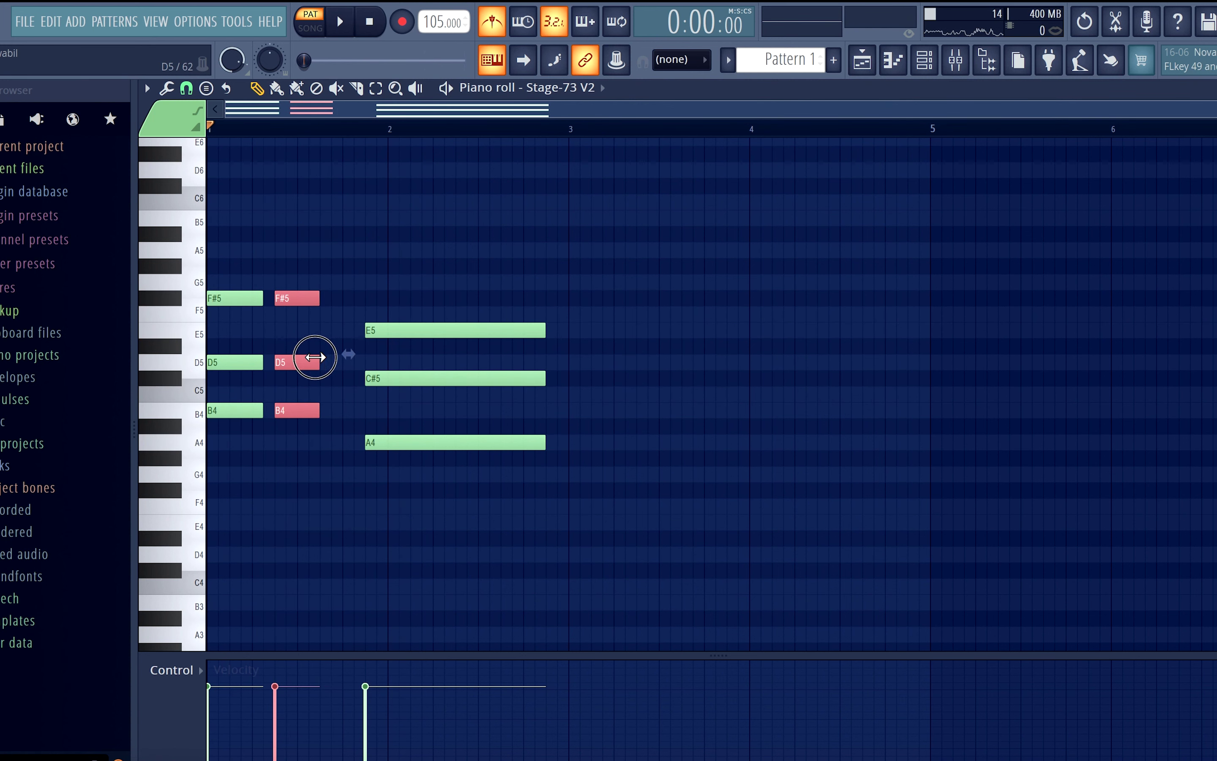
pyautogui.press('space')
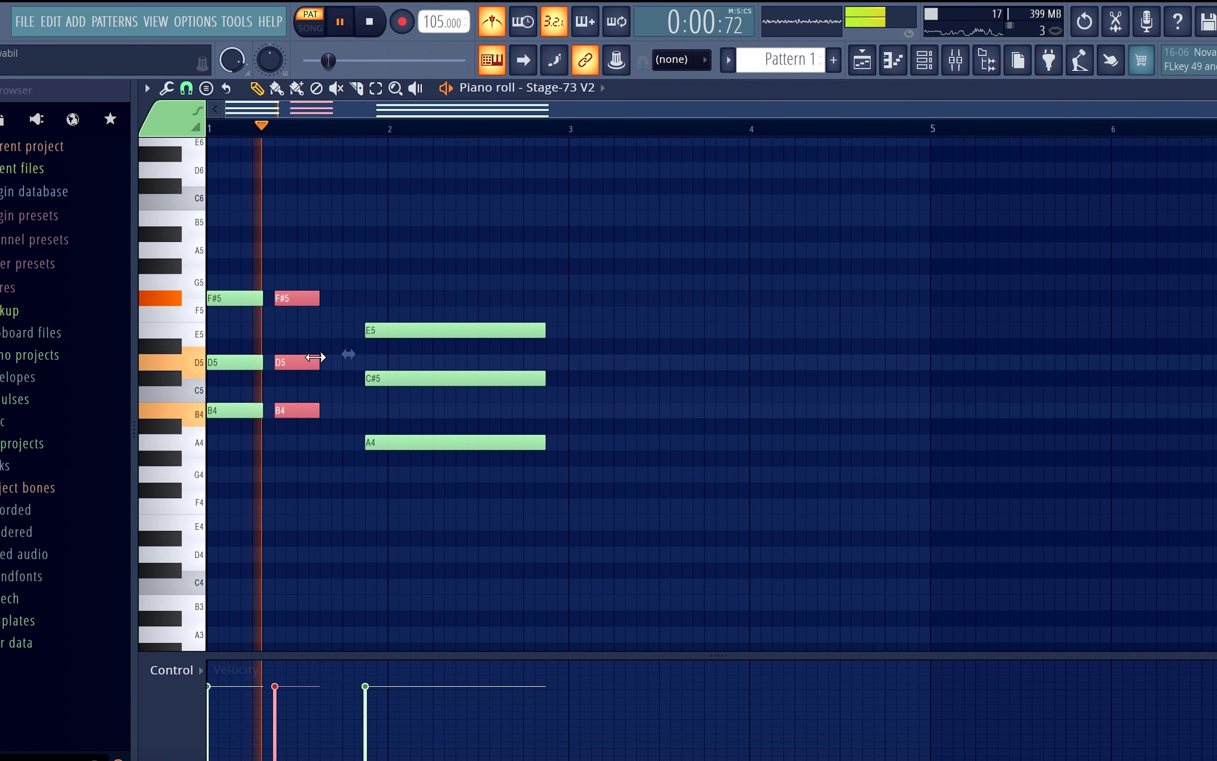
pyautogui.moveTo(315, 357); pyautogui.dragTo(302, 360)
pyautogui.press('space')
pyautogui.press('space')
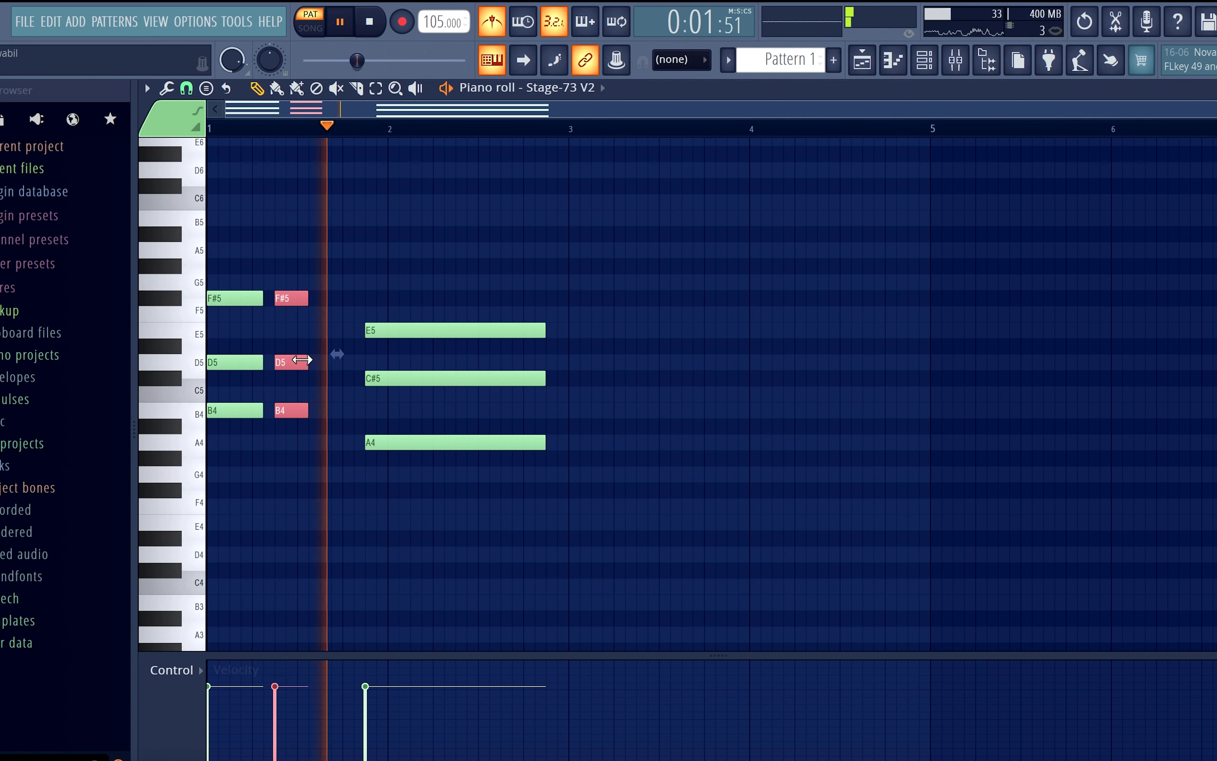
pyautogui.press('space')
# Step: Duplicate the short chord four steps later, and raise the upper notes of the second chord to G5 and E5
pyautogui.moveTo(290, 359); pyautogui.dragTo(335, 363)
pyautogui.press('space')
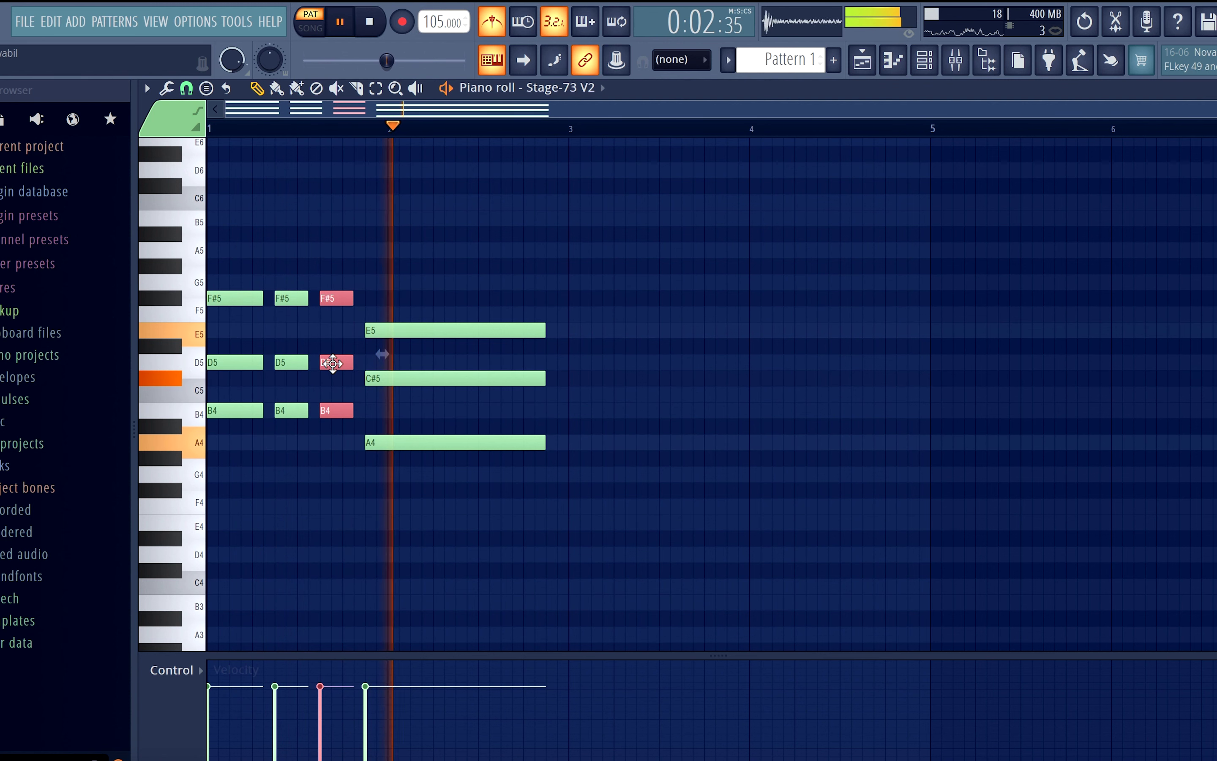
pyautogui.moveTo(287, 299); pyautogui.dragTo(287, 282)
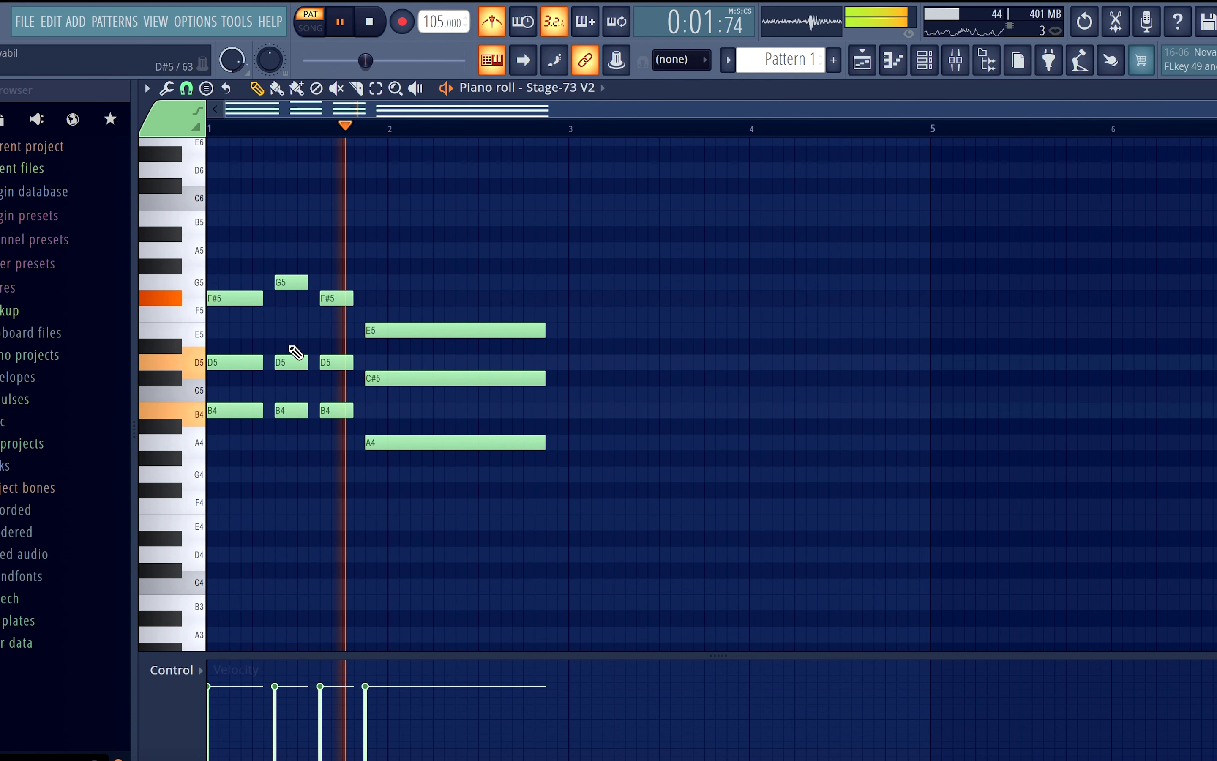
pyautogui.press('space')
pyautogui.moveTo(291, 361); pyautogui.dragTo(287, 331)
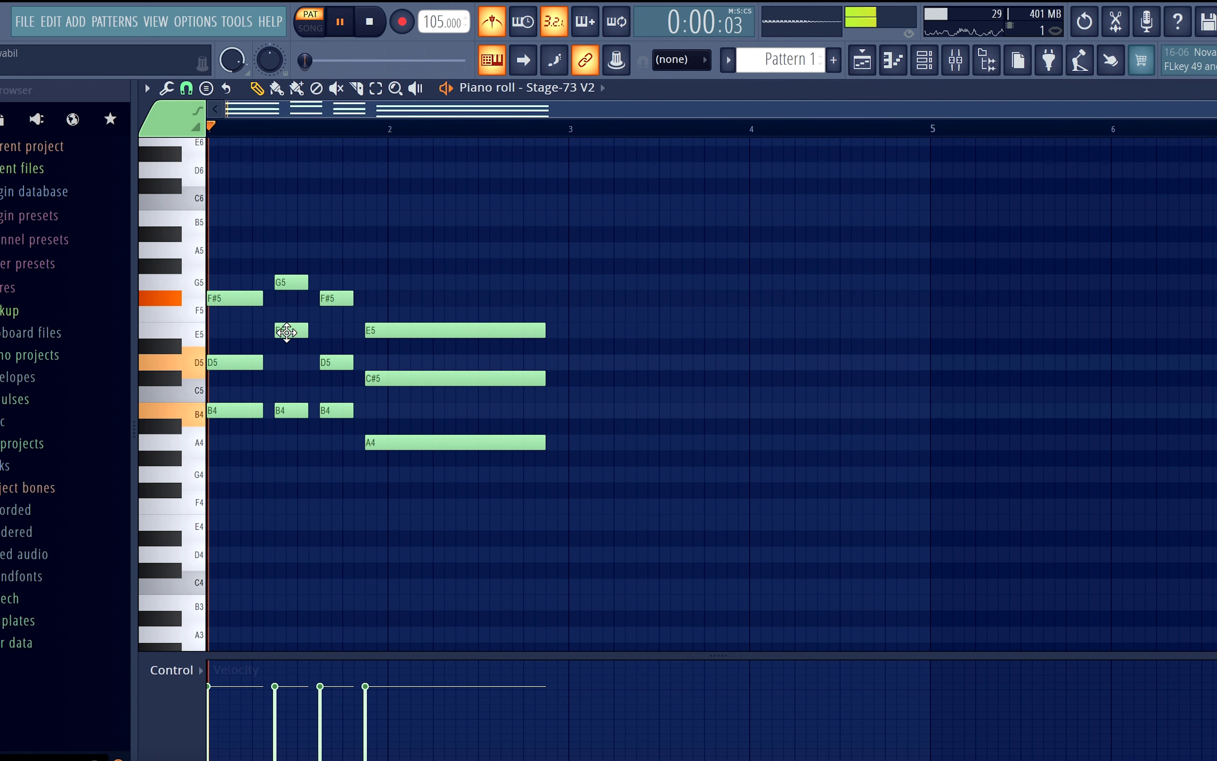
pyautogui.press('space')
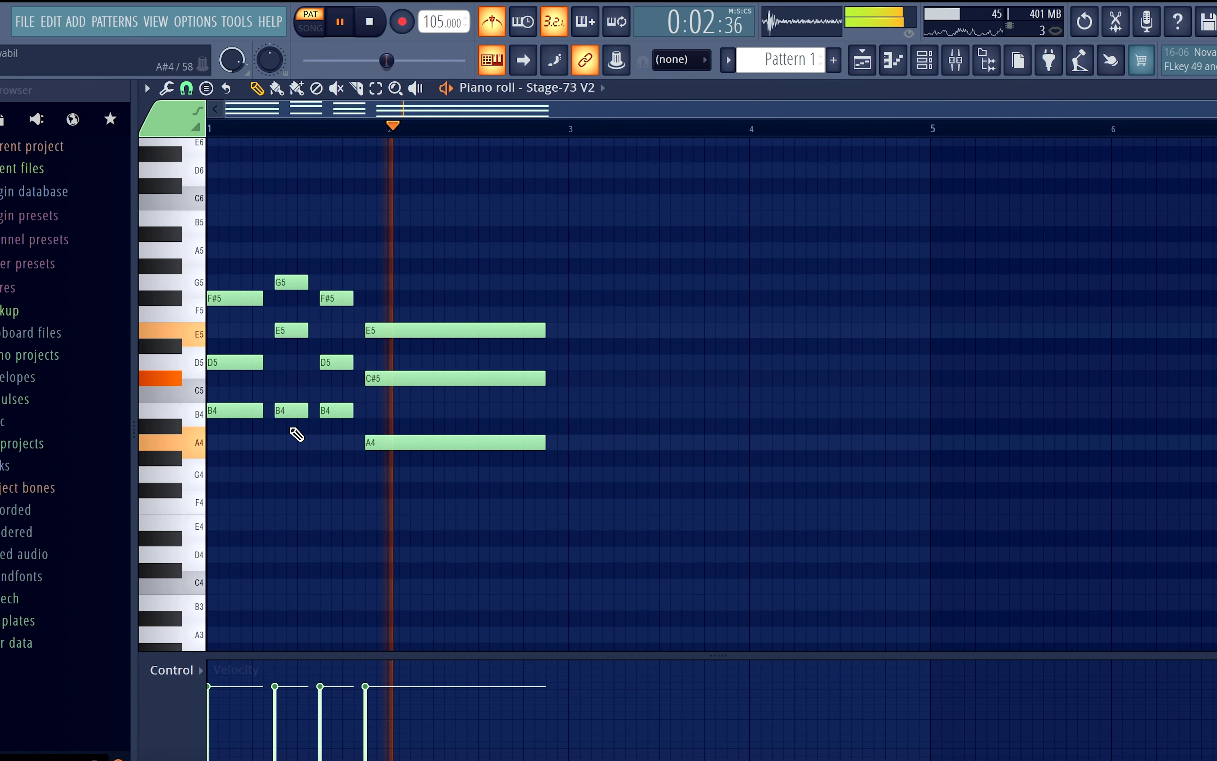
pyautogui.press('space')
# Step: Shorten the A4-C#5-E5 chord to about seven steps and play the progression
pyautogui.moveTo(500, 274); pyautogui.dragTo(505, 496)
pyautogui.moveTo(545, 443); pyautogui.dragTo(445, 445)
pyautogui.press('space')
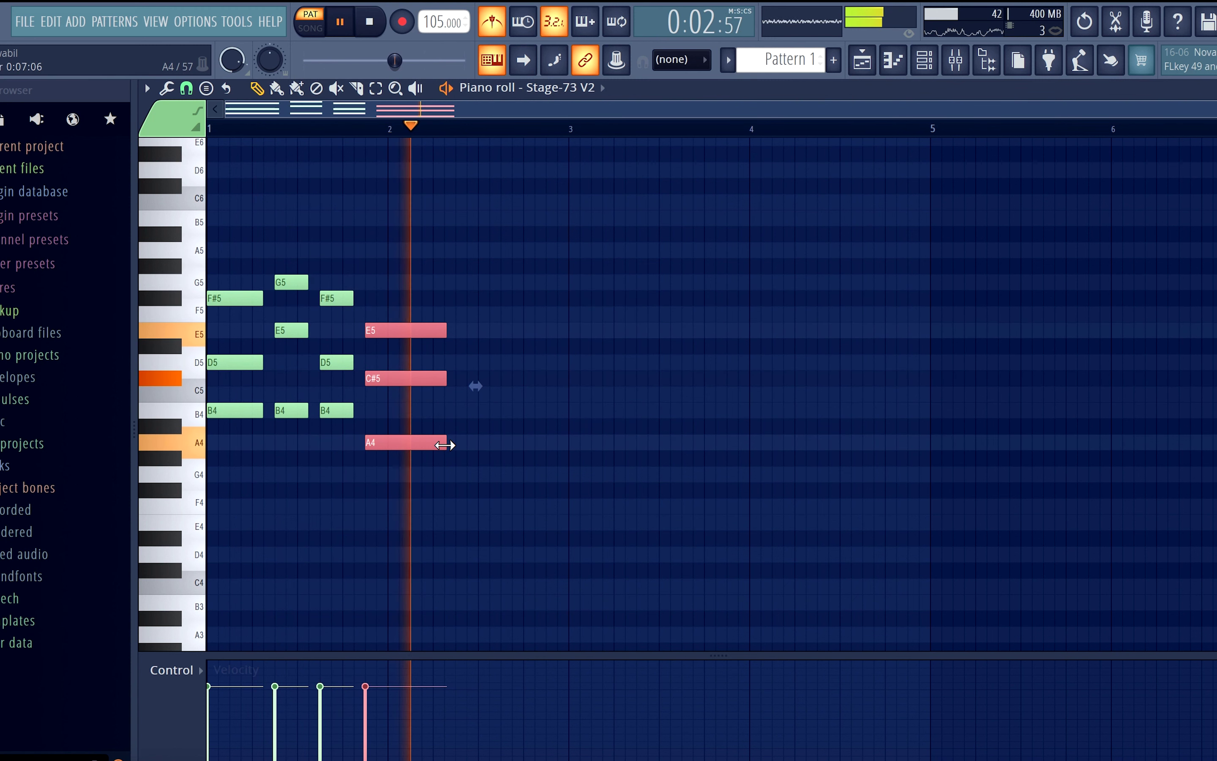
pyautogui.press('space')
# Step: Copy the B4-E5-G5 chord to just after the A4-C#5-E5 chord and lengthen the copy to nearly the end of bar 2
pyautogui.moveTo(284, 252); pyautogui.dragTo(297, 466)
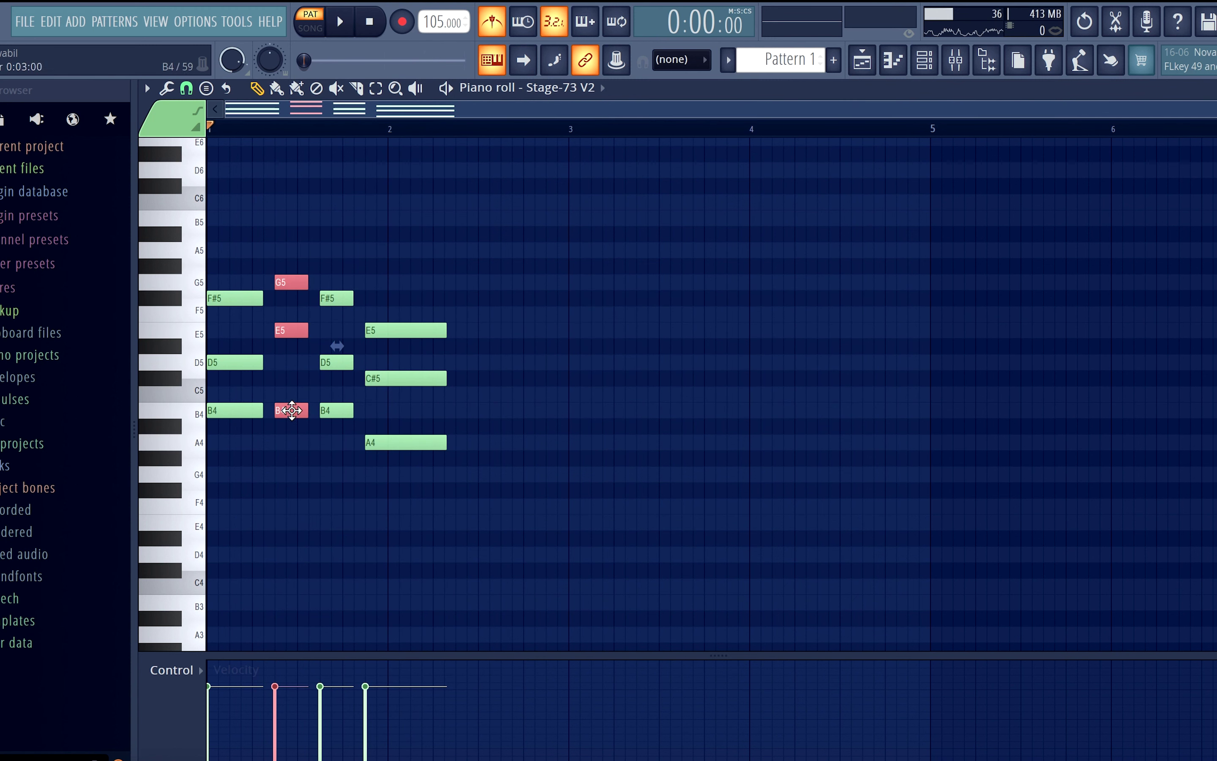
pyautogui.moveTo(291, 410); pyautogui.dragTo(467, 411)
pyautogui.press('space')
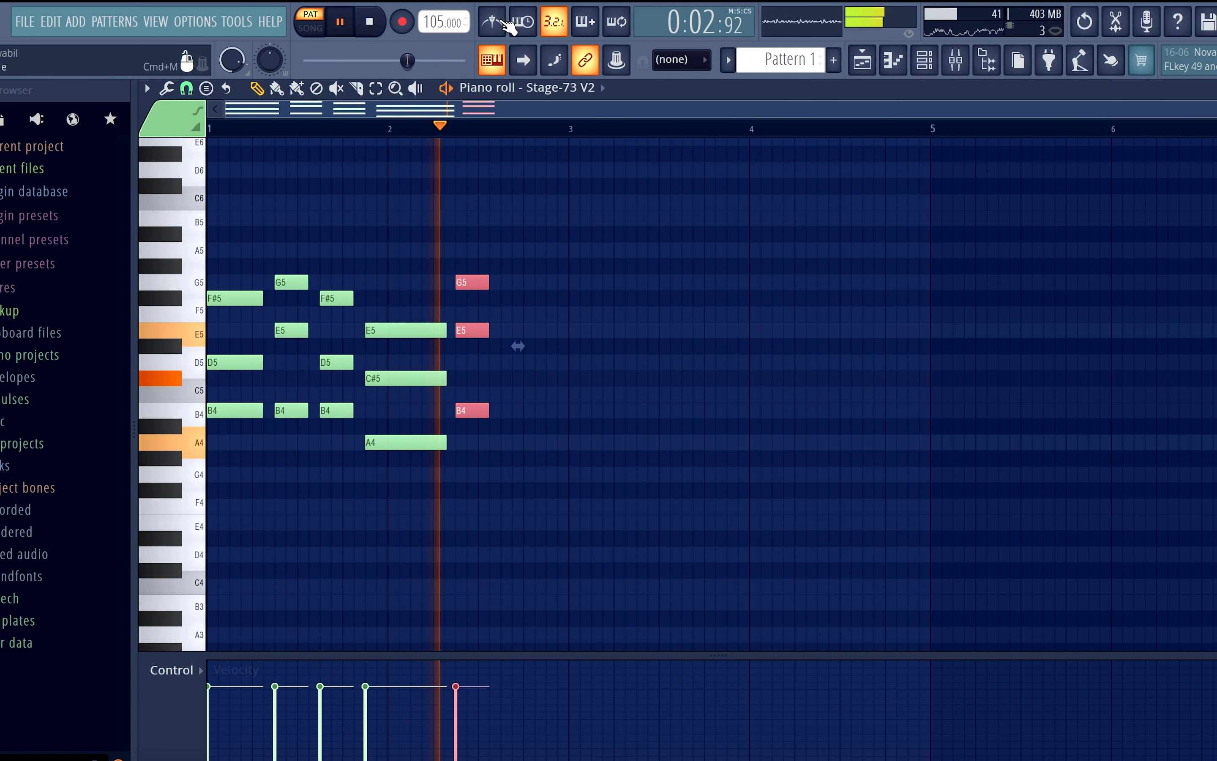
pyautogui.moveTo(487, 282); pyautogui.dragTo(555, 295)
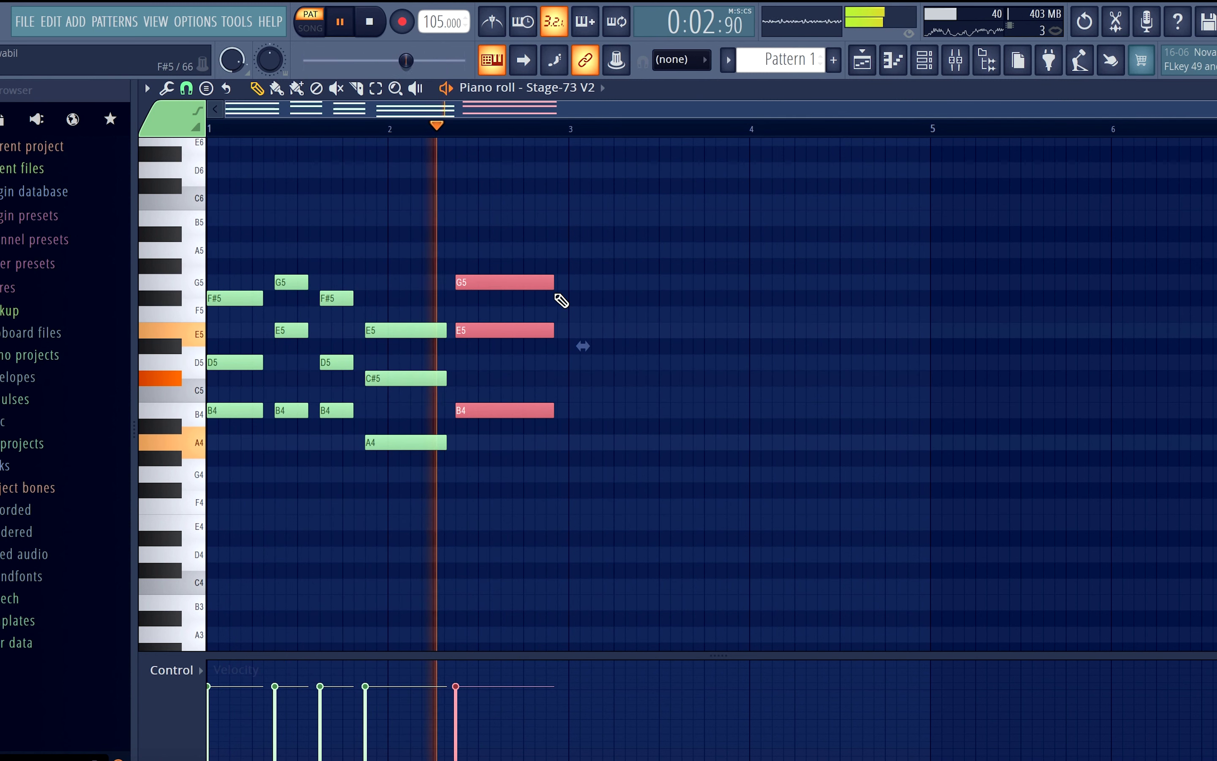
# Step: Duplicate the whole two-bar progression into bars 3 and 4 and extend the time selection to cover bars 1 to 4
pyautogui.hotkey('ctrl', 'a')
pyautogui.press('space')
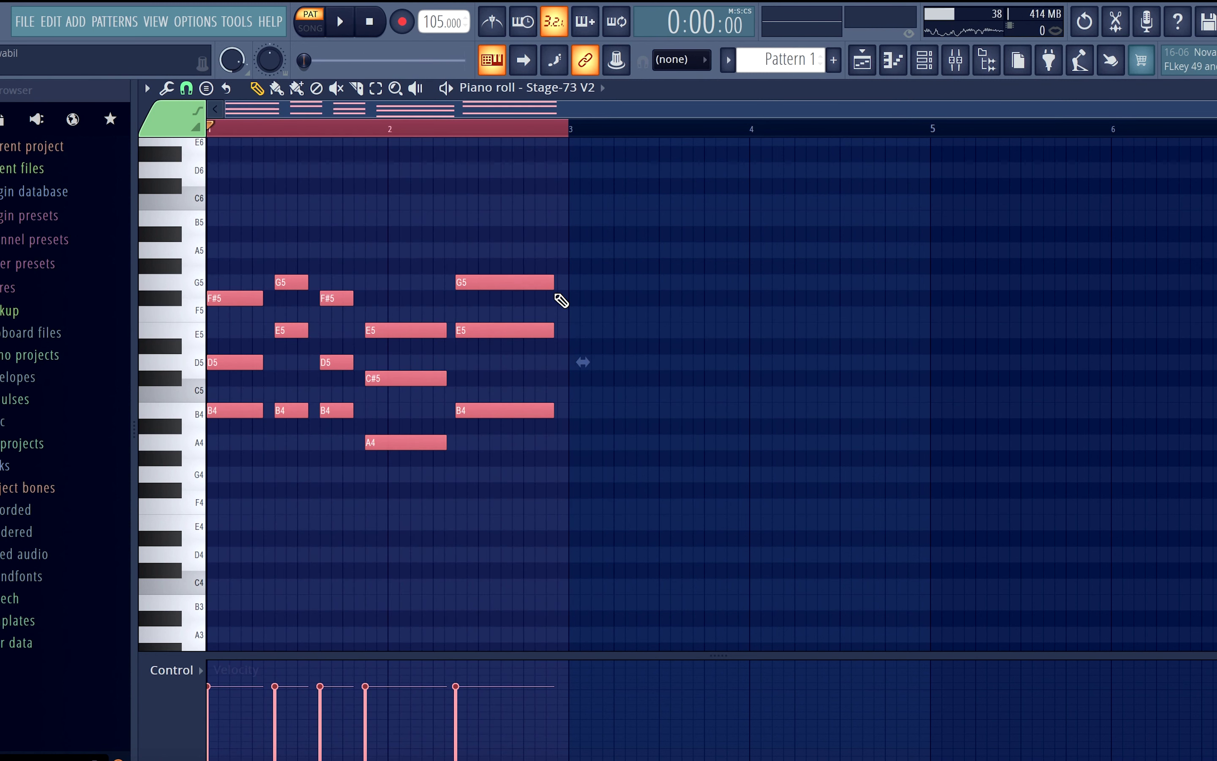
pyautogui.moveTo(227, 365); pyautogui.dragTo(589, 365)
pyautogui.press('space')
pyautogui.moveTo(567, 128); pyautogui.dragTo(934, 171)
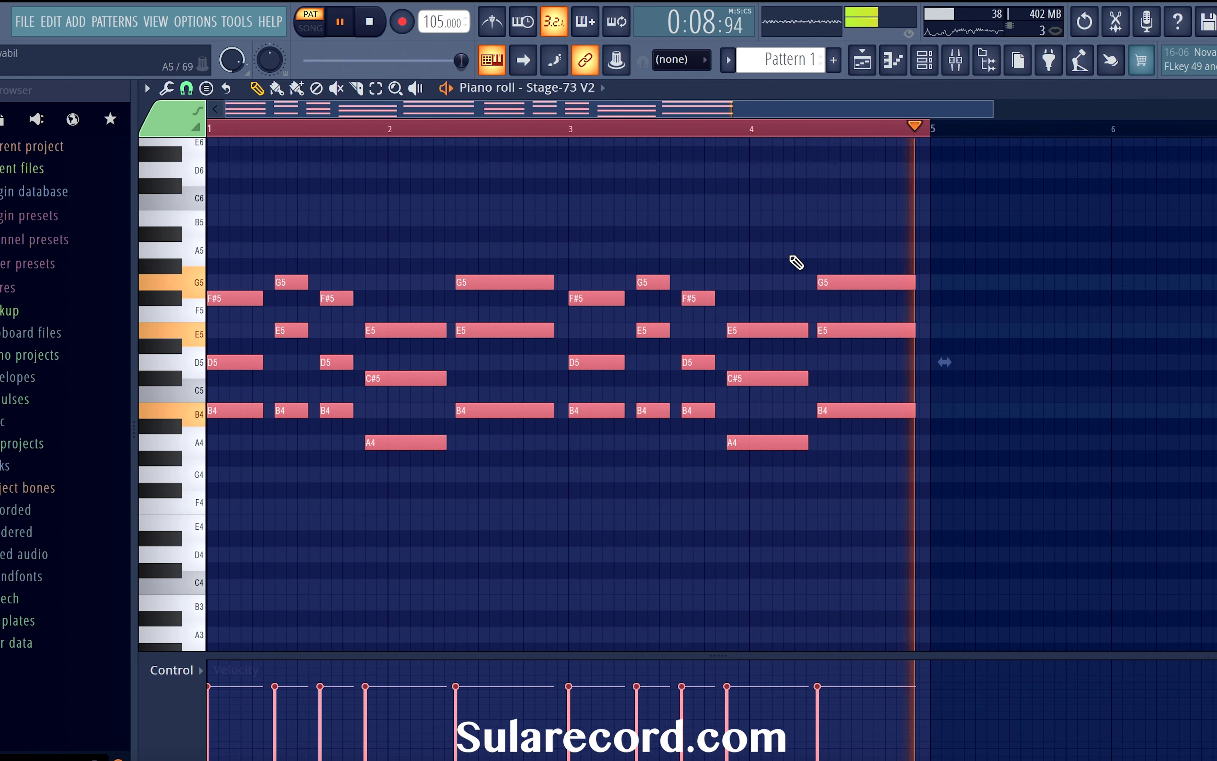
# Step: Add a one-step B5 note at step 4 of bar 2, above the A4-C#5-E5 chord, and play the progression
pyautogui.click(413, 249)
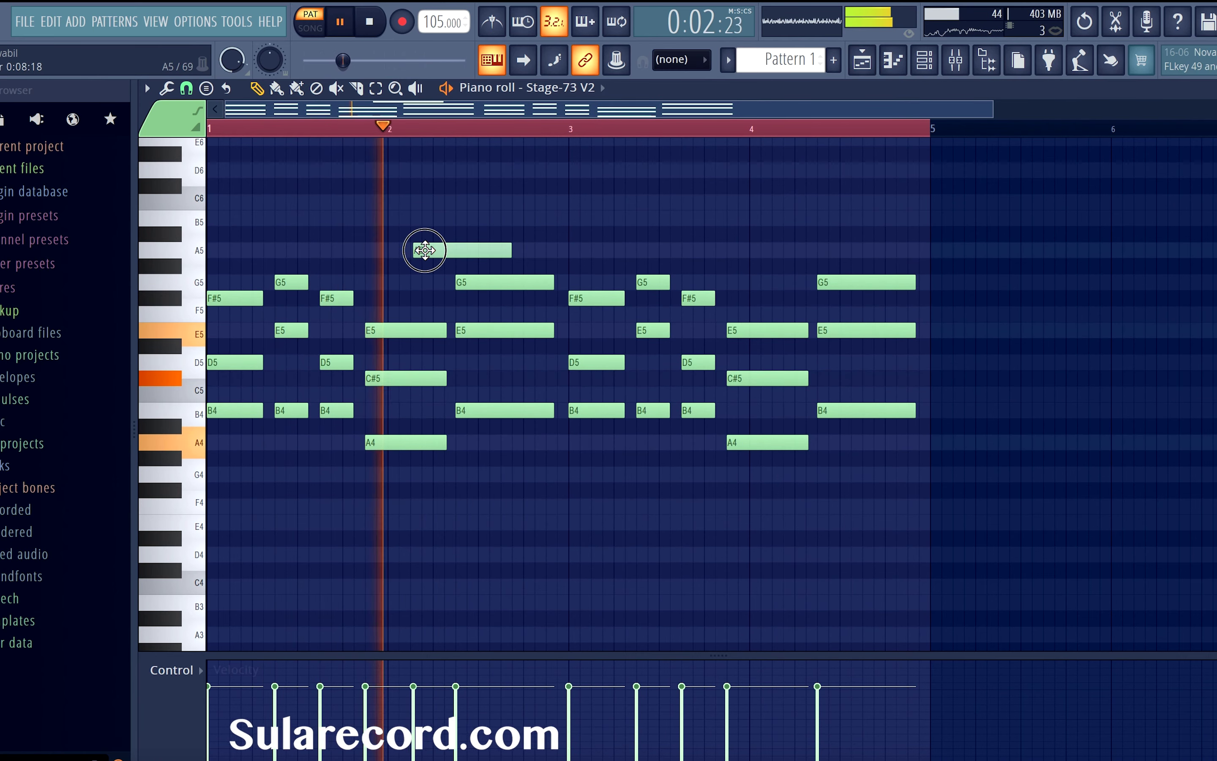
pyautogui.moveTo(426, 250); pyautogui.dragTo(424, 250)
pyautogui.press('space')
pyautogui.press('space')
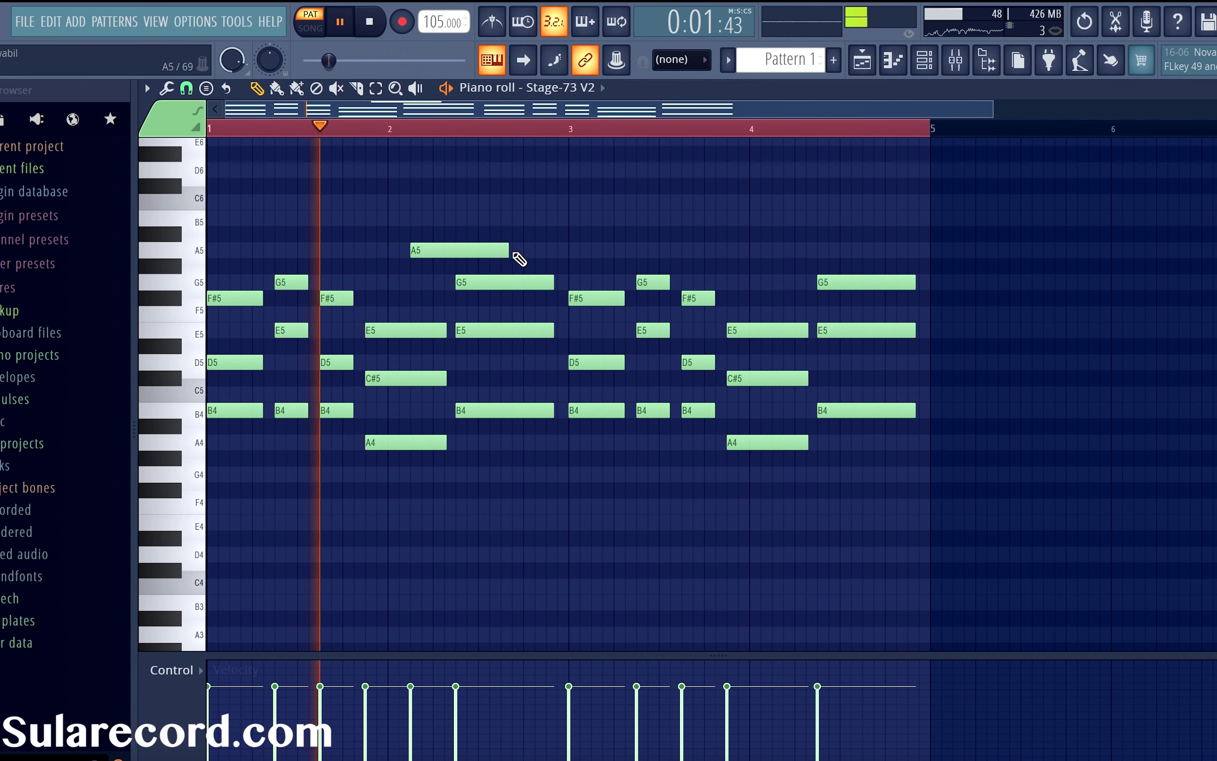
pyautogui.moveTo(511, 250); pyautogui.dragTo(451, 251)
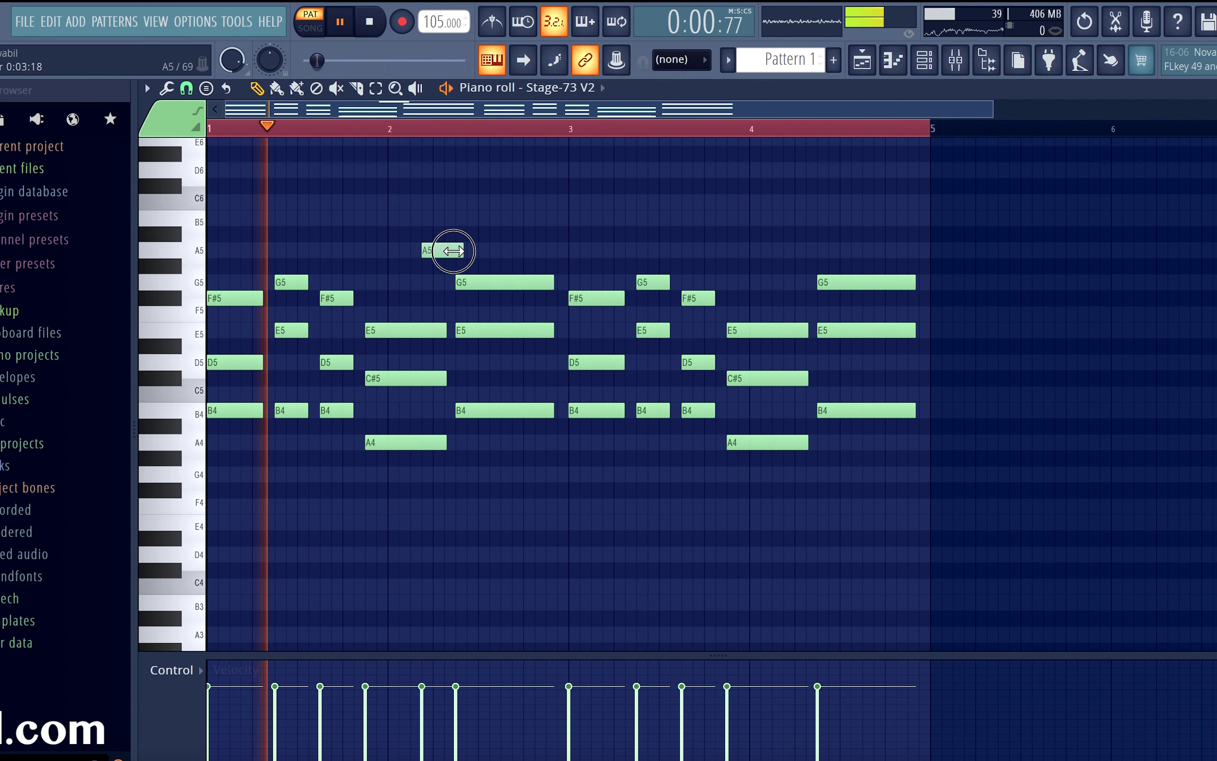
pyautogui.rightClick(429, 252)
pyautogui.click(427, 250)
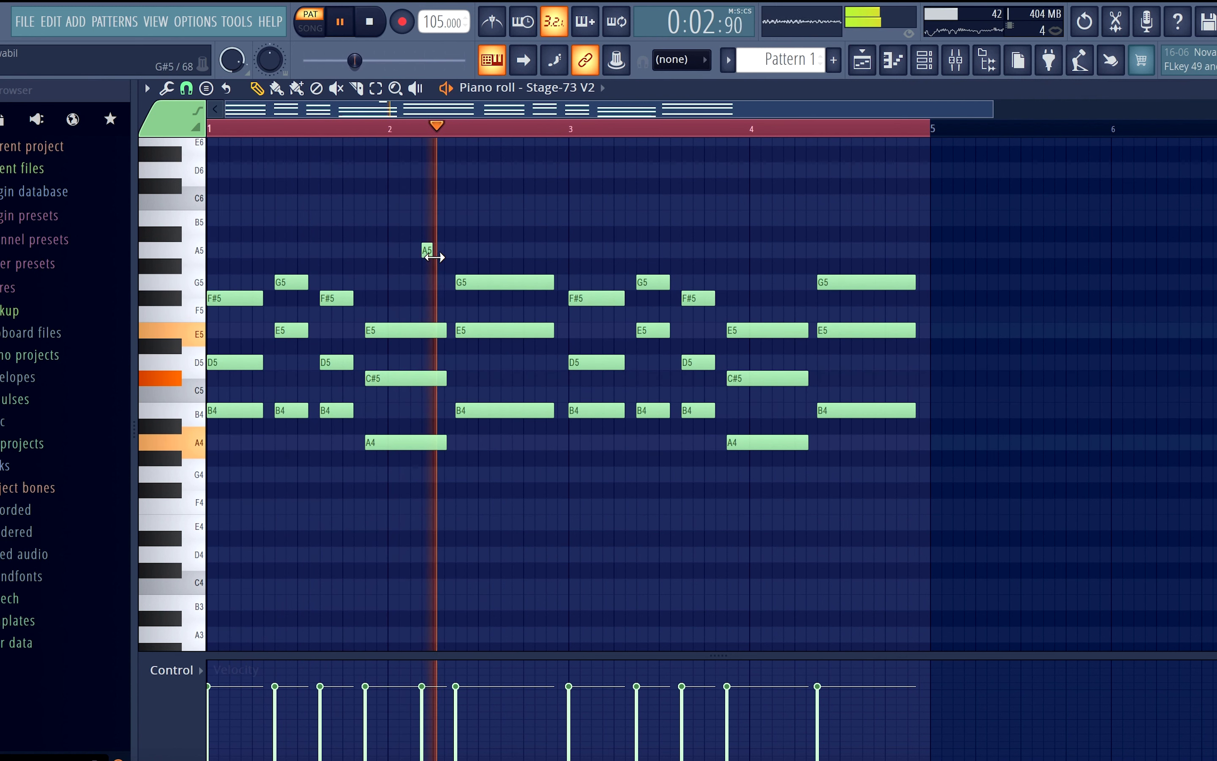
pyautogui.press('space')
pyautogui.moveTo(428, 254); pyautogui.dragTo(426, 218)
pyautogui.press('space')
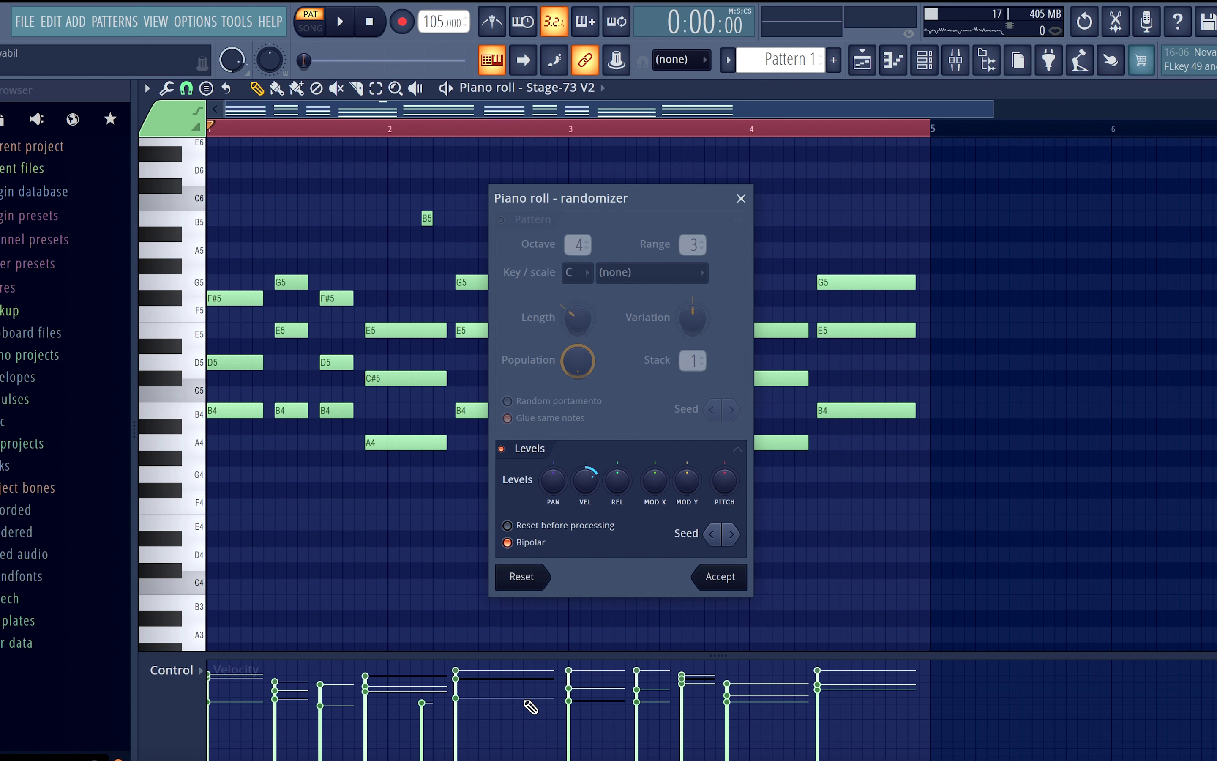
# Step: Randomize only the note velocities by a small bipolar amount, with pattern generation turned off
pyautogui.click(502, 220)
pyautogui.press('space')
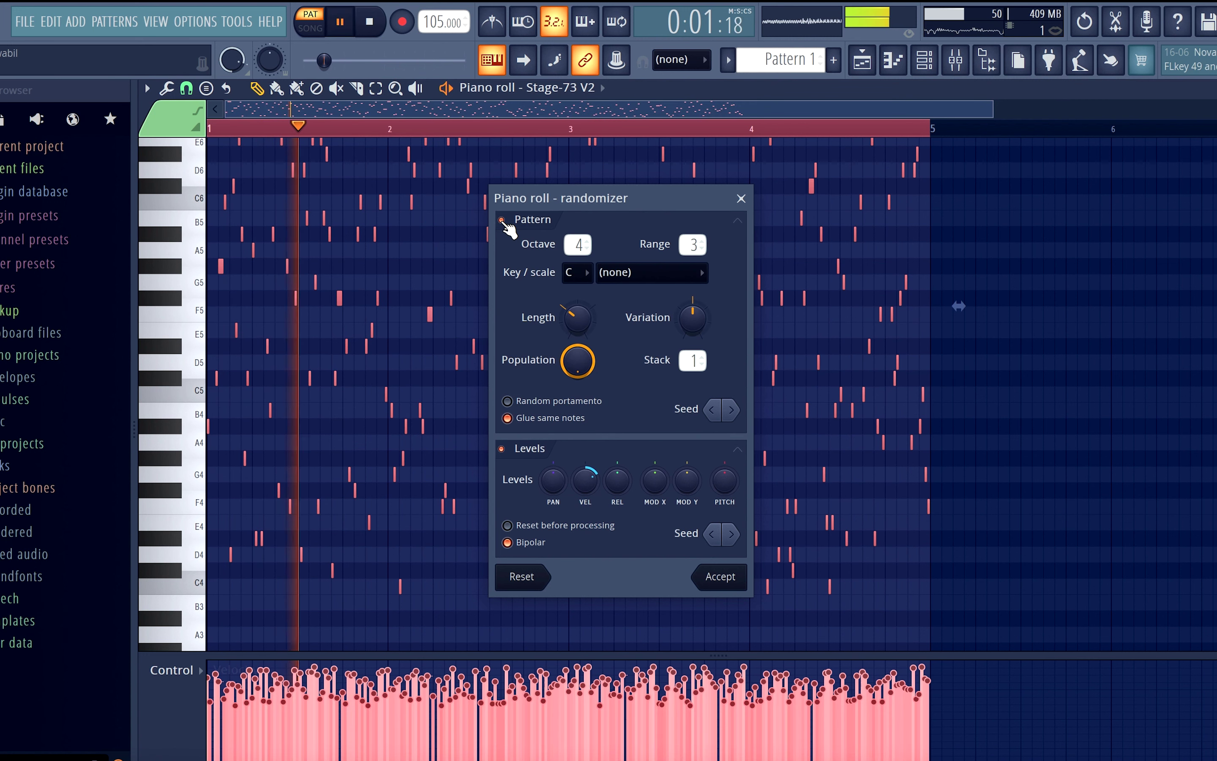
pyautogui.click(503, 220)
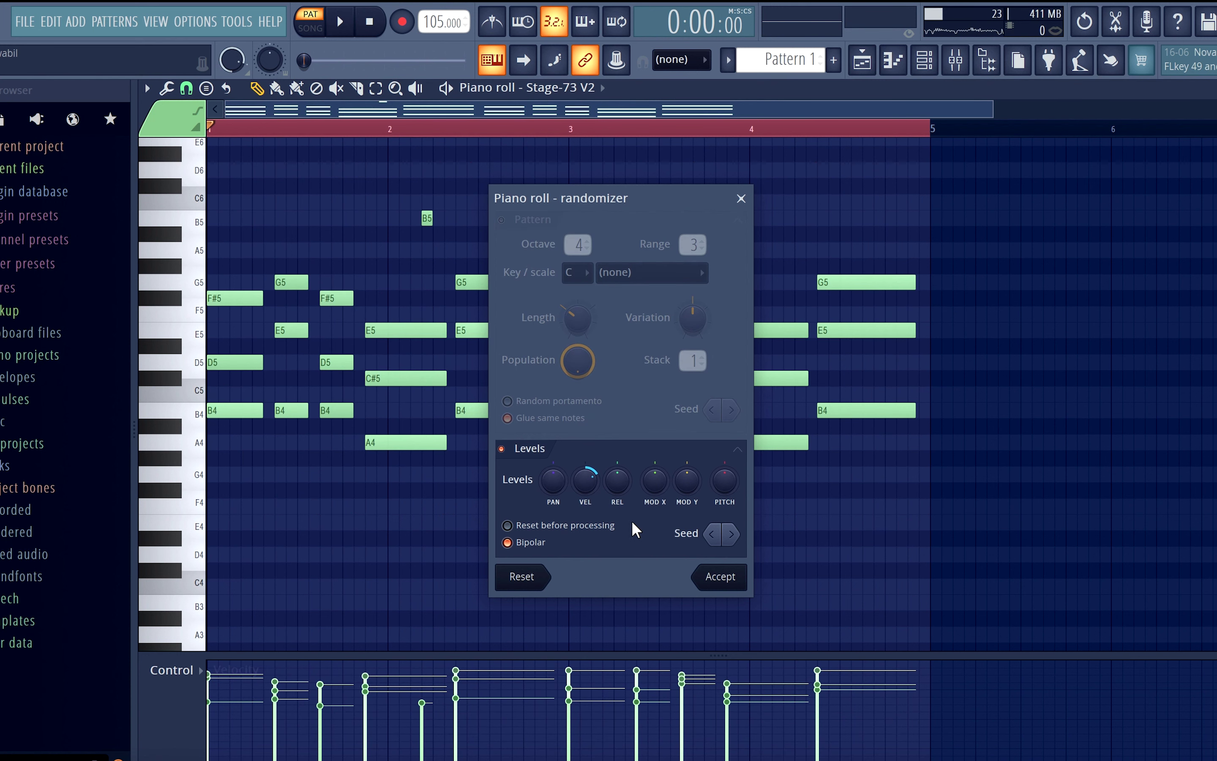
pyautogui.moveTo(593, 470); pyautogui.dragTo(592, 482)
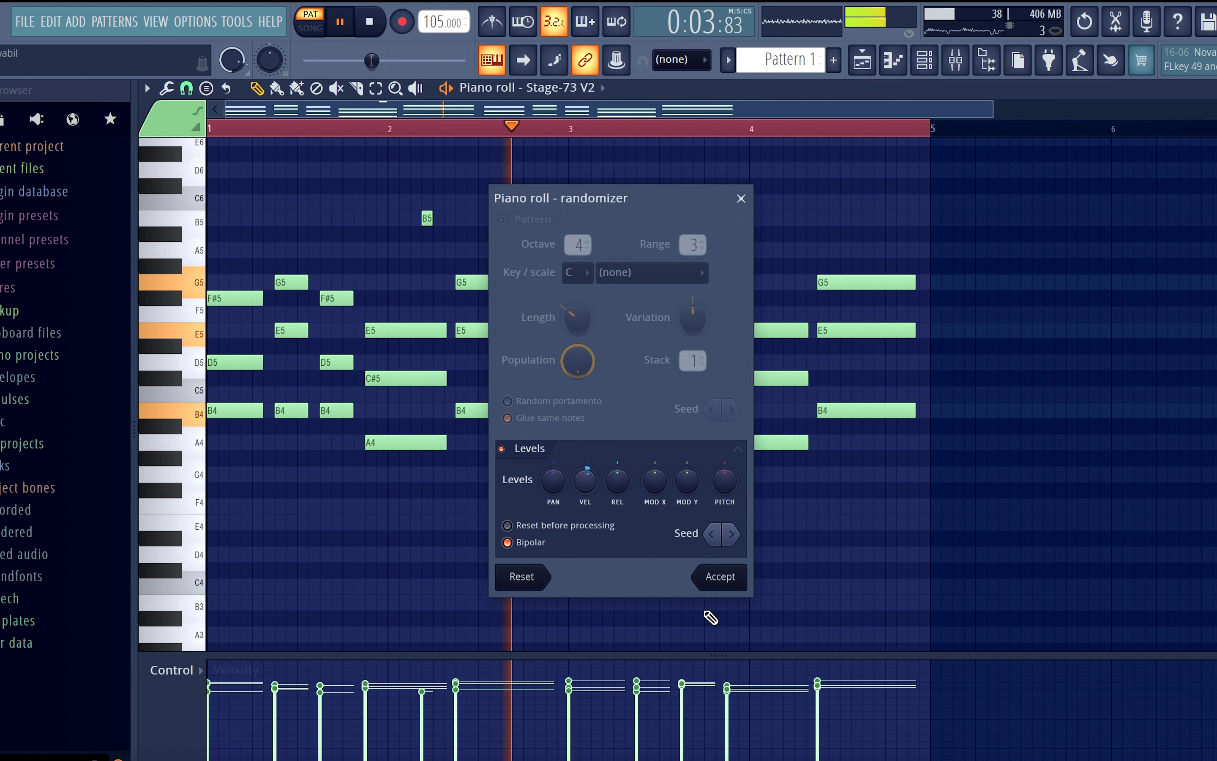
pyautogui.click(720, 577)
# Step: Soften the note velocities with level scaling by lowering the offset and multiply amounts and raising the center
pyautogui.hotkey('alt', 'x')
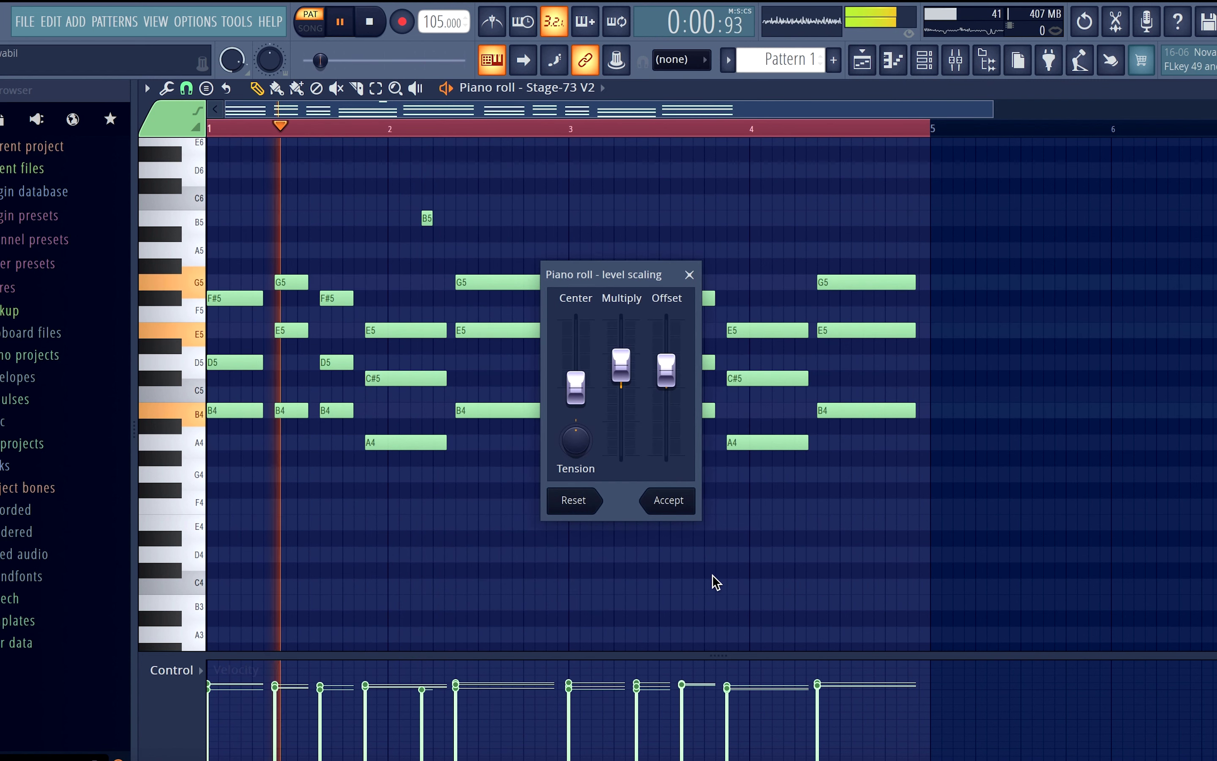
pyautogui.moveTo(666, 369); pyautogui.dragTo(667, 379)
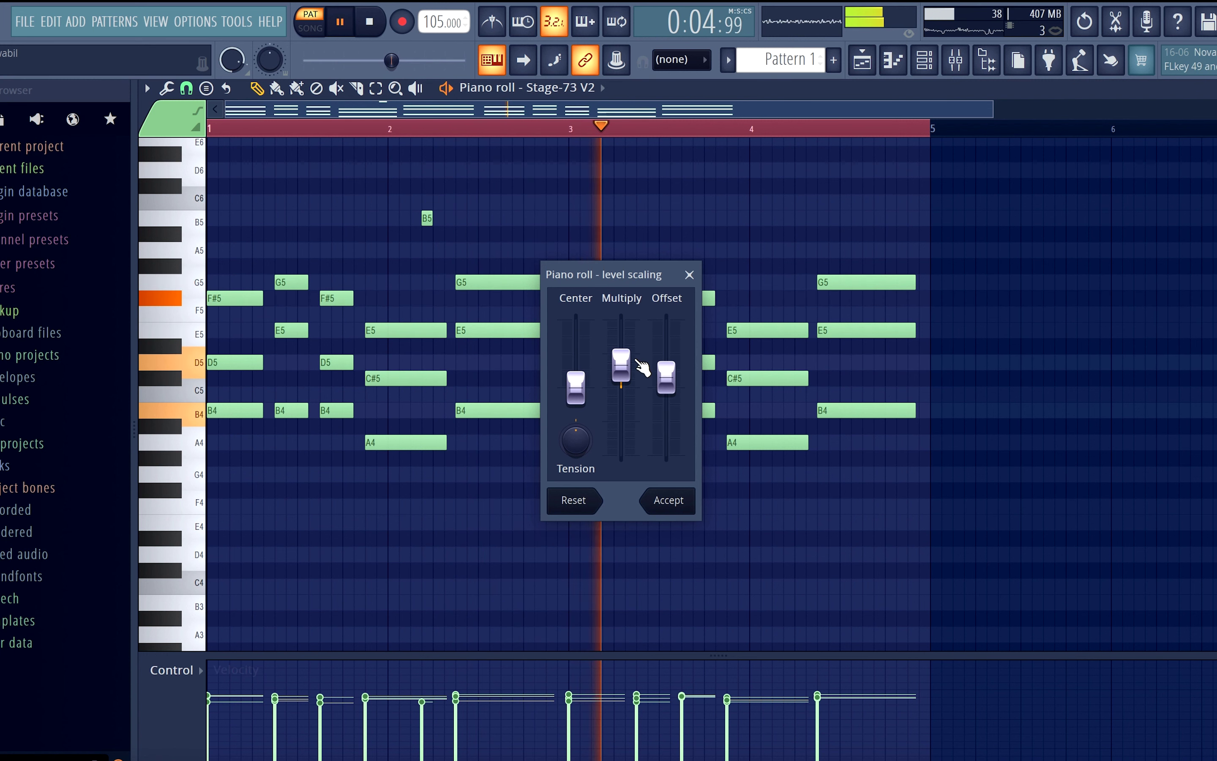
pyautogui.moveTo(622, 364); pyautogui.dragTo(621, 371)
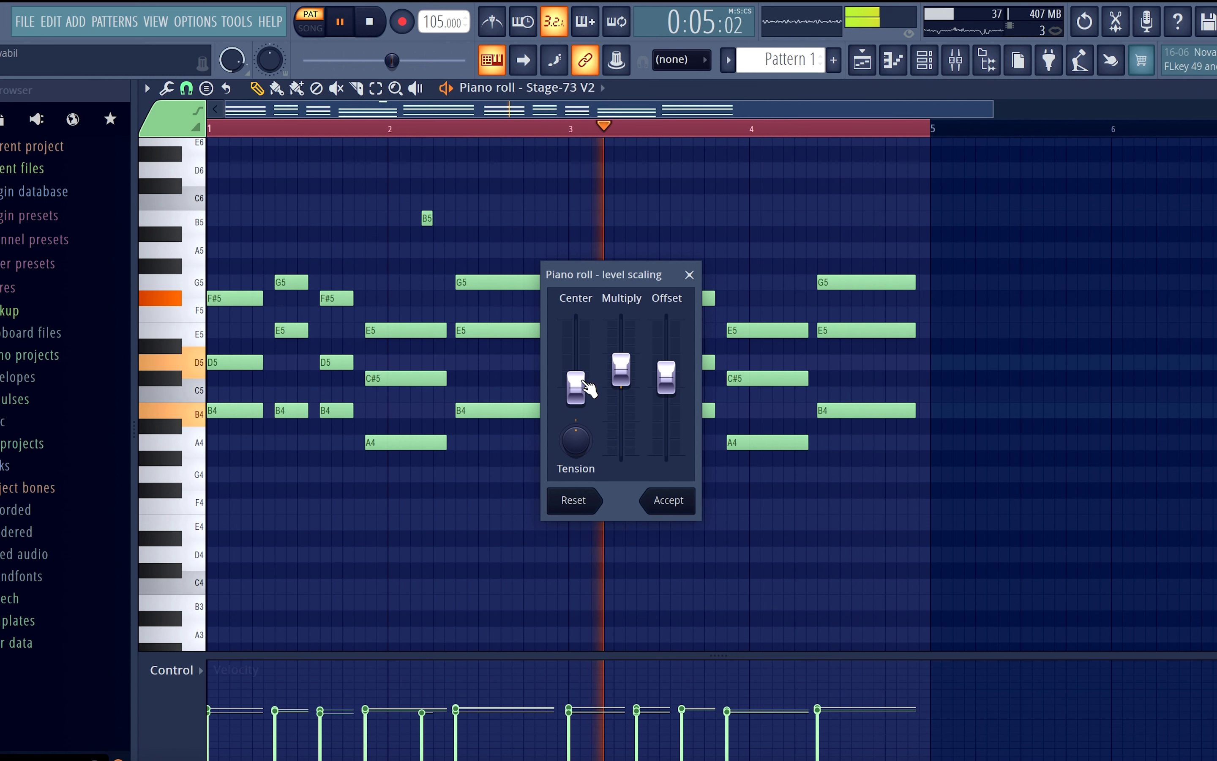
pyautogui.moveTo(579, 388); pyautogui.dragTo(576, 375)
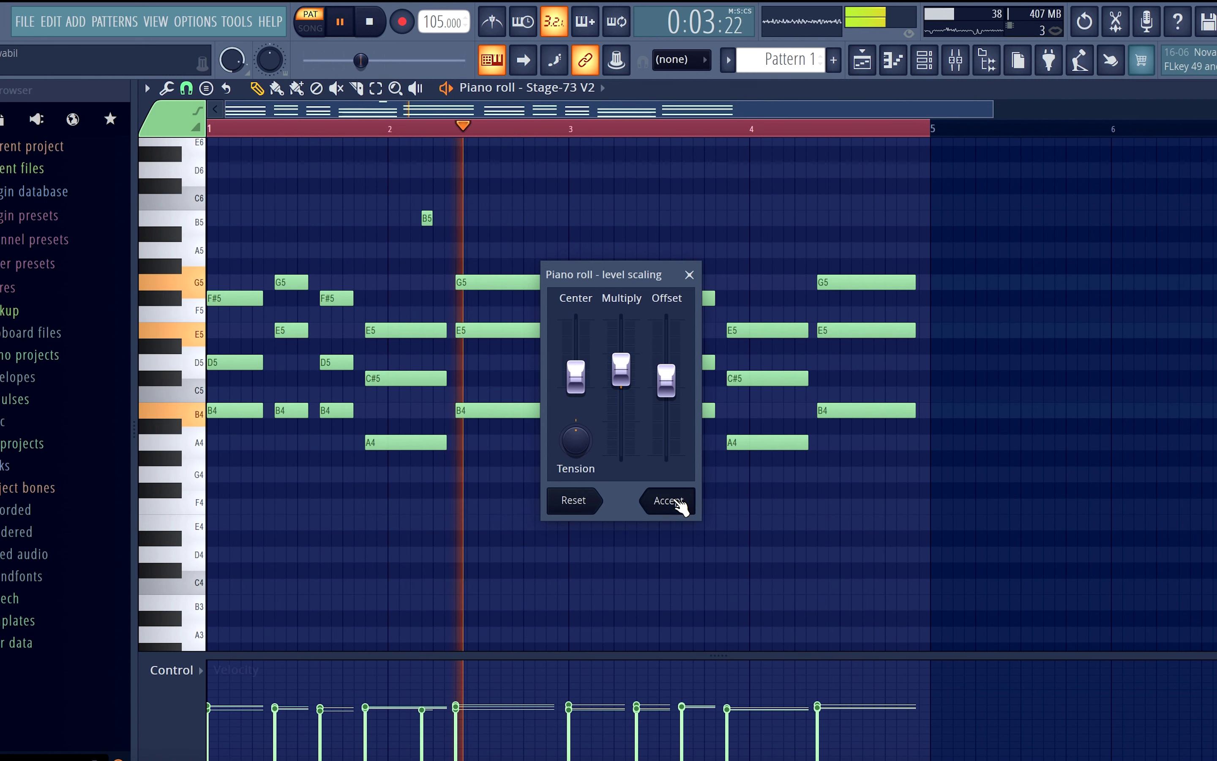
pyautogui.click(672, 501)
# Step: Apply a very slight start-time strum to the chords with Preserve end enabled
pyautogui.hotkey('alt', 's')
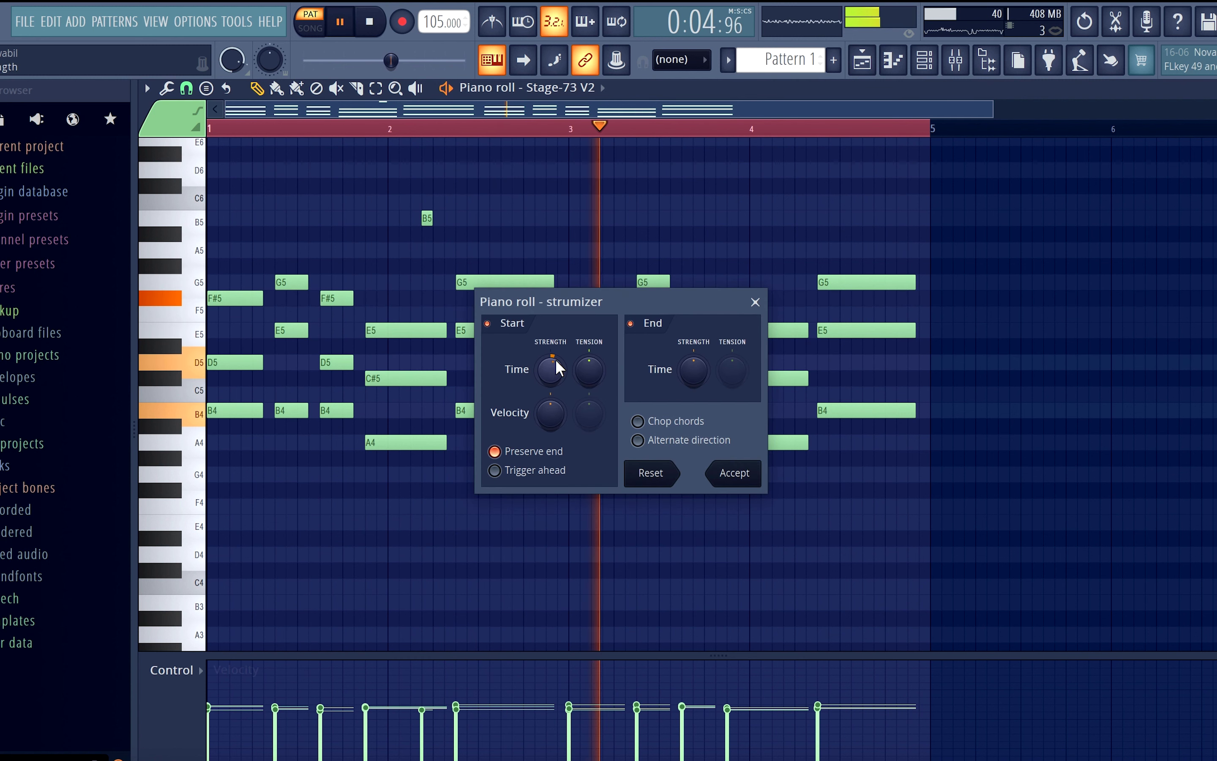
pyautogui.moveTo(550, 370); pyautogui.dragTo(551, 360)
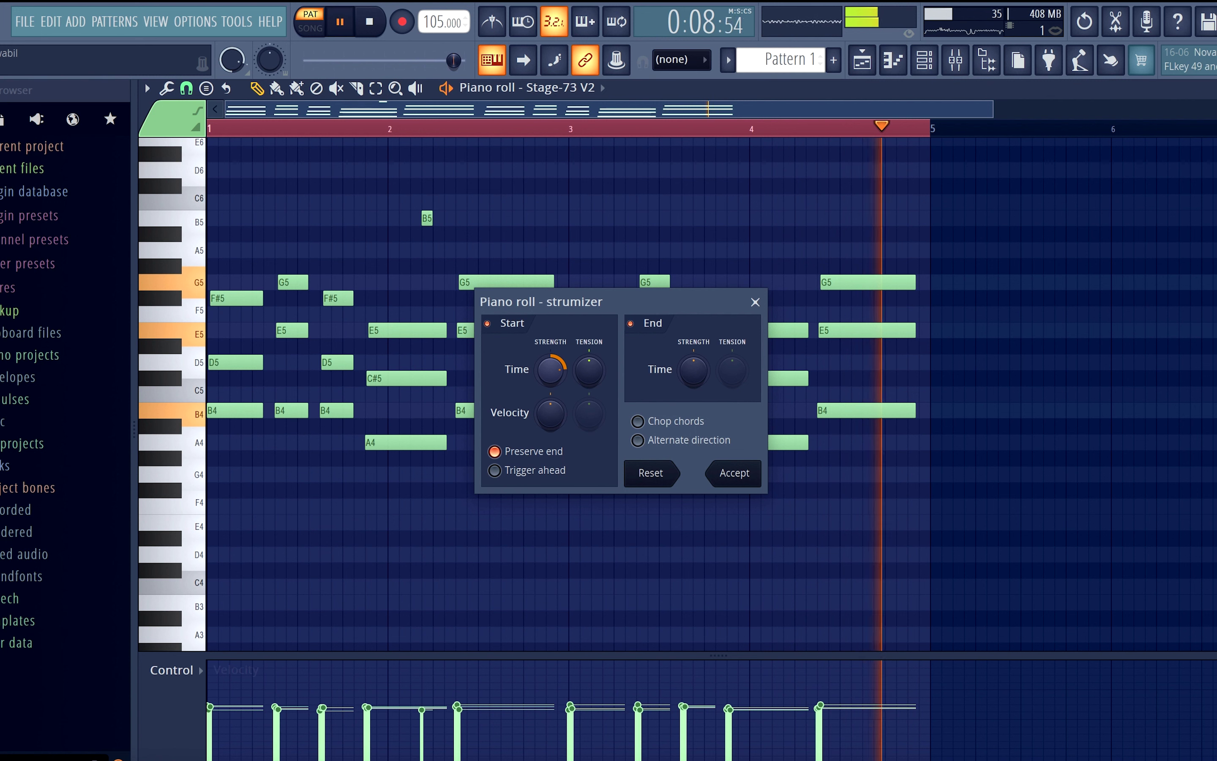
pyautogui.moveTo(551, 370); pyautogui.dragTo(551, 380)
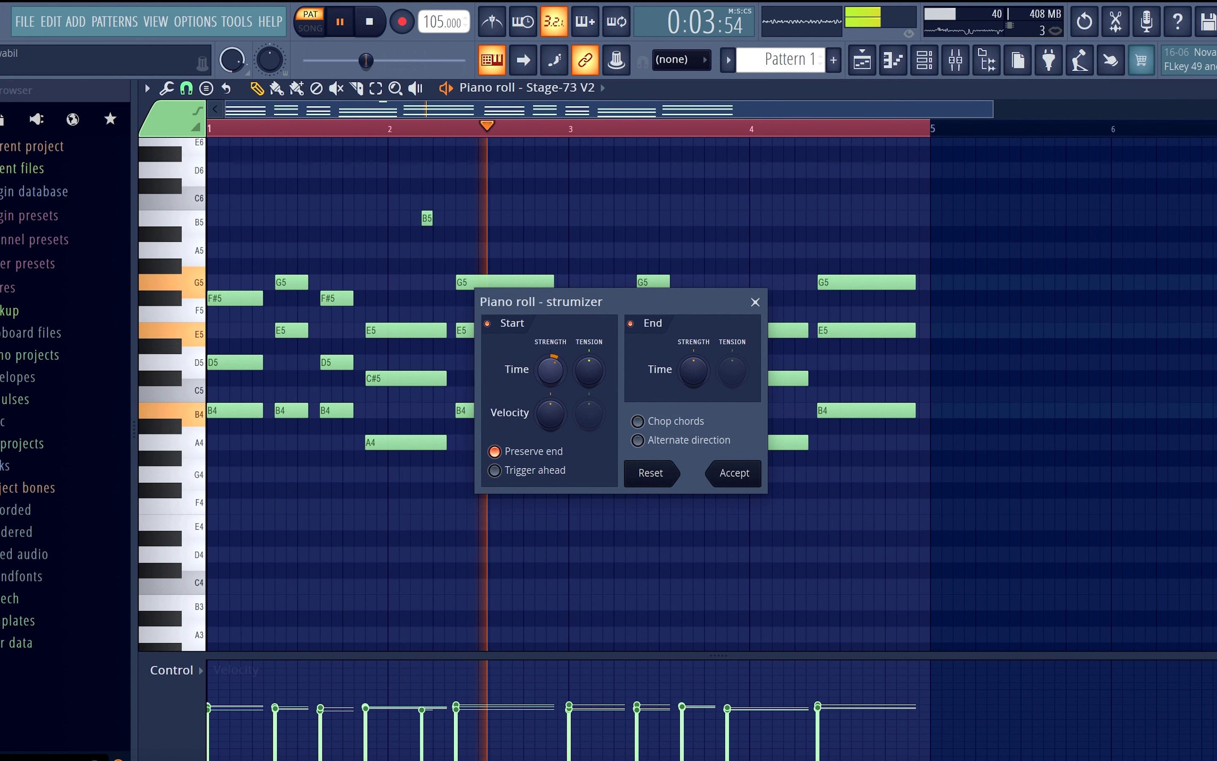
pyautogui.click(735, 475)
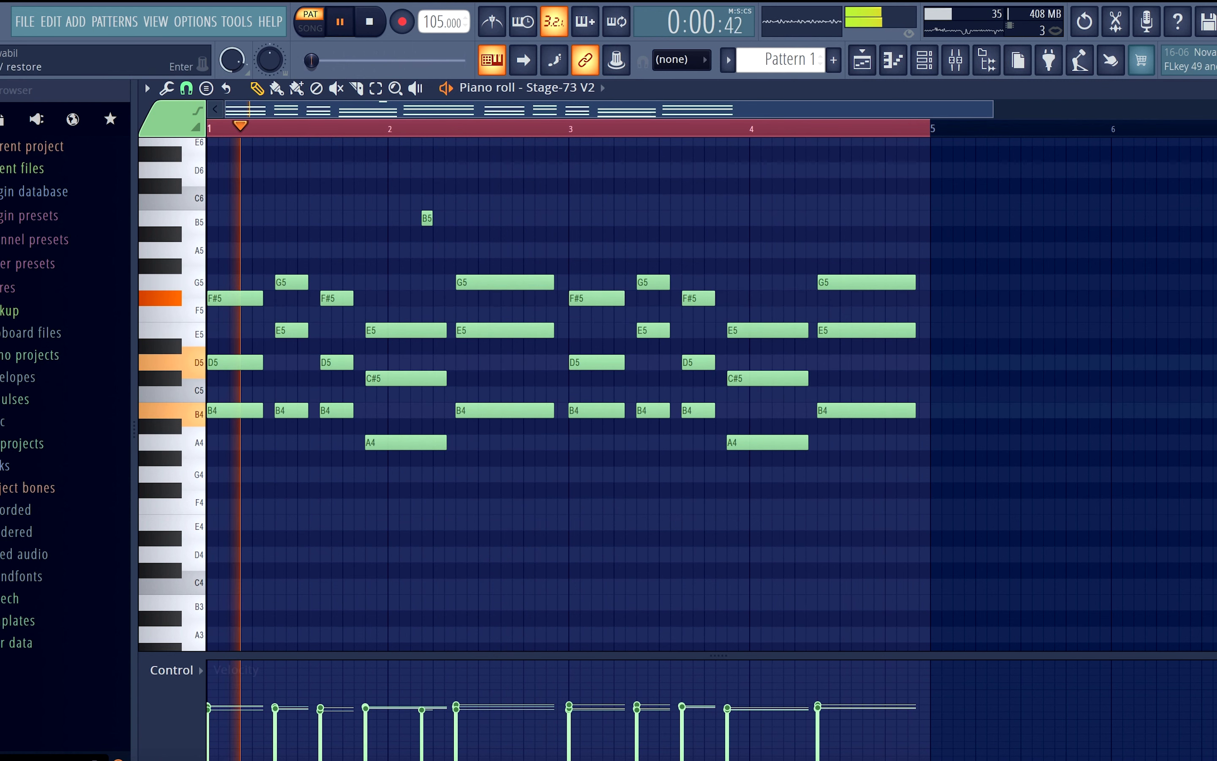
pyautogui.moveTo(1213, 128); pyautogui.dragTo(1213, 113)
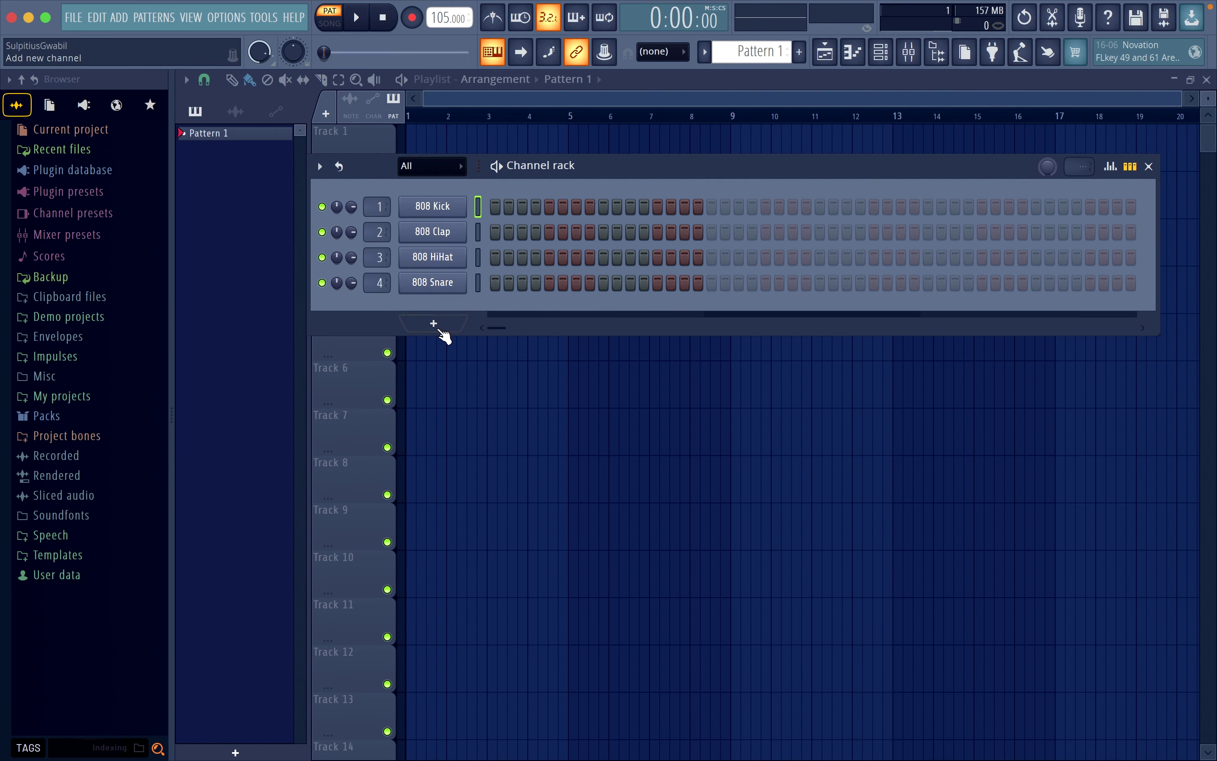
# Step: Add a Morphine channel and load the STR Jazzy FG preset from its Strings bank
pyautogui.click(434, 325)
pyautogui.click(596, 198)
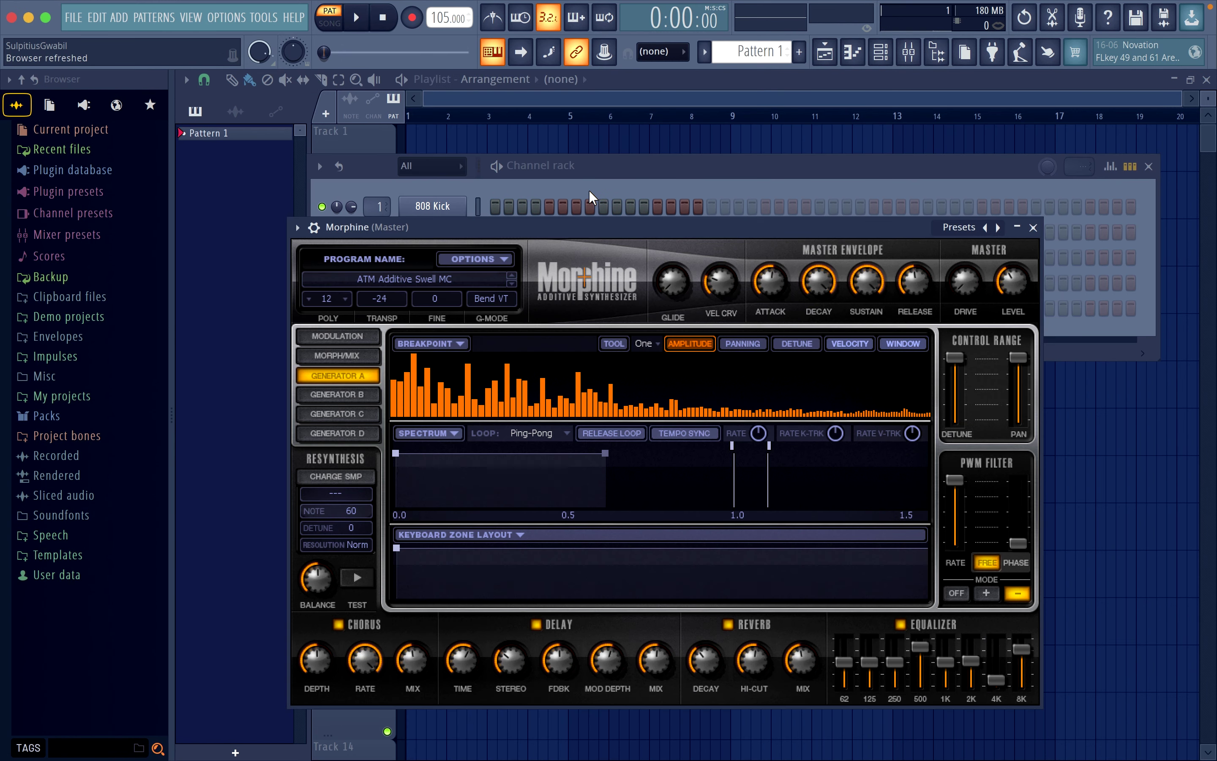
pyautogui.click(426, 280)
pyautogui.click(548, 568)
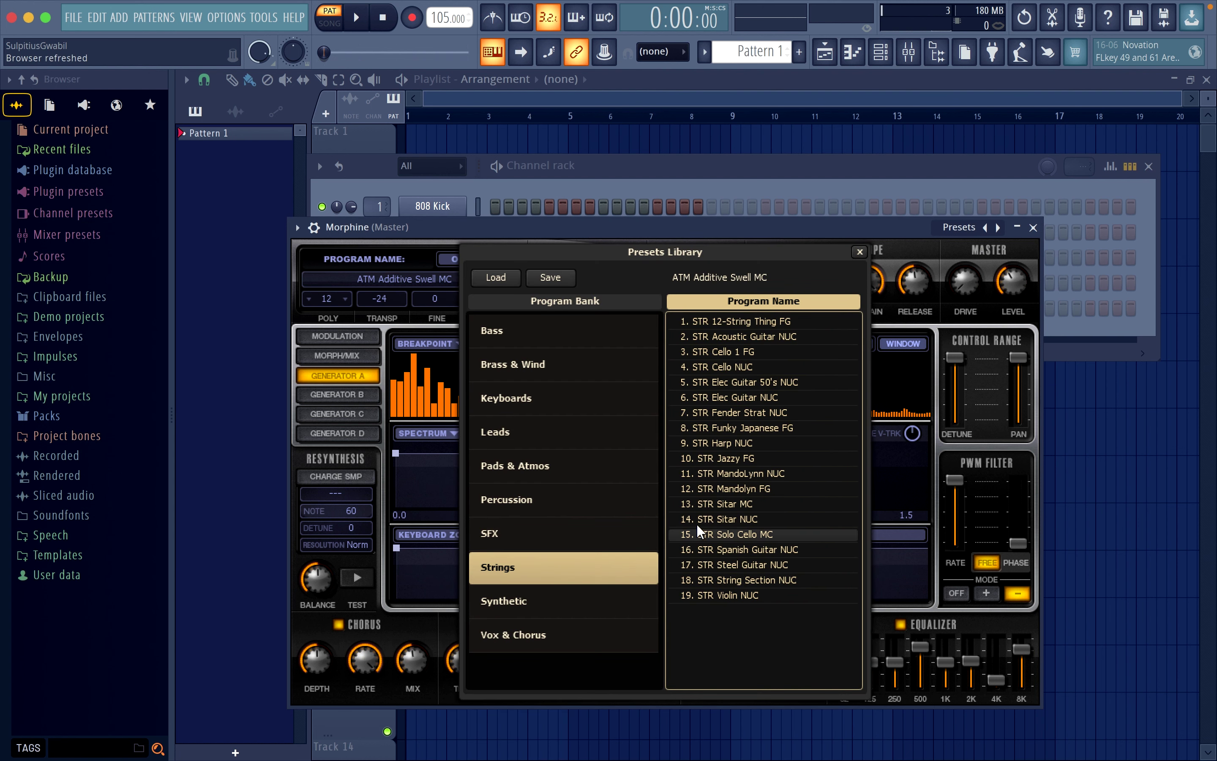
pyautogui.click(748, 456)
pyautogui.click(860, 252)
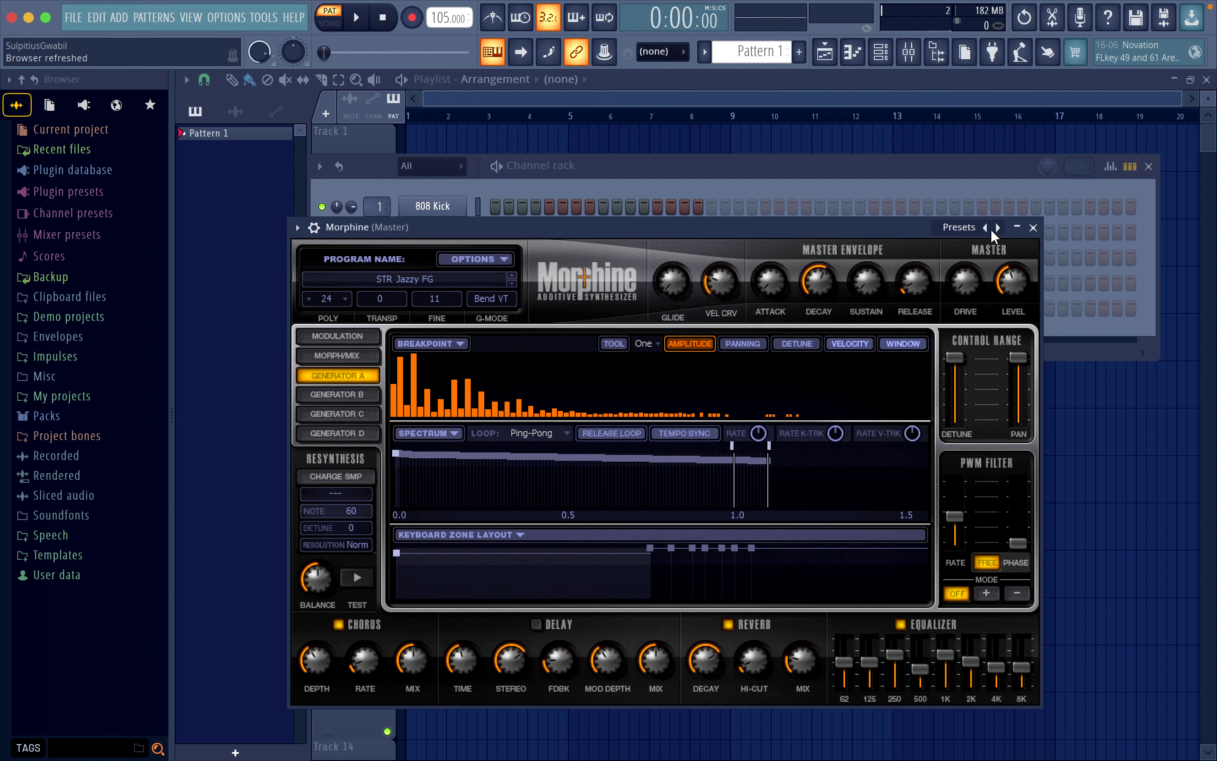
pyautogui.click(1033, 227)
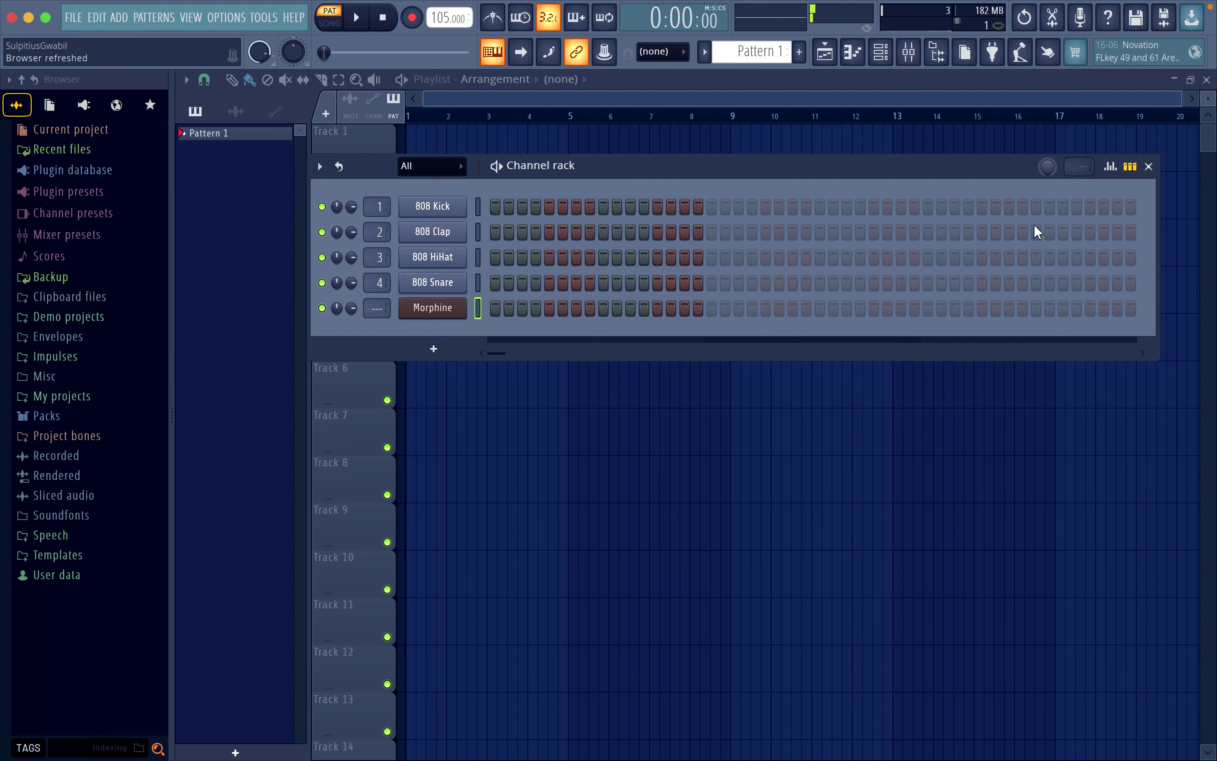
# Step: Open Morphine's piano roll and place a three-step B3 at the start of bar 1 and a one-step F#4 two steps after it
pyautogui.rightClick(443, 311)
pyautogui.click(496, 313)
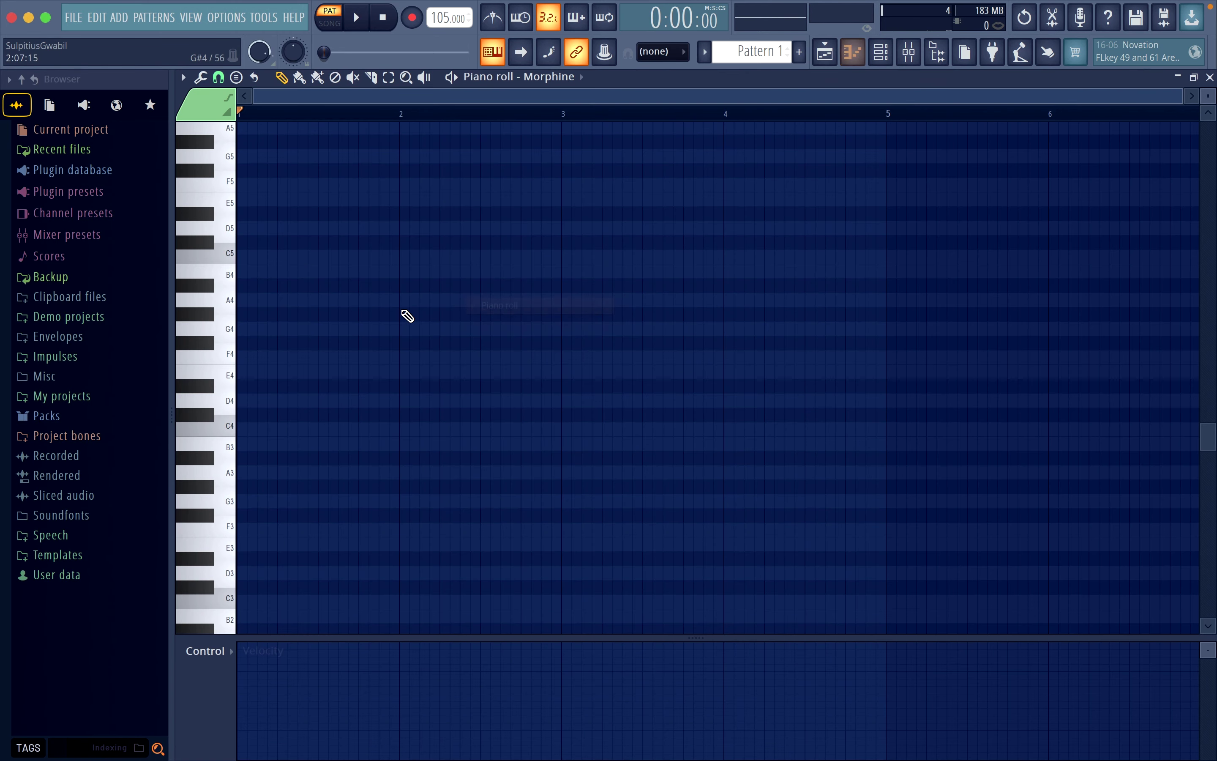
pyautogui.click(244, 444)
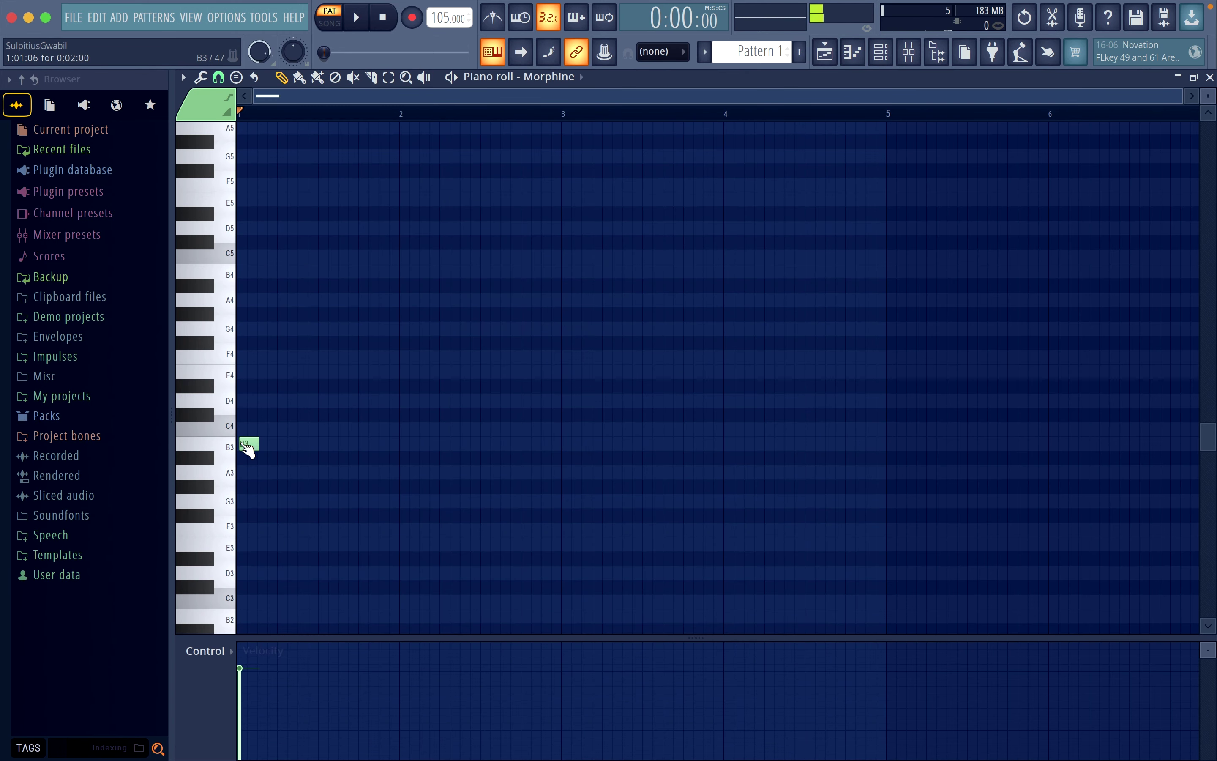
pyautogui.click(257, 386)
pyautogui.press('space')
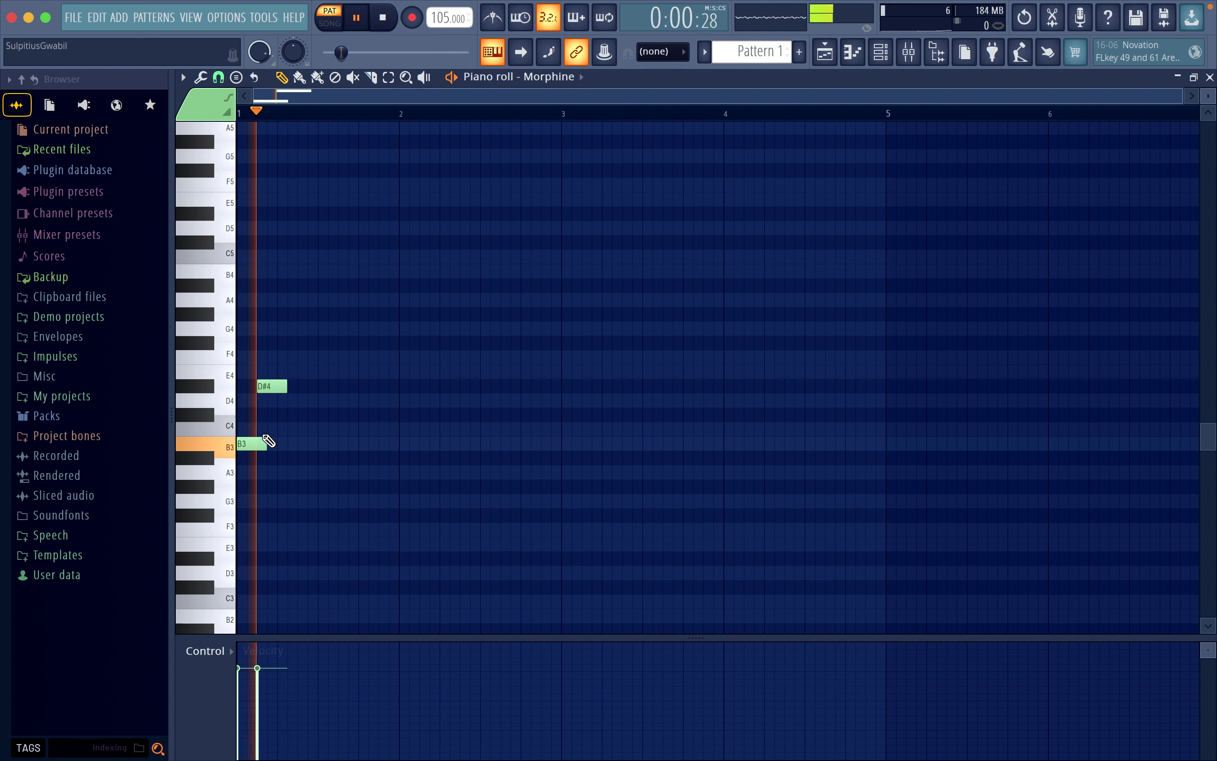
pyautogui.press('space')
pyautogui.moveTo(257, 386); pyautogui.dragTo(247, 344)
pyautogui.press('space')
pyautogui.press('space')
# Step: Add a one-step D5 note directly after the F#4 note and play the phrase
pyautogui.click(270, 301)
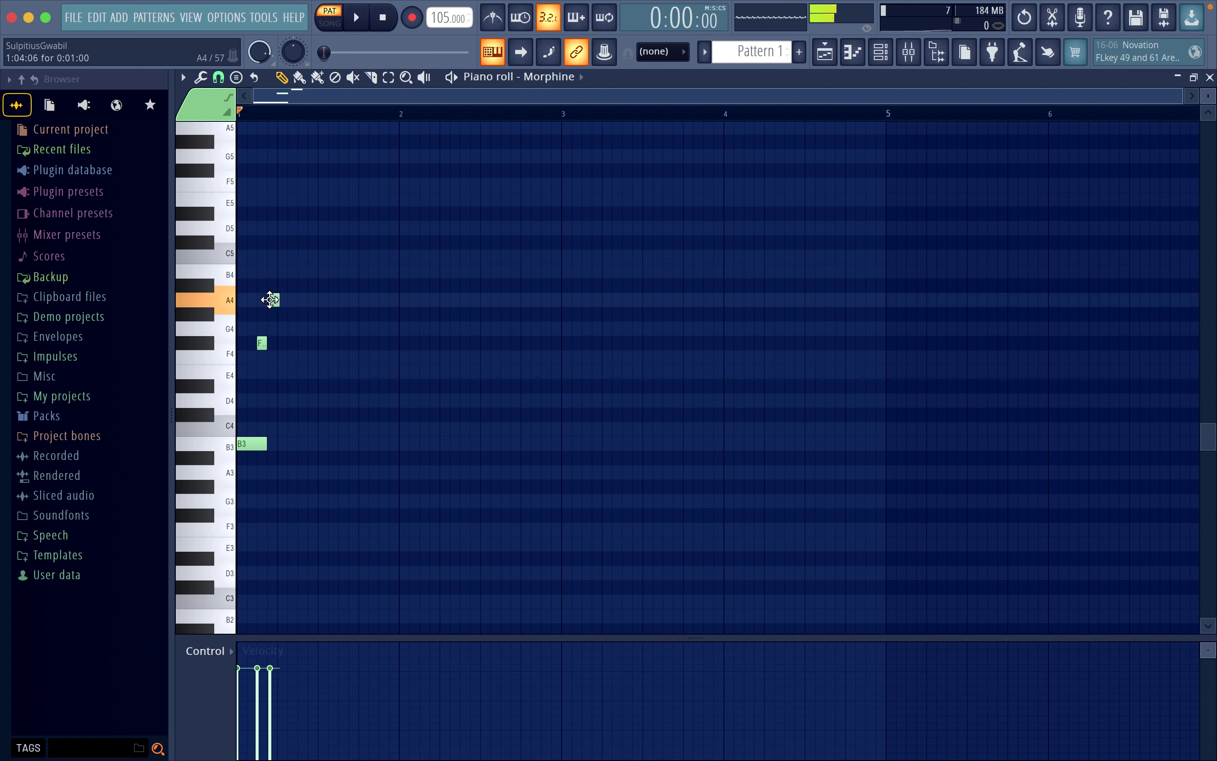
pyautogui.press('space')
pyautogui.press('space')
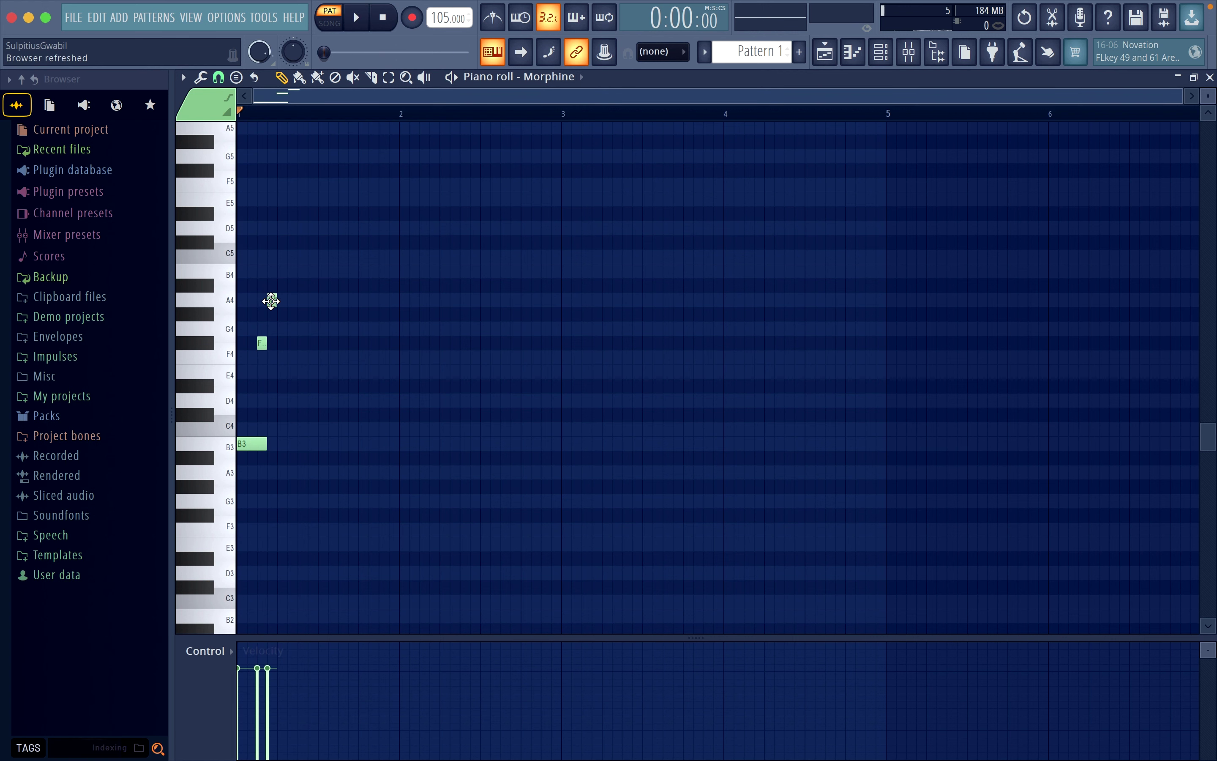
pyautogui.moveTo(271, 300); pyautogui.dragTo(270, 228)
pyautogui.press('space')
# Step: Add six-step D4, A4 and E5 notes starting at steps 7, 9 and 11 of bar 1, checking them with playback
pyautogui.moveTo(299, 401); pyautogui.dragTo(353, 413)
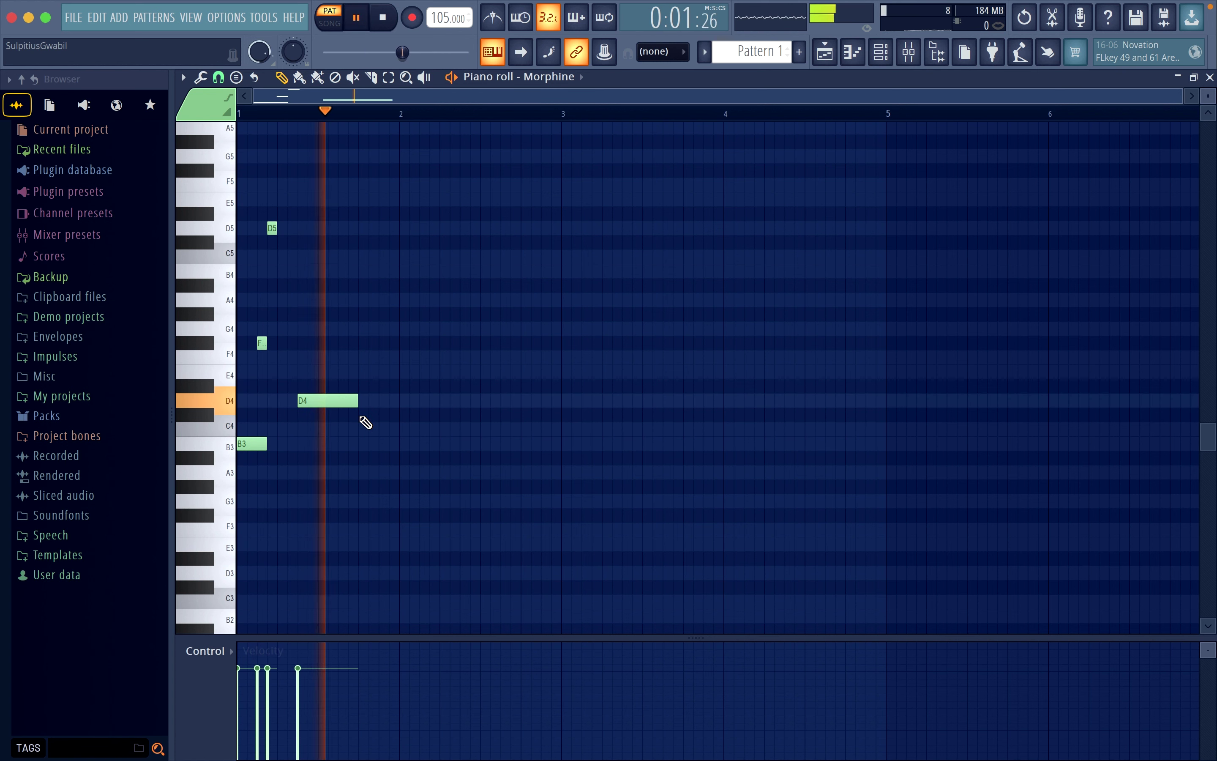
pyautogui.press('space')
pyautogui.click(325, 299)
pyautogui.press('space')
pyautogui.press('space')
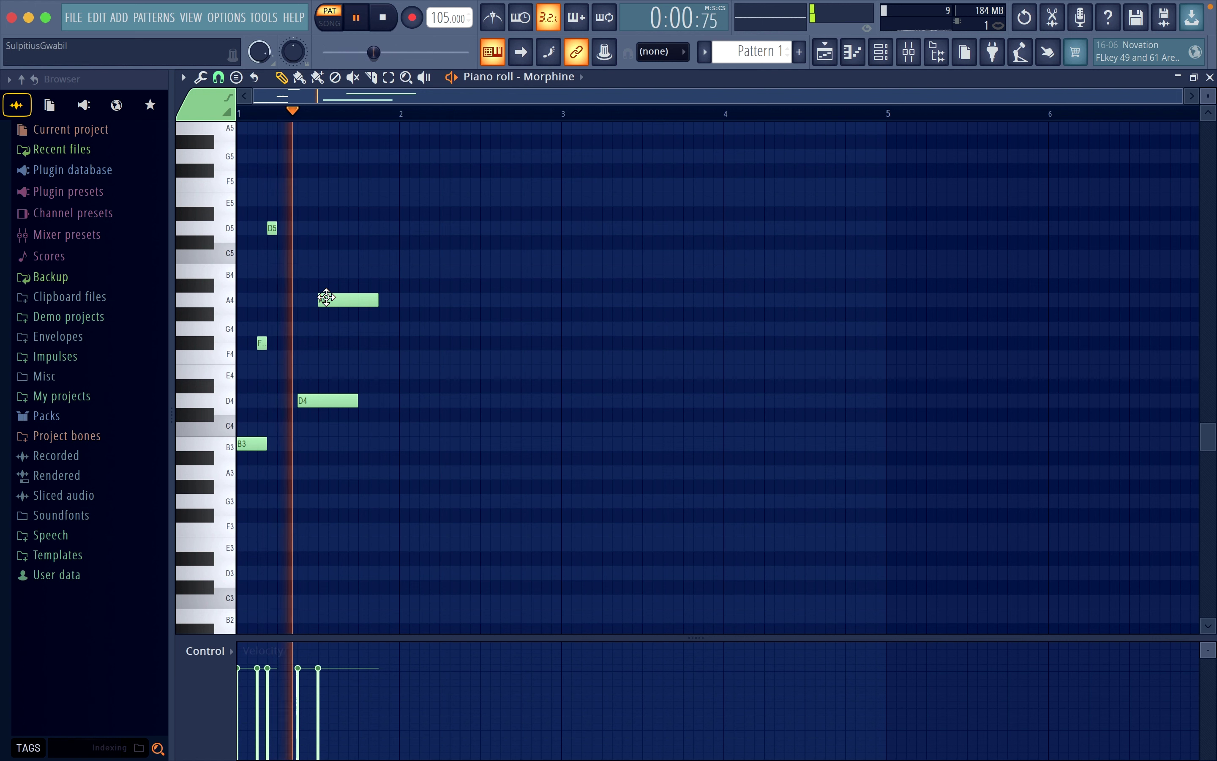
pyautogui.click(342, 199)
pyautogui.press('space')
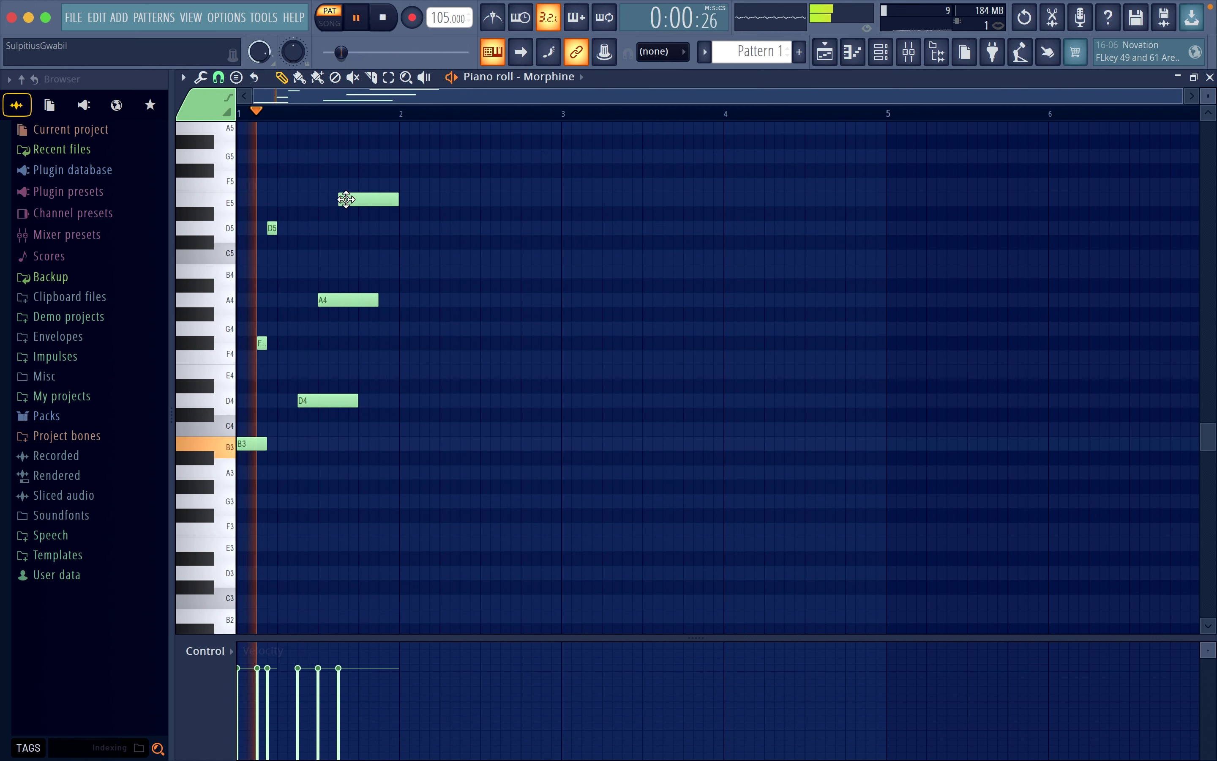
pyautogui.press('space')
# Step: Shorten the A4 note to end together with D4 and the E5 note to three steps, and play the phrase
pyautogui.moveTo(378, 300); pyautogui.dragTo(357, 300)
pyautogui.press('space')
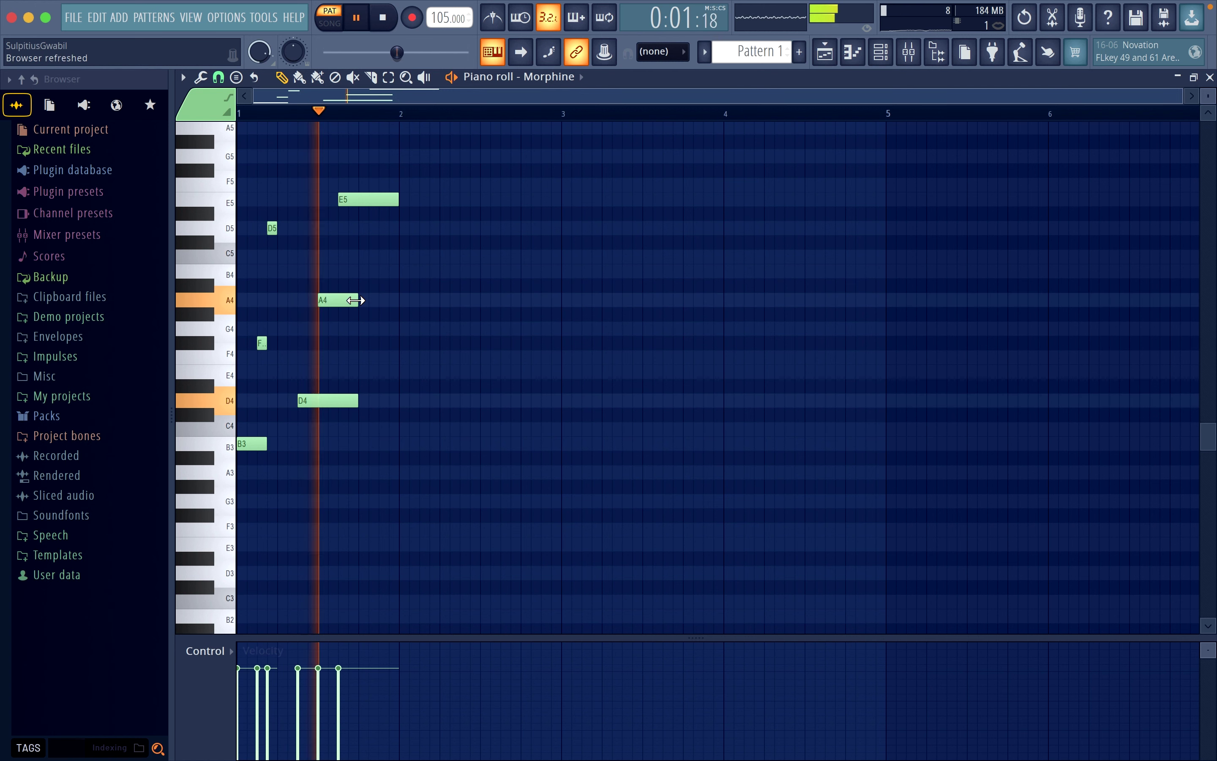
pyautogui.press('space')
pyautogui.moveTo(398, 200); pyautogui.dragTo(368, 199)
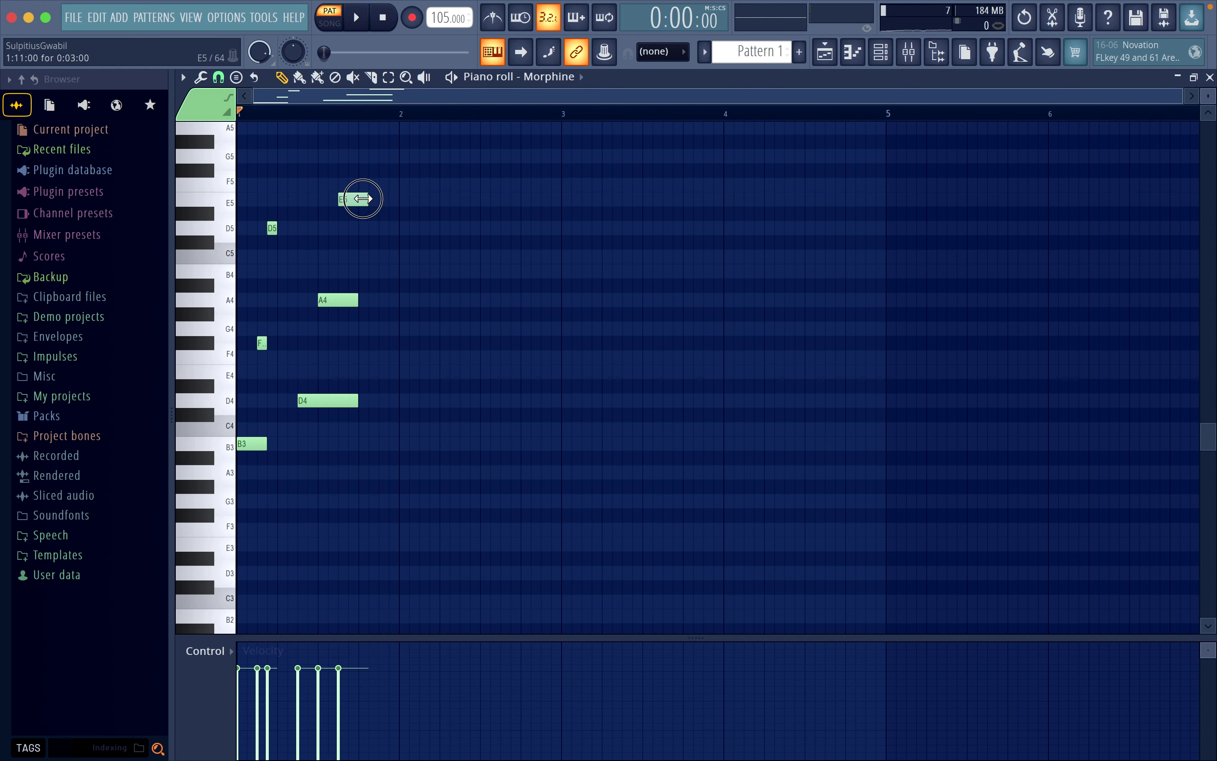
pyautogui.press('space')
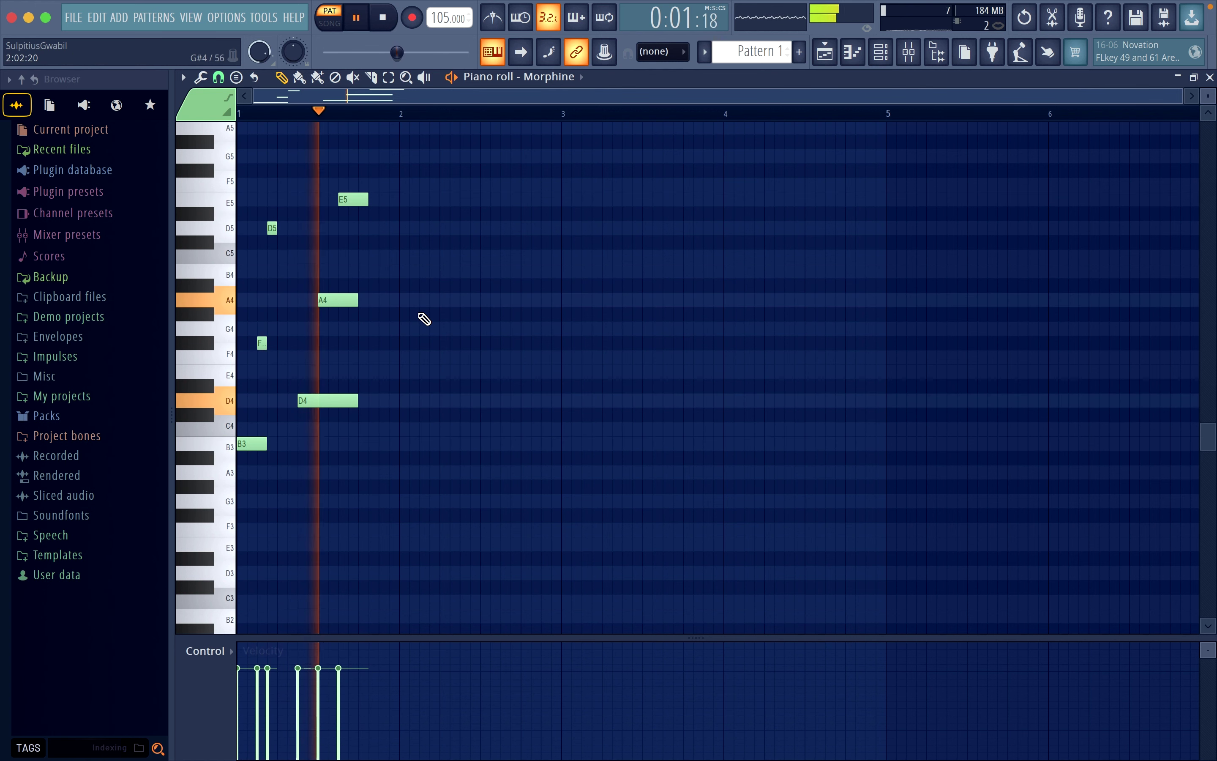
pyautogui.press('space')
# Step: Place a one-step E5 at step 13 of bar 1, directly after a two-step E5, and play the phrase
pyautogui.click(367, 198)
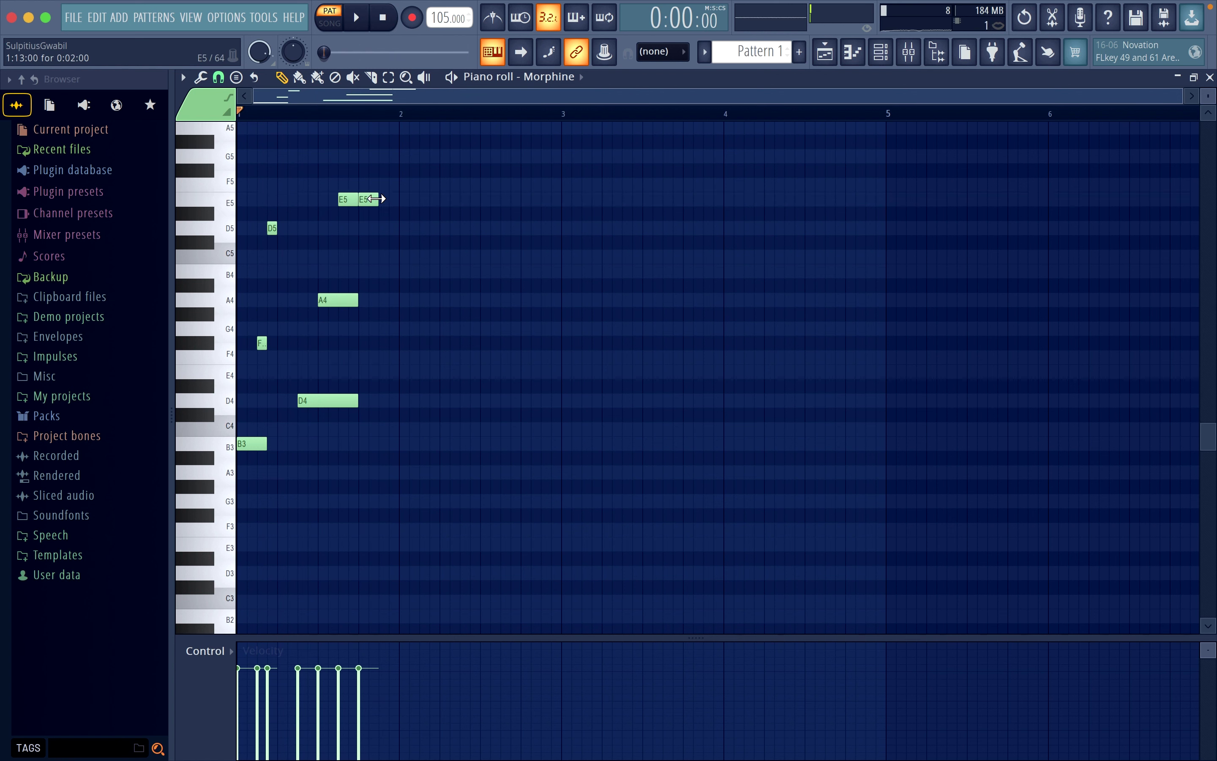
pyautogui.moveTo(373, 198); pyautogui.dragTo(367, 200)
pyautogui.press('space')
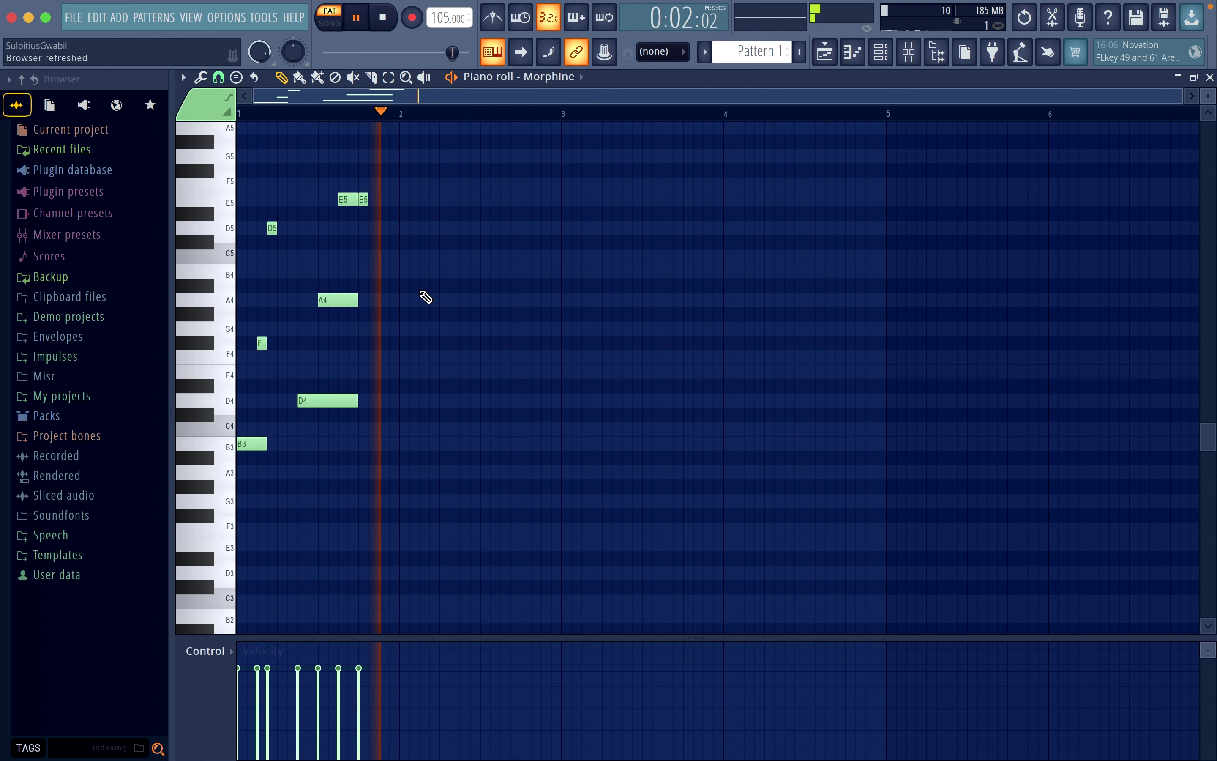
pyautogui.press('space')
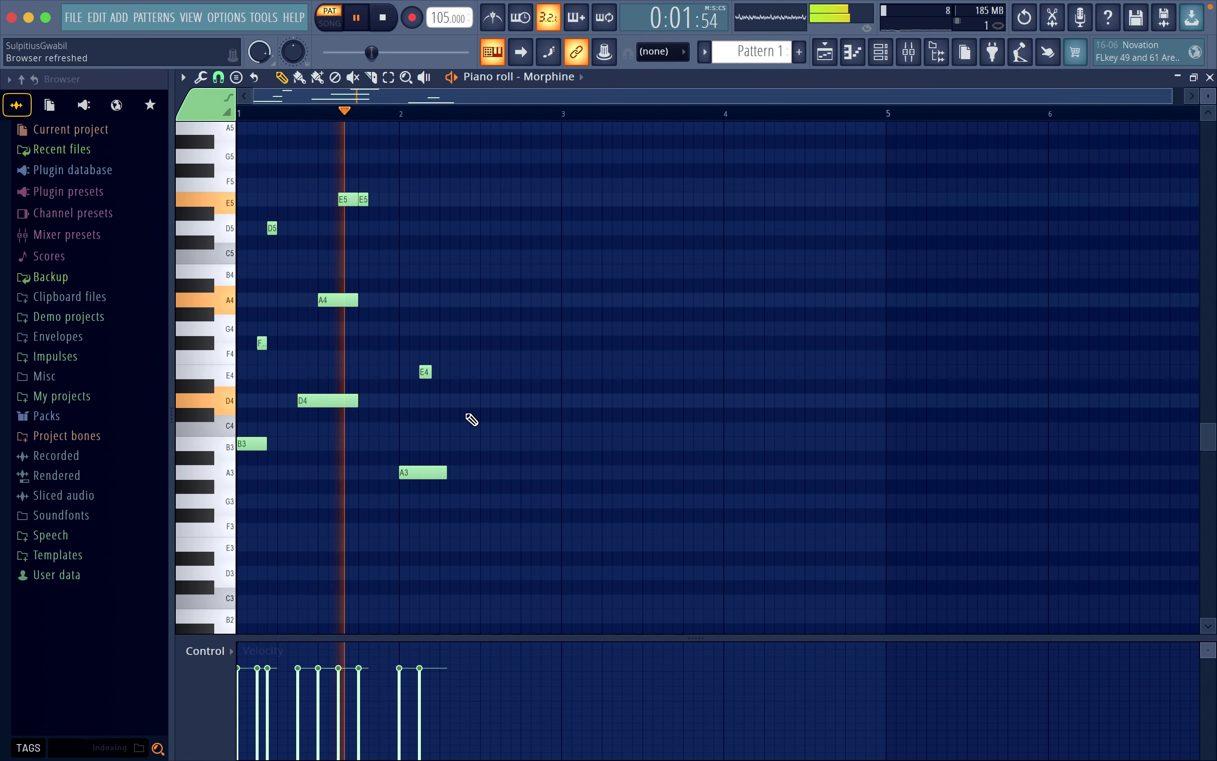
# Step: Add a short C#5 note at step 4 of bar 2, right after the E4 note, and play the phrase
pyautogui.press('space')
pyautogui.click(436, 270)
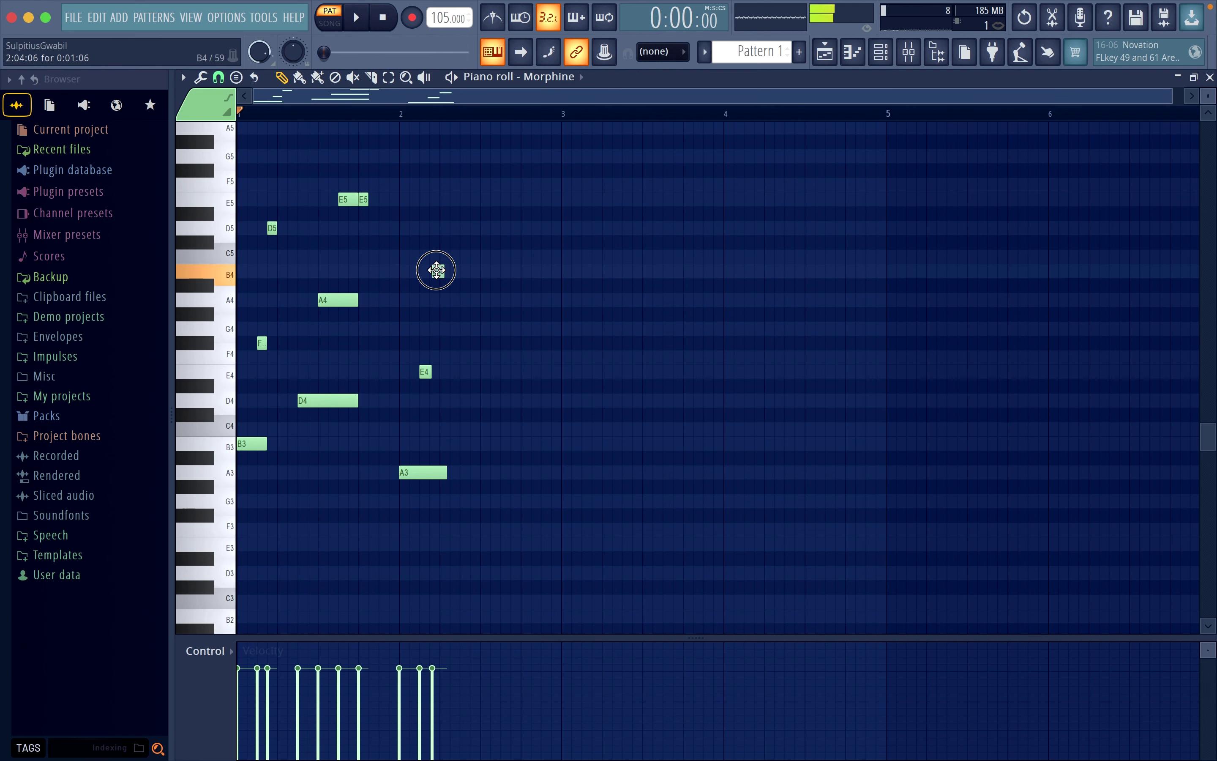
pyautogui.moveTo(433, 264); pyautogui.dragTo(432, 240)
pyautogui.press('space')
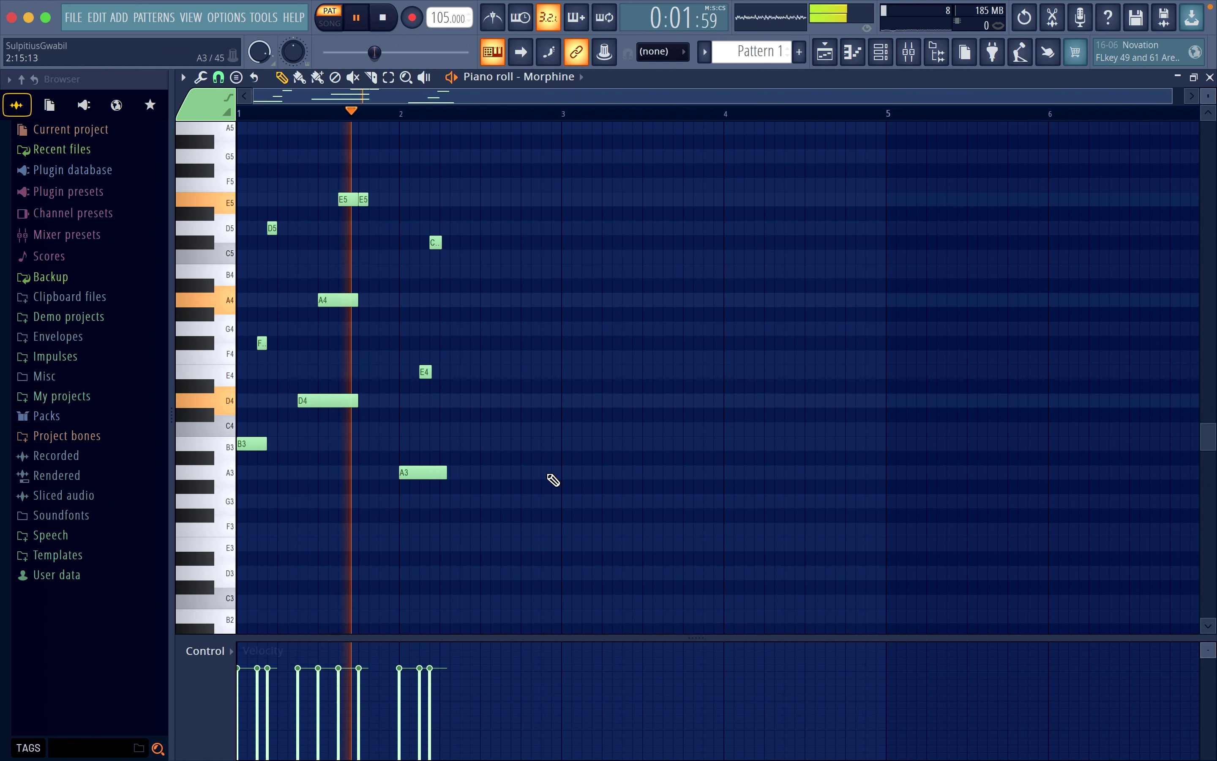
pyautogui.press('space')
# Step: Shorten the E4 and C#5 notes at steps 3 and 4 of bar 2 to one step each, checking them with playback
pyautogui.scroll(1, 554, 480)
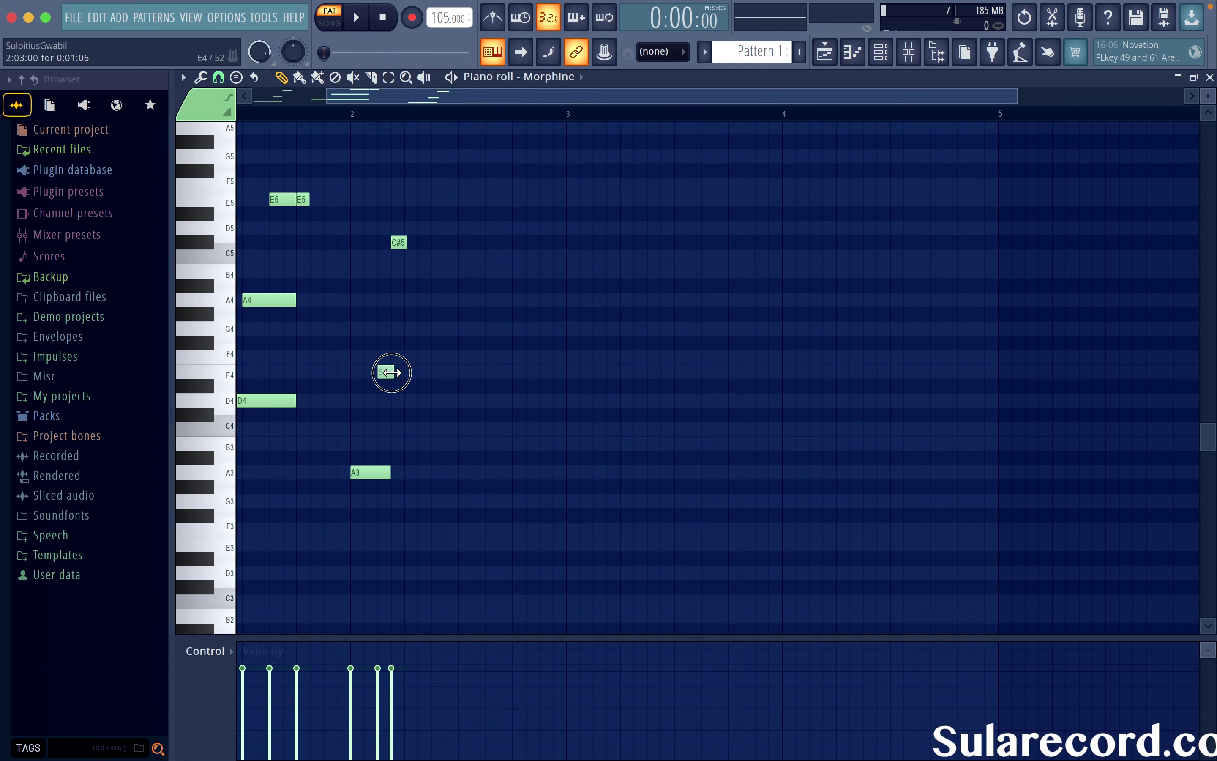
pyautogui.moveTo(392, 372); pyautogui.dragTo(389, 370)
pyautogui.press('space')
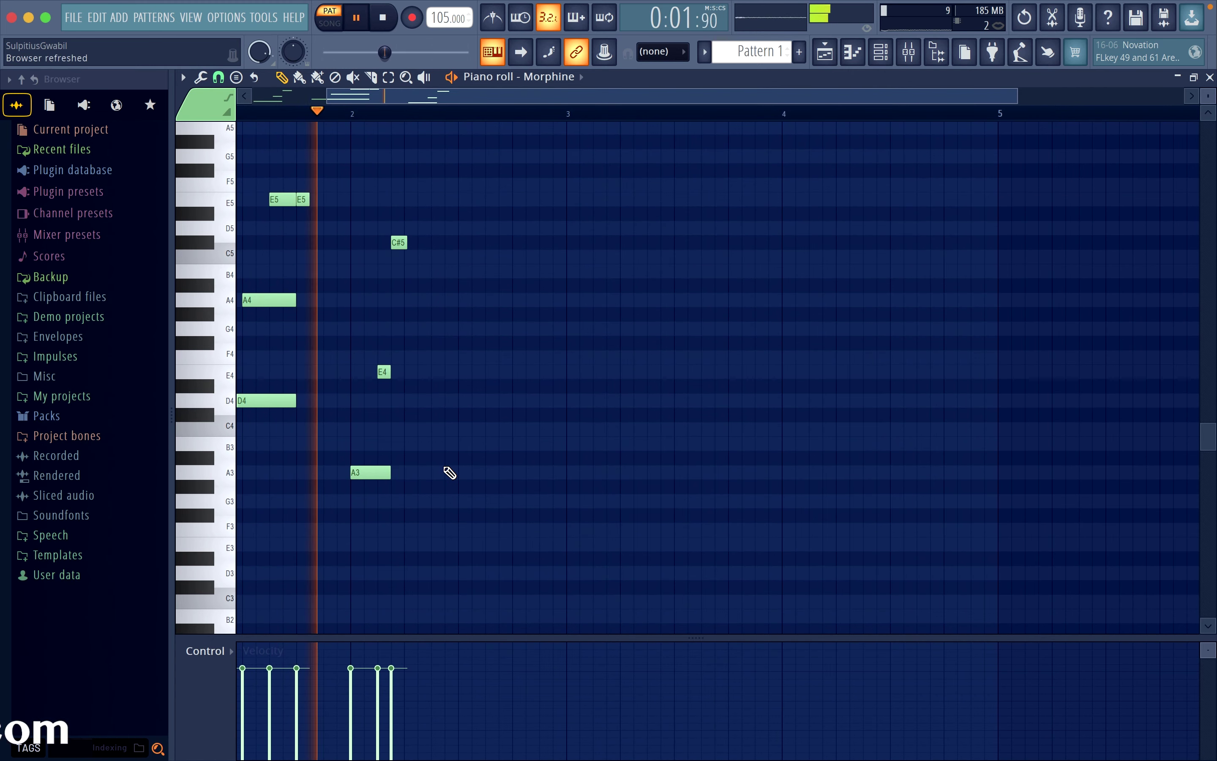
pyautogui.press('space')
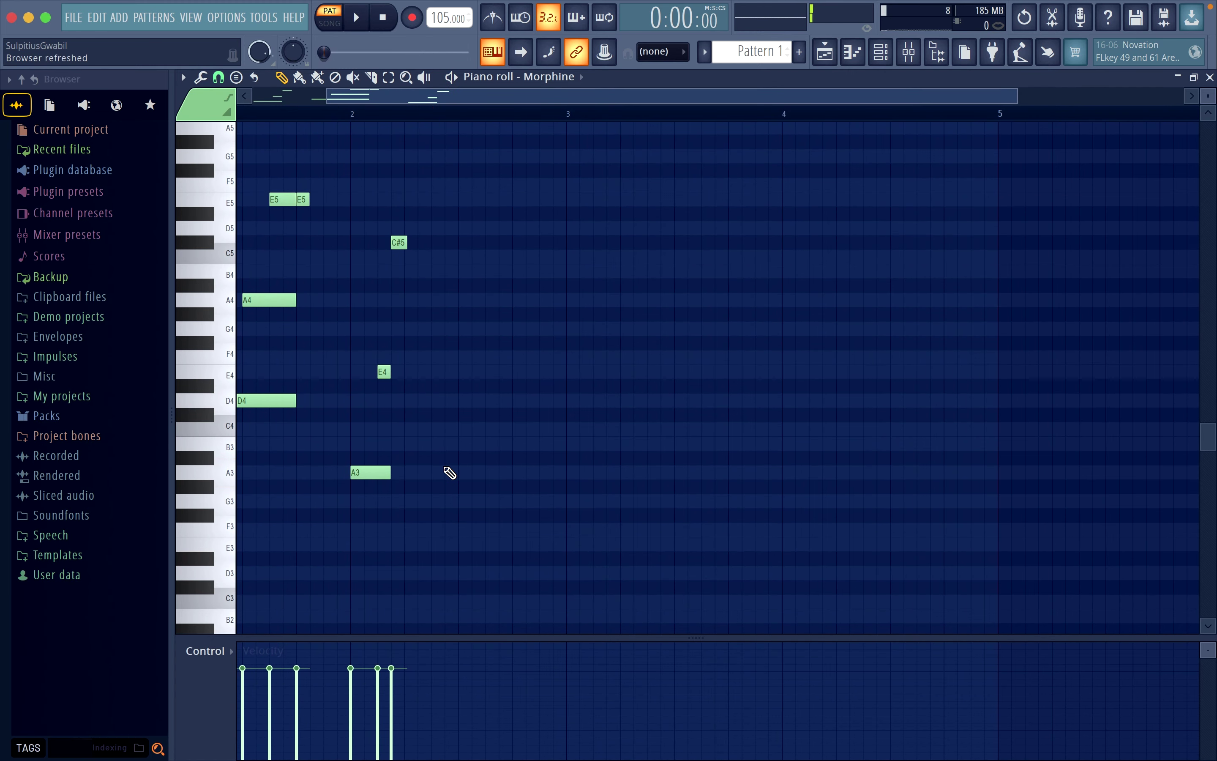
pyautogui.click(450, 472)
pyautogui.hscroll(-3, 443, 468)
pyautogui.rightClick(552, 470)
pyautogui.press('space')
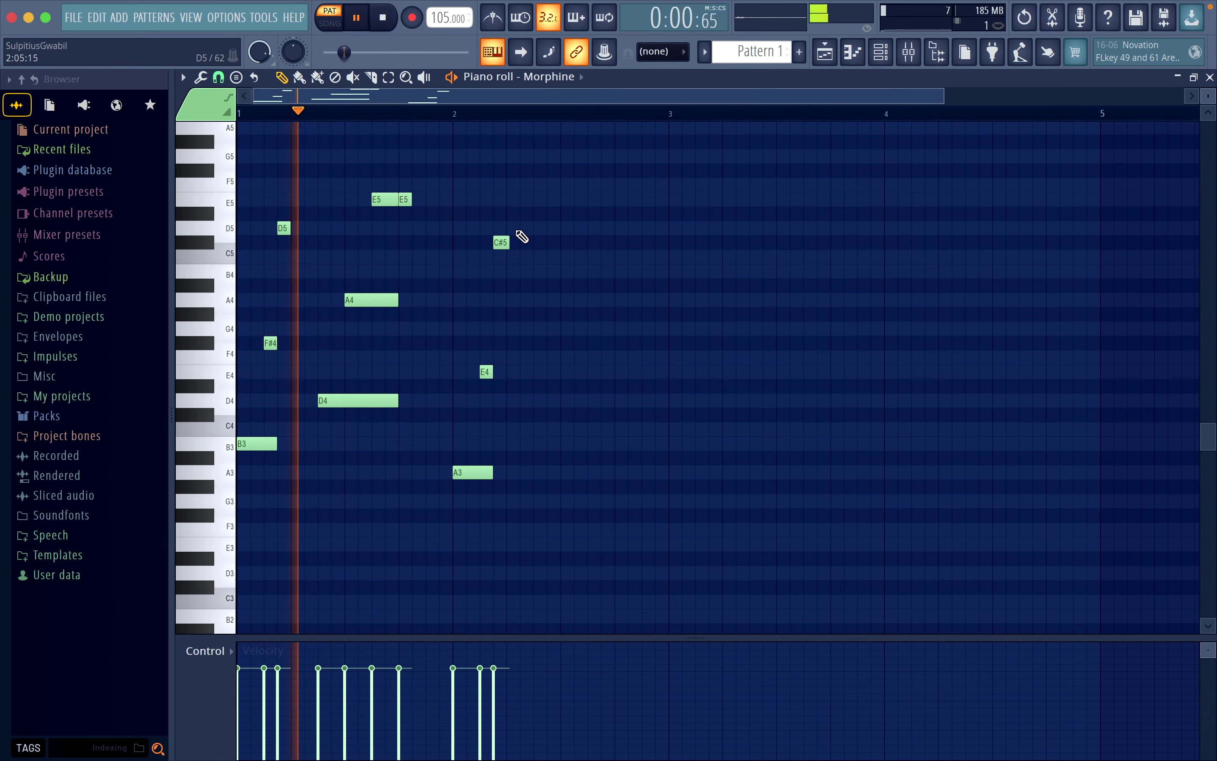
pyautogui.moveTo(508, 240); pyautogui.dragTo(505, 239)
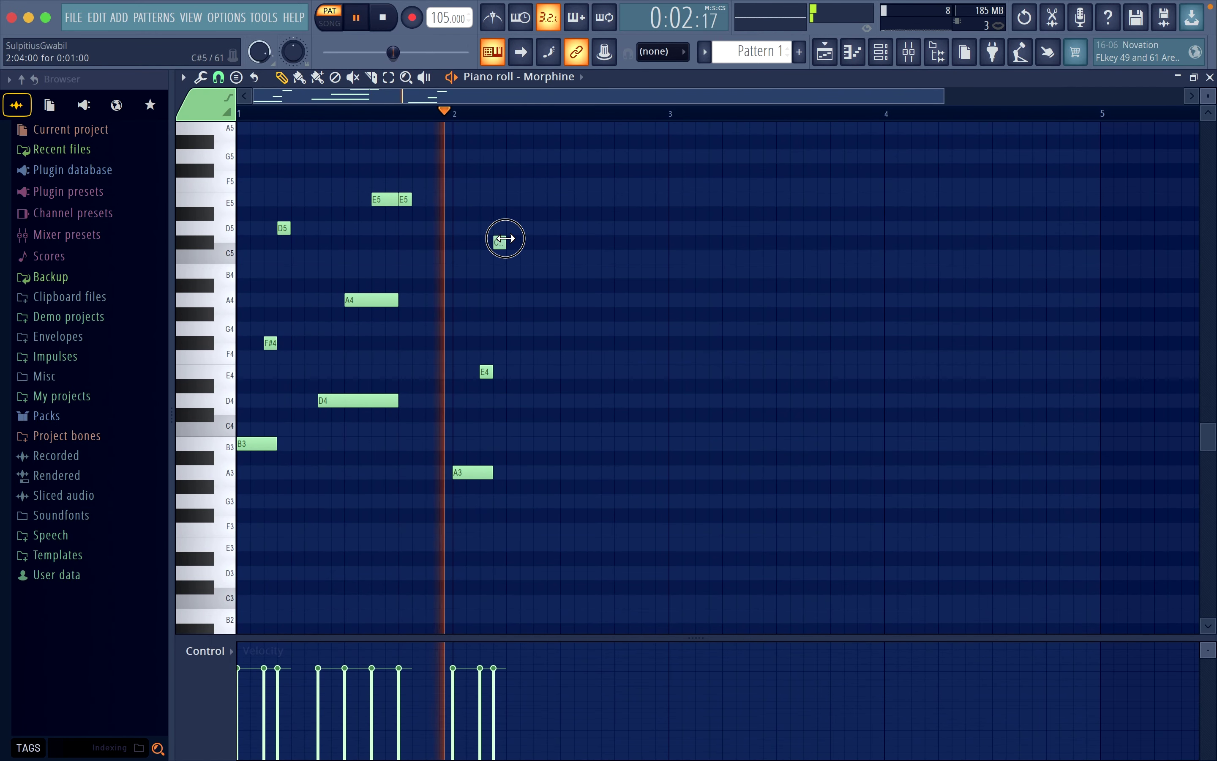
pyautogui.press('space')
# Step: Add a six-step E4 note at step 7 of bar 2 and play the phrase
pyautogui.click(537, 371)
pyautogui.moveTo(548, 372); pyautogui.dragTo(610, 369)
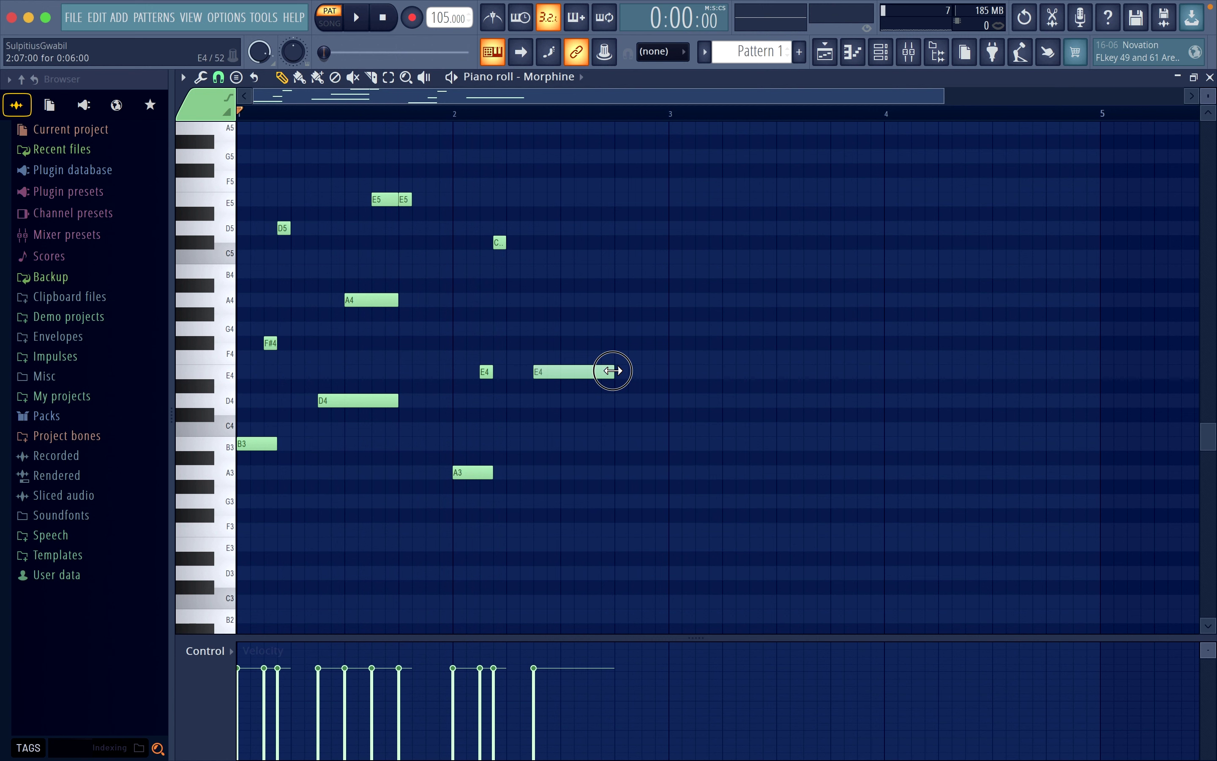
pyautogui.press('space')
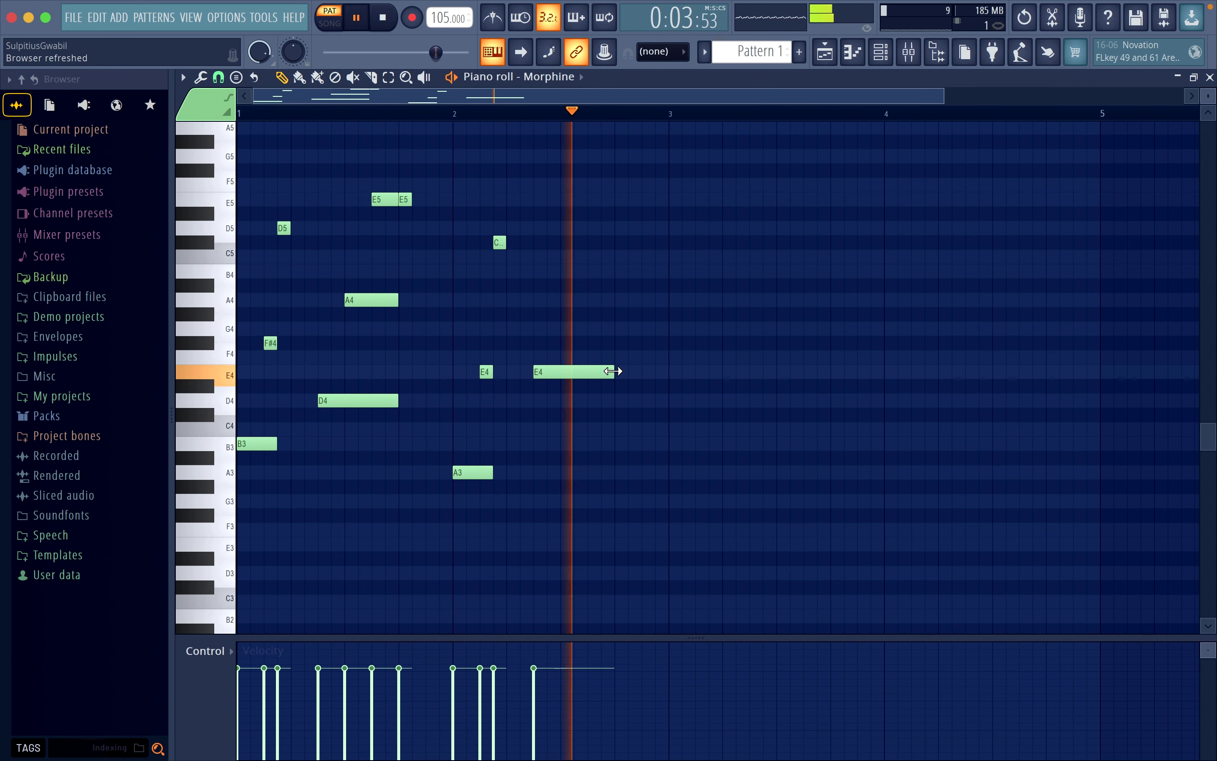
# Step: Add a four-step B4 at step 9 of bar 2 and a two-step G5 at step 11 followed by a half-step G5
pyautogui.press('space')
pyautogui.click(567, 299)
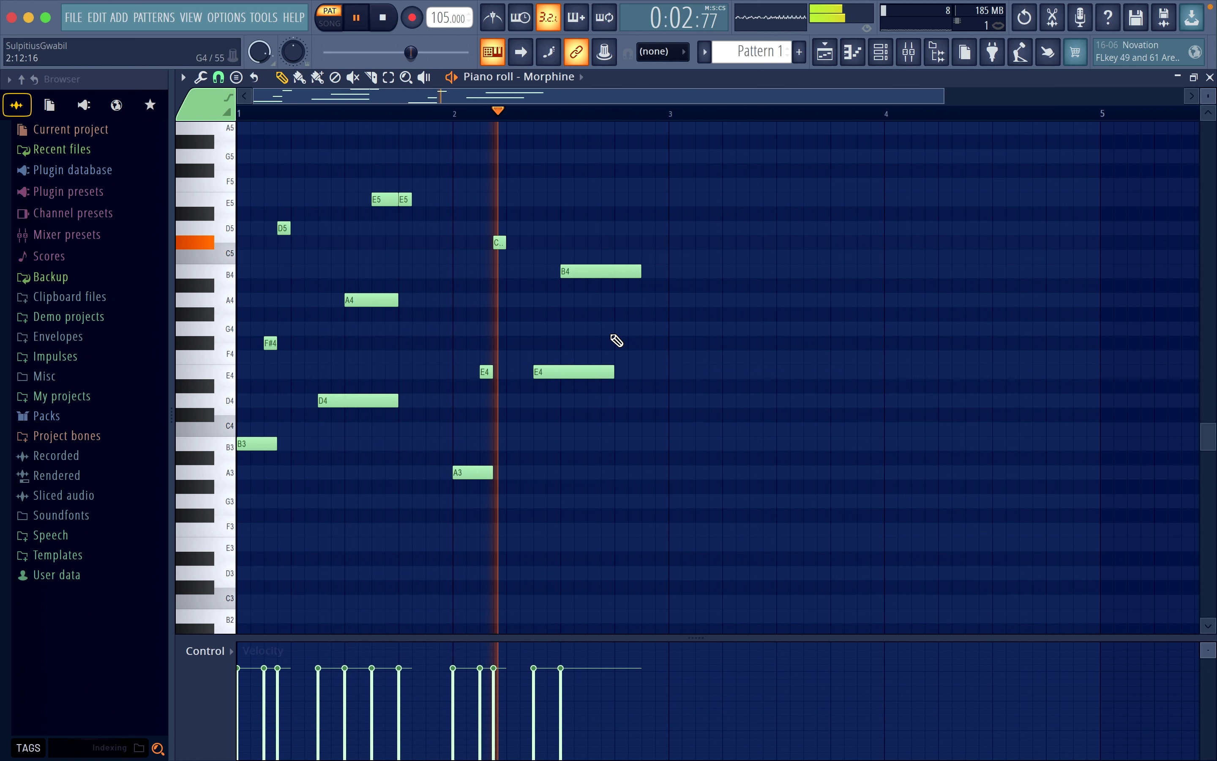
pyautogui.click(604, 156)
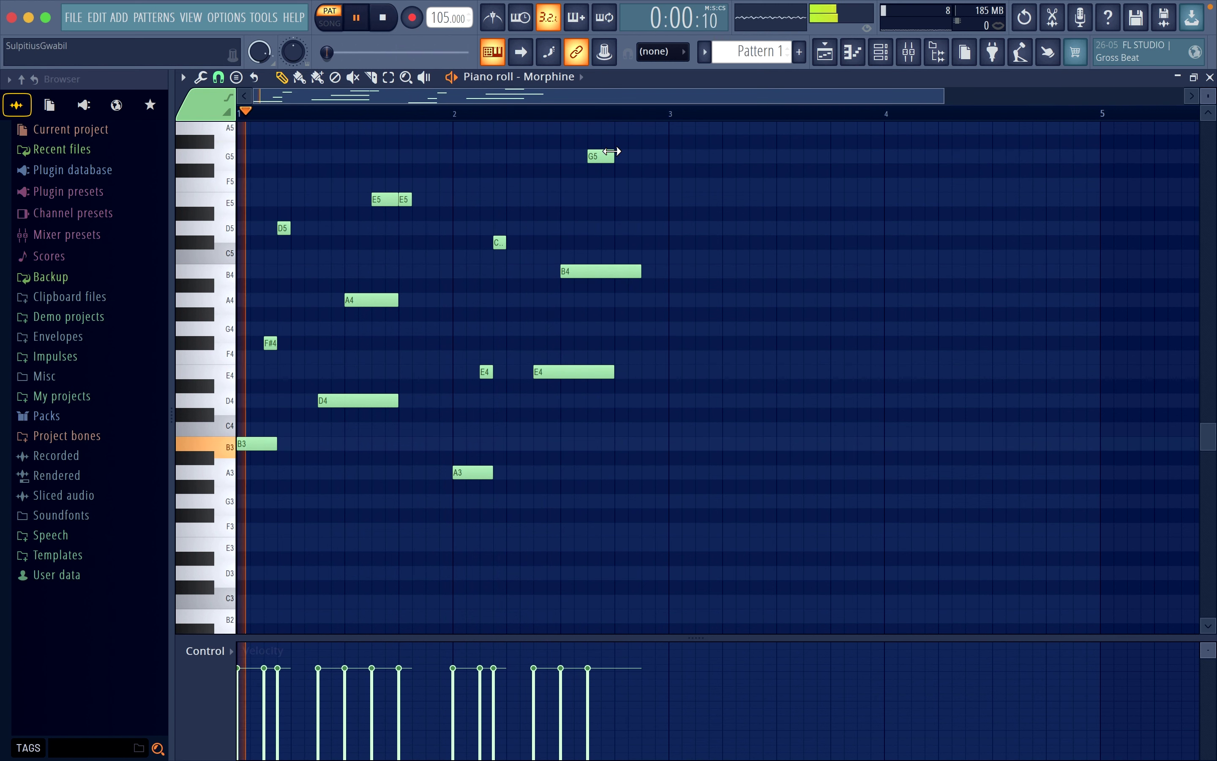
pyautogui.moveTo(638, 272); pyautogui.dragTo(616, 272)
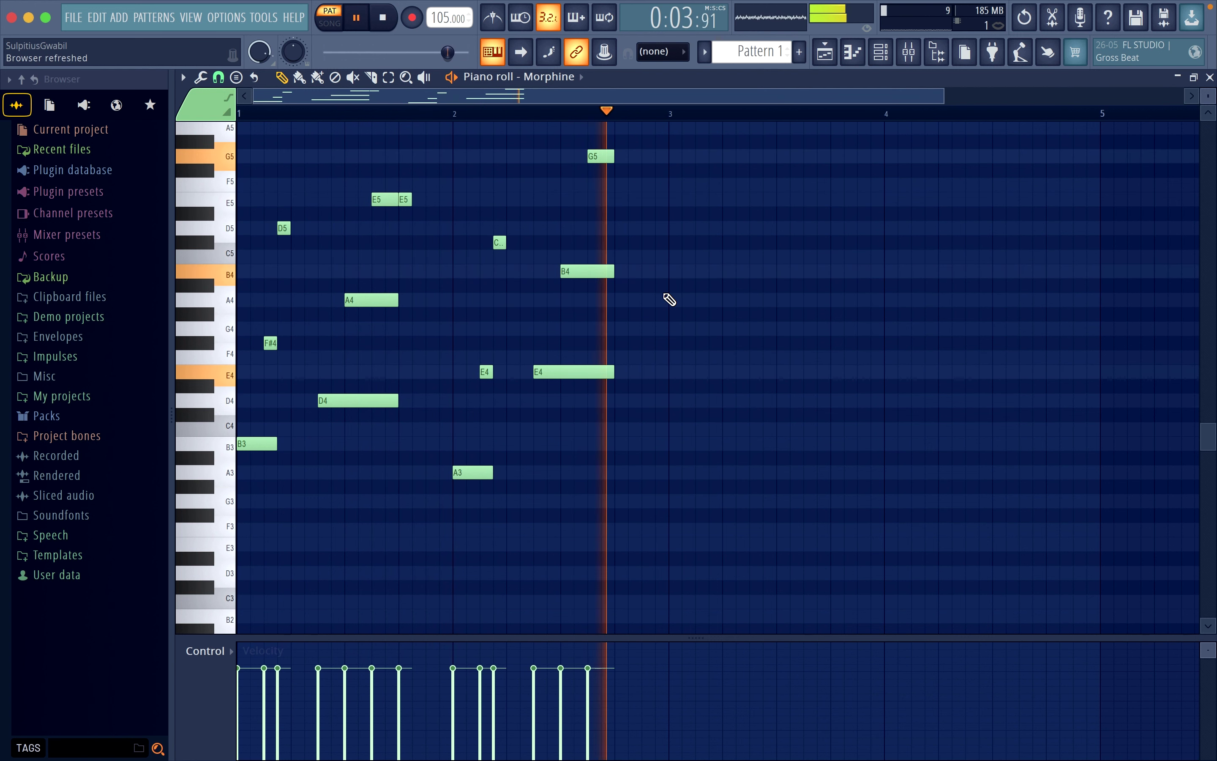
pyautogui.press('space')
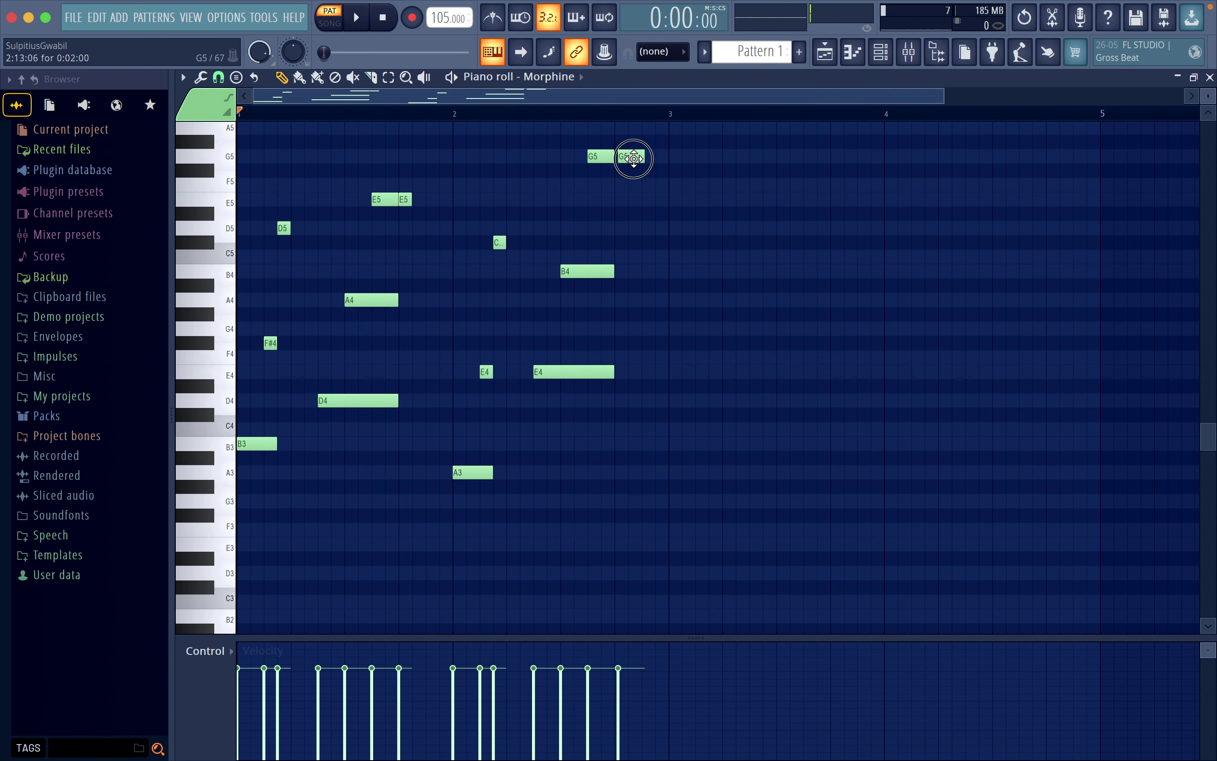
pyautogui.moveTo(638, 158); pyautogui.dragTo(622, 158)
# Step: Duplicate the two-bar melody into bars 3 and 4 and extend the time selection across all four bars
pyautogui.hotkey('ctrl', 'a')
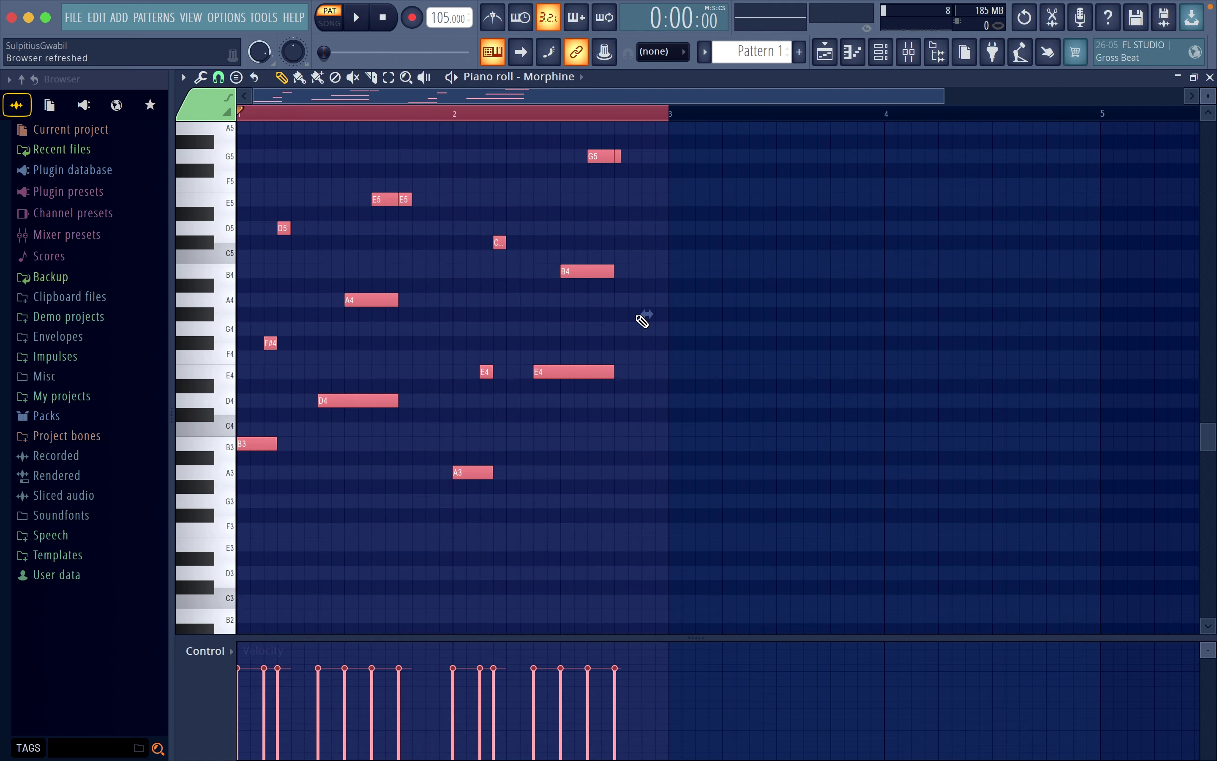
pyautogui.hotkey('ctrl', 'b')
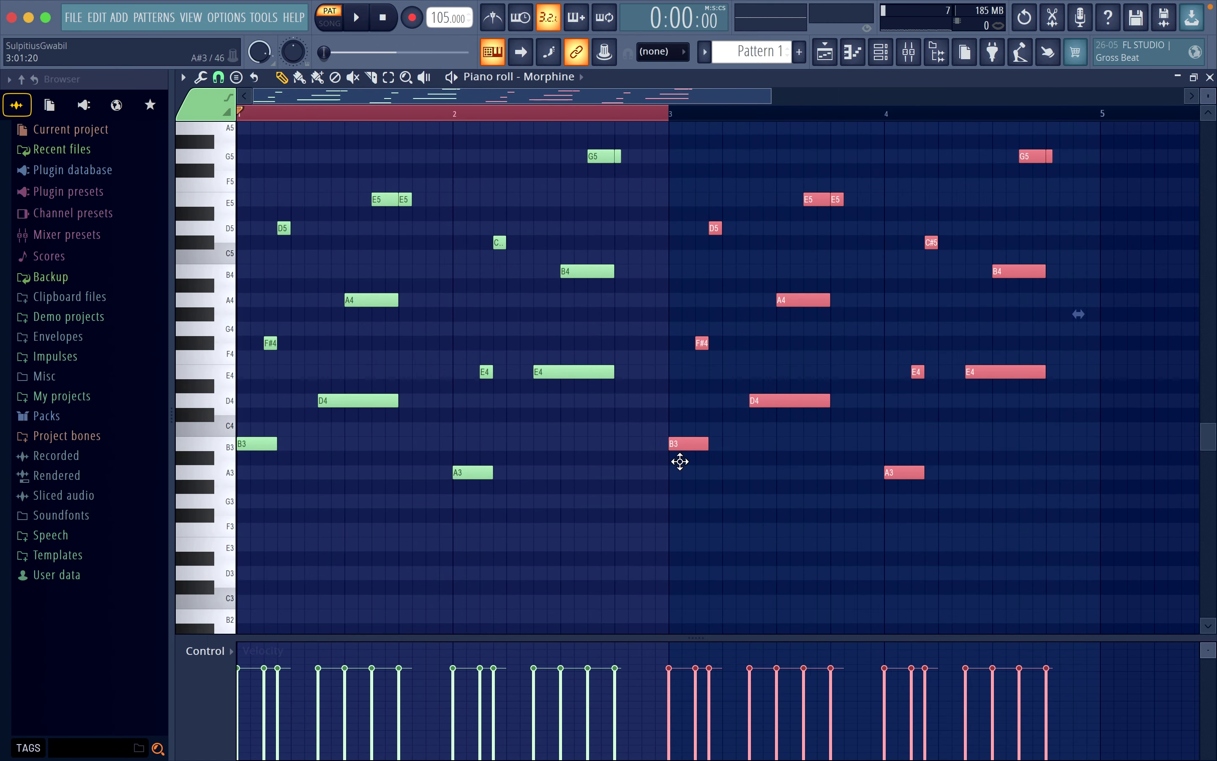
pyautogui.press('space')
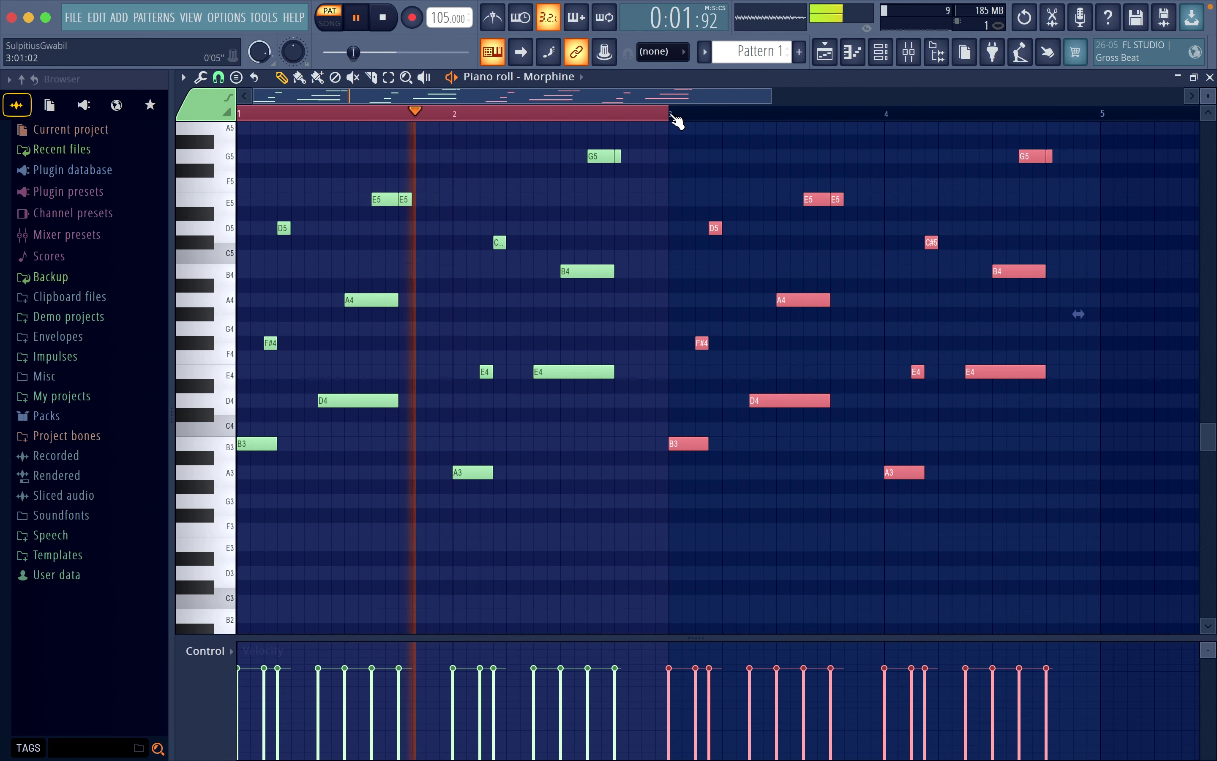
pyautogui.hotkey('ctrl', 'a')
pyautogui.click(1087, 123)
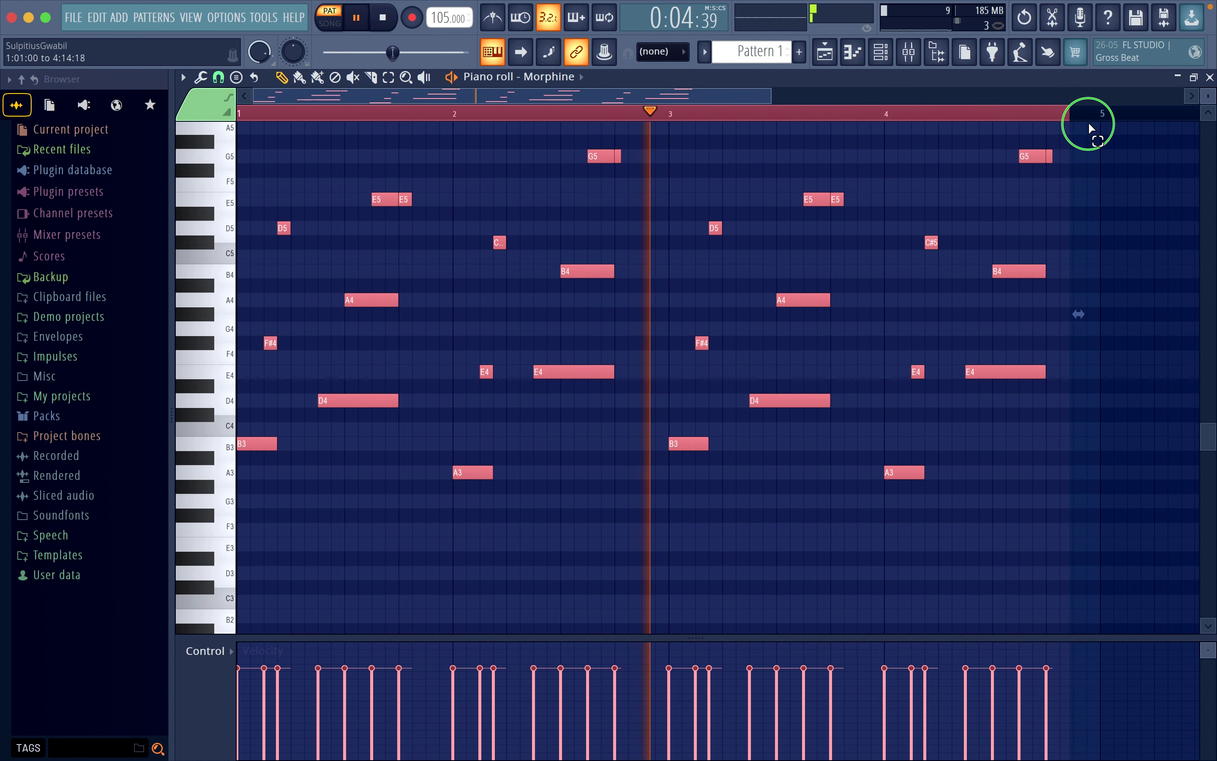
pyautogui.press('space')
# Step: Replace the last short G5 in bar 4 with one-step A5 and G5 notes at steps 12 and 13, playing from bar 4
pyautogui.click(898, 116)
pyautogui.press('space')
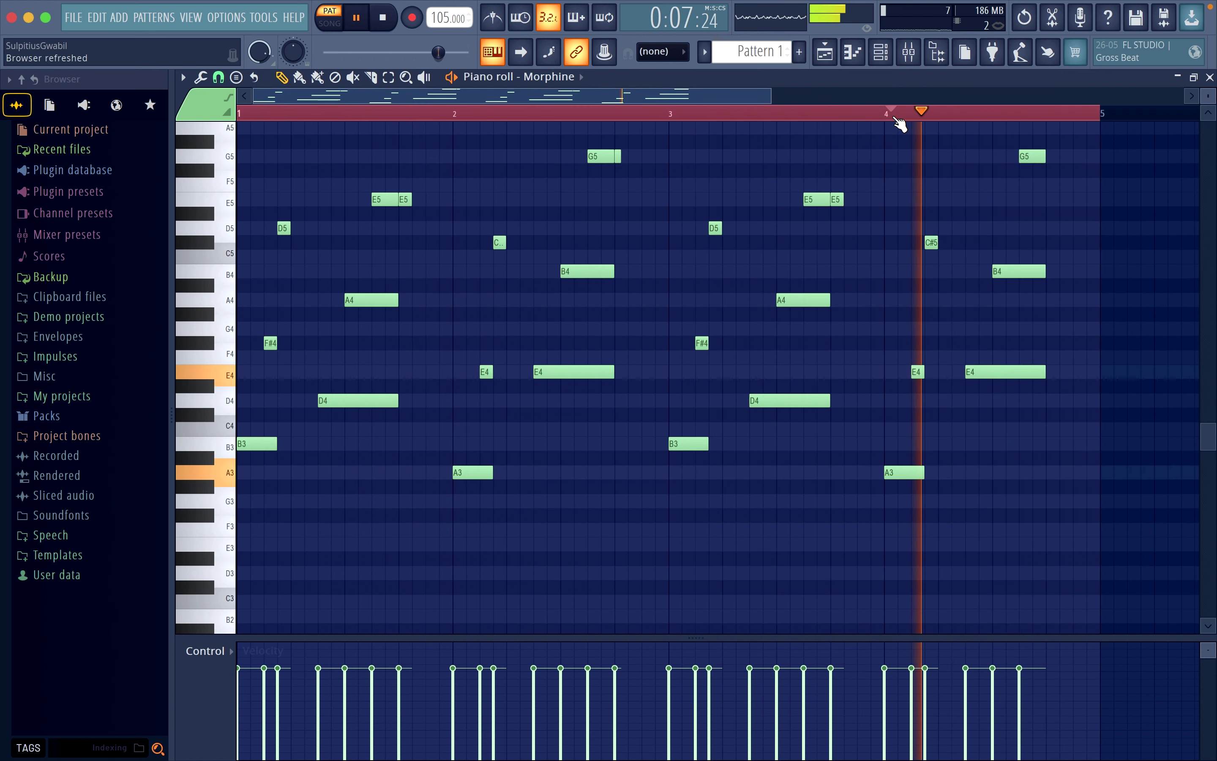
pyautogui.scroll(4, 1055, 275)
pyautogui.click(1043, 301)
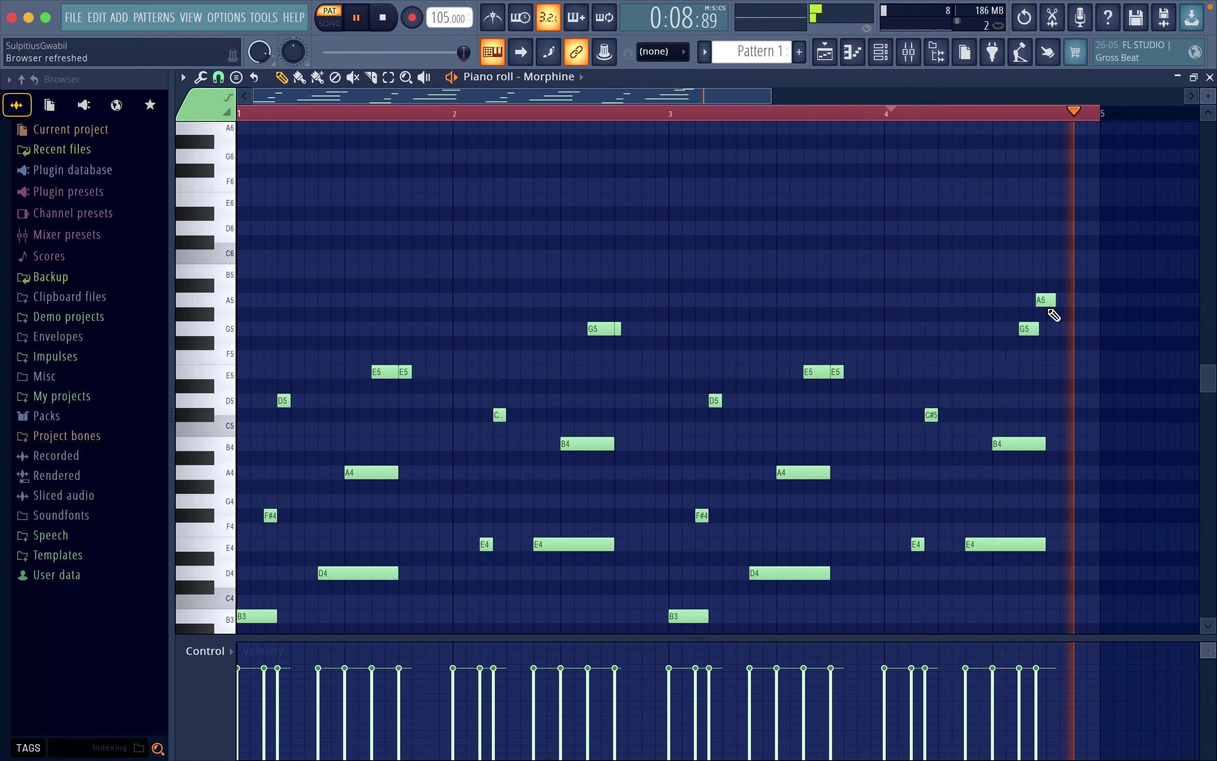
pyautogui.press('space')
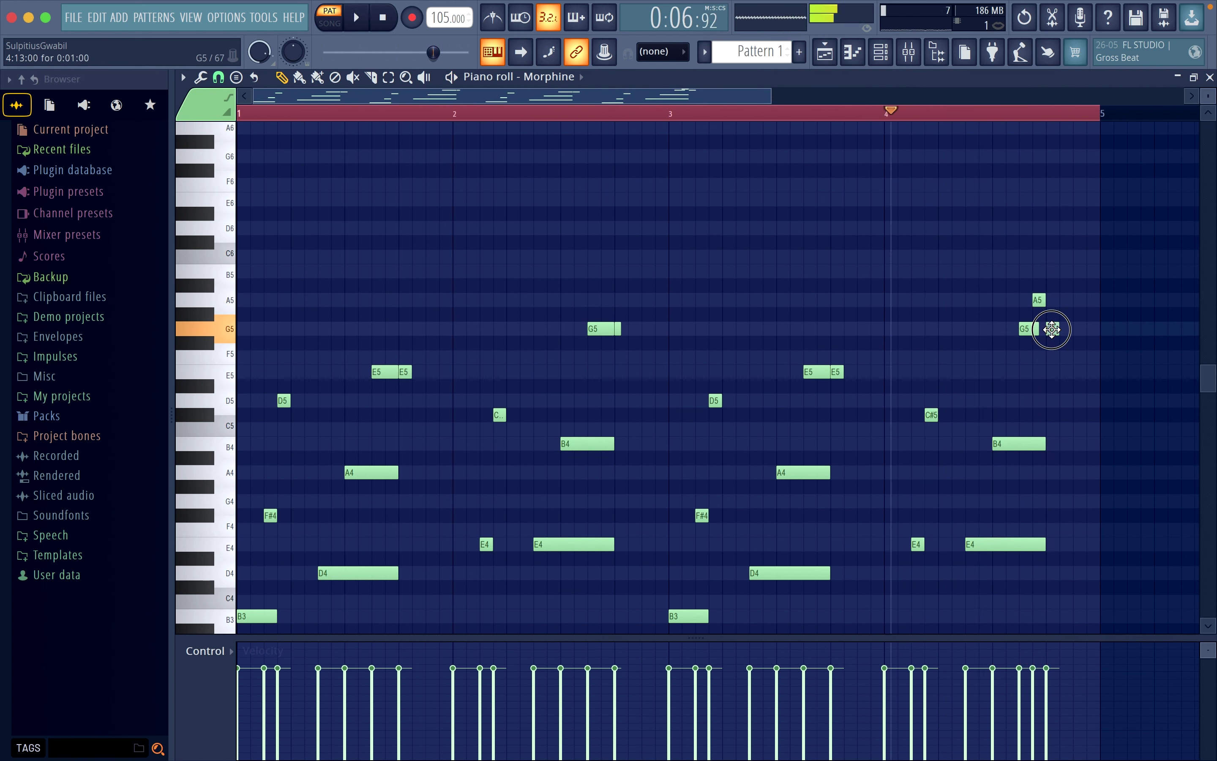
pyautogui.press('space')
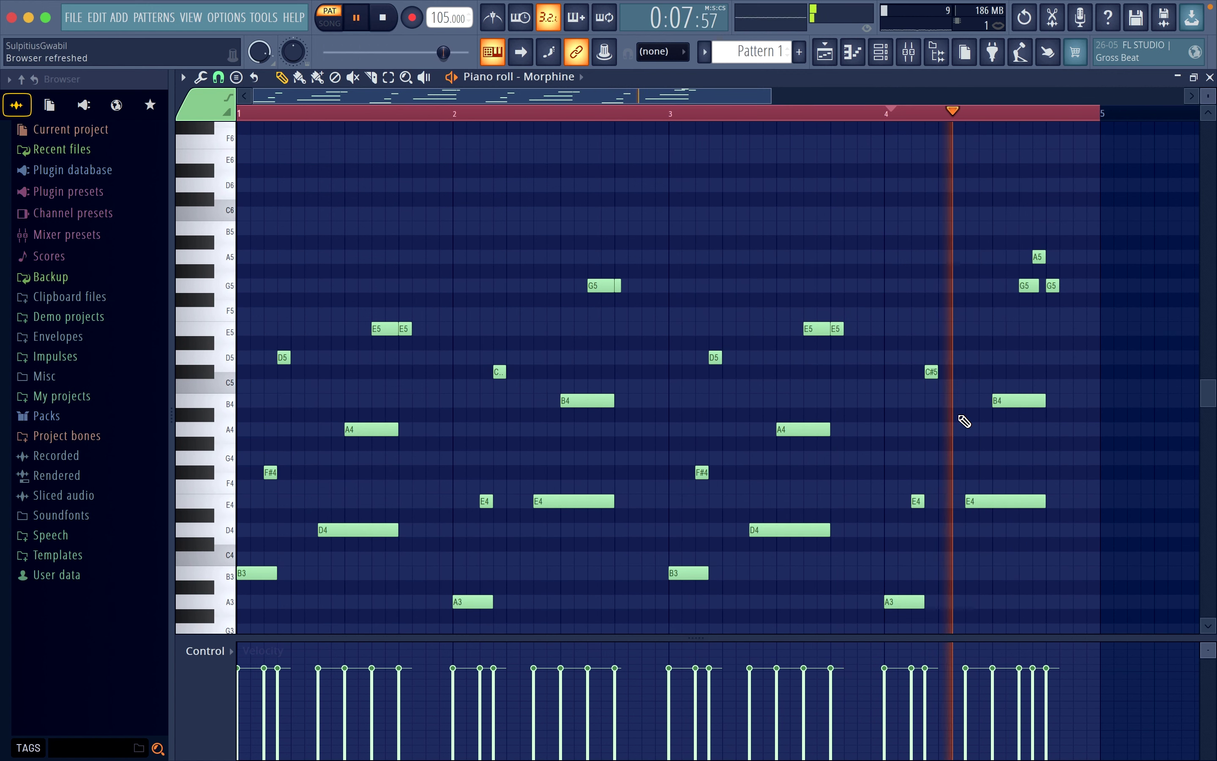
# Step: Randomize the melody notes' velocity by 16% with bipolar levels and close the Morphine piano roll
pyautogui.scroll(-3, 372, 281)
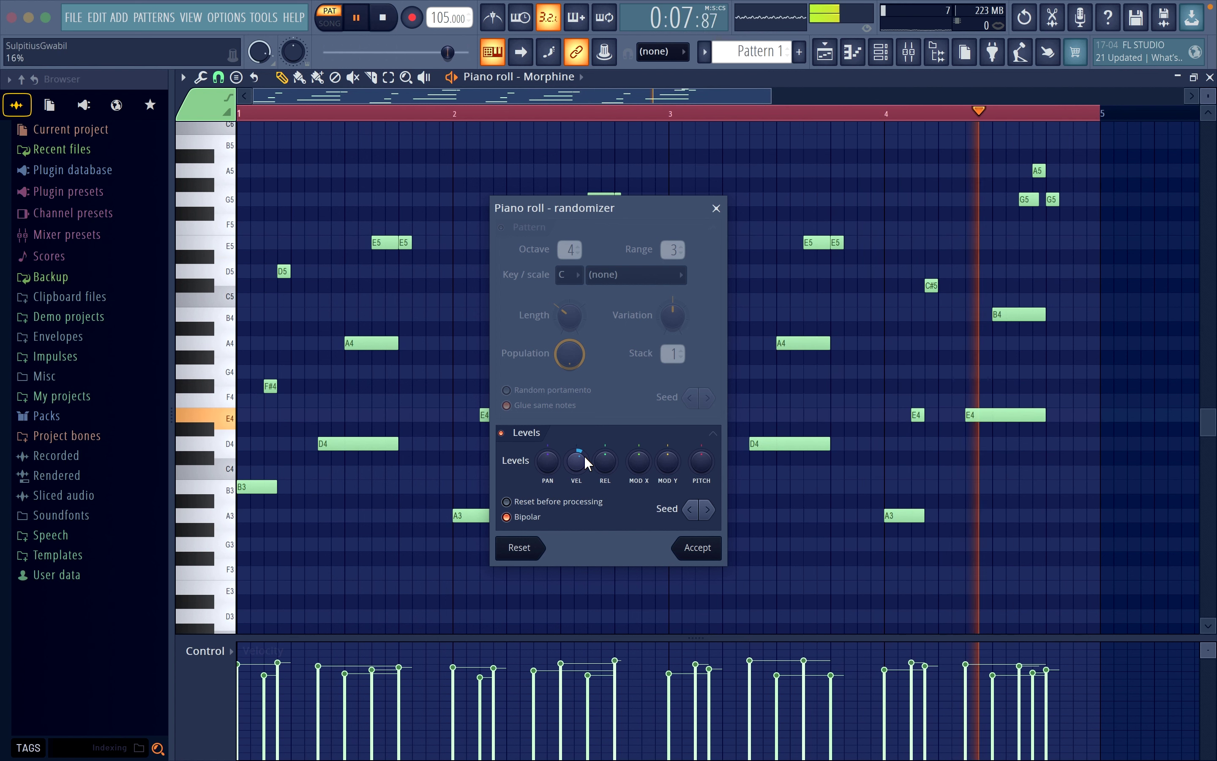
pyautogui.click(704, 547)
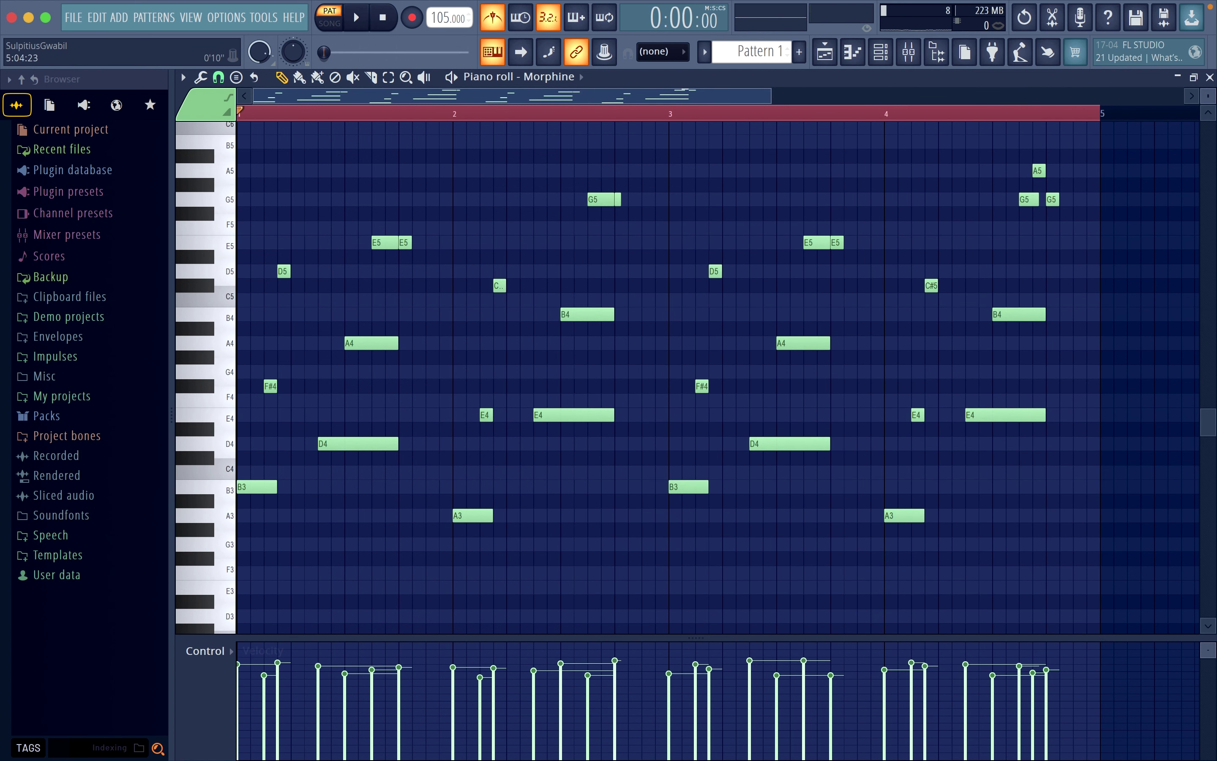
pyautogui.click(1210, 77)
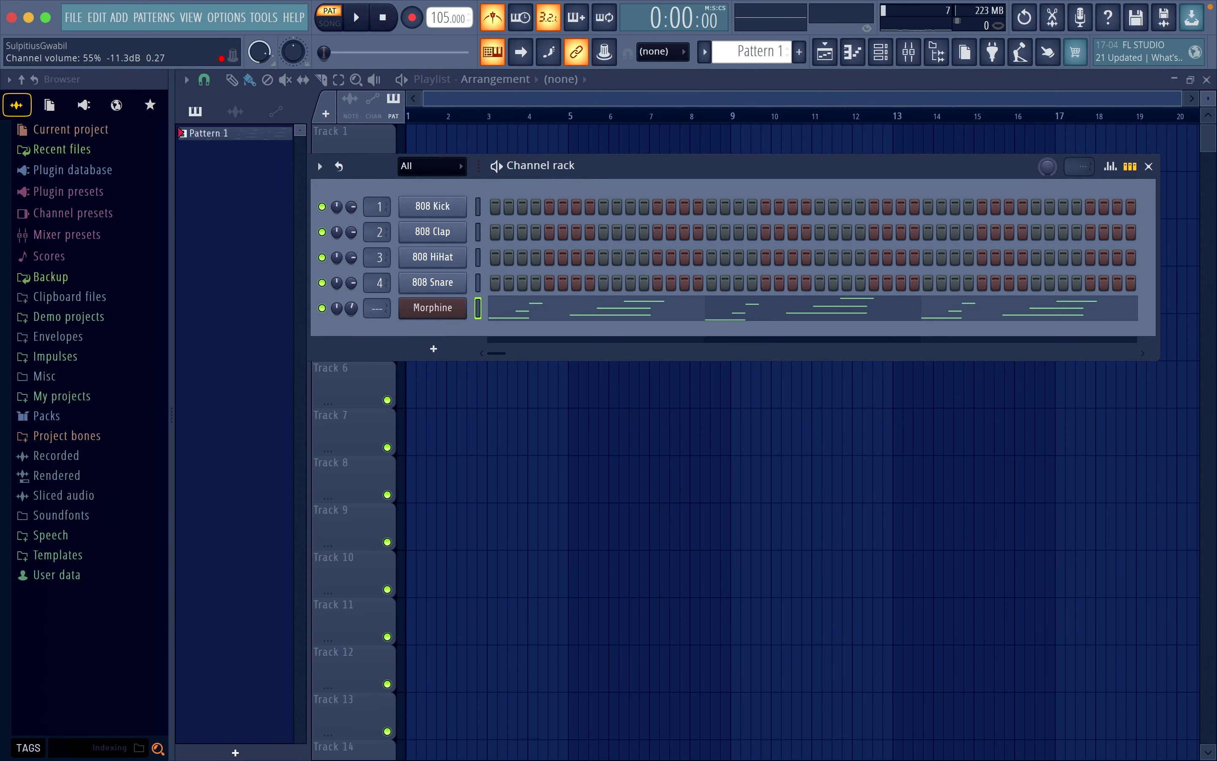
# Step: Search the plugins for "mo", add MODO BASS as a new channel and close its plugin window
pyautogui.click(436, 349)
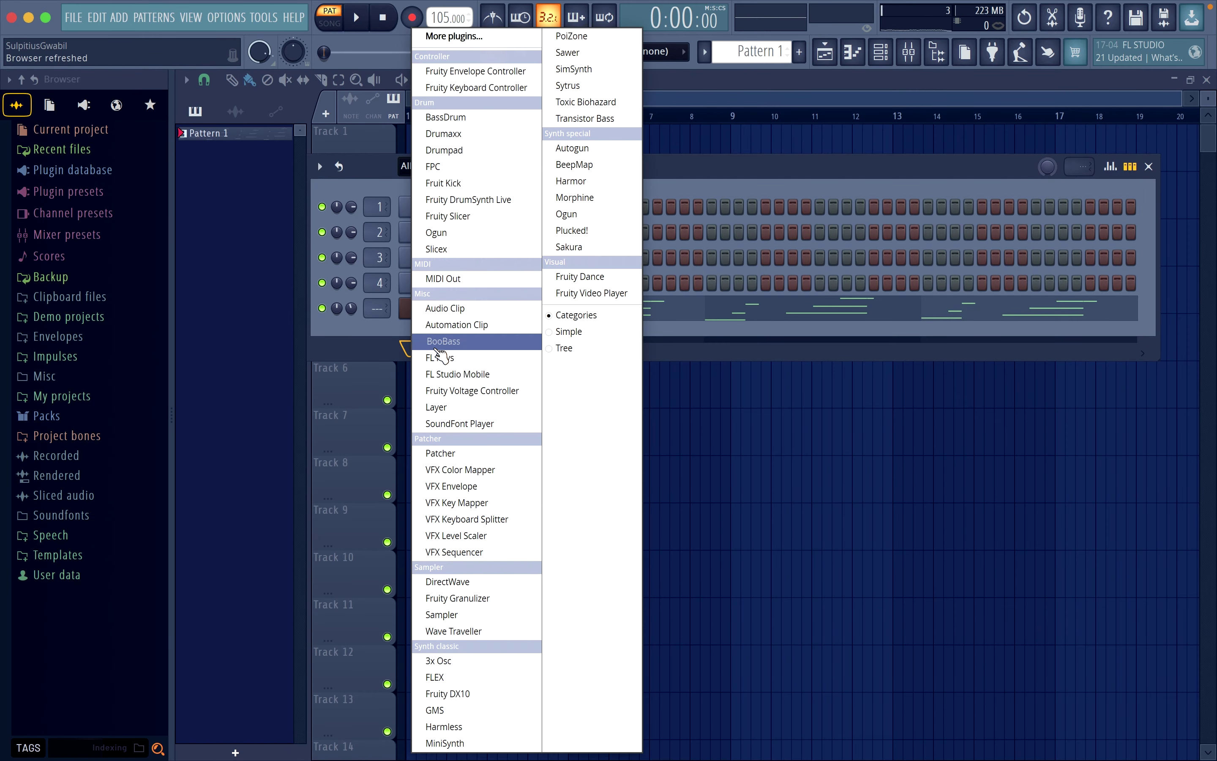
pyautogui.click(458, 37)
pyautogui.click(585, 677)
pyautogui.write('mo')
pyautogui.doubleClick(469, 306)
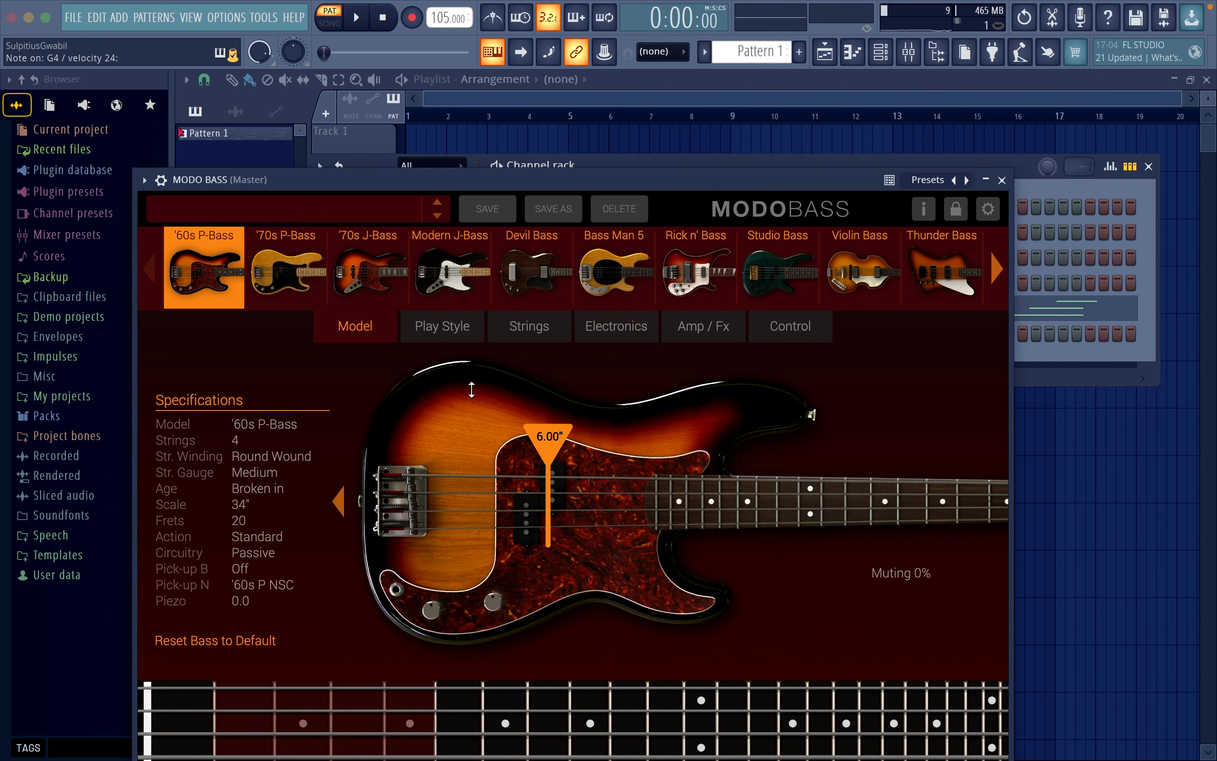
pyautogui.click(1002, 181)
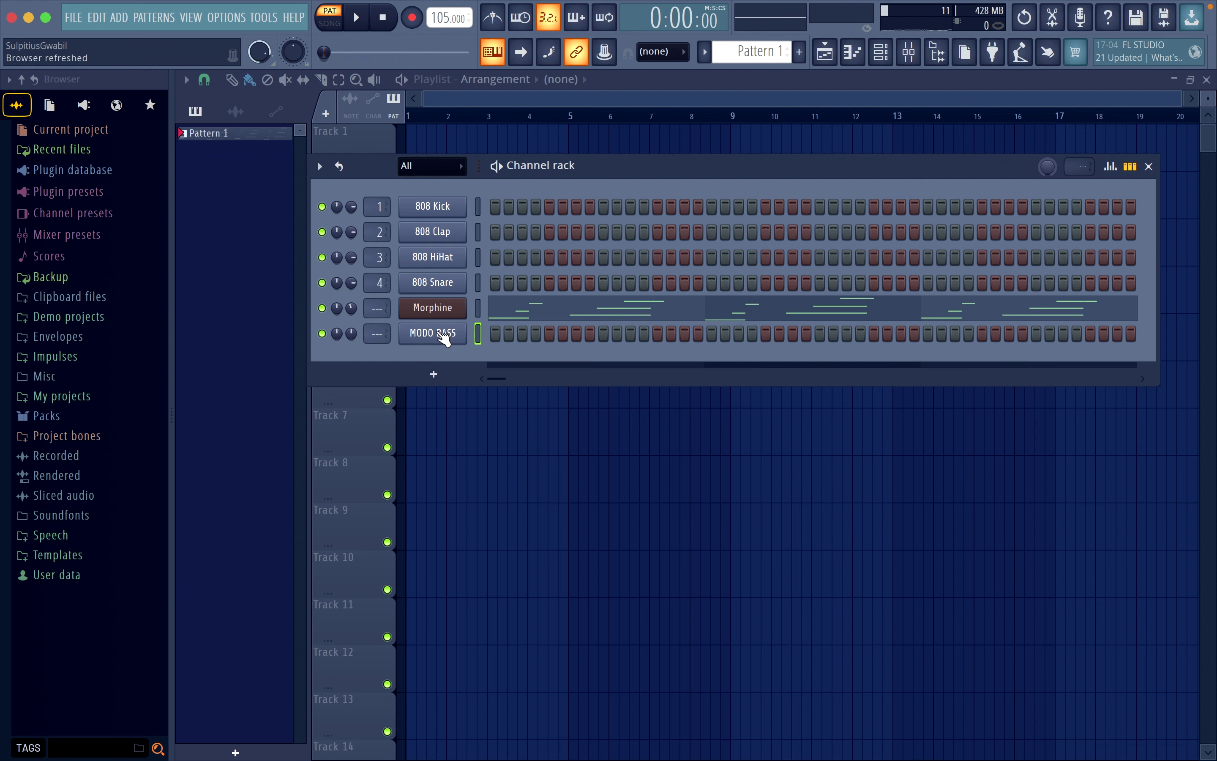
# Step: Add three-step B3 and D4 bass notes at steps 1 and 7 of bar 1 and set the MODO BASS channel volume to 32%
pyautogui.rightClick(439, 332)
pyautogui.click(500, 332)
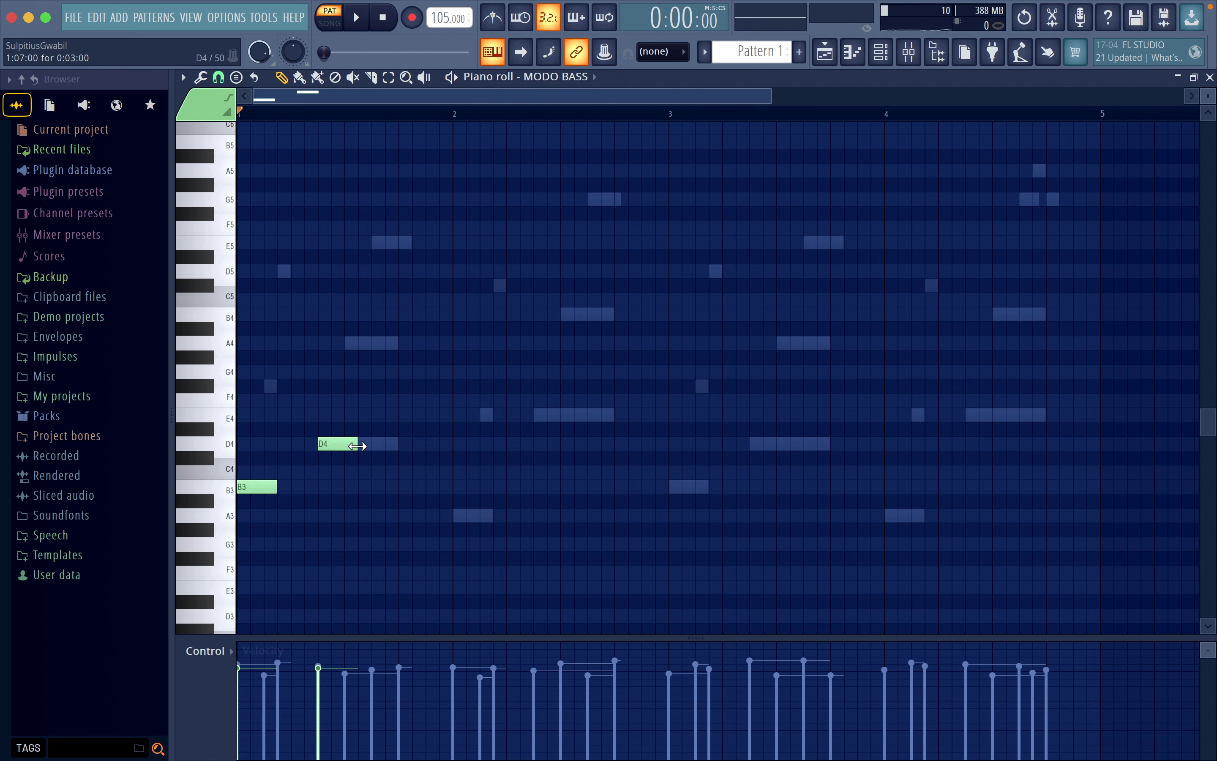
pyautogui.press('space')
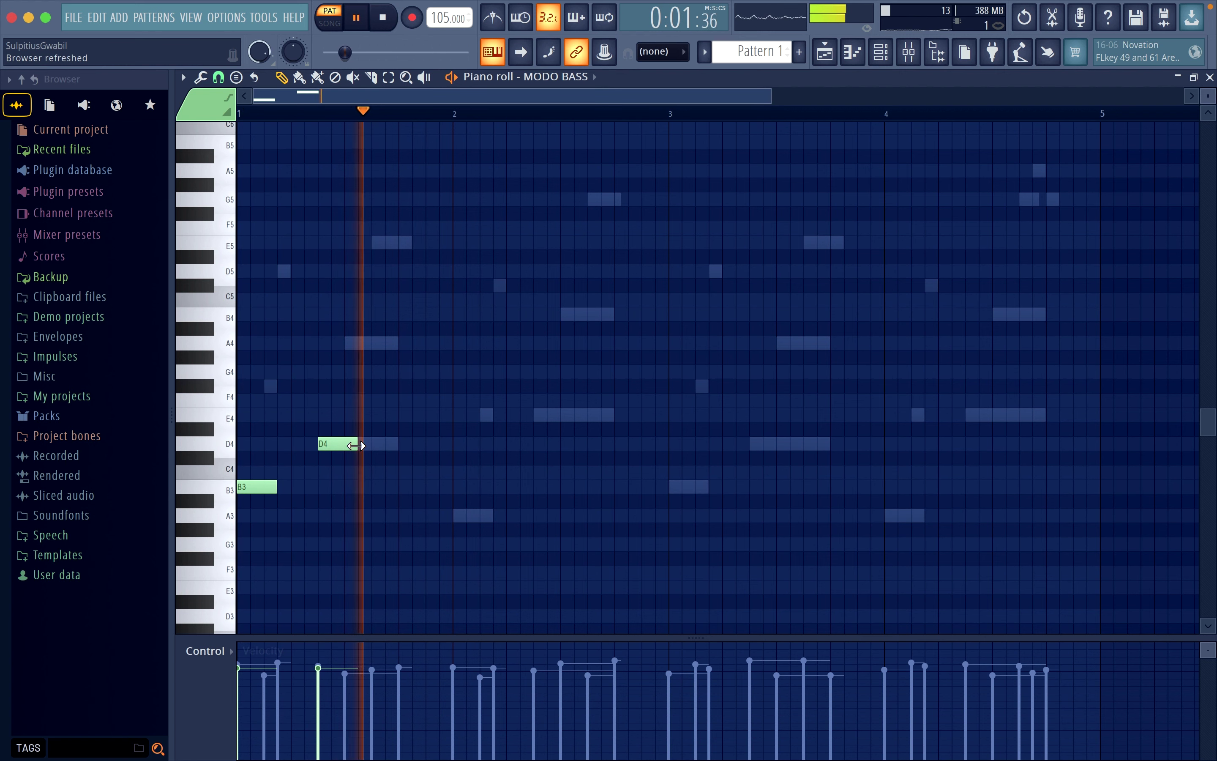
pyautogui.click(1210, 77)
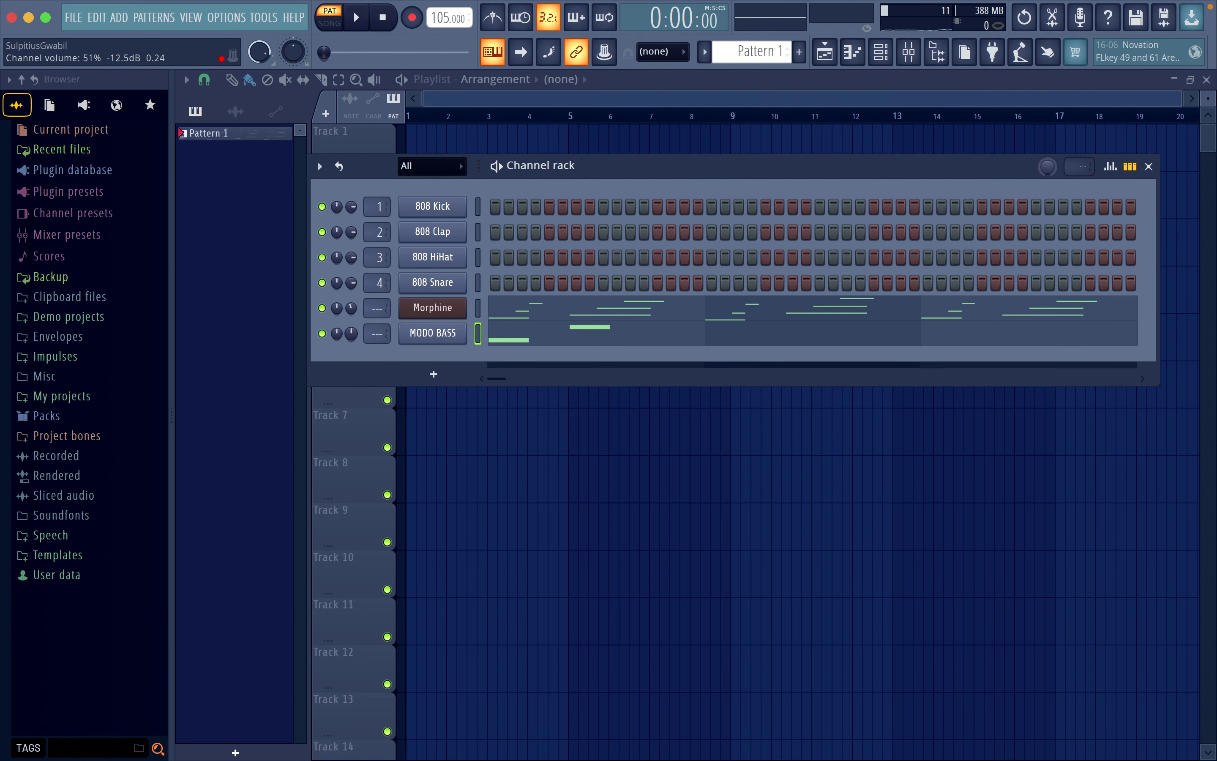
pyautogui.press('space')
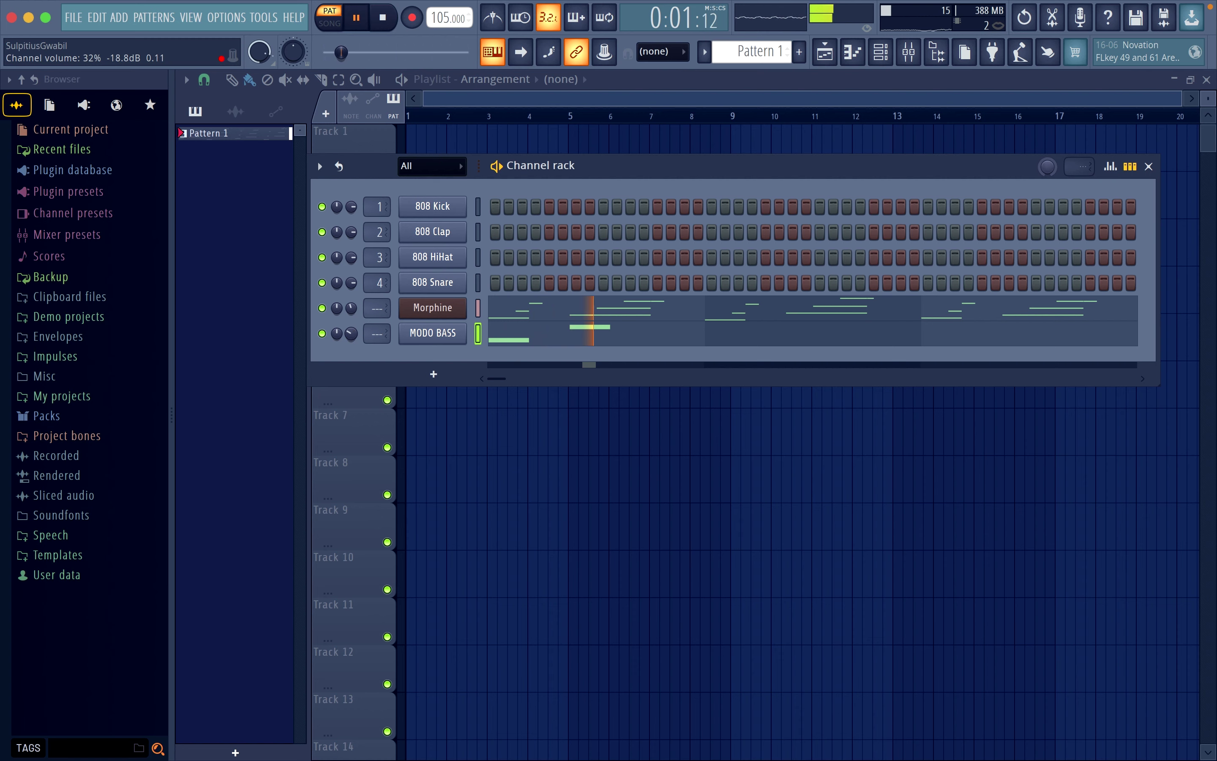
# Step: Add a three-step D5 bass note at step 11 of bar 1 in the MODO BASS piano roll and play it
pyautogui.click(519, 335)
pyautogui.click(381, 273)
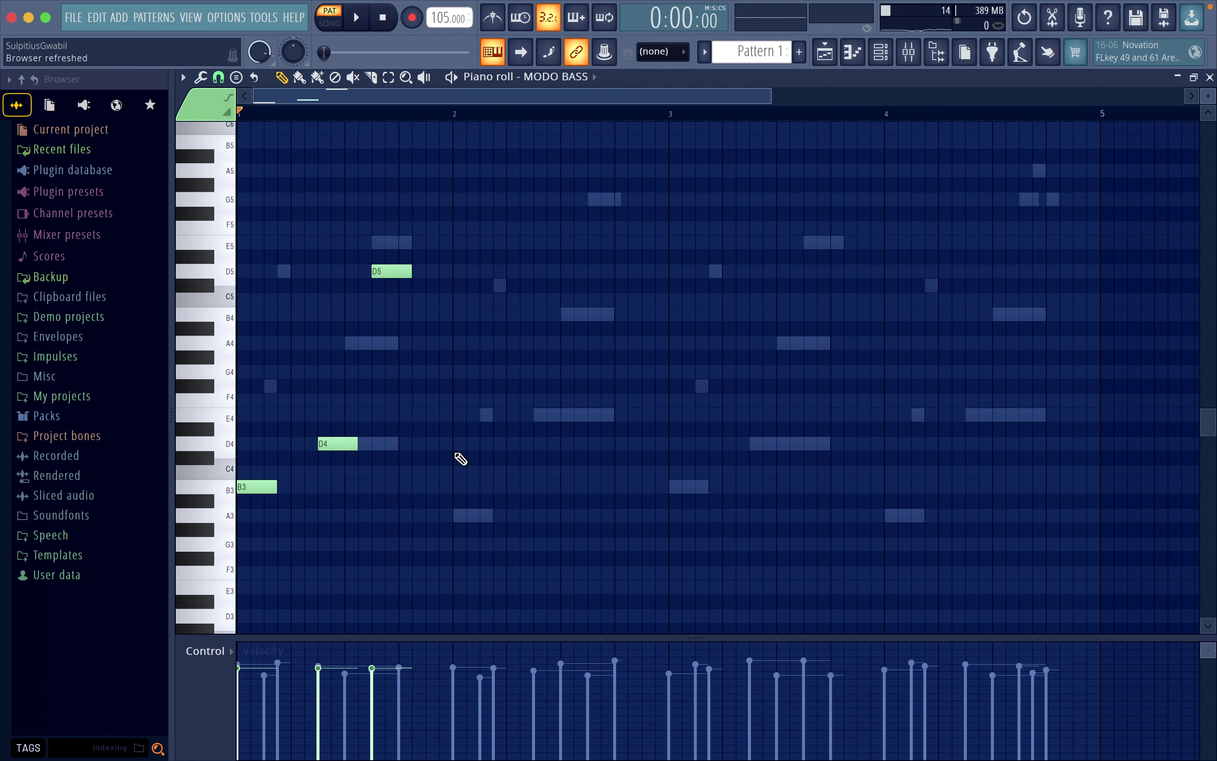
pyautogui.press('space')
# Step: Transpose all MODO BASS notes up one octave and play the result
pyautogui.hotkey('ctrl', 'a')
pyautogui.hotkey('ctrl', 'Up')
pyautogui.press('space')
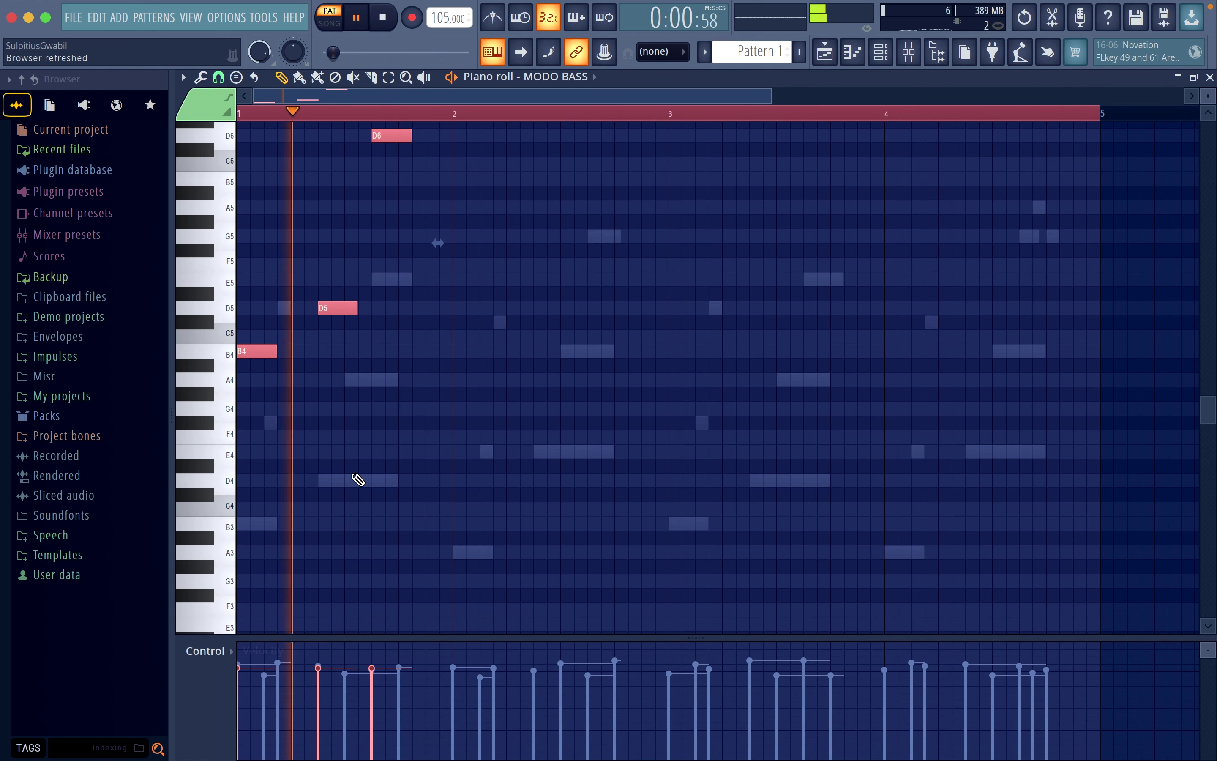
pyautogui.press('space')
# Step: Lengthen the D6 bass note to four steps, add a short A4 at step 15 of bar 1, and play the line
pyautogui.hotkey('ctrl', 'd')
pyautogui.scroll(3, 412, 222)
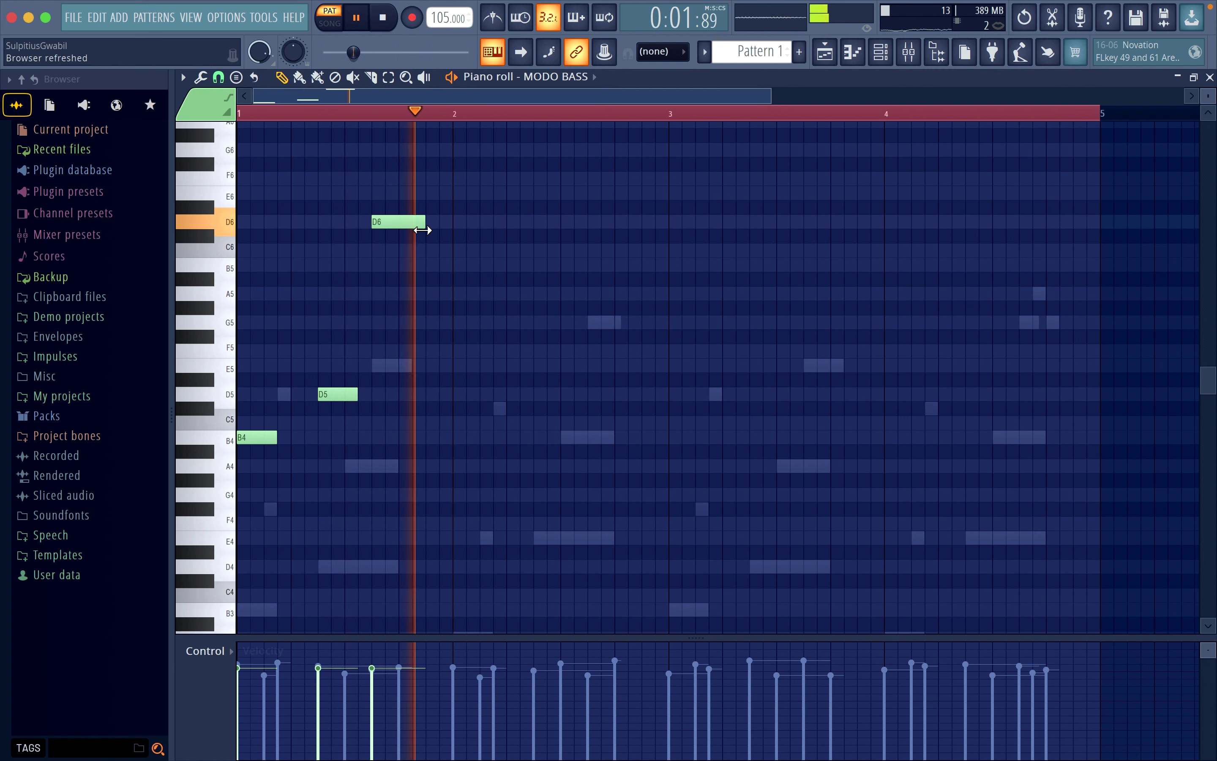
pyautogui.scroll(-2, 422, 230)
pyautogui.click(437, 380)
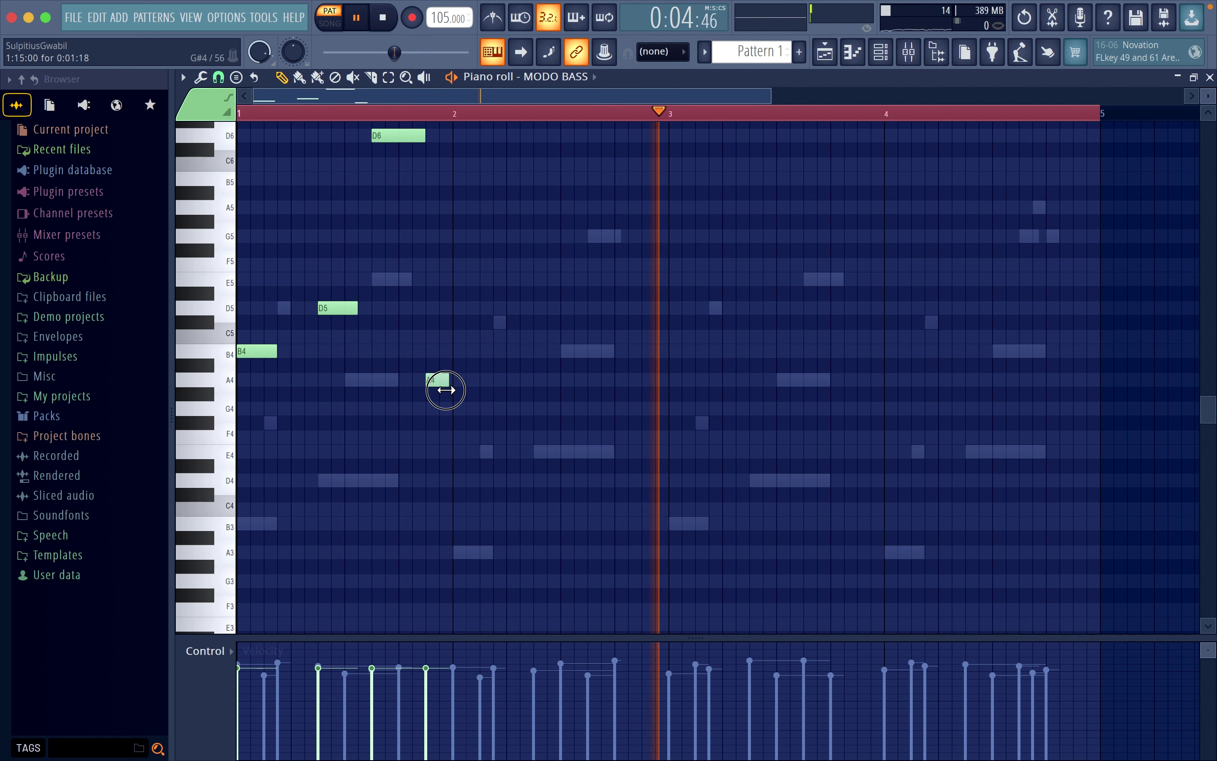
pyautogui.press('space')
pyautogui.press('space')
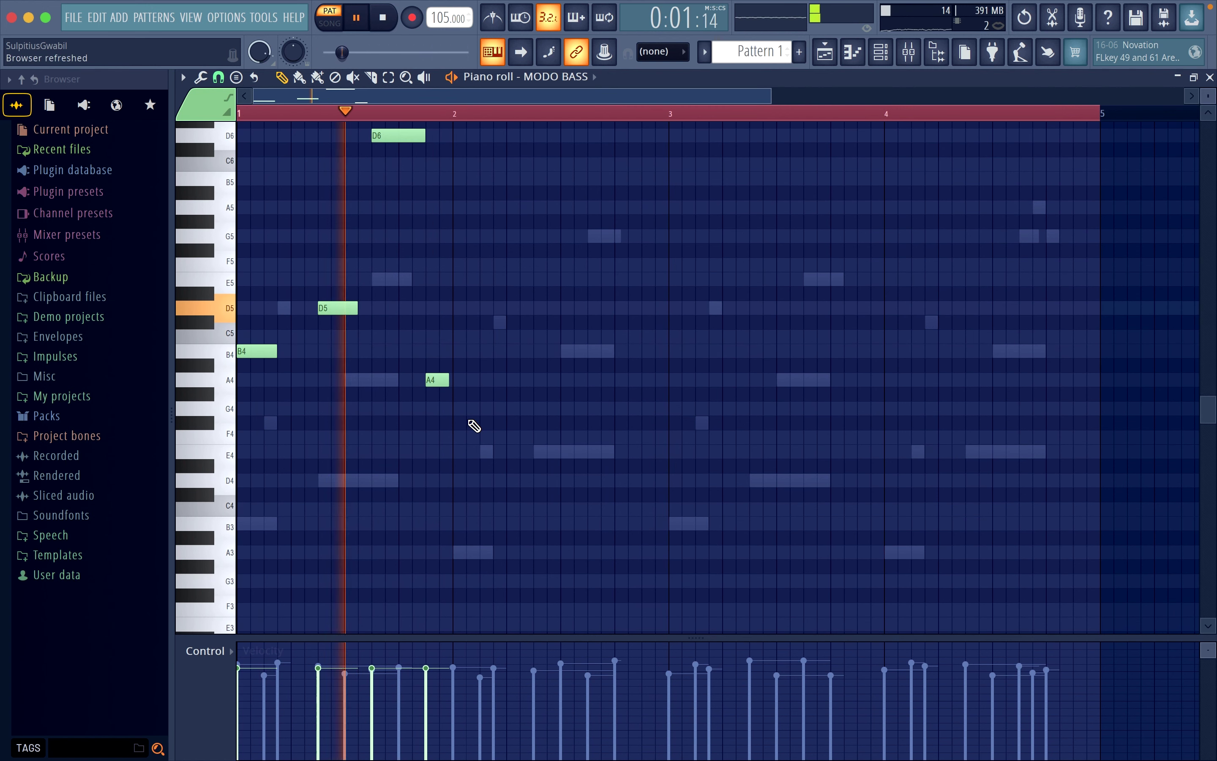
pyautogui.press('space')
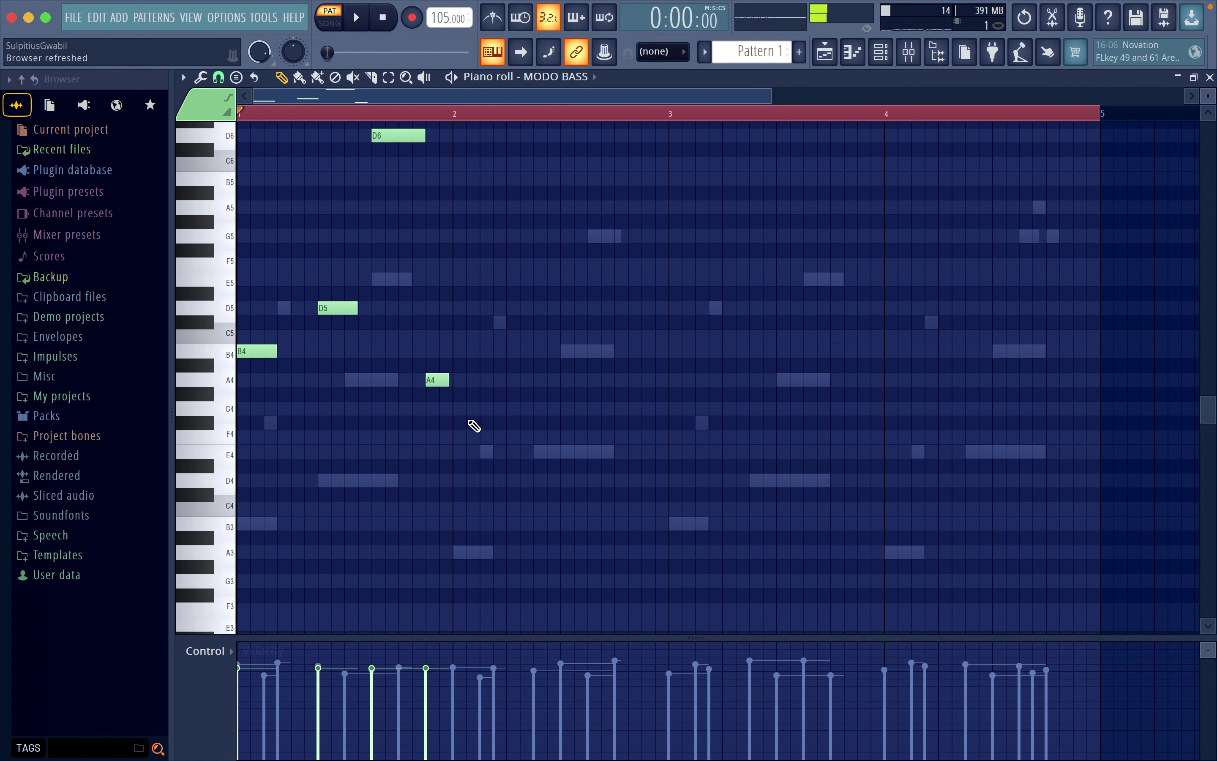
# Step: Add bar 2 bass notes in MODO BASS: A4 at step 1, E5 at step 7, E6 at step 10 and B4 at step 15
pyautogui.press('space')
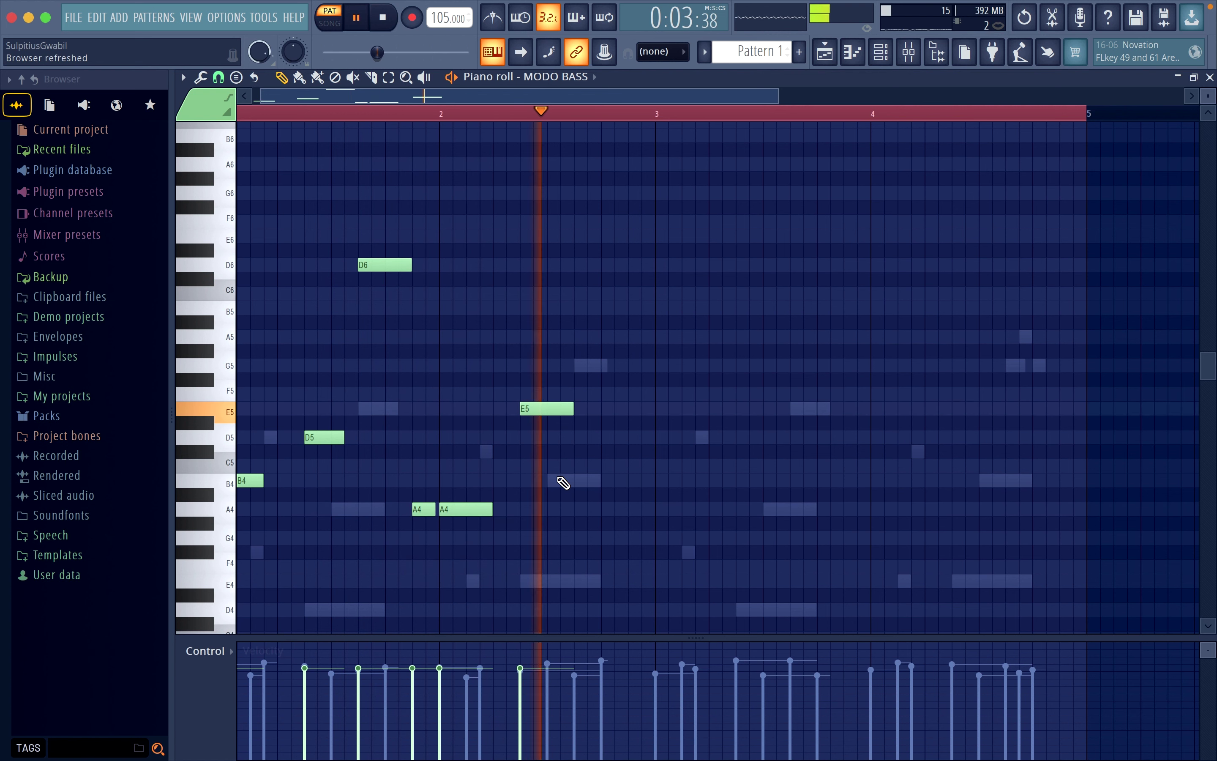
pyautogui.click(568, 236)
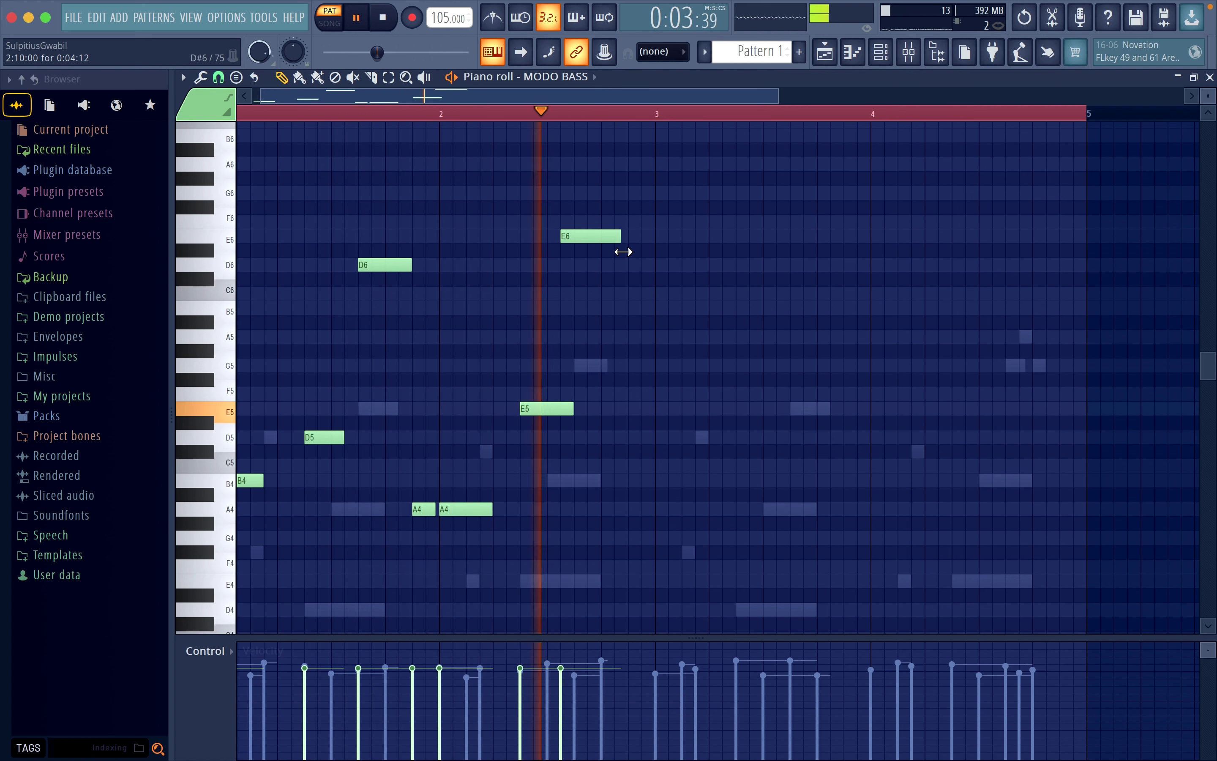
pyautogui.click(638, 481)
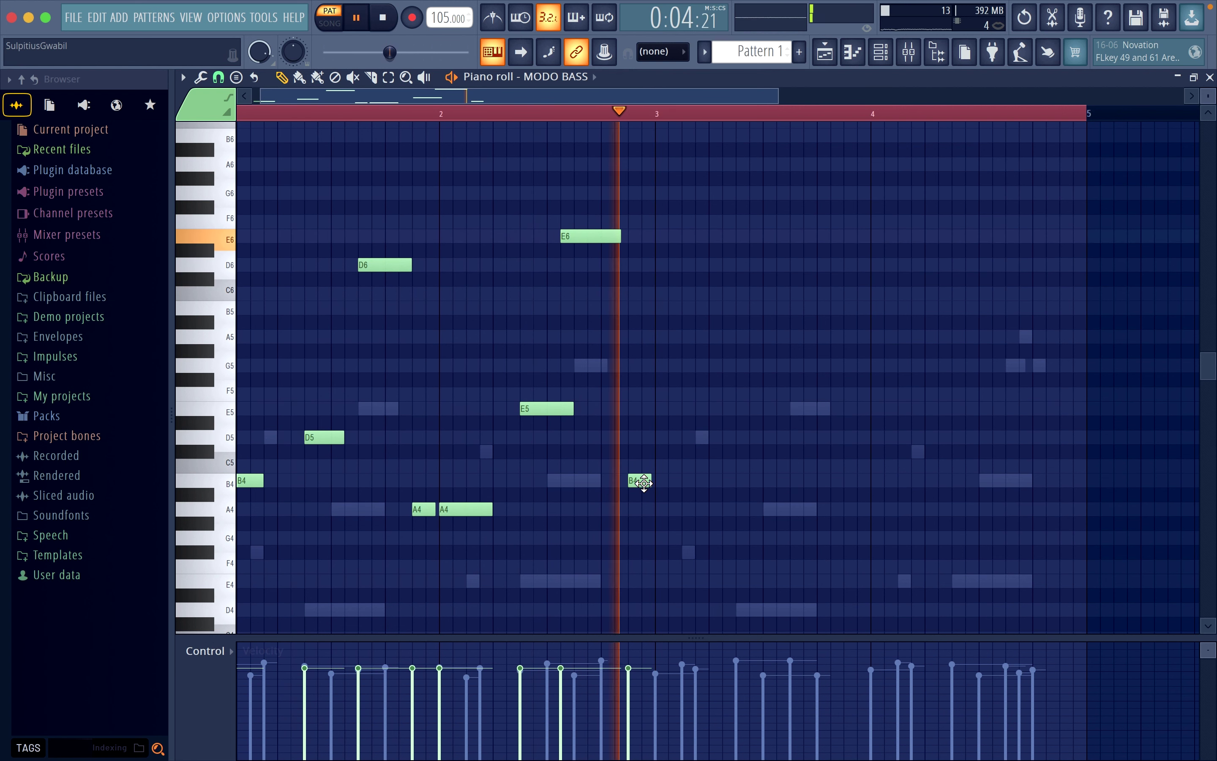
# Step: Duplicate the two-bar MODO BASS line into bars 3 and 4, play it and close the piano roll
pyautogui.hotkey('ctrl', 'b')
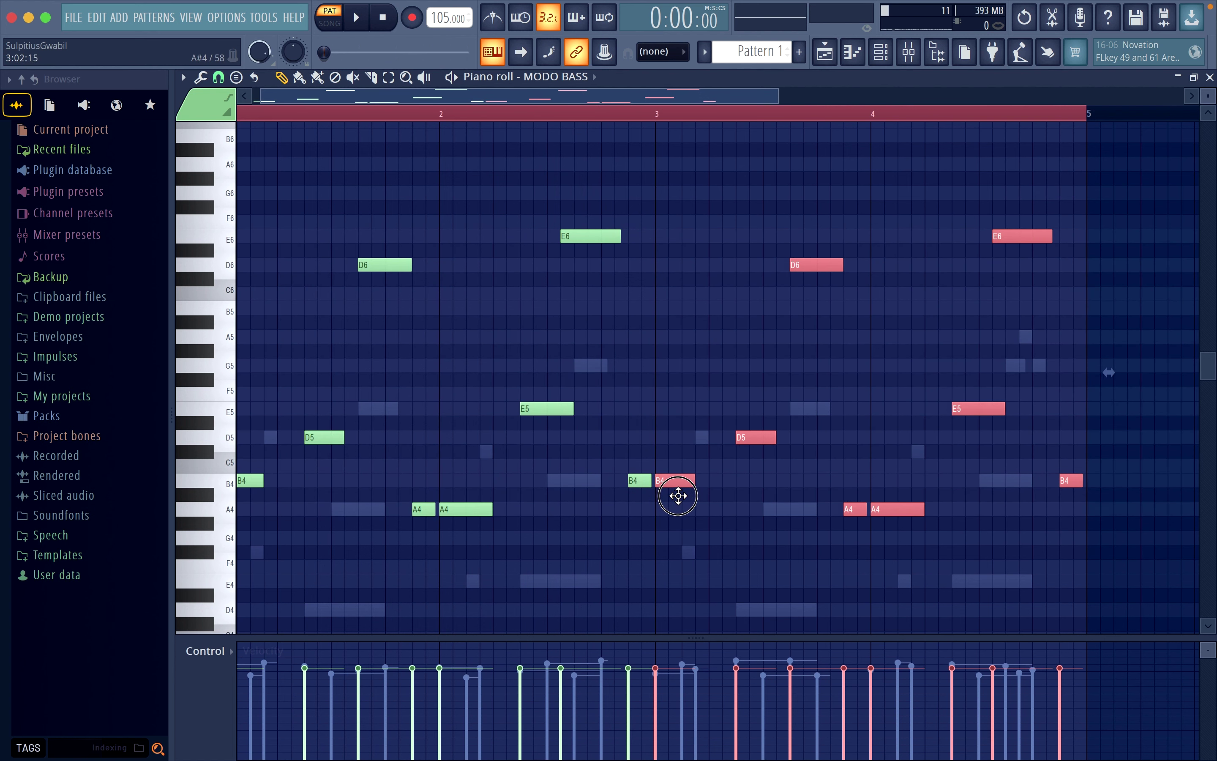
pyautogui.press('space')
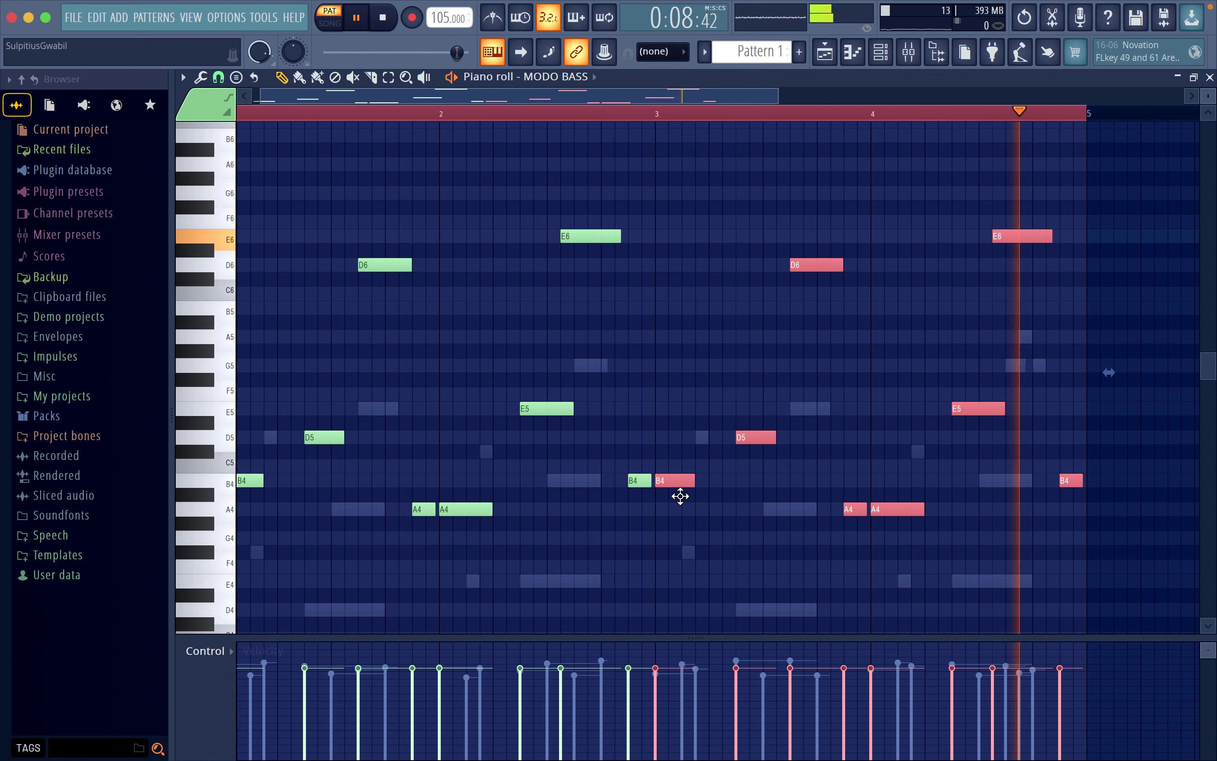
pyautogui.click(1209, 77)
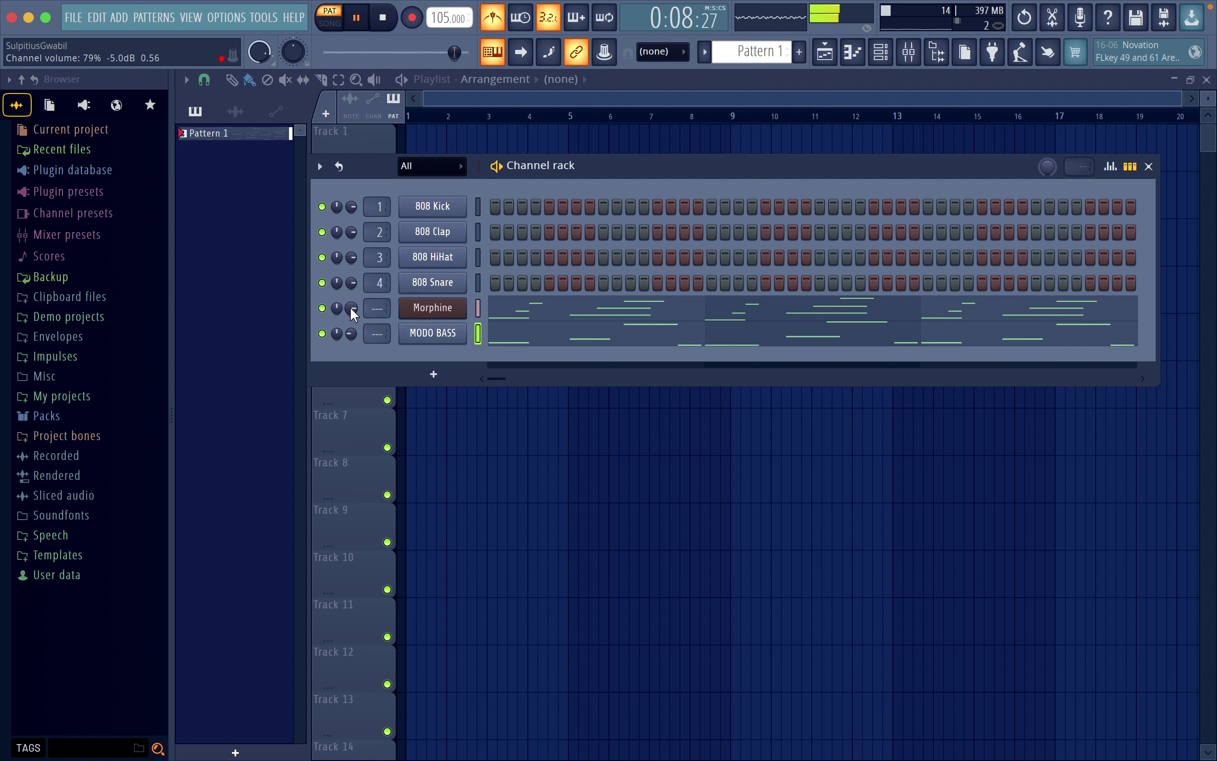
# Step: Save the project as "No Wahalooo Banton Remix" in a new project folder, and turn off the metronome during playback
pyautogui.click(81, 21)
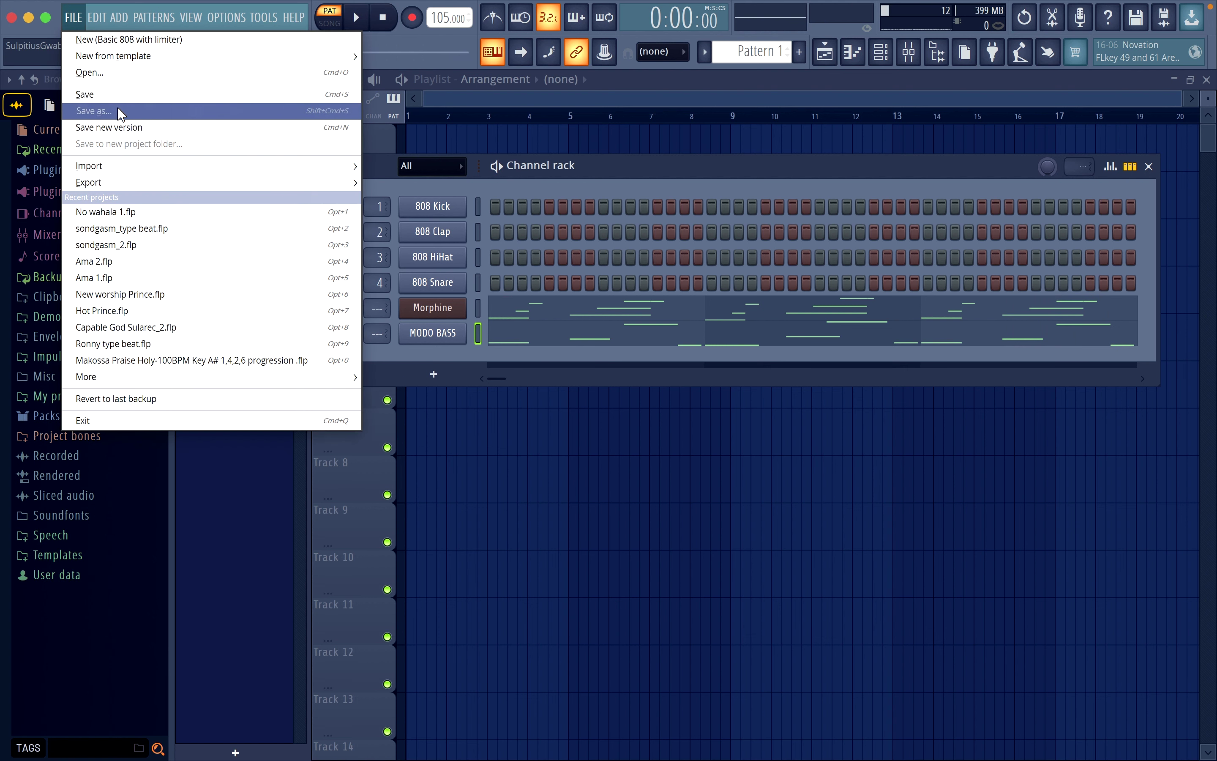
pyautogui.click(117, 107)
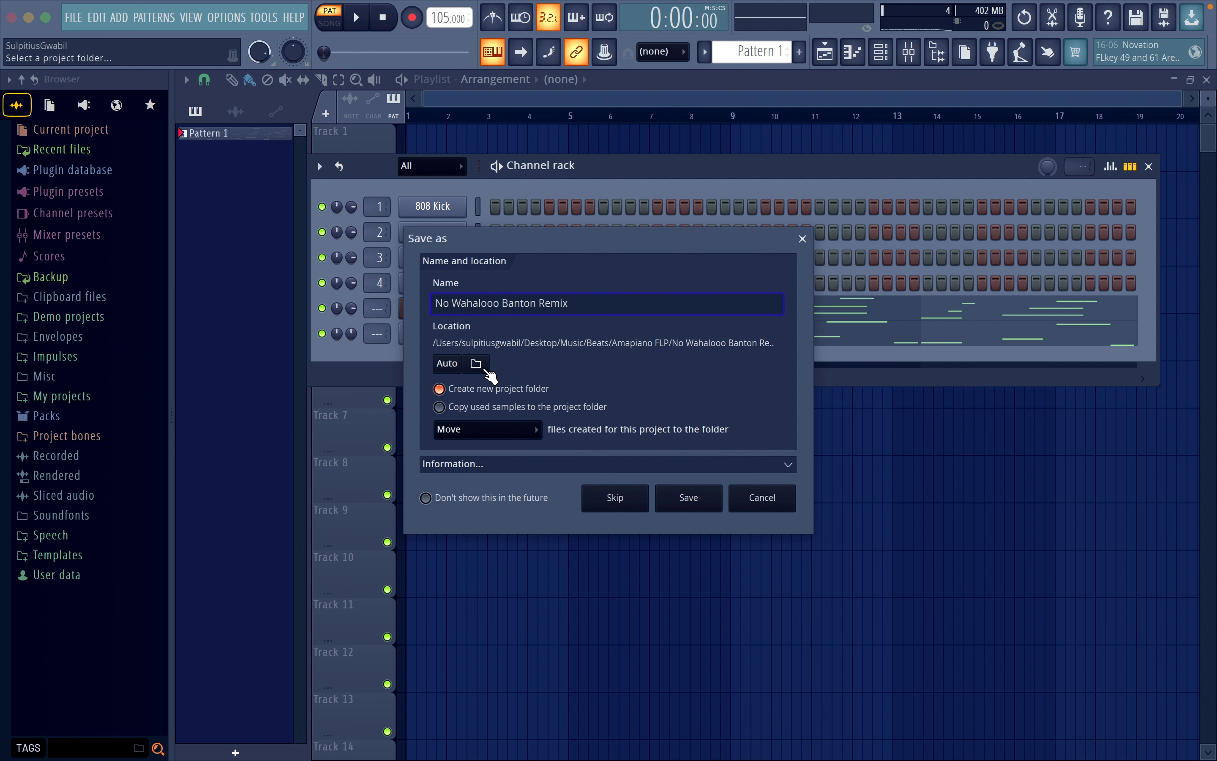
pyautogui.click(688, 498)
pyautogui.press('space')
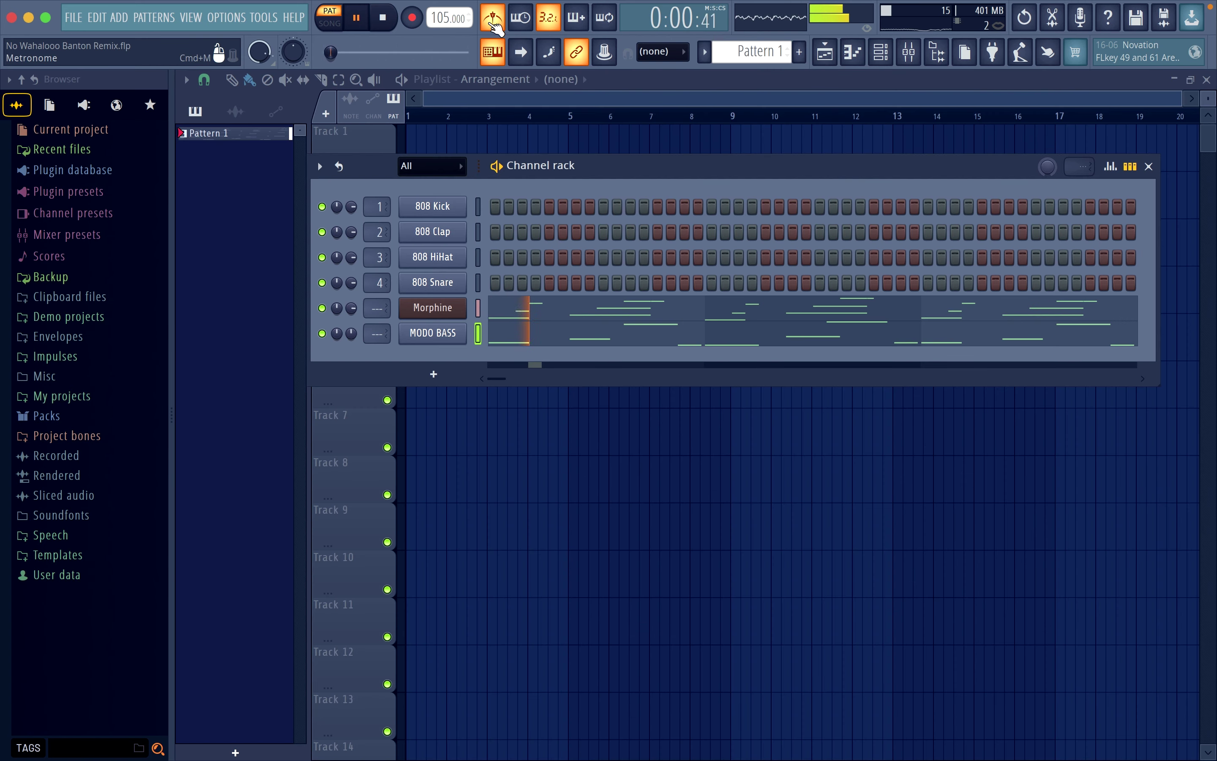
pyautogui.click(494, 19)
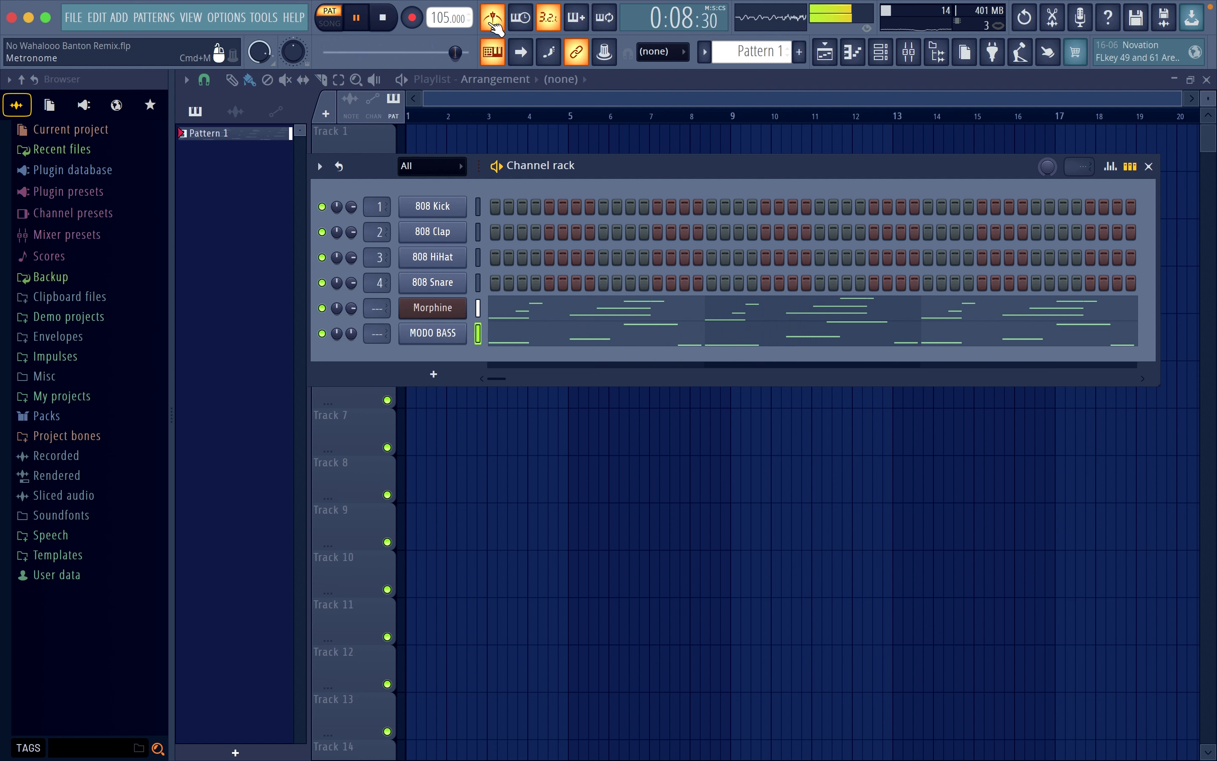
# Step: Add Purity as a new channel and browse its Guitar & Plucked category
pyautogui.click(434, 374)
pyautogui.click(462, 37)
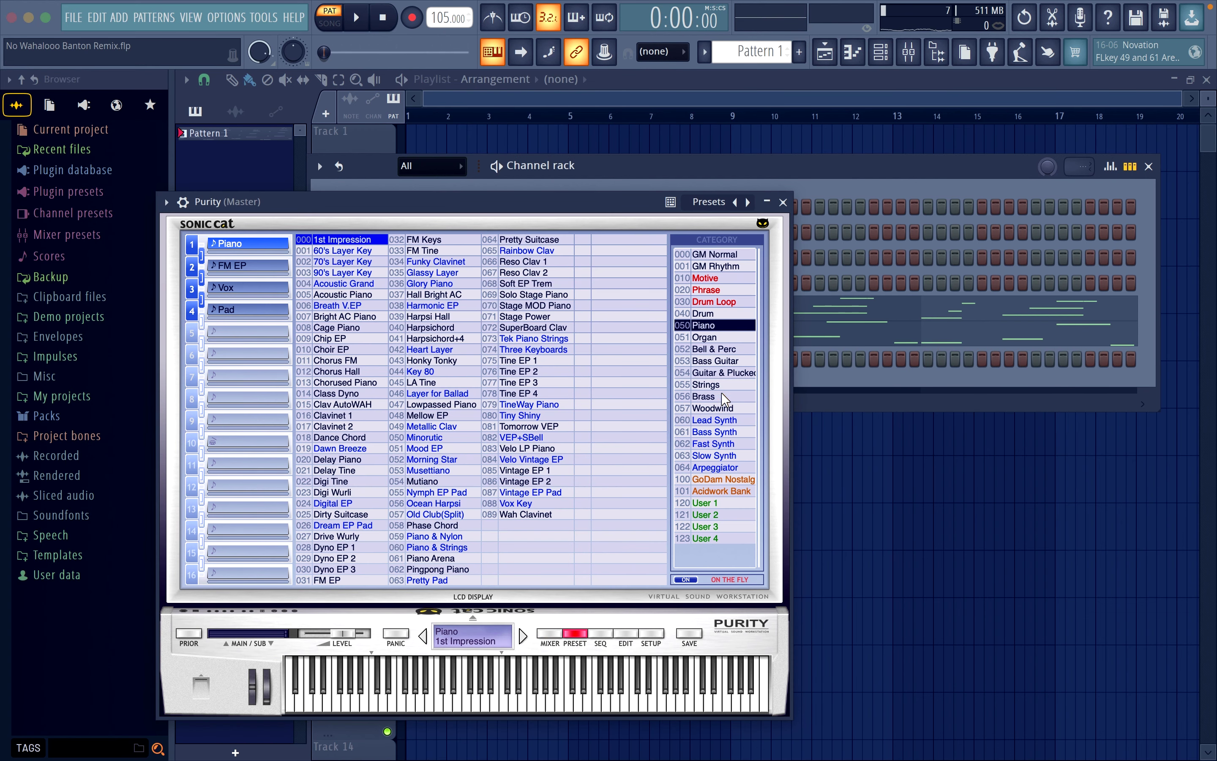
pyautogui.click(720, 373)
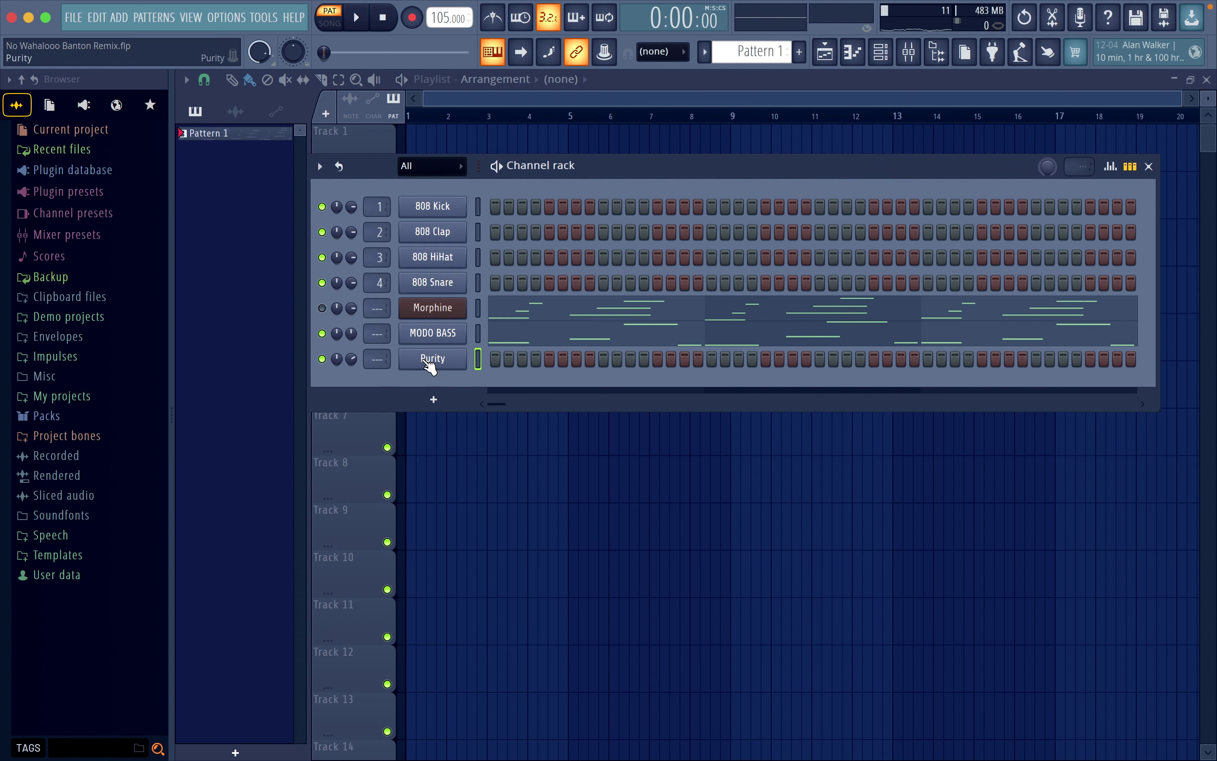
# Step: Open the Purity piano roll and place two short B5 notes at steps 1 and 2 of bar 1
pyautogui.rightClick(429, 361)
pyautogui.click(484, 356)
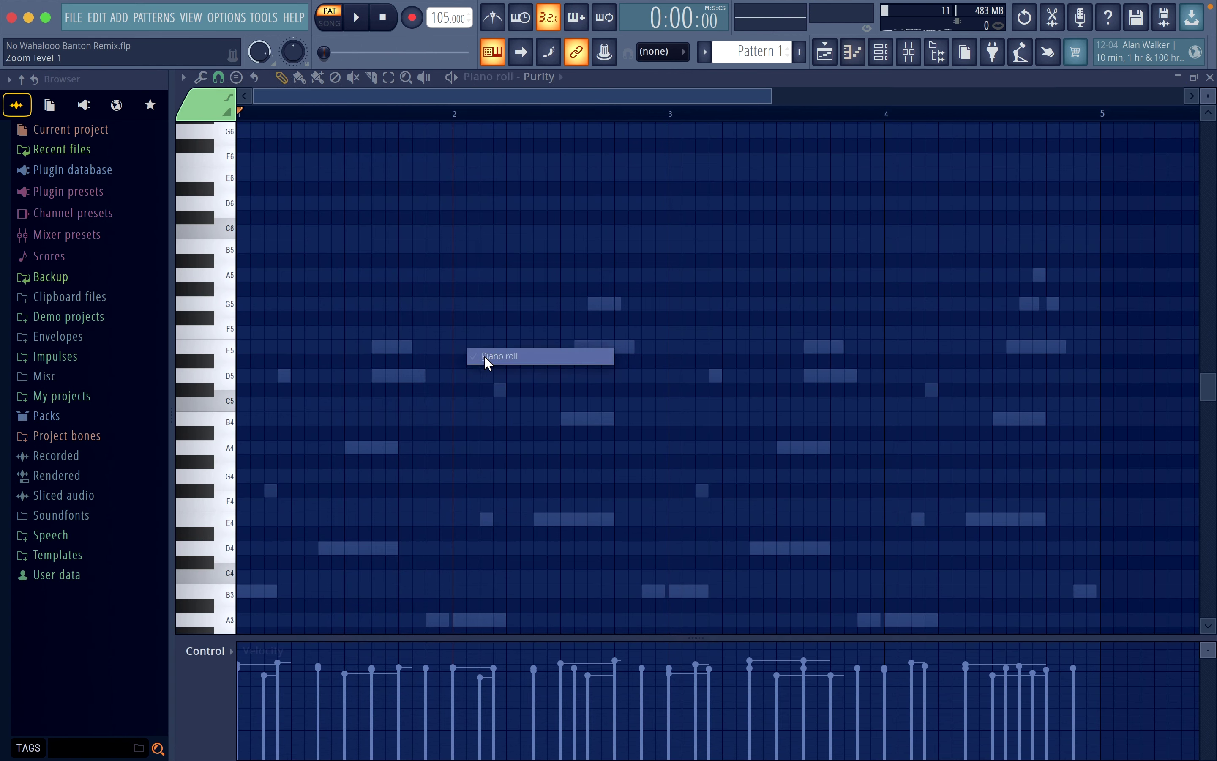
pyautogui.click(244, 191)
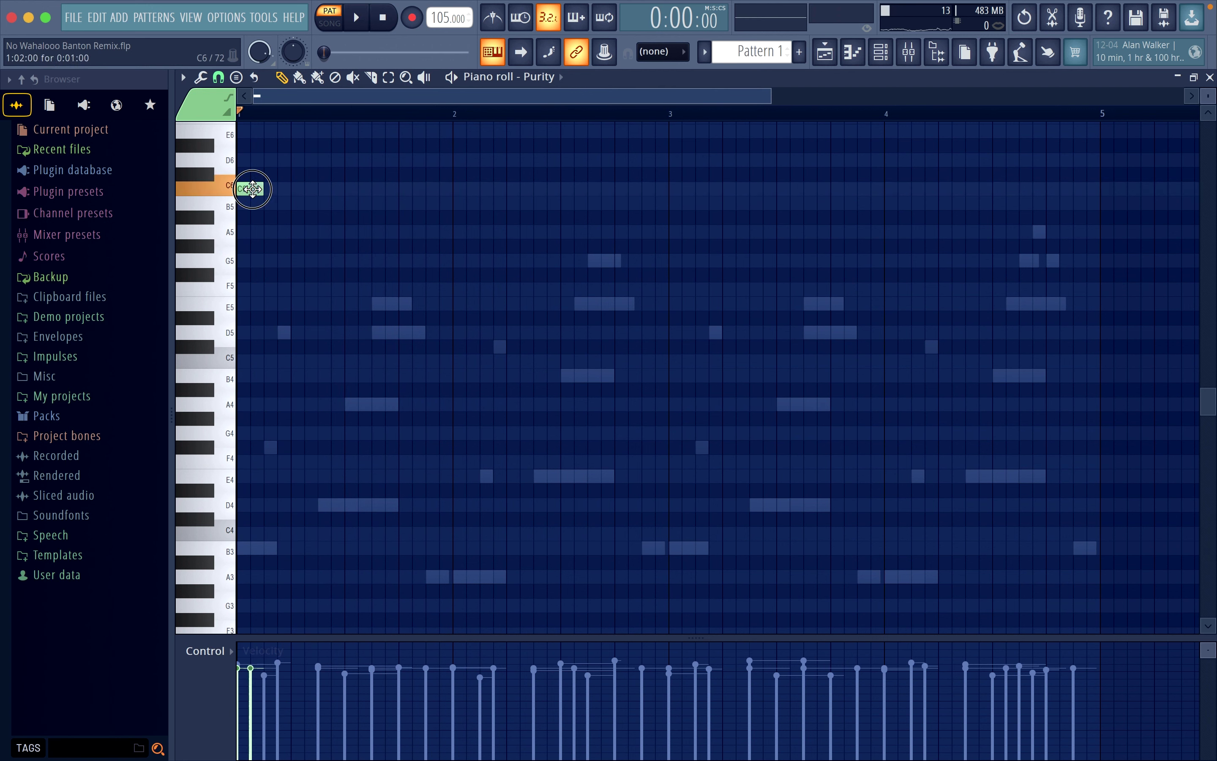
pyautogui.press('space')
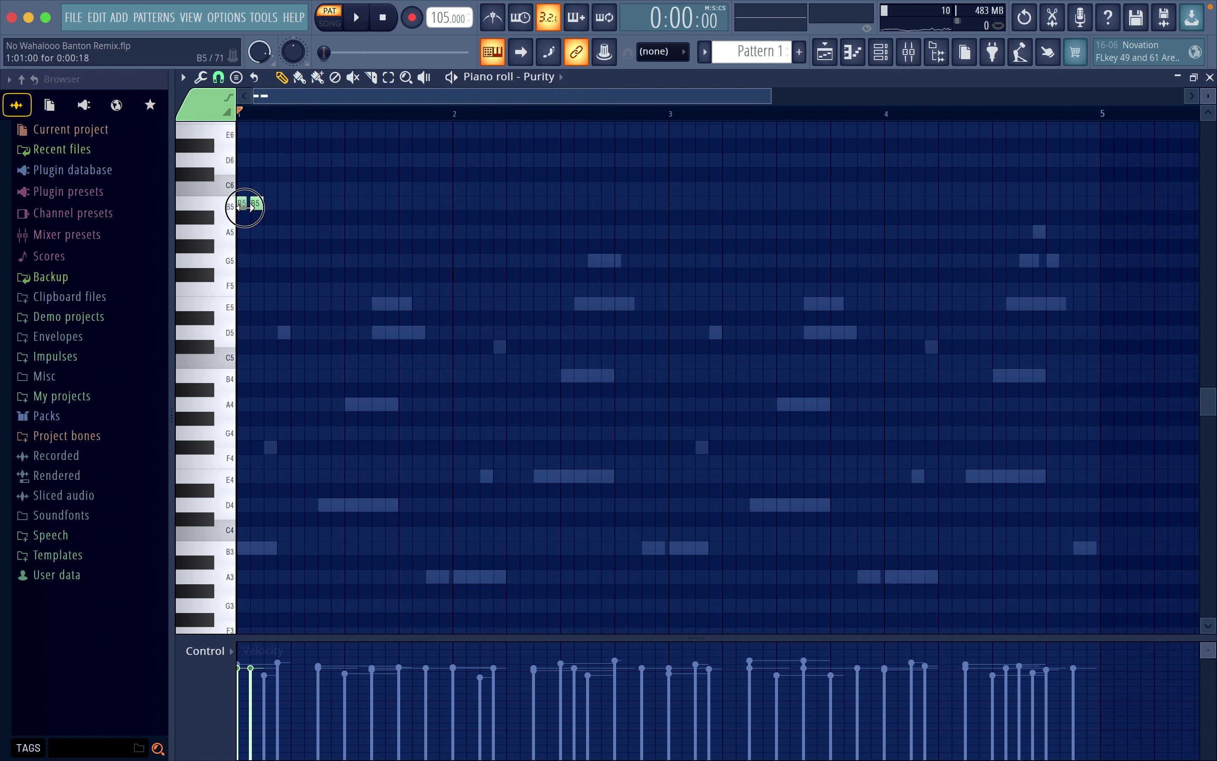
# Step: Continue Purity's bar 1 melody with F#5 at step 4, E5 at step 7, B4 at step 11, a shortened A5 at step 13 and G5 at step 15
pyautogui.click(281, 275)
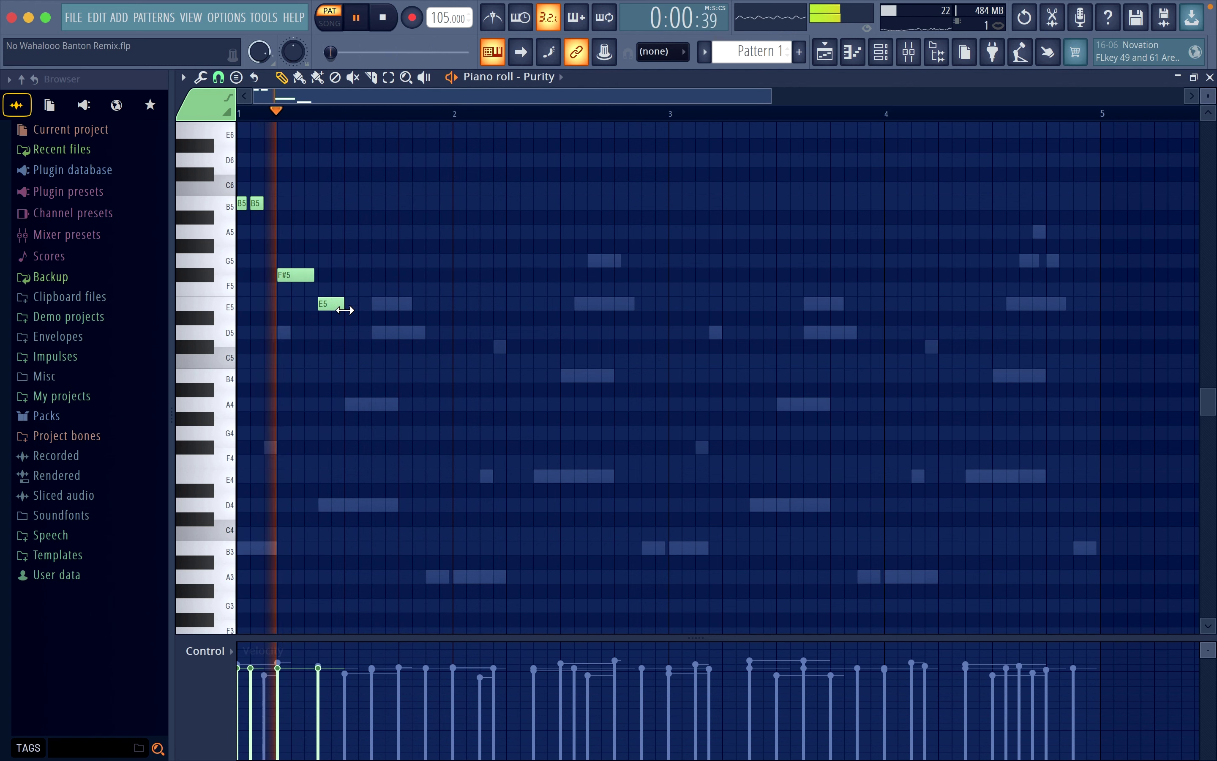
pyautogui.click(373, 377)
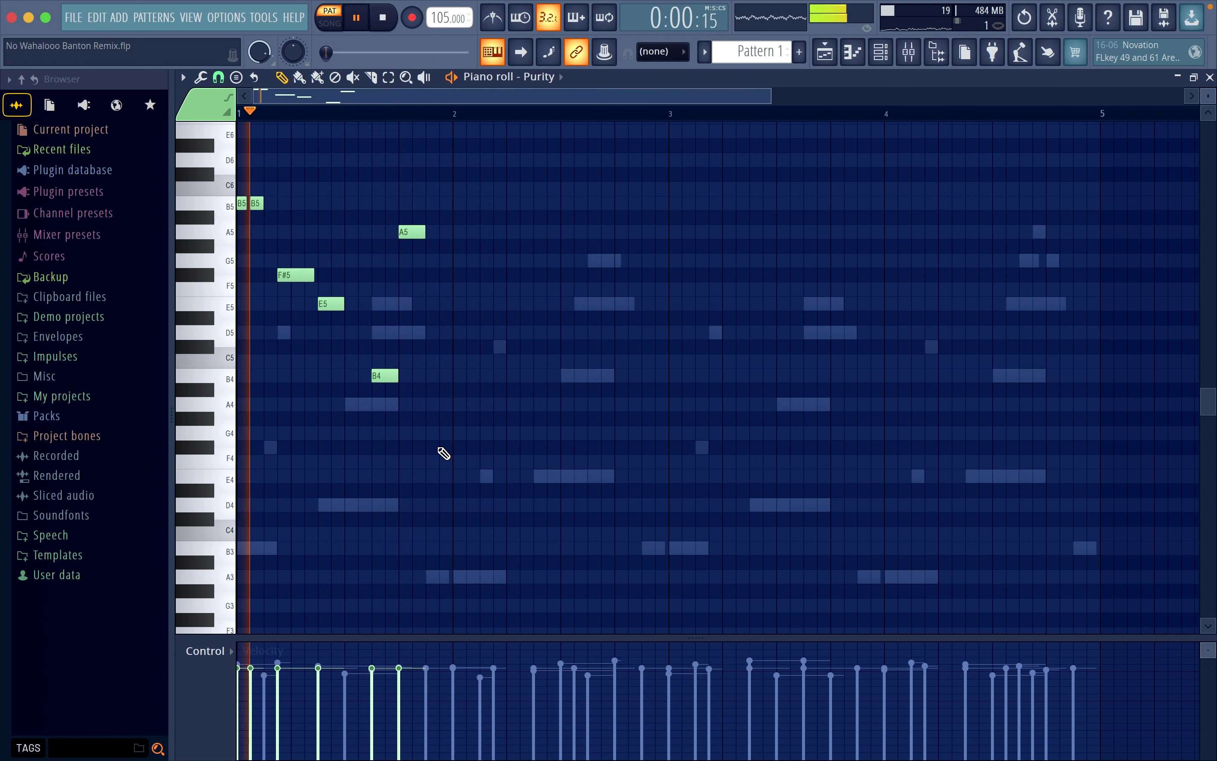
pyautogui.moveTo(423, 233); pyautogui.dragTo(420, 240)
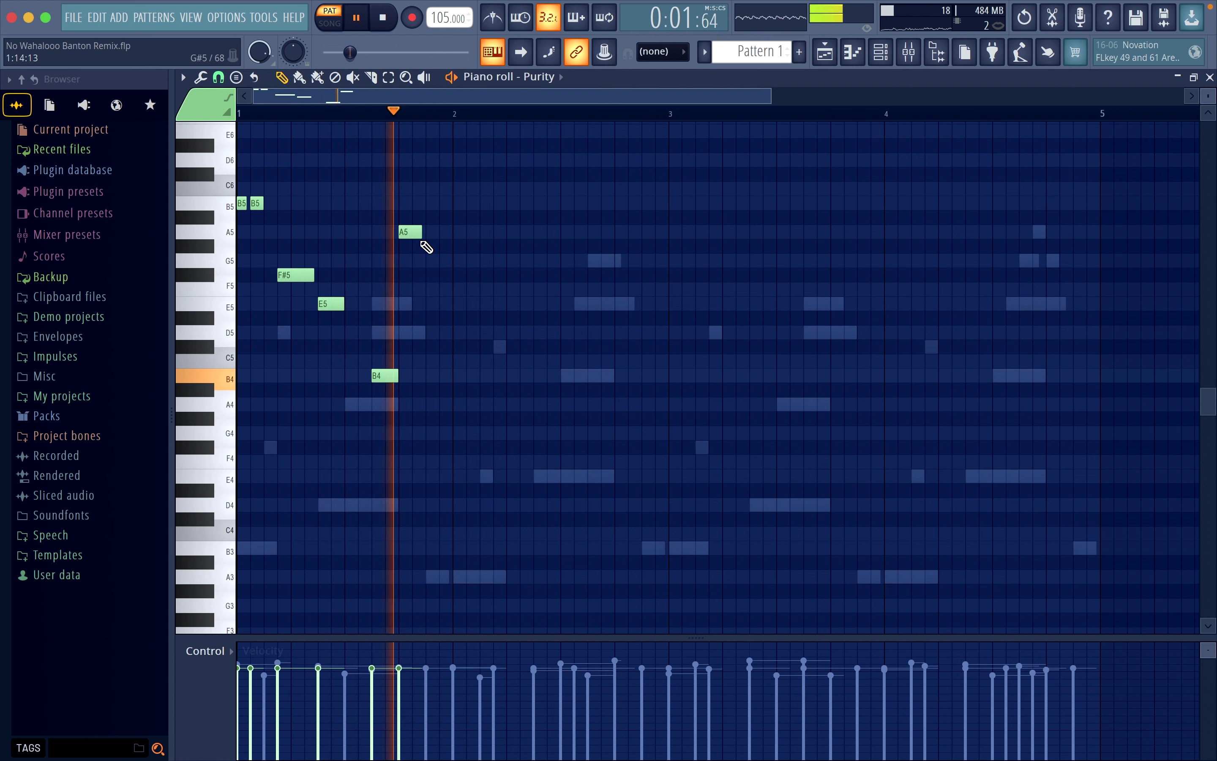
pyautogui.click(431, 260)
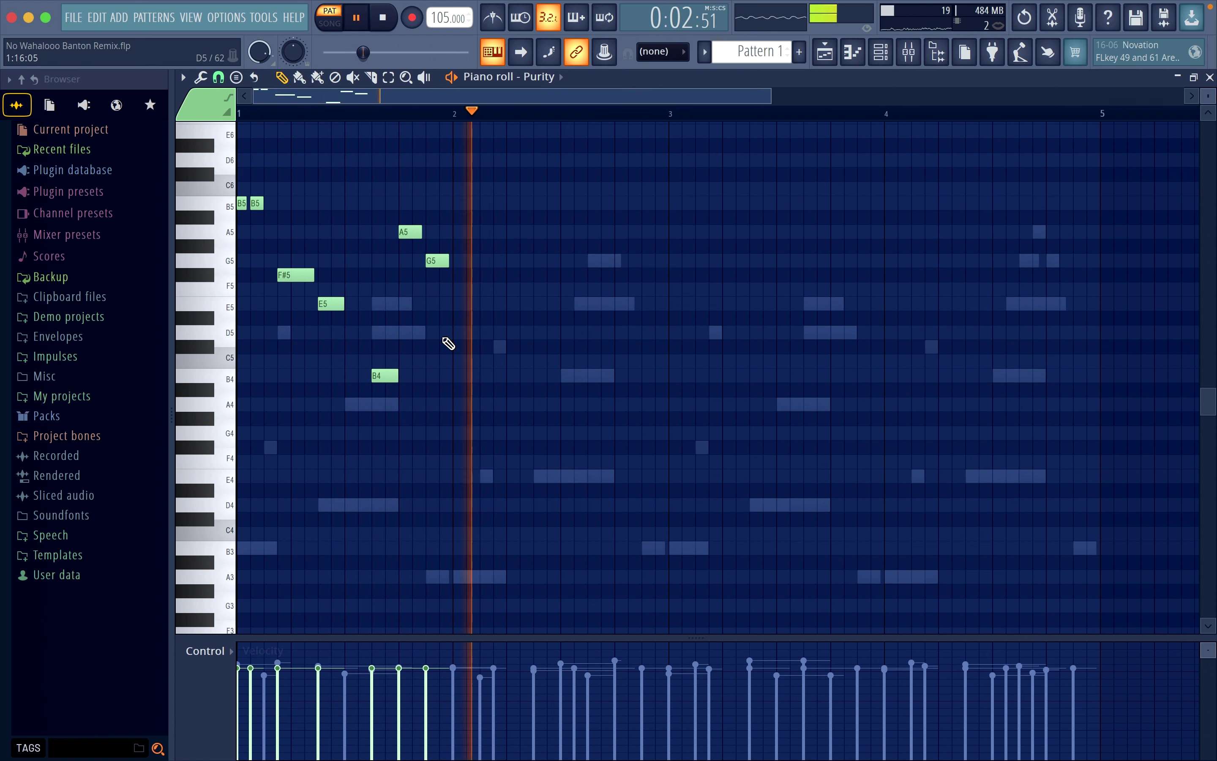
# Step: Add F#5 at step 1, E5 at step 3 and C6 at step 9 of bar 2, and slightly lengthen bar 1's E5
pyautogui.press('space')
pyautogui.click(491, 301)
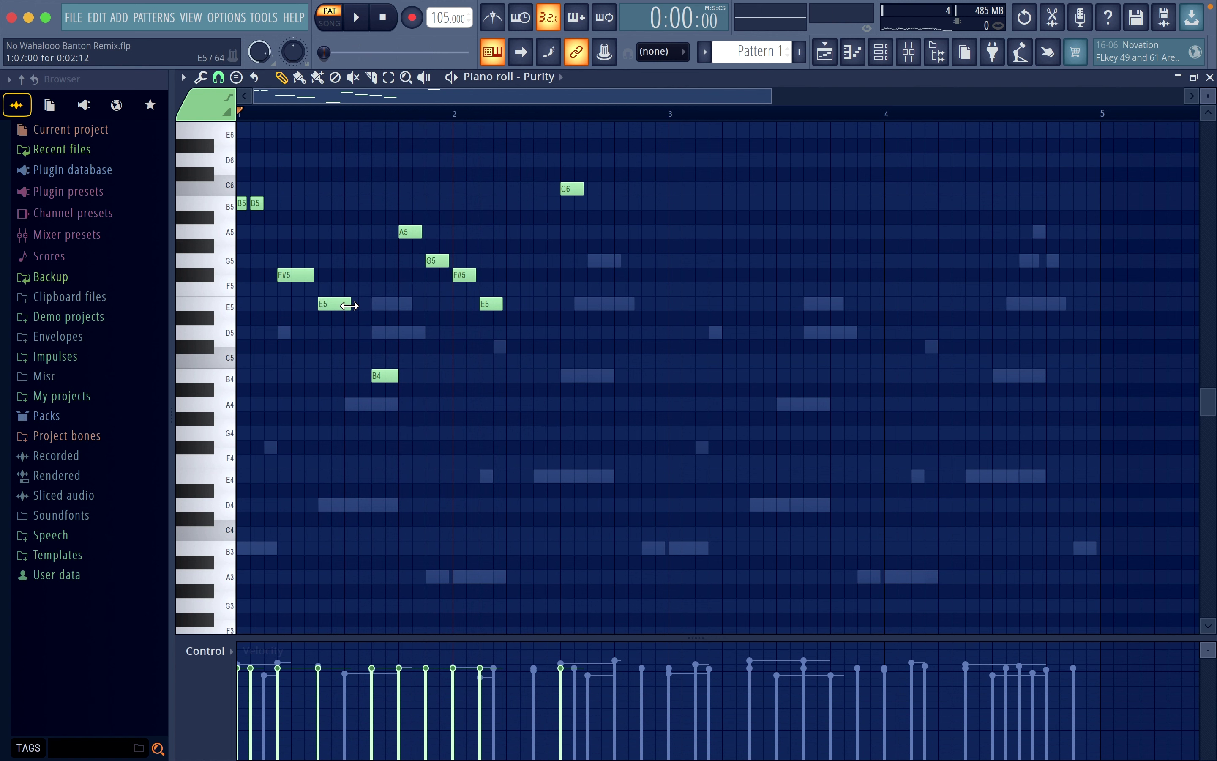
pyautogui.press('space')
# Step: Shift the Purity notes from B4 onward four steps later and add a one-step slide note above the B4
pyautogui.moveTo(379, 409); pyautogui.dragTo(590, 171)
pyautogui.moveTo(386, 375); pyautogui.dragTo(440, 375)
pyautogui.click(345, 304)
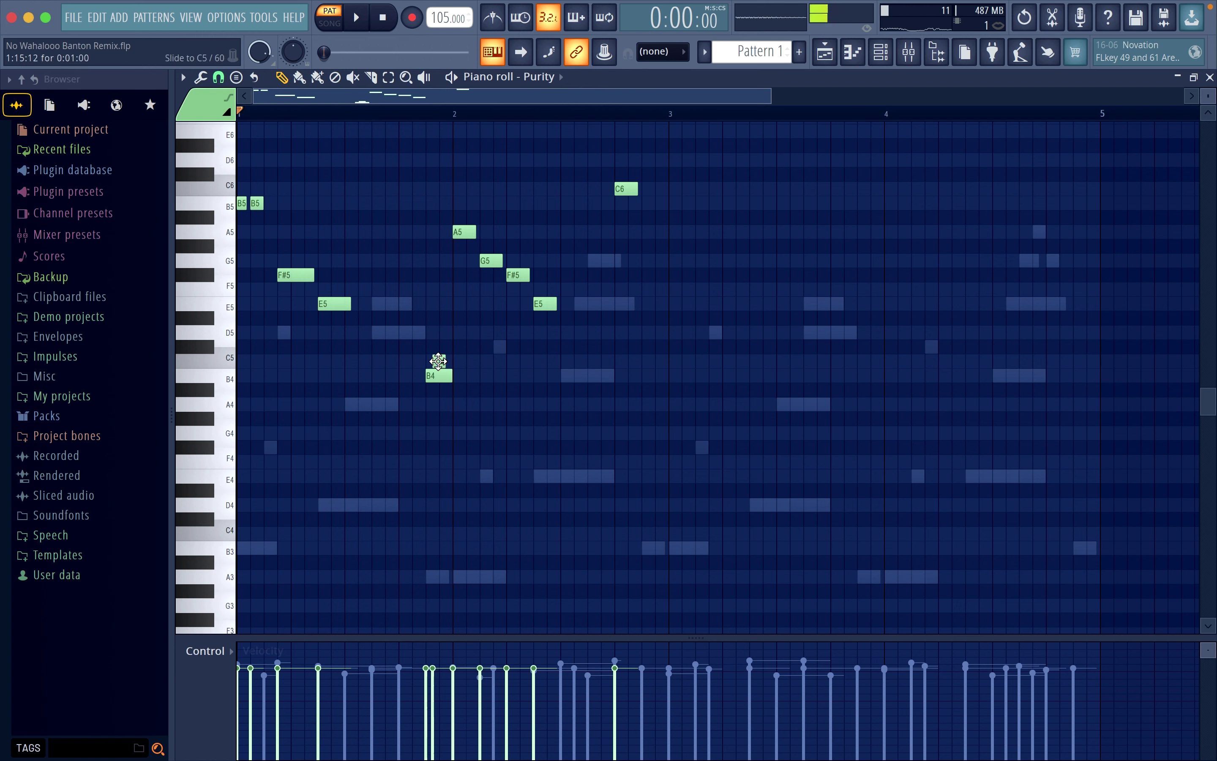
pyautogui.press('space')
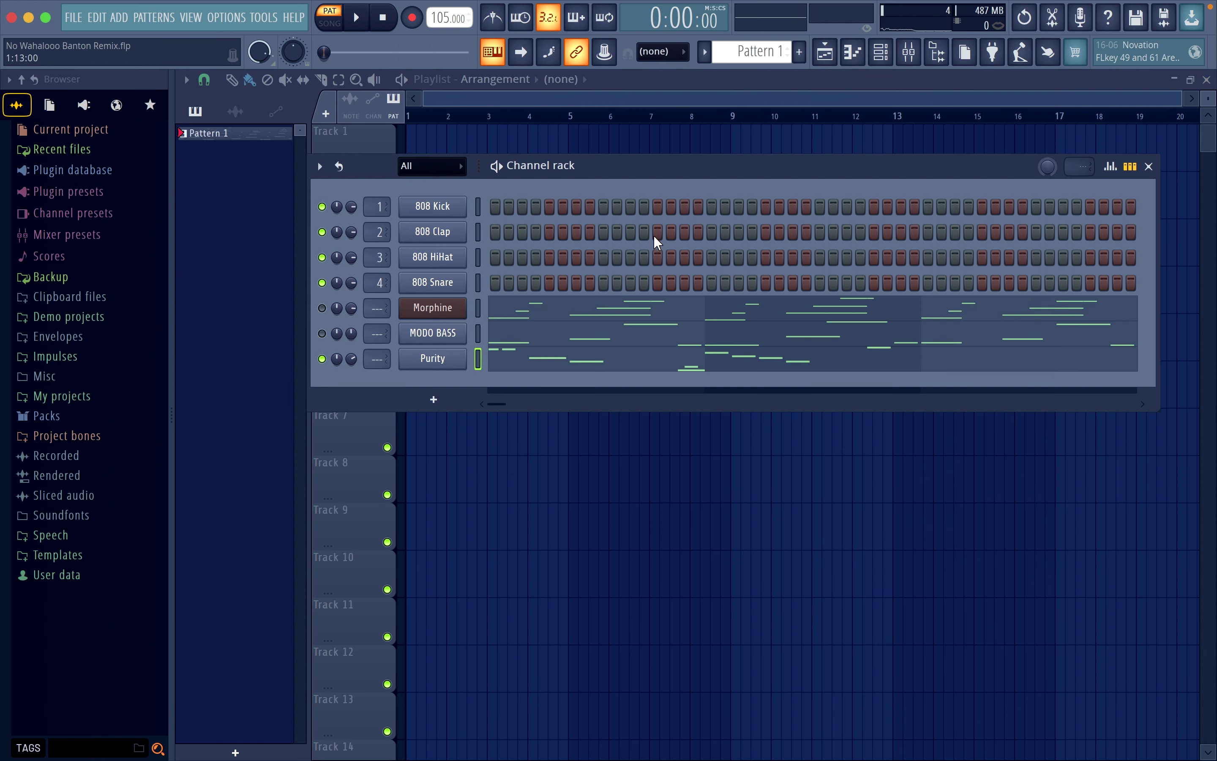
# Step: Replace the Purity channel's instrument with Morphine
pyautogui.rightClick(433, 359)
pyautogui.moveTo(514, 488)
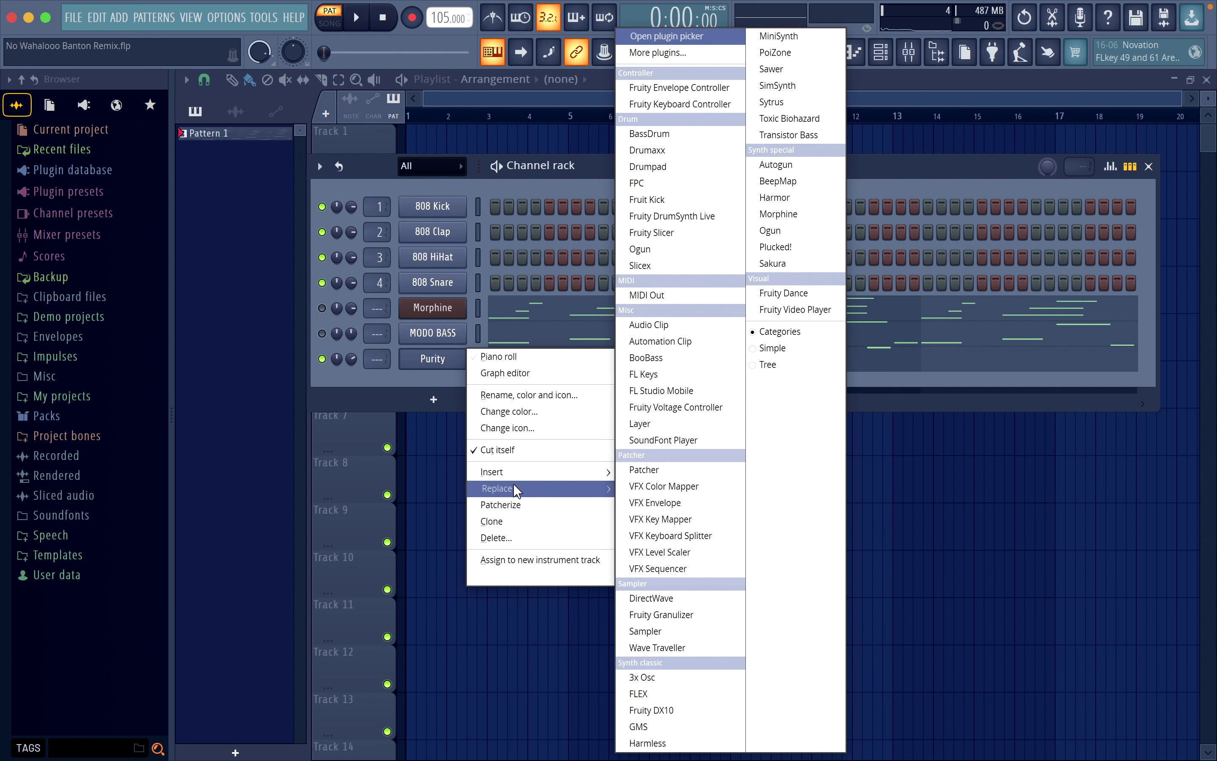
pyautogui.click(793, 214)
# Step: Load a preset from the Strings bank in Morphine #2, close its plugin window and play the melody
pyautogui.click(447, 323)
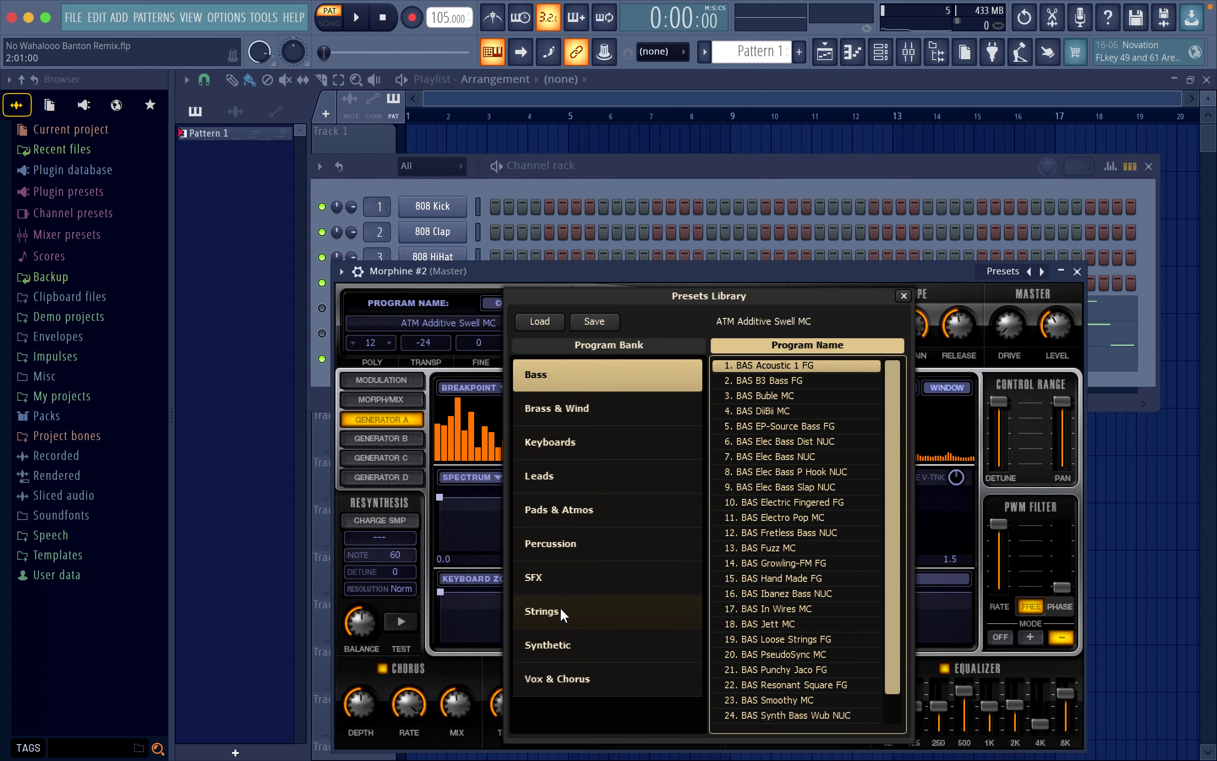
pyautogui.click(561, 608)
pyautogui.click(867, 499)
pyautogui.click(1077, 272)
pyautogui.press('space')
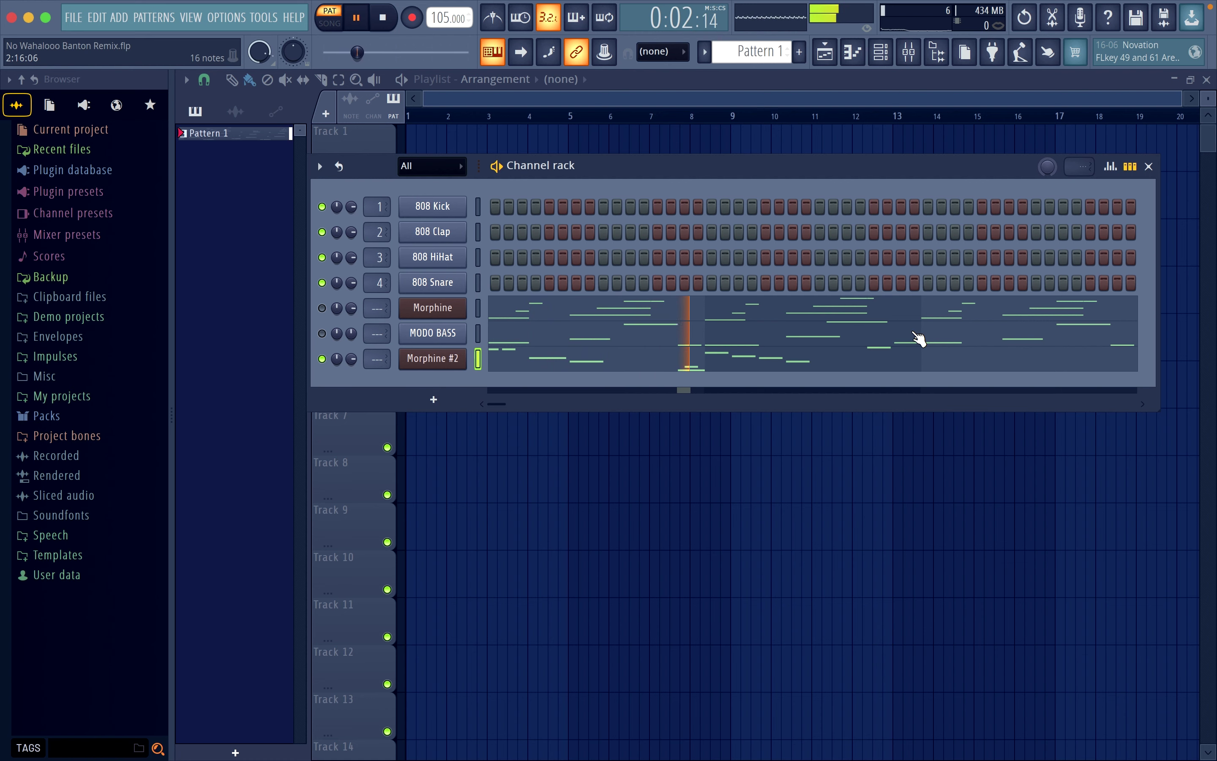
# Step: Form bar 2's ending in Morphine #2 with B5 at steps 13 and 14 and A5 at steps 15 and 16, then B5 at steps 1 and 2 of bar 3
pyautogui.click(630, 366)
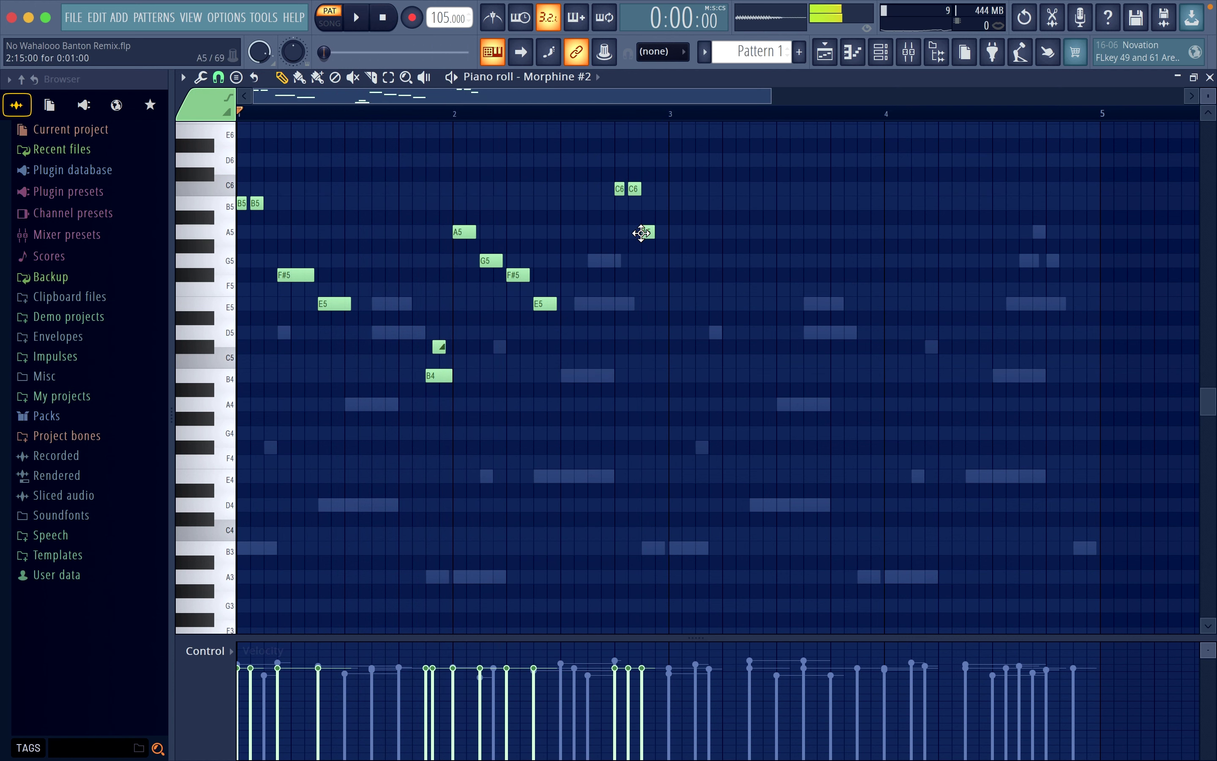
pyautogui.moveTo(624, 190); pyautogui.dragTo(624, 203)
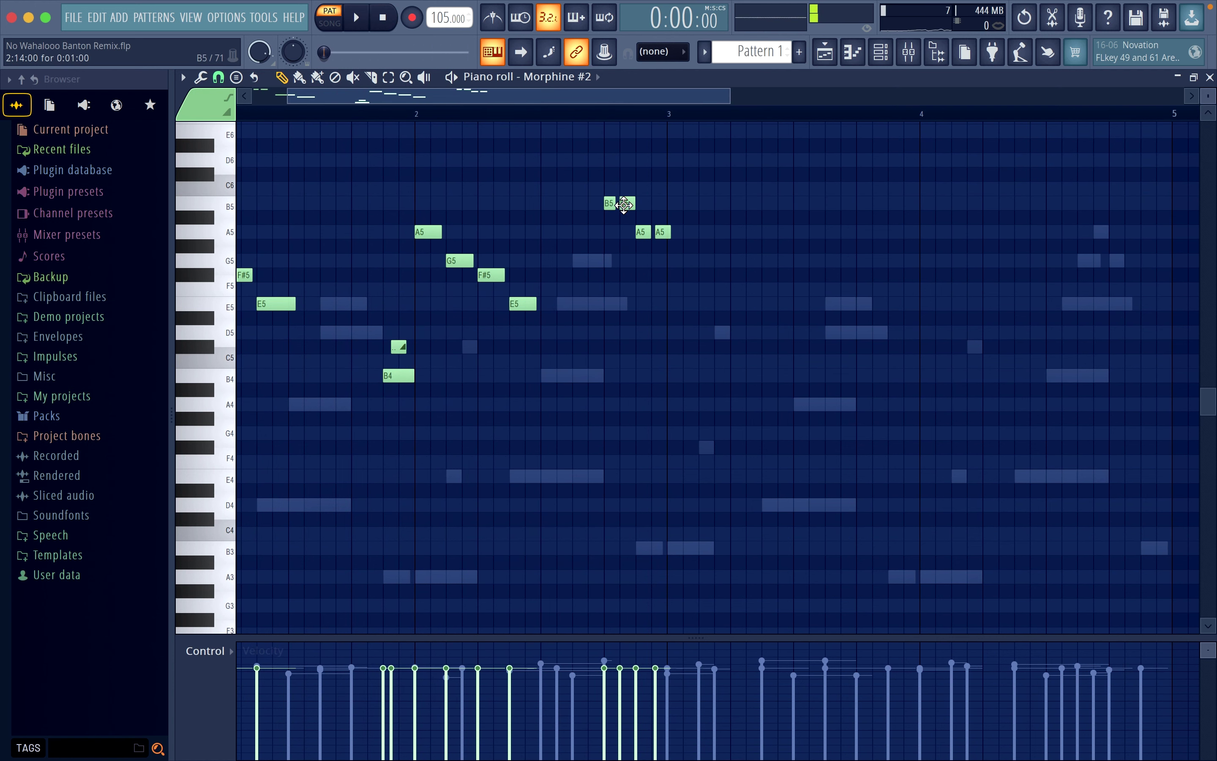
pyautogui.press('space')
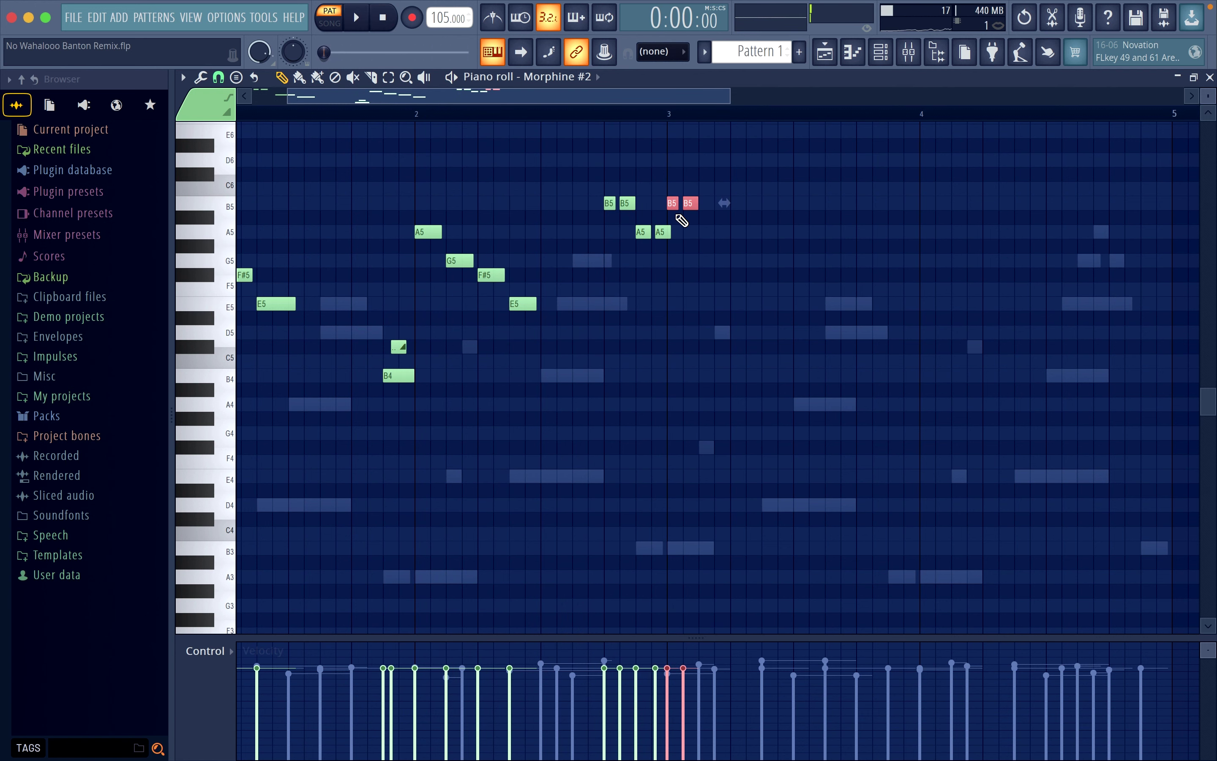
# Step: Add an F#5 of about three steps at step 4 of bar 3 and an E5 at step 7
pyautogui.click(720, 274)
pyautogui.moveTo(729, 276); pyautogui.dragTo(756, 276)
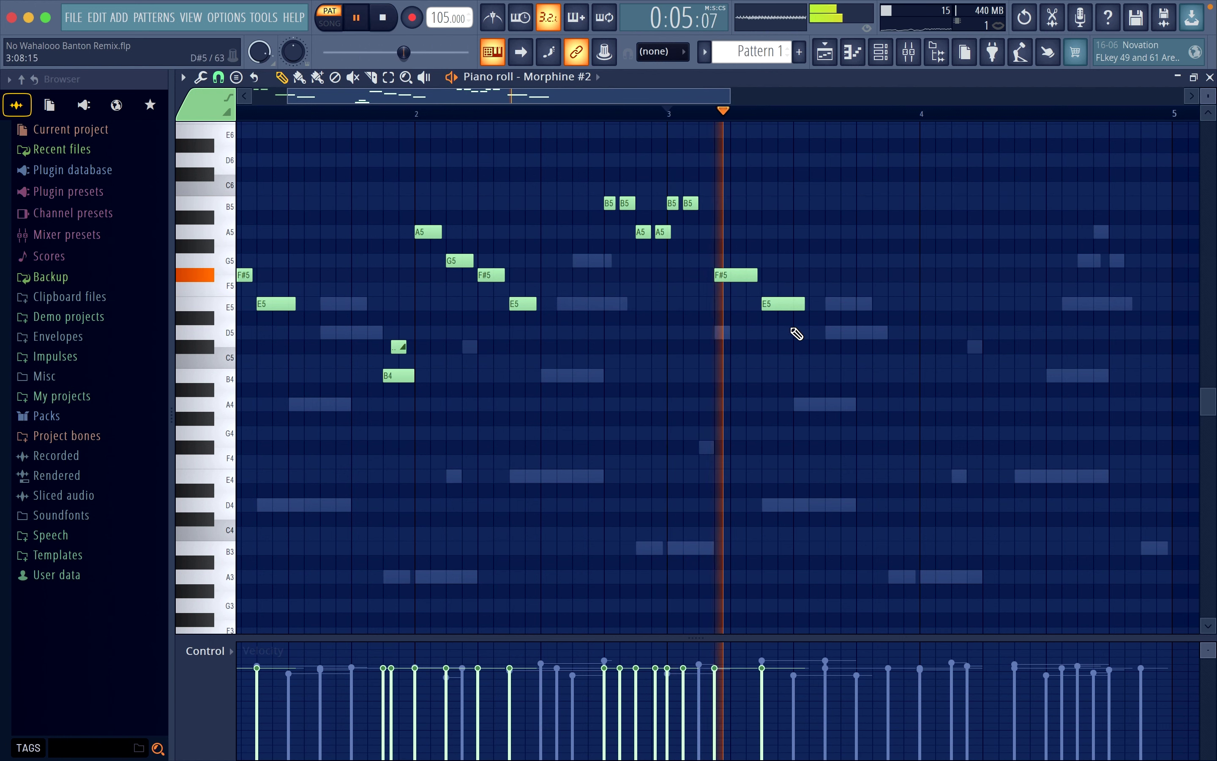
# Step: Copy the Morphine #2 phrase from B4 through bar 2's E5, including its slide note, two bars later, and open the Morphine channel's piano roll
pyautogui.press('space')
pyautogui.moveTo(395, 425)
pyautogui.mouseDown()
pyautogui.moveTo(451, 242)
pyautogui.moveTo(525, 232)
pyautogui.mouseUp()
pyautogui.moveTo(401, 375); pyautogui.dragTo(908, 377)
pyautogui.press('space')
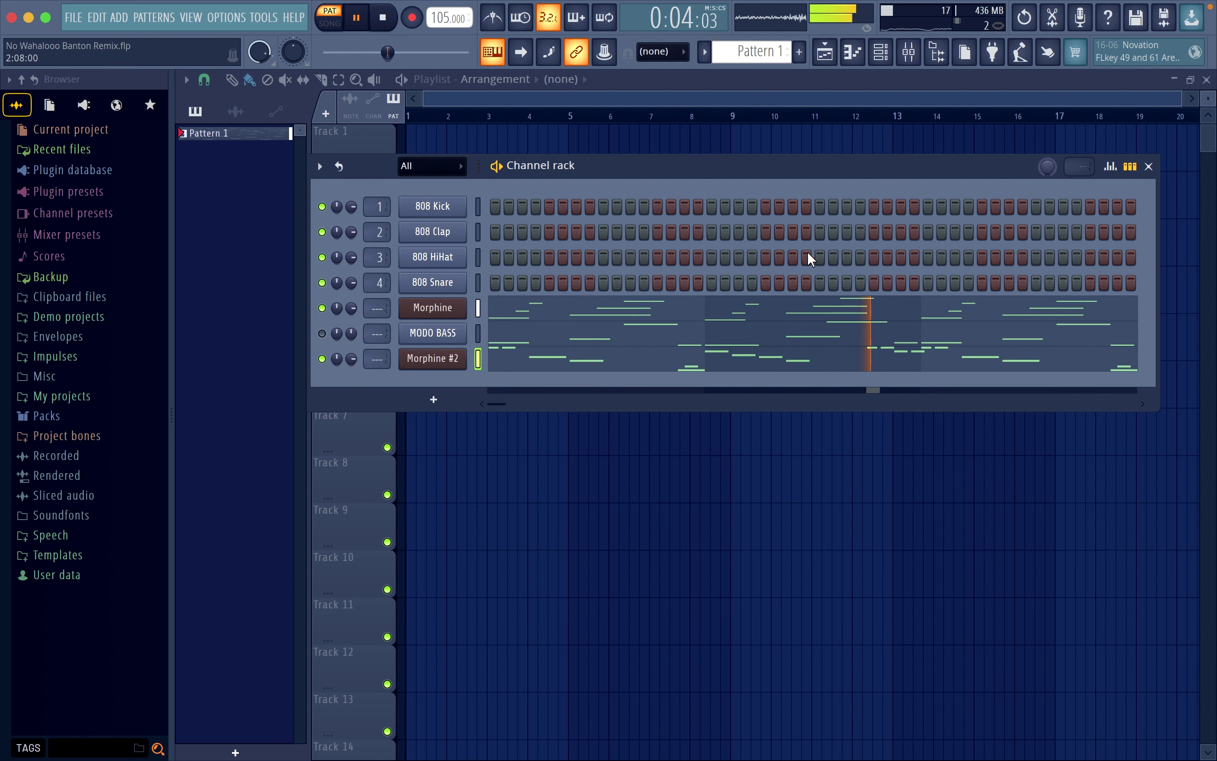
pyautogui.click(548, 316)
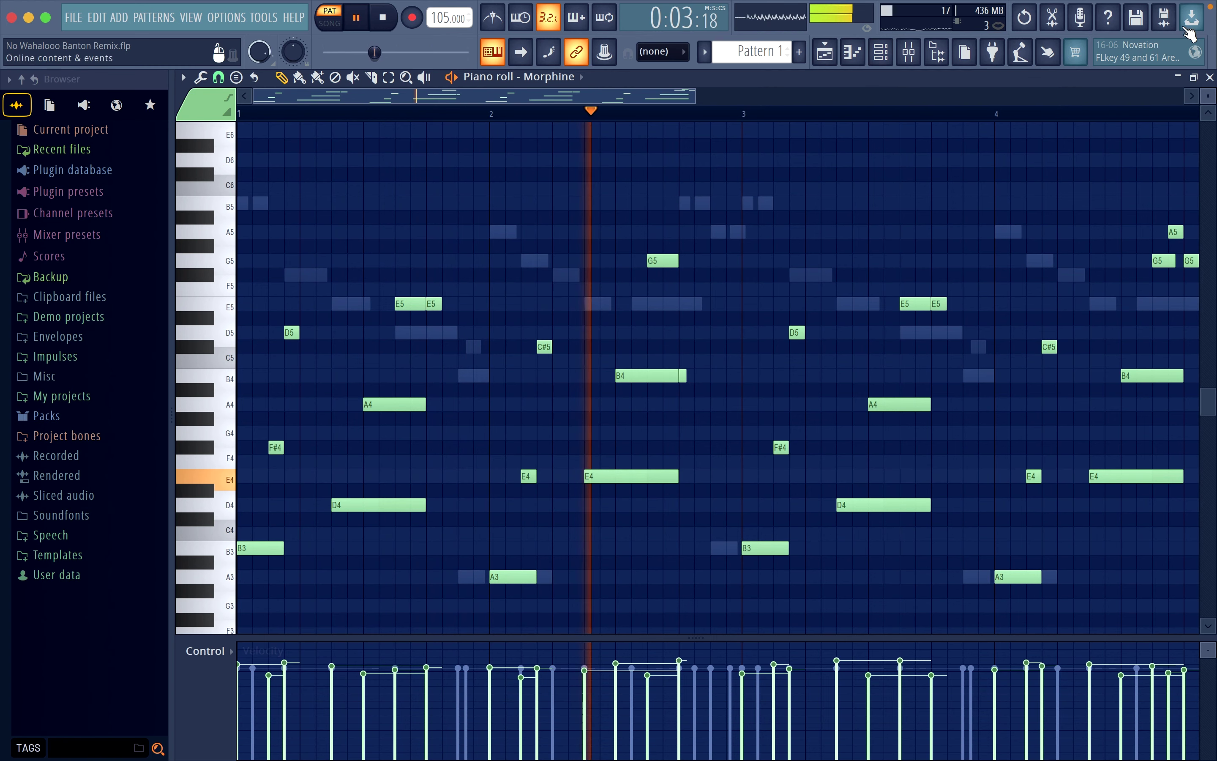
# Step: Close the piano roll and rename the Morphine channel to "lead Jazz gtr"
pyautogui.click(1211, 78)
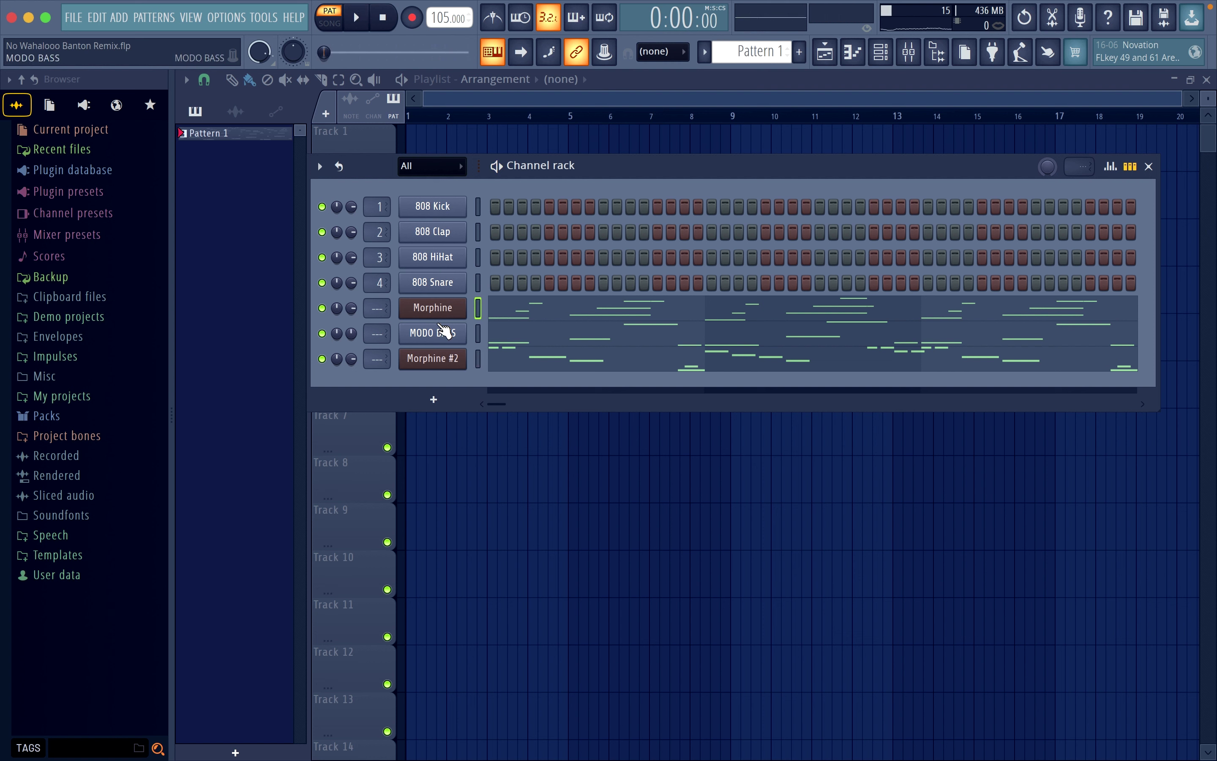
pyautogui.keyDown('shift'); pyautogui.click(436, 312); pyautogui.keyUp('shift')
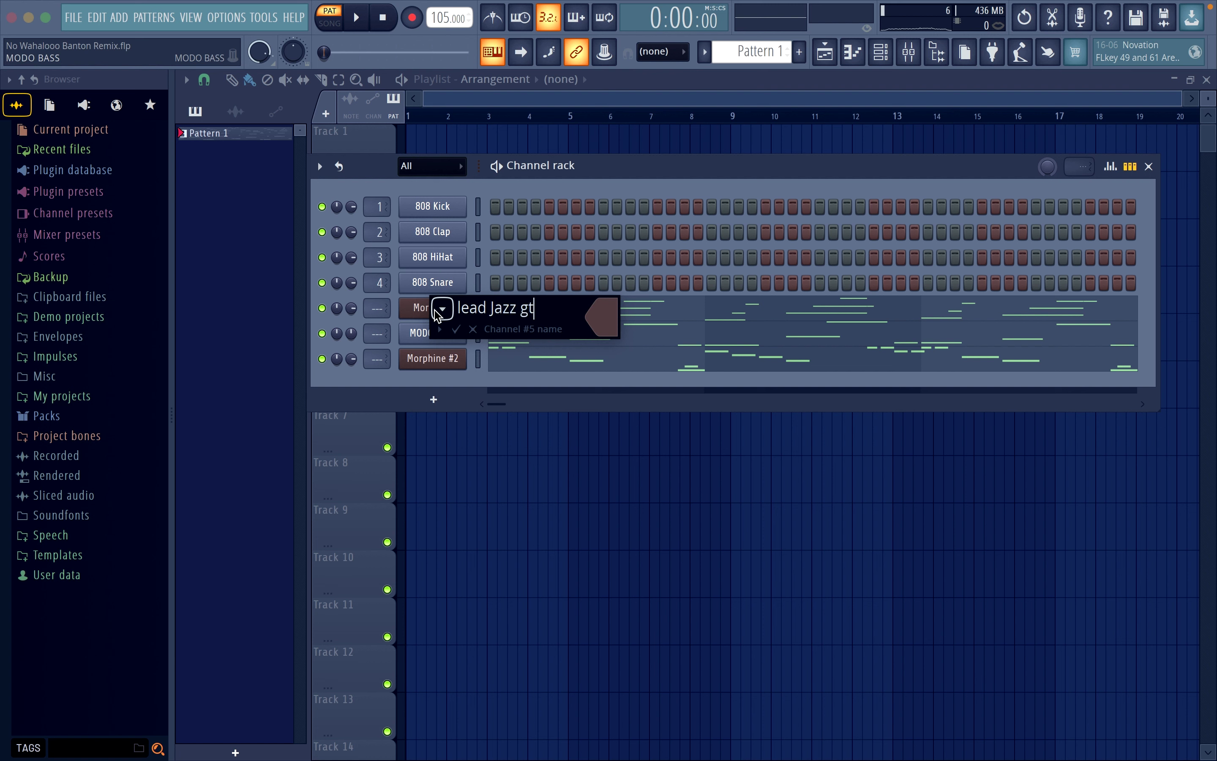
pyautogui.write('lead Jazz gtr')
pyautogui.press('Return')
# Step: Rename the Morphine #2 channel to "Lead Jazz gtr 2" and move it up above MODO BASS
pyautogui.rightClick(437, 360)
pyautogui.click(446, 361)
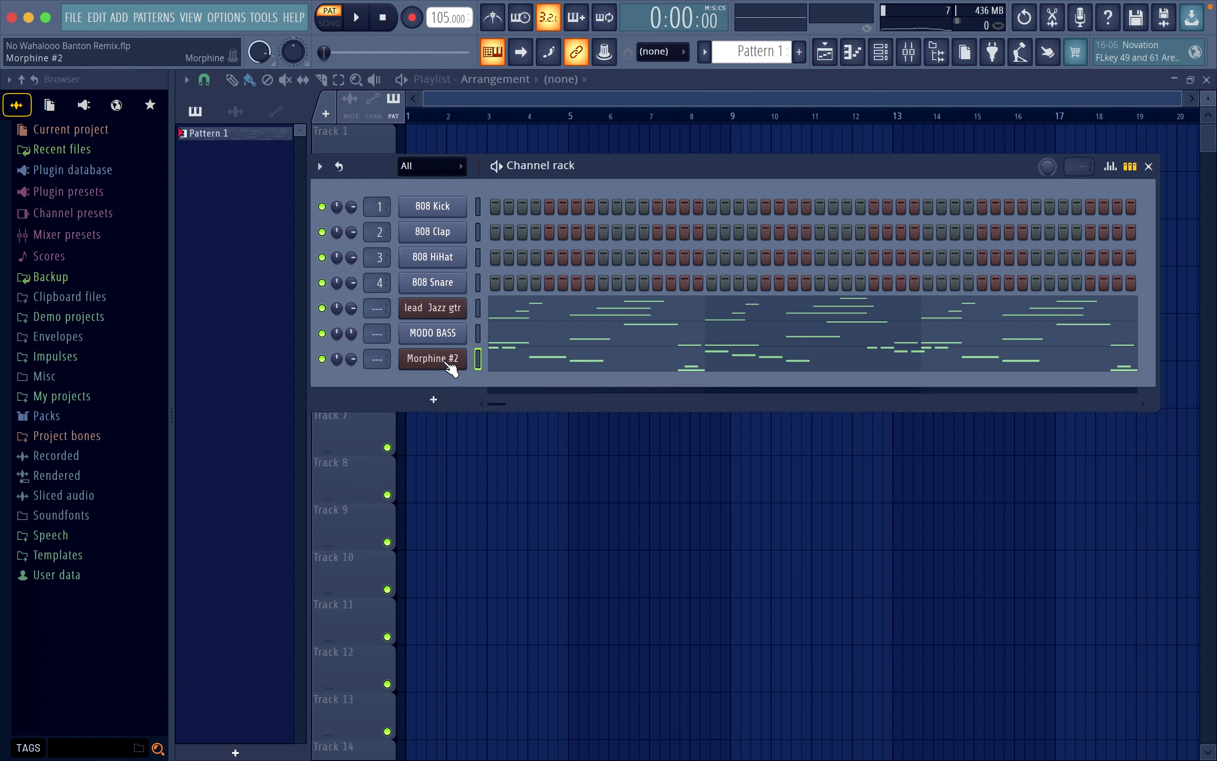
pyautogui.keyDown('shift'); pyautogui.rightClick(437, 363); pyautogui.keyUp('shift')
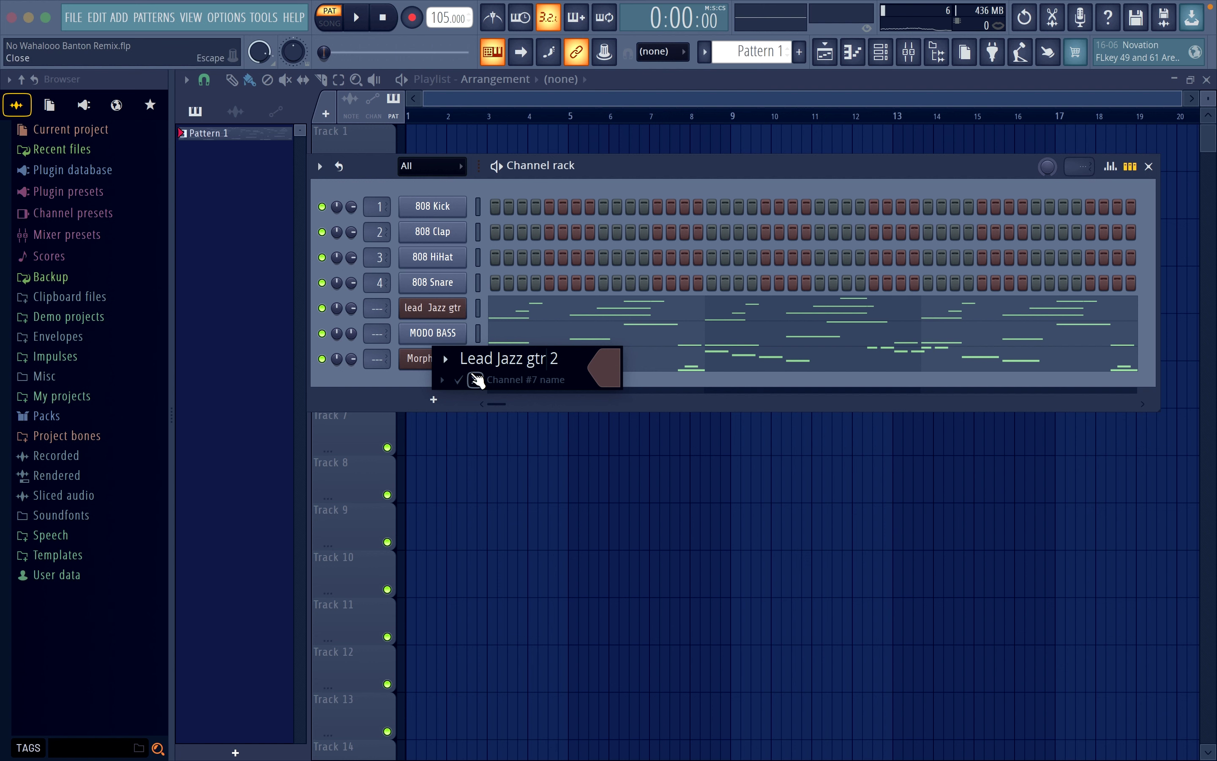
pyautogui.hotkey('alt', 'Up')
# Step: Clone the Lead Jazz gtr 2 channel
pyautogui.rightClick(427, 335)
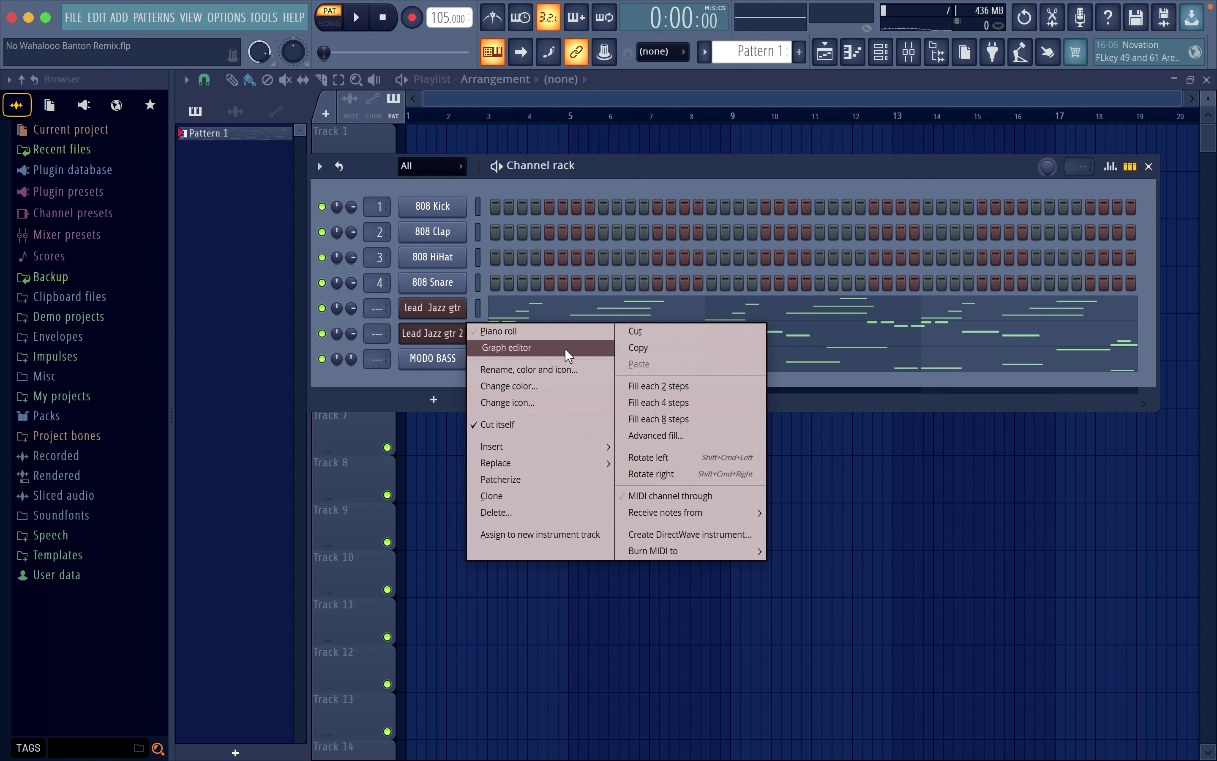
pyautogui.click(495, 494)
pyautogui.click(1128, 325)
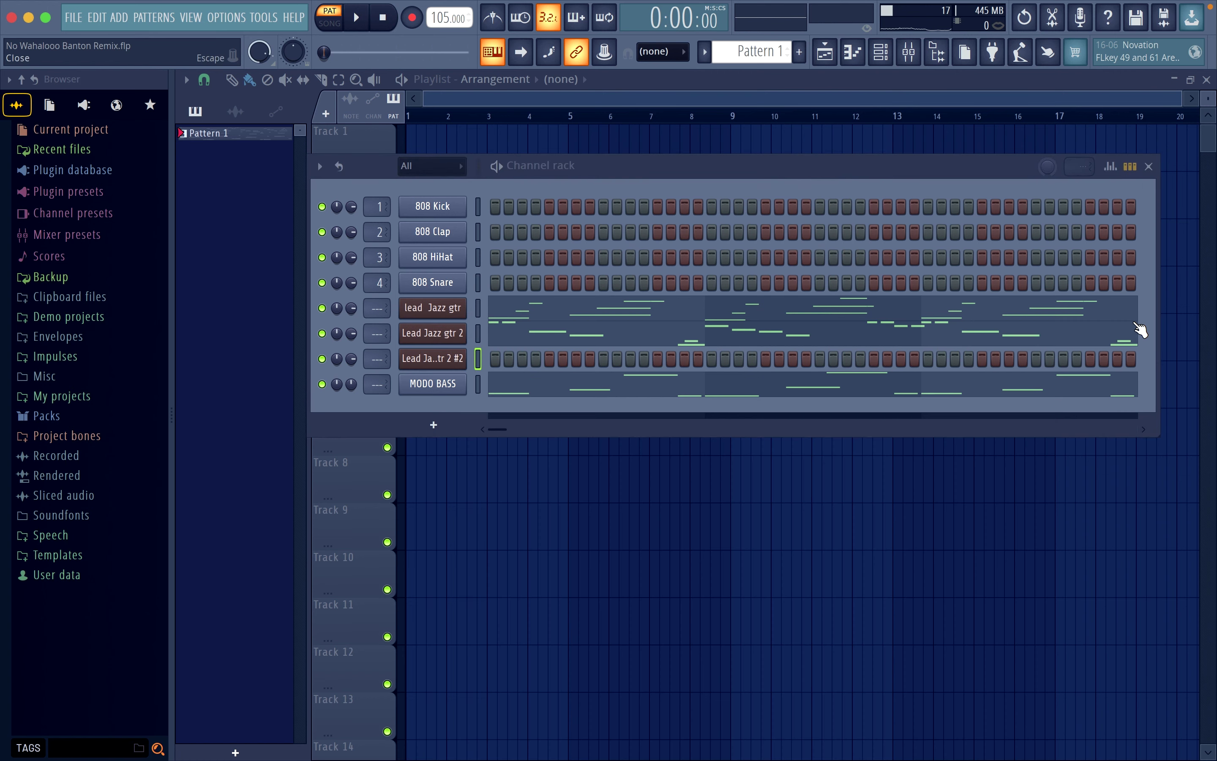
# Step: Rename the cloned channel to "Lead Jazz gtr FX"
pyautogui.keyDown('shift'); pyautogui.click(437, 354); pyautogui.keyUp('shift')
pyautogui.click(578, 363)
pyautogui.press('BackSpace')
pyautogui.press('BackSpace')
pyautogui.press('BackSpace')
pyautogui.press('BackSpace')
pyautogui.write('FX')
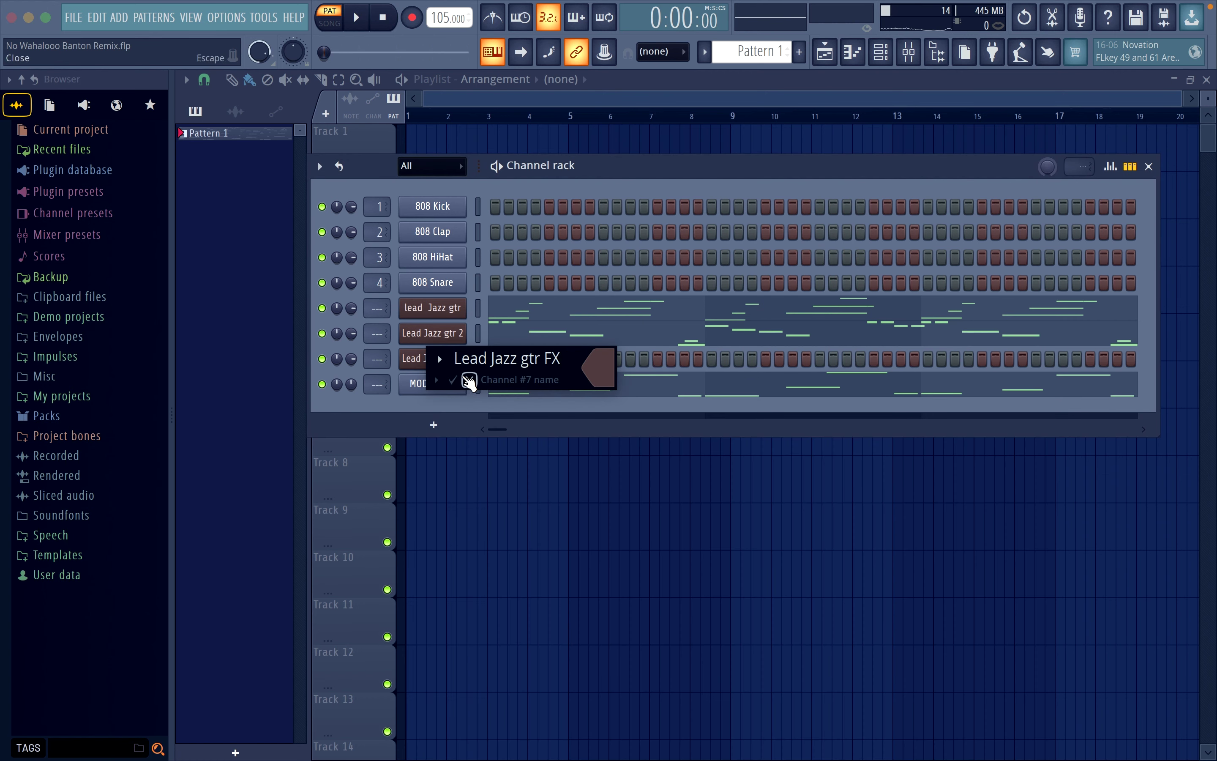
pyautogui.press('Return')
# Step: In the Lead Jazz gtr FX piano roll, place C#5 at bar 1 step 15, E5 and A4 at bar 2 steps 7 and 15, and lengthen C#5 and E5
pyautogui.rightClick(453, 358)
pyautogui.click(487, 355)
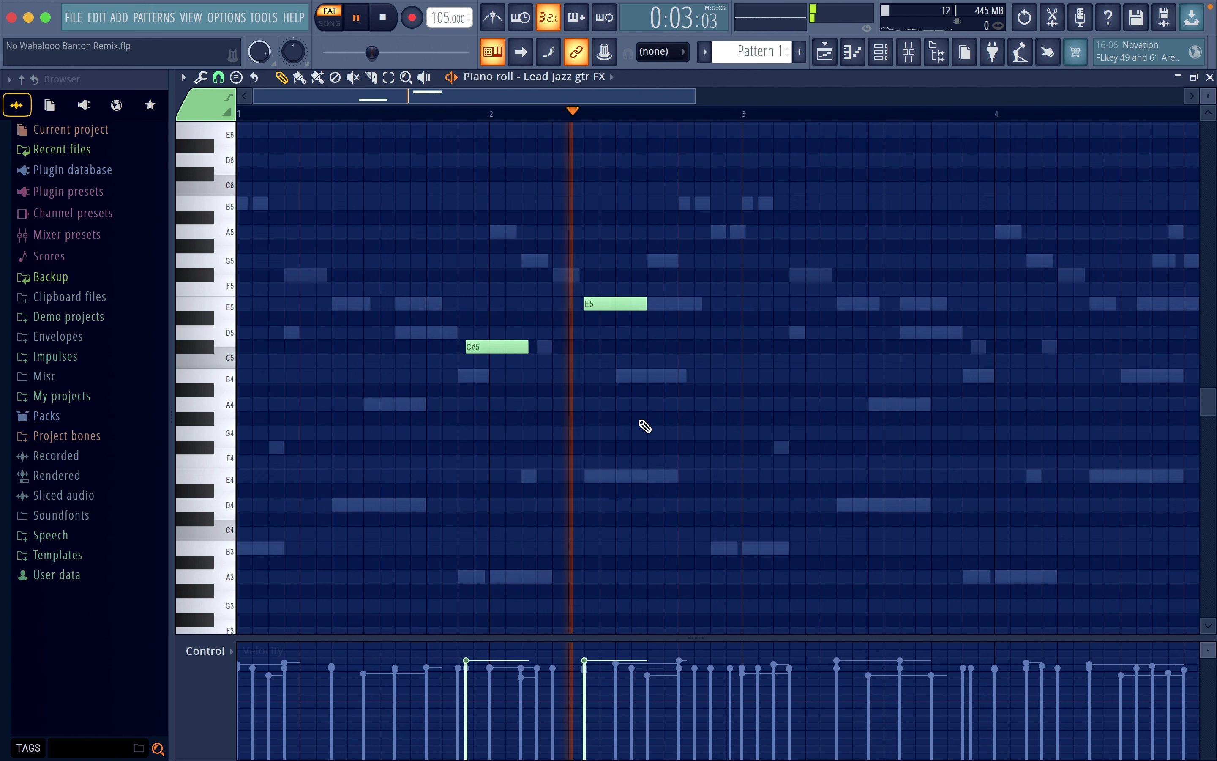
pyautogui.click(720, 402)
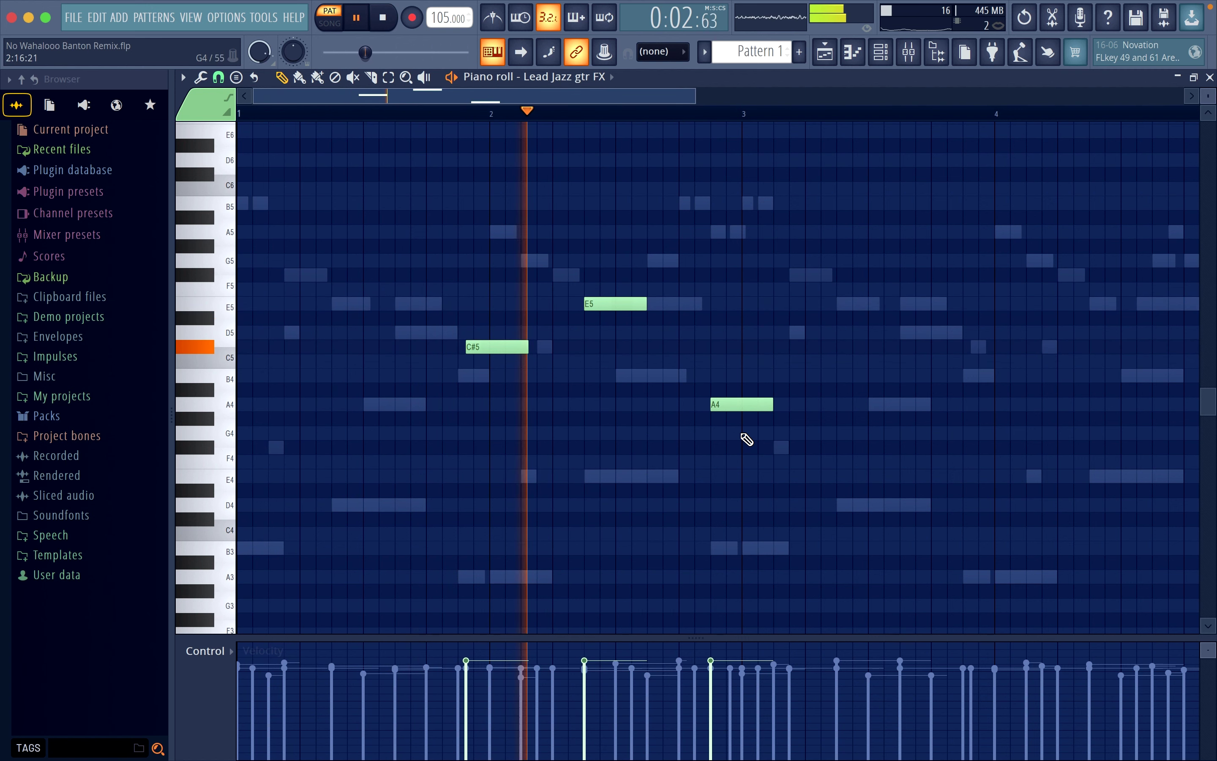
pyautogui.press('space')
pyautogui.moveTo(528, 348); pyautogui.dragTo(559, 352)
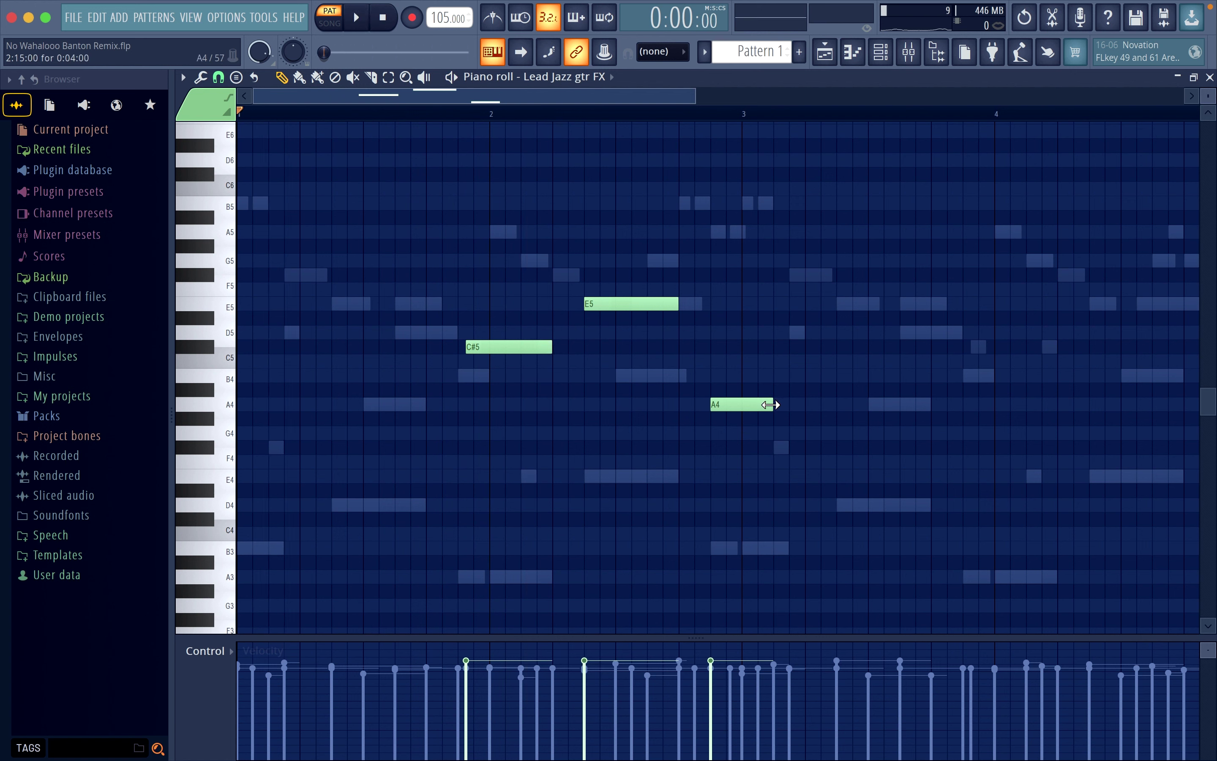
# Step: Raise the A4 to a six-step B4 and add slide notes D5, F5 and C#5 above the C#5, E5 and B4 notes
pyautogui.press('space')
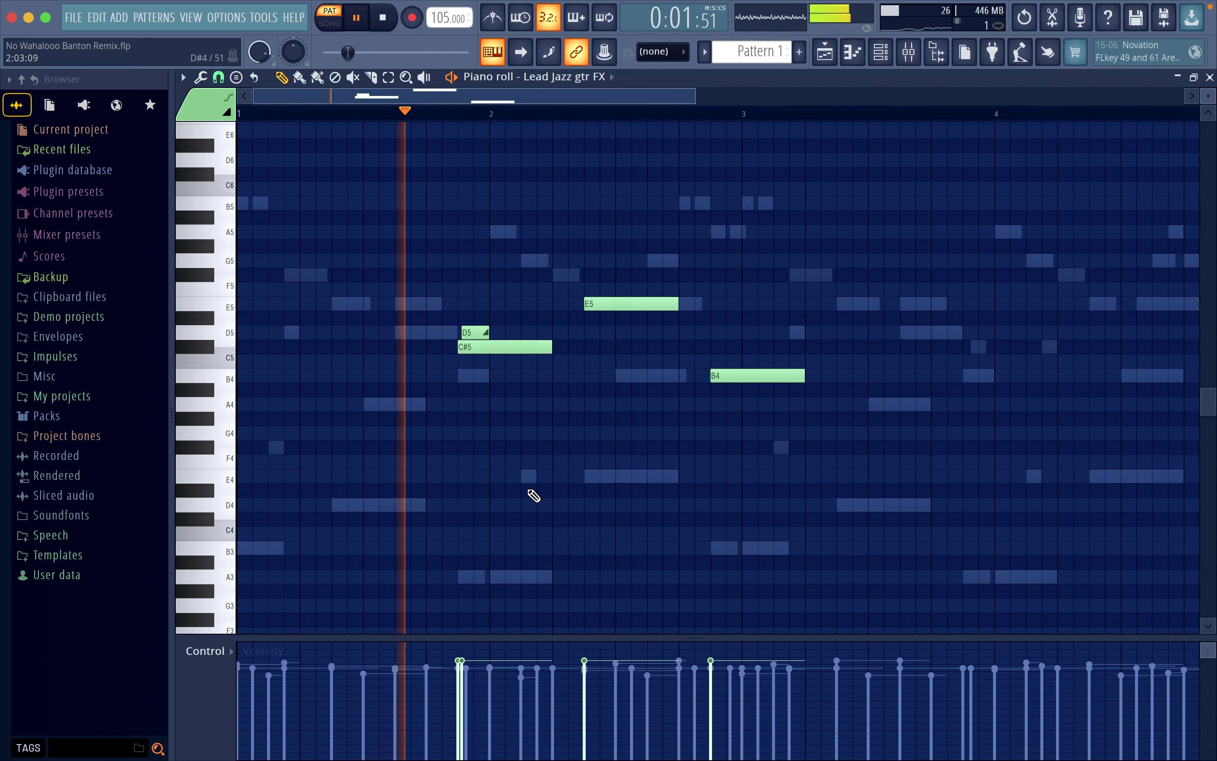
pyautogui.press('space')
pyautogui.click(601, 290)
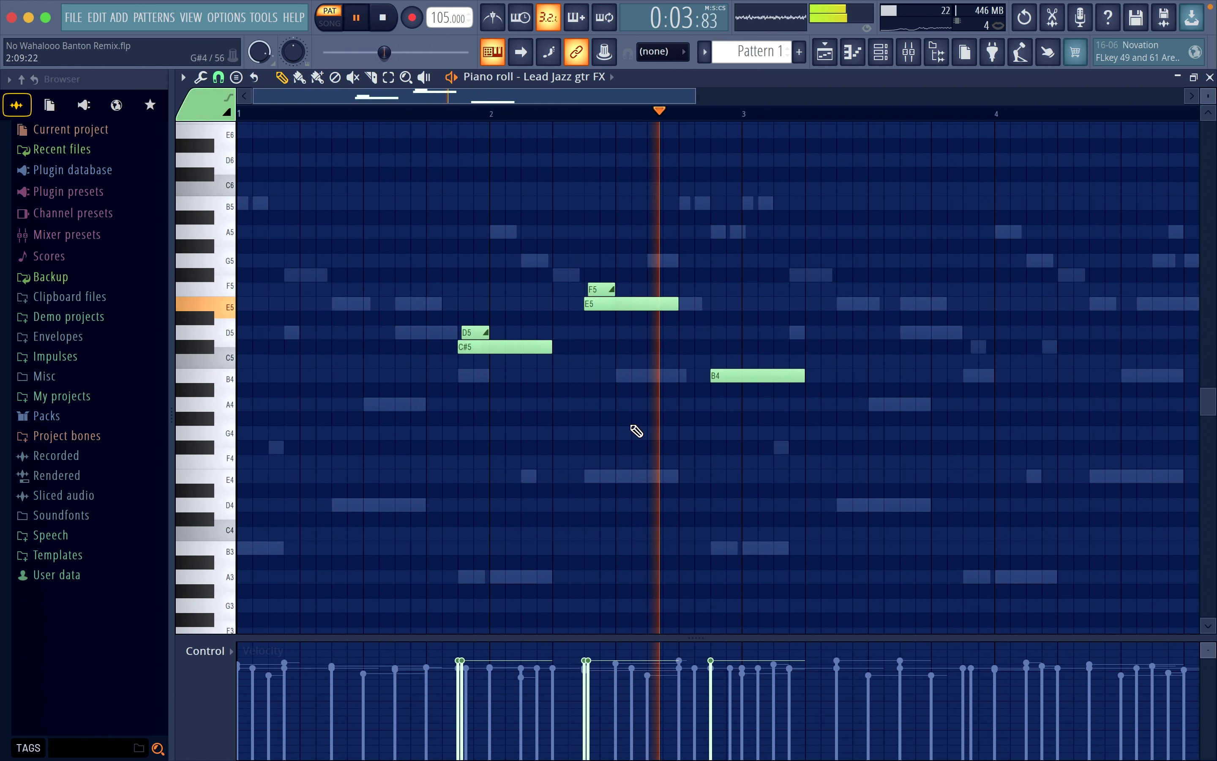
pyautogui.press('space')
pyautogui.click(720, 347)
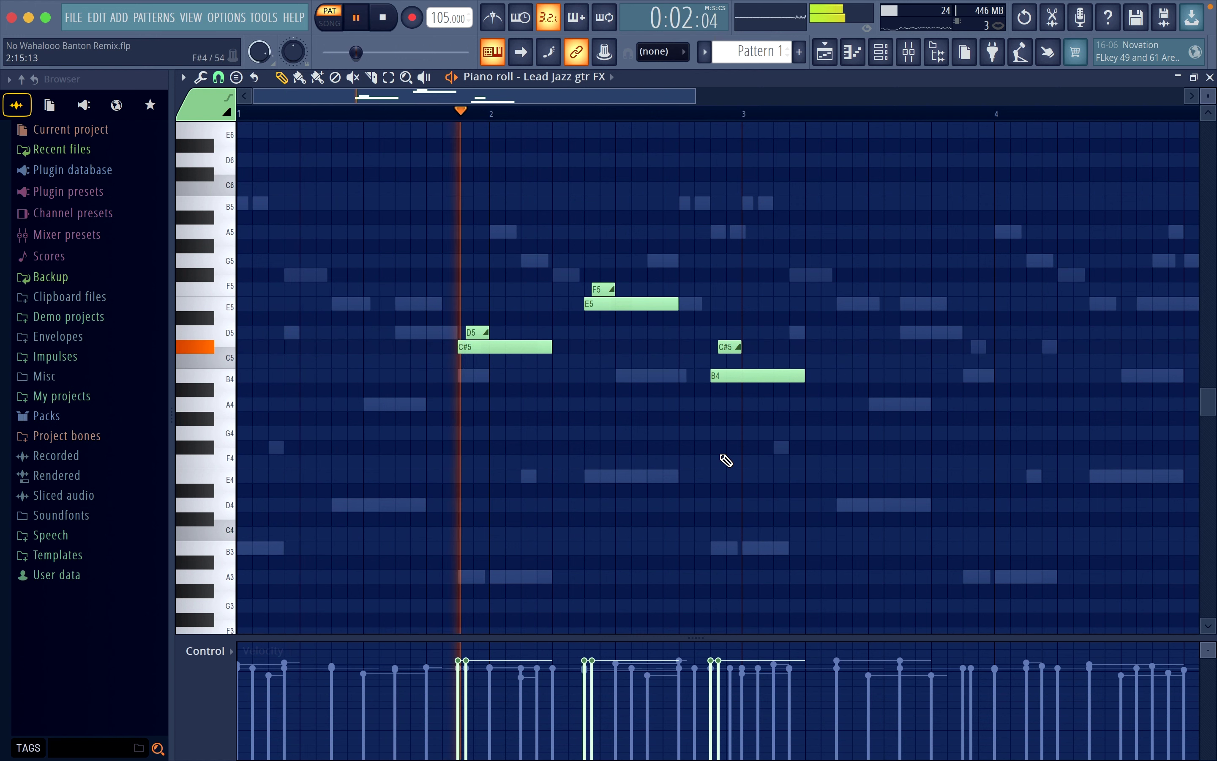
# Step: Add six-step notes F#5 at step 7 and C#5 at step 15 of bar 3
pyautogui.press('space')
pyautogui.click(849, 273)
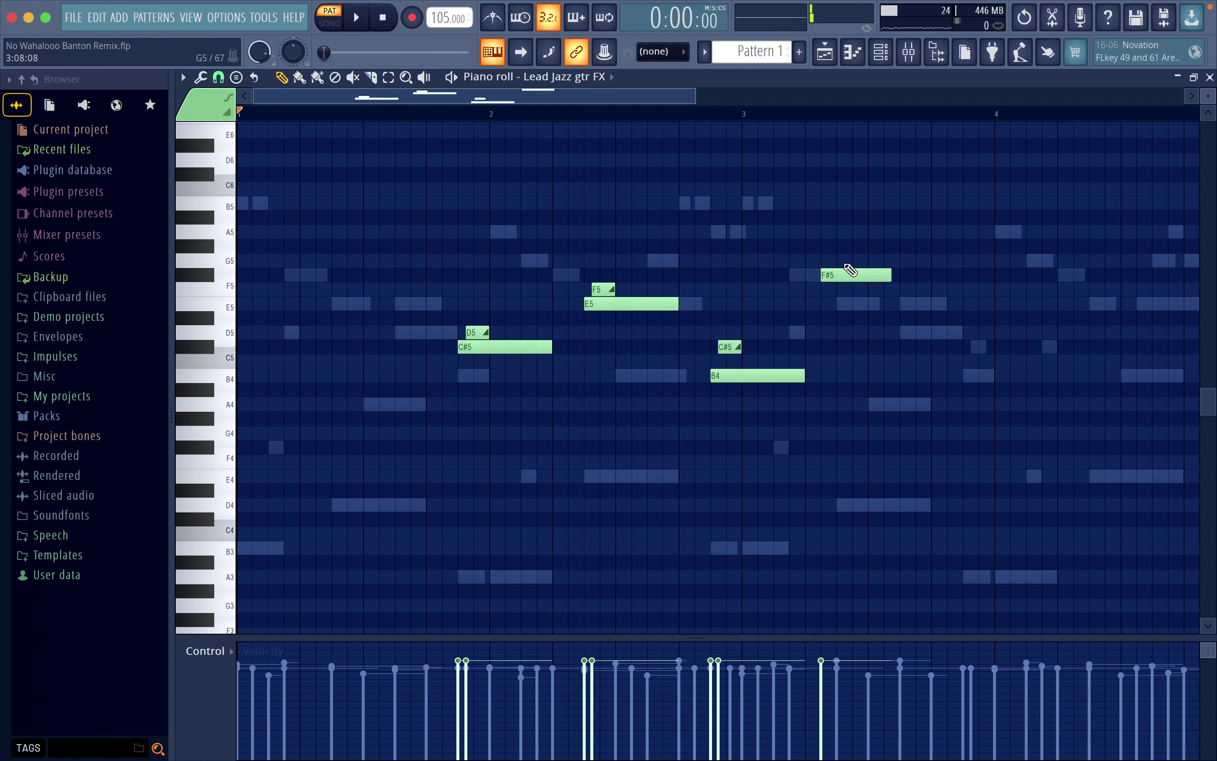
pyautogui.press('space')
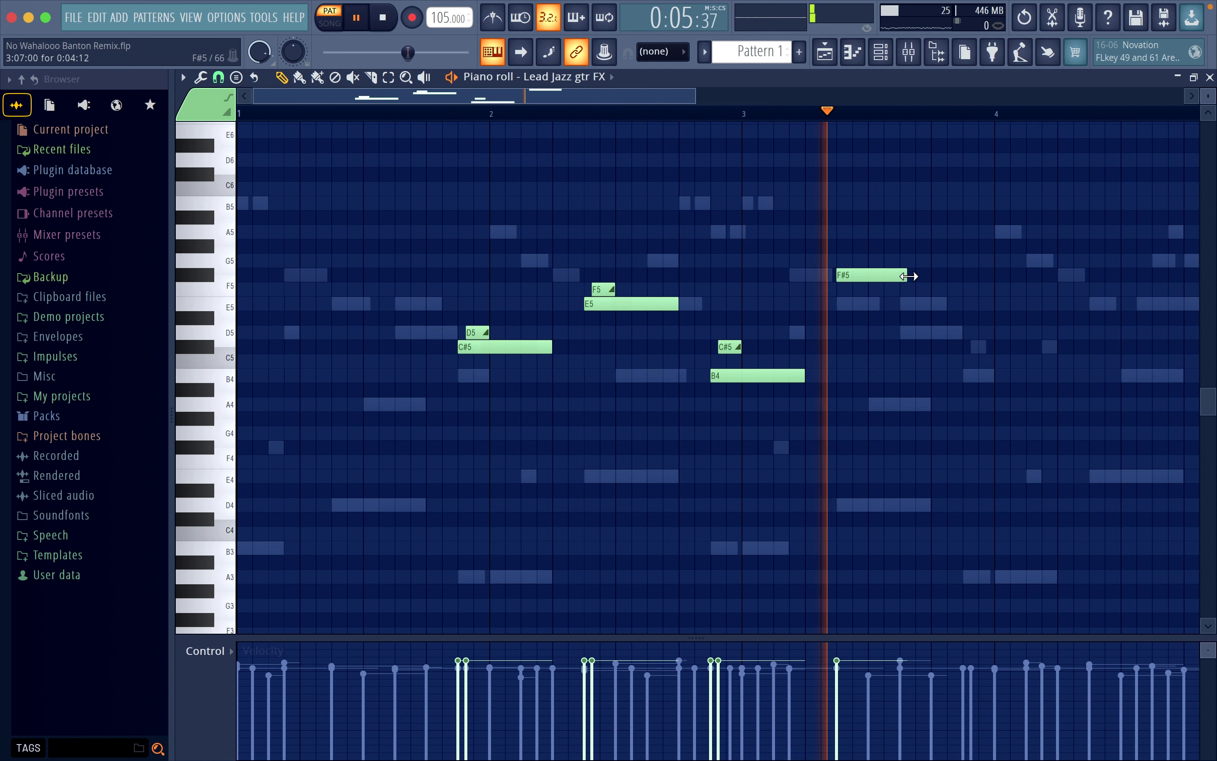
pyautogui.press('space')
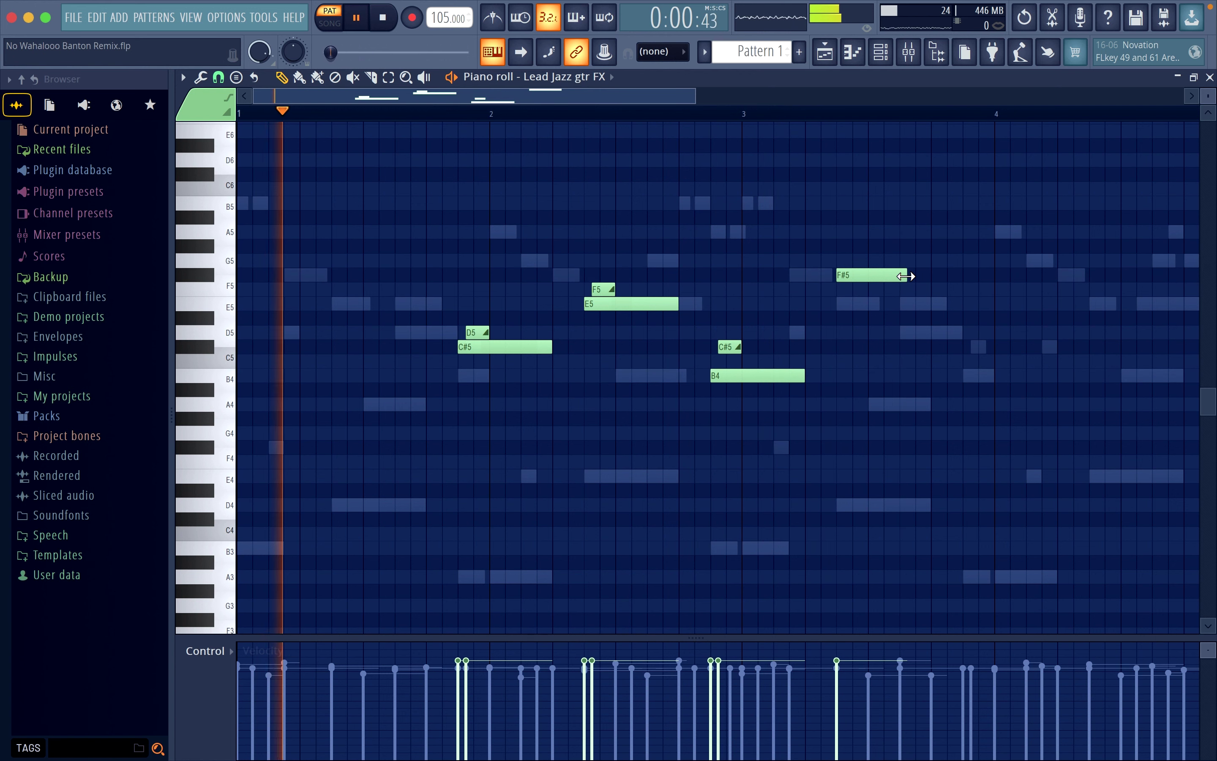
pyautogui.moveTo(908, 275); pyautogui.dragTo(929, 296)
pyautogui.click(969, 346)
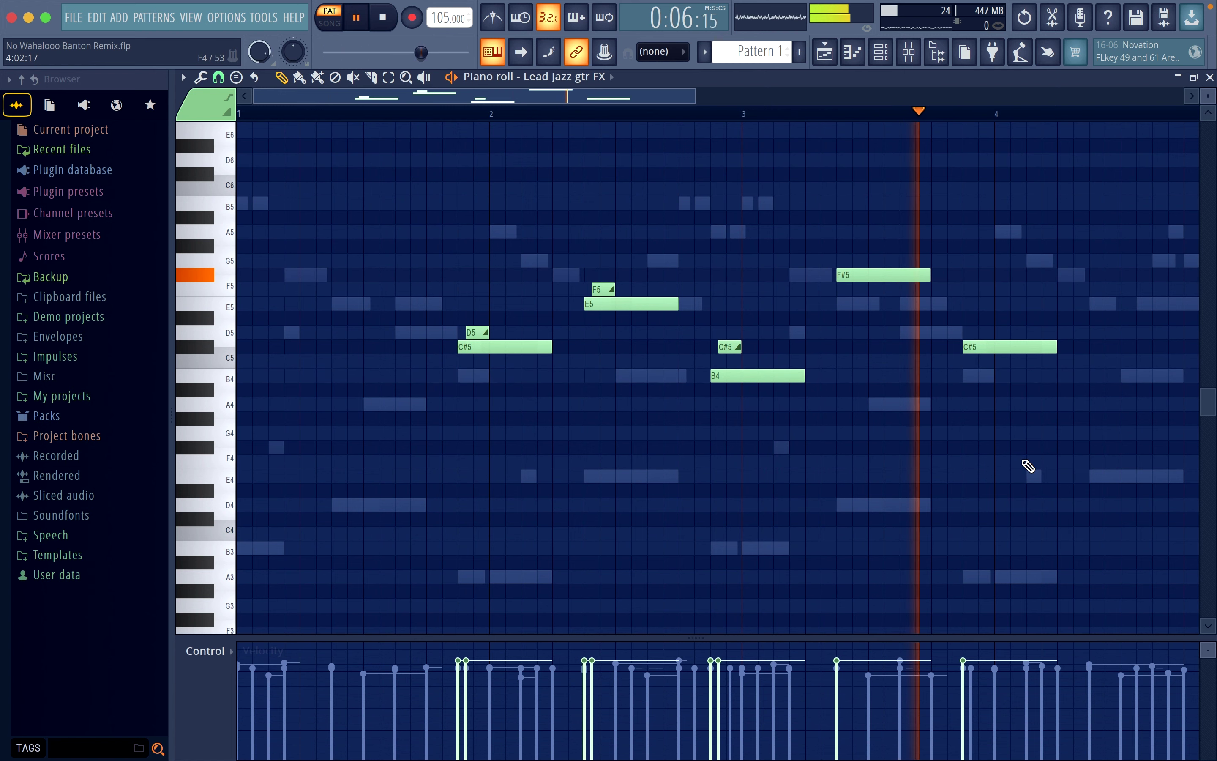
# Step: Add a three-step E5 at step 7 of bar 4 and a slightly shorter F#5 at step 11
pyautogui.click(980, 359)
pyautogui.moveTo(1060, 349); pyautogui.dragTo(1016, 353)
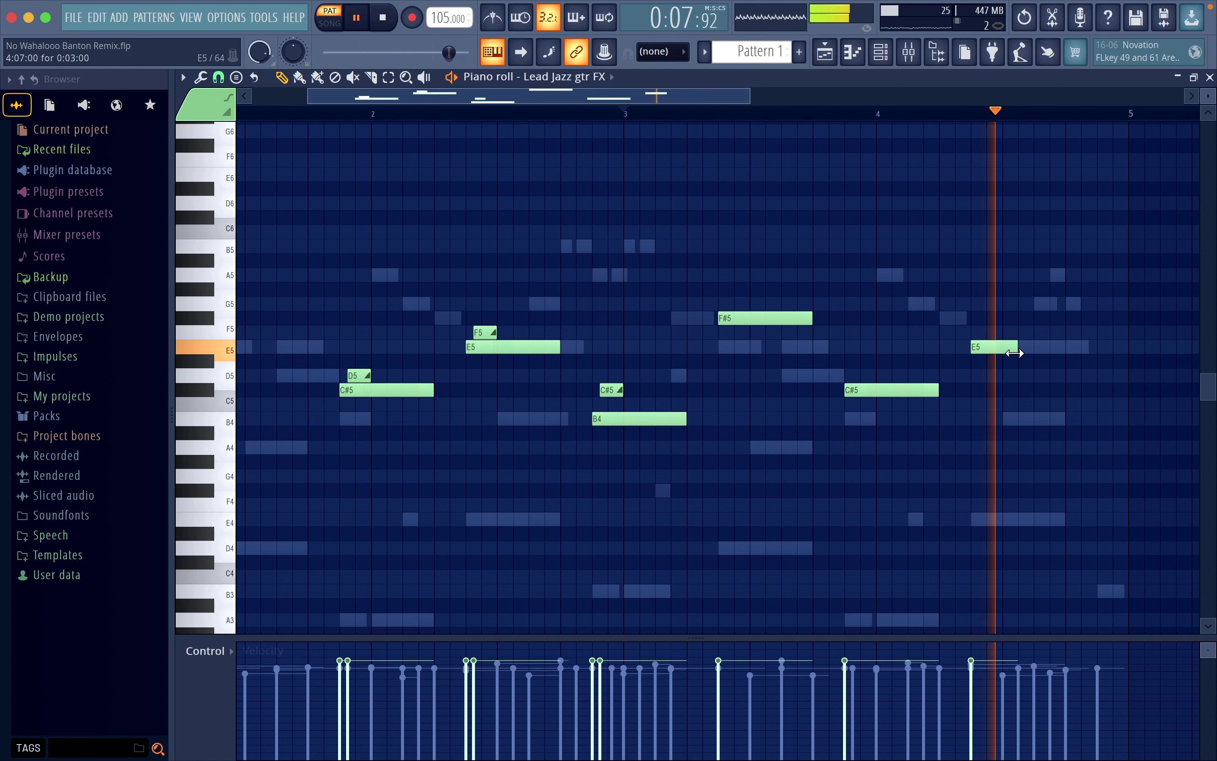
pyautogui.press('space')
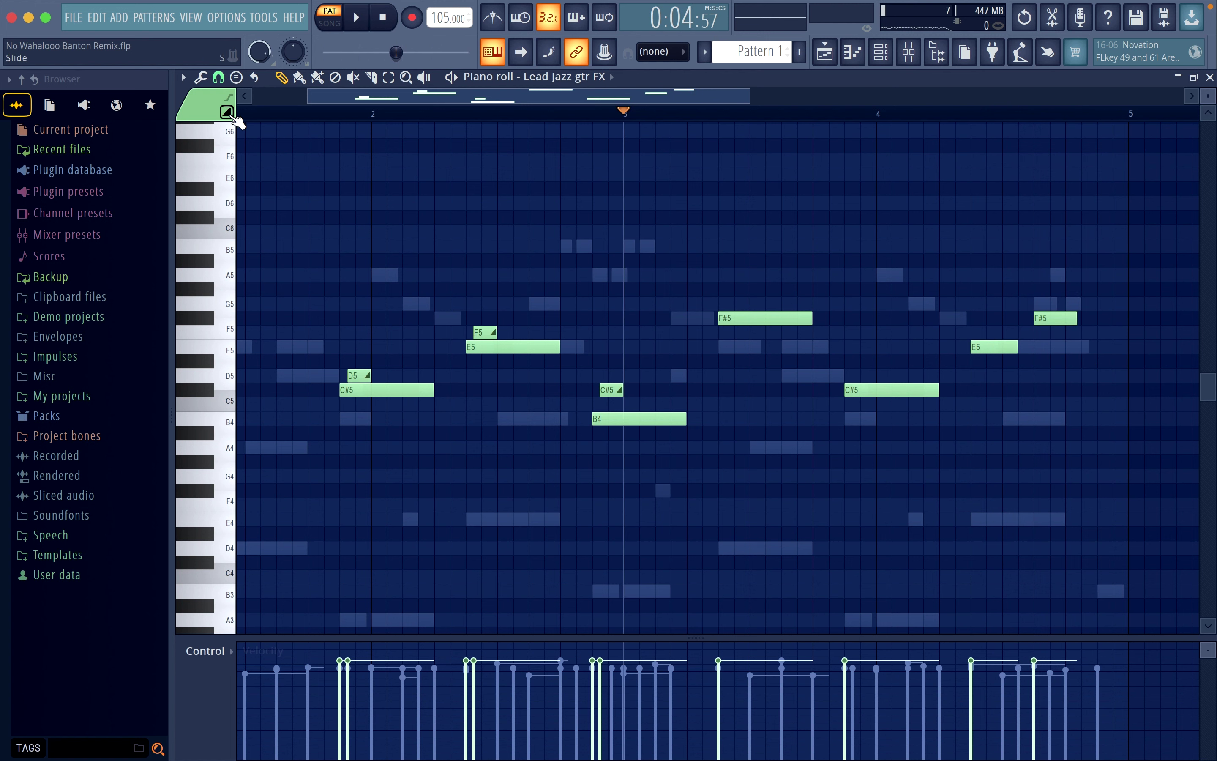
# Step: Add slide notes G5, D5, F#5 and A5 over the F#5, C#5, E5 and F#5 notes of bars 3 and 4
pyautogui.press('space')
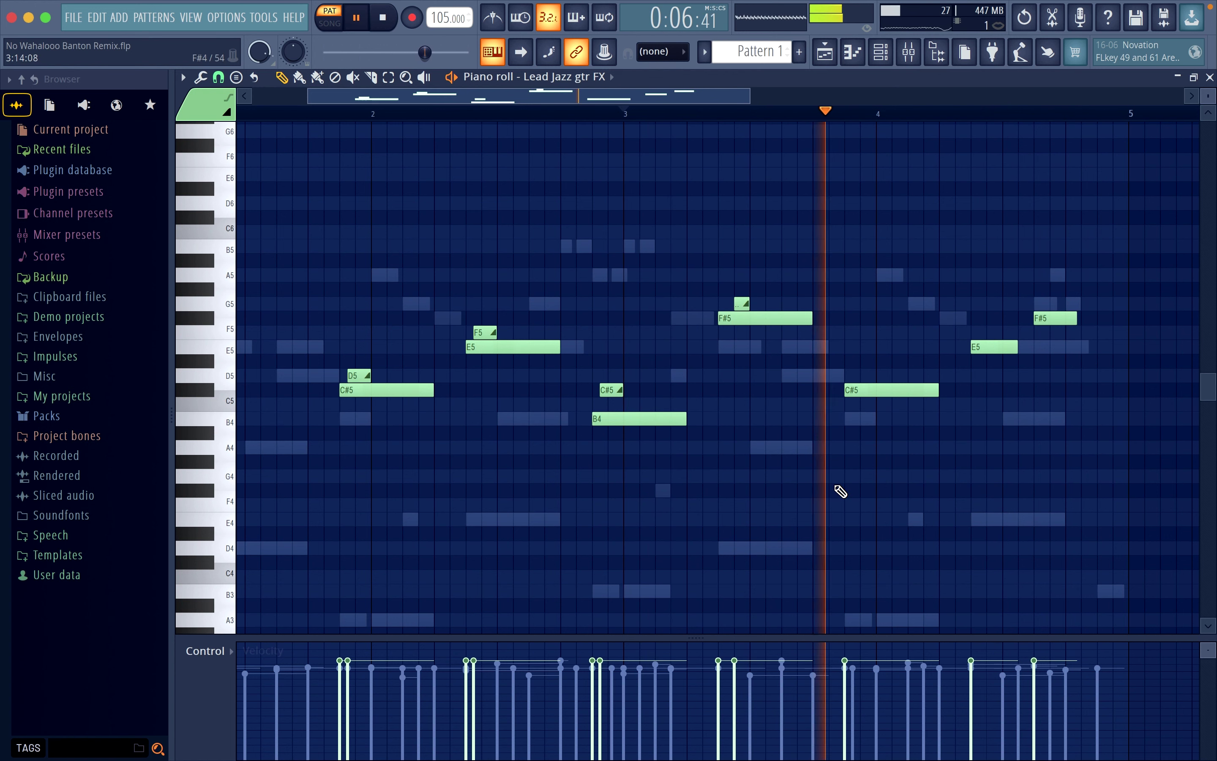
pyautogui.press('space')
pyautogui.press('space')
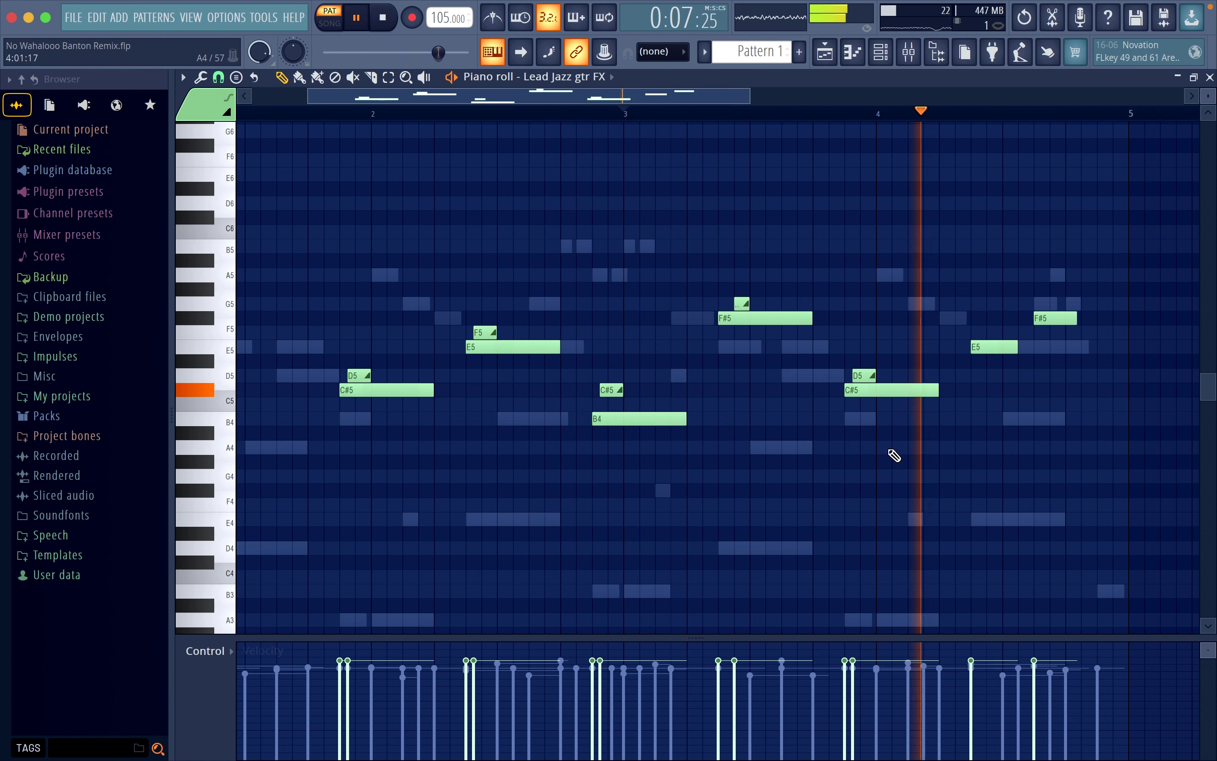
pyautogui.press('space')
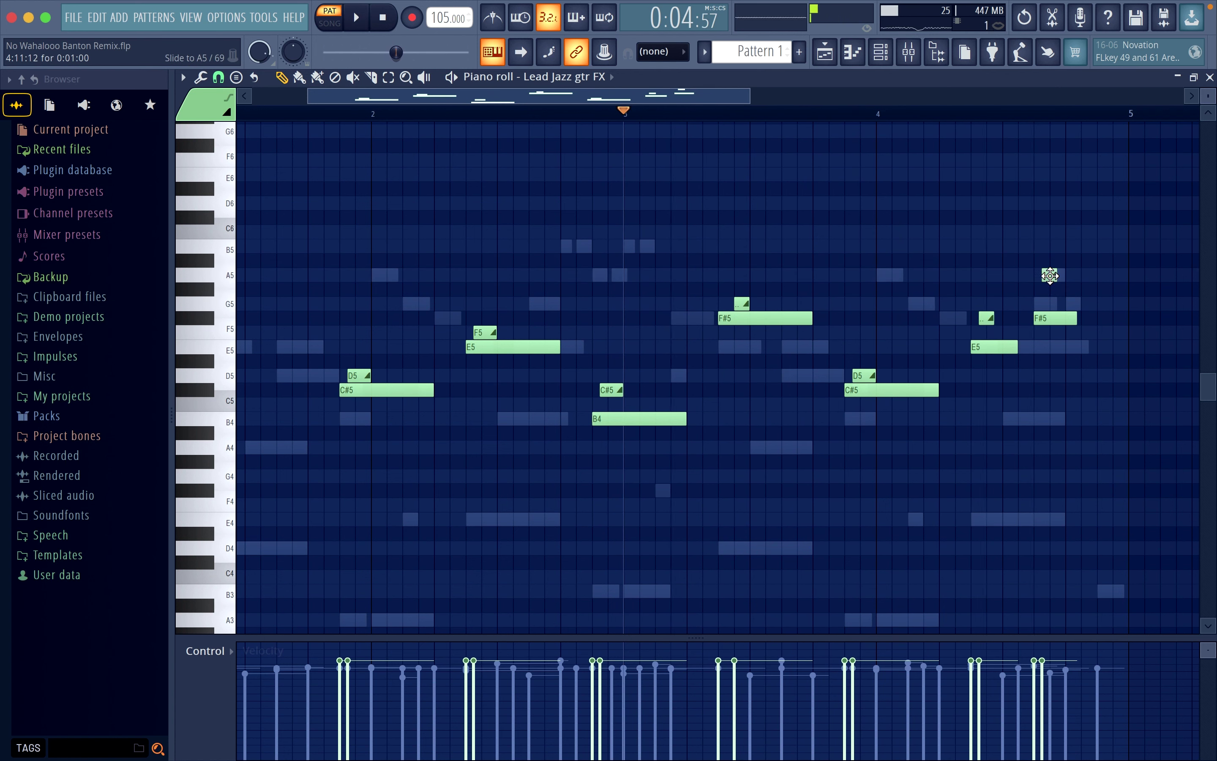
pyautogui.press('space')
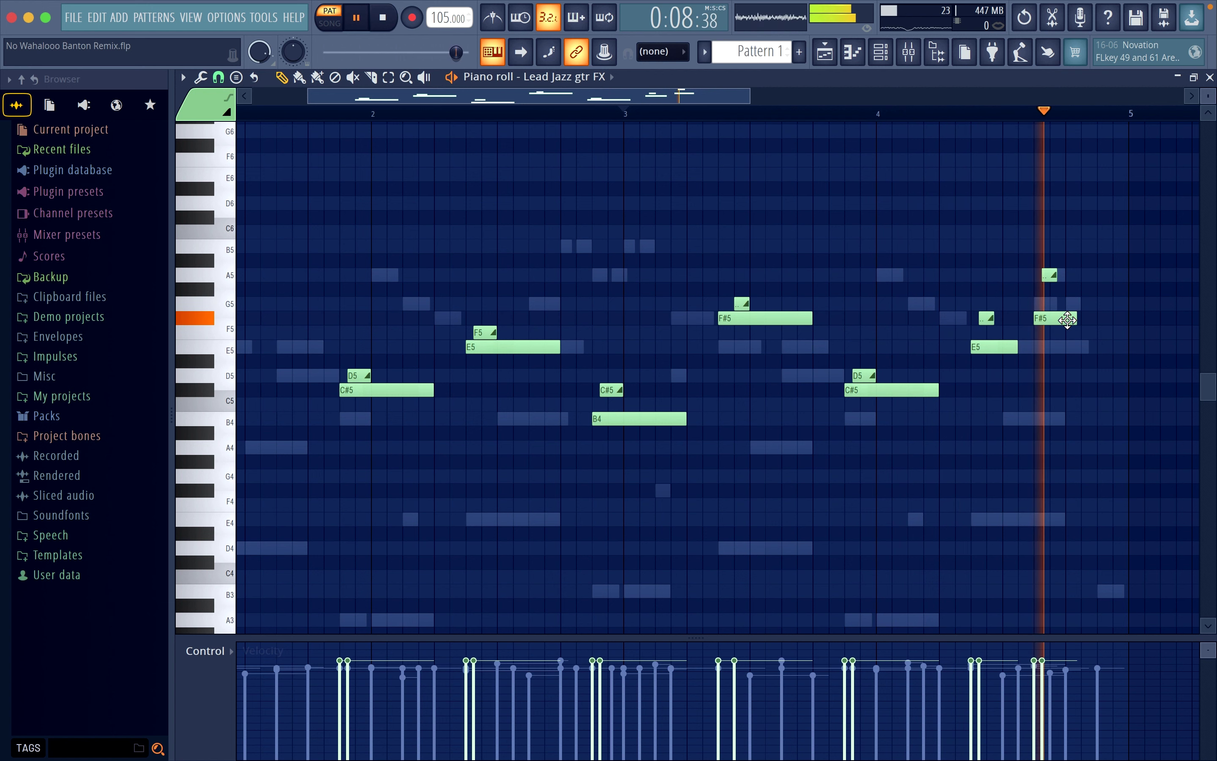
pyautogui.press('space')
# Step: Copy the B4 from bar 2 and the F#5 from bar 3, with their slide notes, two bars later
pyautogui.click(394, 114)
pyautogui.scroll(-2, 394, 114)
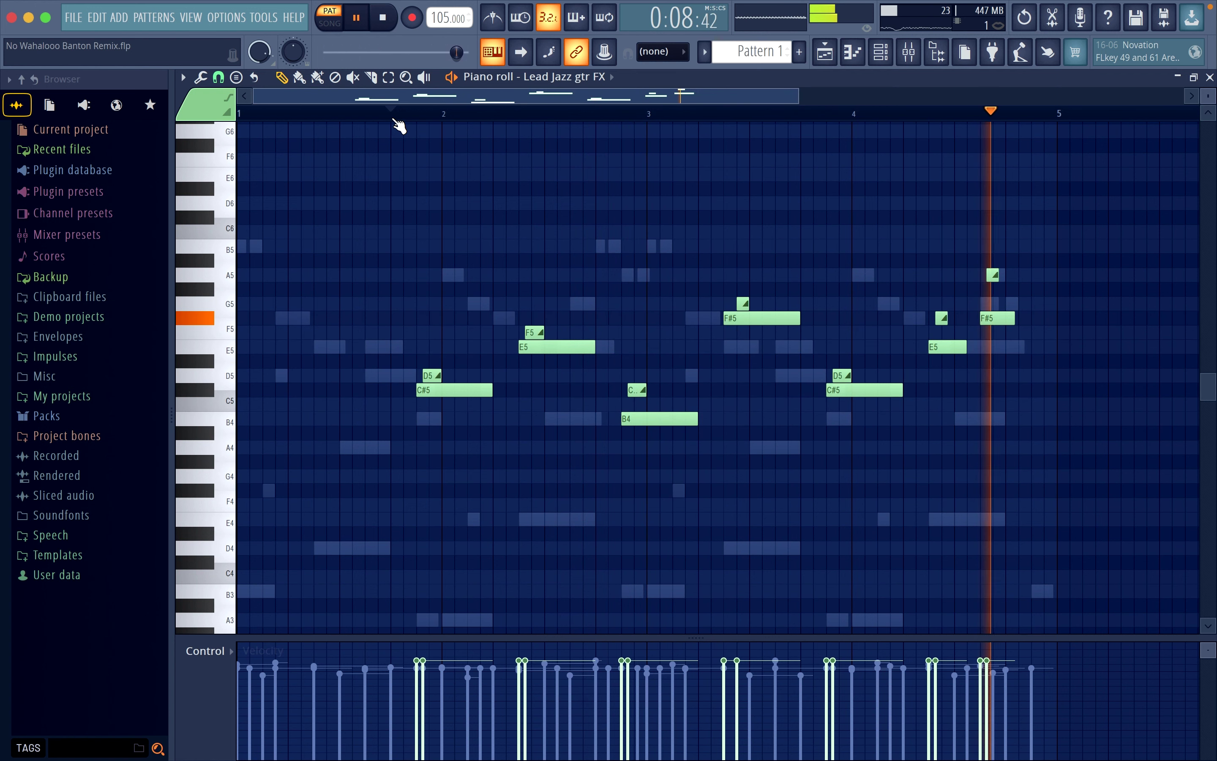
pyautogui.press('space')
pyautogui.moveTo(628, 453); pyautogui.dragTo(780, 280)
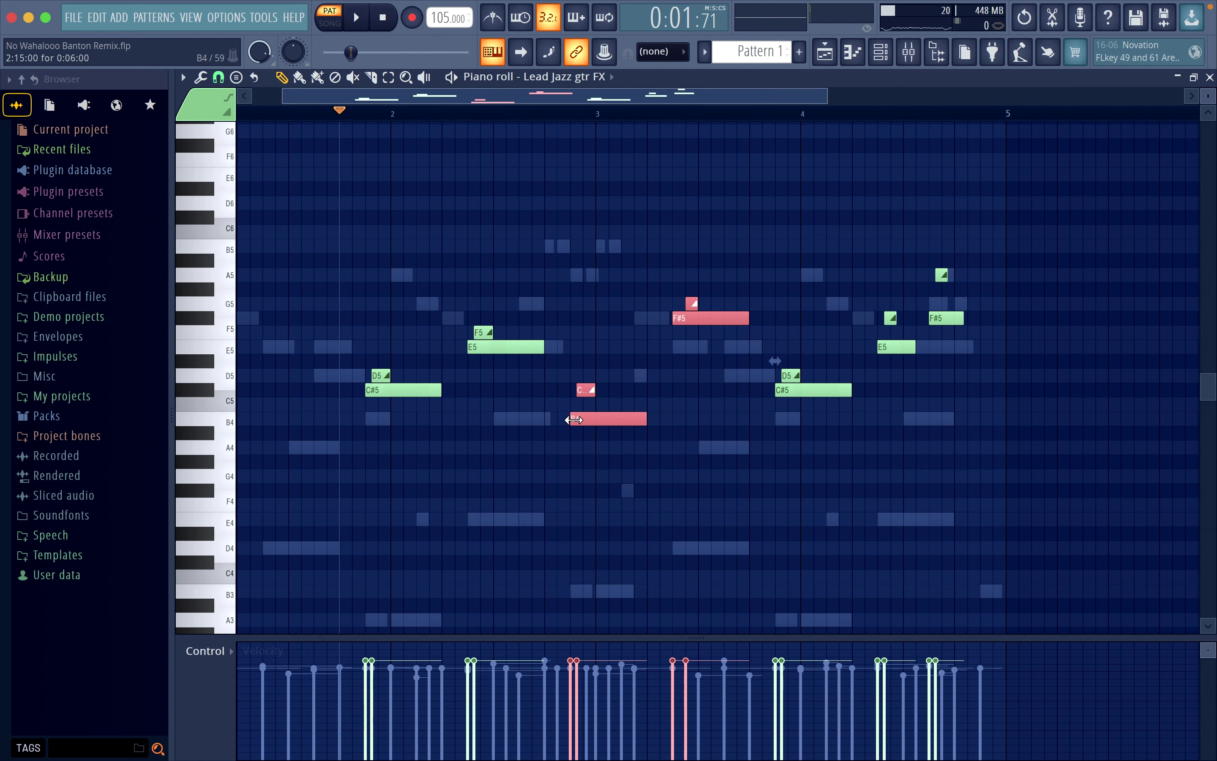
pyautogui.moveTo(590, 422); pyautogui.dragTo(1001, 438)
pyautogui.press('space')
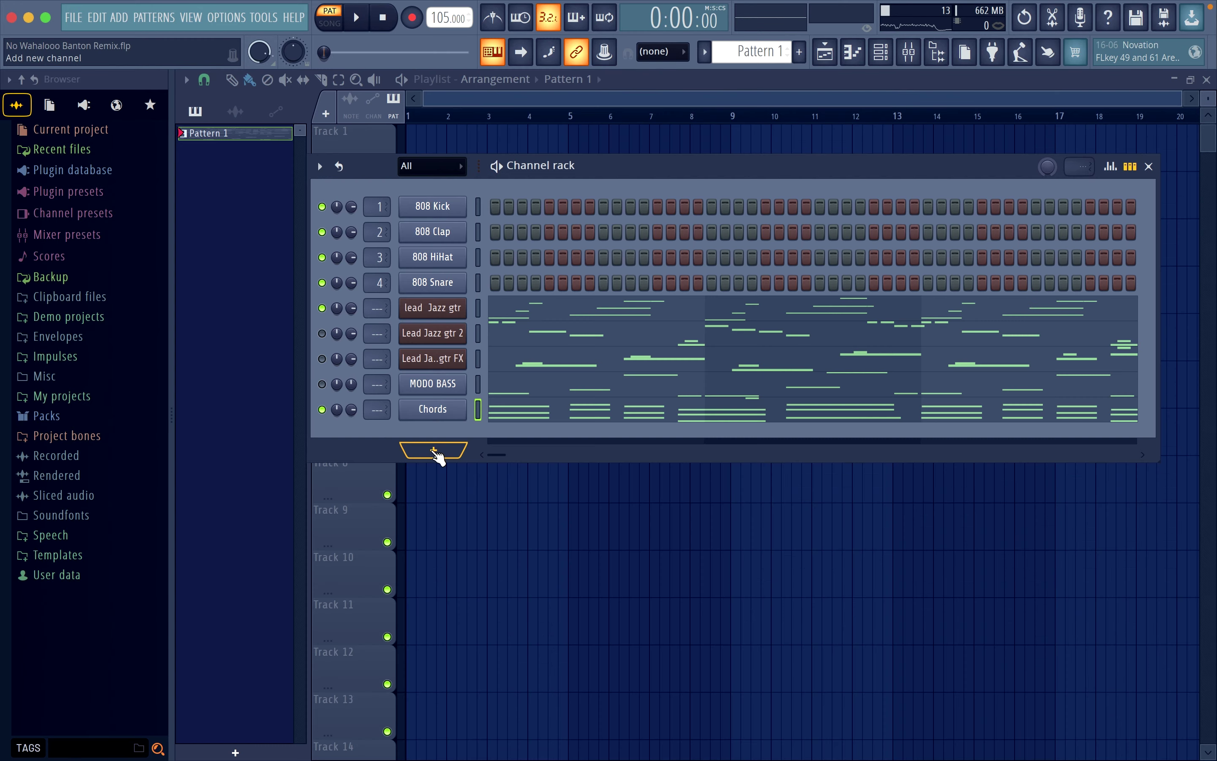
# Step: Add the VST version of Purity as a new channel and switch it to Celesta from the Bell & Perc category
pyautogui.click(434, 452)
pyautogui.click(482, 37)
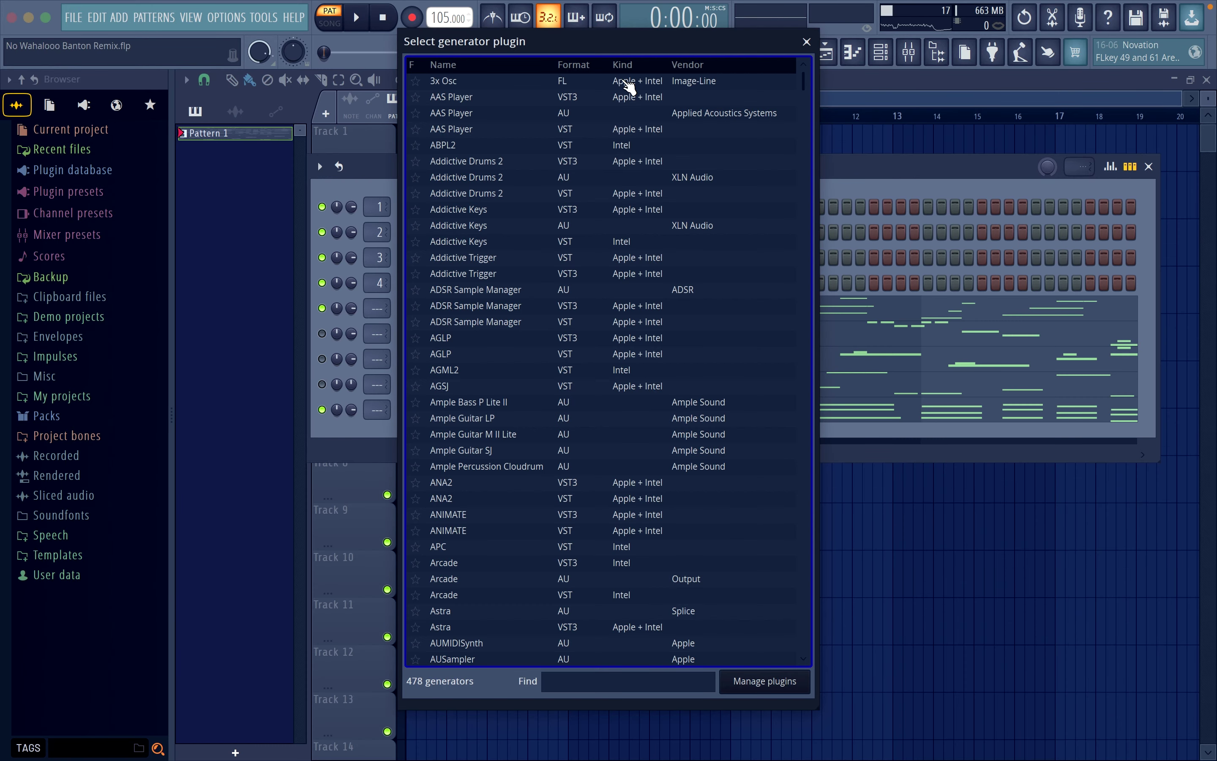
pyautogui.write('purity')
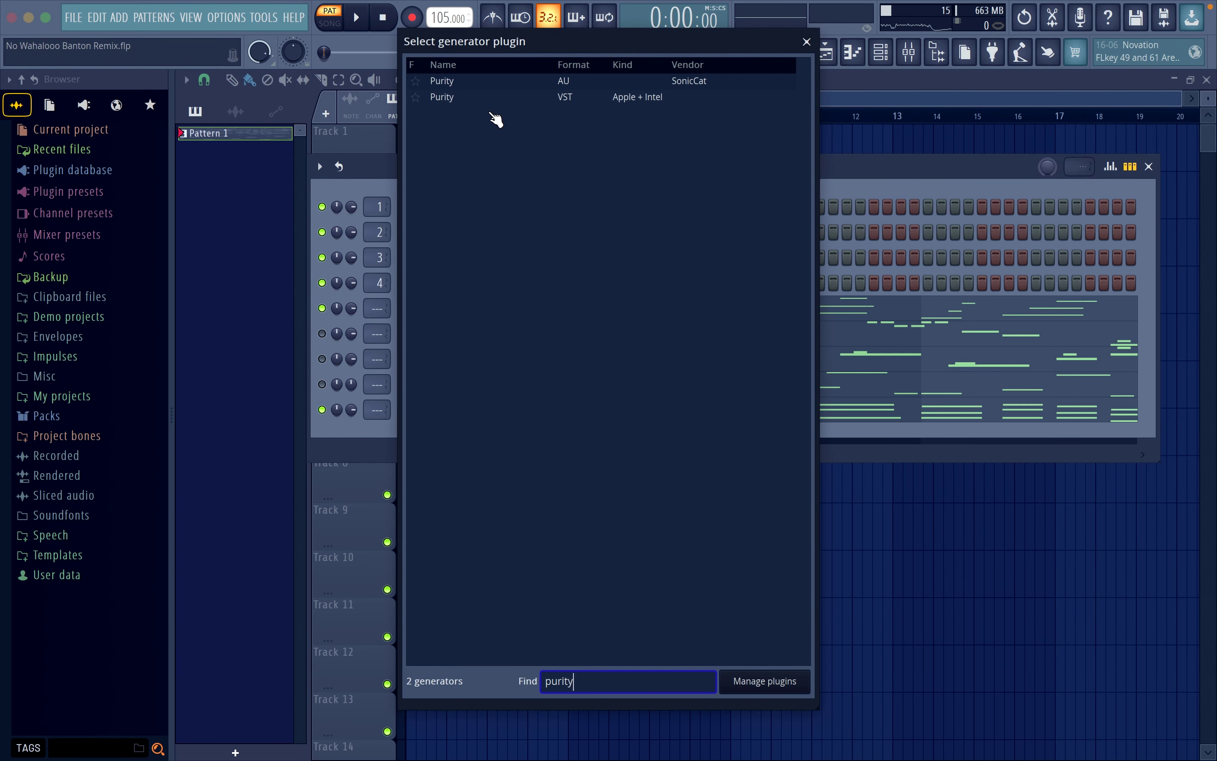
pyautogui.doubleClick(490, 101)
pyautogui.click(600, 92)
pyautogui.click(660, 160)
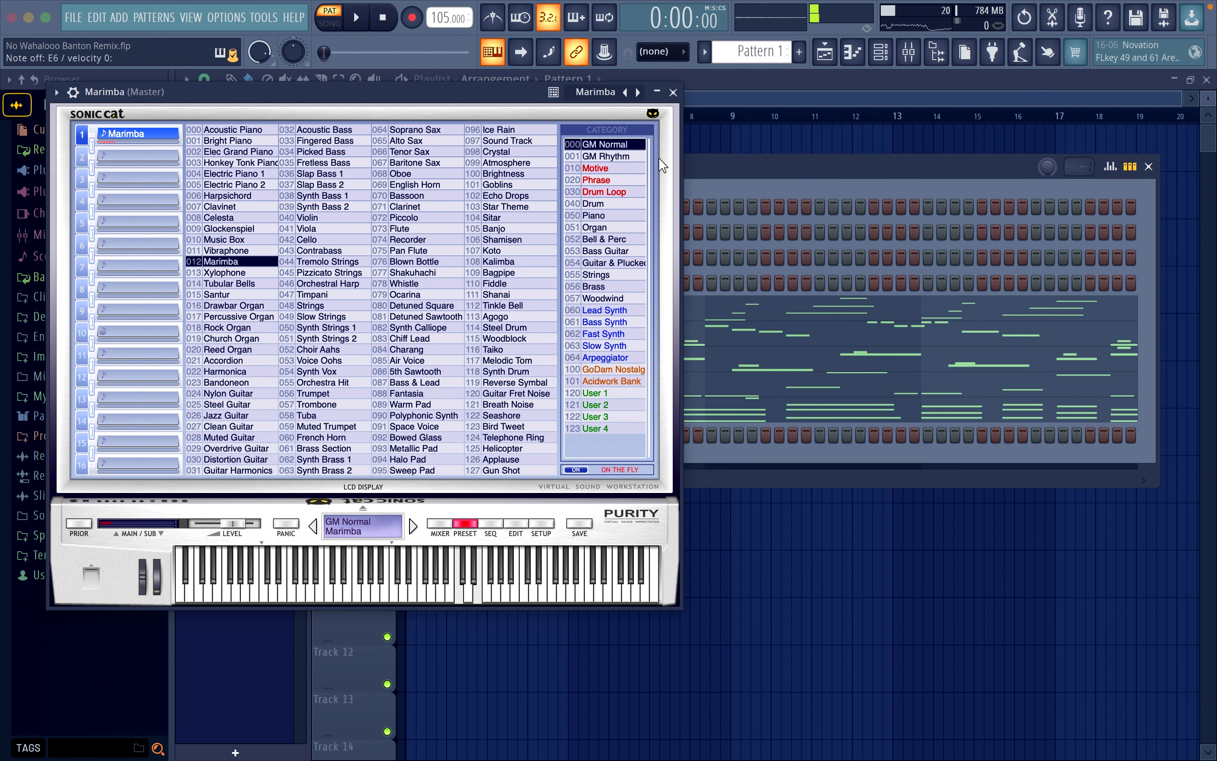
pyautogui.click(608, 240)
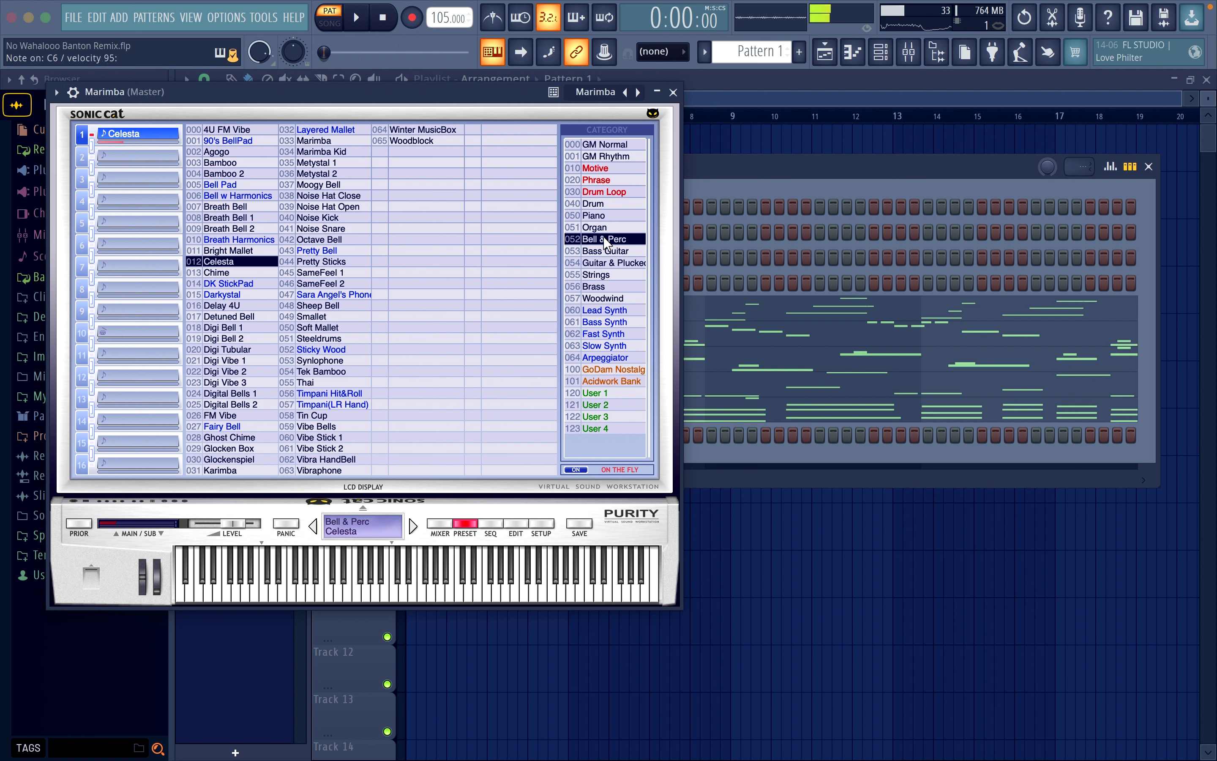
# Step: Close Purity, rename its channel to "Bells" and mute the lead Jazz gtr channel during playback
pyautogui.click(673, 93)
pyautogui.press('F2')
pyautogui.write('Bells')
pyautogui.click(454, 456)
pyautogui.press('space')
pyautogui.click(323, 308)
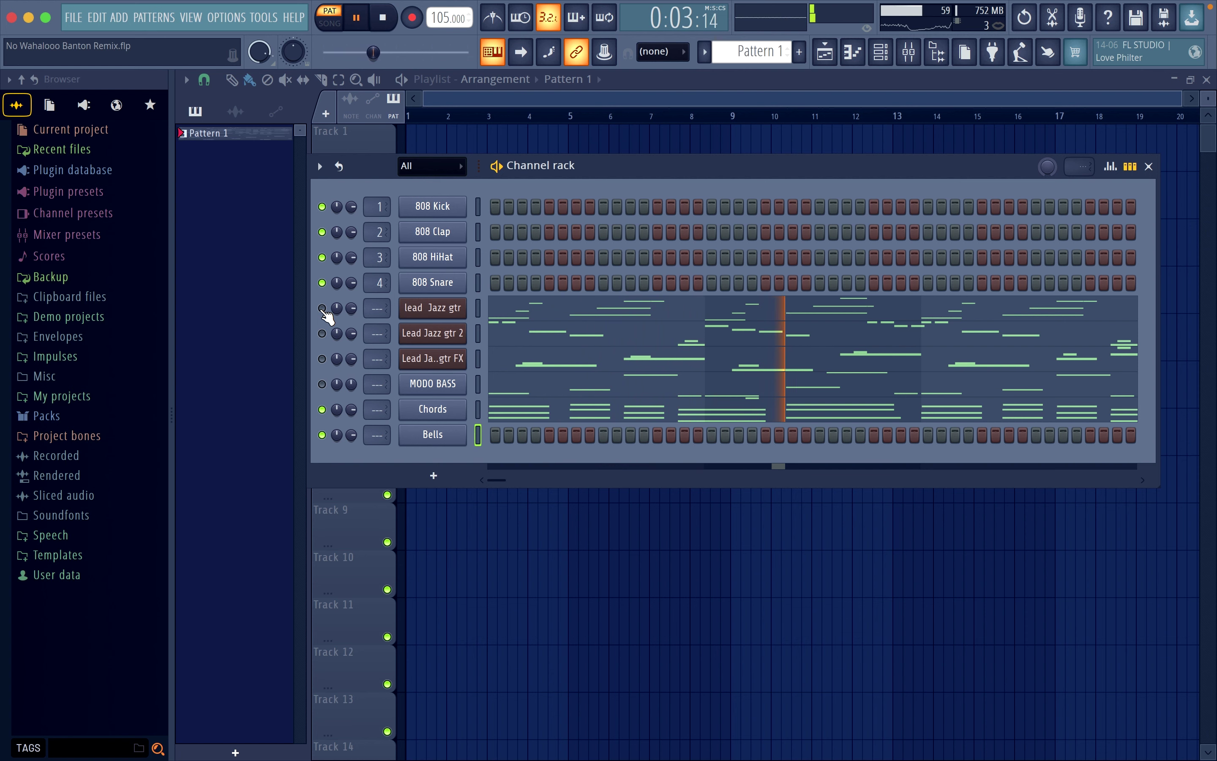
# Step: Open the Bells piano roll and place a short F#4, B4 and D5 chord at the start of bar 1
pyautogui.rightClick(436, 435)
pyautogui.click(492, 429)
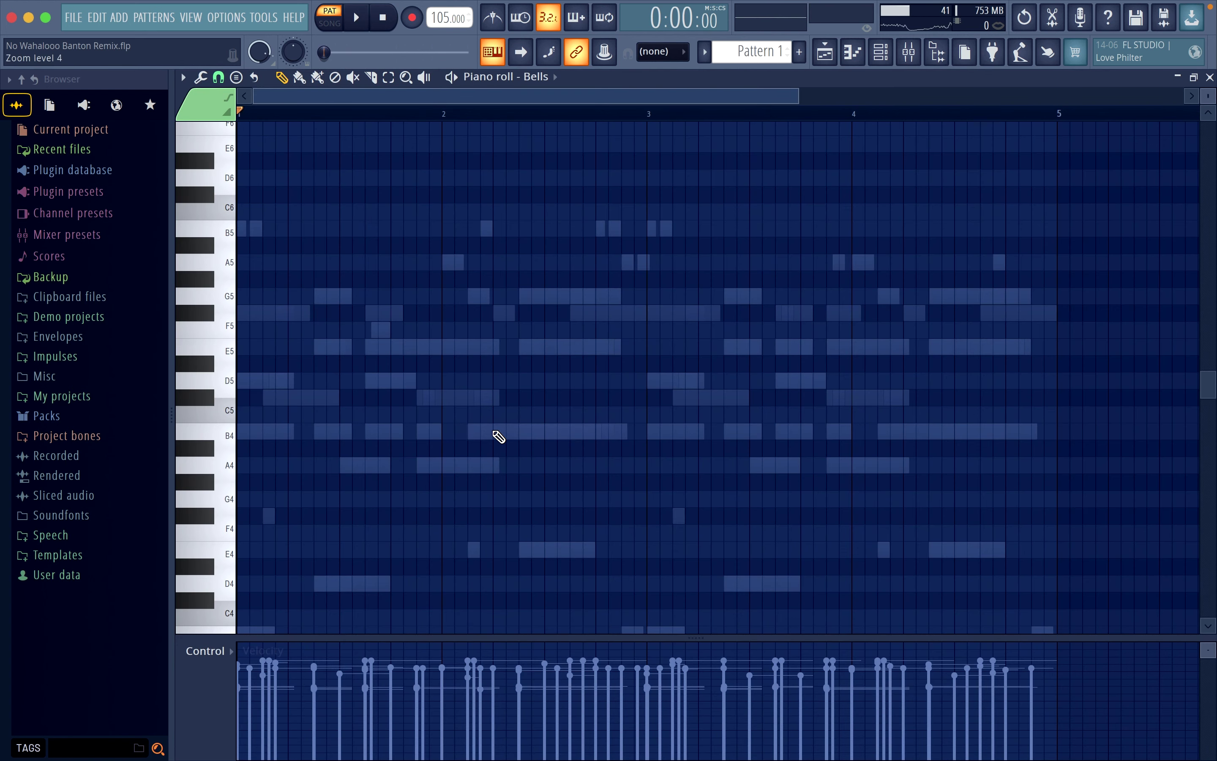
pyautogui.click(245, 415)
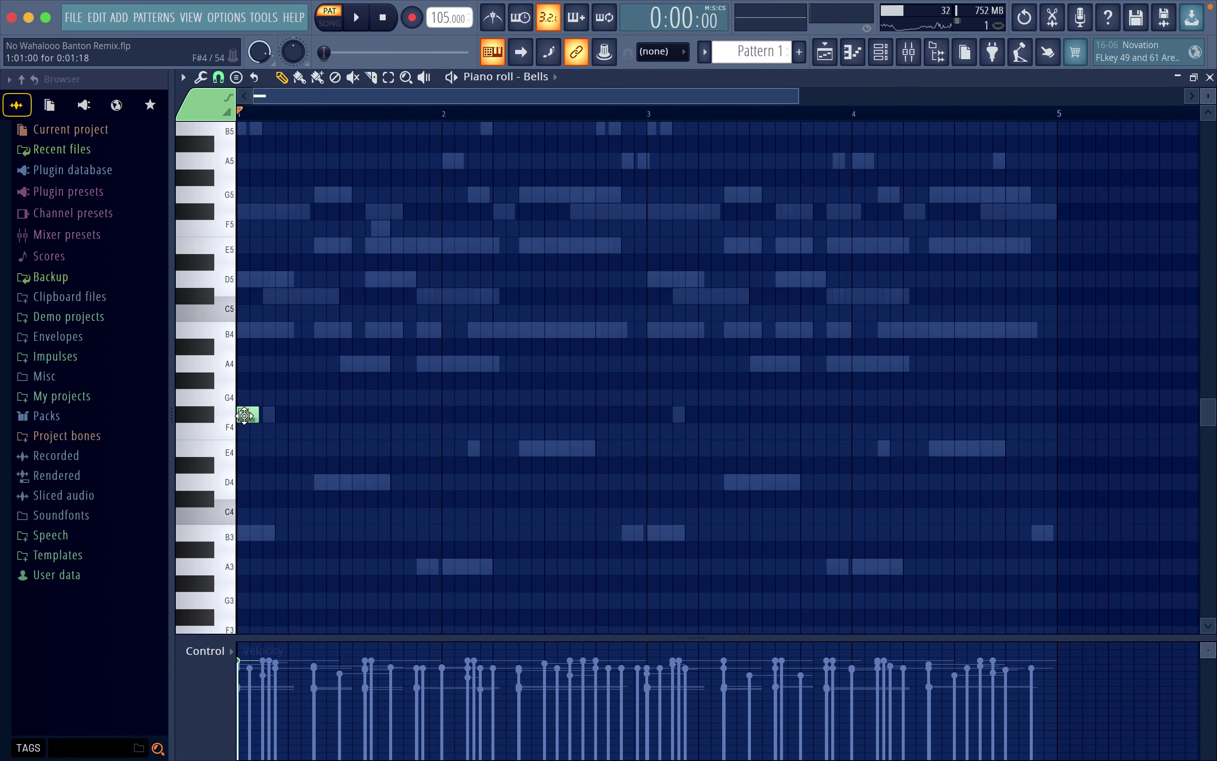
pyautogui.click(245, 330)
# Step: Place an A4, D5 and F#5 chord in the second half of bar 1 and slightly lengthen both chords
pyautogui.click(376, 211)
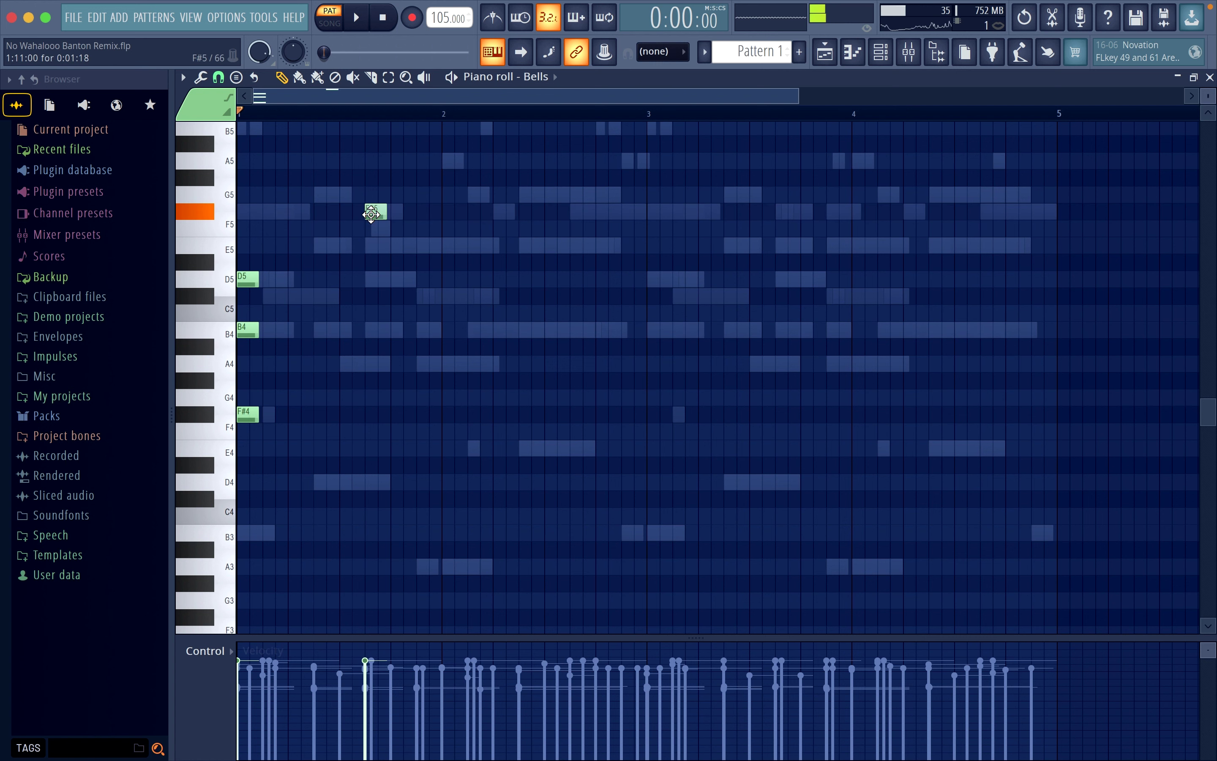
pyautogui.click(376, 278)
pyautogui.click(375, 363)
pyautogui.moveTo(259, 328); pyautogui.dragTo(262, 328)
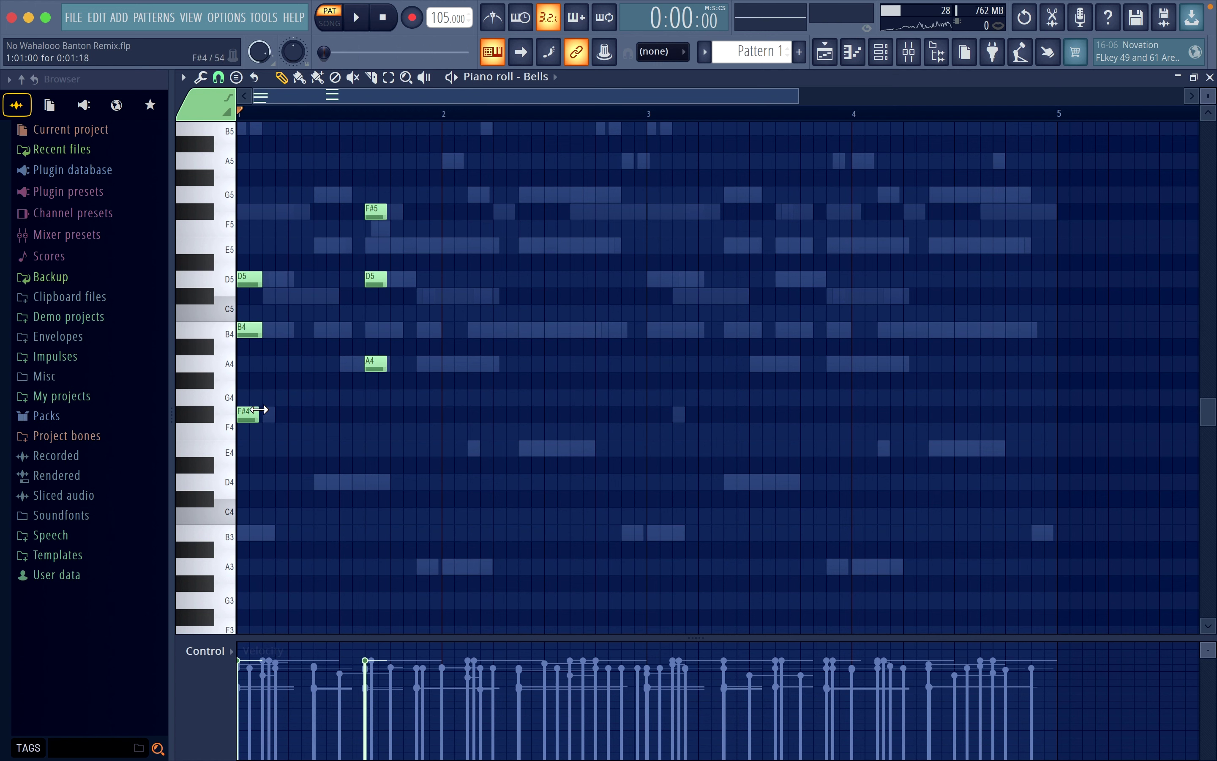
pyautogui.moveTo(259, 414); pyautogui.dragTo(262, 414)
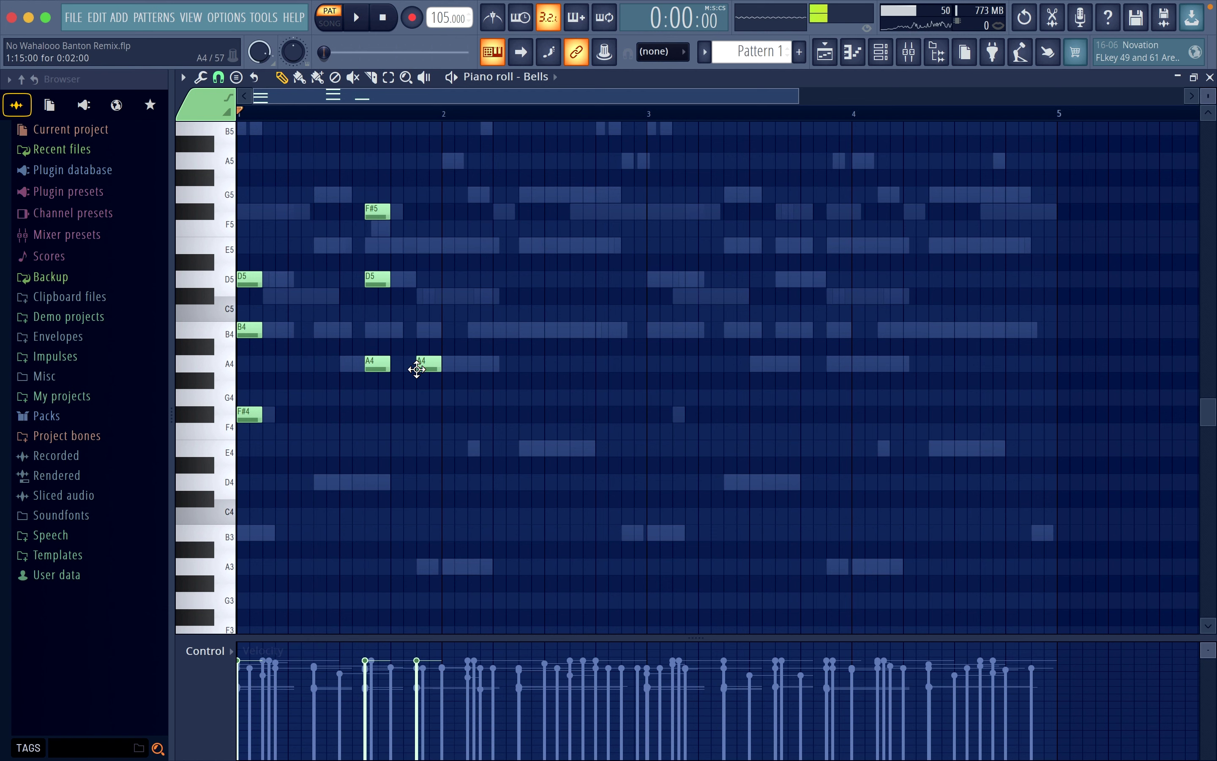
# Step: Try a short A4, C#5 and E5 chord near the end of bar 1, playing the pattern to check it
pyautogui.click(428, 295)
pyautogui.press('space')
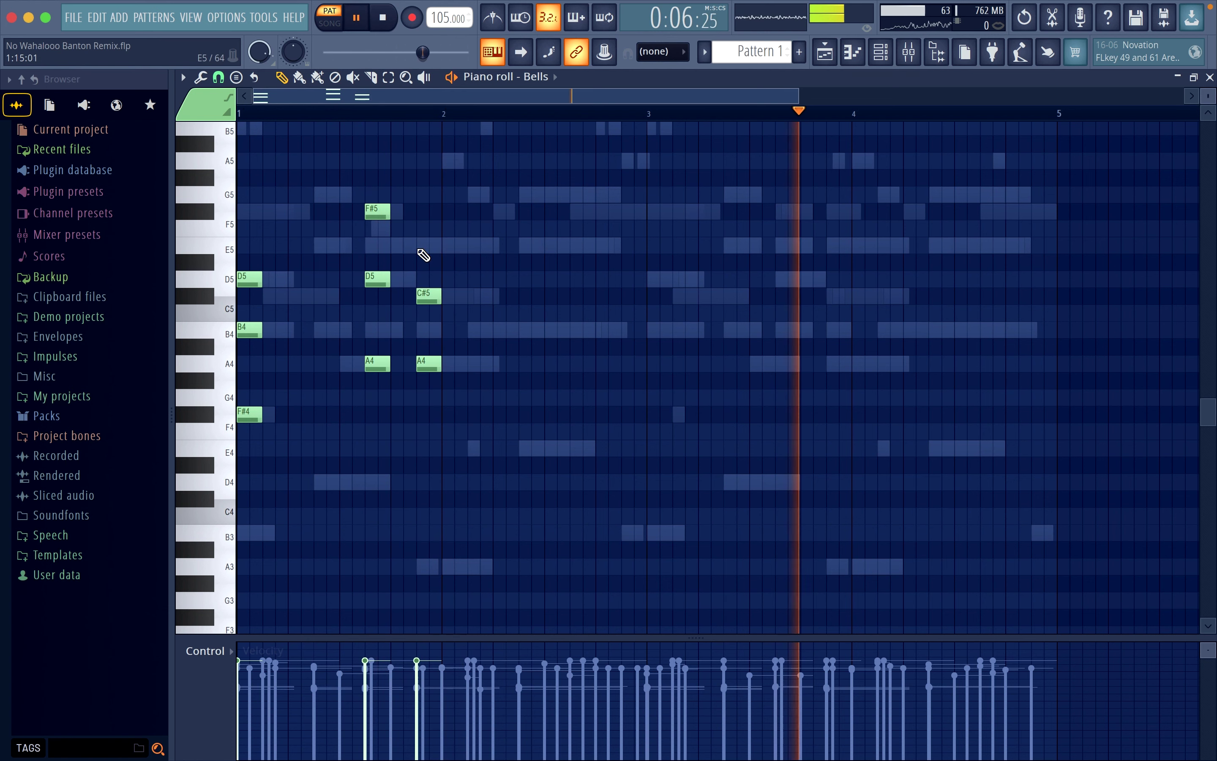
pyautogui.click(423, 247)
pyautogui.press('space')
# Step: Shorten the remaining chords to one step, move the second chord earlier to step 7 of bar 1, and delete the third chord
pyautogui.scroll(2, 279, 267)
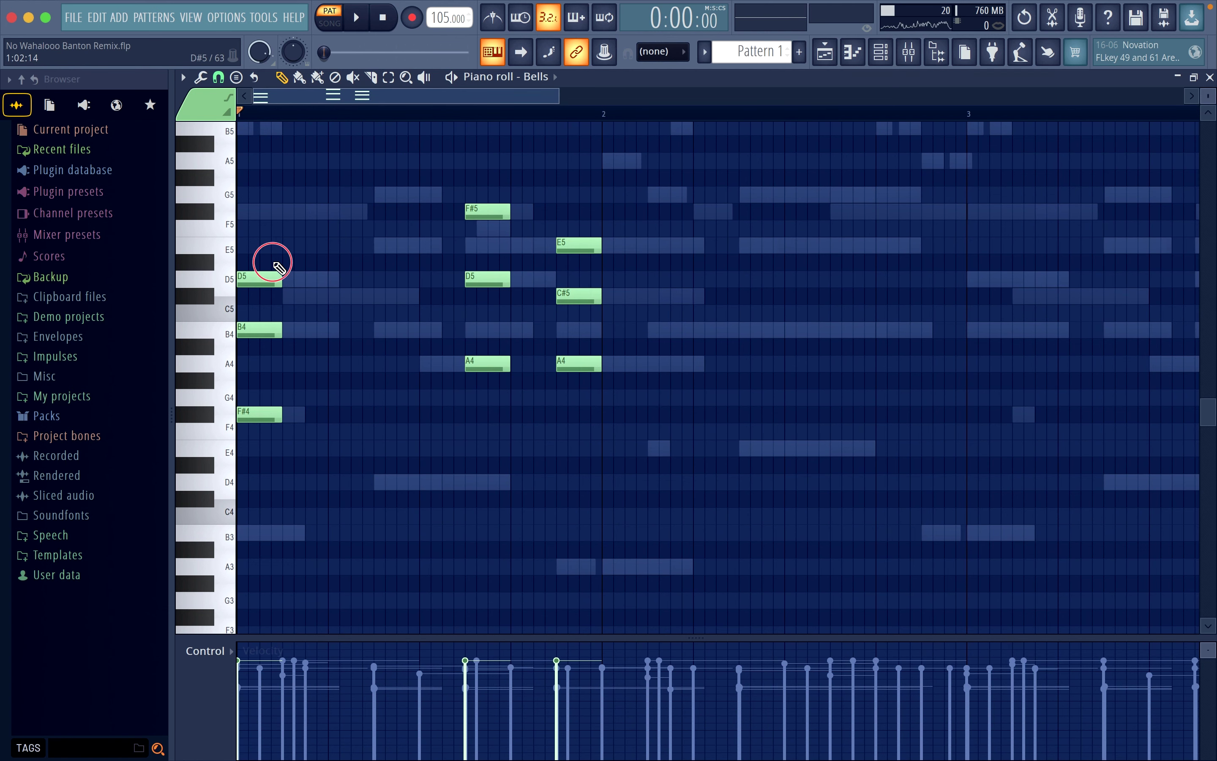
pyautogui.moveTo(273, 264); pyautogui.dragTo(302, 503)
pyautogui.moveTo(256, 418); pyautogui.dragTo(262, 418)
pyautogui.moveTo(472, 191); pyautogui.dragTo(490, 422)
pyautogui.moveTo(484, 363); pyautogui.dragTo(396, 362)
pyautogui.rightClick(577, 244)
pyautogui.rightClick(575, 359)
# Step: Try the second chord of bar 1 with C#5 and G5 instead of D5 and F#5, and play it back
pyautogui.moveTo(382, 281); pyautogui.dragTo(392, 290)
pyautogui.moveTo(383, 212); pyautogui.dragTo(383, 195)
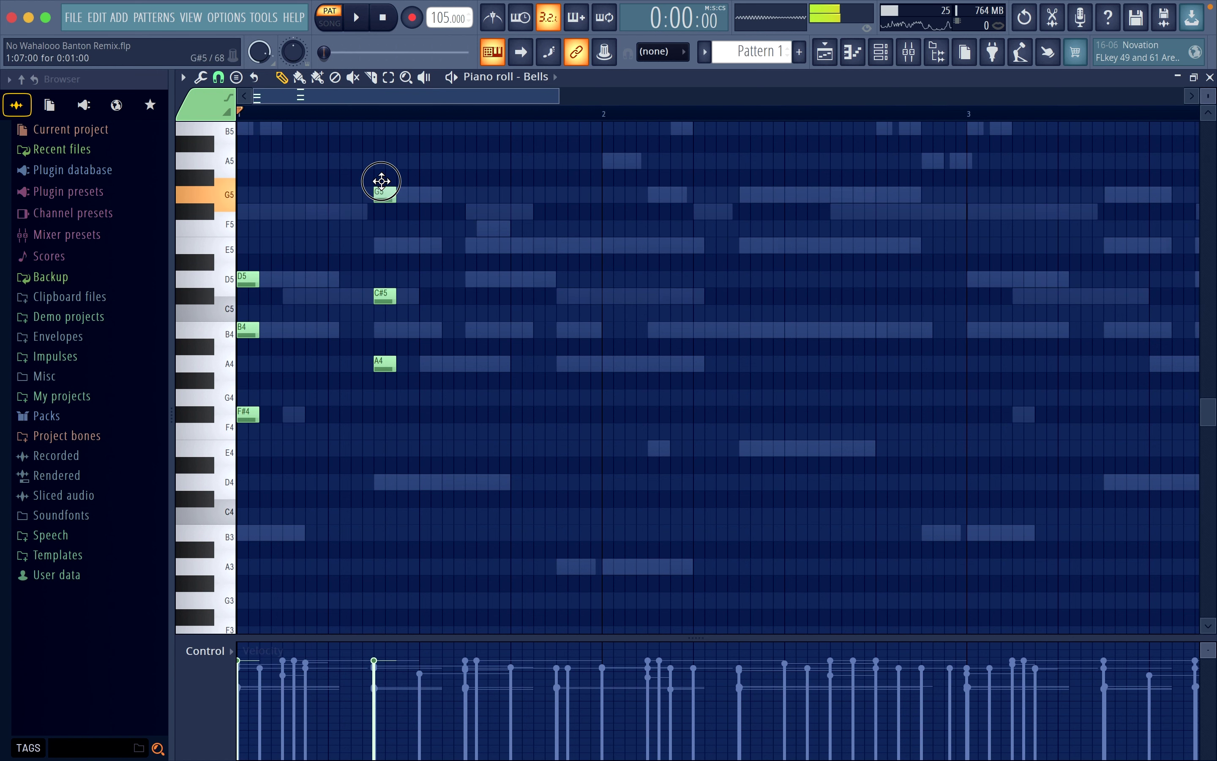
pyautogui.press('space')
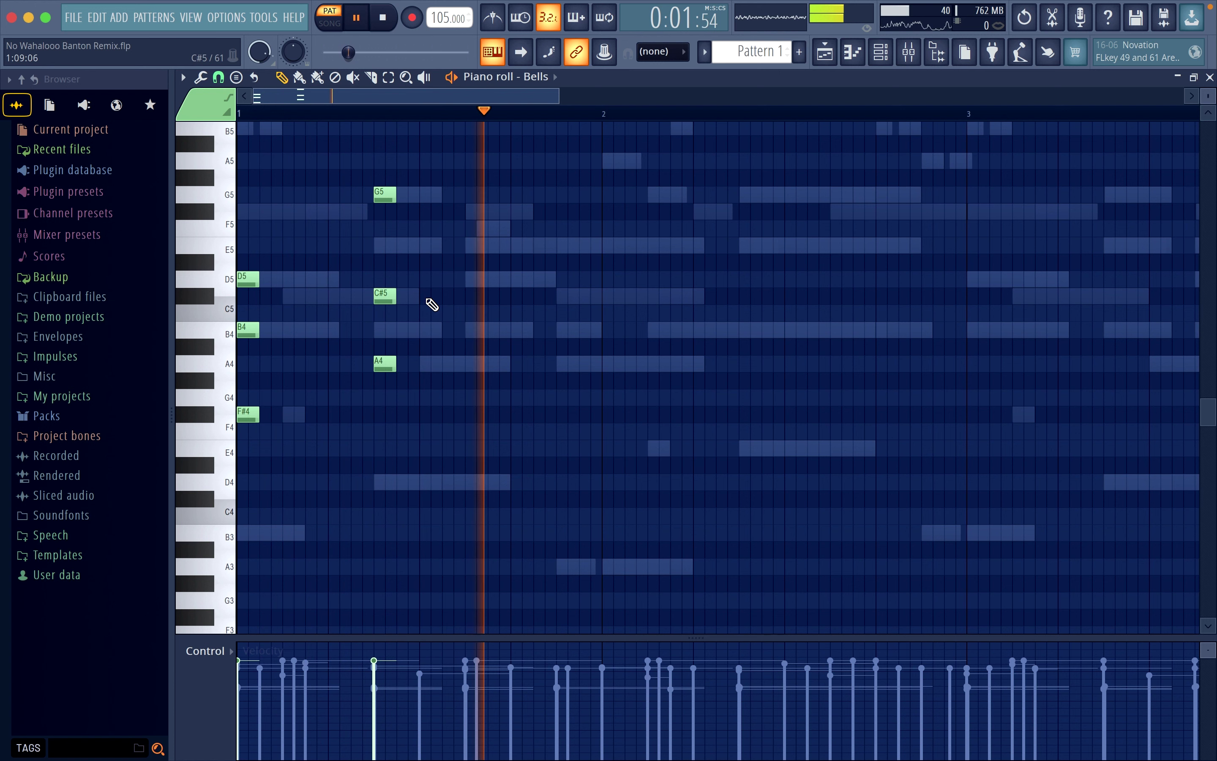
pyautogui.press('space')
# Step: Place a short E4, A4 and C#5 chord at the start of bar 2 and play the pattern
pyautogui.click(611, 452)
pyautogui.click(602, 366)
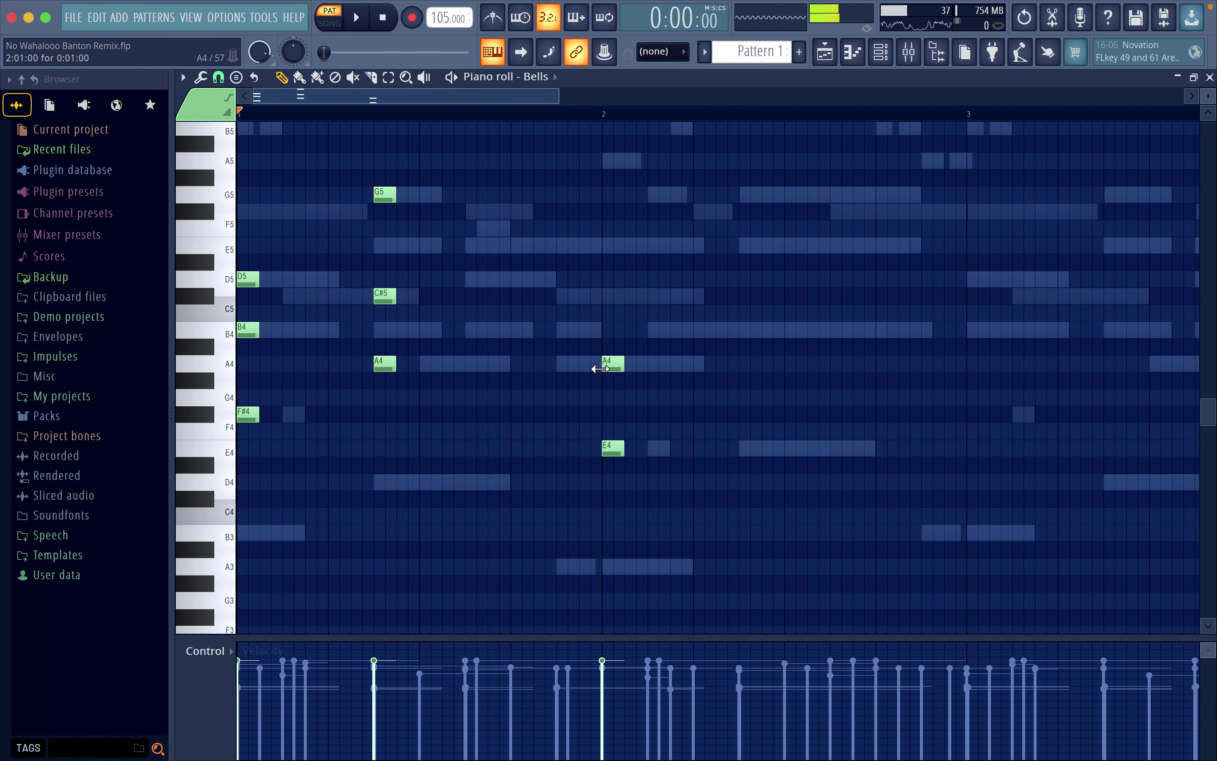
pyautogui.click(610, 297)
pyautogui.press('space')
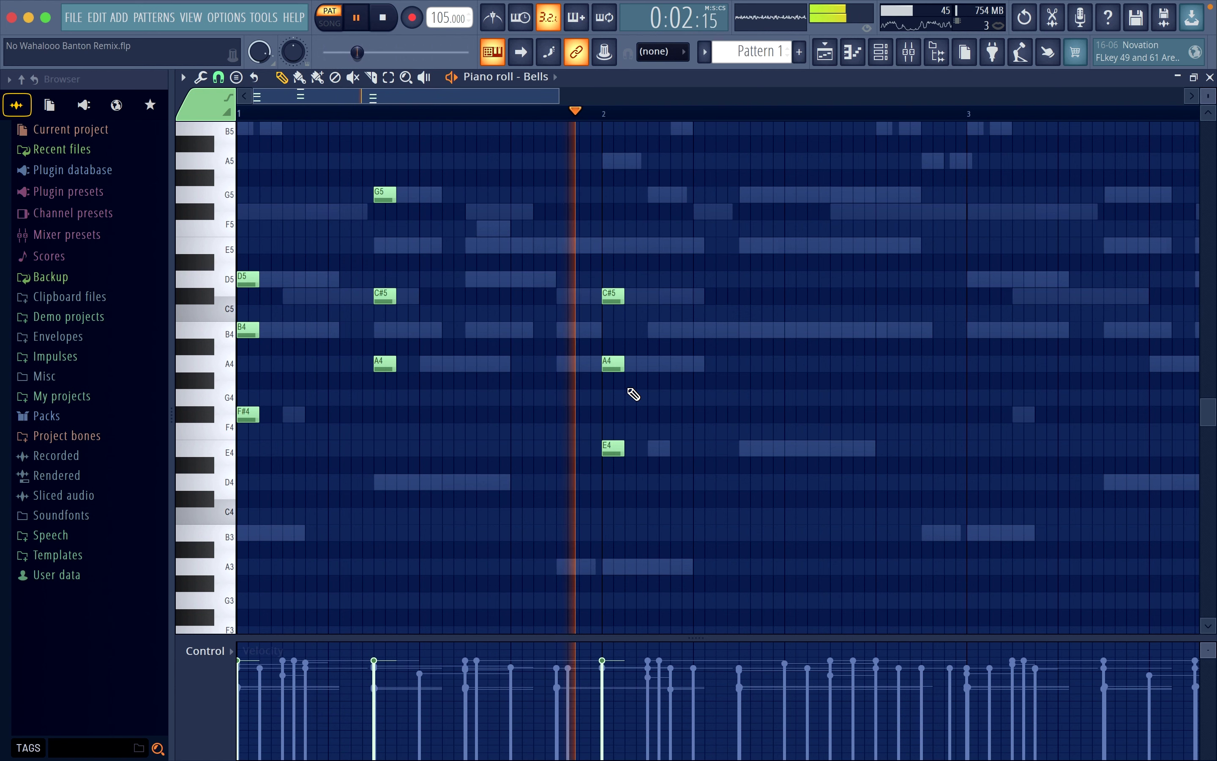
pyautogui.press('space')
# Step: Place a short B4, E5 and G5 chord at step 7 of bar 2 and play the pattern
pyautogui.click(740, 331)
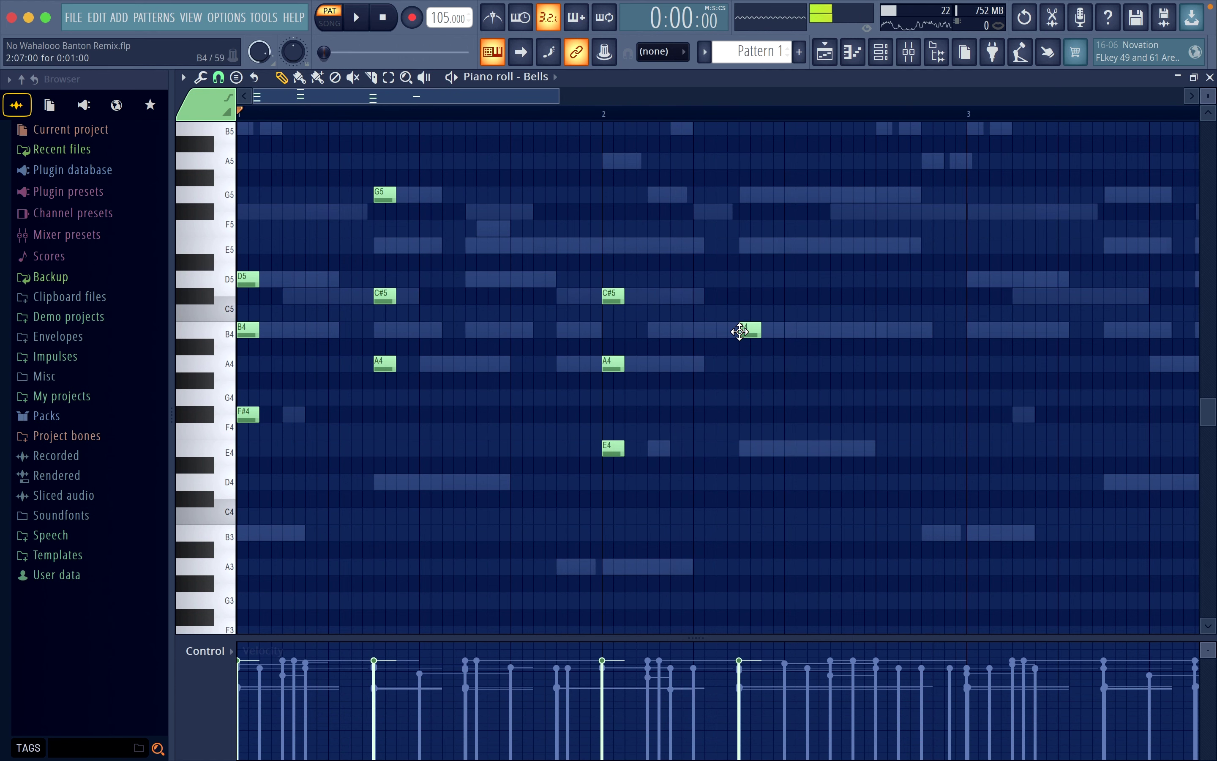
pyautogui.click(748, 194)
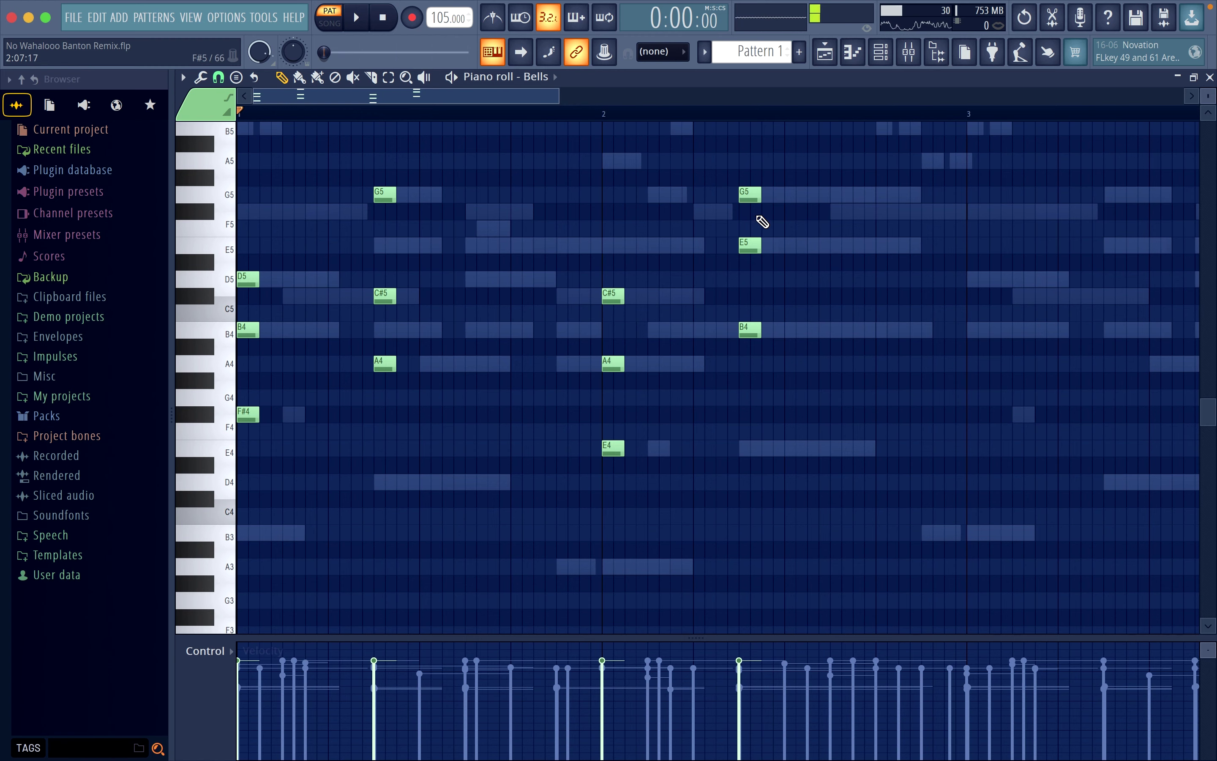
pyautogui.press('space')
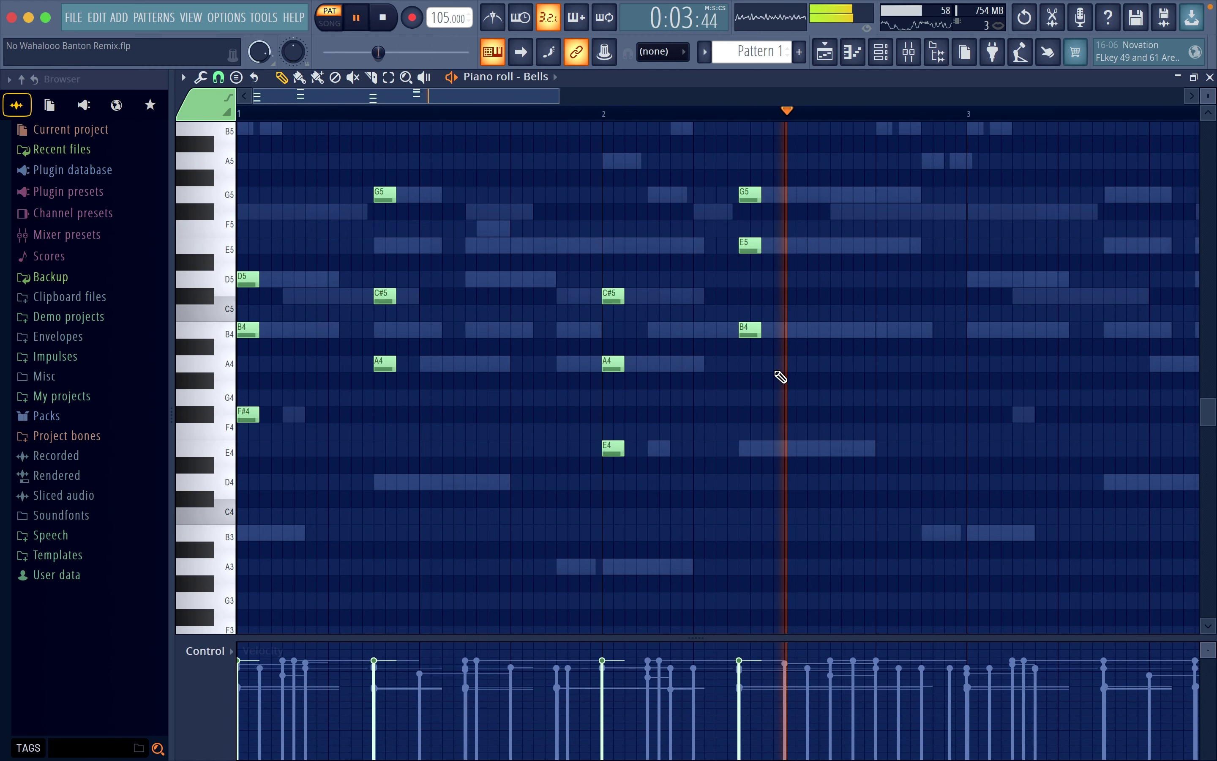
pyautogui.press('space')
# Step: Lower the second chord's G5 to F#5 and raise its C#5 to D5, keeping them on step 7, and play it back
pyautogui.scroll(3, 383, 355)
pyautogui.moveTo(383, 354); pyautogui.dragTo(384, 359)
pyautogui.moveTo(385, 442); pyautogui.dragTo(384, 425)
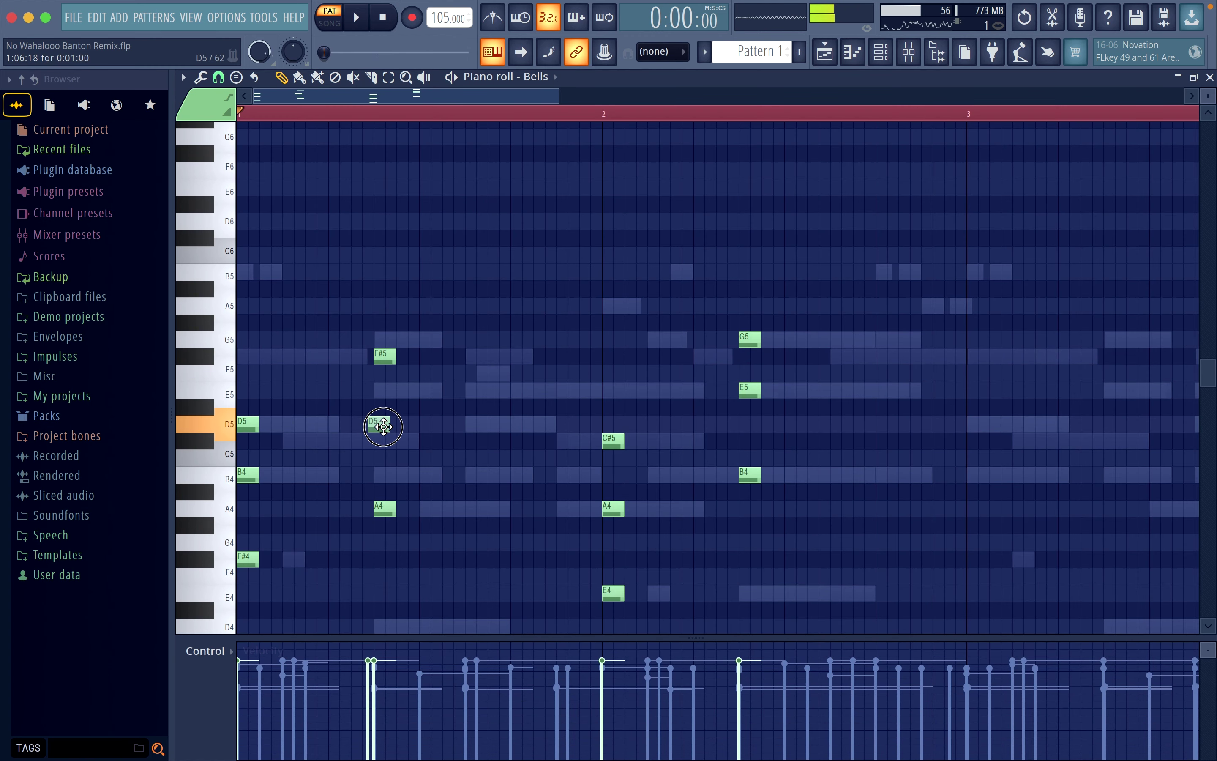
pyautogui.press('space')
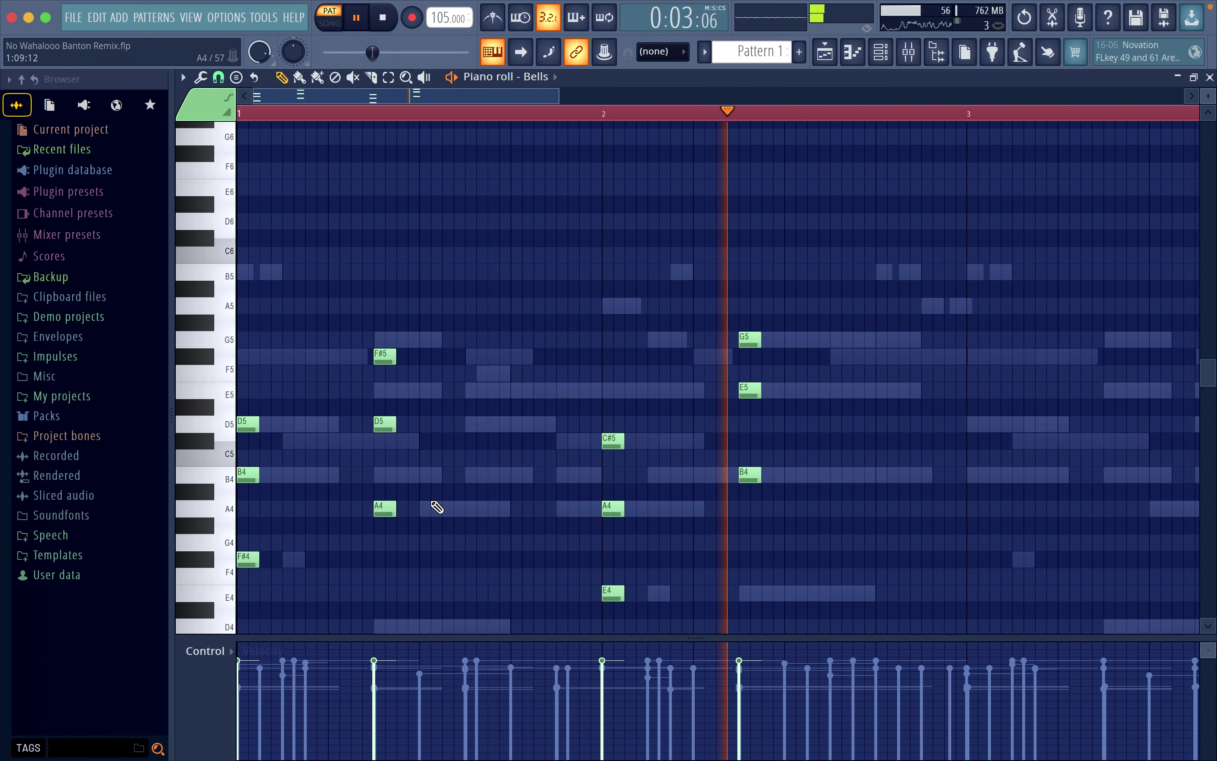
pyautogui.press('space')
# Step: Transpose all the Bells chords up one octave, duplicate them into bars 3 and 4, and play the result
pyautogui.hotkey('ctrl', 'Up')
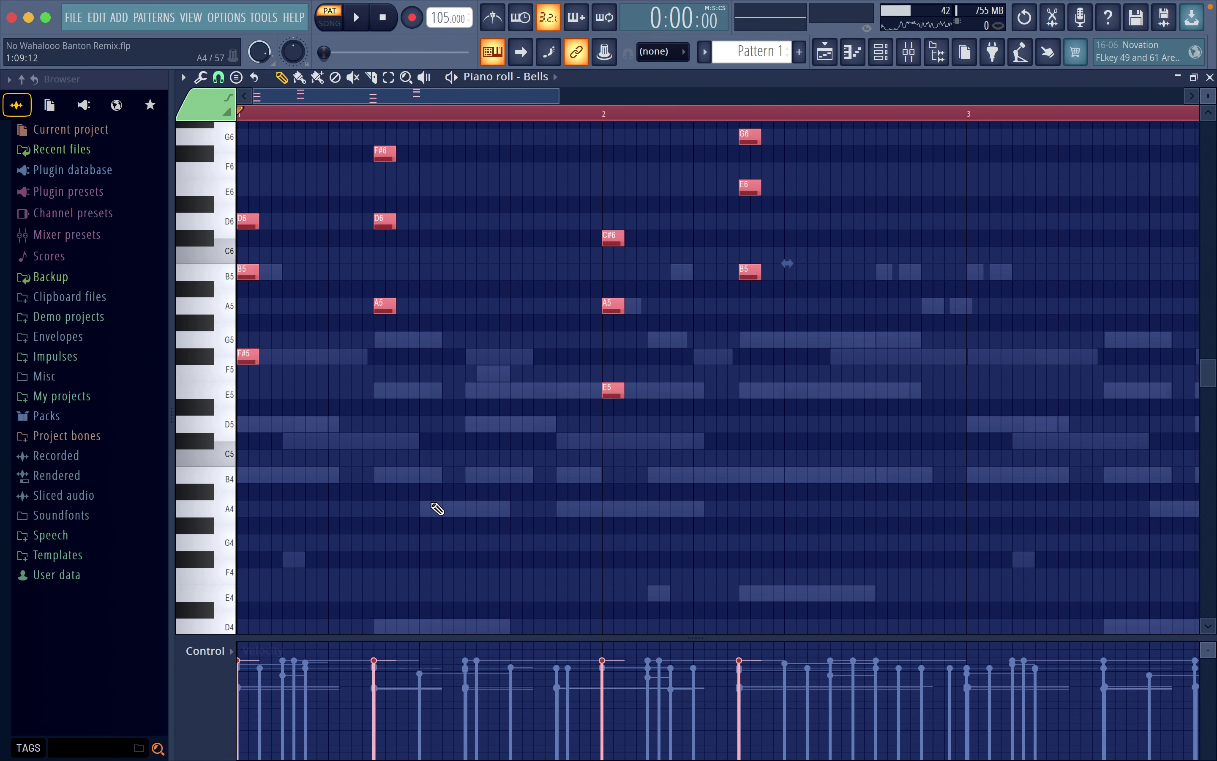
pyautogui.hotkey('ctrl', 'b')
pyautogui.press('space')
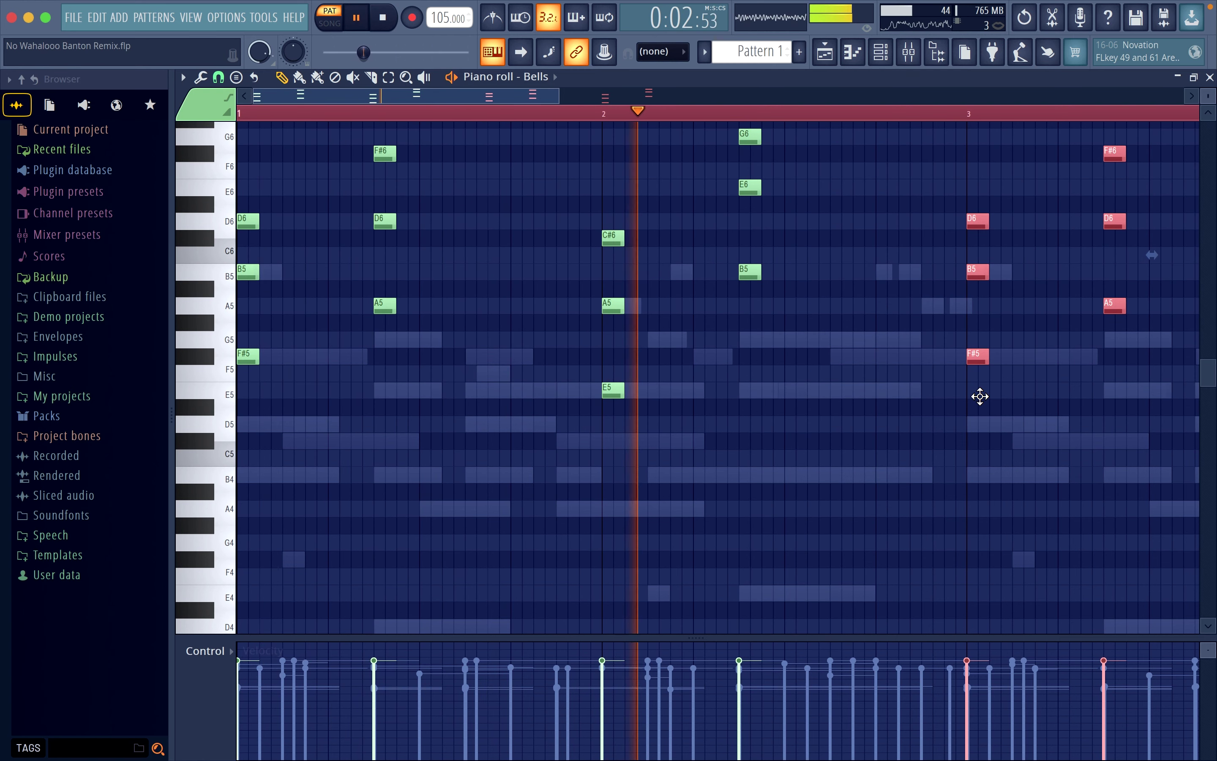
pyautogui.scroll(3, 1065, 462)
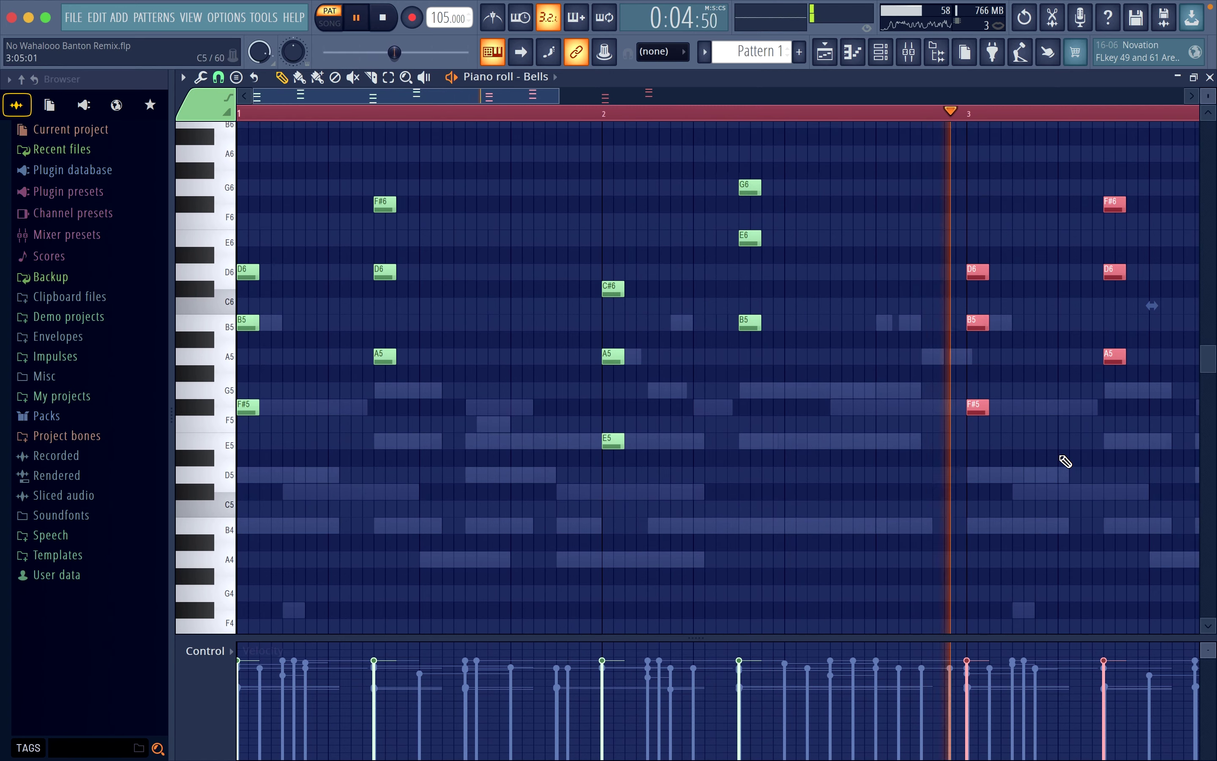
pyautogui.keyDown('super'); pyautogui.click(1065, 462); pyautogui.keyUp('super')
pyautogui.keyDown('super'); pyautogui.rightClick(1065, 462); pyautogui.keyUp('super')
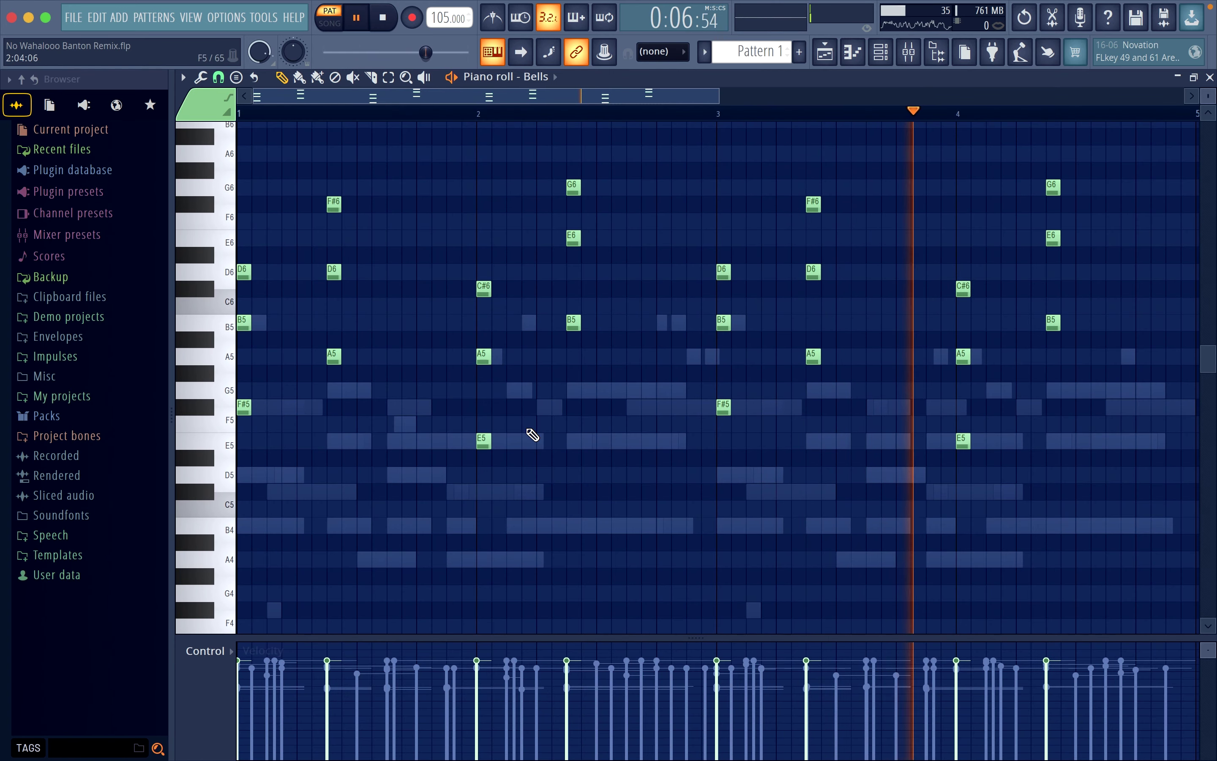
pyautogui.press('space')
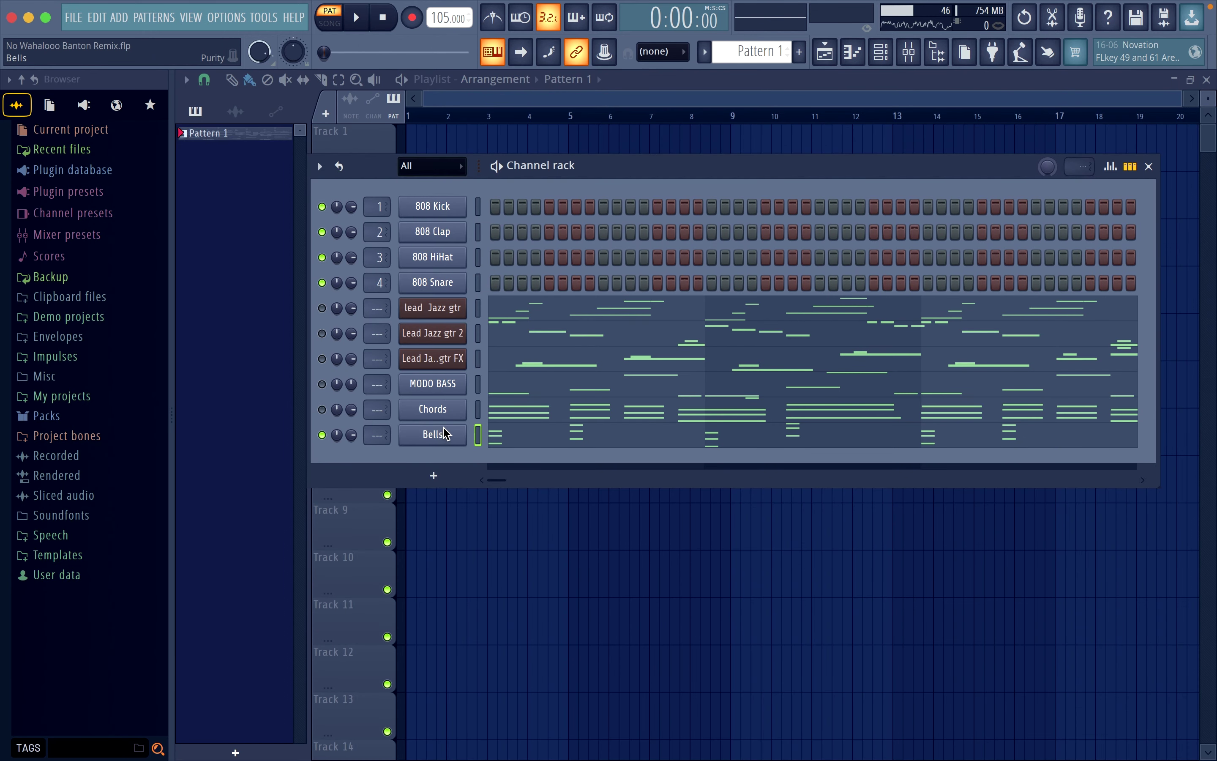
# Step: Lower the velocity of all the Bells notes with the level scaling tool
pyautogui.click(444, 434)
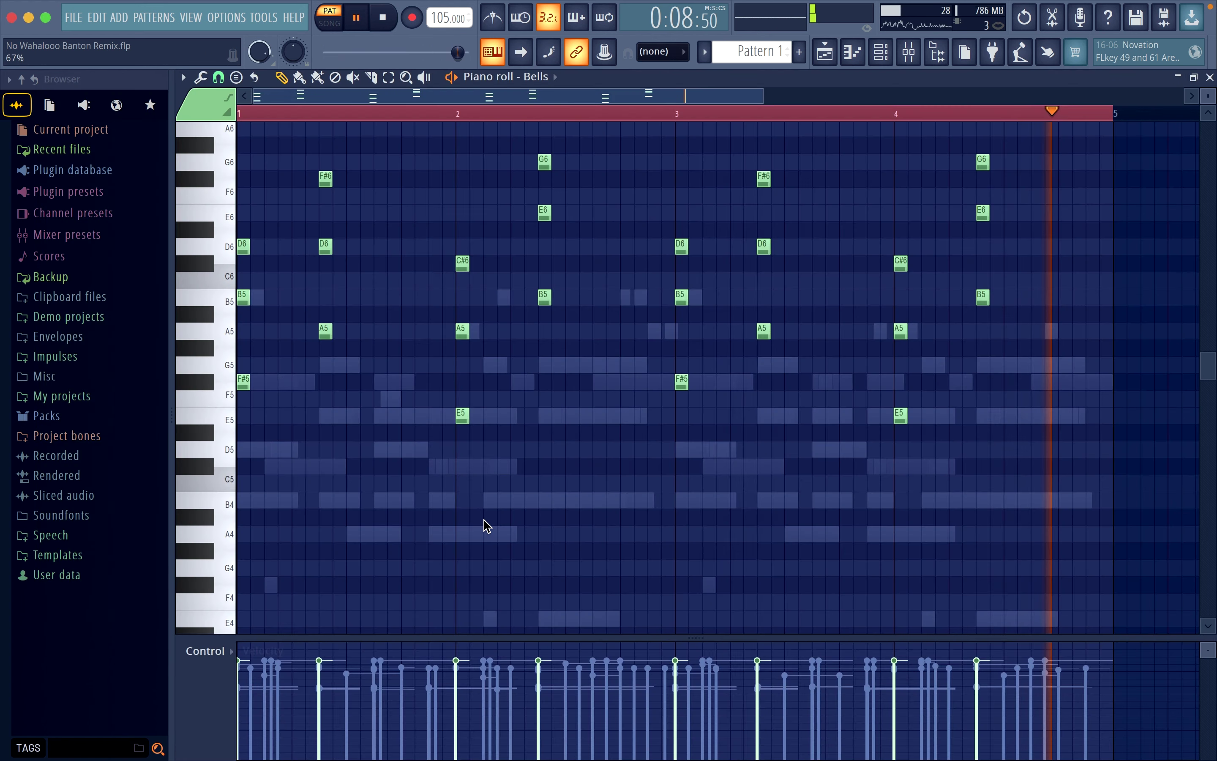
pyautogui.hotkey('alt', 'x')
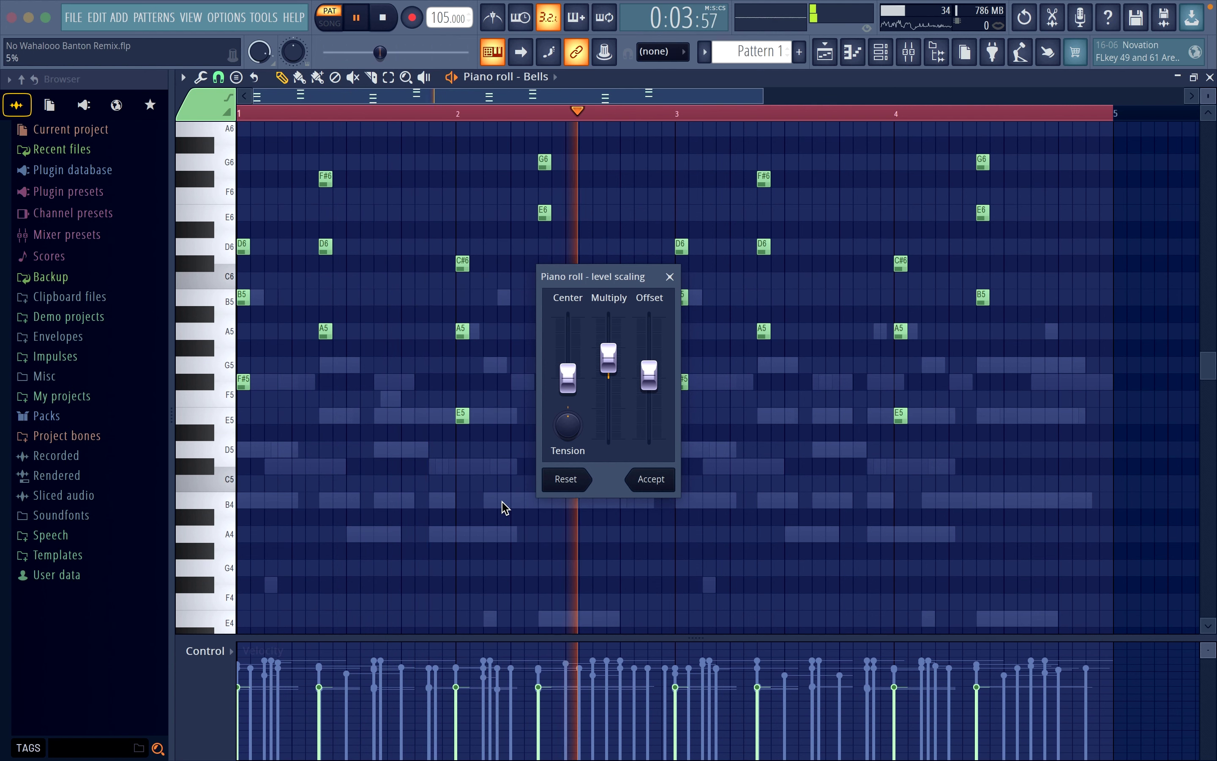
pyautogui.click(652, 479)
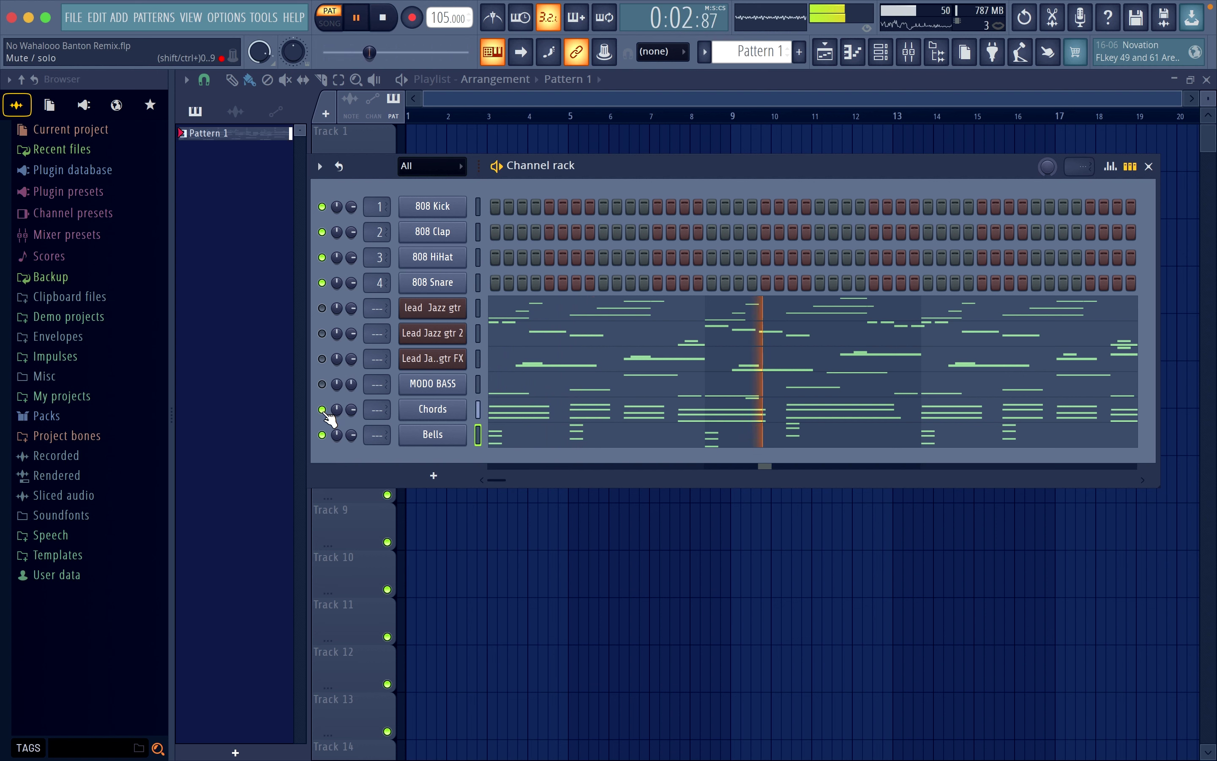
# Step: Mute the Chords and Lead Jazz gtr 2 channels and unmute the lead Jazz gtr channel
pyautogui.click(322, 409)
pyautogui.click(322, 308)
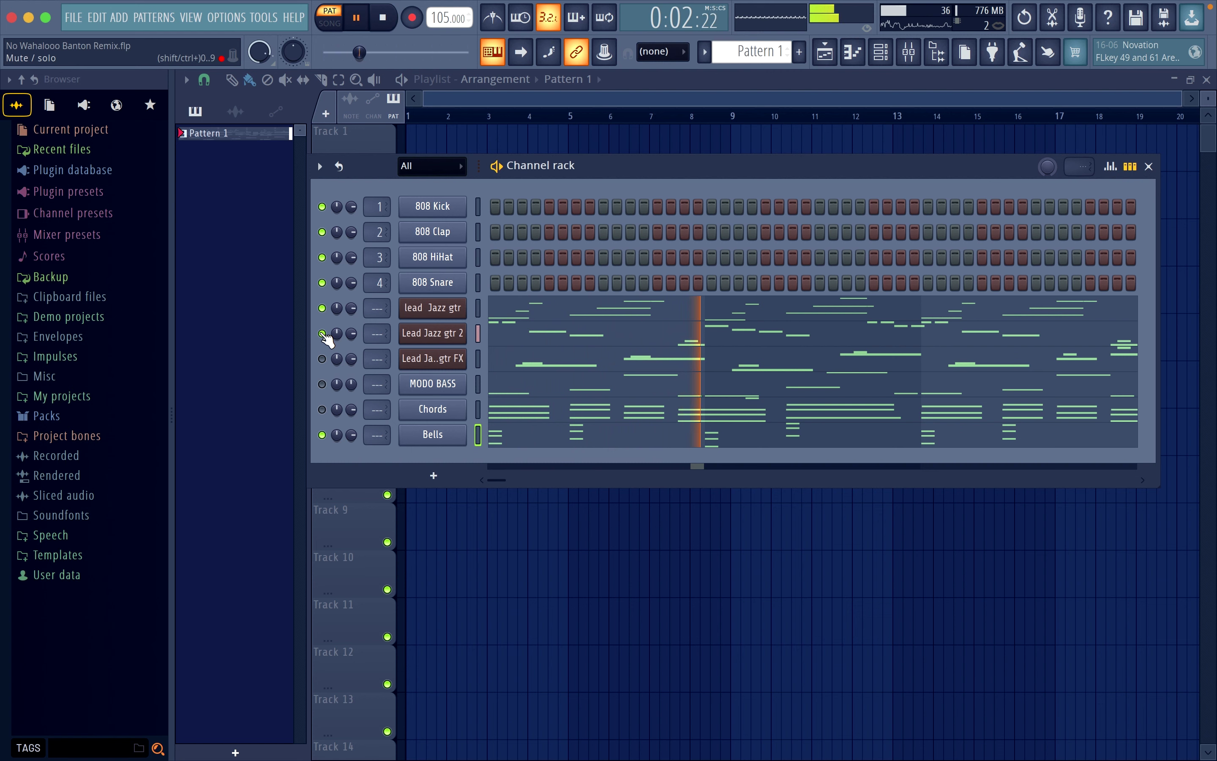
pyautogui.click(322, 333)
# Step: Add Xpand!2 as a new channel, load its "+11 The Big Horns" preset and close the plugin
pyautogui.click(434, 476)
pyautogui.click(456, 43)
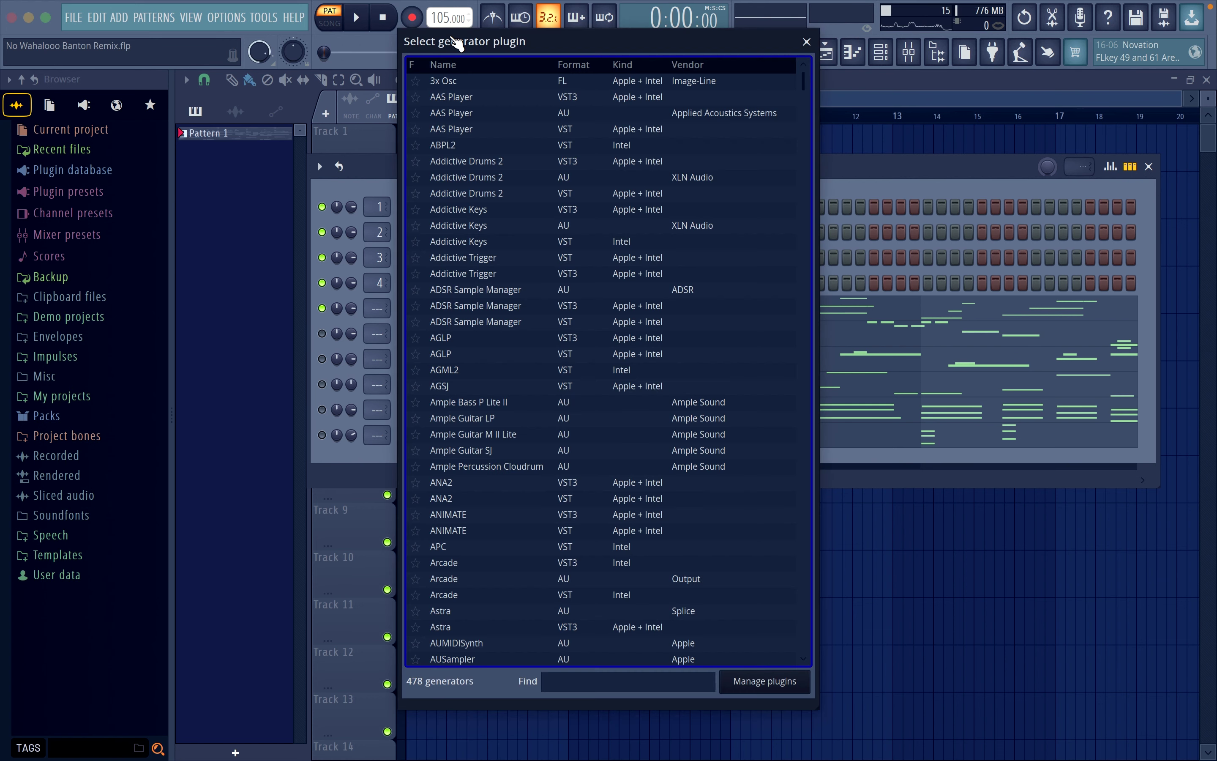
pyautogui.write('xp')
pyautogui.doubleClick(521, 83)
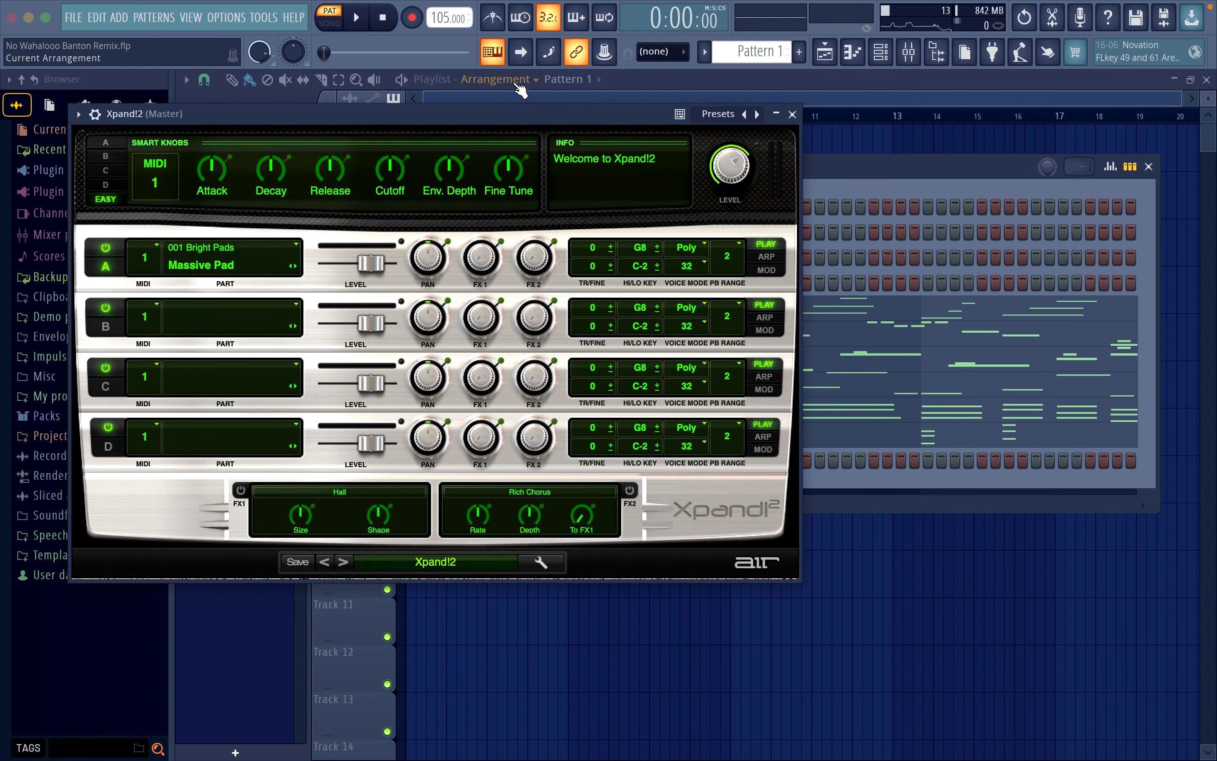
pyautogui.click(437, 566)
pyautogui.moveTo(418, 465)
pyautogui.click(573, 496)
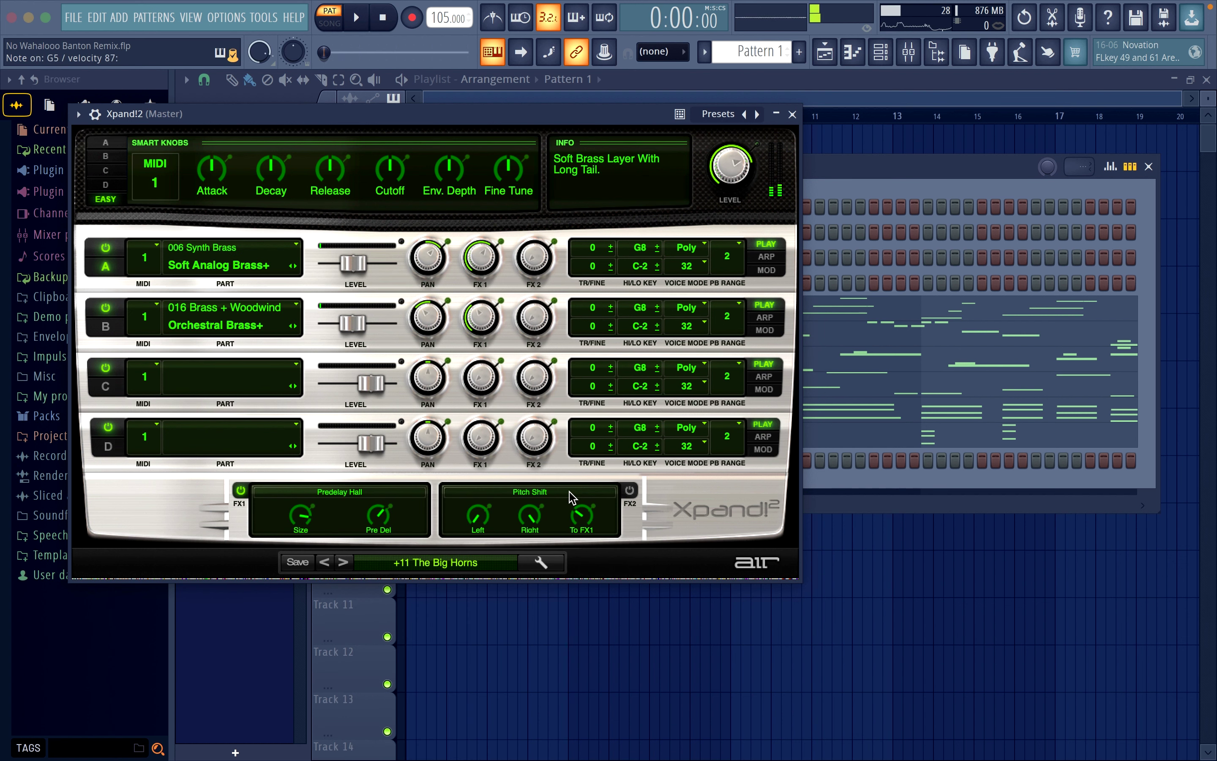
pyautogui.press('Escape')
# Step: Copy the Bells notes into the Xpand!2 channel and play the pattern
pyautogui.rightClick(460, 458)
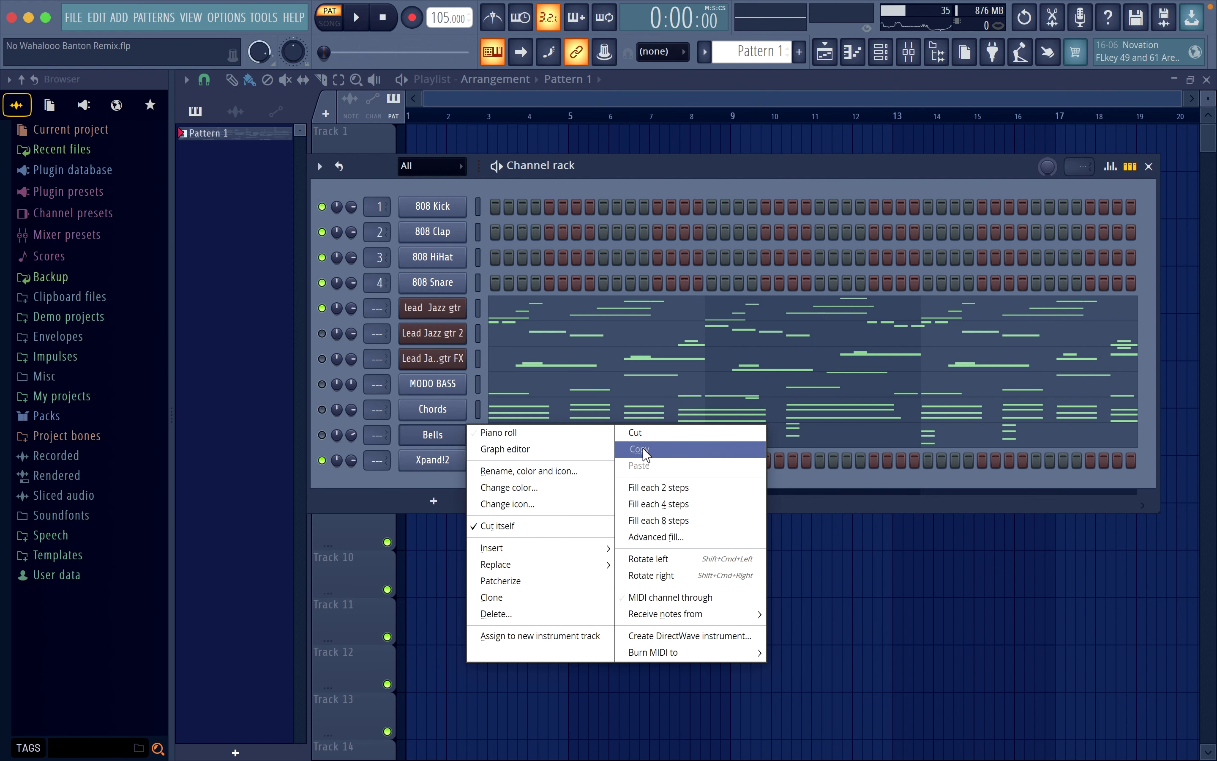
pyautogui.click(644, 451)
pyautogui.rightClick(429, 459)
pyautogui.click(641, 492)
pyautogui.press('space')
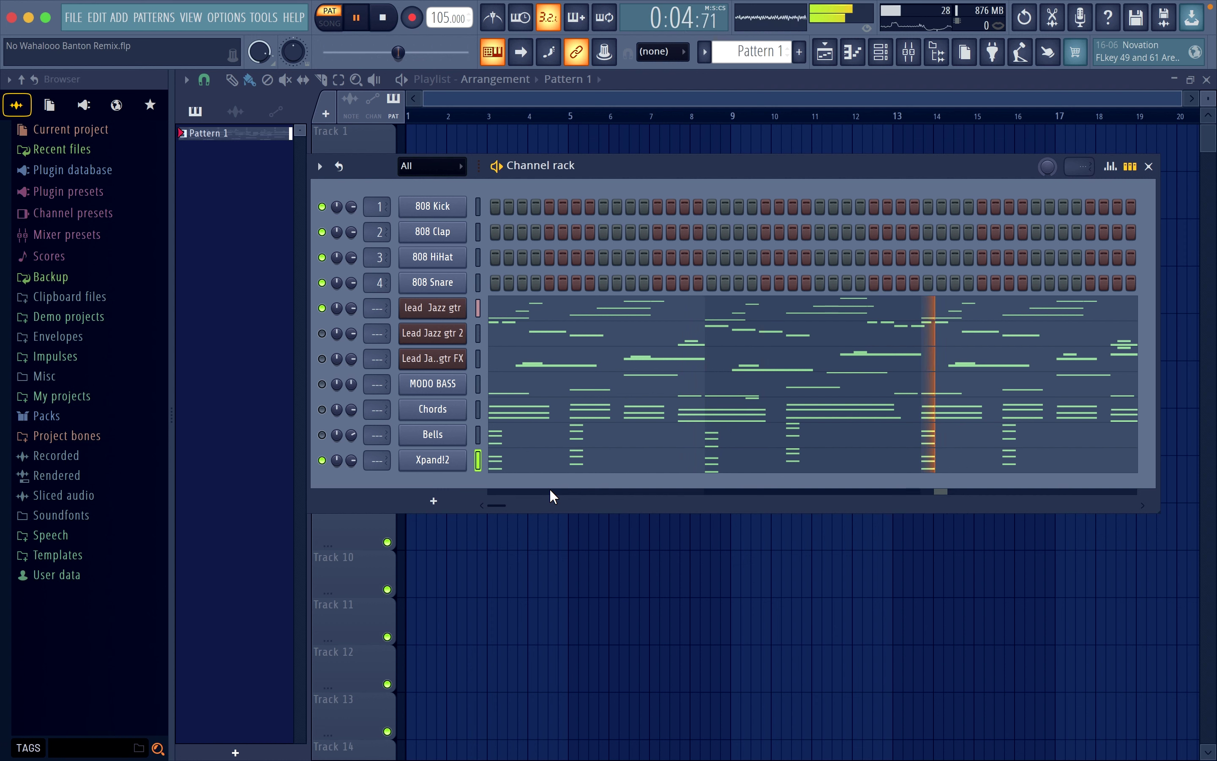
# Step: In the Xpand!2 piano roll, lower the F#6 in bar 1 and the E6 and G6 in bar 2 by one octave
pyautogui.click(510, 451)
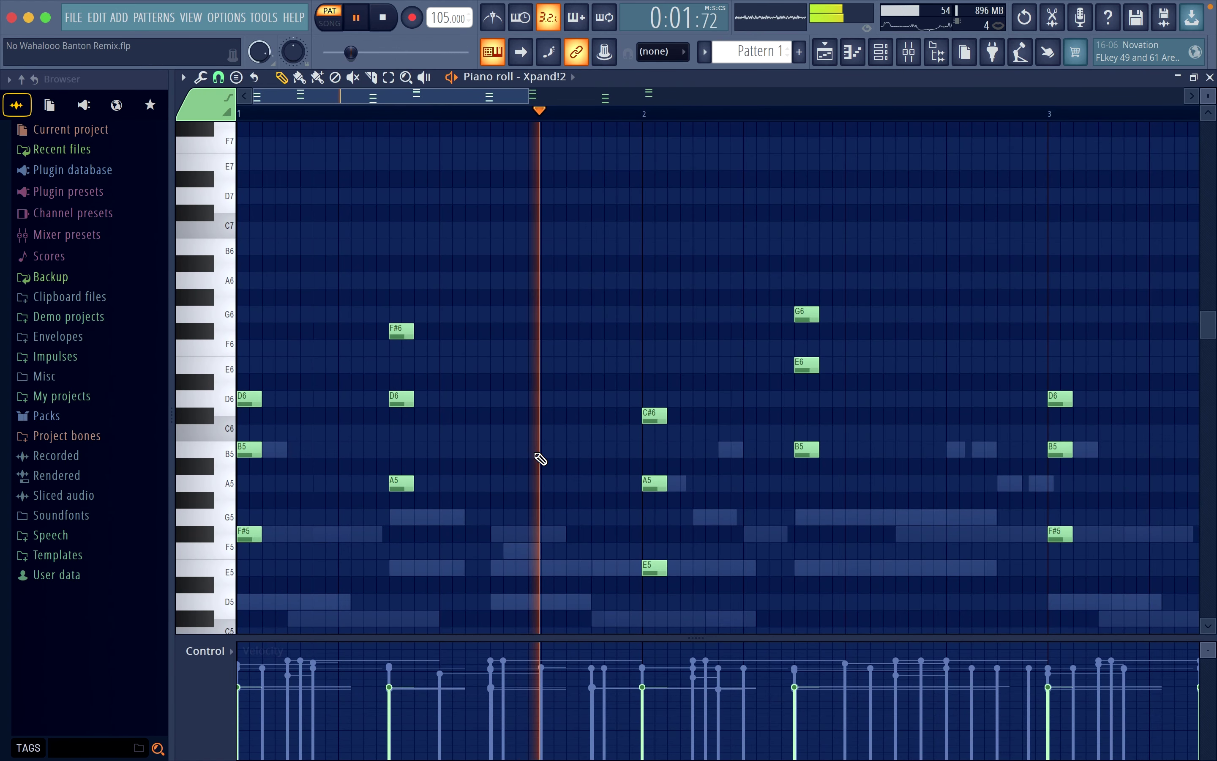
pyautogui.press('space')
pyautogui.moveTo(399, 316); pyautogui.dragTo(406, 356)
pyautogui.hotkey('ctrl', 'Down')
pyautogui.press('space')
pyautogui.click(808, 316)
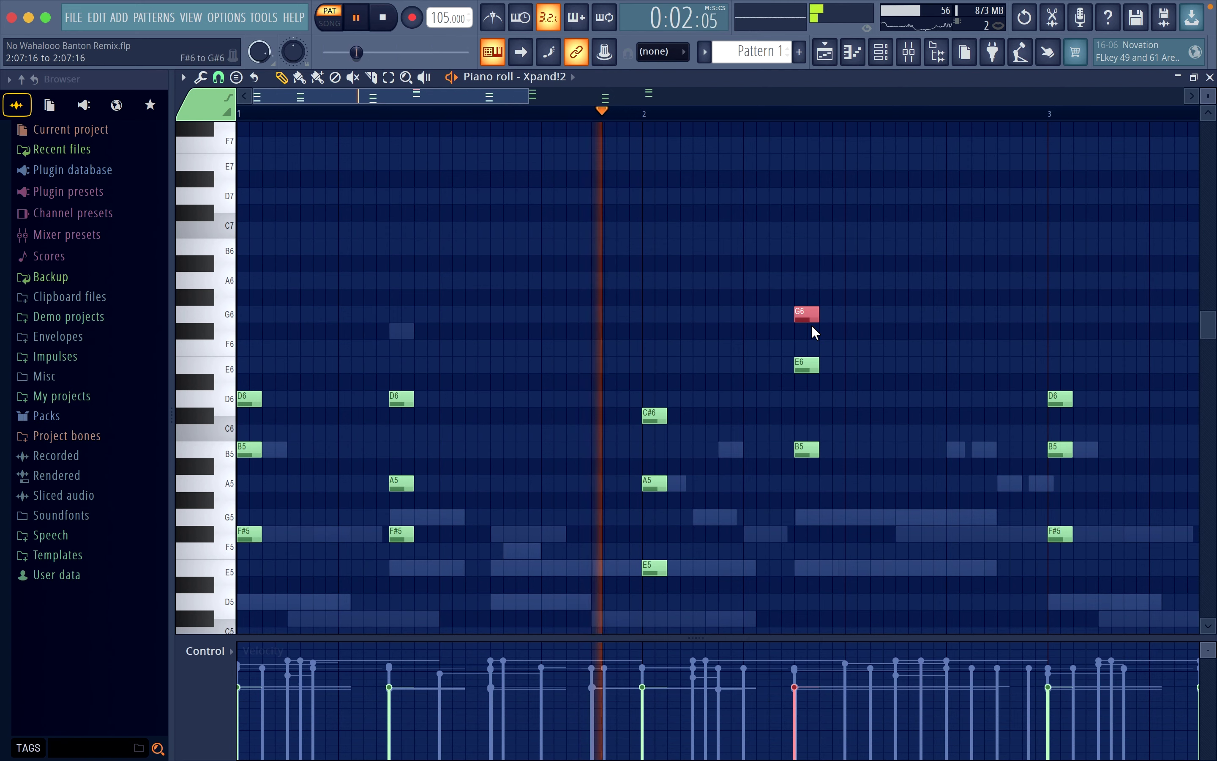
pyautogui.hotkey('ctrl', 'Down')
pyautogui.scroll(-3, 812, 325)
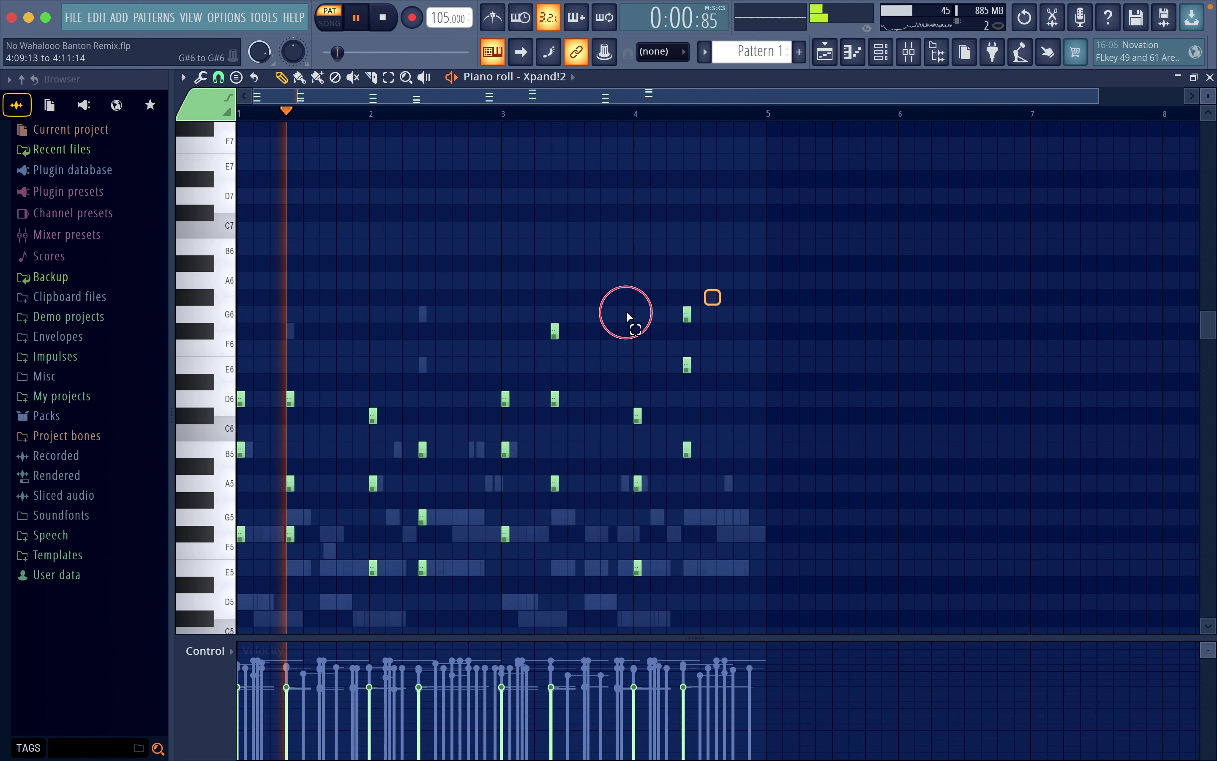
# Step: Delete all Xpand!2 notes in bars 3 and 4 and restart pattern playback
pyautogui.moveTo(721, 291); pyautogui.dragTo(498, 618)
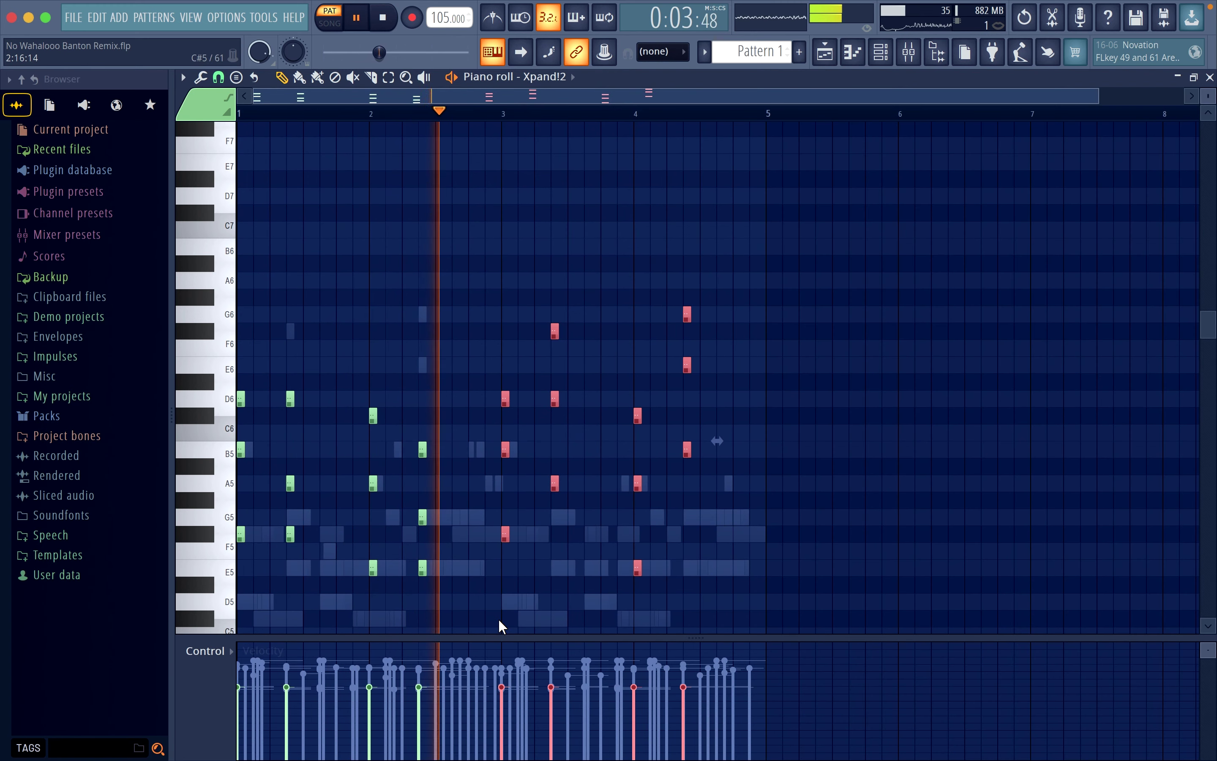
pyautogui.press('Delete')
pyautogui.press('space')
pyautogui.press('space')
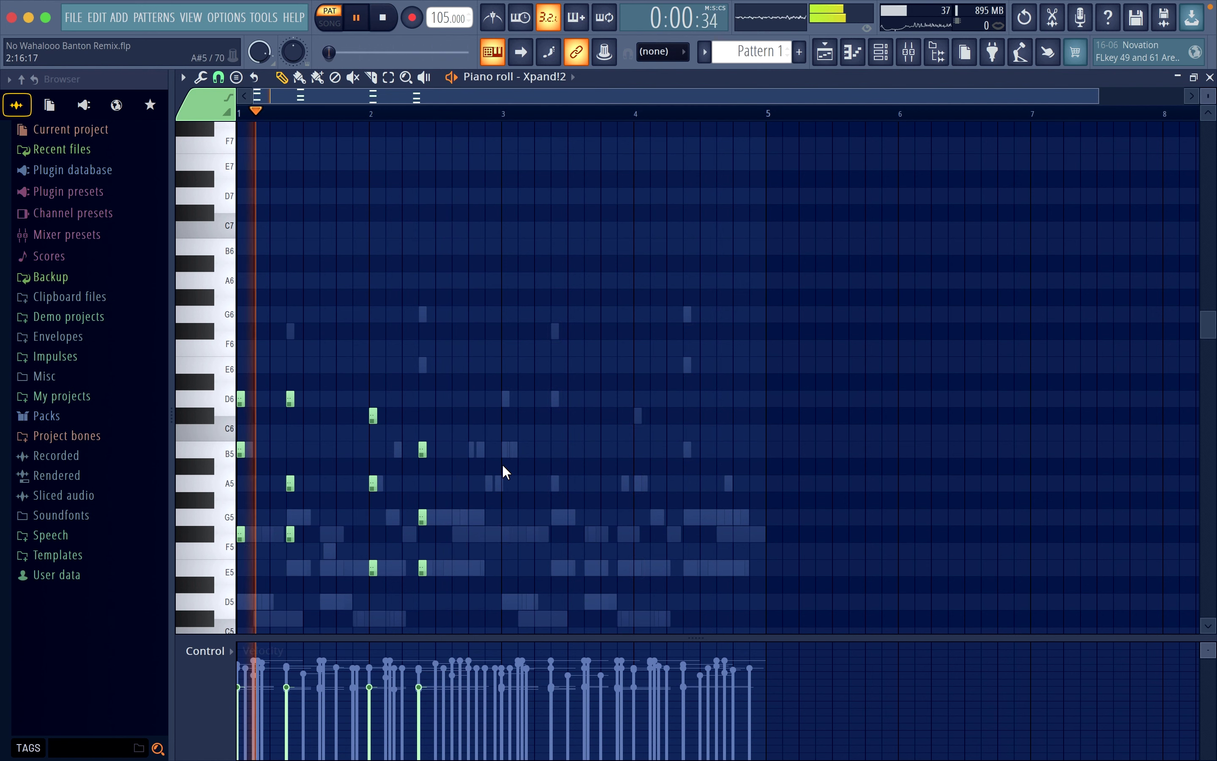
# Step: Copy the bar 1–2 Xpand!2 chords into bars 3–4 at the same pitches and close the piano roll
pyautogui.moveTo(529, 402)
pyautogui.mouseDown()
pyautogui.moveTo(190, 483)
pyautogui.moveTo(173, 624)
pyautogui.mouseUp()
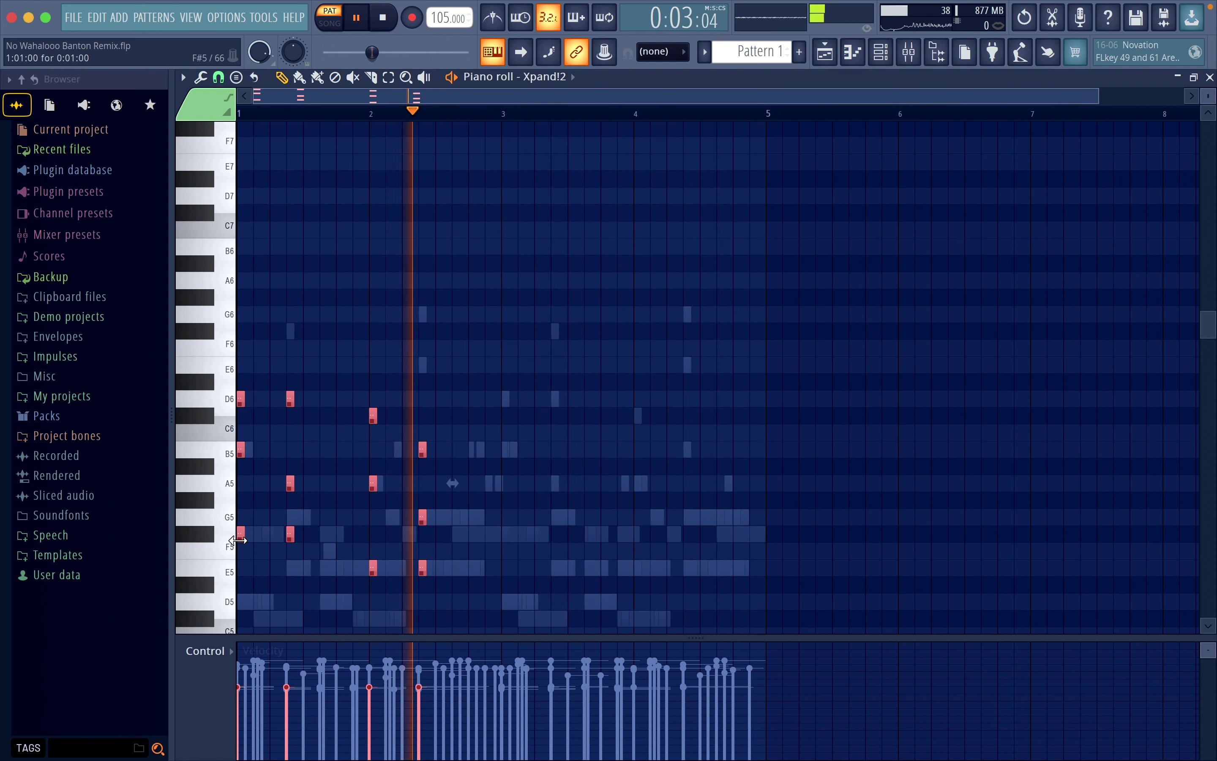
pyautogui.moveTo(240, 535); pyautogui.dragTo(503, 563)
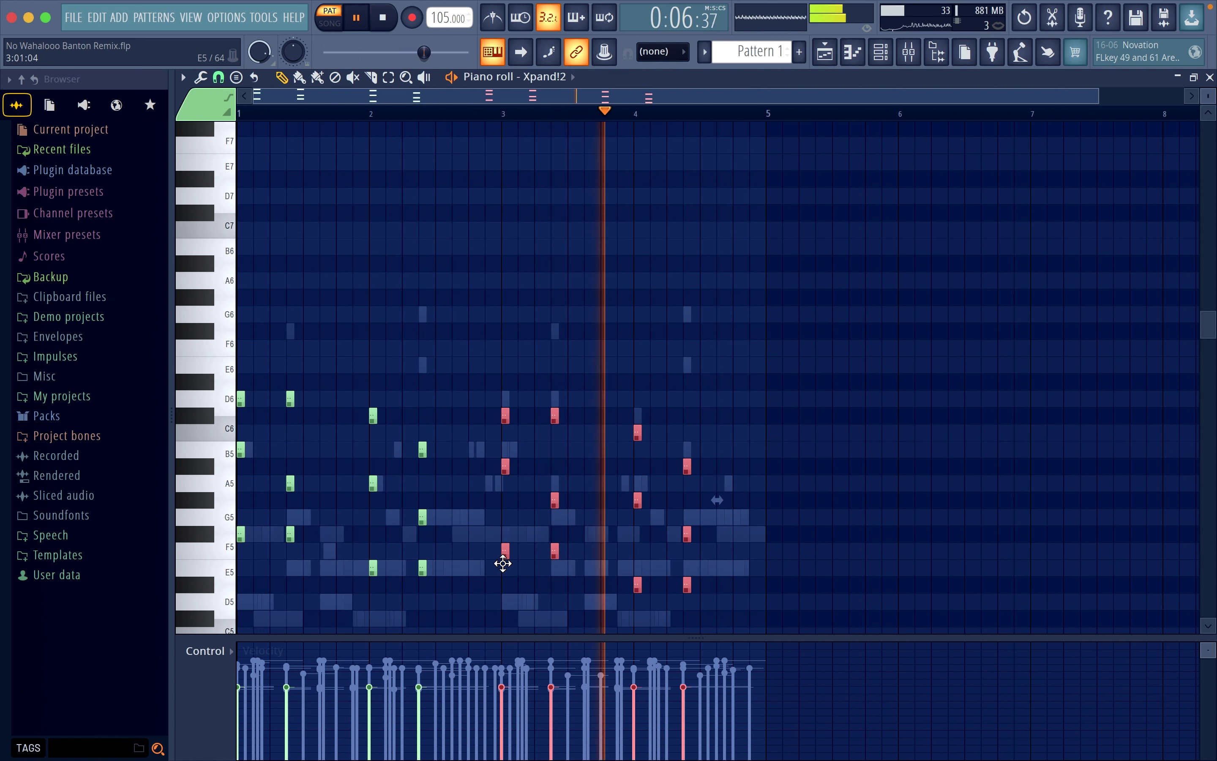
pyautogui.press('space')
pyautogui.press('space')
pyautogui.moveTo(506, 554); pyautogui.dragTo(505, 534)
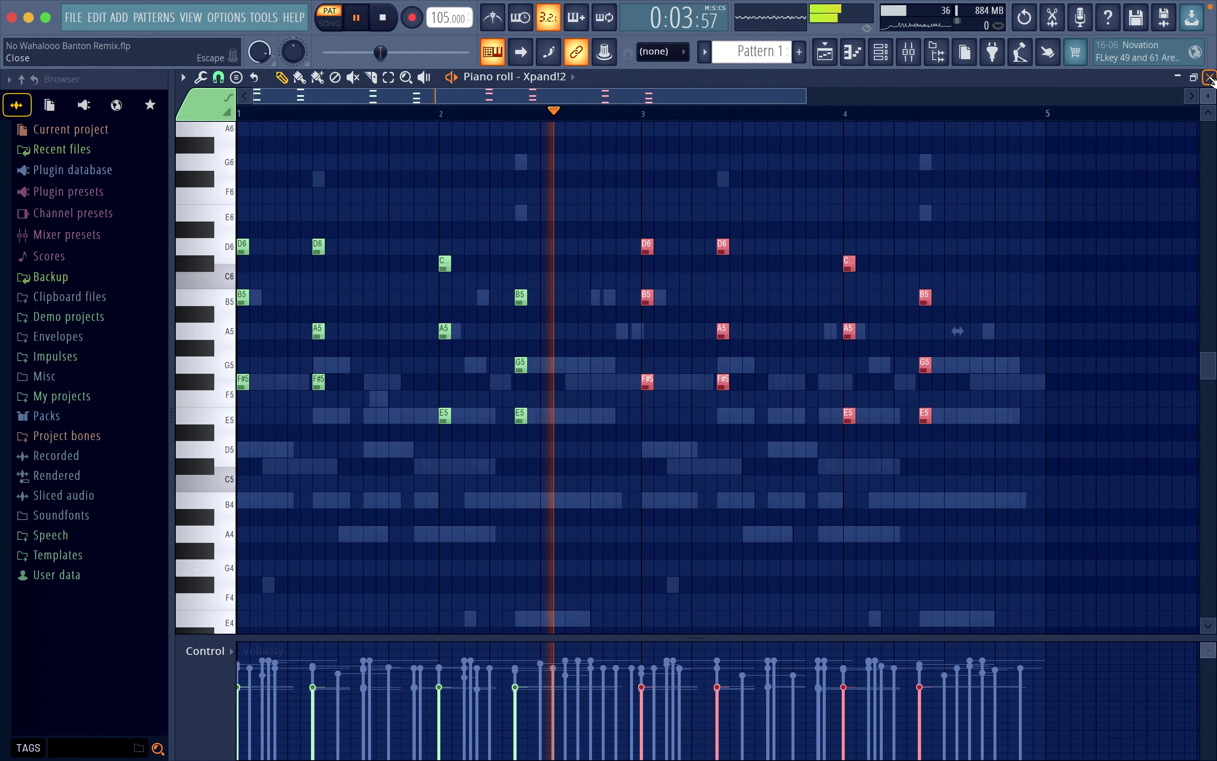
pyautogui.click(1210, 77)
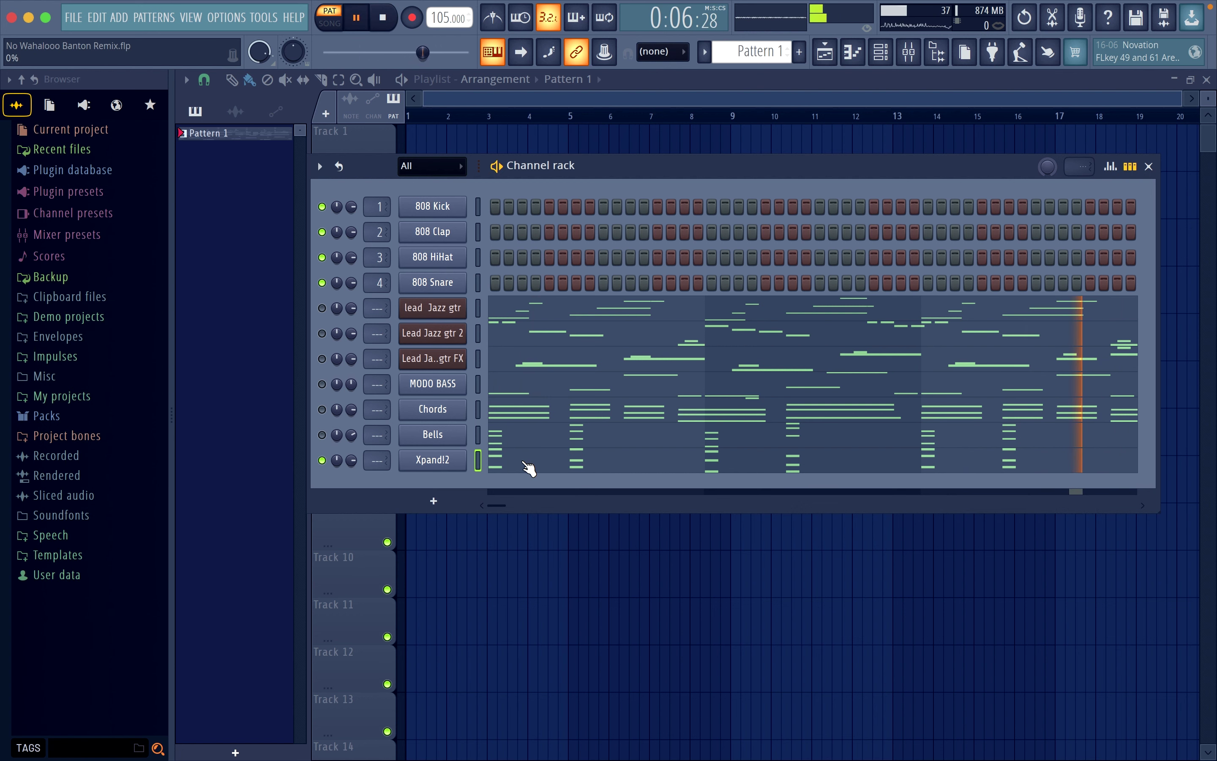
# Step: Transpose all Xpand!2 notes down one octave and close the piano roll
pyautogui.click(525, 465)
pyautogui.hotkey('ctrl', 'Down')
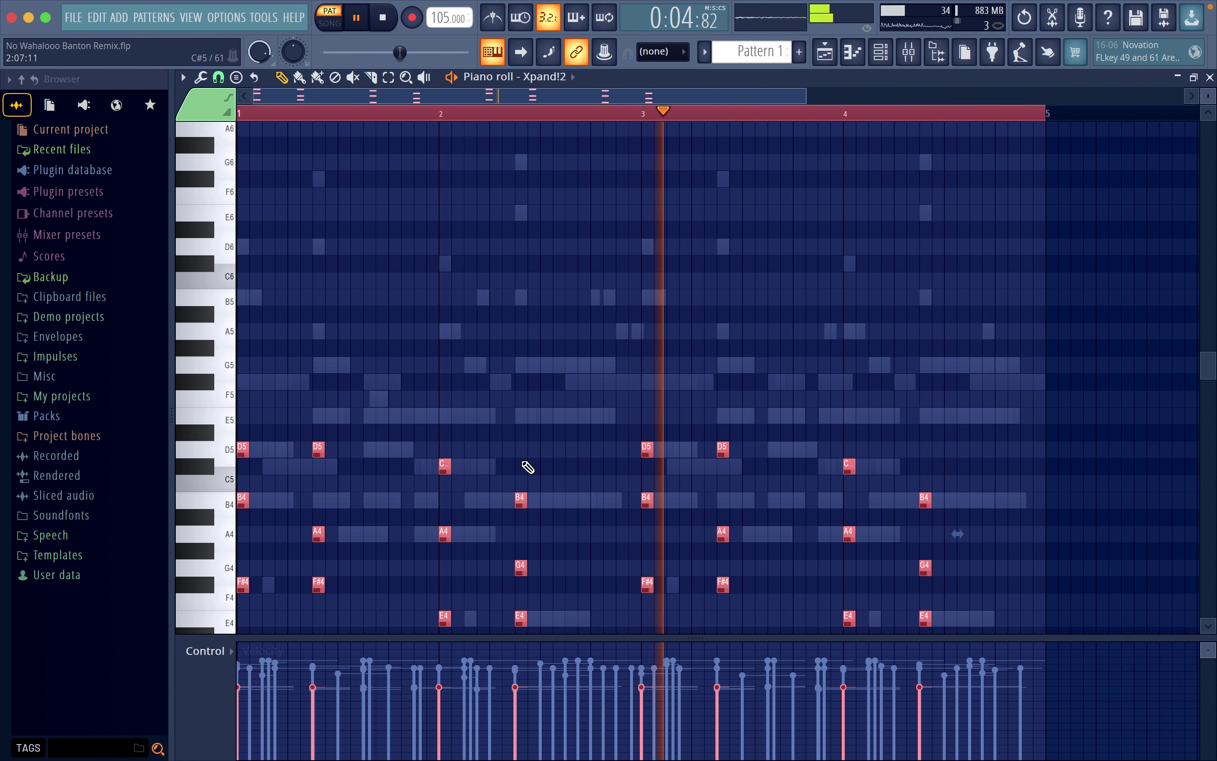
pyautogui.click(1210, 77)
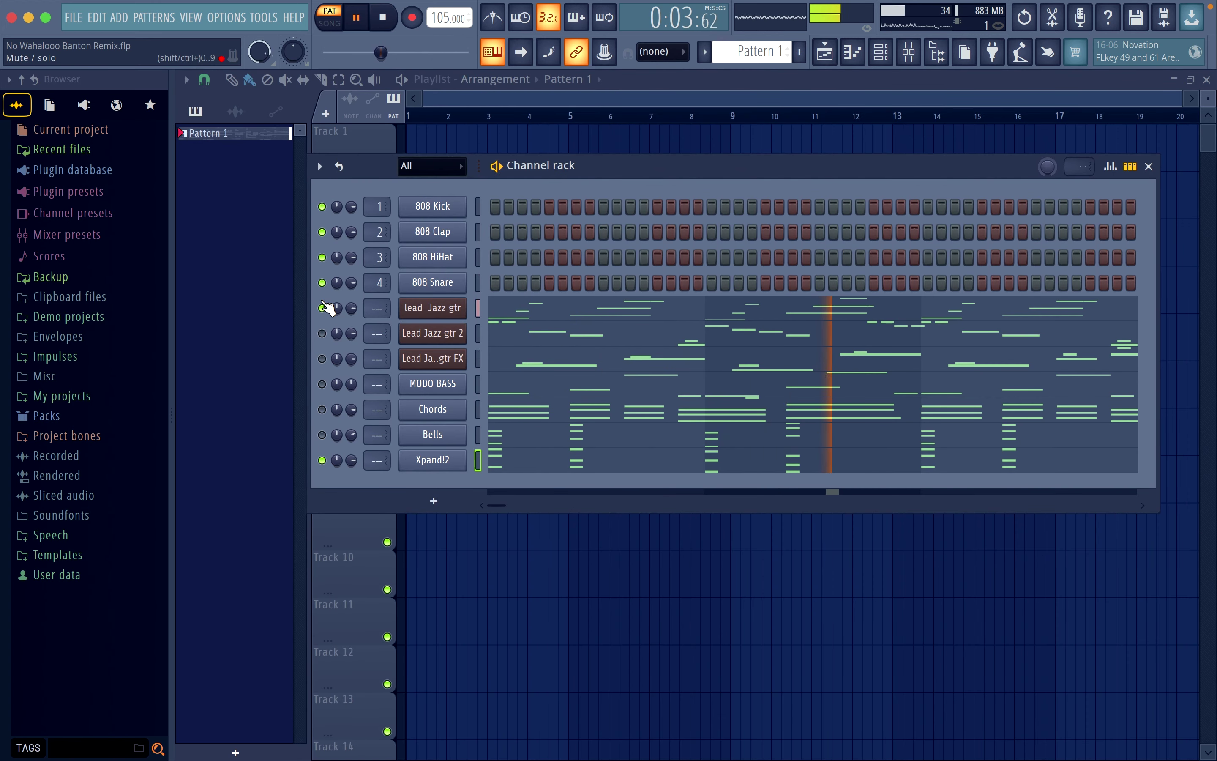
# Step: Mute the lead Jazz gtr channel and unmute the Bells channel
pyautogui.click(323, 307)
pyautogui.click(323, 434)
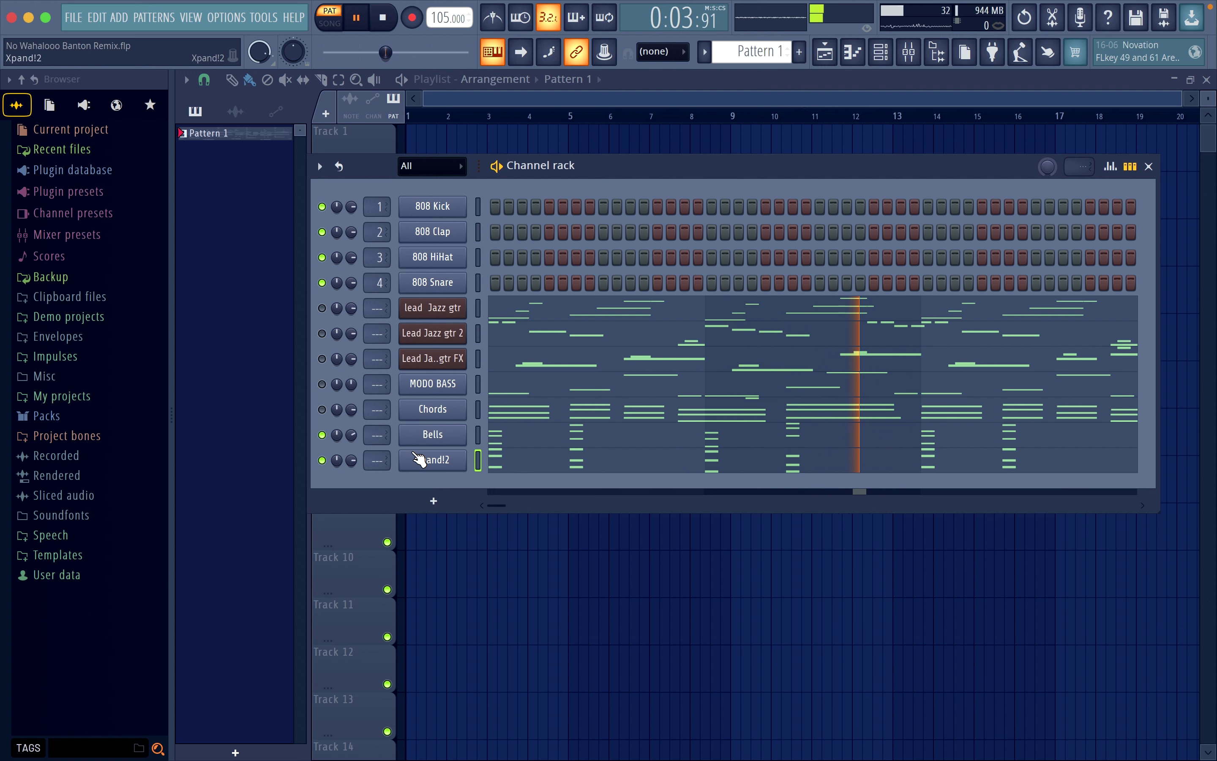
pyautogui.click(431, 502)
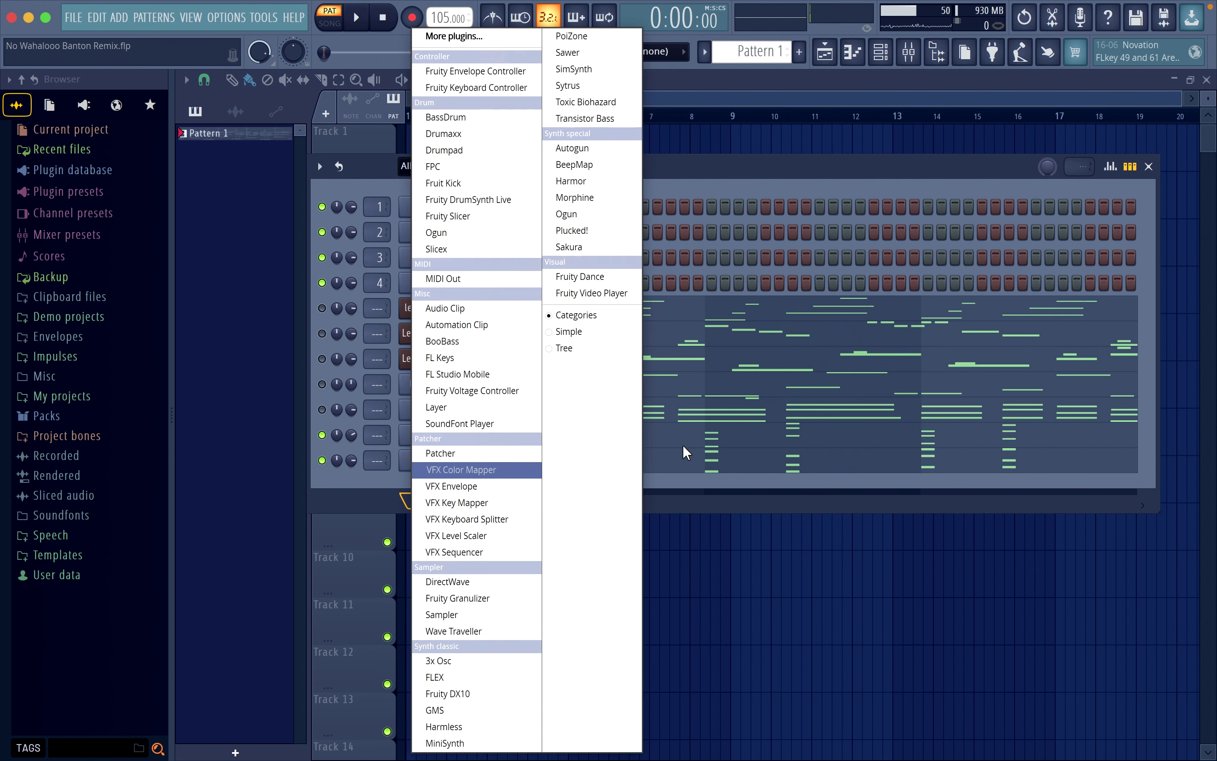
pyautogui.press('Escape')
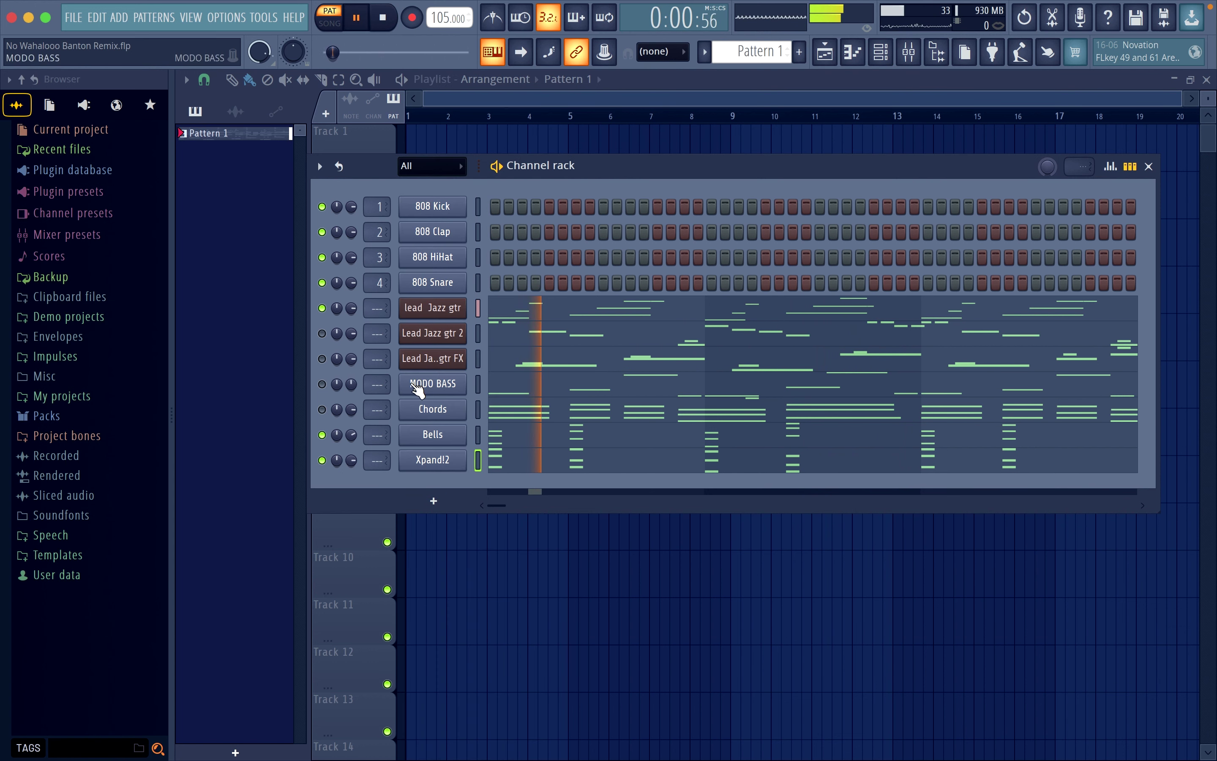
# Step: Add a Morphine instrument channel to the channel rack
pyautogui.click(433, 501)
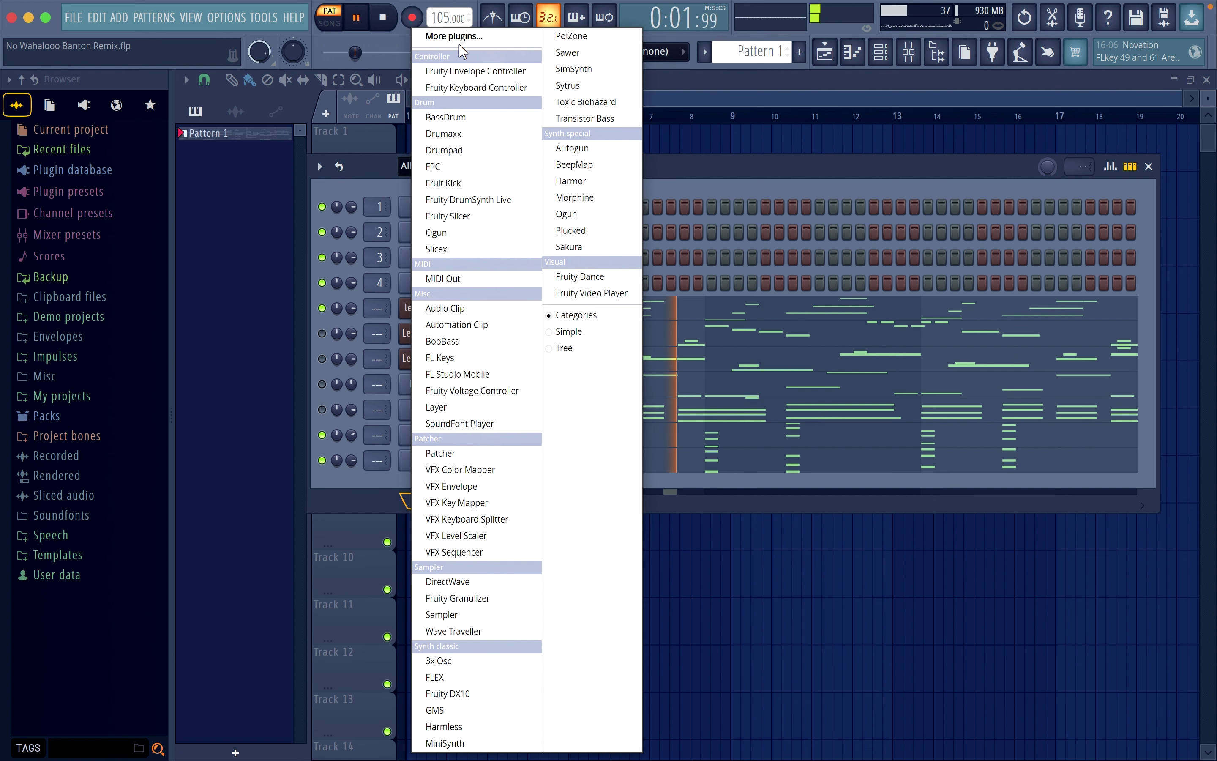
pyautogui.click(578, 198)
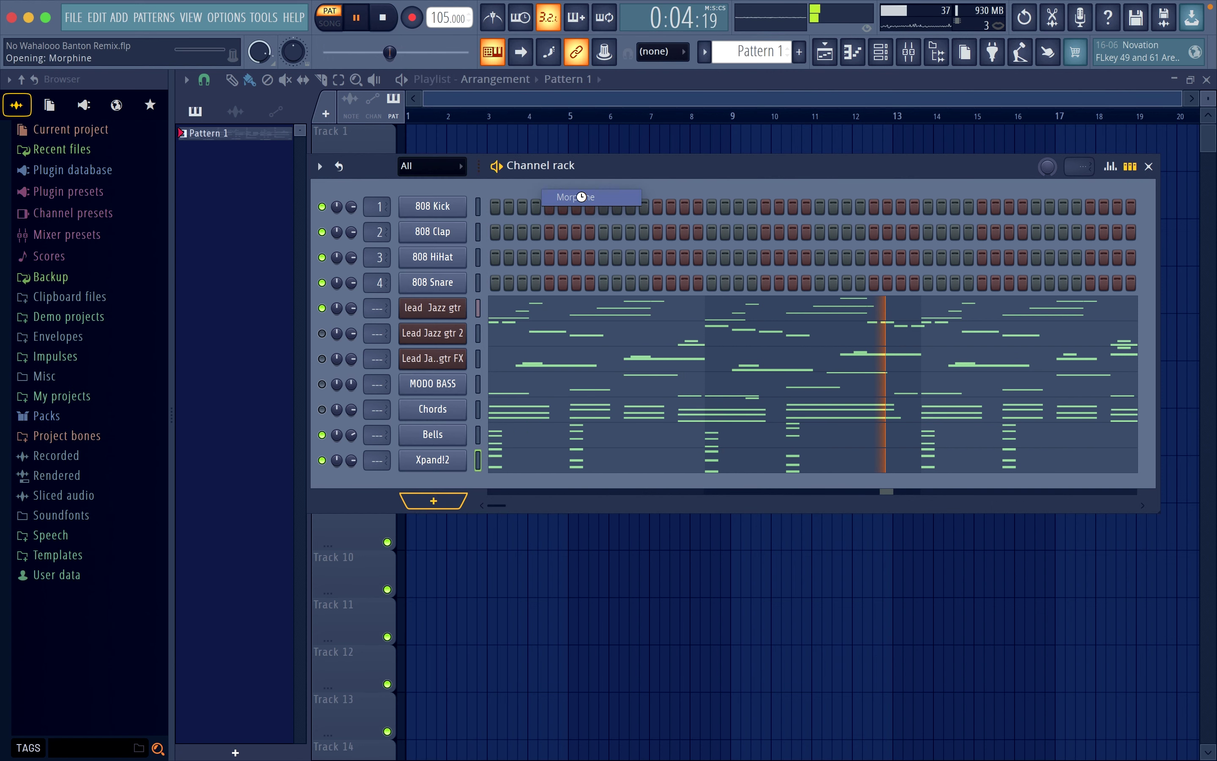
pyautogui.click(422, 478)
# Step: Copy the notes of the Xpand!2 channel into the Morphine channel and mute Xpand!2
pyautogui.rightClick(429, 460)
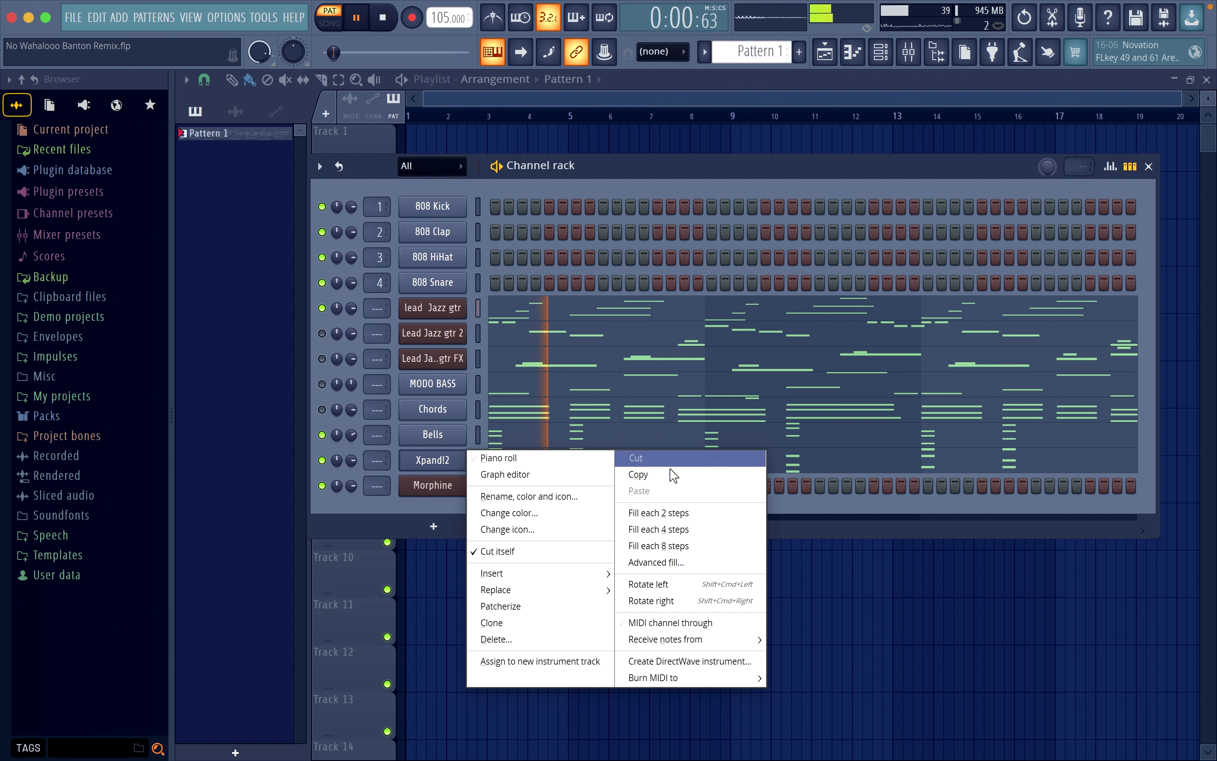
pyautogui.click(672, 472)
pyautogui.click(322, 460)
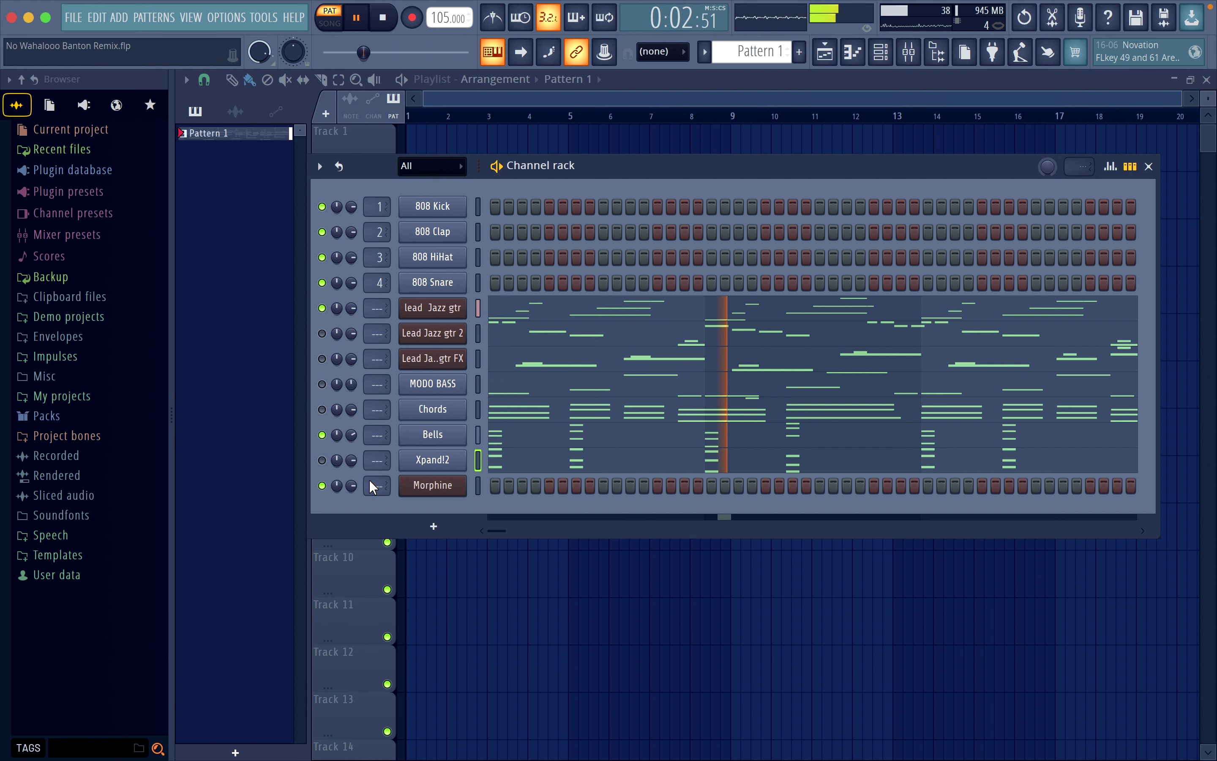
pyautogui.rightClick(430, 486)
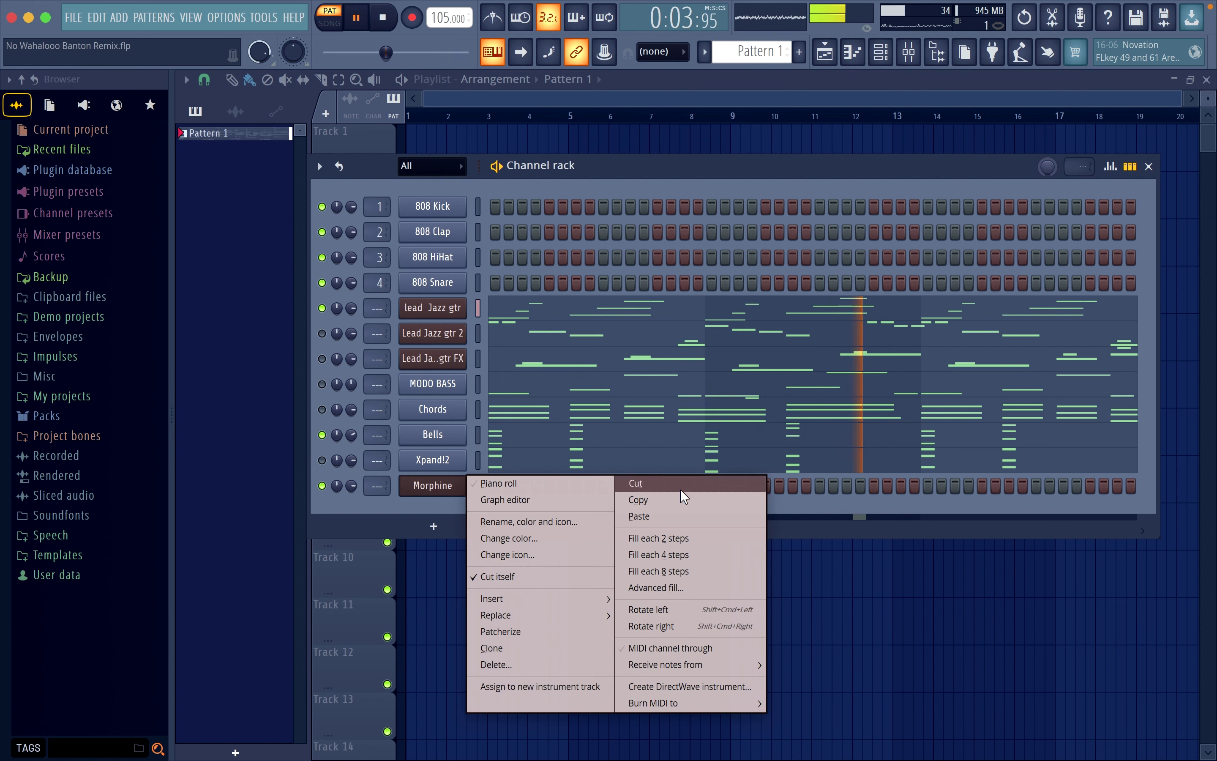
pyautogui.click(662, 515)
# Step: Replace the Morphine instrument with the Purity VST and load its Fast Synth preset Pluck Away
pyautogui.rightClick(432, 486)
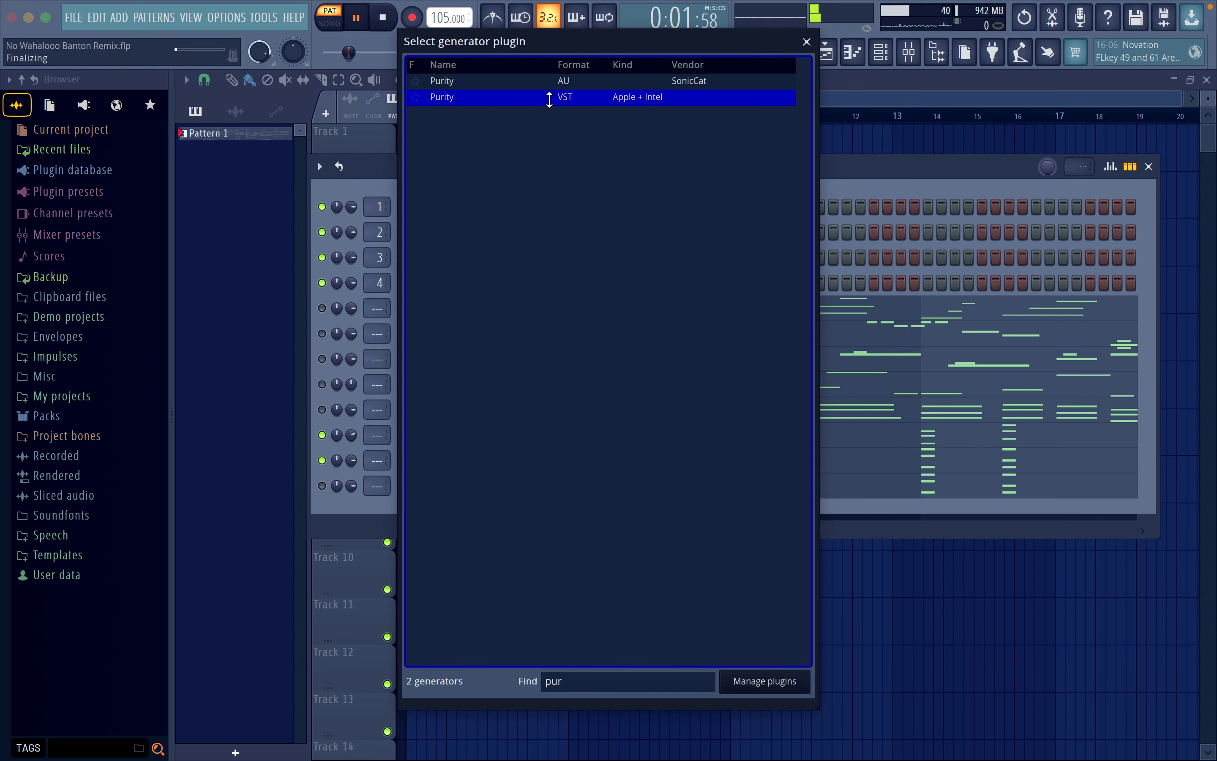
pyautogui.press('Return')
pyautogui.click(649, 366)
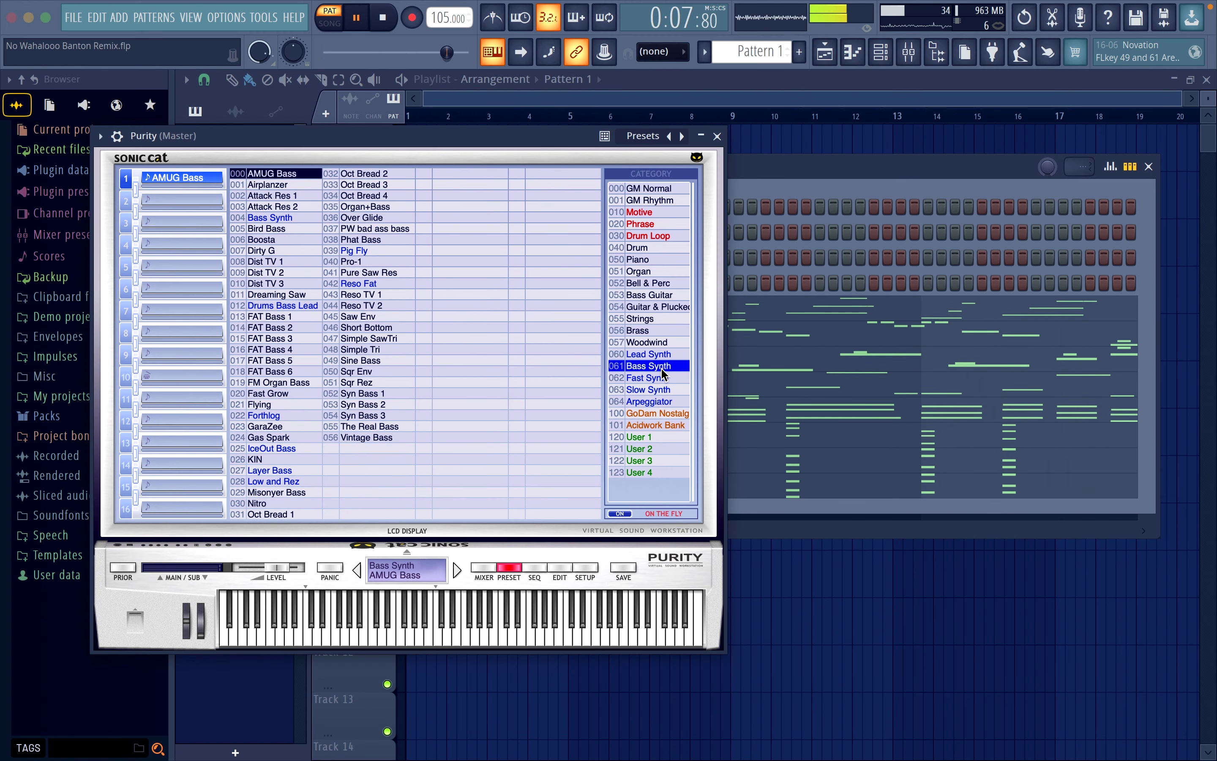
pyautogui.click(649, 378)
pyautogui.click(470, 284)
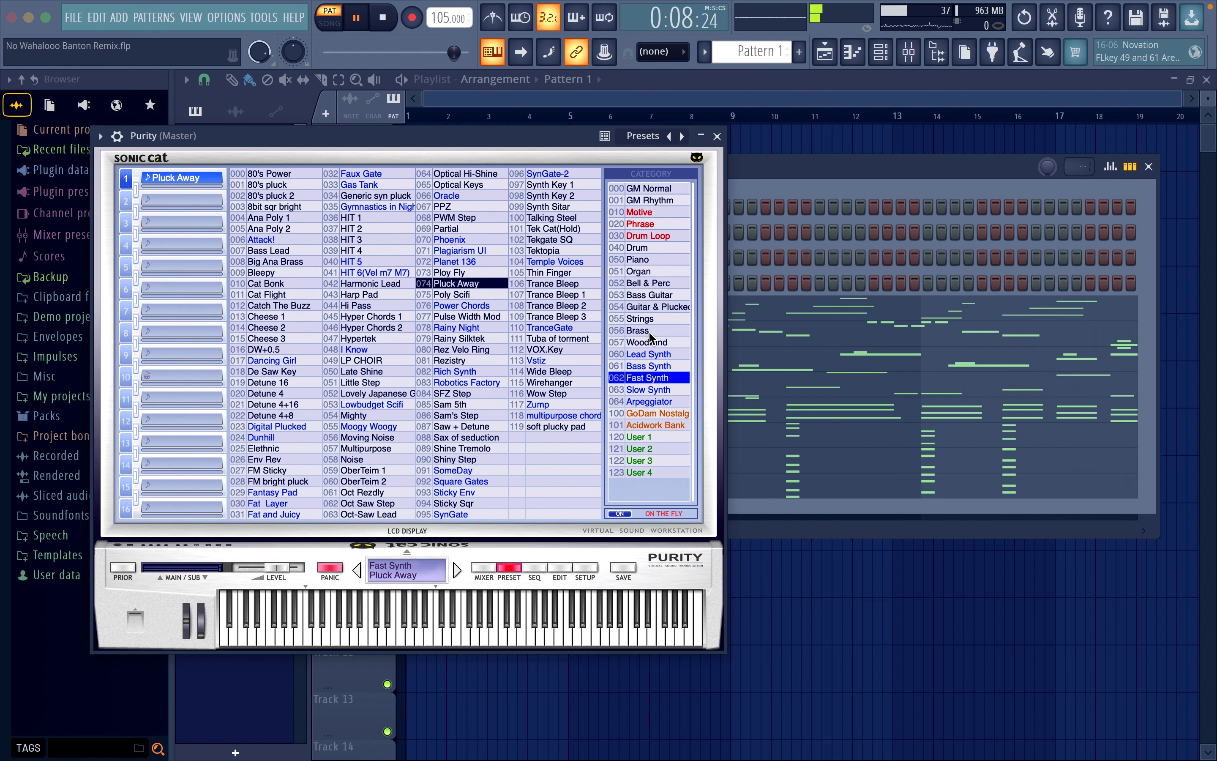
pyautogui.click(719, 136)
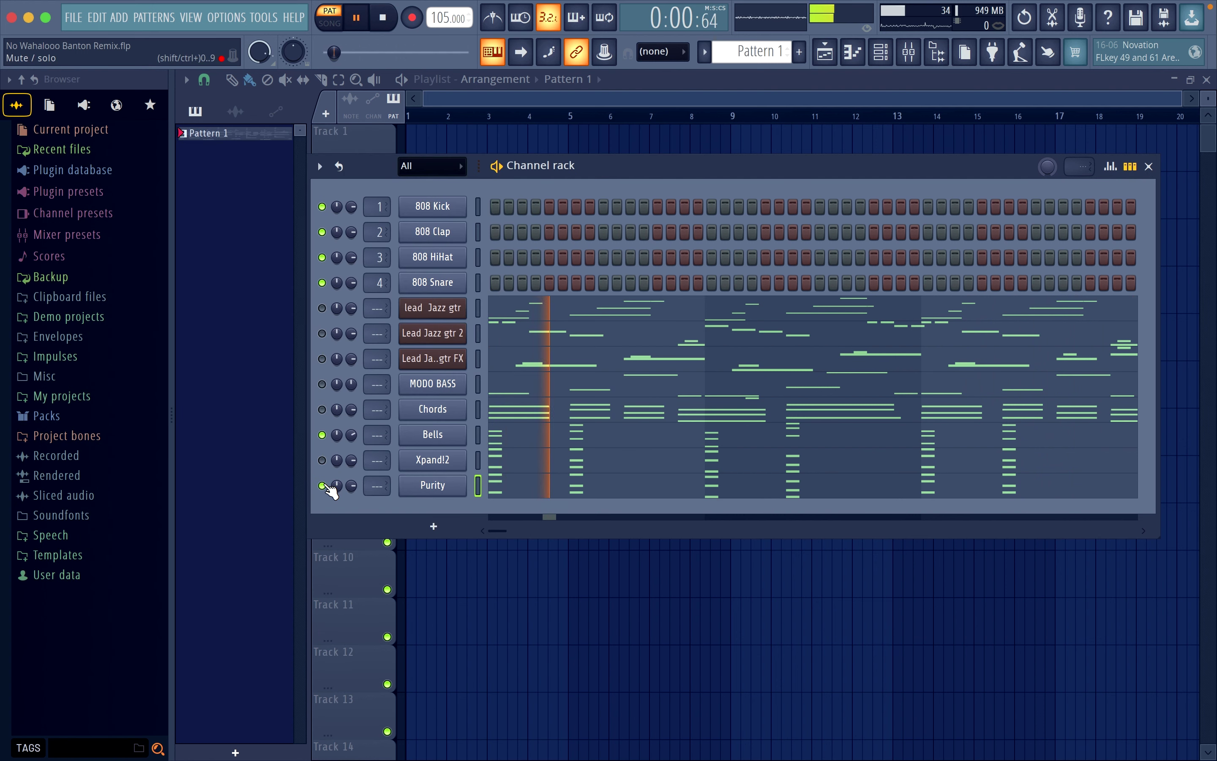
# Step: Transpose all notes of the Purity channel down one octave in the piano roll
pyautogui.press('F7')
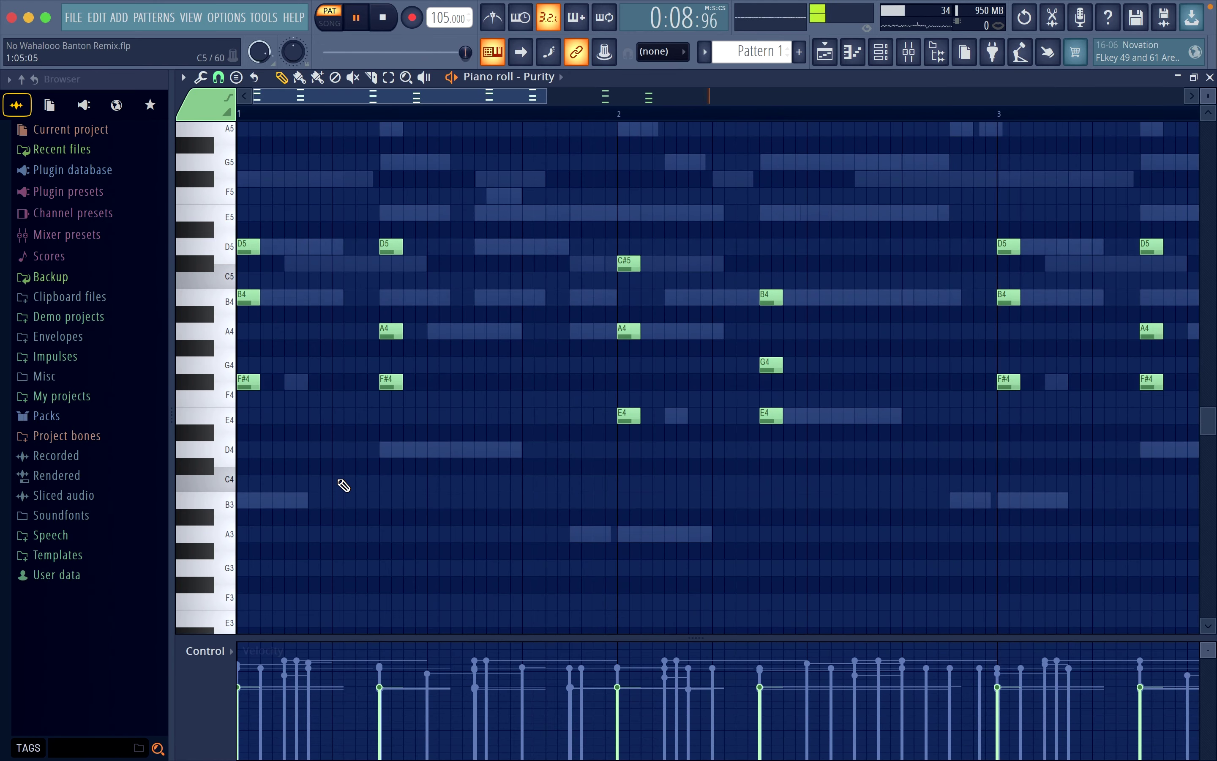
pyautogui.hotkey('ctrl', 'a')
pyautogui.hotkey('ctrl', 'Down')
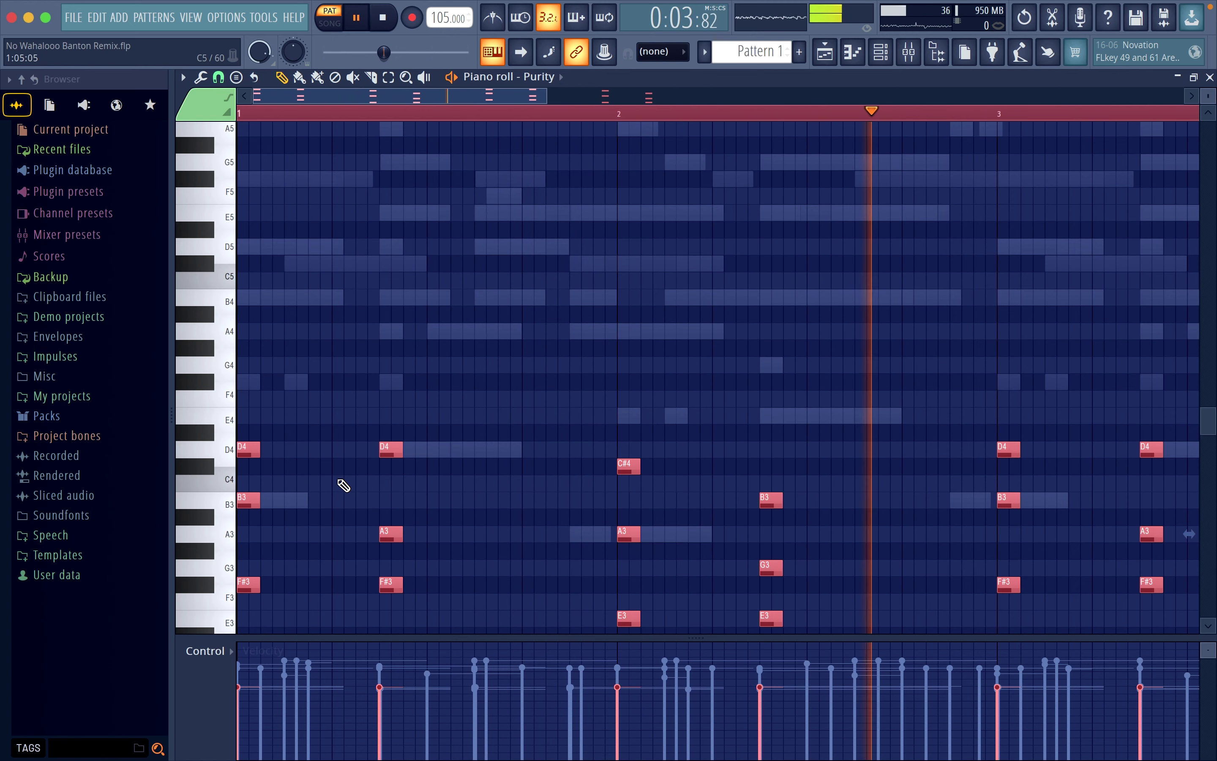
pyautogui.scroll(-3, 344, 486)
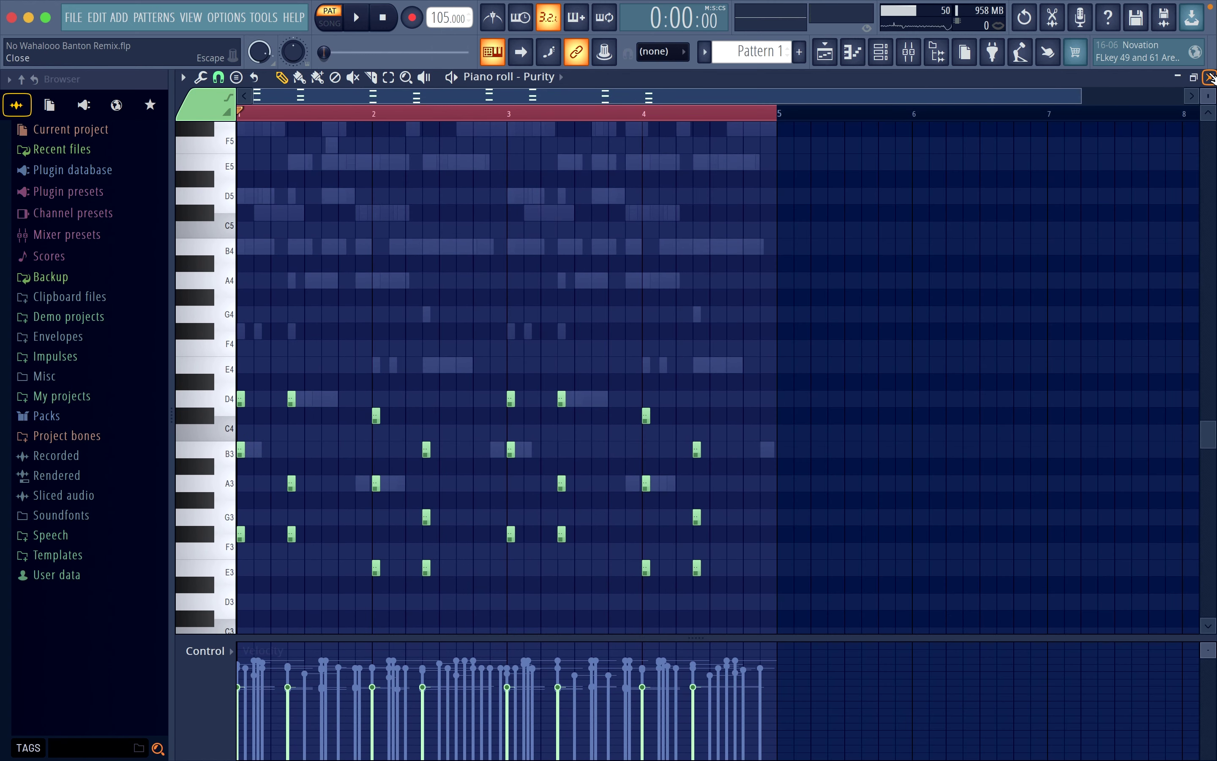
pyautogui.click(1210, 77)
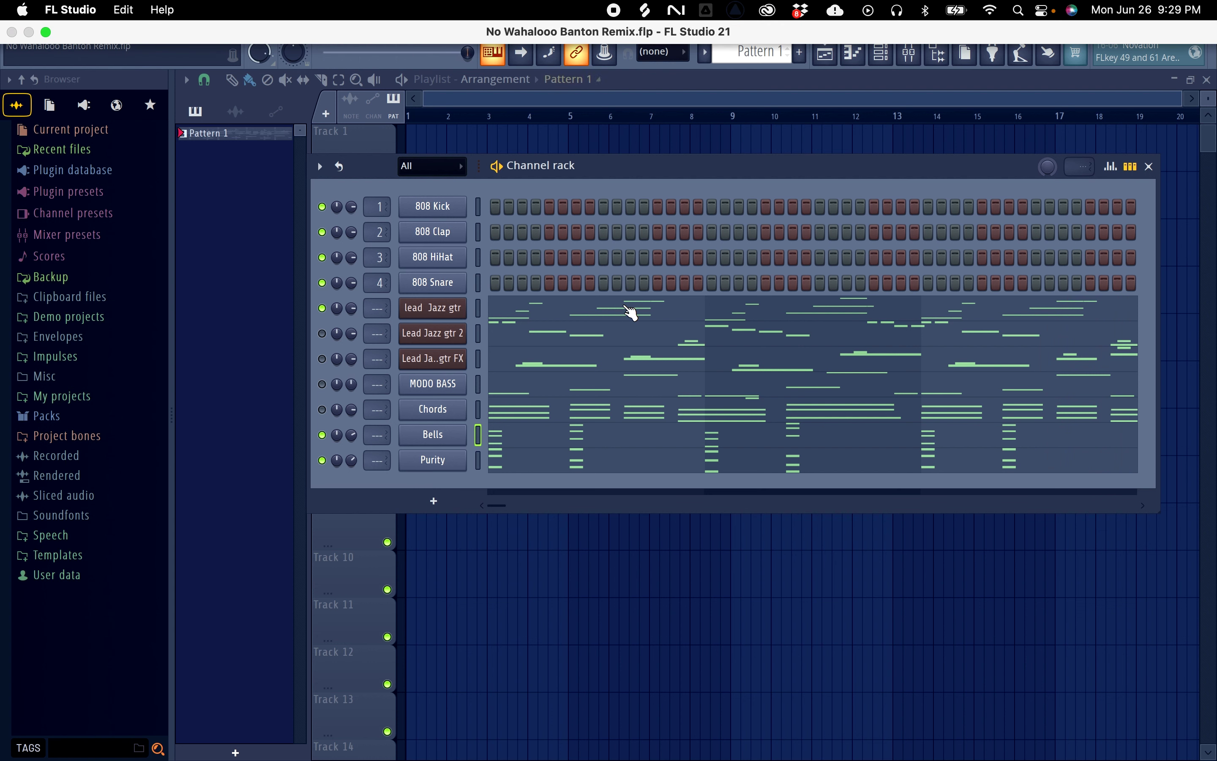
# Step: Clone the Lead Jazz gtr 2 channel and name the copy Lead Jazz gtr FX 2
pyautogui.rightClick(416, 334)
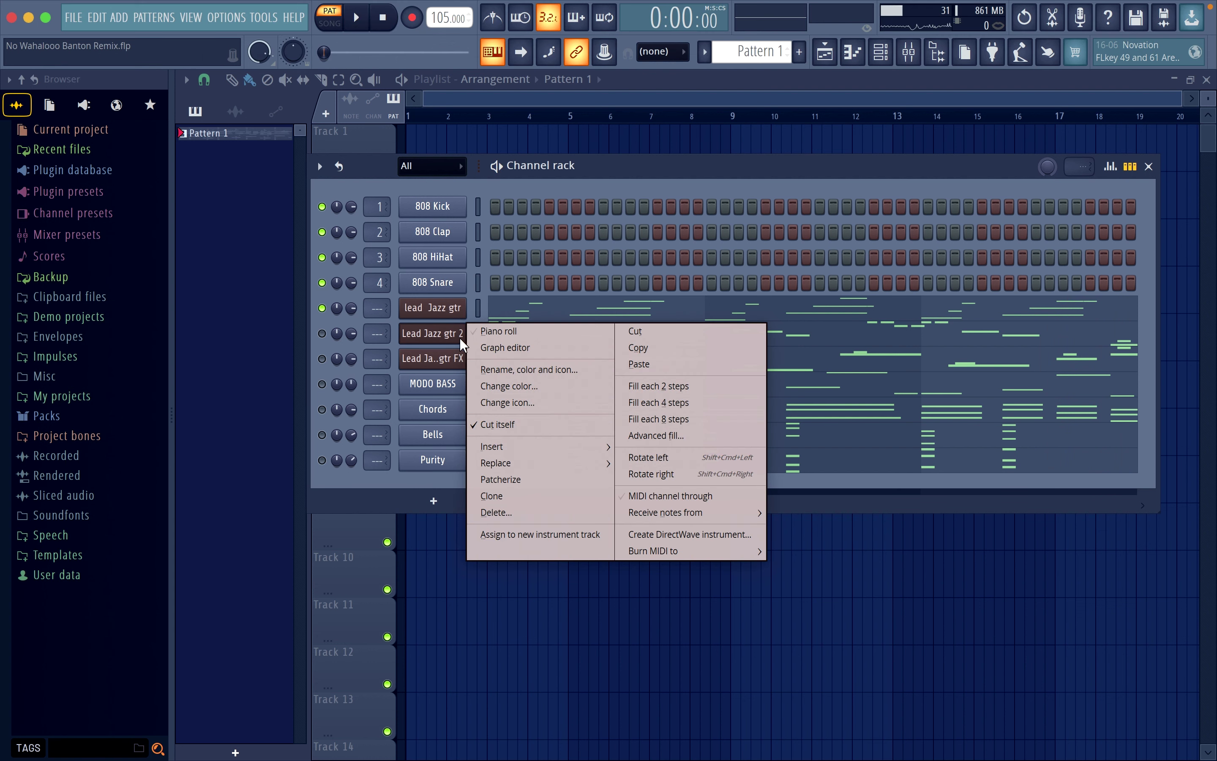
pyautogui.click(518, 495)
pyautogui.press('BackSpace')
pyautogui.press('BackSpace')
pyautogui.press('BackSpace')
pyautogui.press('BackSpace')
pyautogui.press('BackSpace')
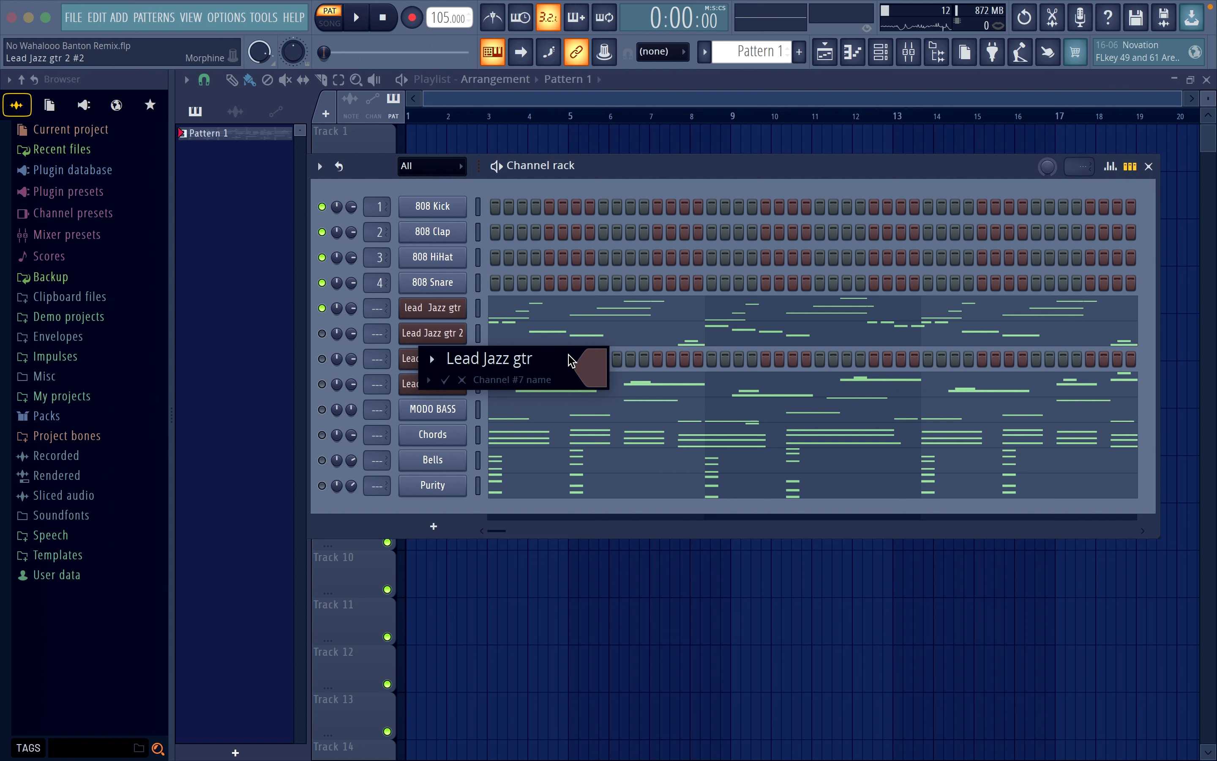
pyautogui.write('FX 2')
pyautogui.click(444, 380)
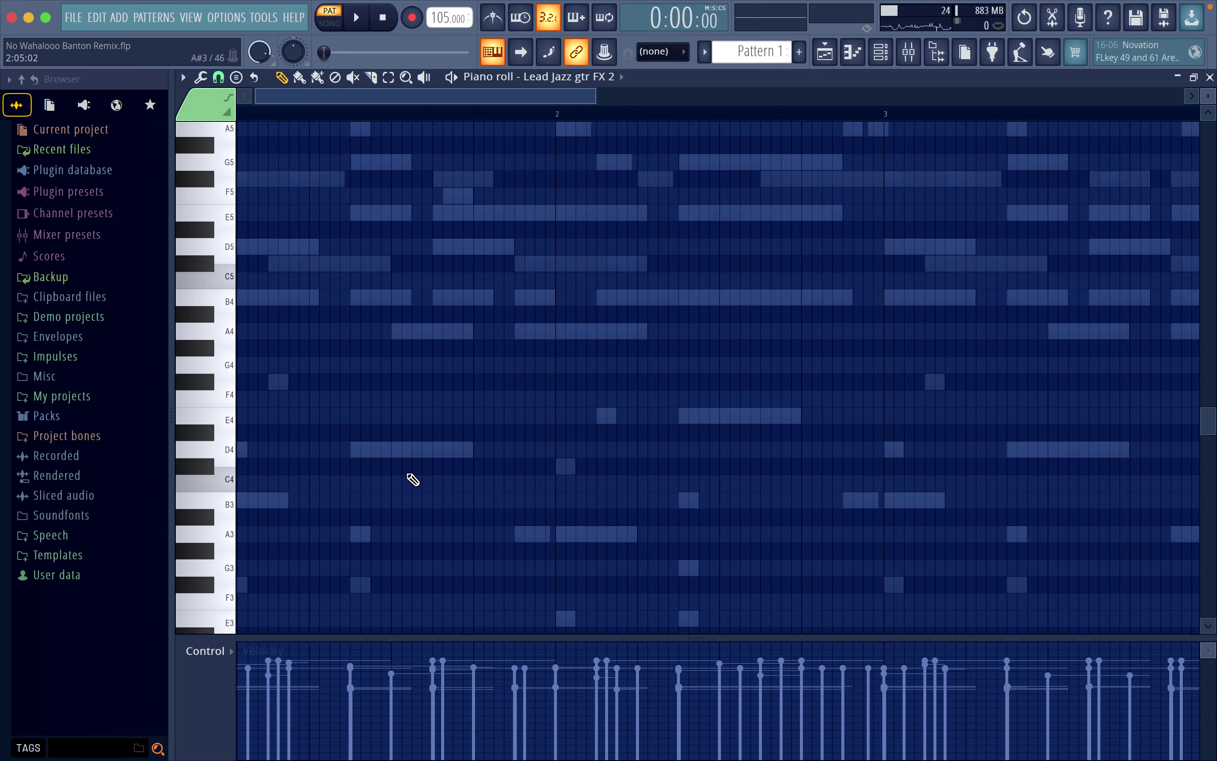
# Step: Enter a descending D, B, A, F# run at the start of bar 1, placed in the octave from D6 to F#5
pyautogui.press('space')
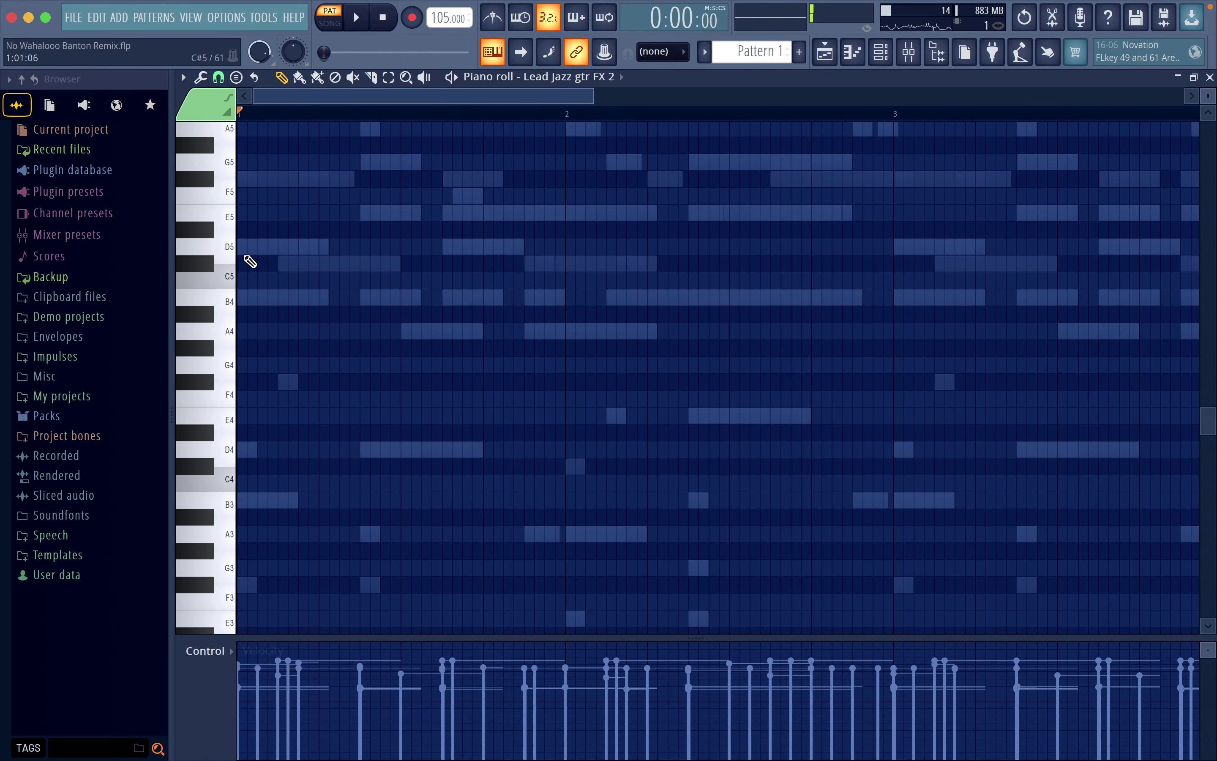
pyautogui.press('space')
pyautogui.press('space')
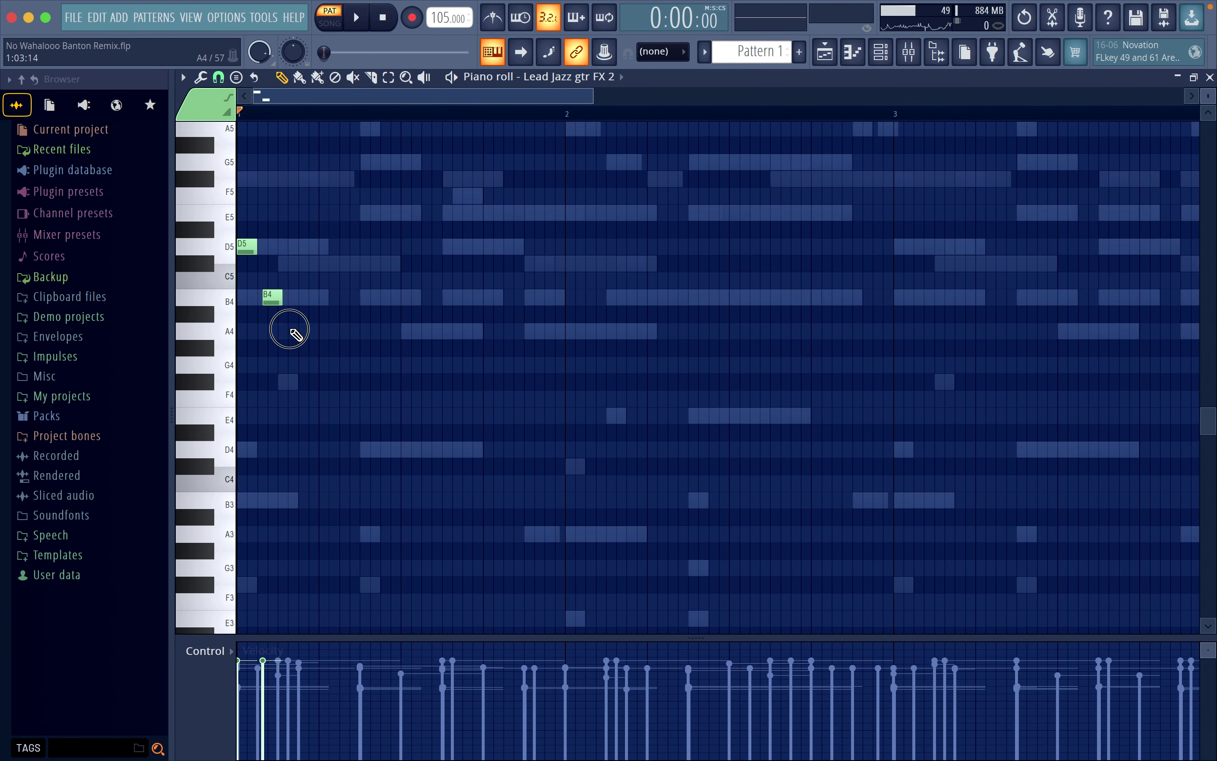
pyautogui.hotkey('ctrl', 'a')
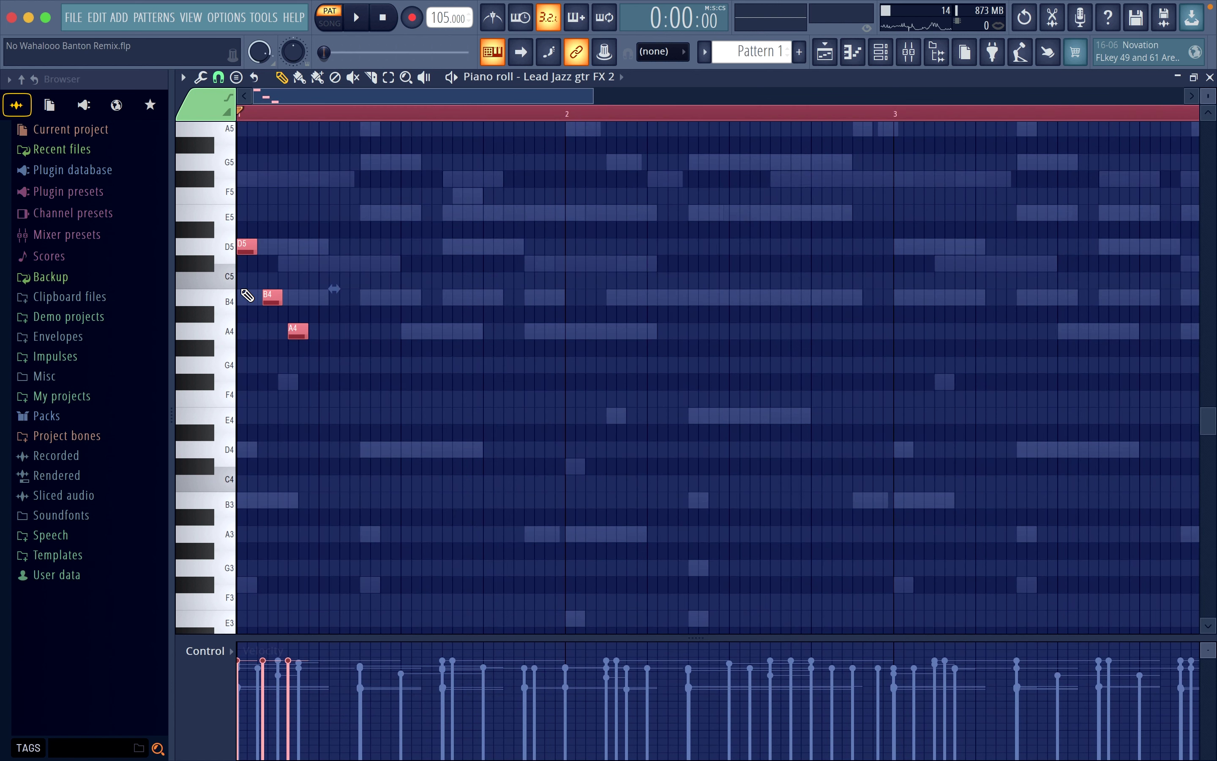
pyautogui.hotkey('ctrl', 'Up')
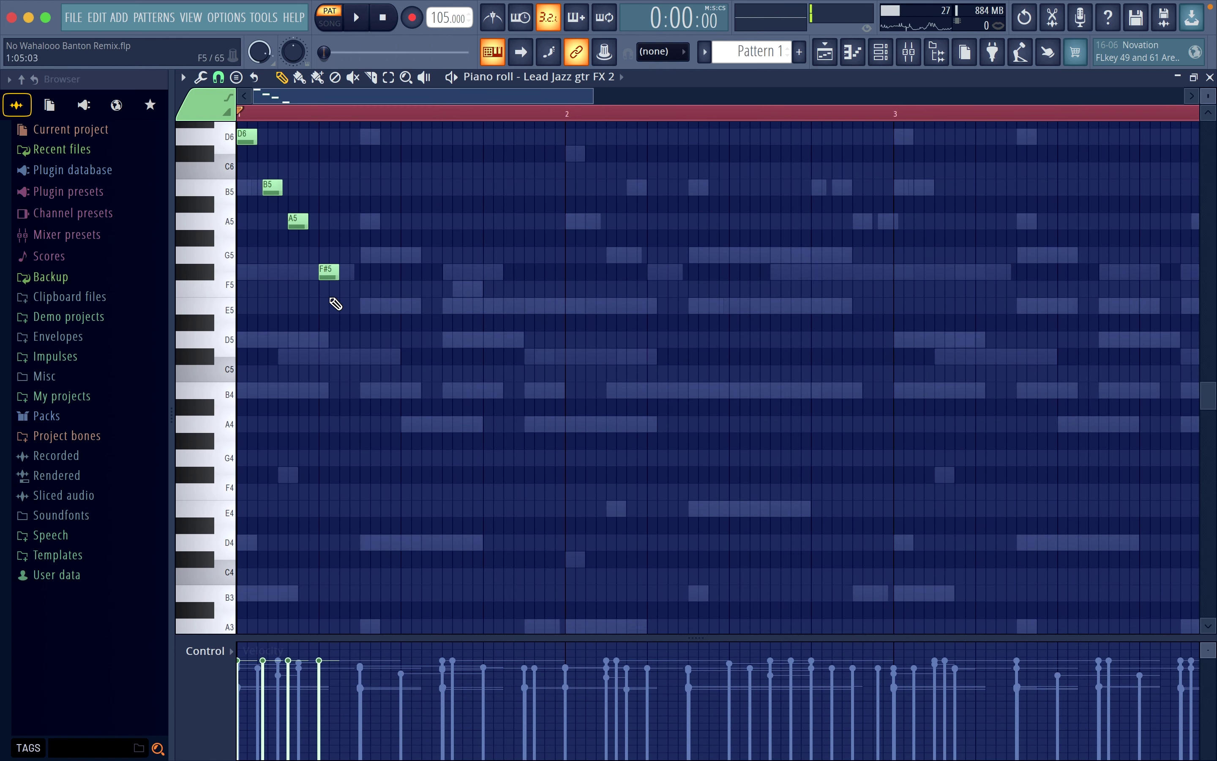
# Step: Shift the B5 and F#5 notes of the opening run slightly earlier while auditioning the timing
pyautogui.press('space')
pyautogui.press('space')
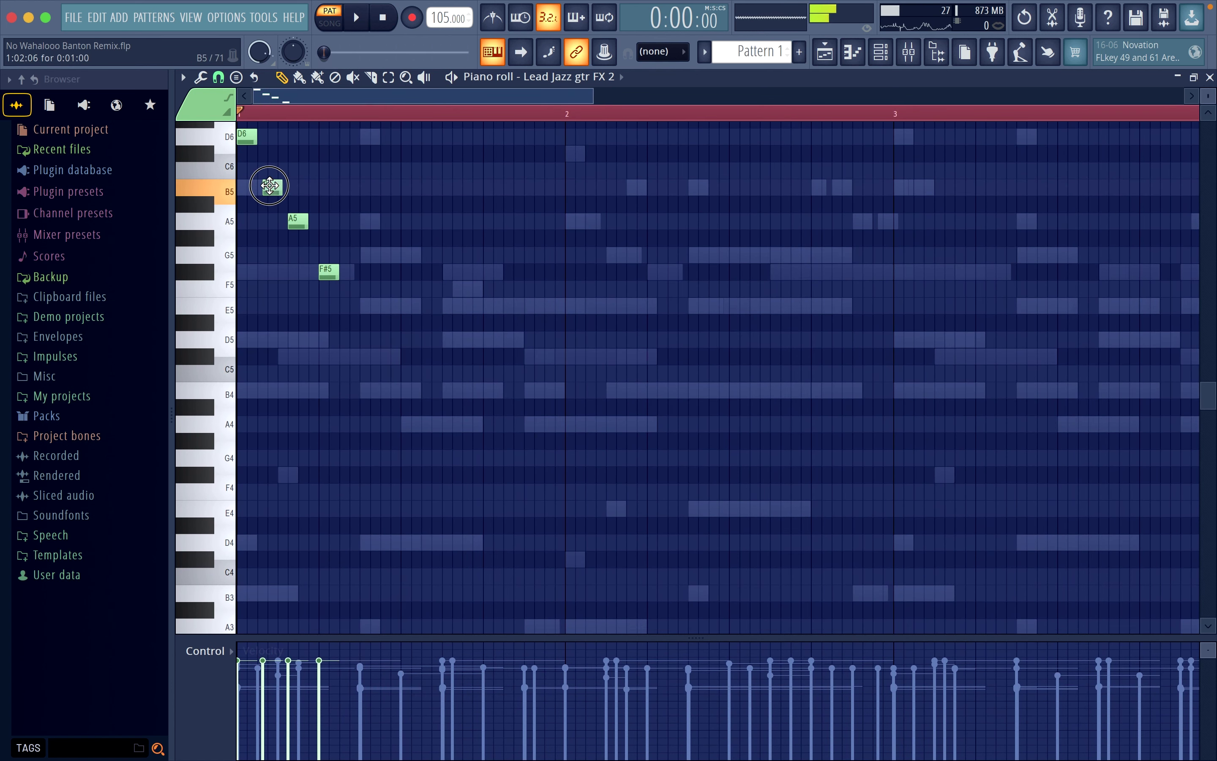
pyautogui.press('space')
pyautogui.press('space')
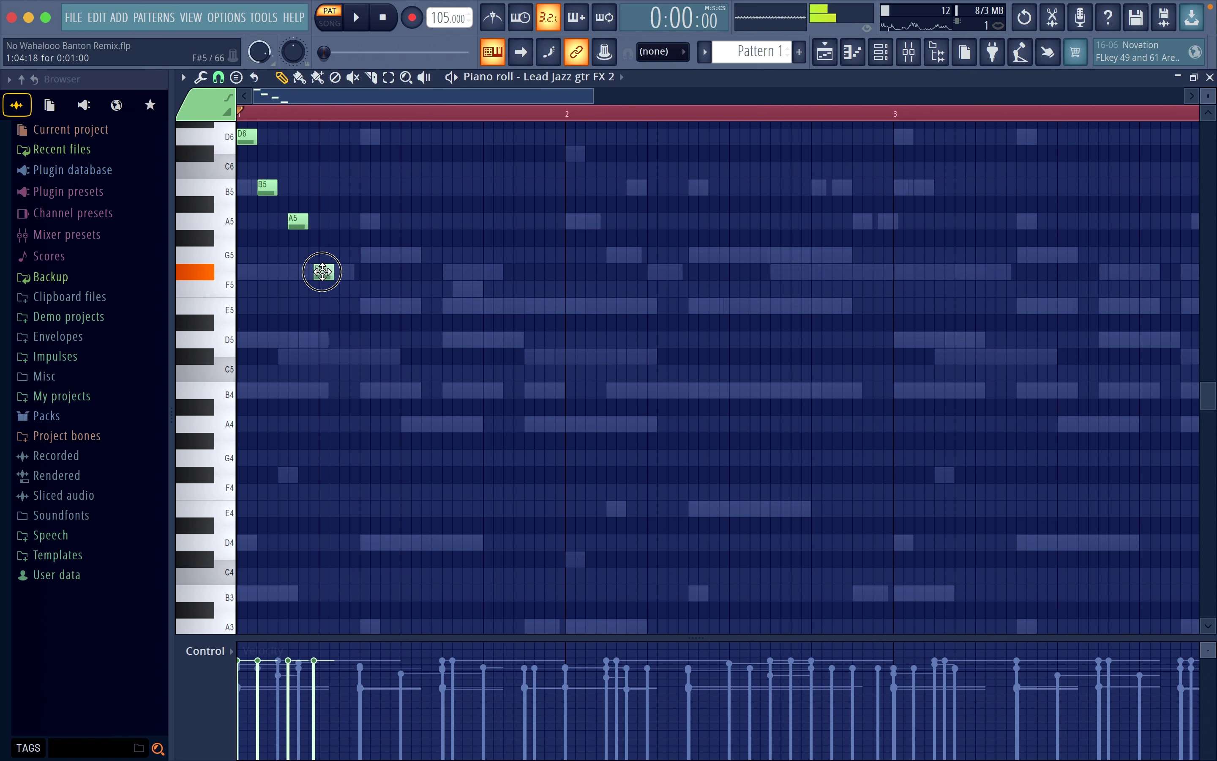
pyautogui.press('space')
pyautogui.press('space')
# Step: Add a longer A5 note followed directly by a B5 note in the second half of bar 1
pyautogui.click(450, 222)
pyautogui.moveTo(462, 222); pyautogui.dragTo(424, 223)
pyautogui.click(511, 186)
pyautogui.press('space')
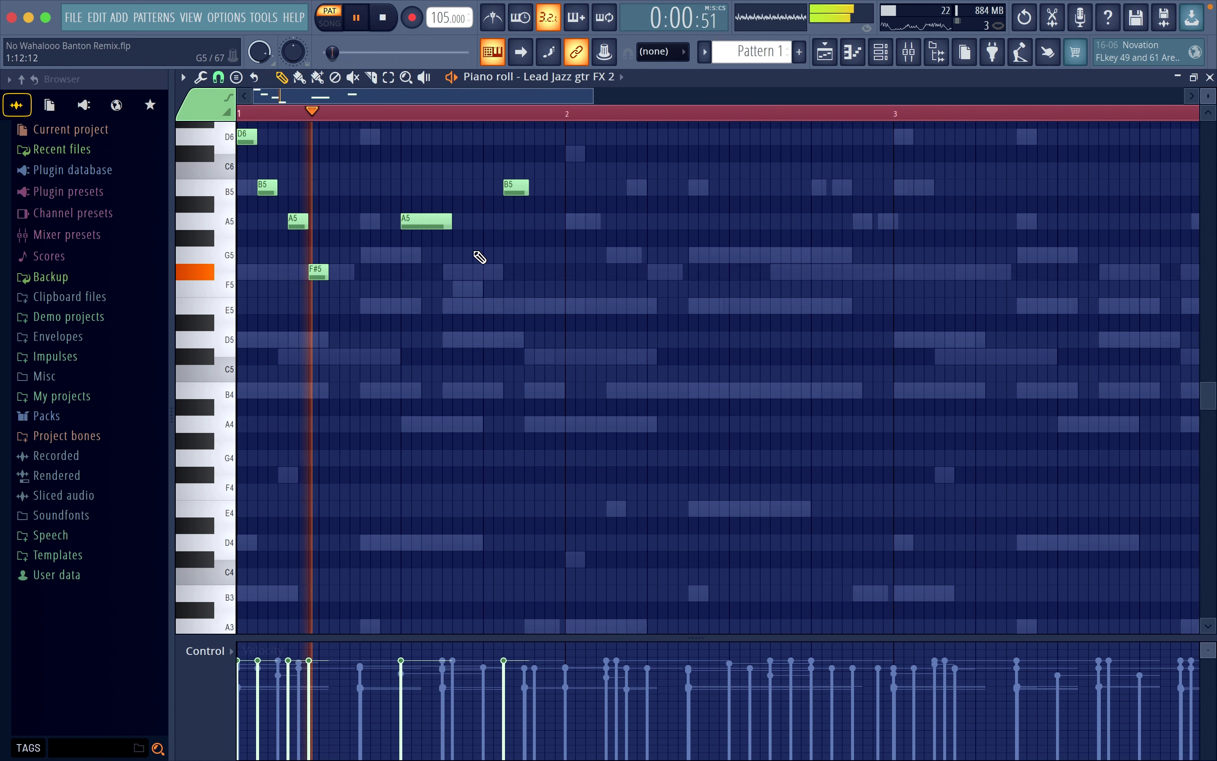
pyautogui.moveTo(515, 188); pyautogui.dragTo(452, 187)
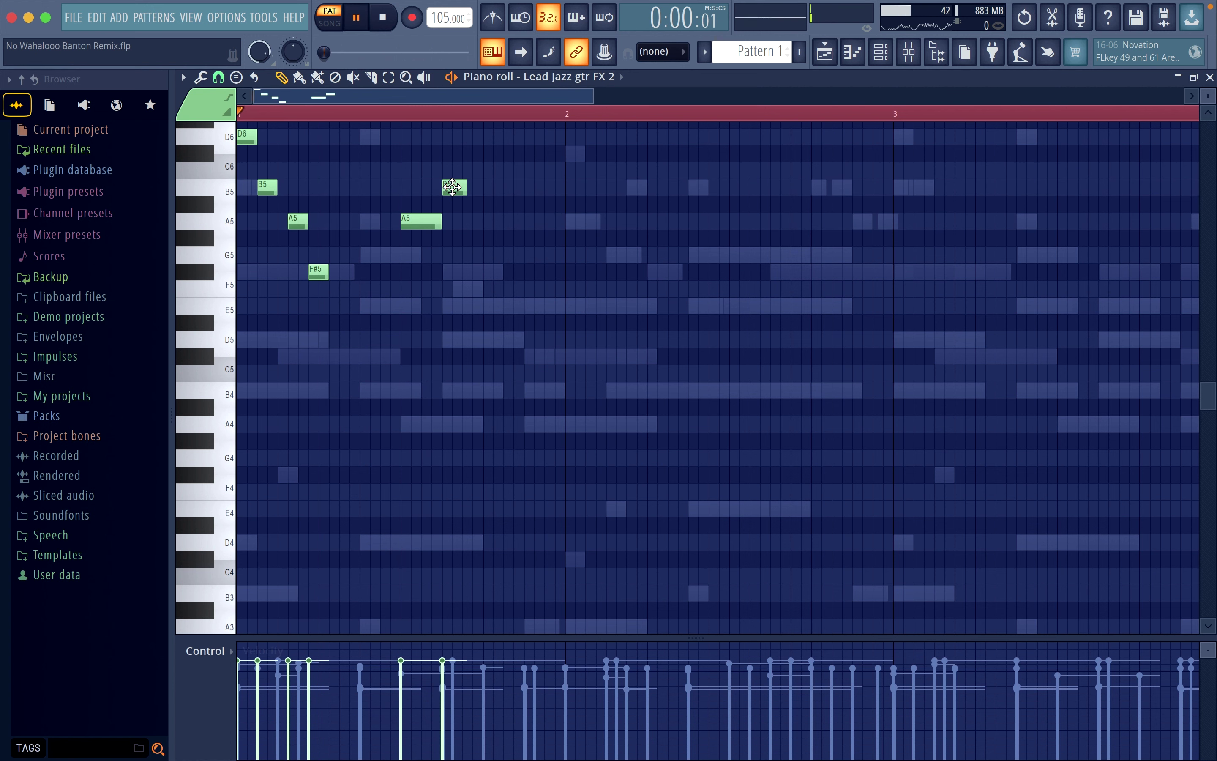
pyautogui.press('space')
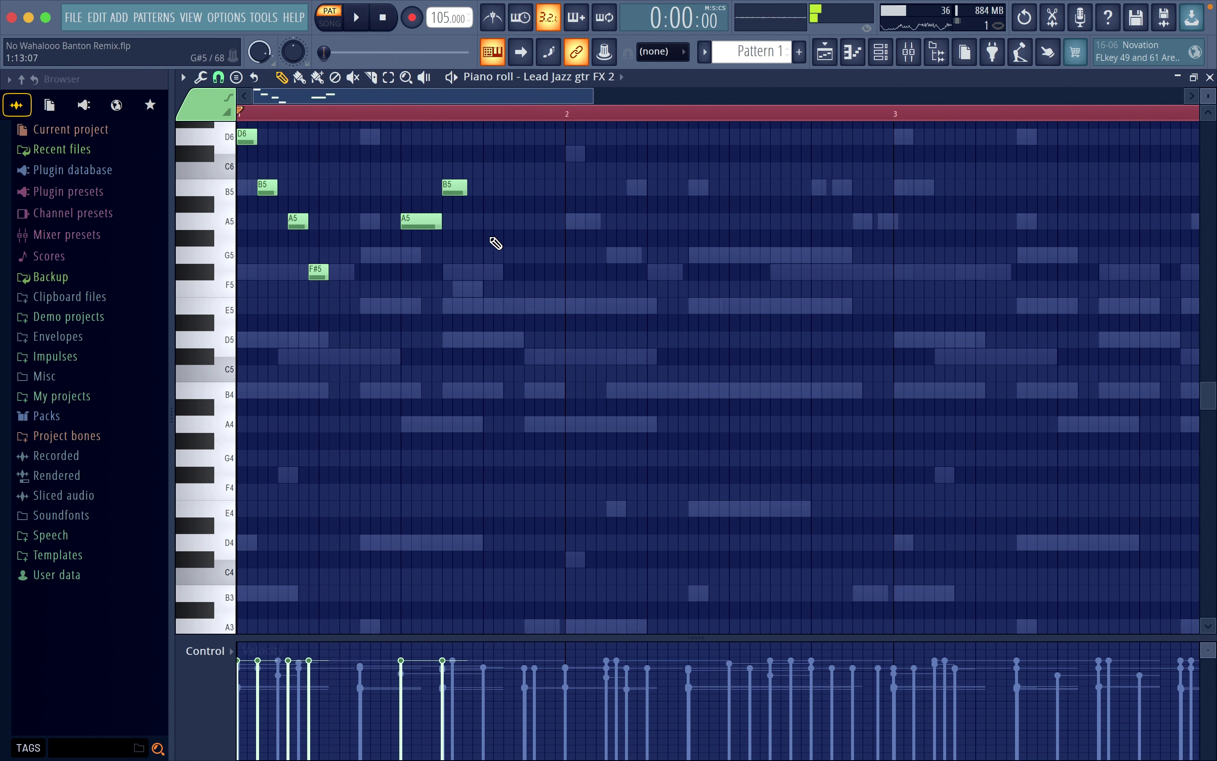
# Step: Duplicate the bar 1 phrase into bar 2 and lower the copy by one semitone
pyautogui.scroll(3, 495, 243)
pyautogui.moveTo(508, 248); pyautogui.dragTo(239, 443)
pyautogui.hotkey('ctrl', 'b')
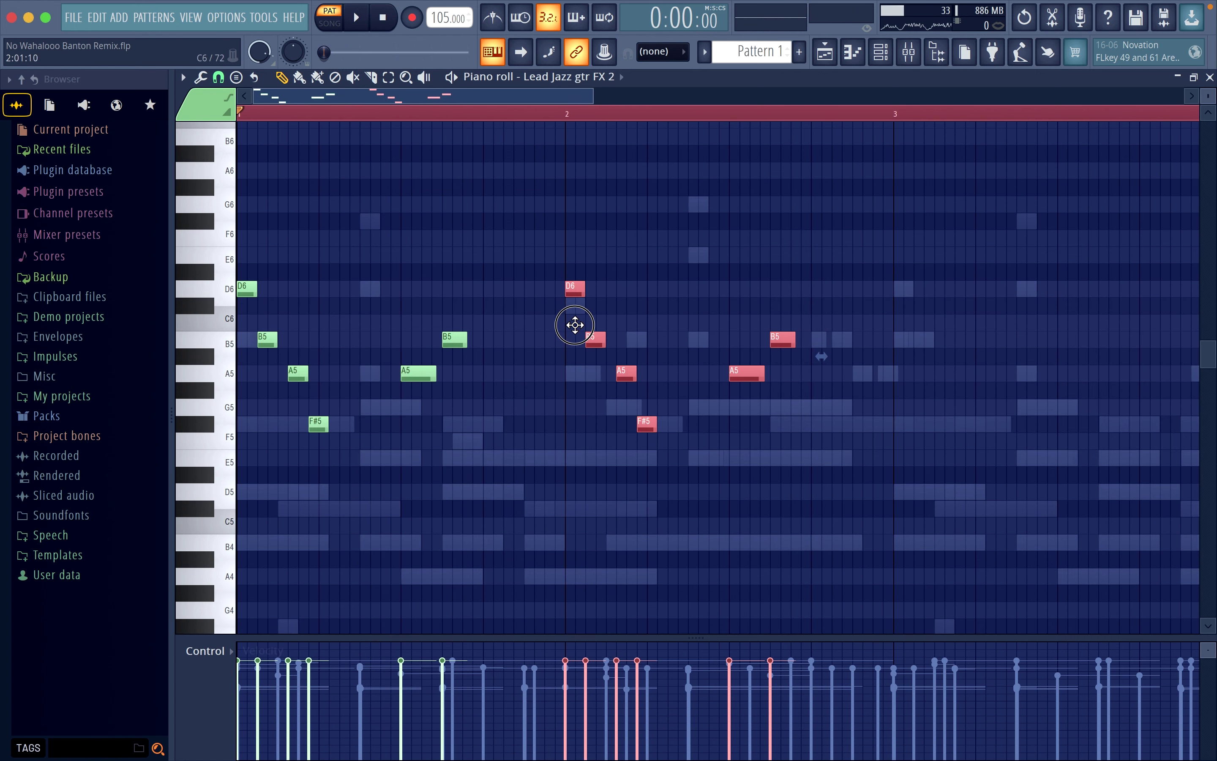
pyautogui.press('Down')
# Step: Raise the bar 2 notes after C#6 by one semitone to B5, A5, F#5, A5 and B5, and play the phrase
pyautogui.click(592, 338)
pyautogui.press('space')
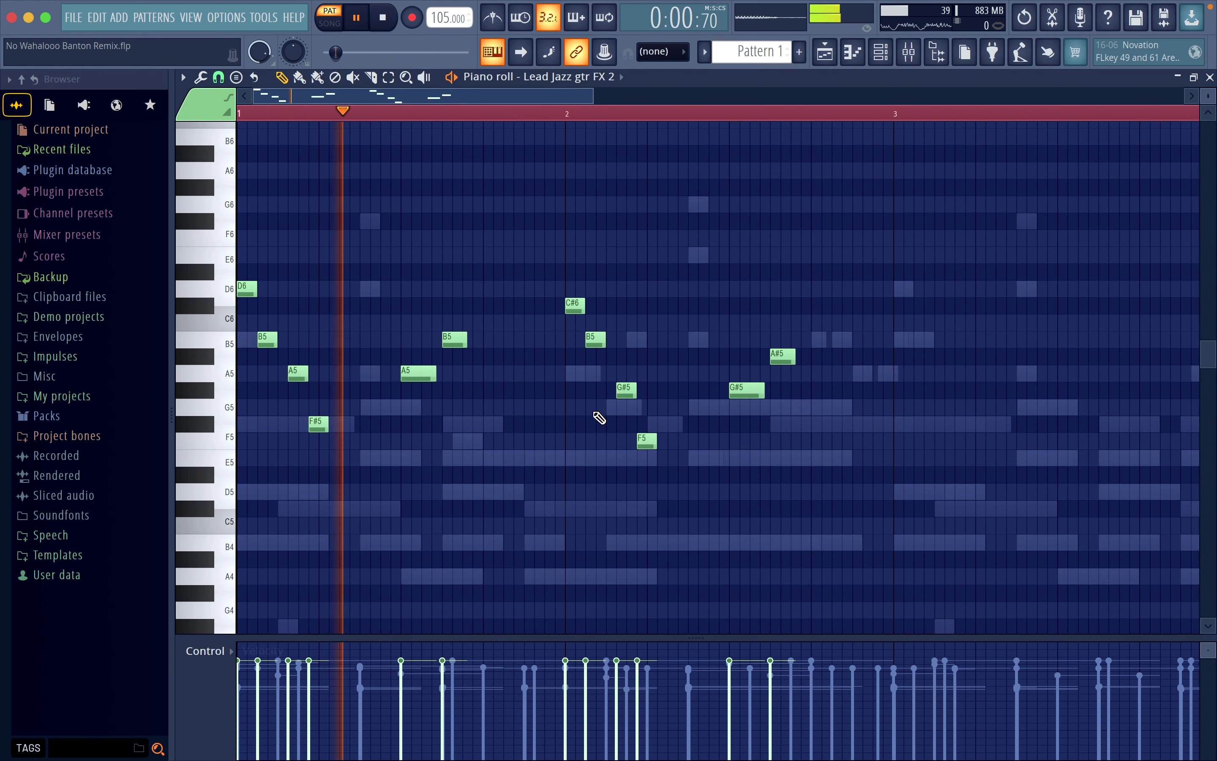
pyautogui.moveTo(624, 388); pyautogui.dragTo(622, 366)
pyautogui.press('space')
pyautogui.click(645, 442)
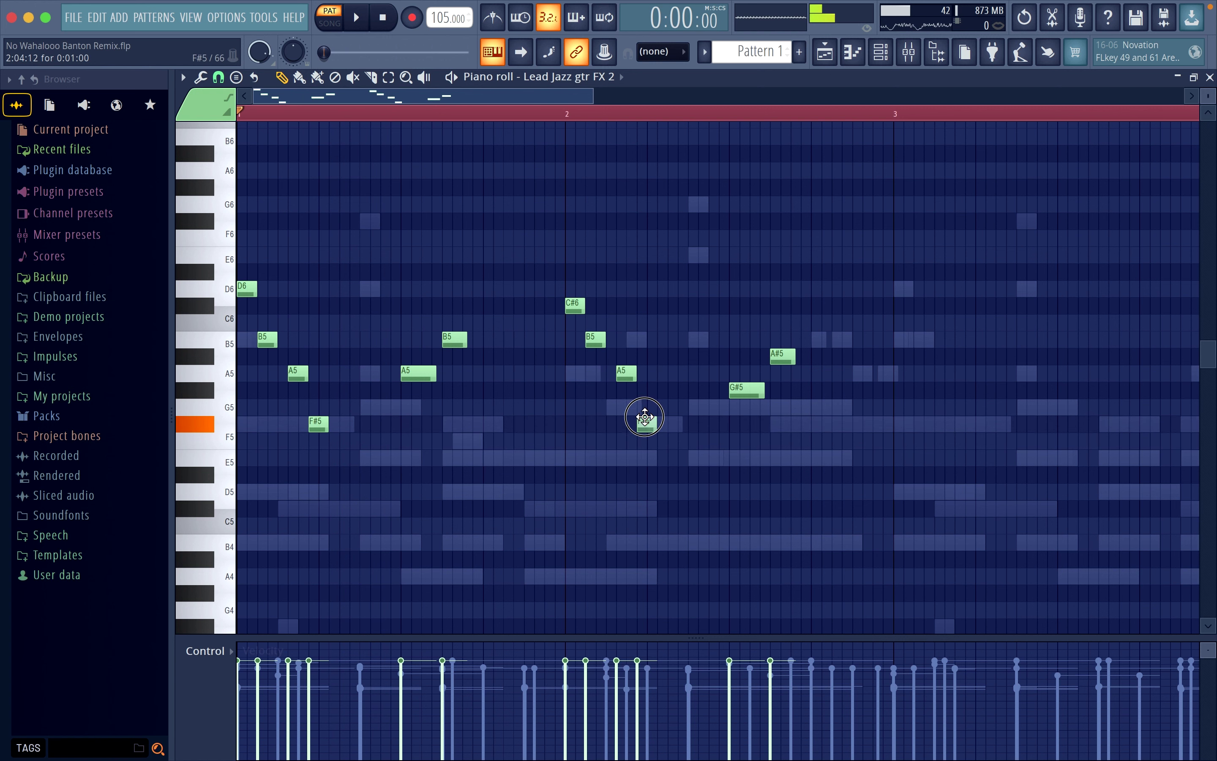
pyautogui.moveTo(741, 373); pyautogui.dragTo(741, 371)
pyautogui.moveTo(783, 356); pyautogui.dragTo(780, 338)
pyautogui.press('space')
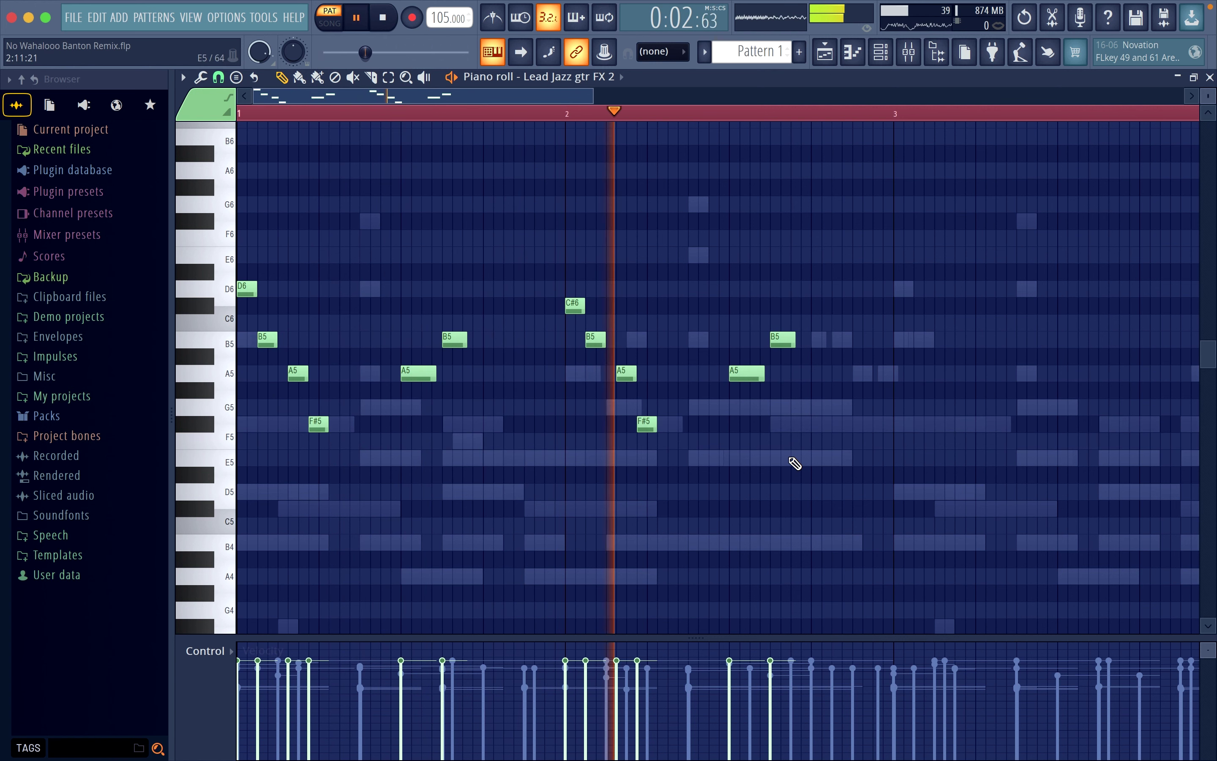
pyautogui.press('space')
# Step: Add short A5 slide notes under the closing B5 notes of both bars and adjust the lengths of the long A5 notes
pyautogui.click(458, 373)
pyautogui.click(786, 373)
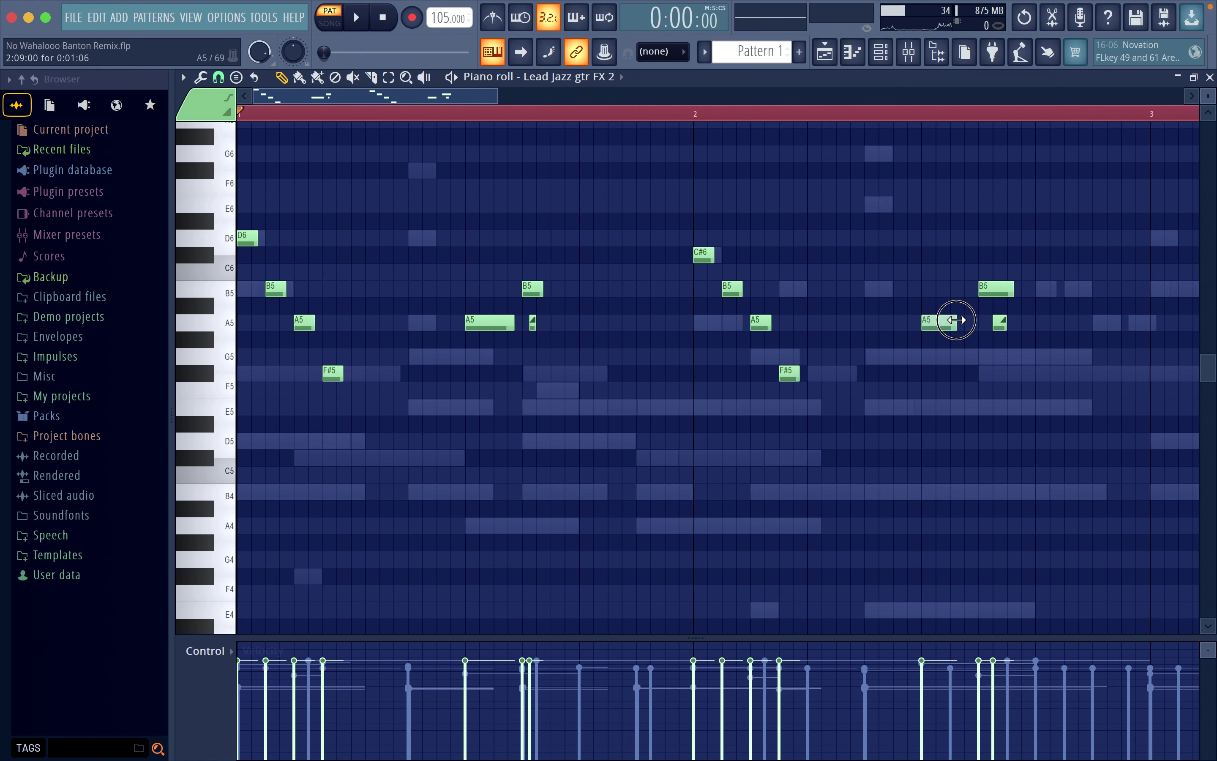
pyautogui.press('space')
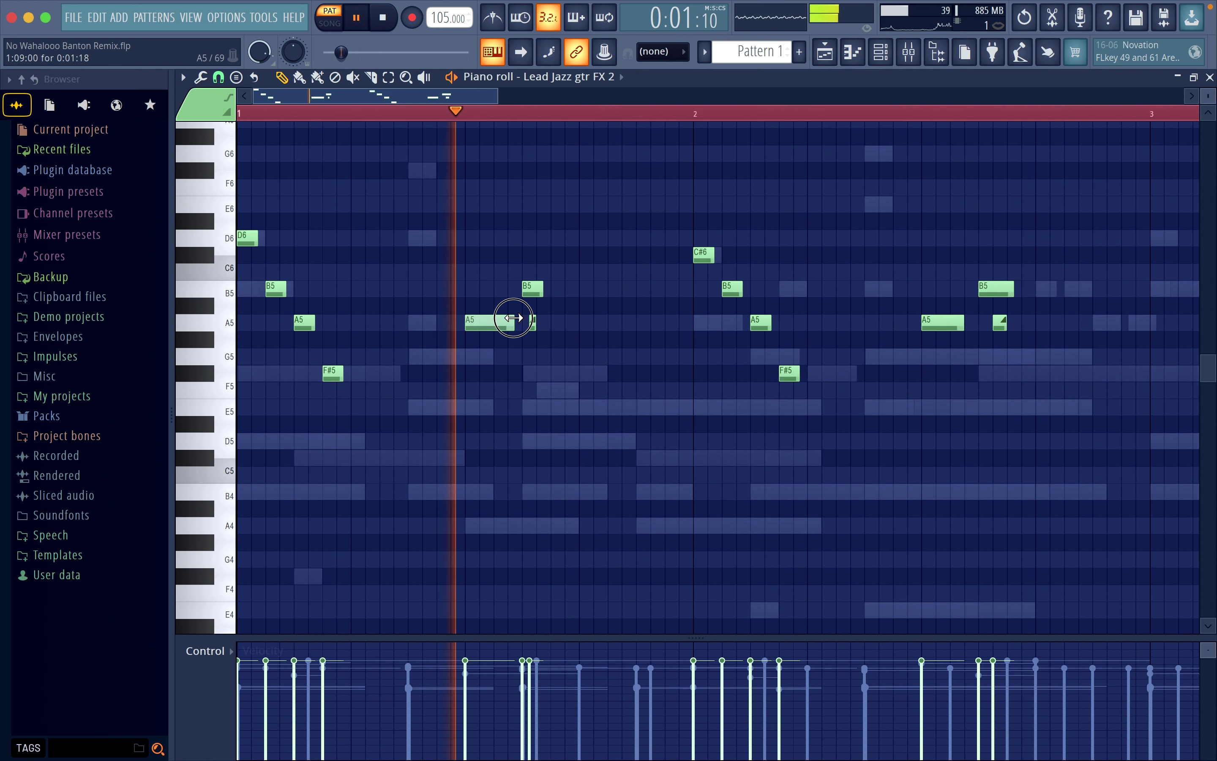
pyautogui.moveTo(513, 323); pyautogui.dragTo(505, 322)
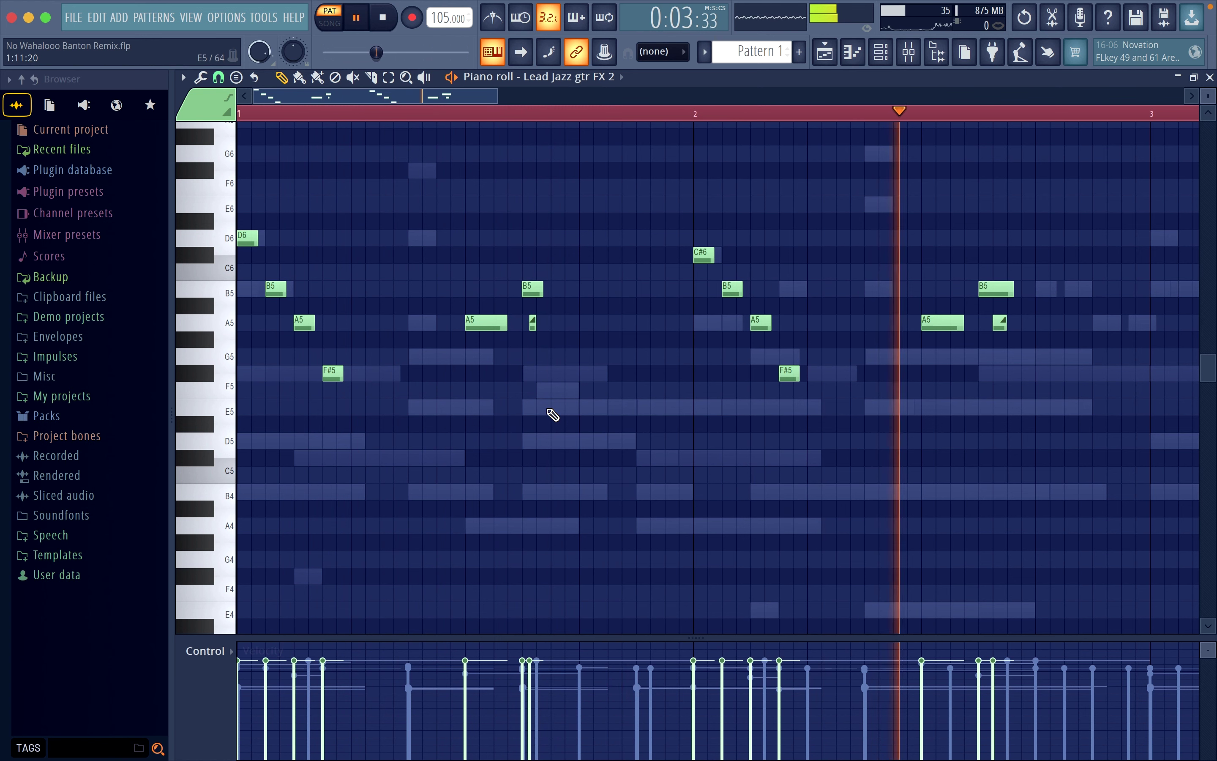
pyautogui.press('space')
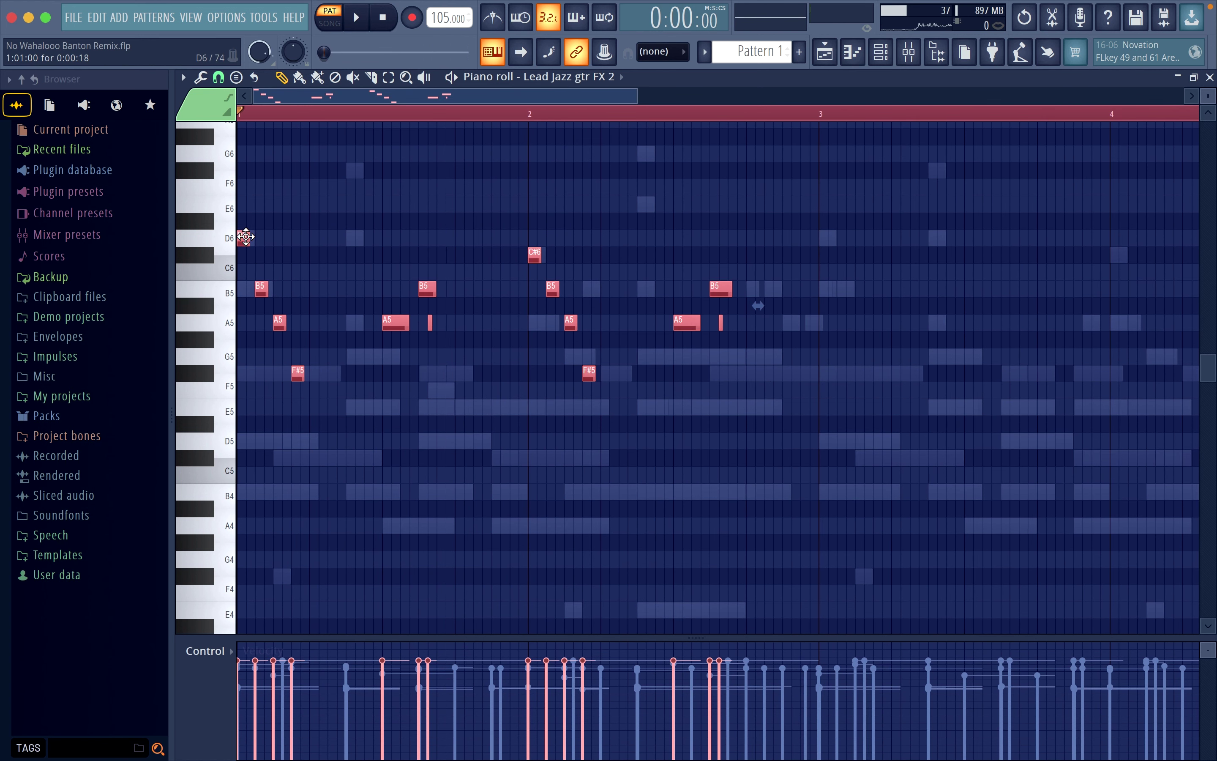
# Step: Copy the two-bar phrase into bars 3 and 4, and lower all its note velocities with level scaling
pyautogui.moveTo(246, 237); pyautogui.dragTo(827, 236)
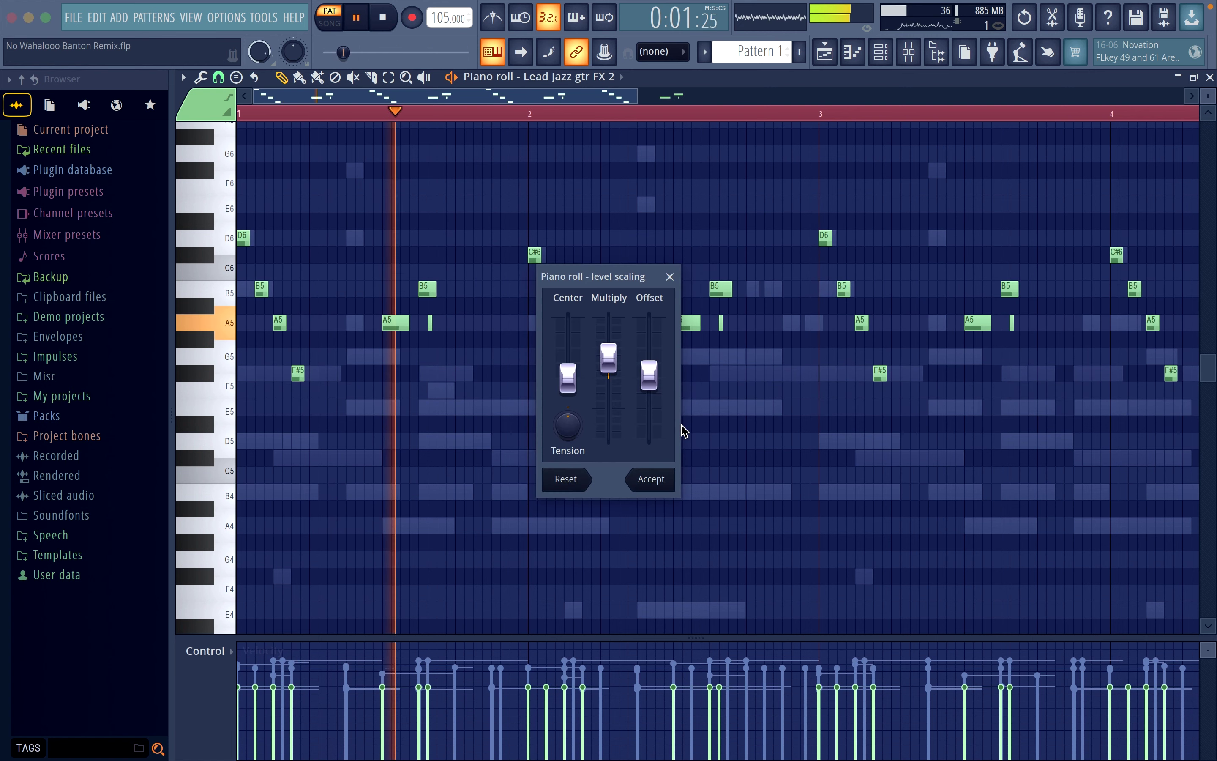
pyautogui.press('space')
pyautogui.click(654, 481)
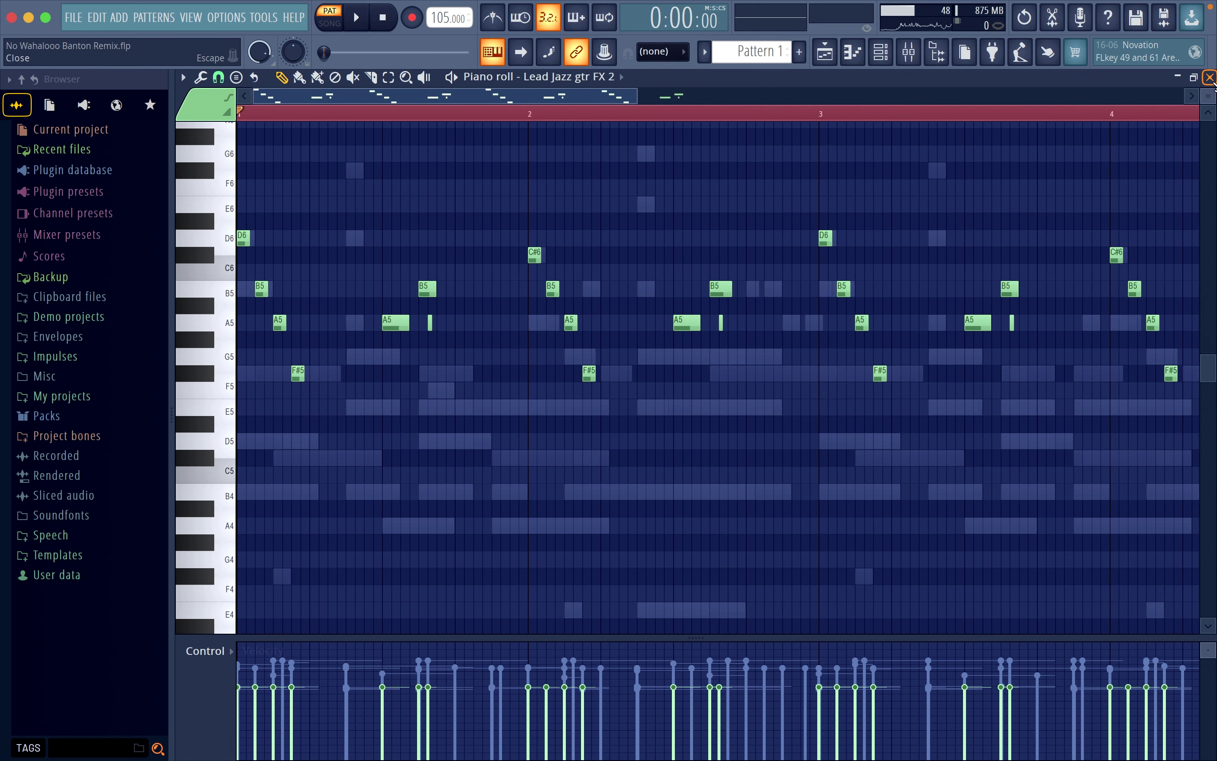
# Step: Clone the Lead Jazz gtr 2 channel
pyautogui.click(1210, 77)
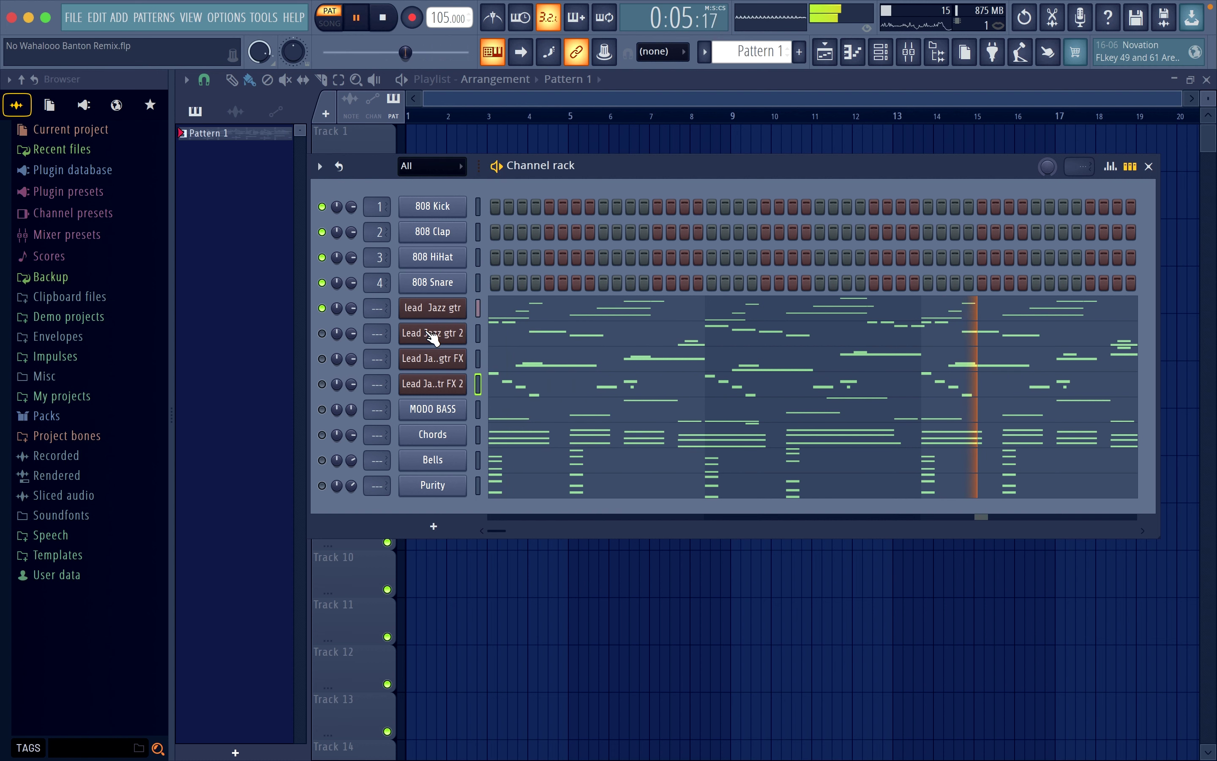
pyautogui.rightClick(432, 335)
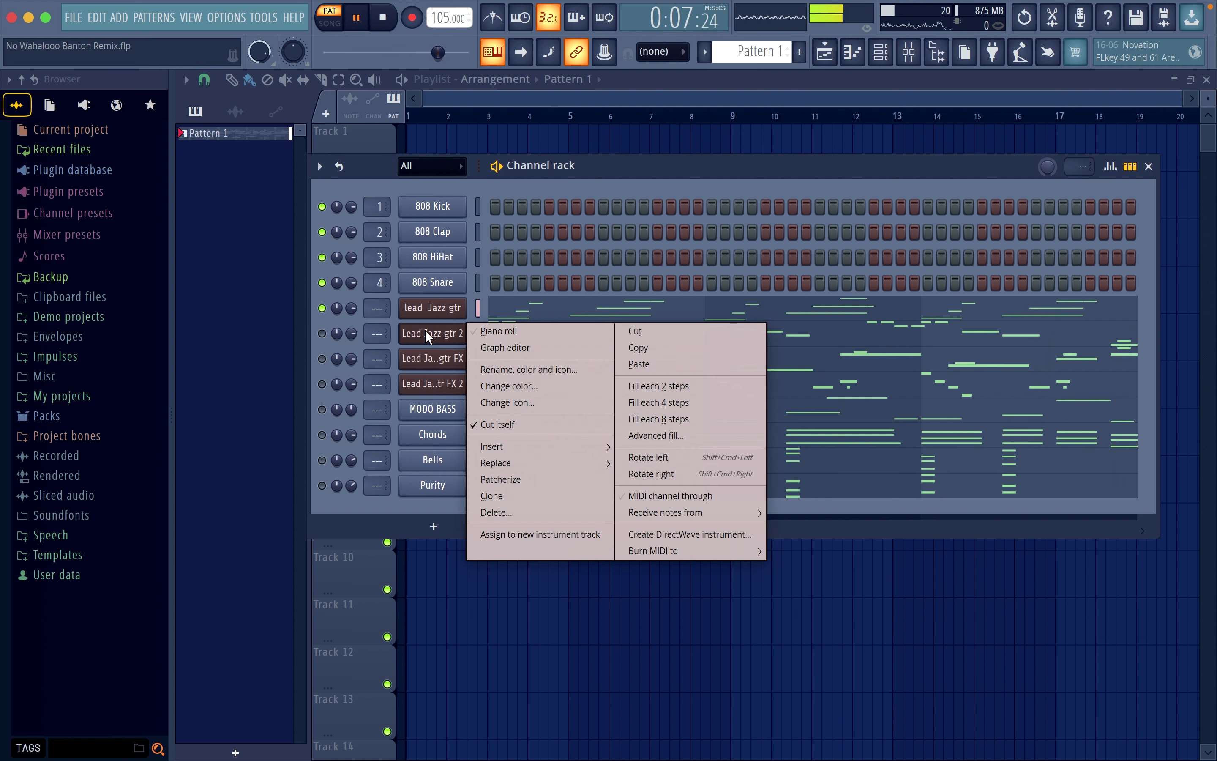
pyautogui.click(511, 495)
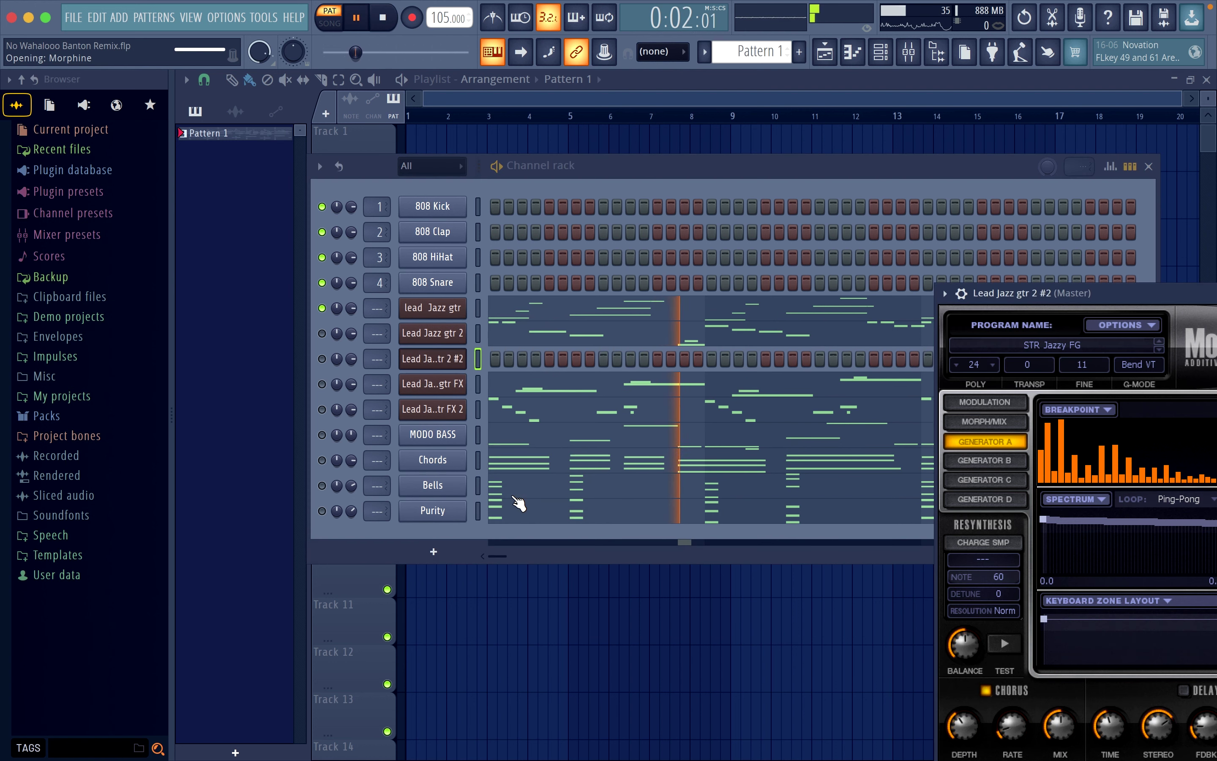
# Step: Rename the cloned guitar channel as Riff gtr 1
pyautogui.middleClick(422, 360)
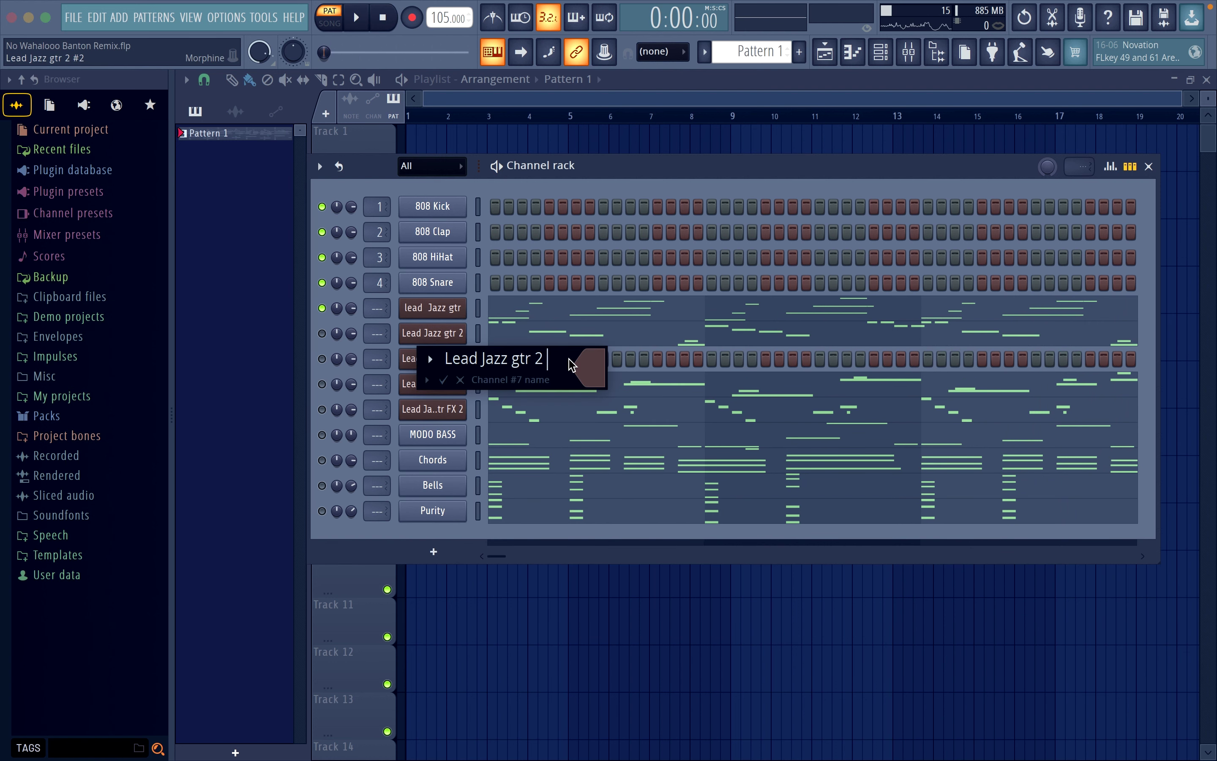
pyautogui.press('BackSpace')
pyautogui.press('BackSpace')
pyautogui.press('BackSpace')
pyautogui.press('BackSpace')
pyautogui.press('BackSpace')
pyautogui.press('BackSpace')
pyautogui.press('BackSpace')
pyautogui.press('BackSpace')
pyautogui.press('BackSpace')
pyautogui.press('BackSpace')
pyautogui.press('BackSpace')
pyautogui.press('BackSpace')
pyautogui.press('BackSpace')
pyautogui.press('BackSpace')
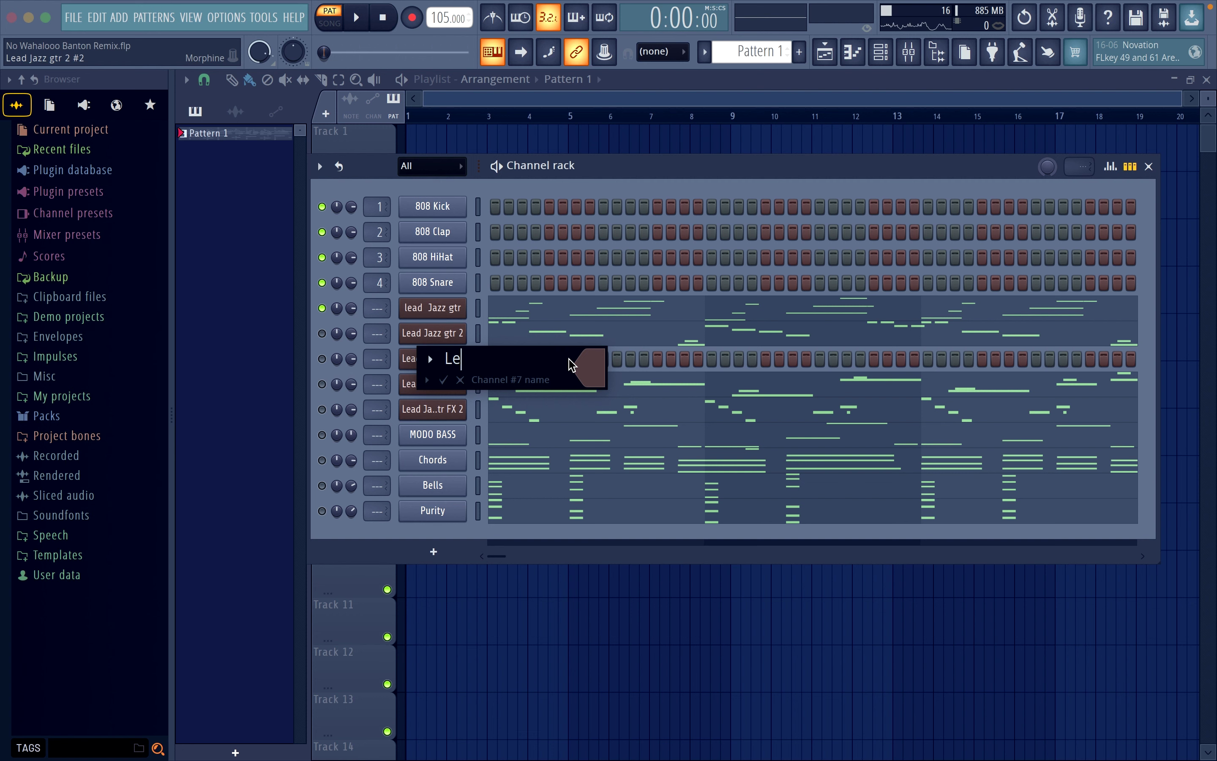
pyautogui.write('Riff gtr 1')
pyautogui.click(444, 380)
# Step: Start the Riff gtr 1 melody in its piano roll with extended G6 and F#6 notes in the first half of bar 1
pyautogui.rightClick(420, 357)
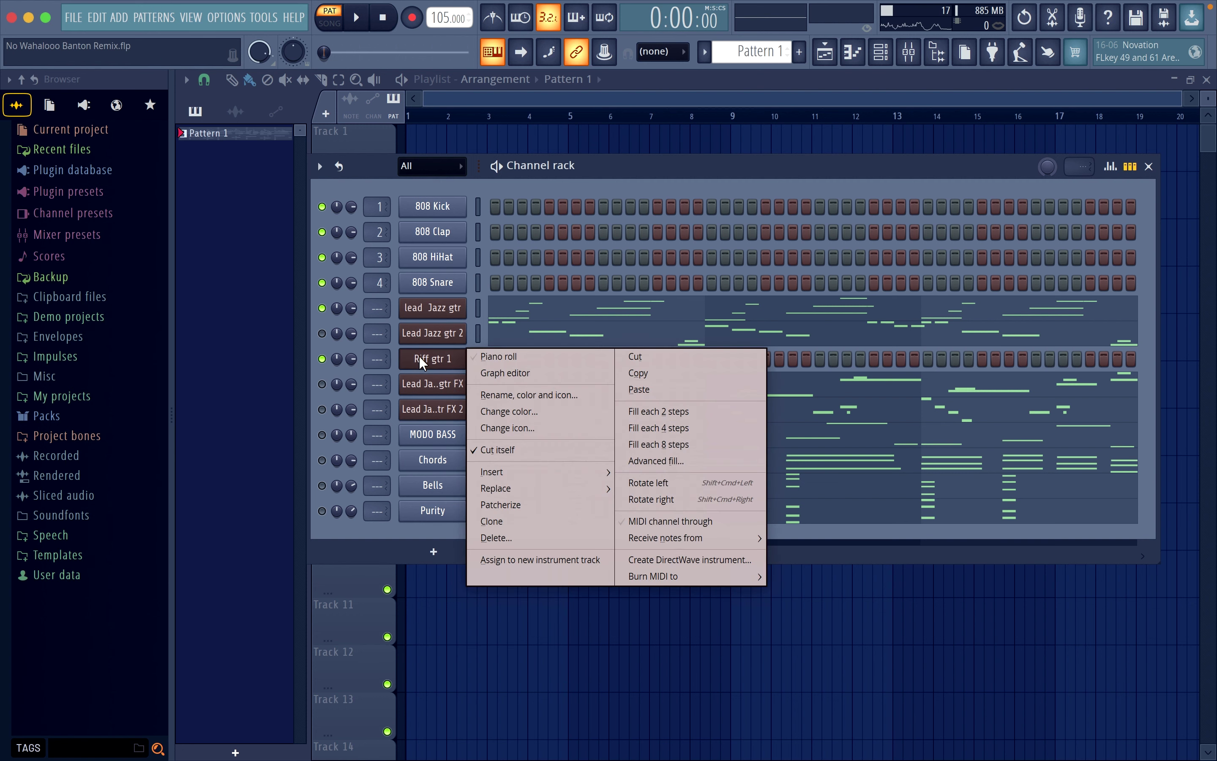
pyautogui.click(490, 352)
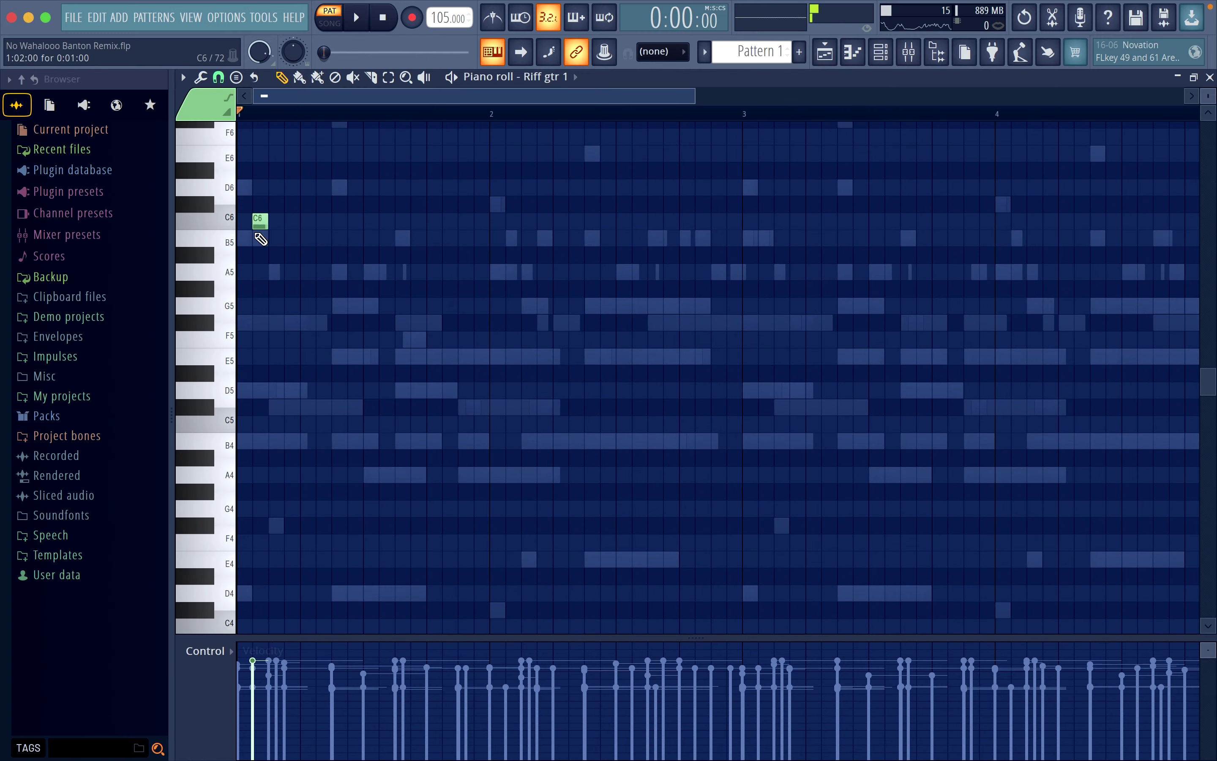
pyautogui.scroll(2, 291, 231)
pyautogui.moveTo(291, 231); pyautogui.dragTo(304, 209)
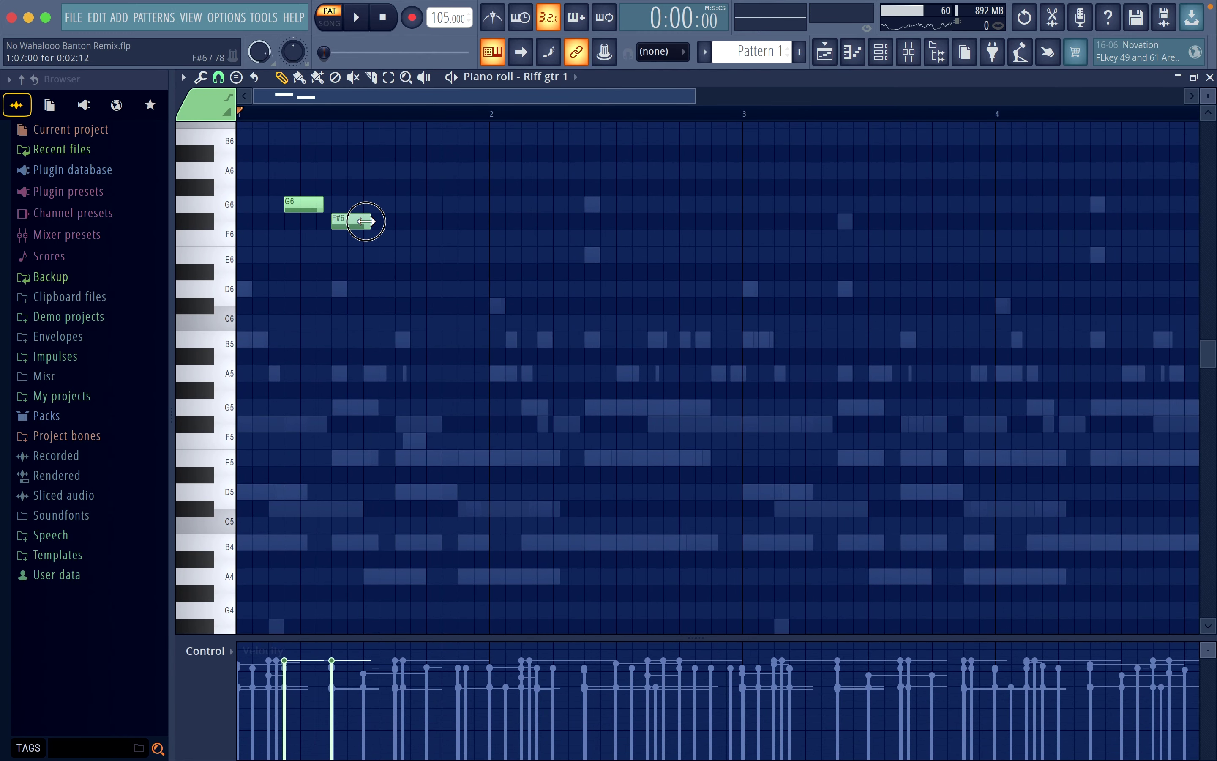
pyautogui.press('space')
pyautogui.press('space')
# Step: Continue the bar 1 riff downward with short E6, D6, C#6 and B5 notes, and play it back
pyautogui.moveTo(373, 240); pyautogui.dragTo(375, 260)
pyautogui.press('space')
pyautogui.click(381, 260)
pyautogui.click(403, 289)
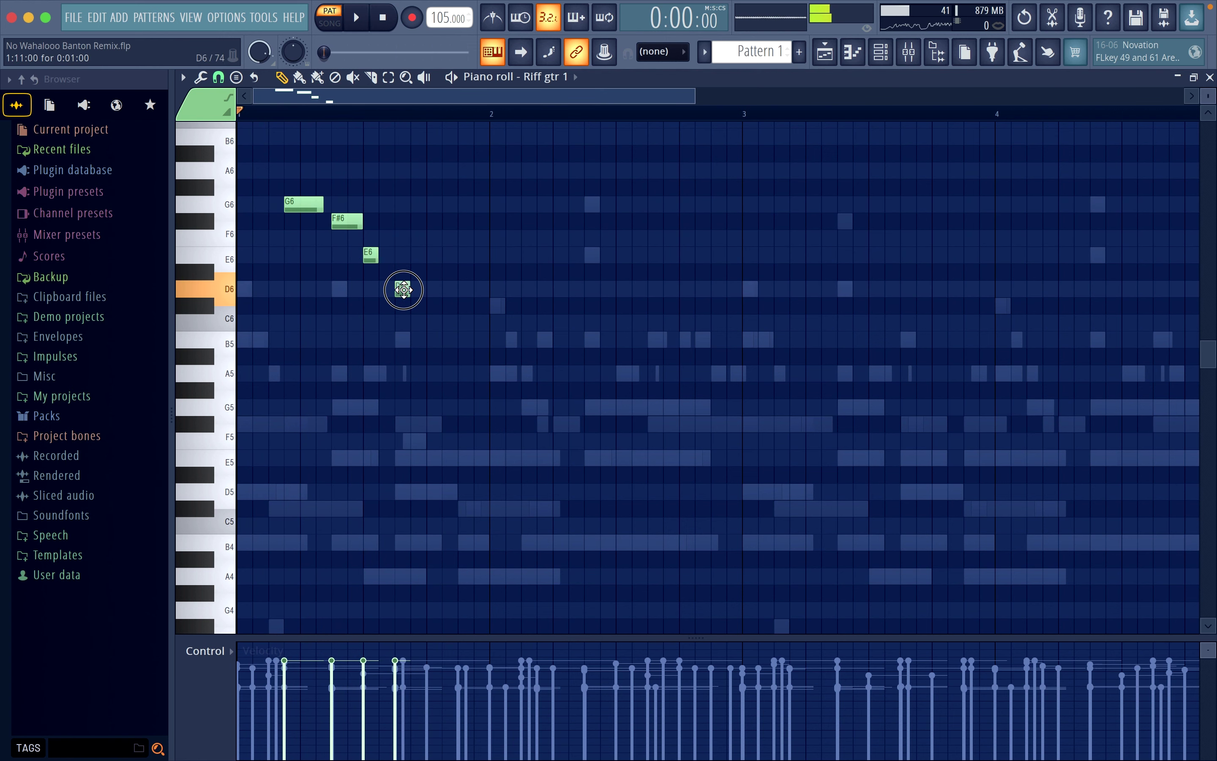
pyautogui.click(418, 306)
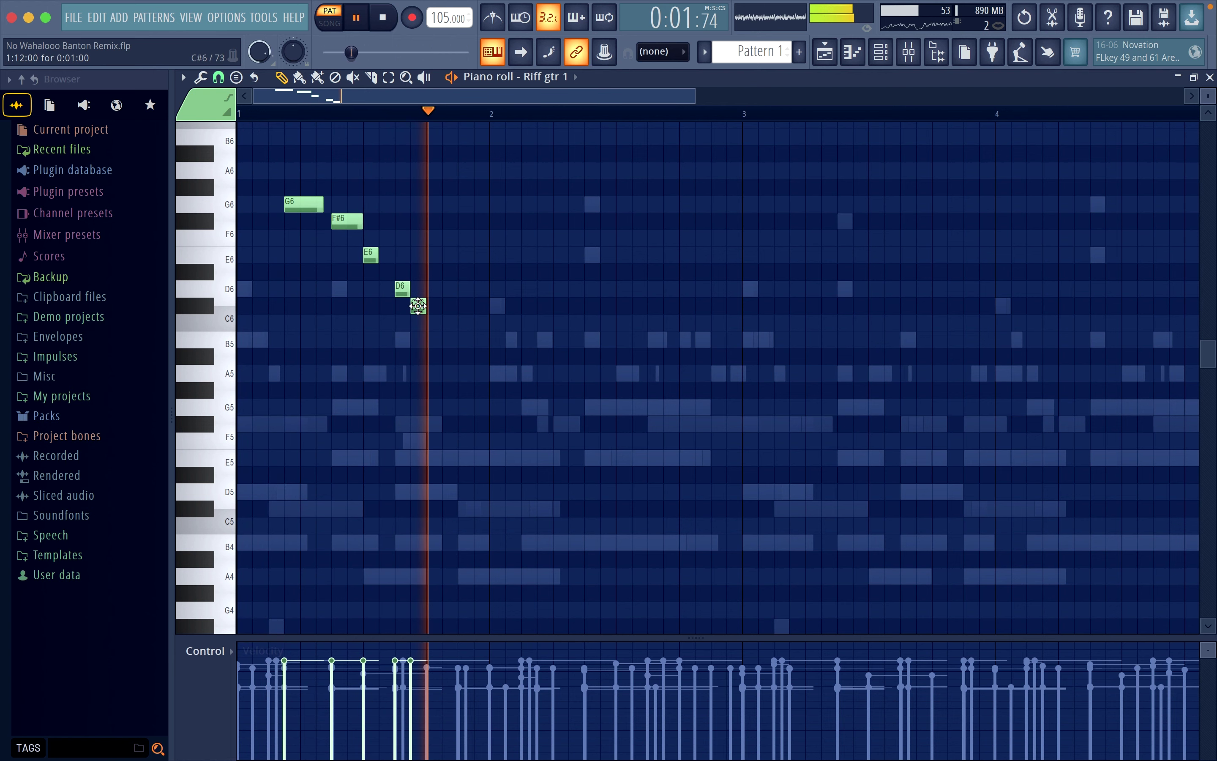
pyautogui.click(432, 340)
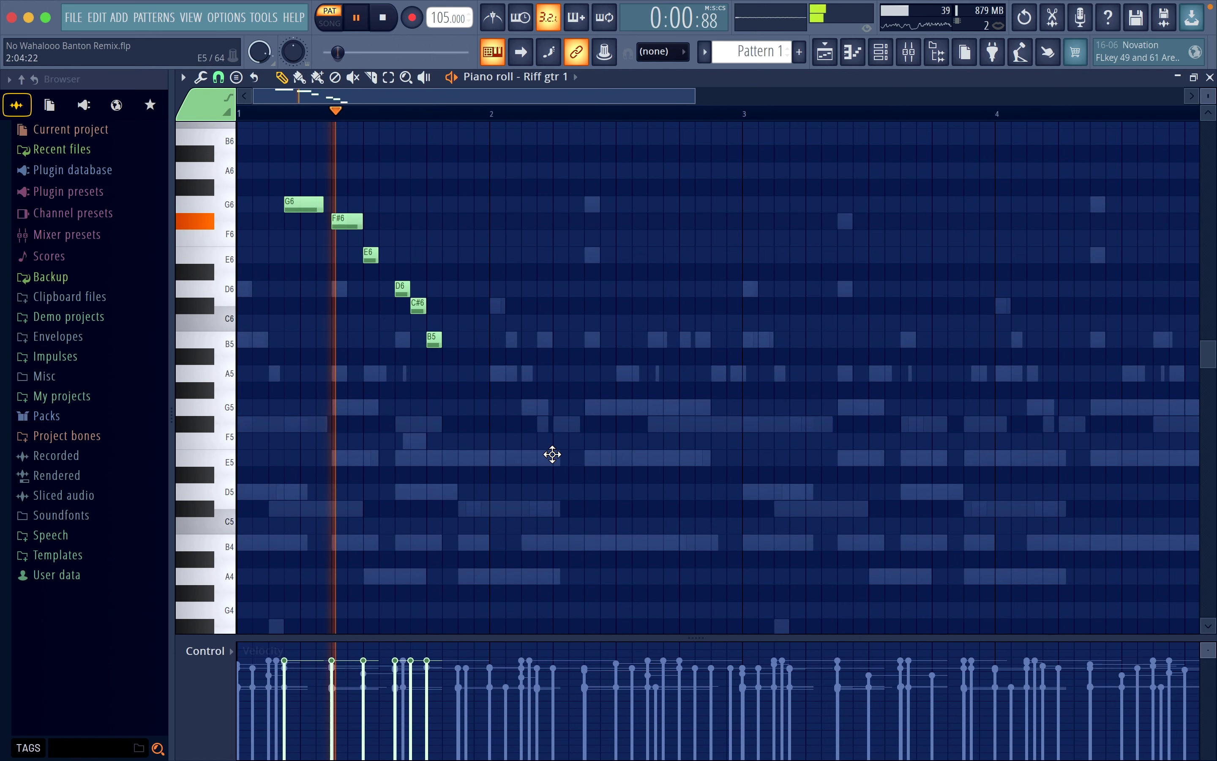
pyautogui.press('space')
# Step: End the descending bar 1 run with a one-step A5 and a G5 lengthened to two steps
pyautogui.click(447, 375)
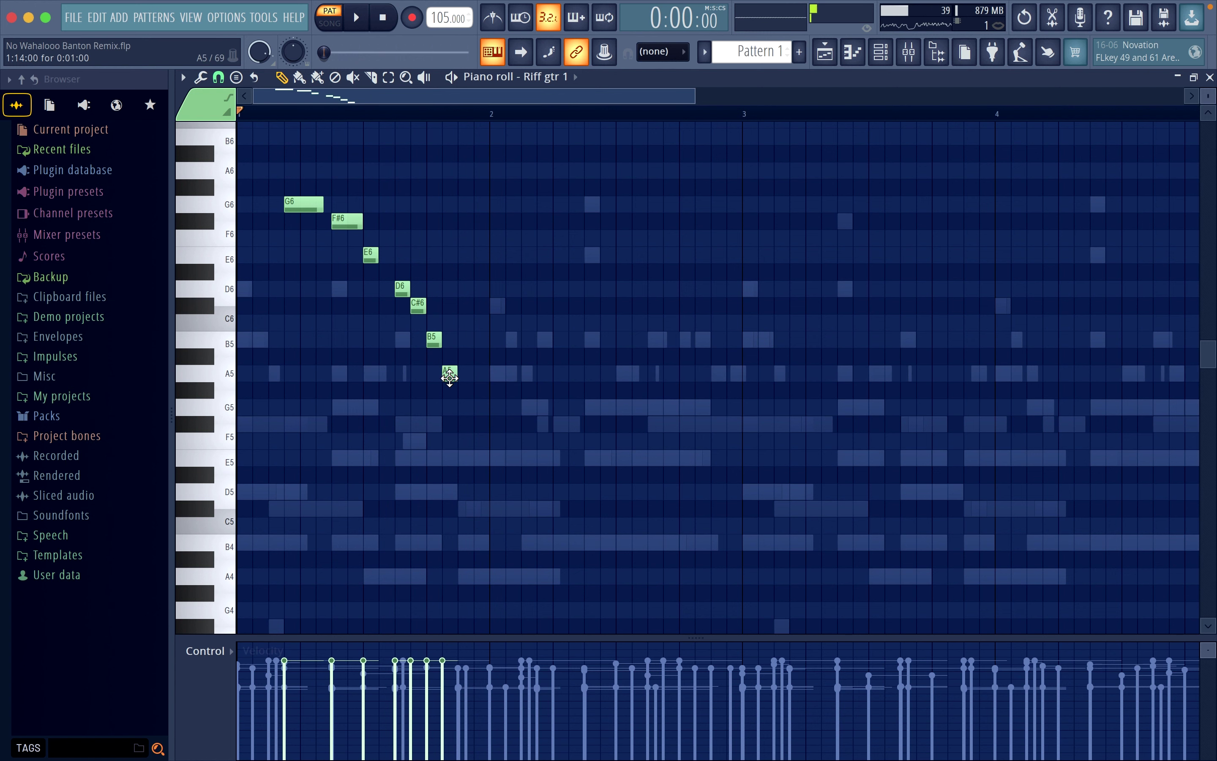
pyautogui.press('space')
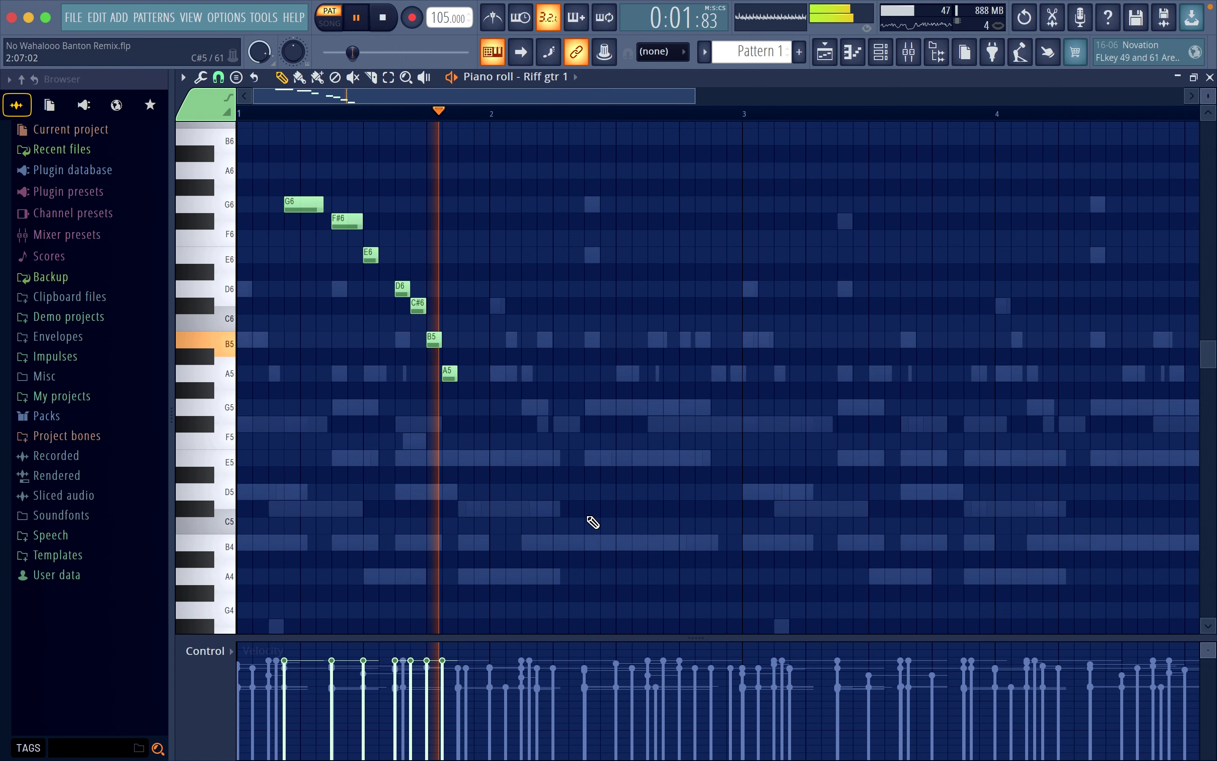
pyautogui.click(467, 409)
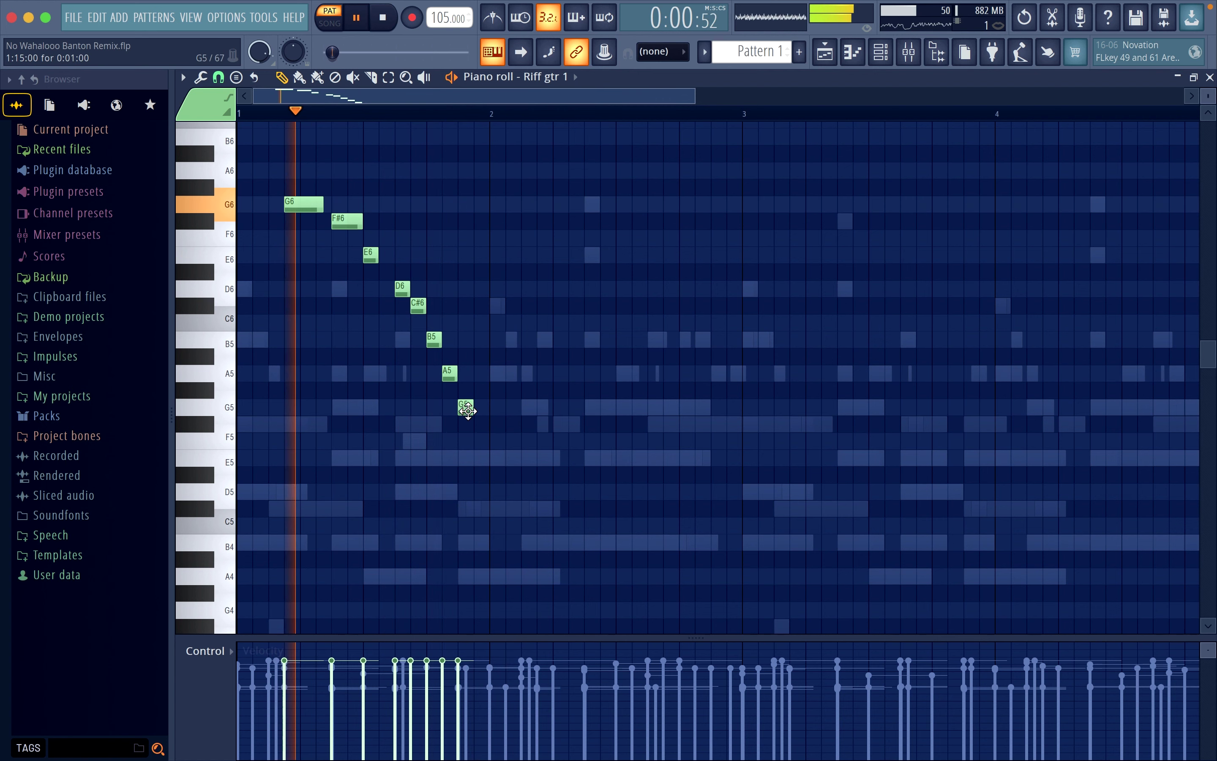
pyautogui.moveTo(474, 412); pyautogui.dragTo(489, 422)
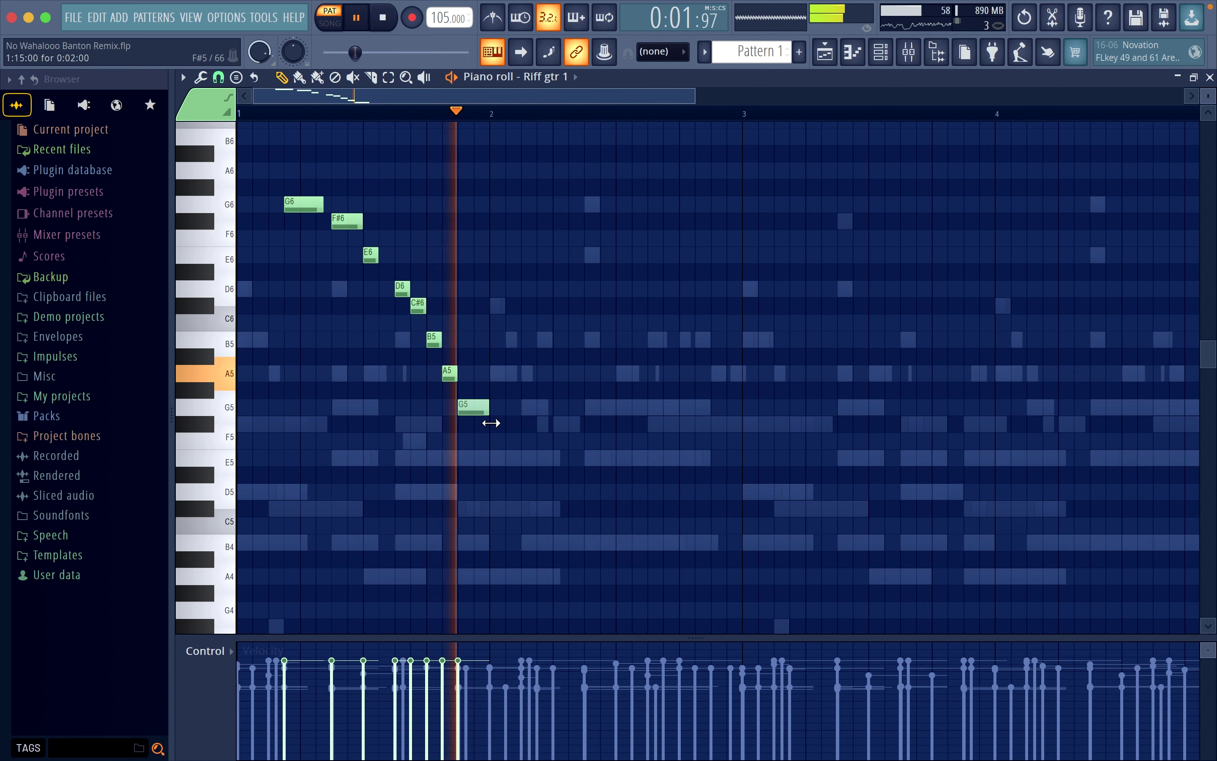
pyautogui.press('space')
# Step: Write the bar 2 answer with two-step E6 and B5 notes, two short C#6 notes, a two-step C#6 and a closing D6
pyautogui.press('space')
pyautogui.click(591, 340)
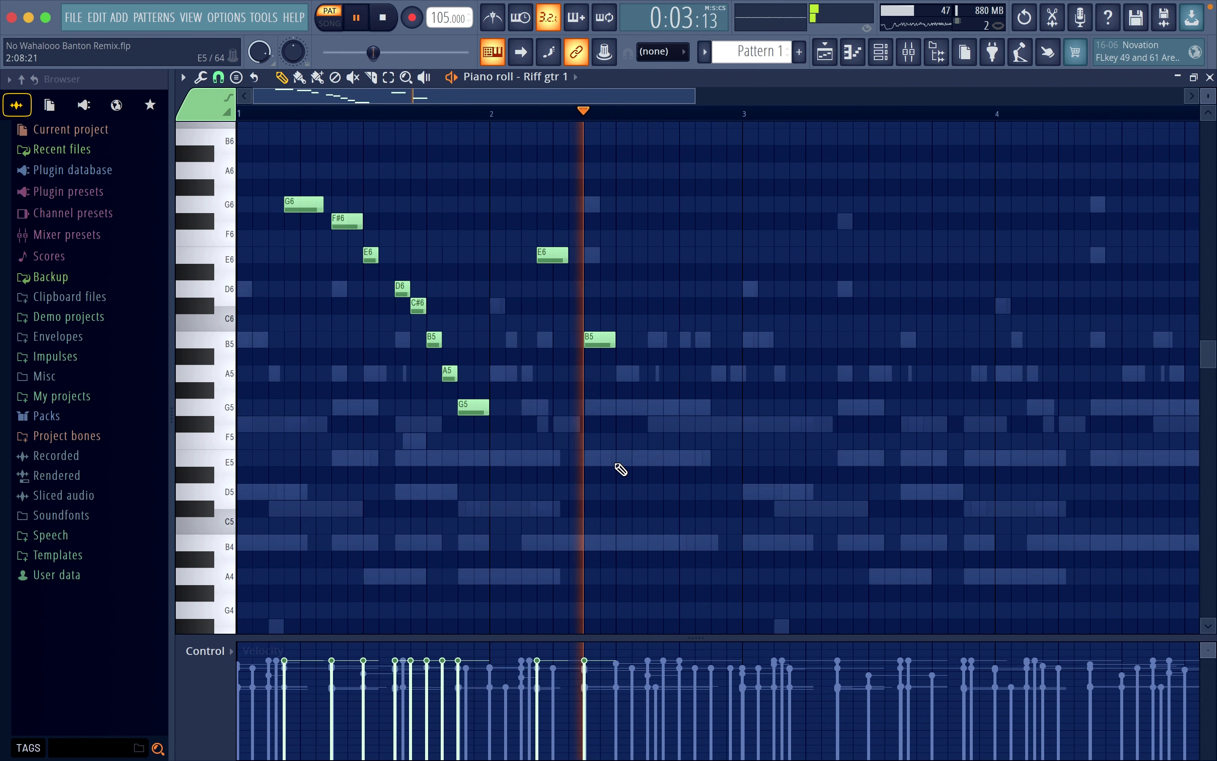
pyautogui.press('space')
pyautogui.click(656, 307)
pyautogui.moveTo(649, 306); pyautogui.dragTo(654, 307)
pyautogui.moveTo(677, 306); pyautogui.dragTo(670, 306)
pyautogui.click(683, 306)
pyautogui.moveTo(686, 306); pyautogui.dragTo(710, 307)
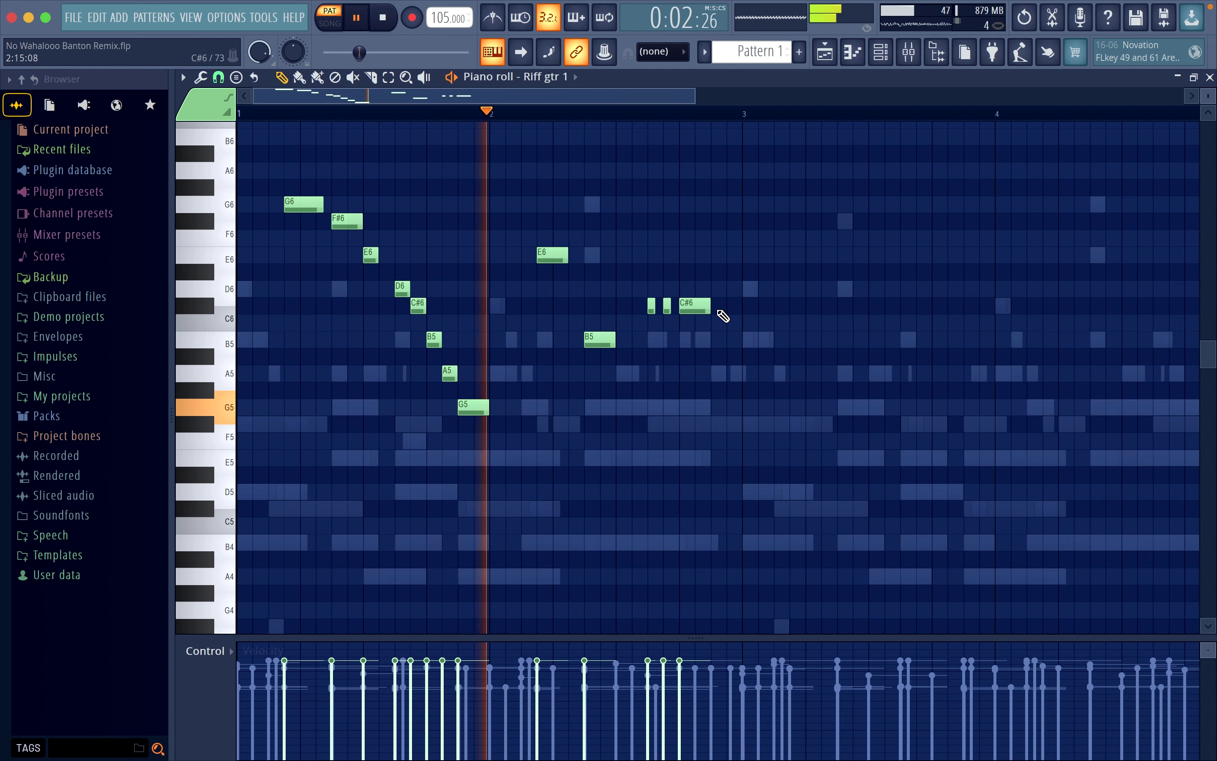
pyautogui.click(716, 288)
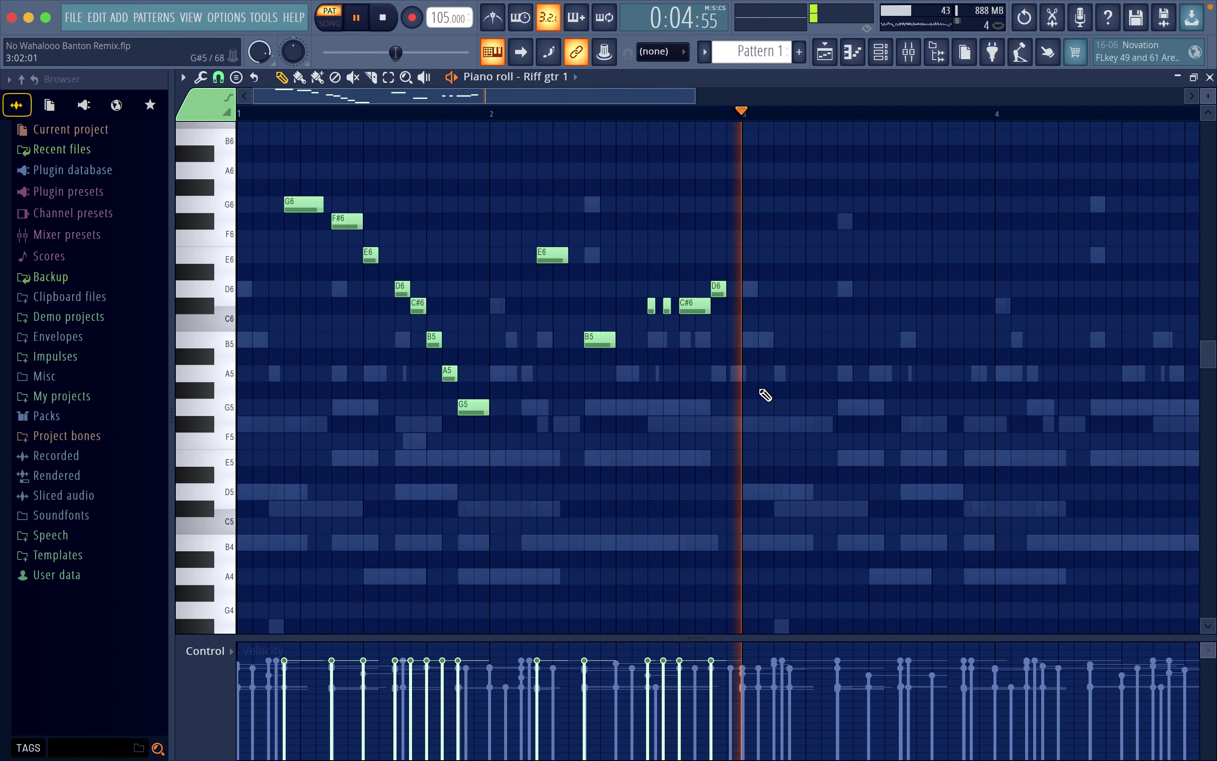
pyautogui.press('space')
# Step: Copy the whole two-bar riff into bars 3 and 4, play it and close the piano roll
pyautogui.hotkey('ctrl', 'a')
pyautogui.keyDown('shift'); pyautogui.moveTo(312, 208); pyautogui.dragTo(823, 210); pyautogui.keyUp('shift')
pyautogui.press('space')
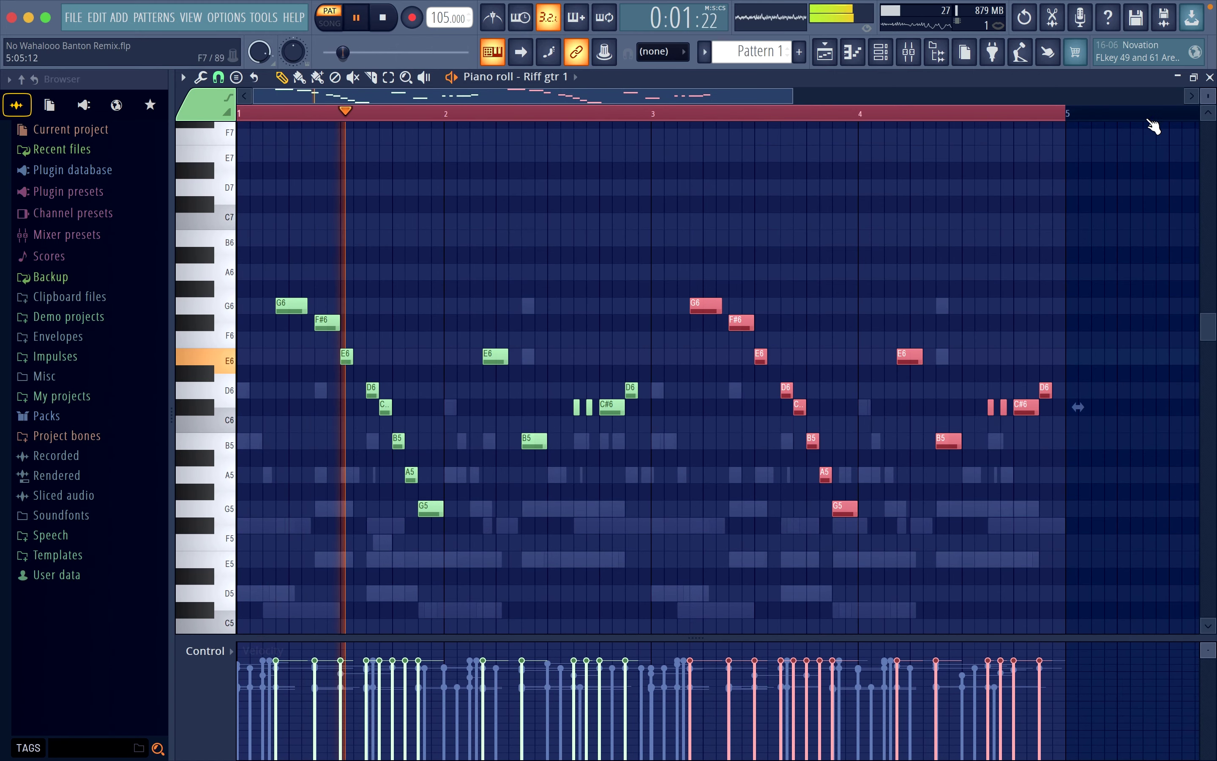
pyautogui.click(1210, 77)
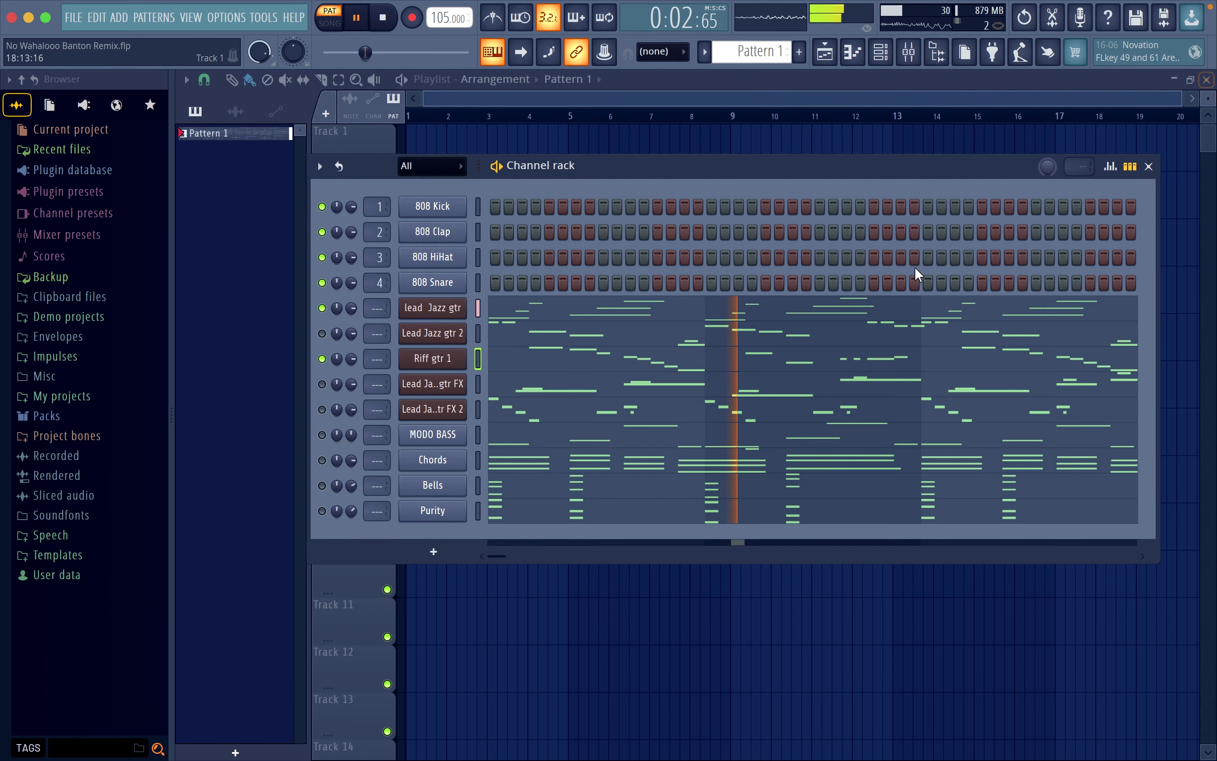
# Step: Load the SYN Jazz-Octave Guitar FG preset from the Synthetic bank into Riff gtr 1 and listen to the pattern
pyautogui.click(432, 359)
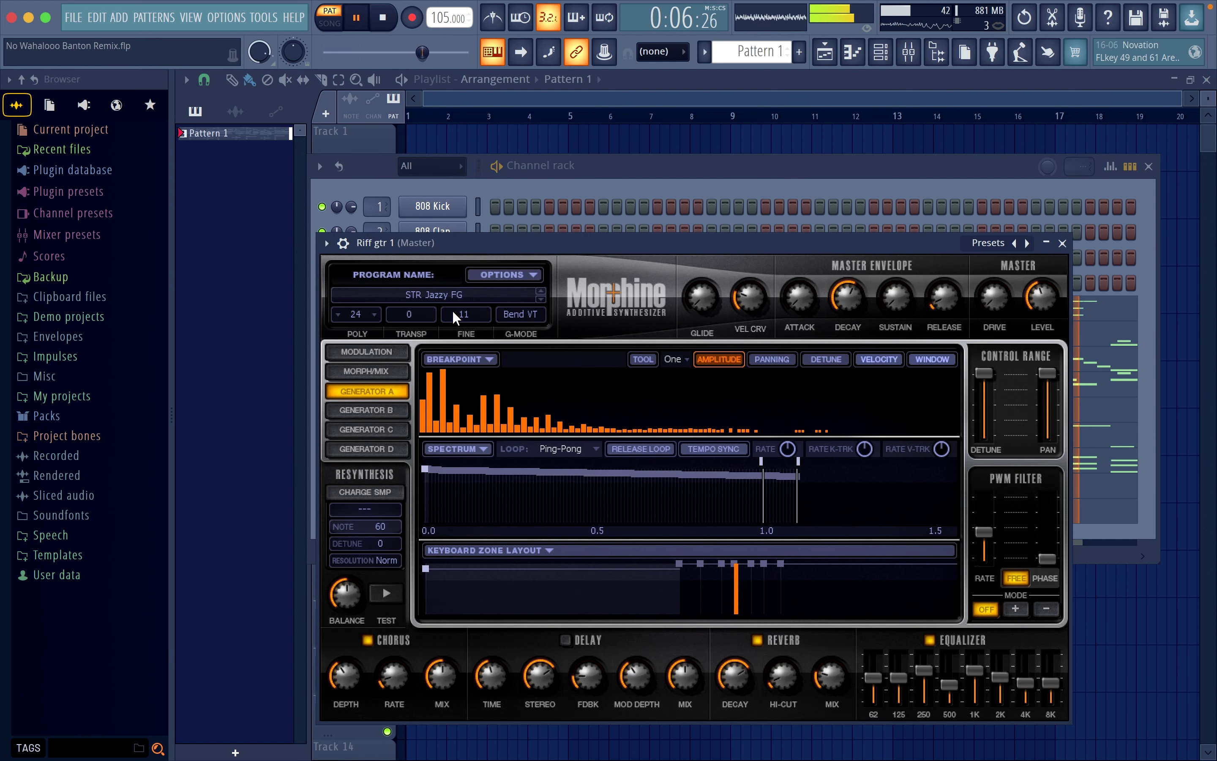
pyautogui.click(447, 295)
pyautogui.press('space')
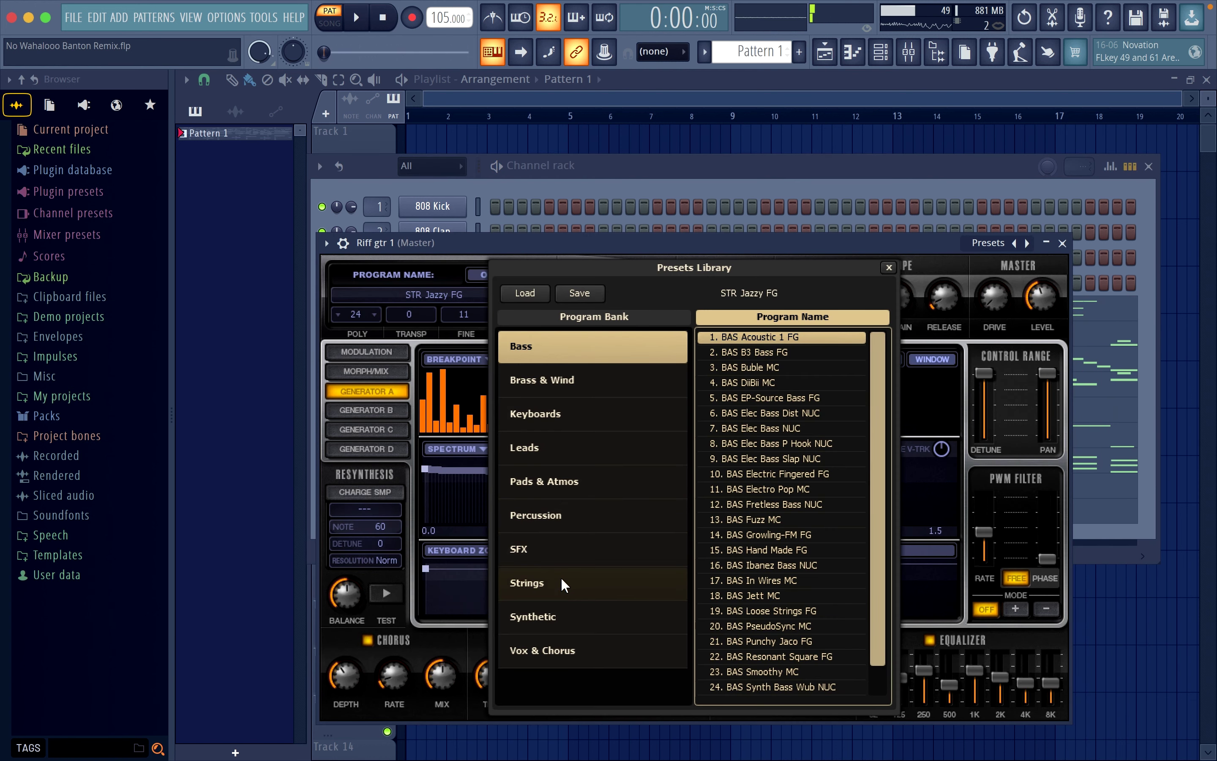
pyautogui.click(564, 616)
pyautogui.click(757, 581)
pyautogui.press('space')
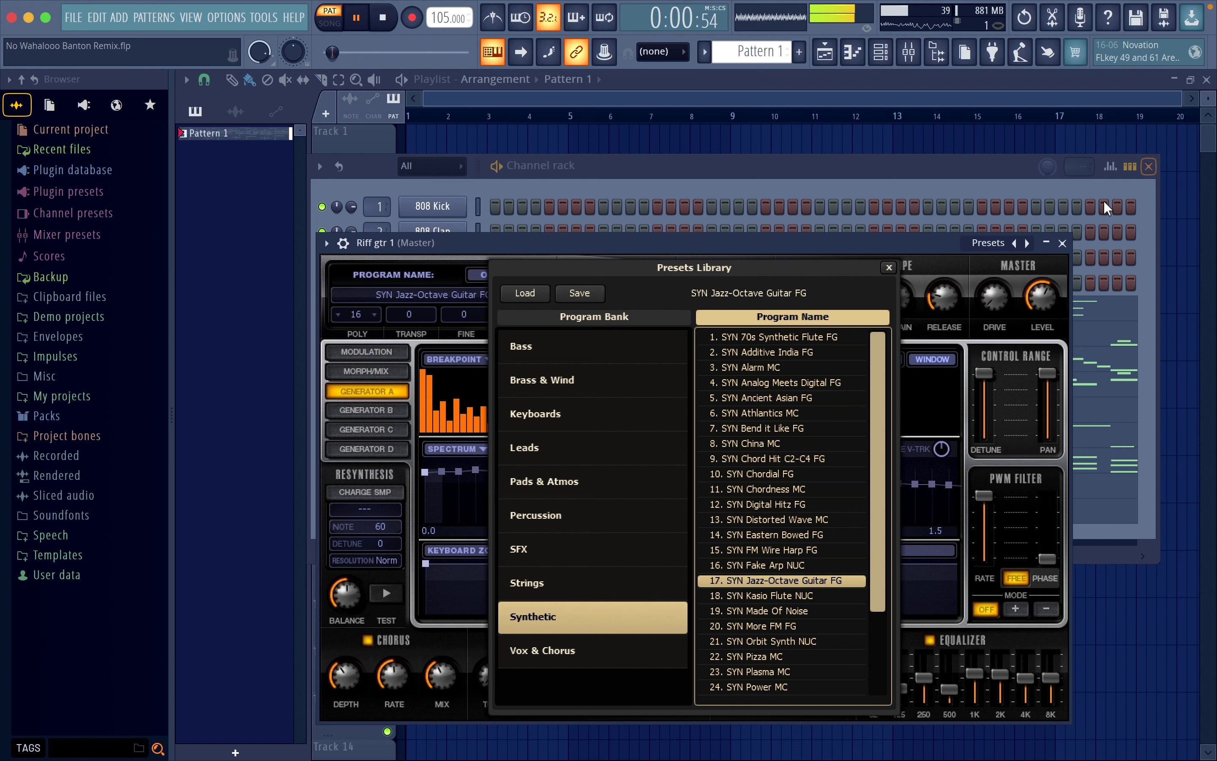
pyautogui.click(1063, 243)
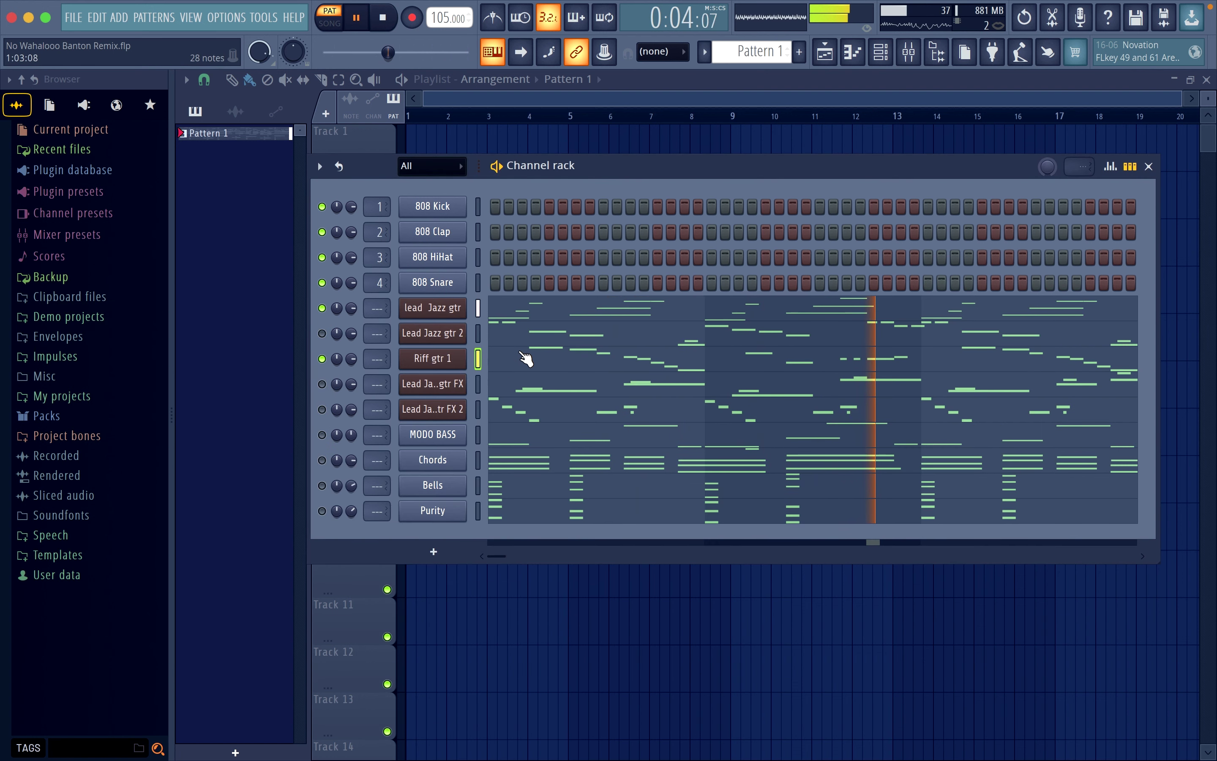
pyautogui.press('space')
# Step: Open the Kick Drum one-shots folder in the user data under Loops, Dancehall, Afrobeat-Afropop, Afrobeat Drums
pyautogui.click(56, 576)
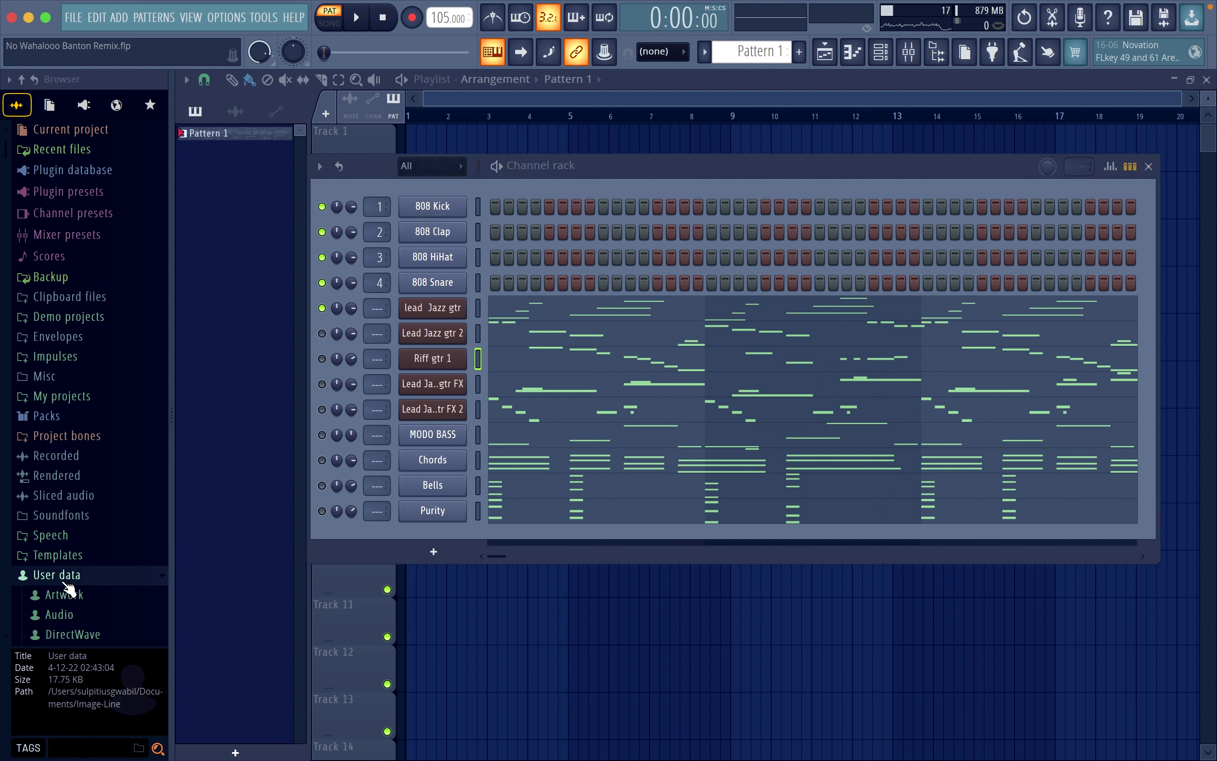
pyautogui.click(71, 526)
pyautogui.click(104, 443)
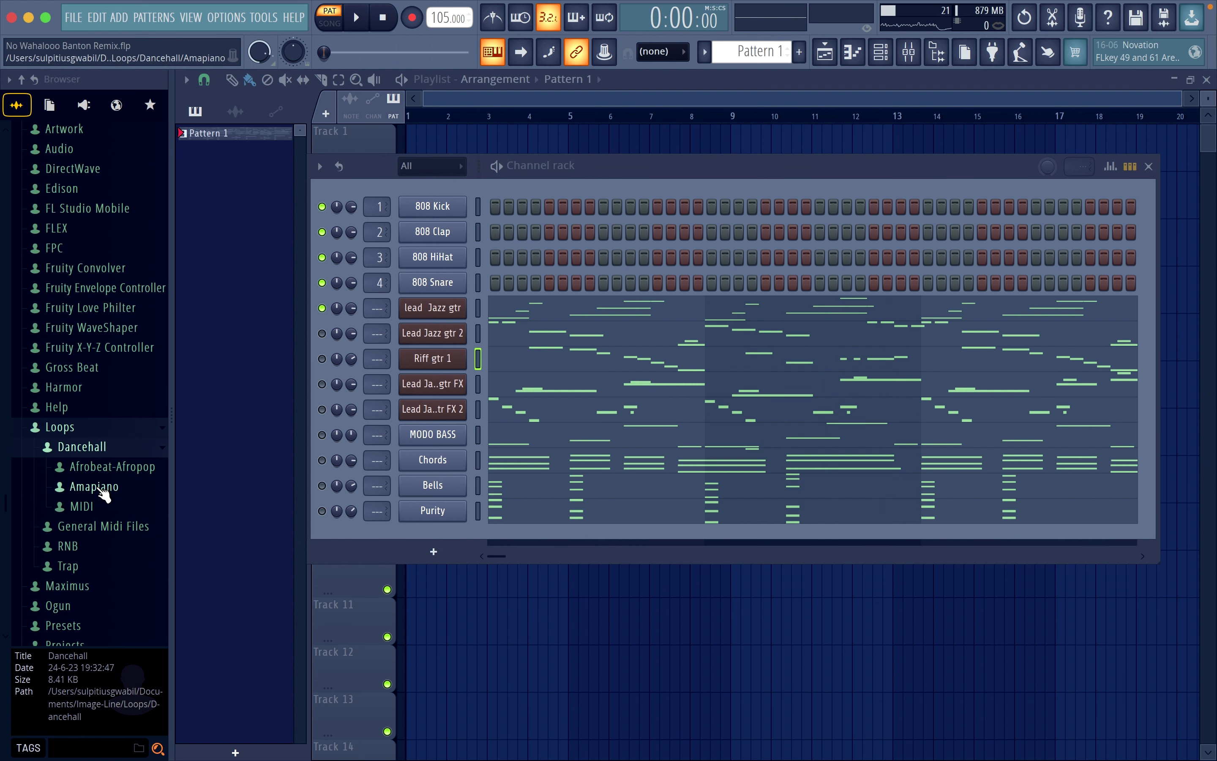
pyautogui.click(110, 468)
pyautogui.click(111, 508)
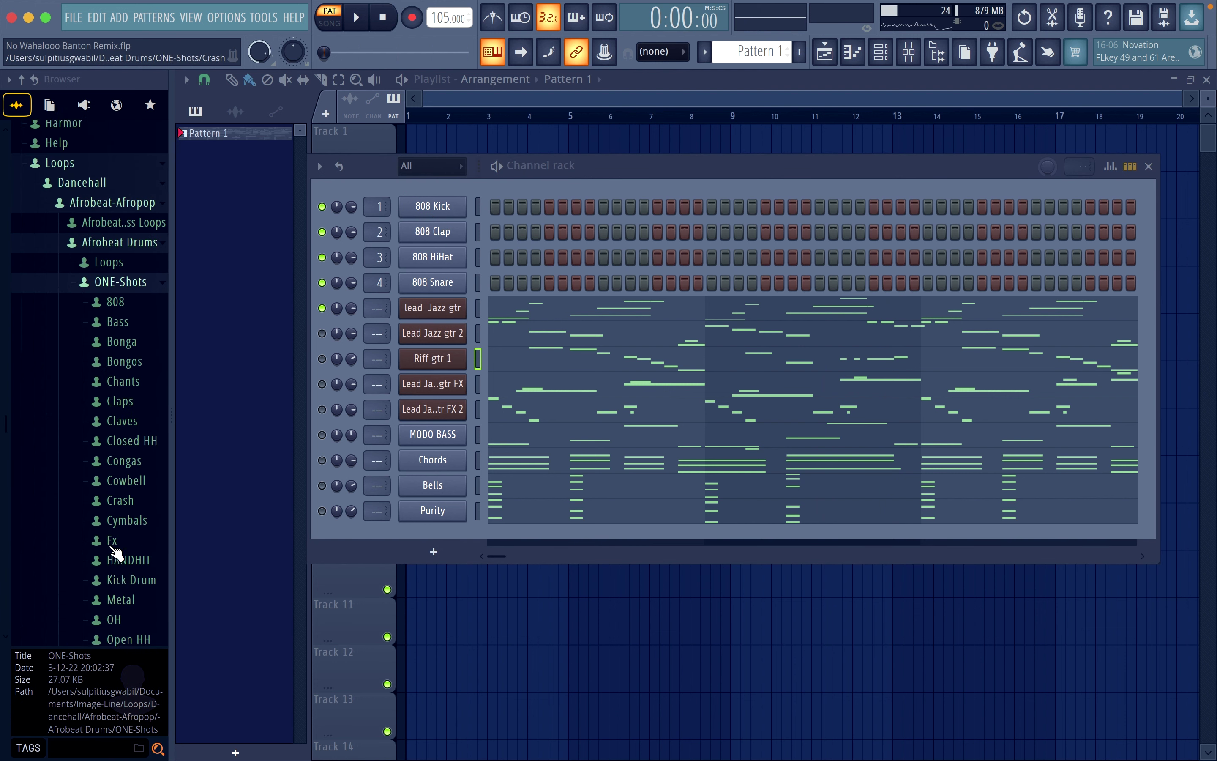
pyautogui.click(122, 576)
# Step: Audition kick samples and replace the 808 Kick with the ESM_One_Shot_Hybrid_Kick sample
pyautogui.click(140, 224)
pyautogui.click(143, 241)
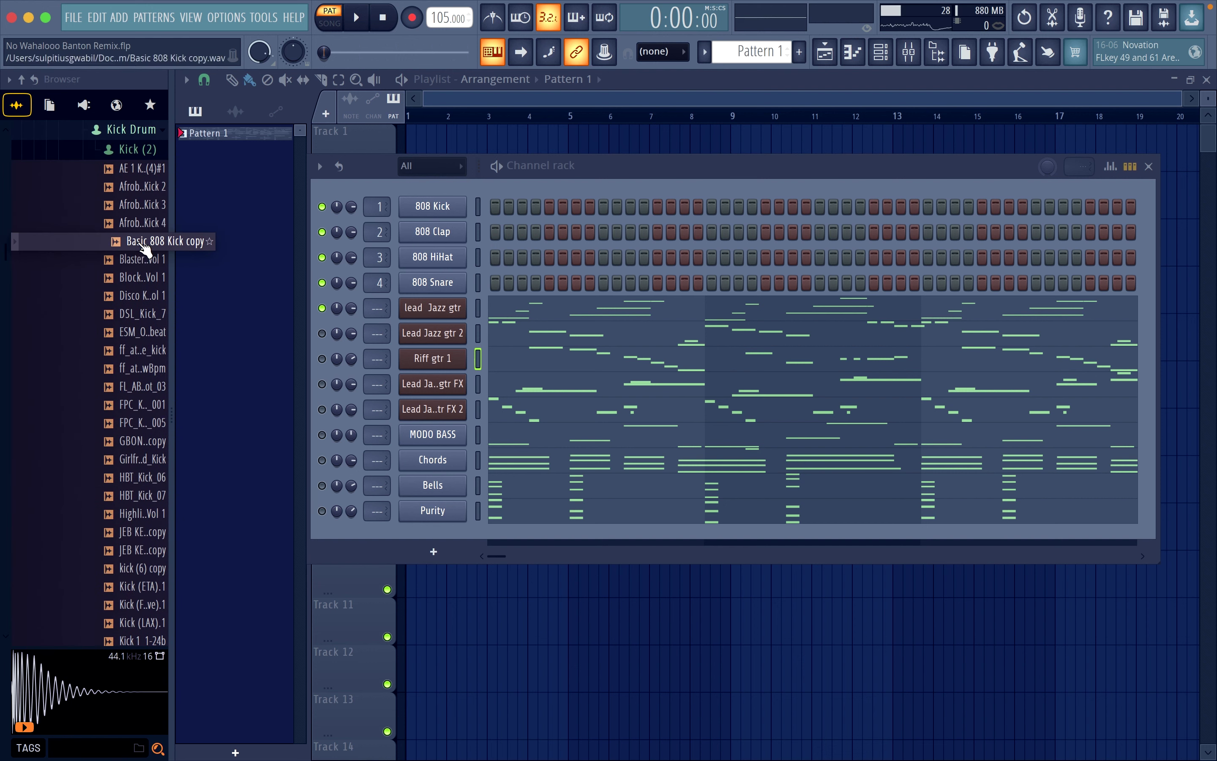
pyautogui.click(152, 333)
pyautogui.moveTo(153, 334); pyautogui.dragTo(440, 206)
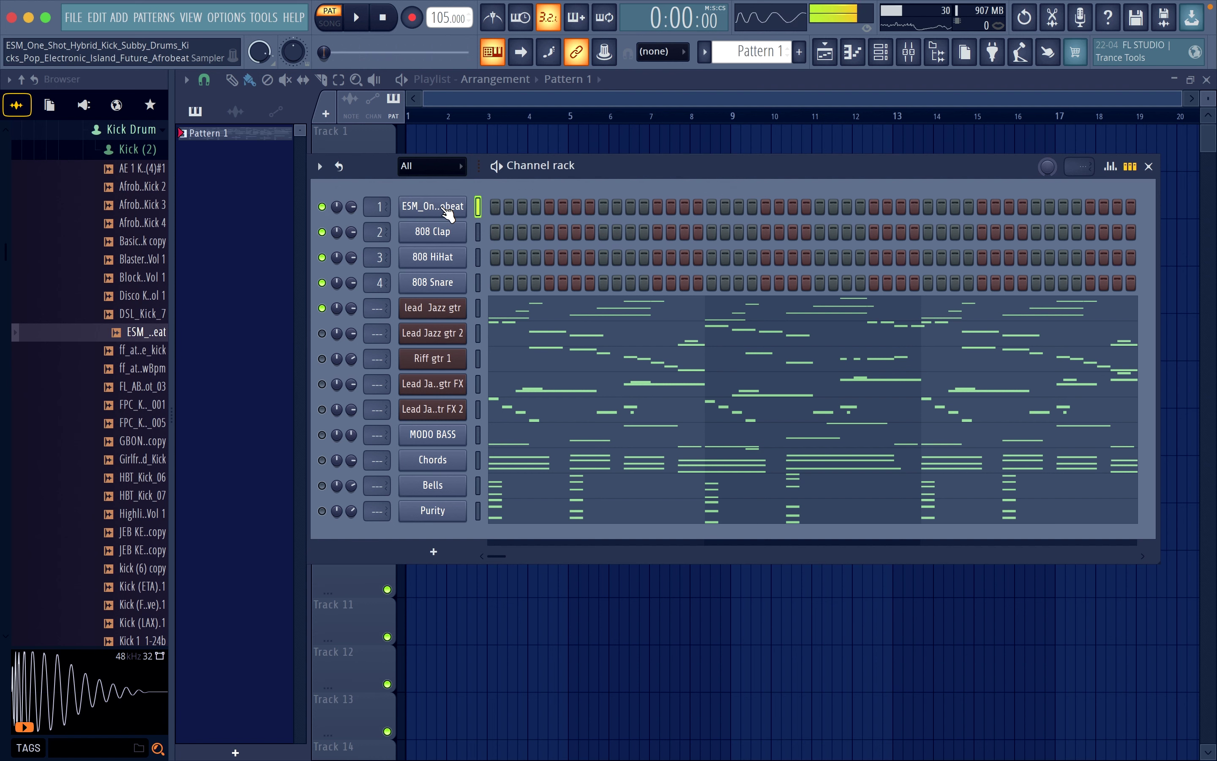
# Step: Fill the new kick channel every four steps, rename it Kick and play the pattern
pyautogui.rightClick(448, 214)
pyautogui.click(651, 277)
pyautogui.press('space')
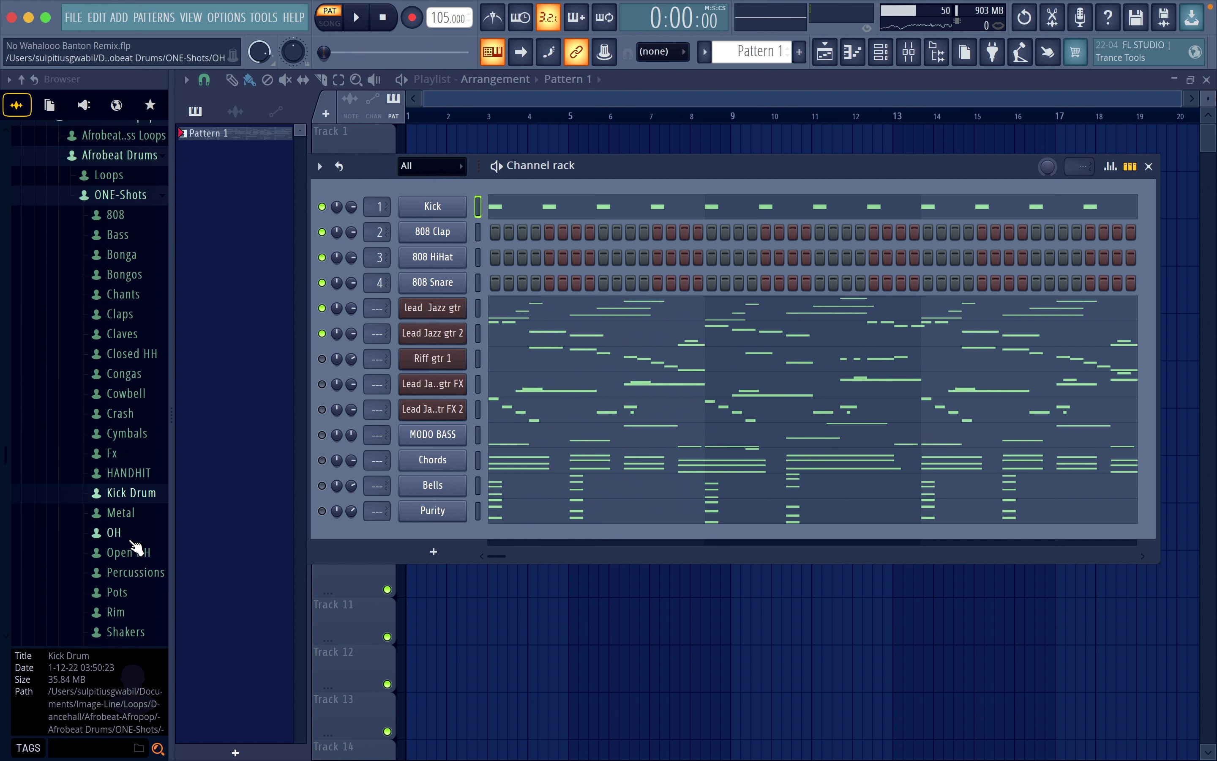
# Step: Audition the Jeb samples in the Shakers folder and replace the 808 Clap with Jeb Shaker 2
pyautogui.scroll(-3, 130, 544)
pyautogui.click(131, 559)
pyautogui.click(133, 510)
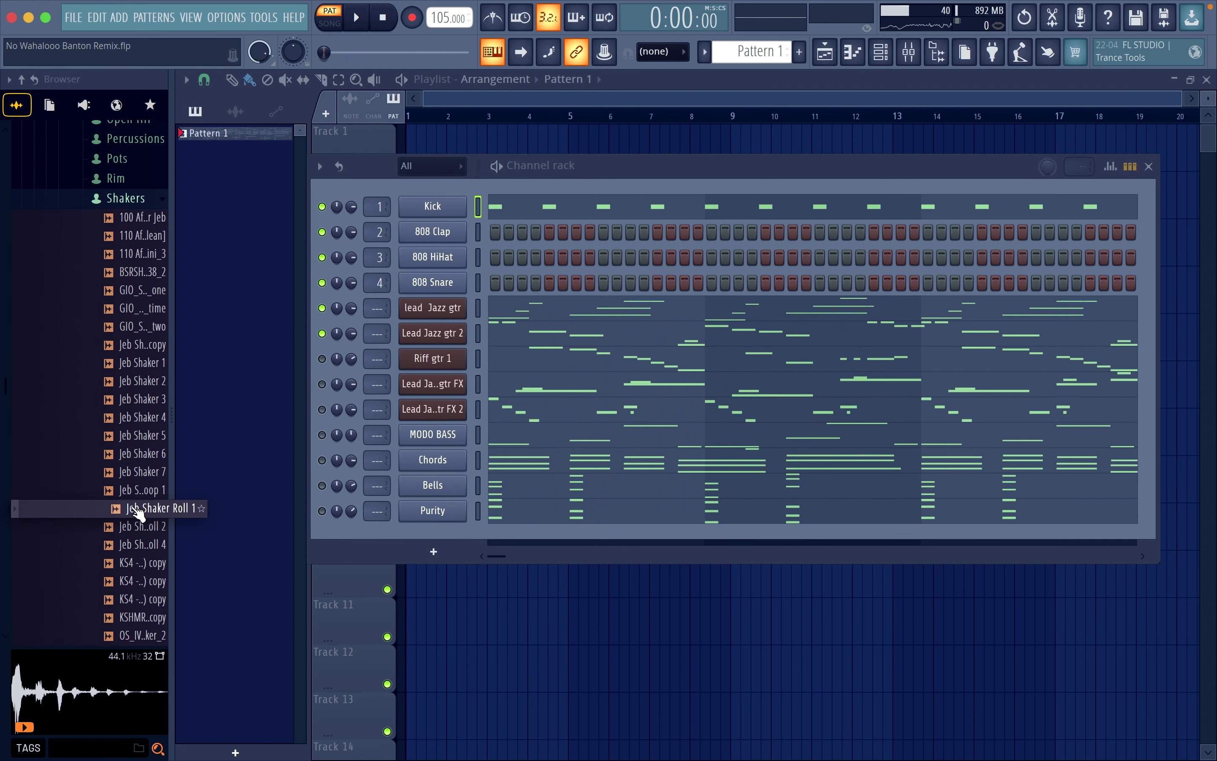
pyautogui.click(133, 492)
pyautogui.click(133, 458)
pyautogui.click(132, 478)
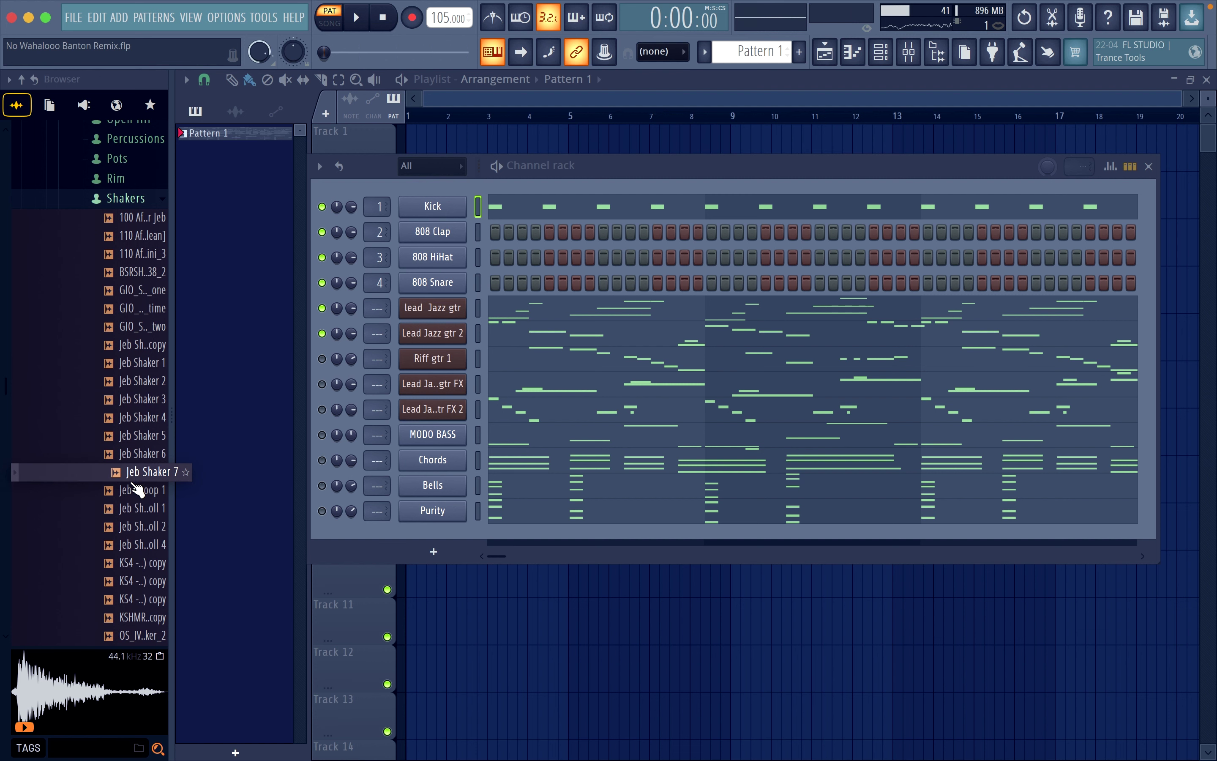
pyautogui.click(138, 491)
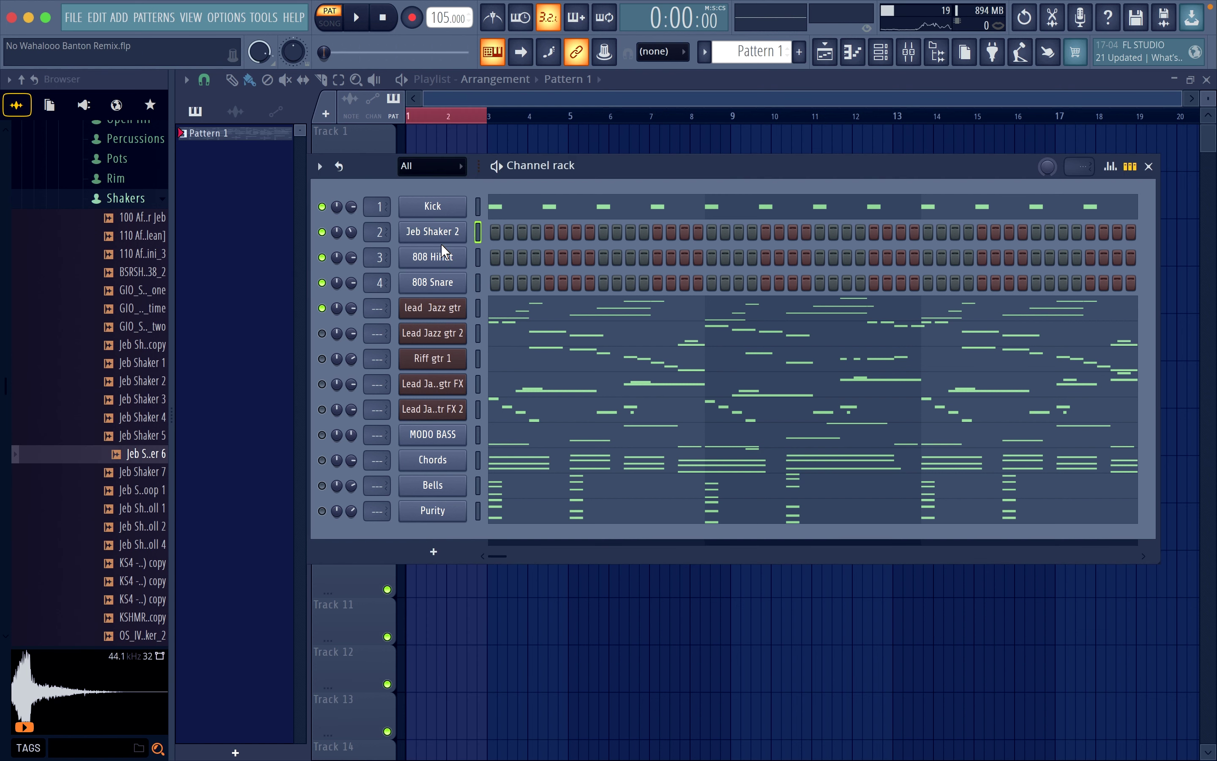
# Step: Add Jeb Shaker 2 hits on steps 1, 4, 7, 11 and 13 while the pattern plays
pyautogui.press('space')
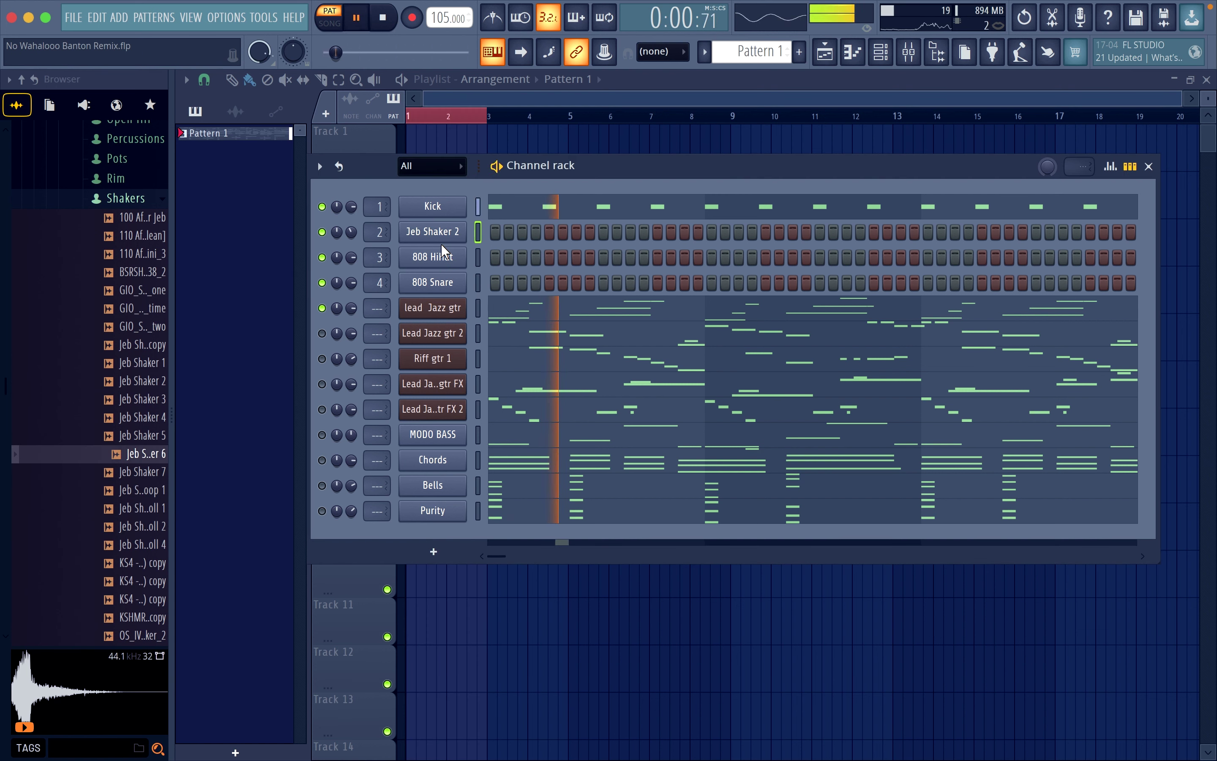
pyautogui.press('space')
pyautogui.press('space')
pyautogui.click(495, 232)
pyautogui.click(537, 232)
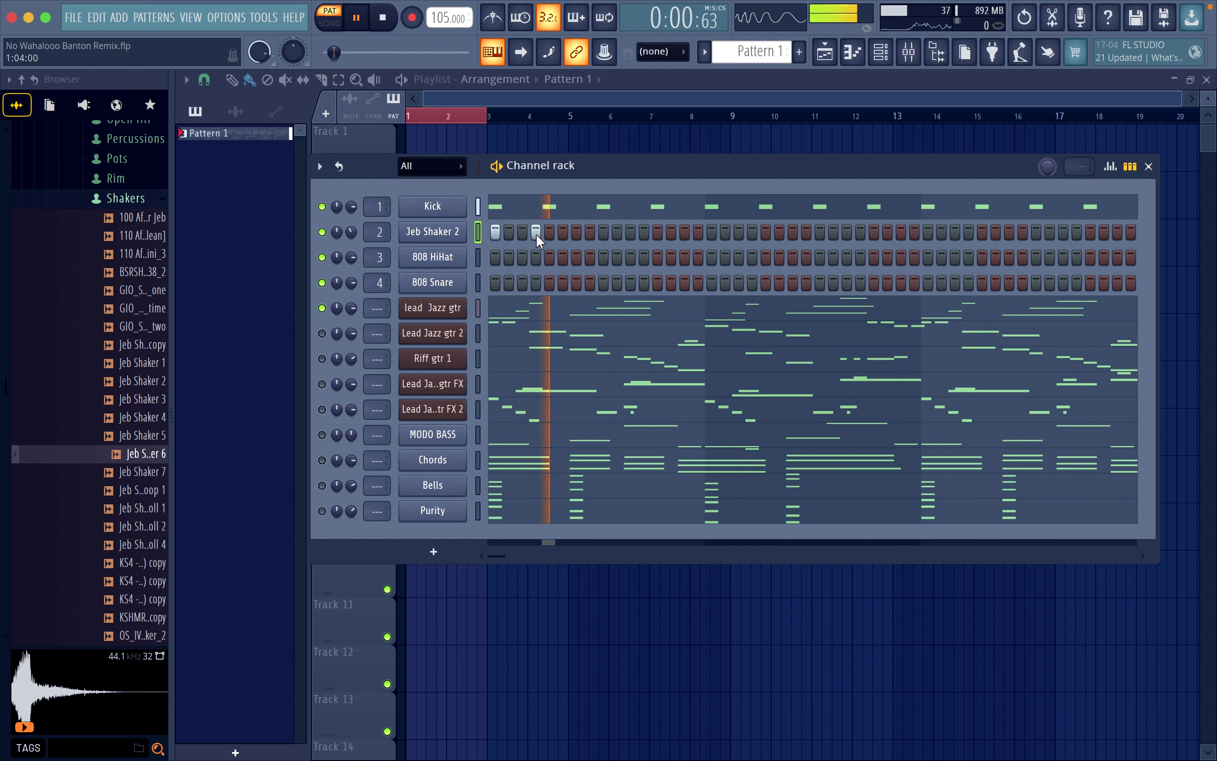
pyautogui.click(577, 232)
pyautogui.click(629, 232)
pyautogui.click(657, 232)
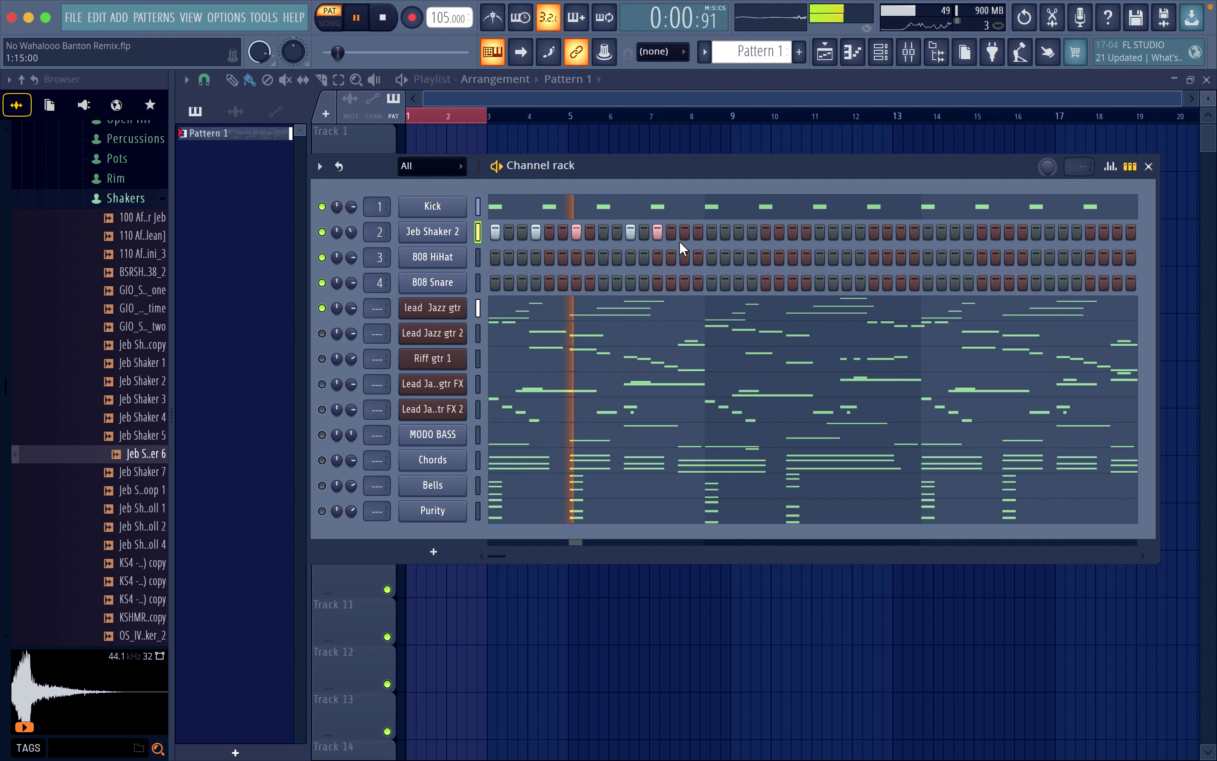
# Step: Duplicate the Jeb Shaker 2 notes across the four bars in its piano roll and replay the pattern
pyautogui.press('super+b')
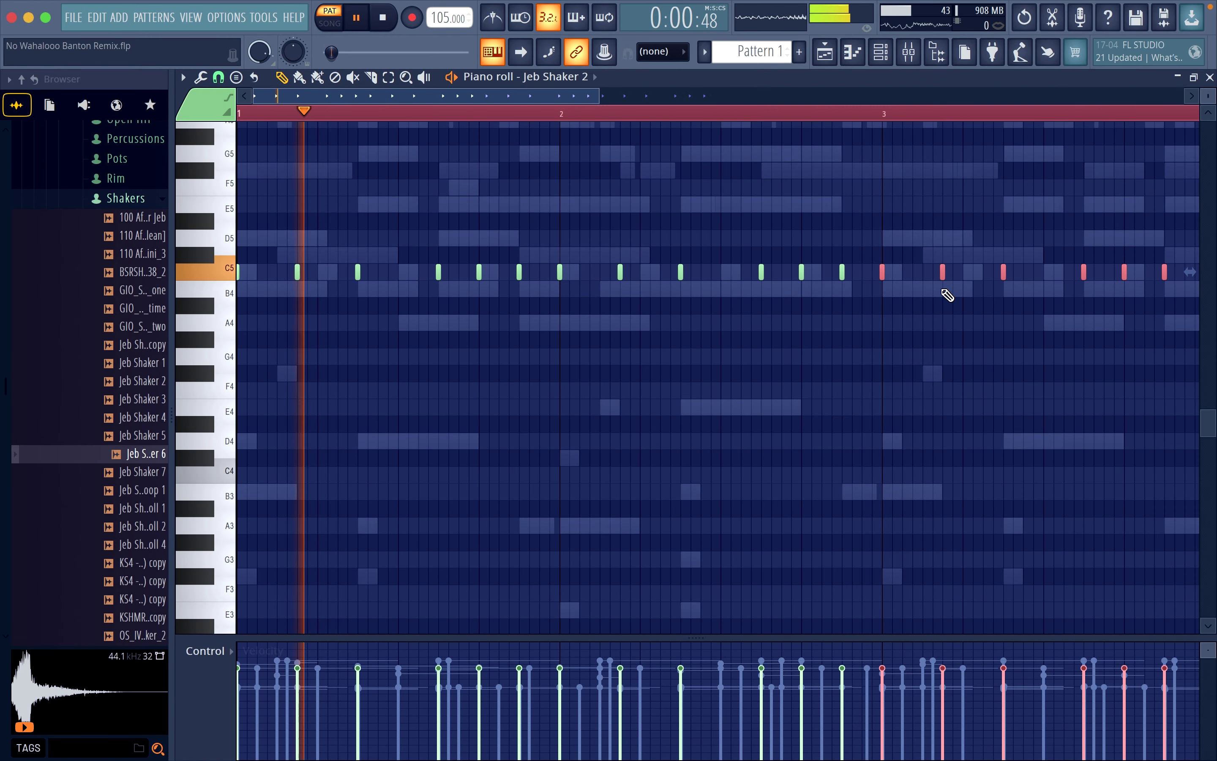
pyautogui.click(1210, 77)
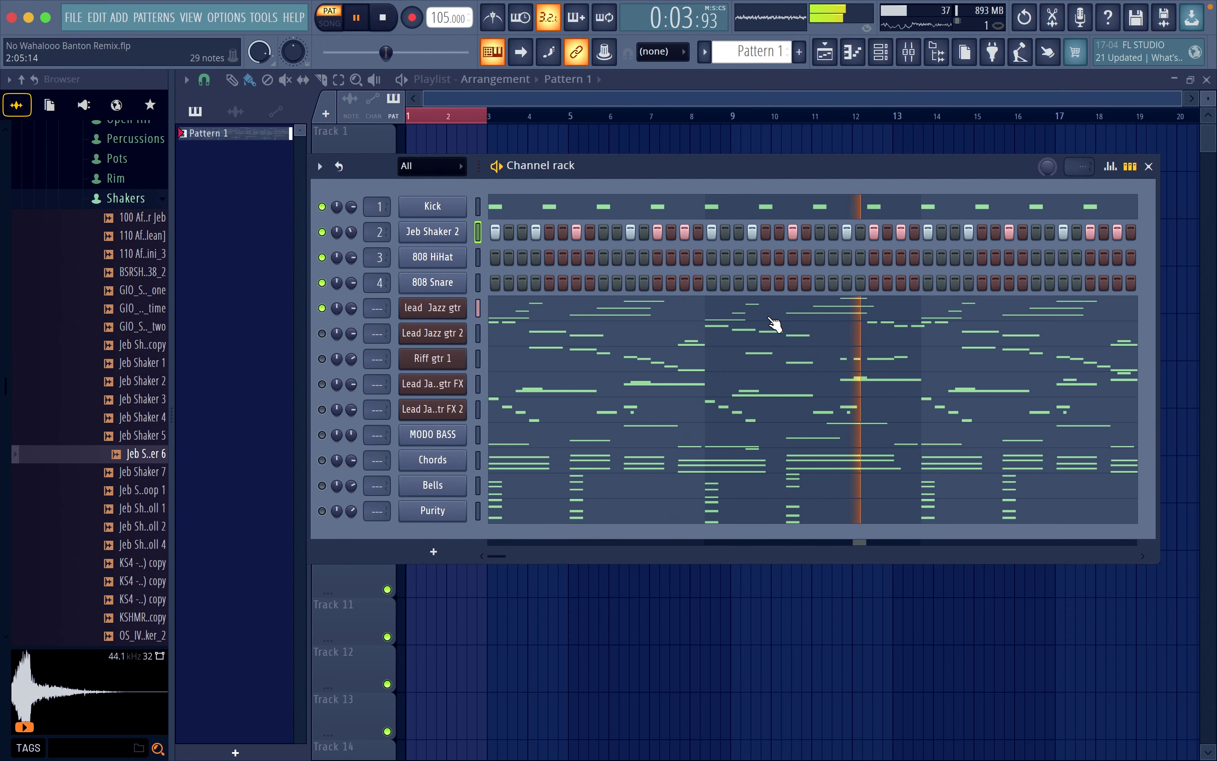
pyautogui.press('space')
pyautogui.press('space')
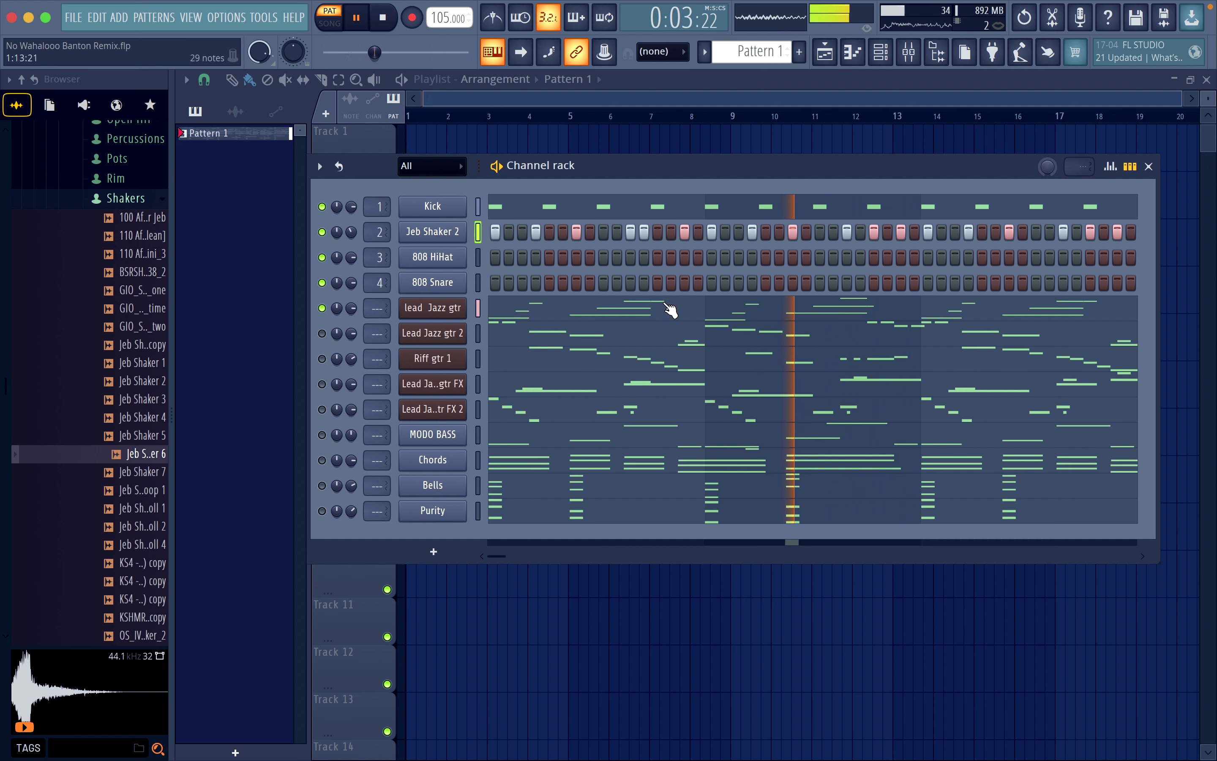
# Step: Open the Jeb Shaker 1 piano roll and place C5 hits early in bar 1, checking them by playback
pyautogui.rightClick(460, 251)
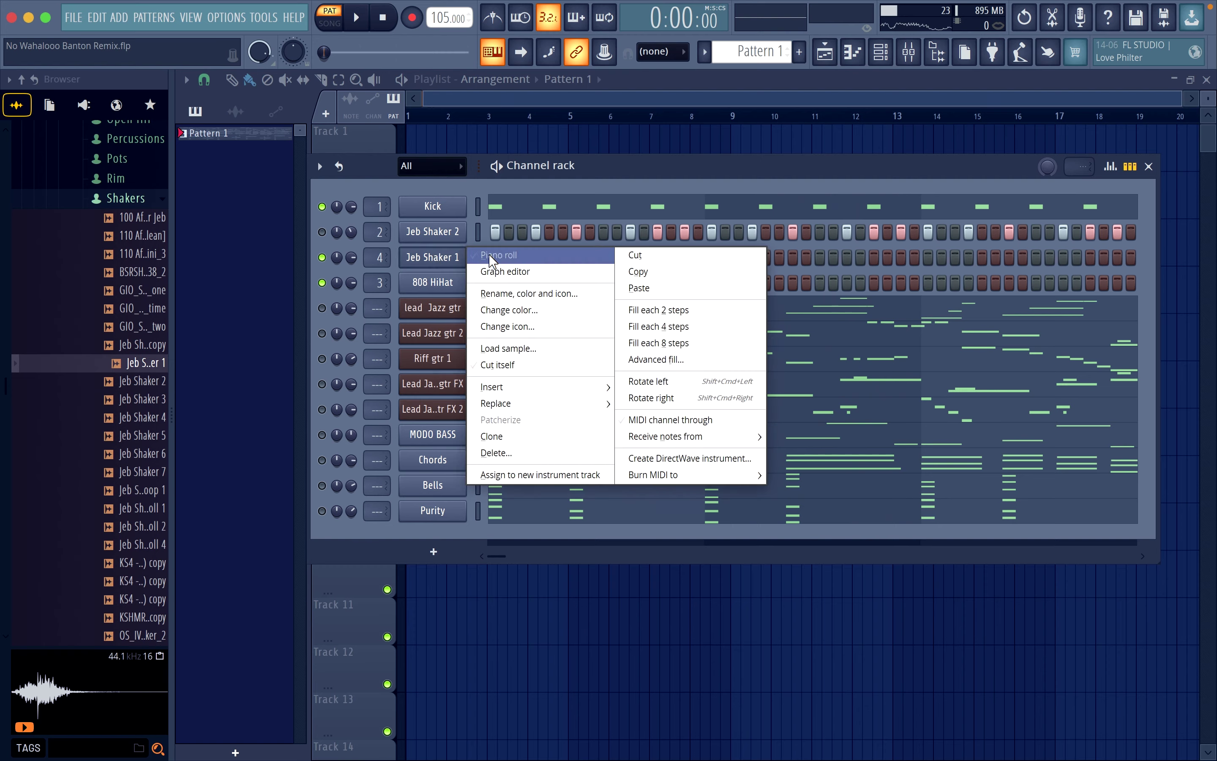
pyautogui.click(492, 257)
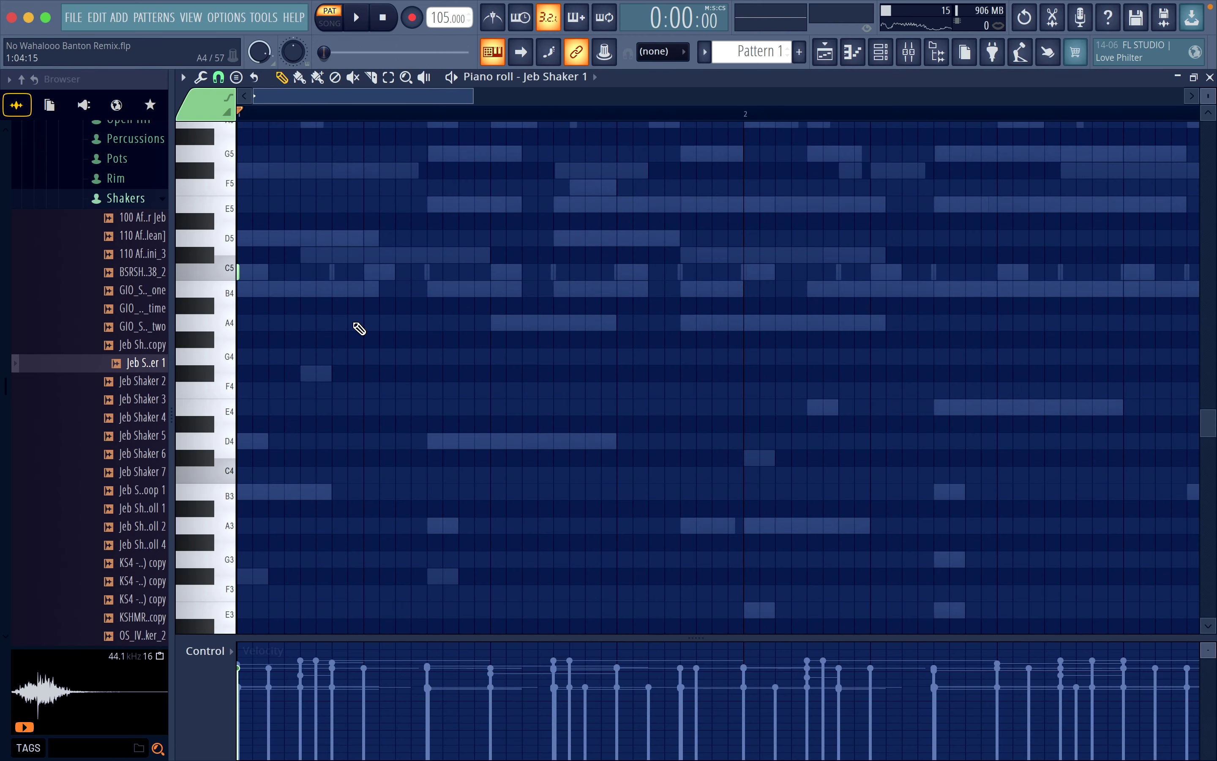
pyautogui.scroll(2, 360, 328)
pyautogui.press('space')
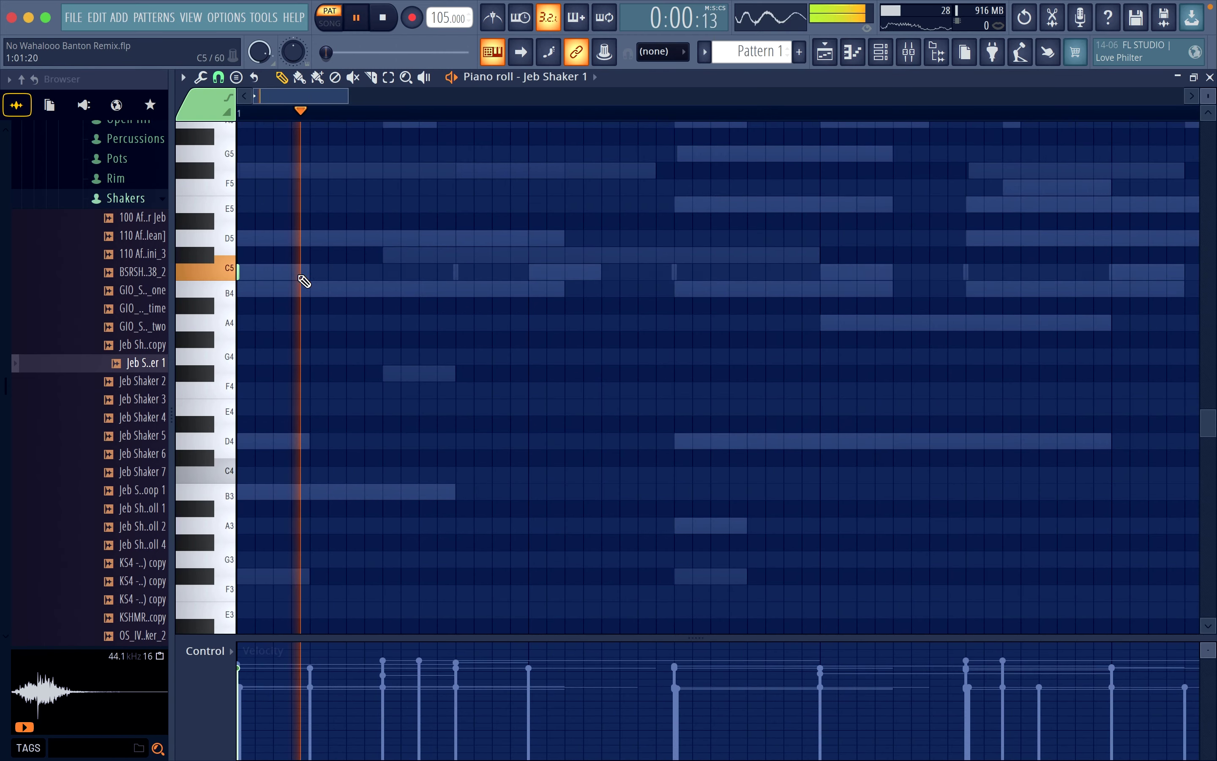
pyautogui.press('space')
pyautogui.click(344, 274)
pyautogui.press('space')
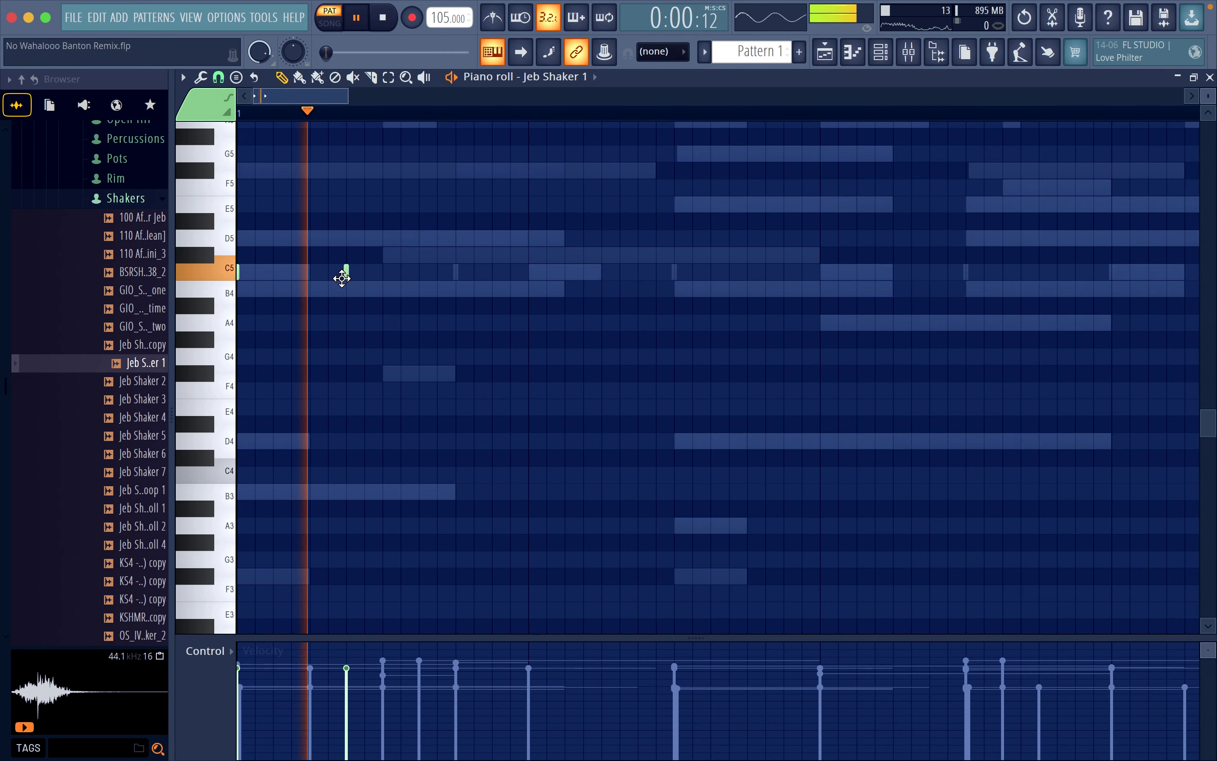
pyautogui.press('space')
pyautogui.press('space')
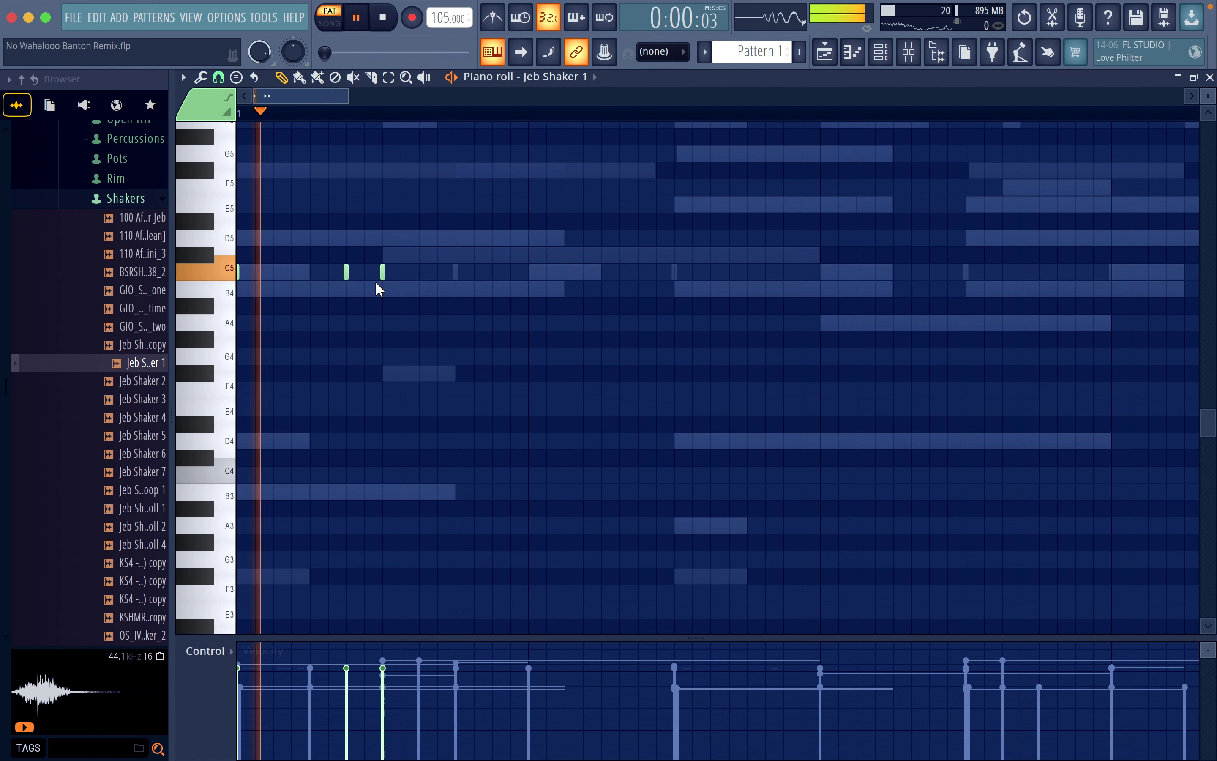
# Step: Delete the trial hits beside the step 3 hit in the Jeb Shaker 1 piano roll and return to the channel rack
pyautogui.press('space')
pyautogui.rightClick(347, 272)
pyautogui.press('space')
pyautogui.press('space')
pyautogui.click(436, 272)
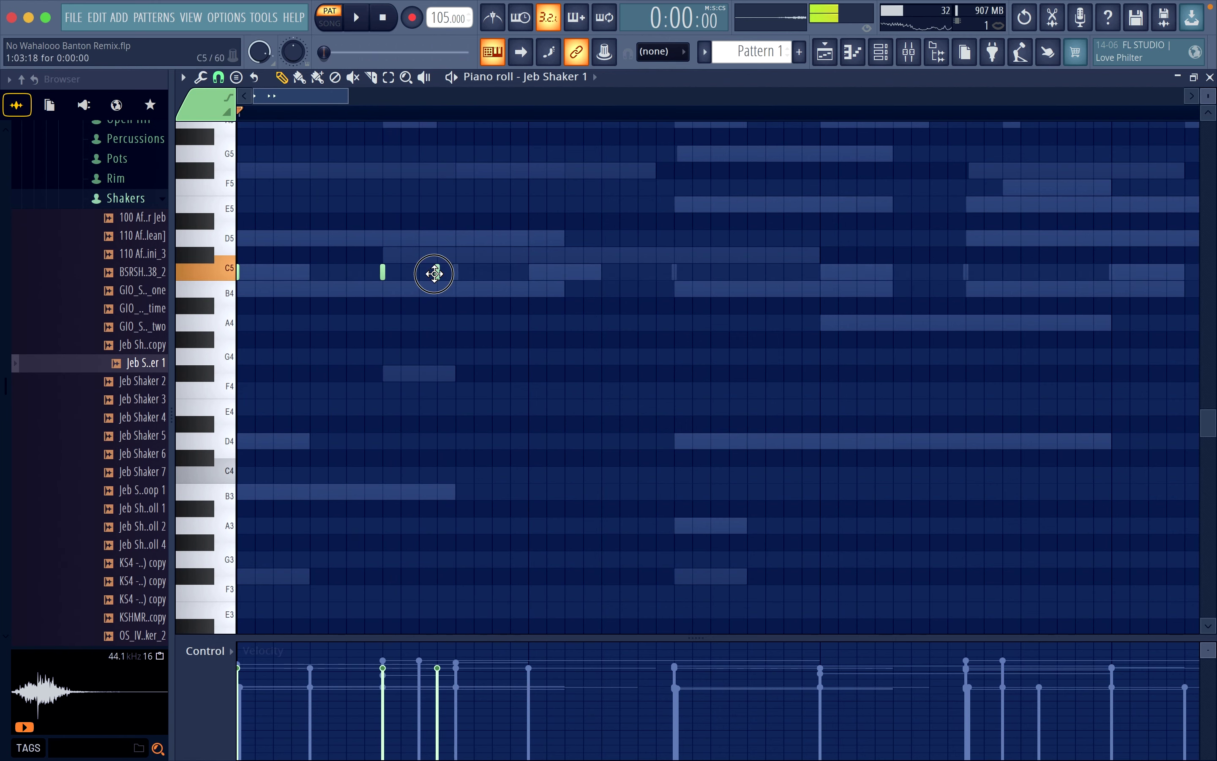
pyautogui.rightClick(436, 272)
pyautogui.press('Escape')
# Step: Add Jeb Shaker 1 hits on steps 7, 9, 11 and 12 in the channel rack
pyautogui.click(578, 256)
pyautogui.click(603, 257)
pyautogui.click(630, 258)
pyautogui.click(639, 259)
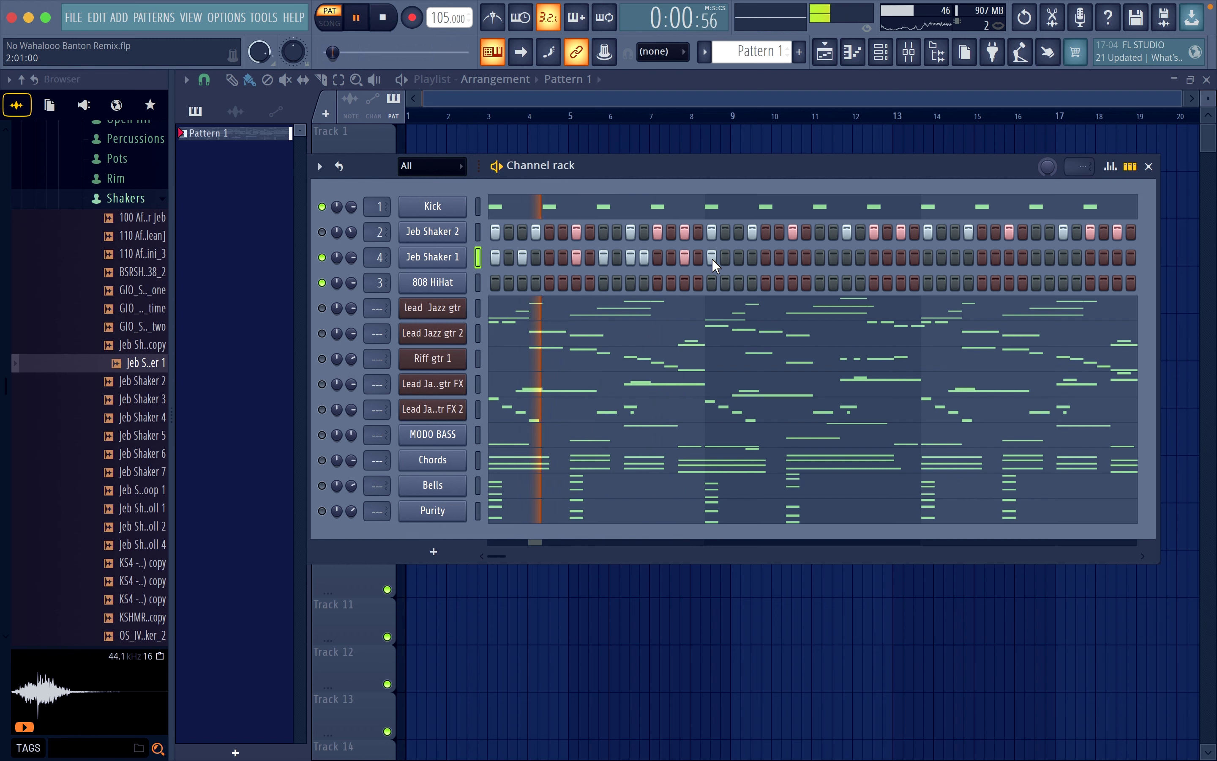
# Step: Duplicate the Jeb Shaker 1 notes in the piano roll until they fill all four bars, playing the pattern to check
pyautogui.rightClick(460, 252)
pyautogui.click(503, 256)
pyautogui.press('space')
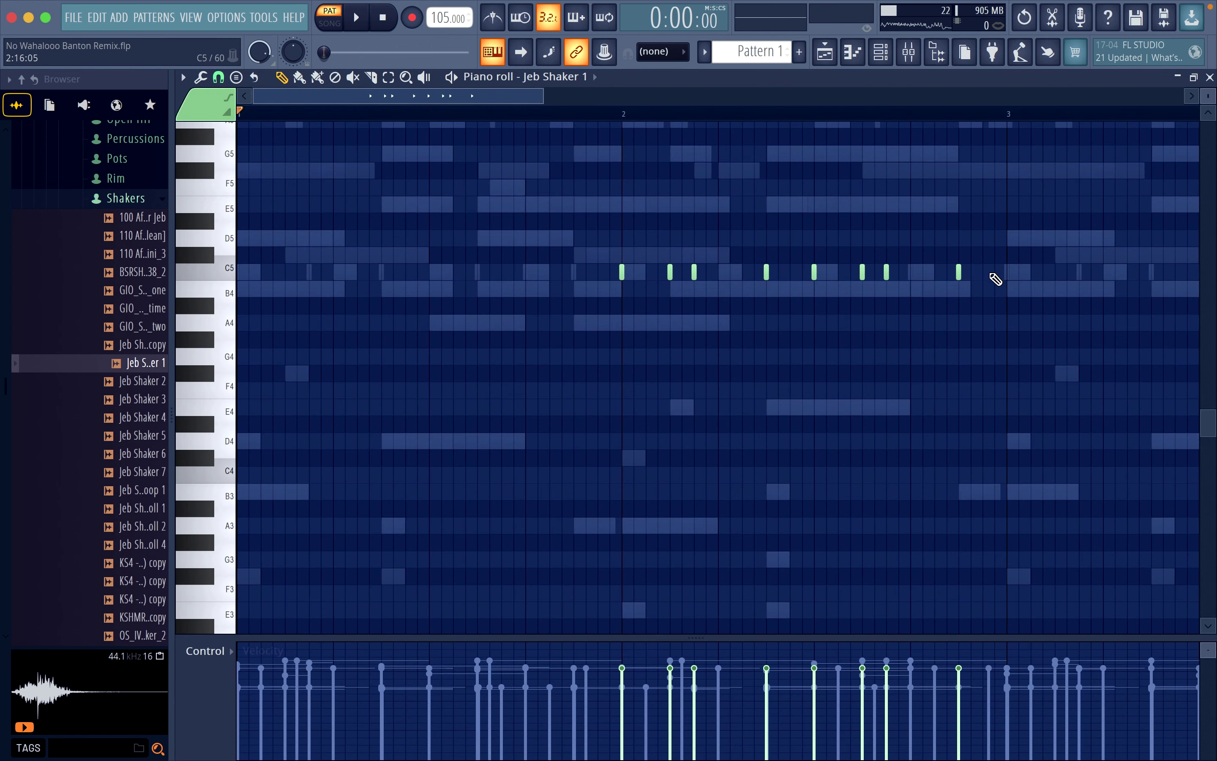
pyautogui.keyDown('super'); pyautogui.moveTo(990, 274); pyautogui.dragTo(223, 290); pyautogui.keyUp('super')
pyautogui.press('space')
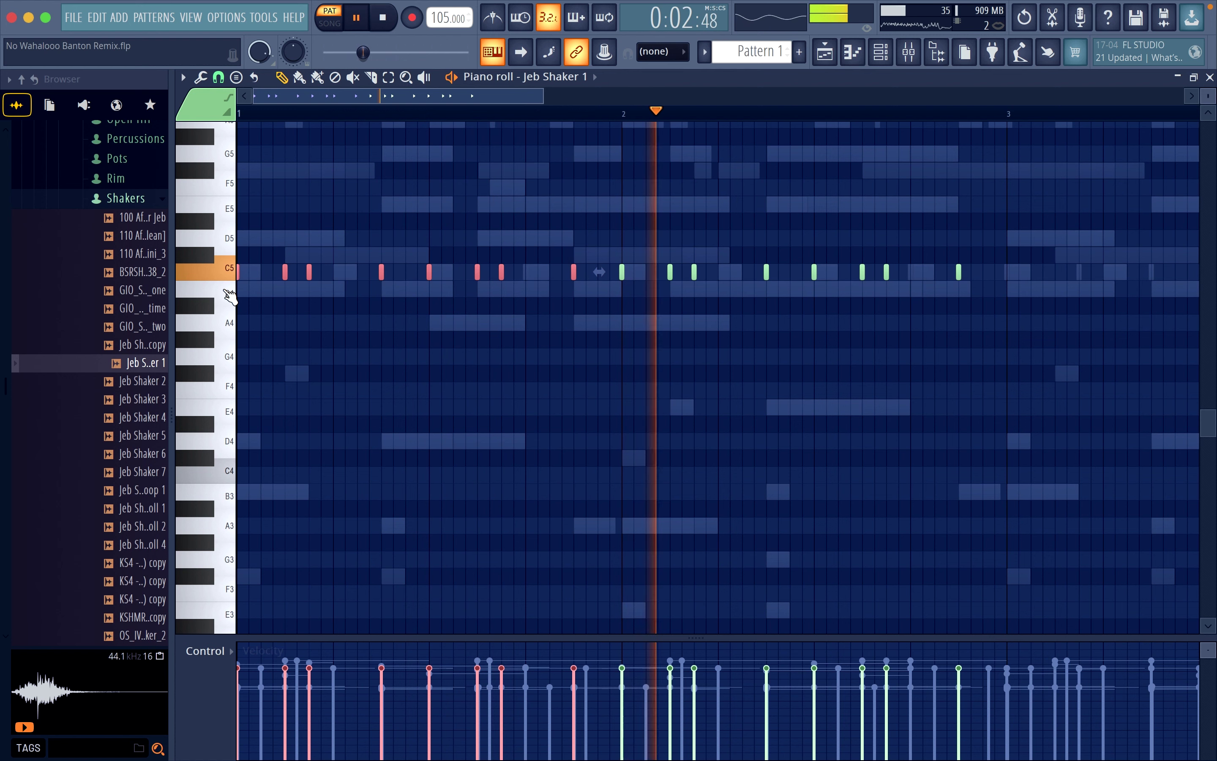
pyautogui.press('space')
pyautogui.hotkey('ctrl', 'a')
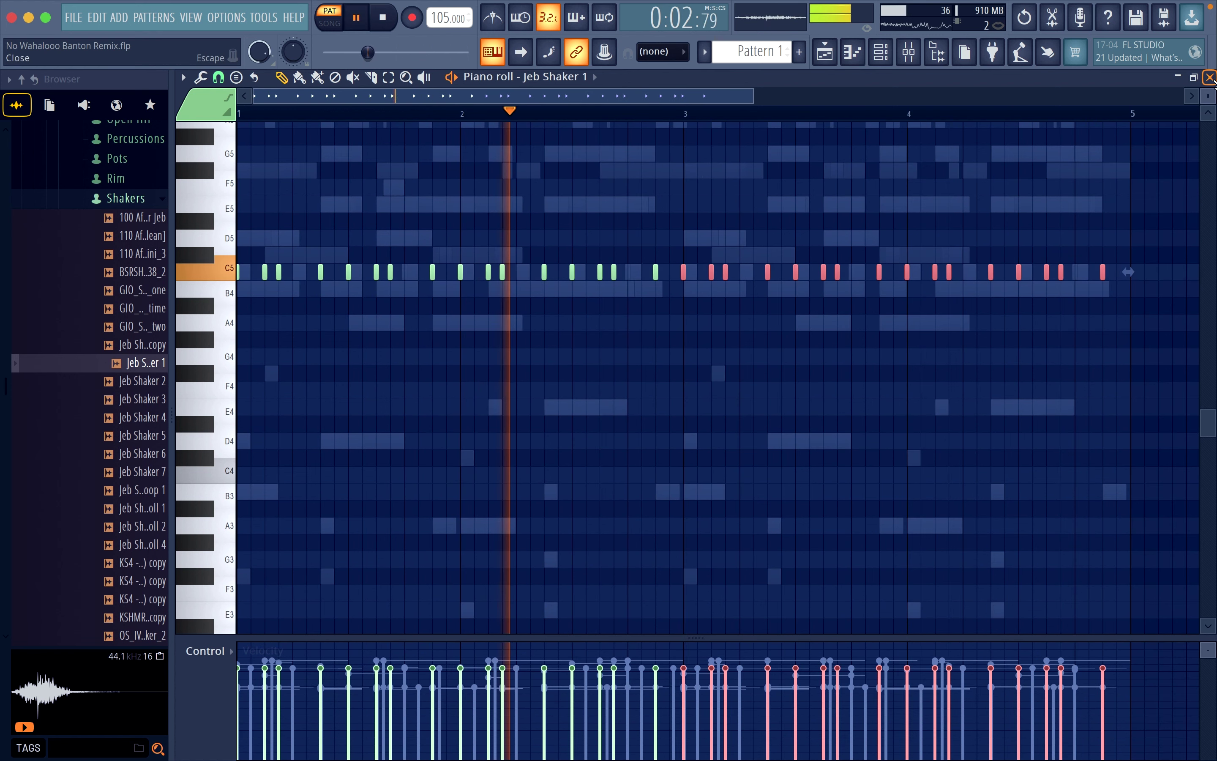
pyautogui.click(1210, 77)
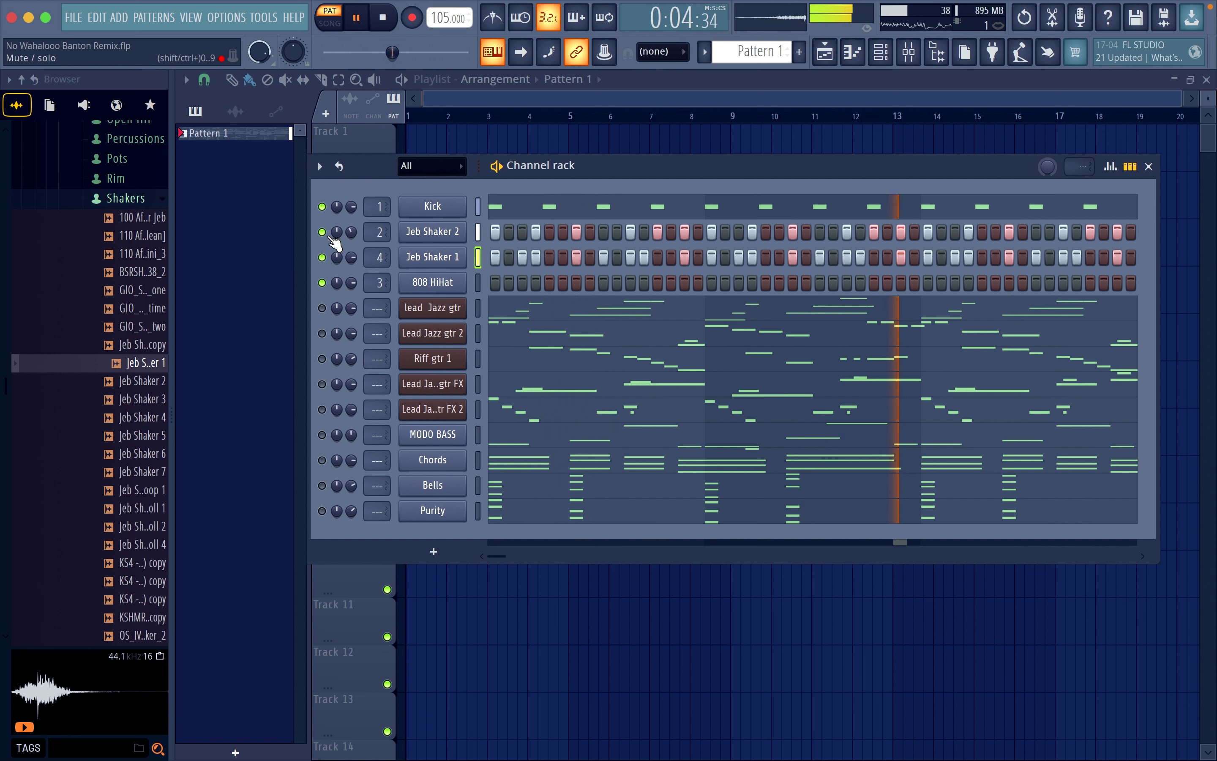
# Step: Unmute the lead Jazz gtr channel and replace the 808 HiHat with the Jeb OH 5 sample from the Open HH folder
pyautogui.click(322, 308)
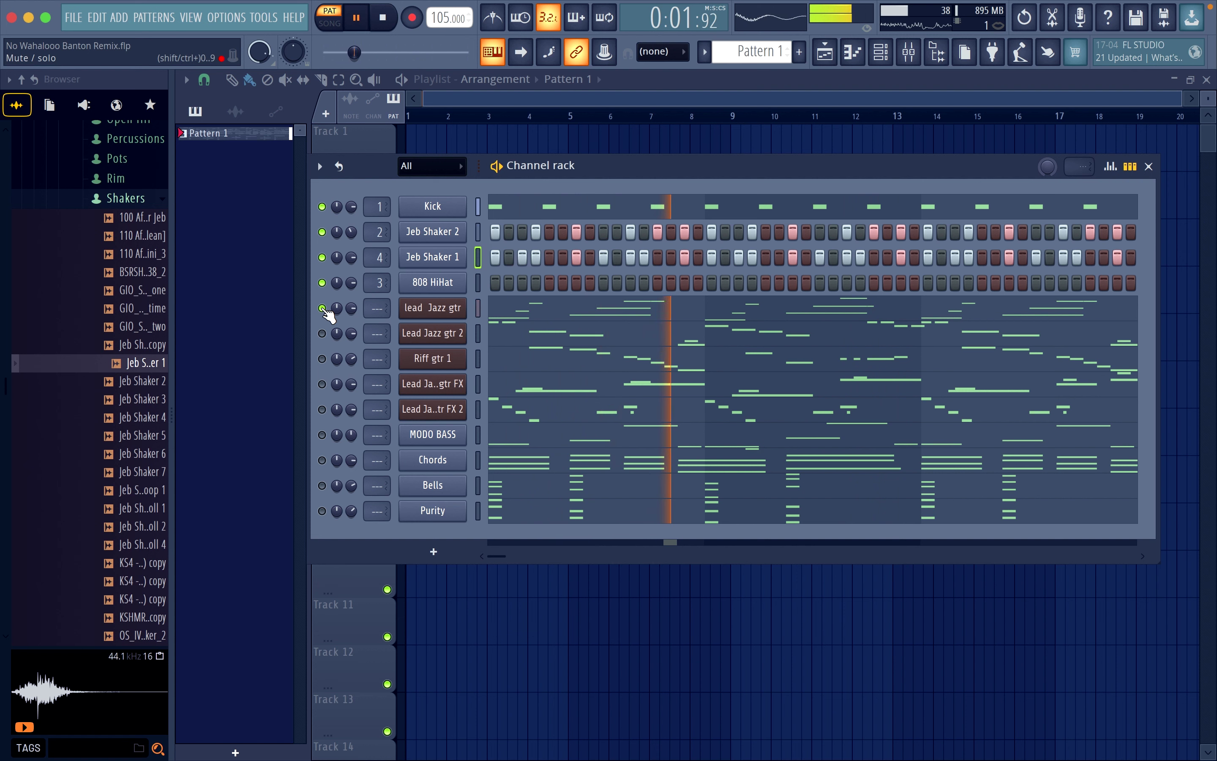
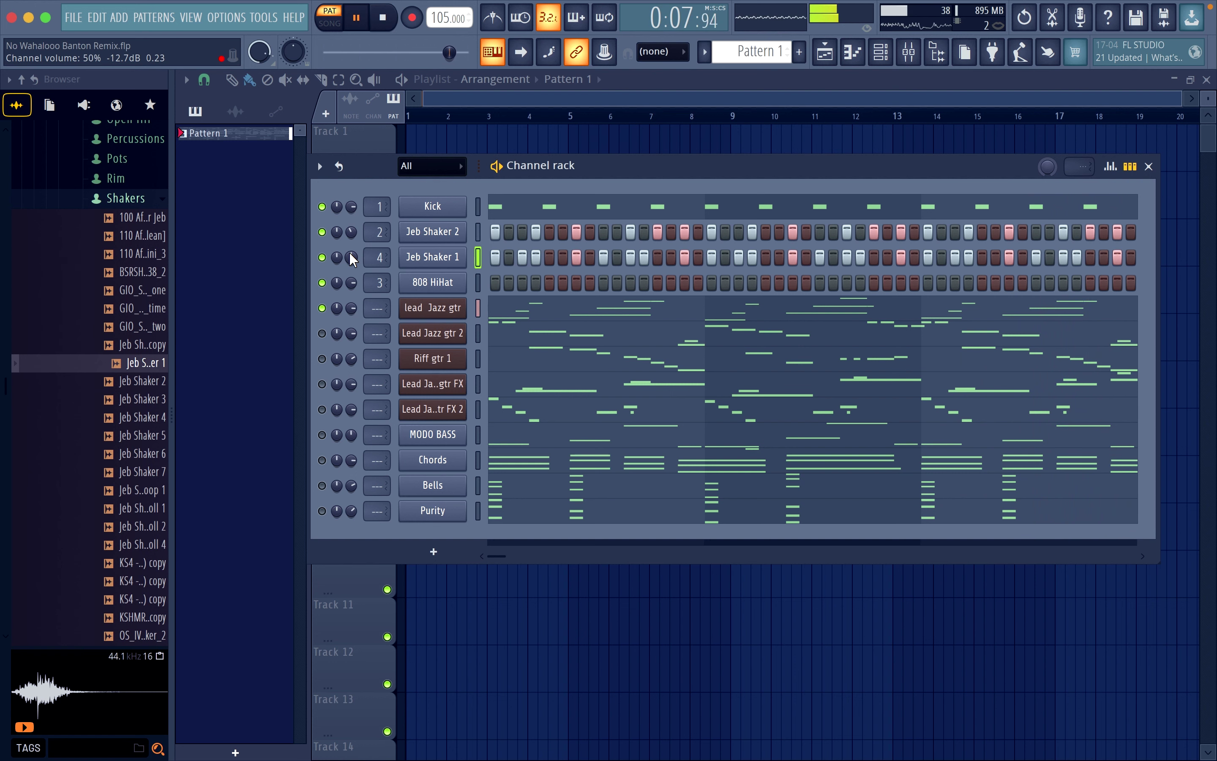
pyautogui.click(126, 198)
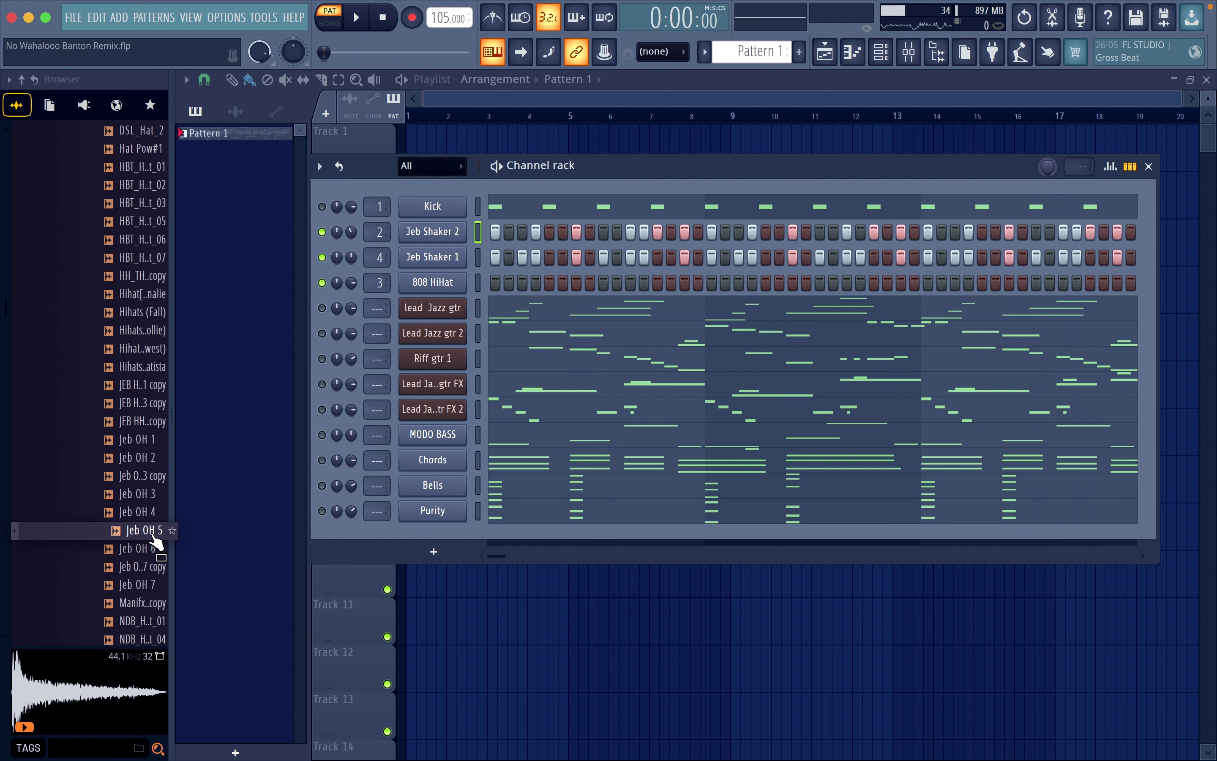
pyautogui.moveTo(156, 541); pyautogui.dragTo(411, 296)
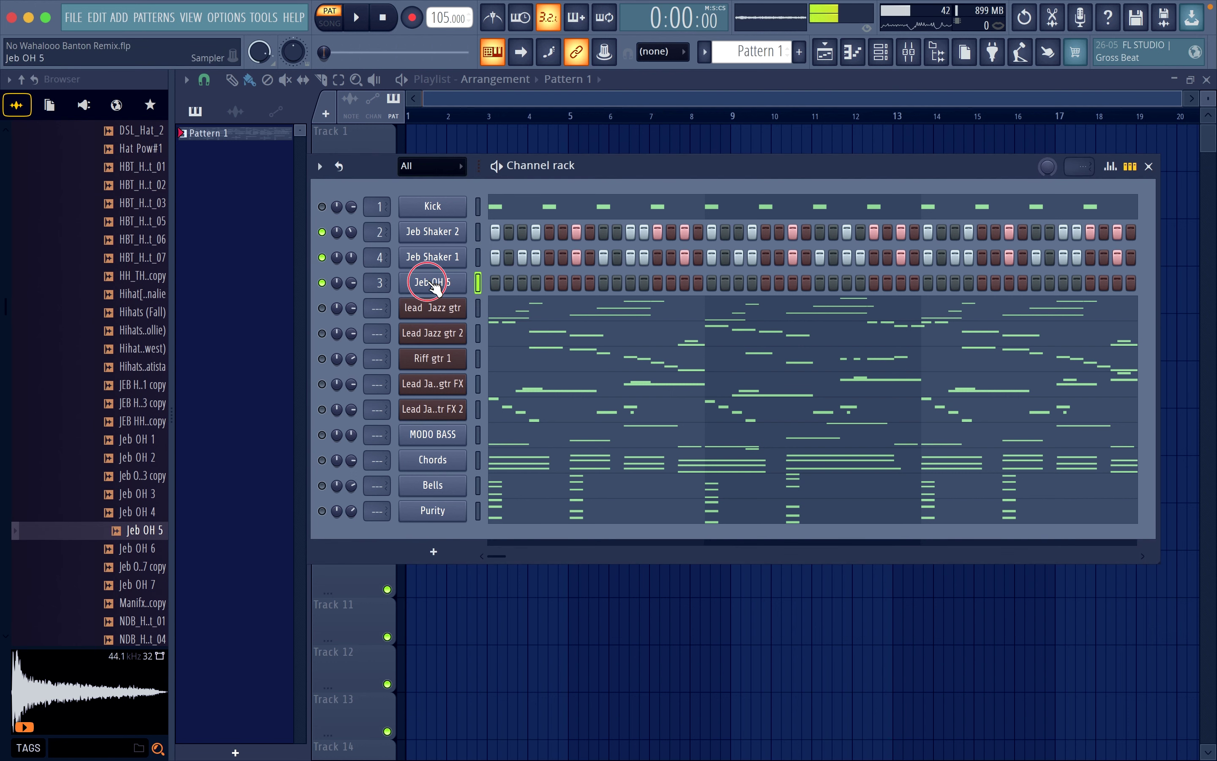
# Step: Copy the Jeb Shaker 2 steps into the Jeb OH 5 channel and replace its sample with OpenHH Amsterdam DS 2
pyautogui.rightClick(422, 227)
pyautogui.click(636, 246)
pyautogui.rightClick(436, 282)
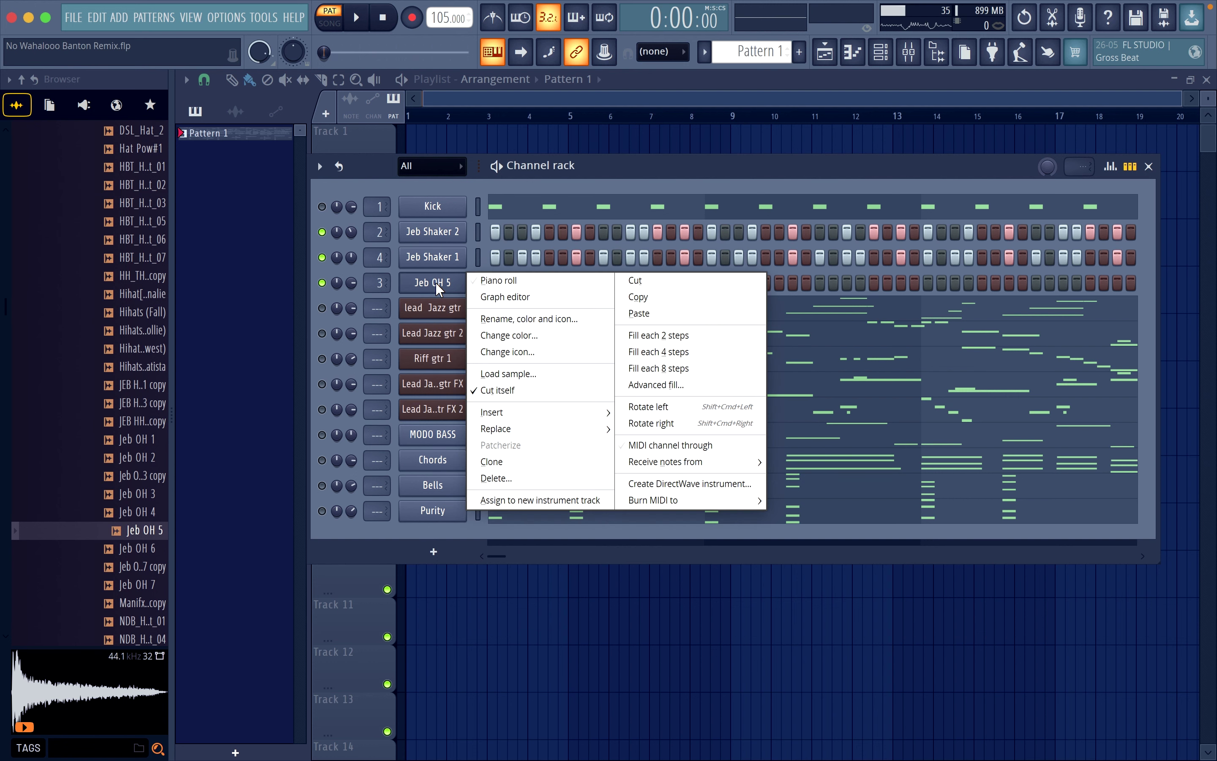
pyautogui.click(642, 312)
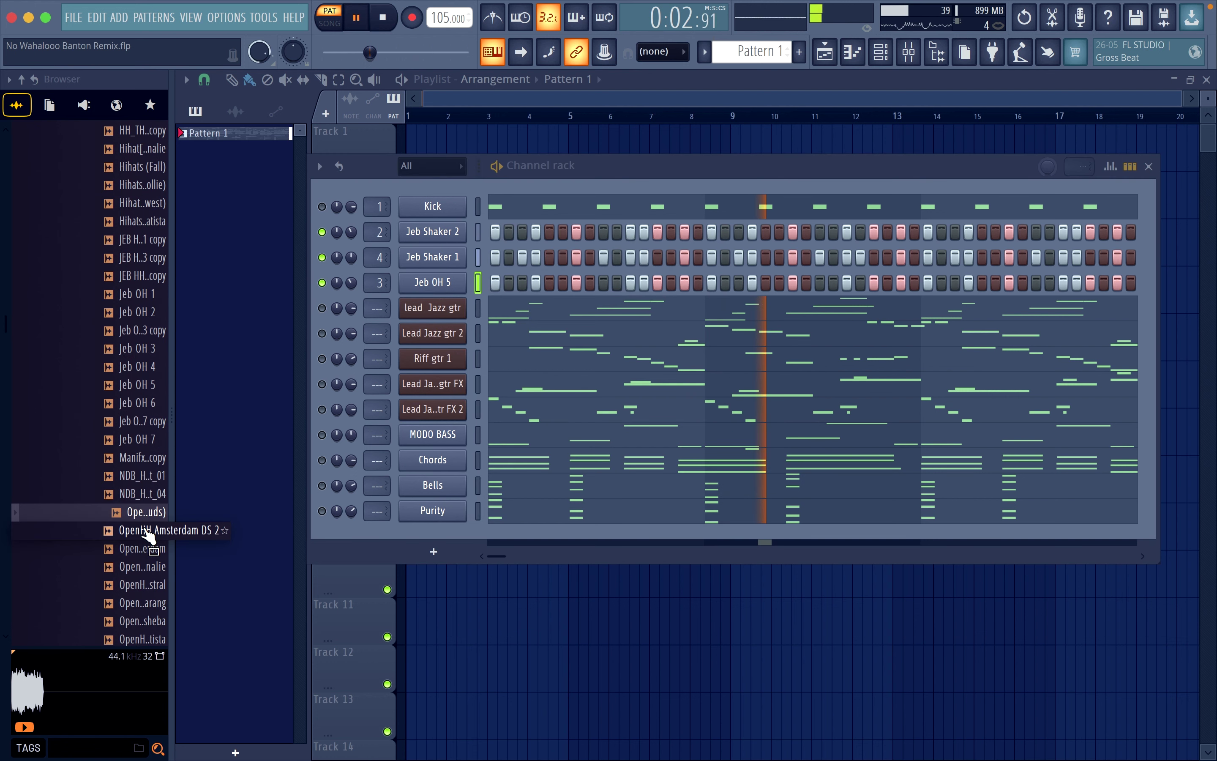
pyautogui.click(145, 530)
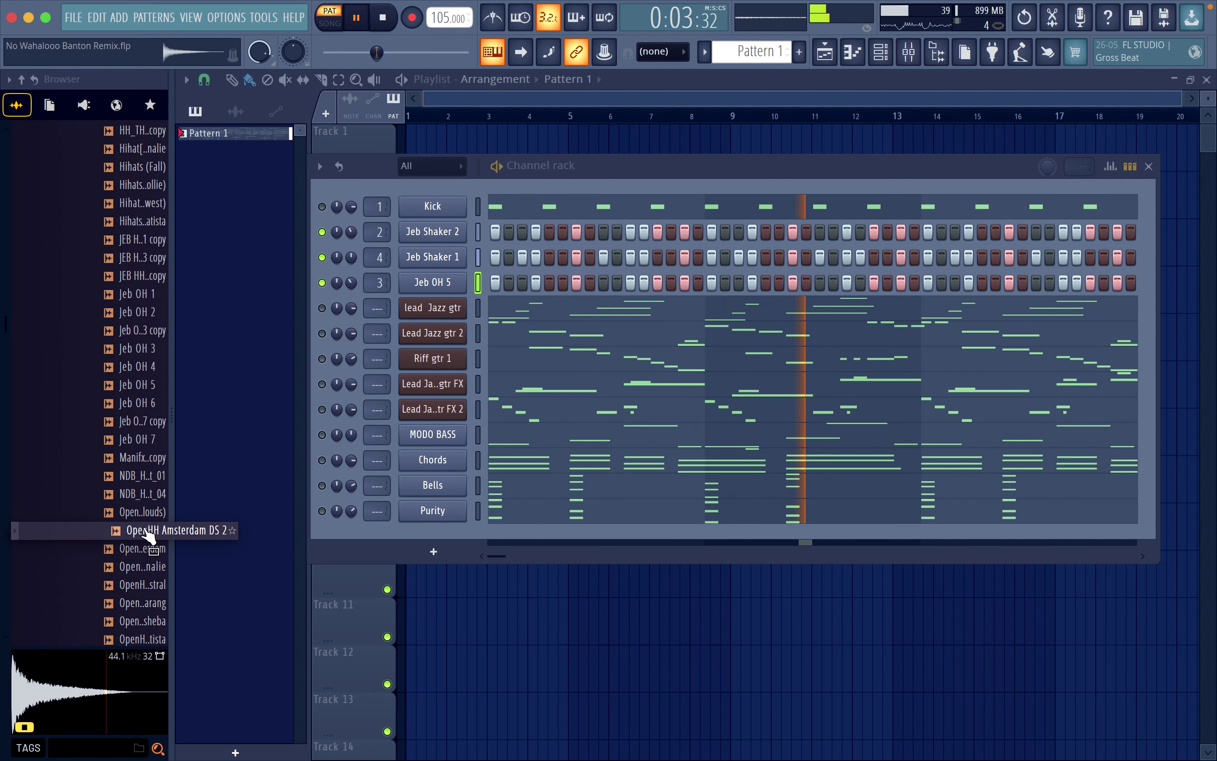
pyautogui.moveTo(146, 530); pyautogui.dragTo(446, 282)
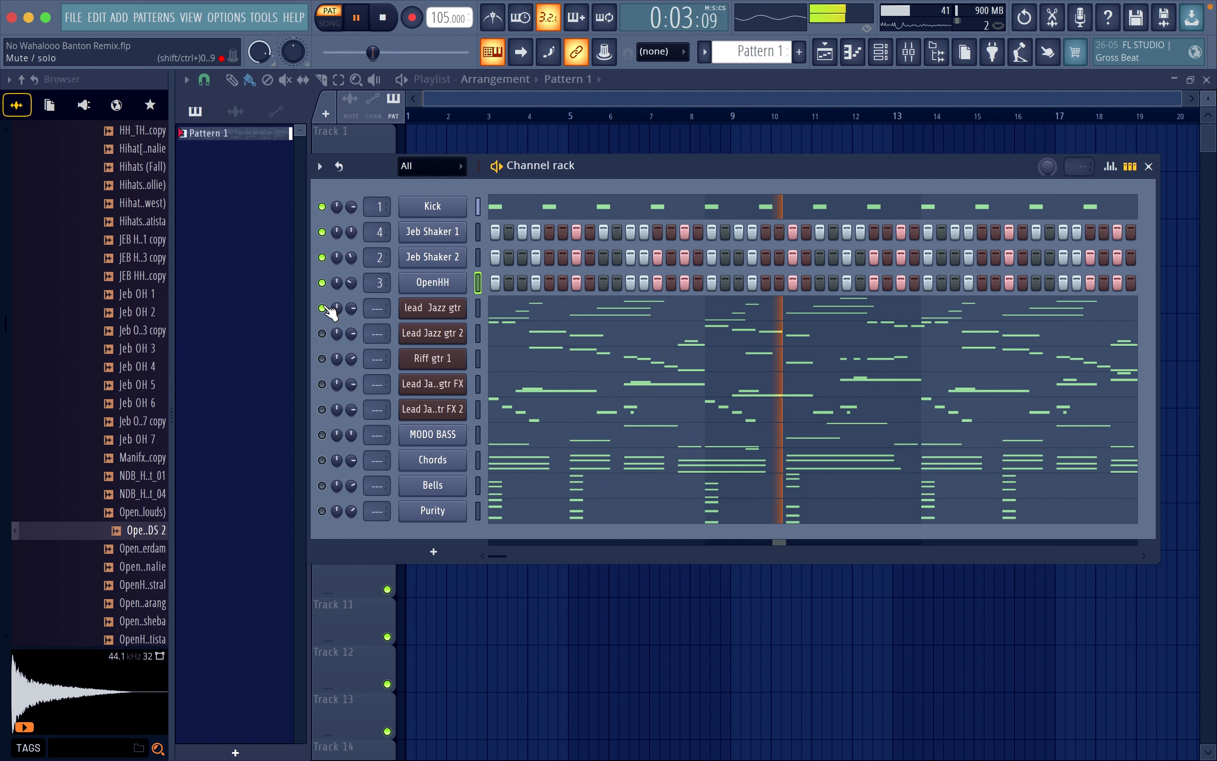
# Step: Audition samples in the Congas folder and add the Ac_CongaA1 copy sample as a new channel below OpenHH
pyautogui.click(137, 130)
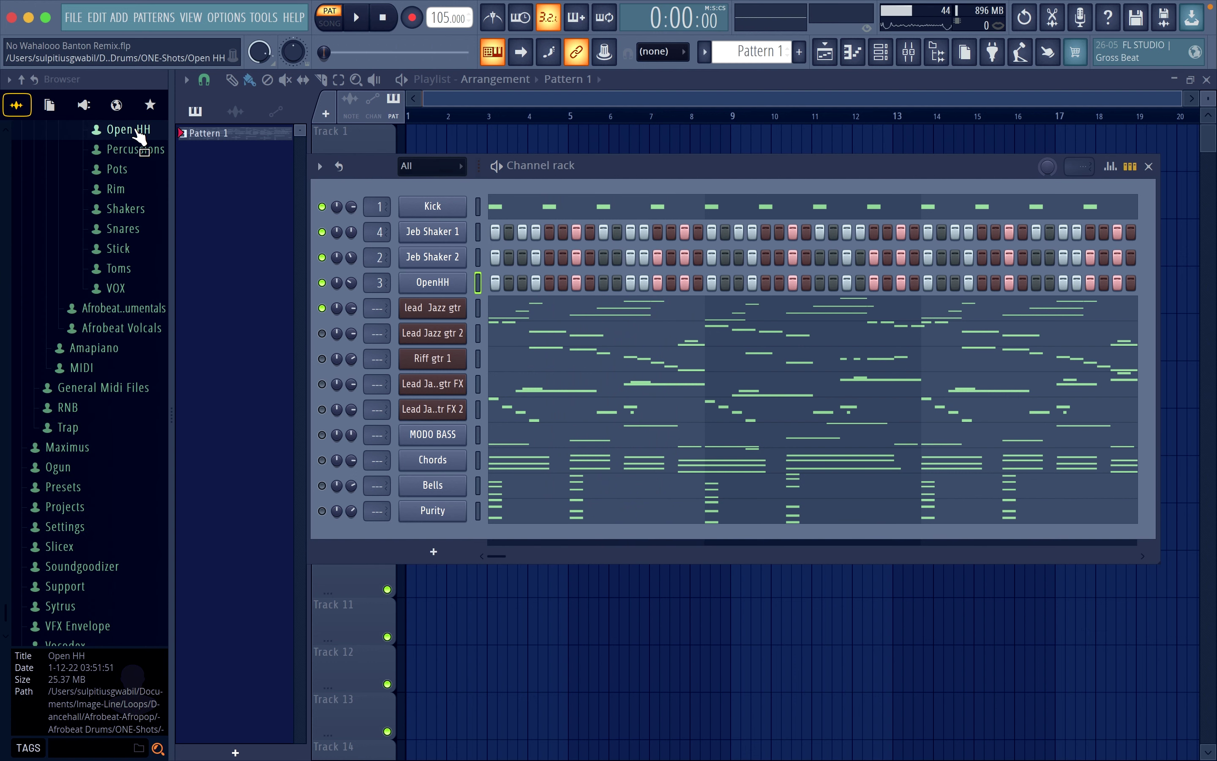
pyautogui.scroll(5, 125, 206)
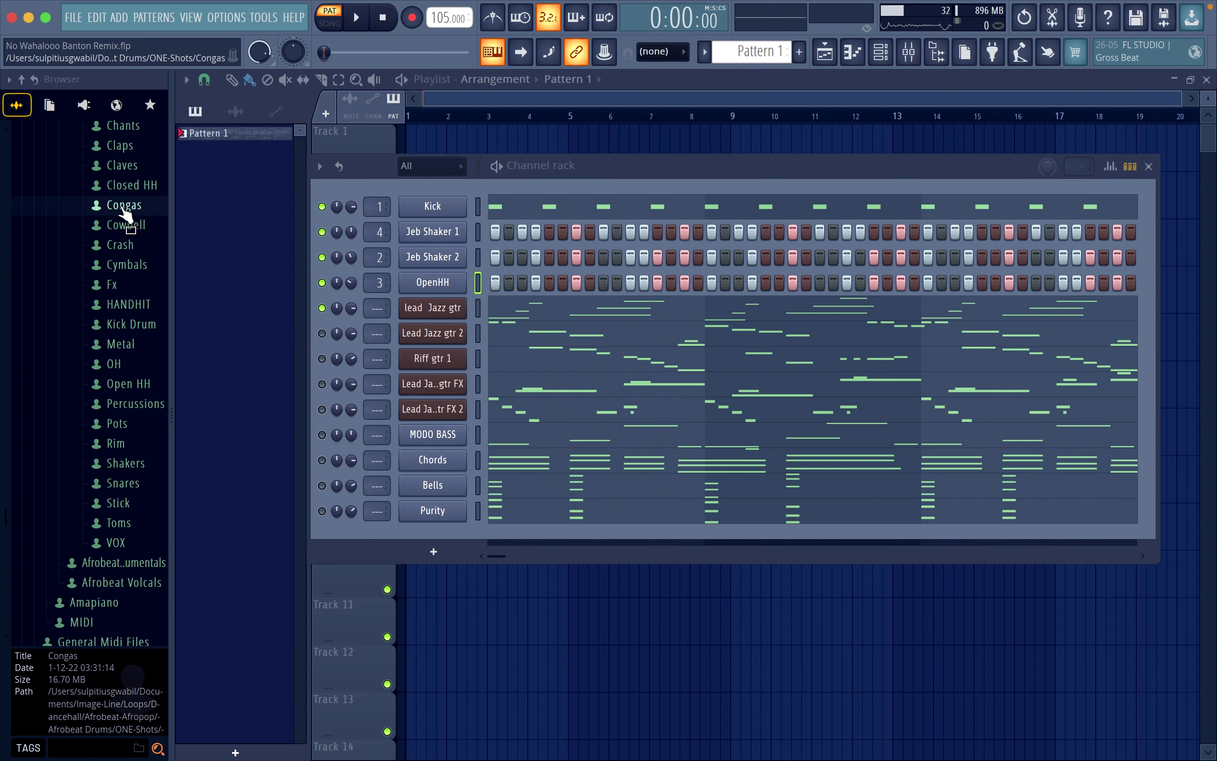
pyautogui.click(123, 207)
pyautogui.click(125, 223)
pyautogui.click(130, 258)
pyautogui.click(132, 276)
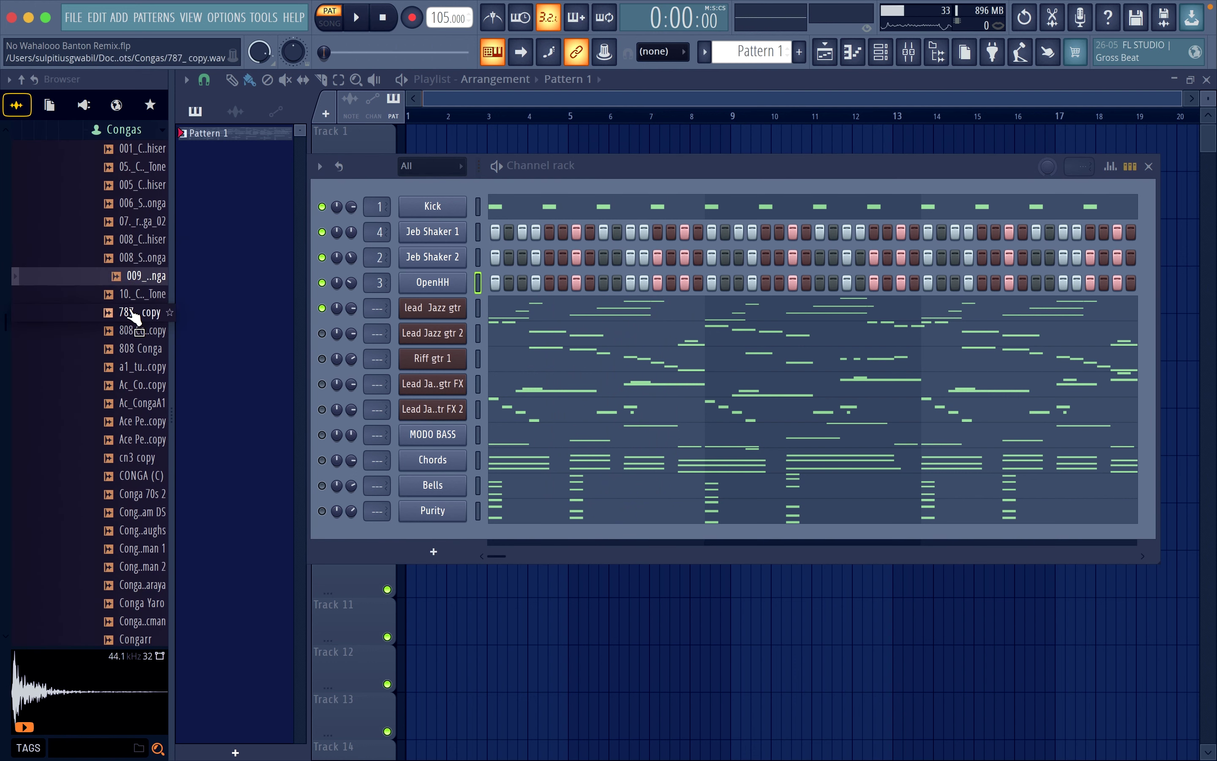
pyautogui.click(141, 385)
pyautogui.moveTo(142, 393); pyautogui.dragTo(429, 293)
# Step: Open the conga channel's piano roll and place a C5 note near the end of bar 1, then play it
pyautogui.press('space')
pyautogui.click(576, 309)
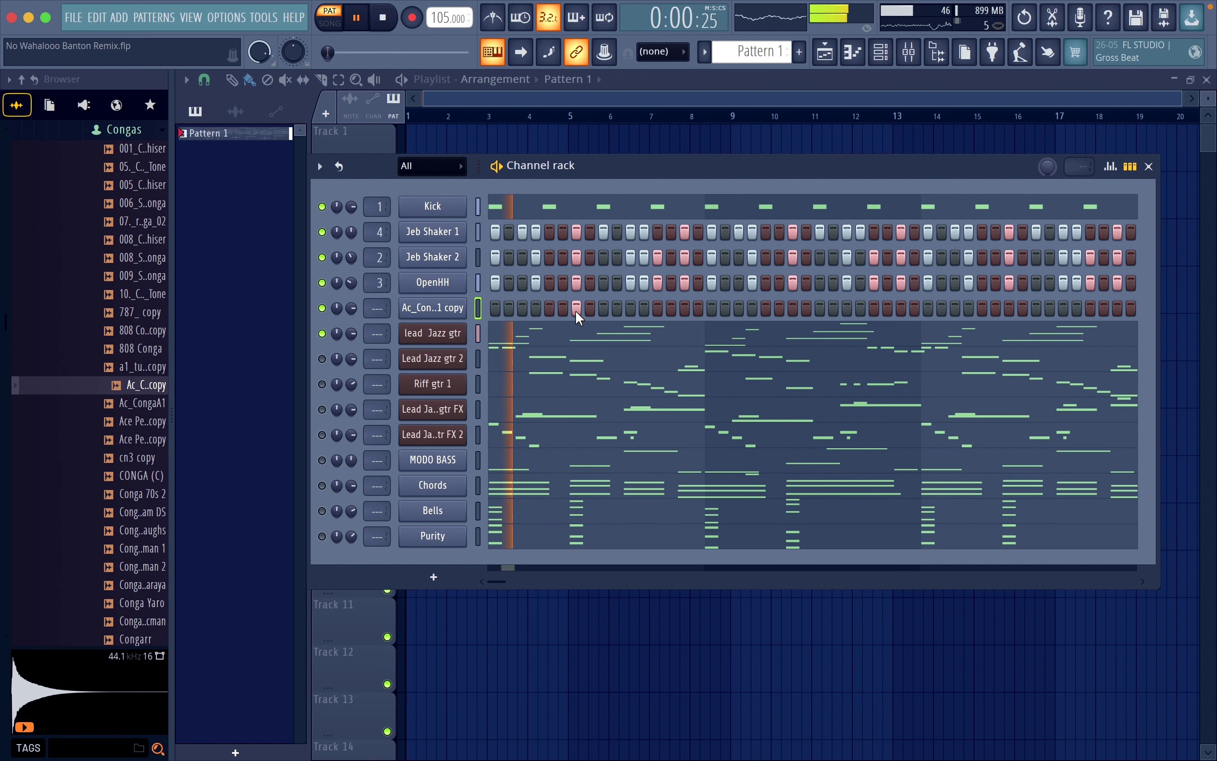
pyautogui.rightClick(432, 308)
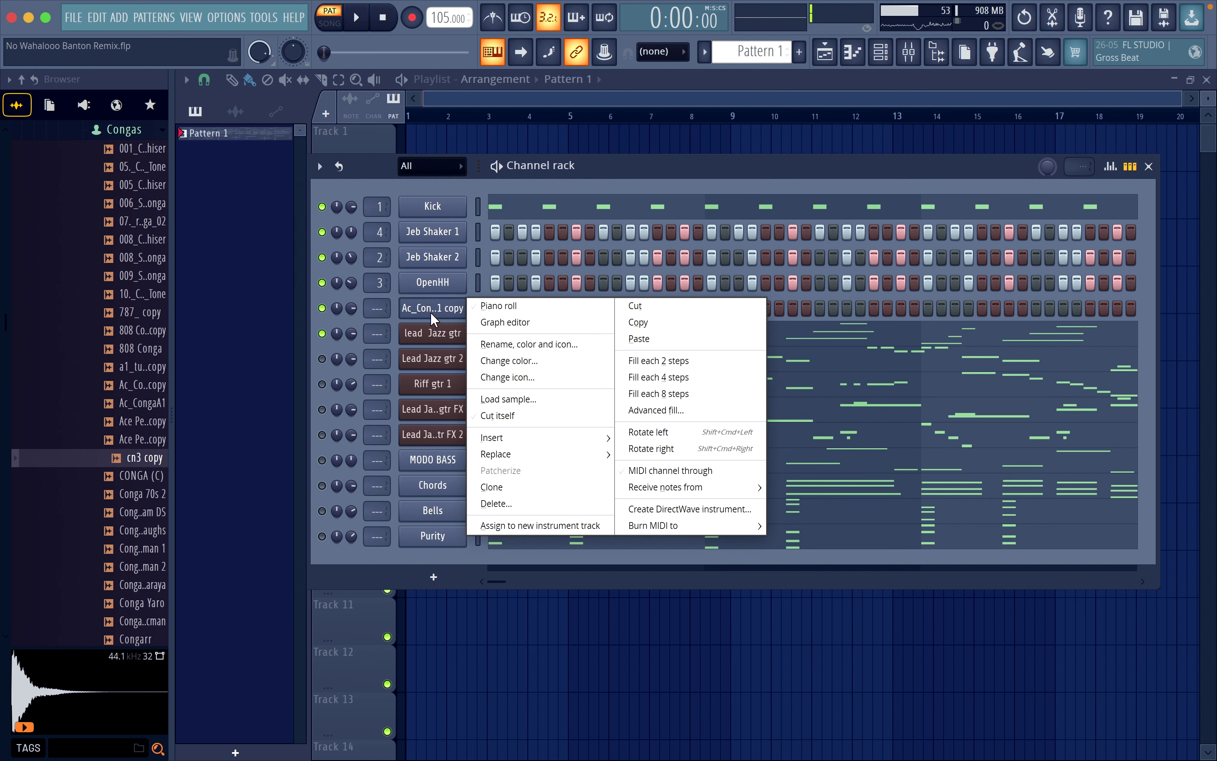
pyautogui.click(490, 307)
pyautogui.moveTo(460, 278); pyautogui.dragTo(452, 278)
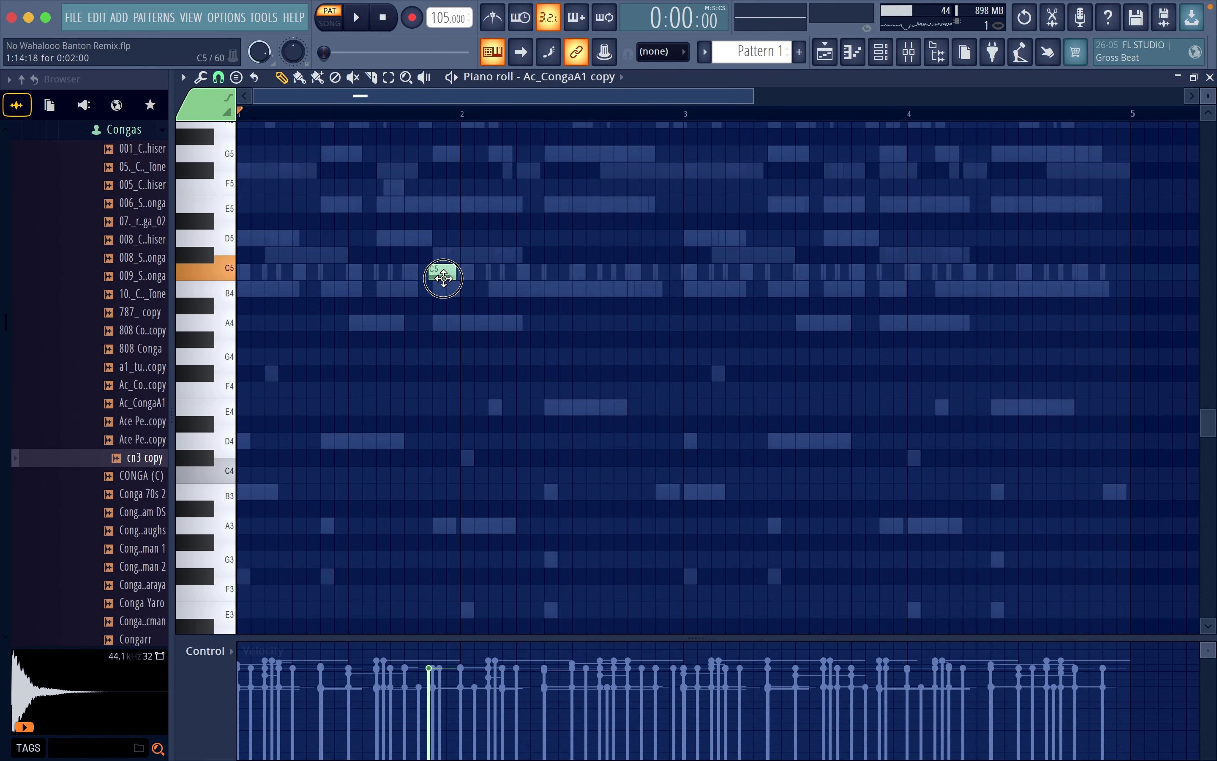
pyautogui.press('space')
# Step: Add a second conga note at 2:15:00 near the end of bar 2 and raise it to D5
pyautogui.click(659, 270)
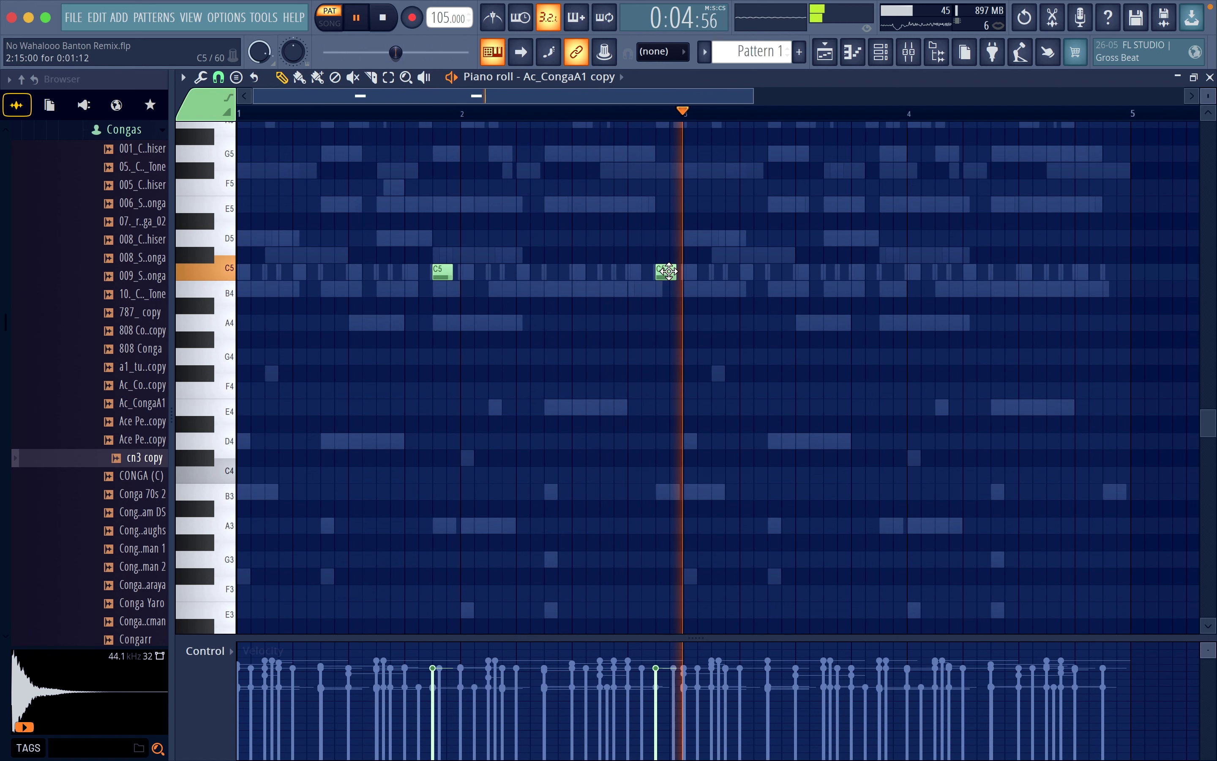
pyautogui.moveTo(663, 273); pyautogui.dragTo(664, 239)
pyautogui.press('space')
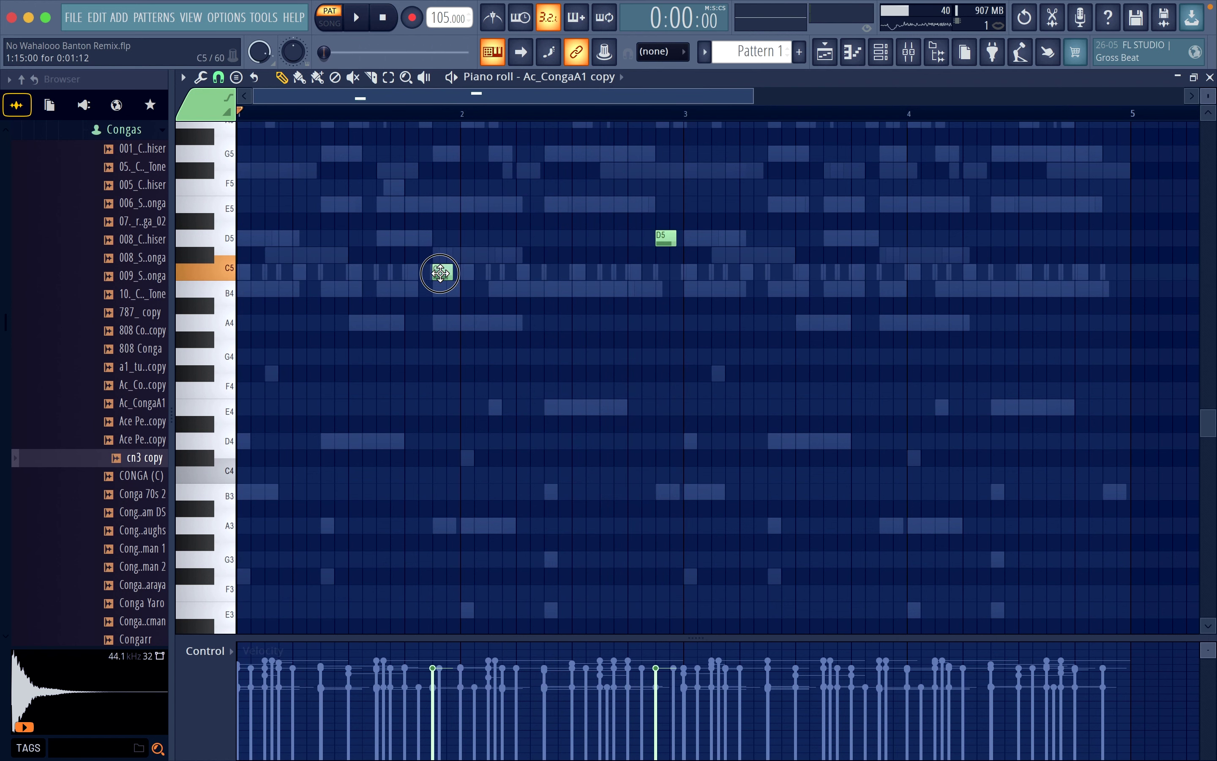
# Step: Lower the bar 1 conga note to D4 and the bar 2 note to F4, and play the pattern
pyautogui.moveTo(439, 272); pyautogui.dragTo(433, 382)
pyautogui.moveTo(433, 437); pyautogui.dragTo(436, 449)
pyautogui.moveTo(664, 240); pyautogui.dragTo(665, 392)
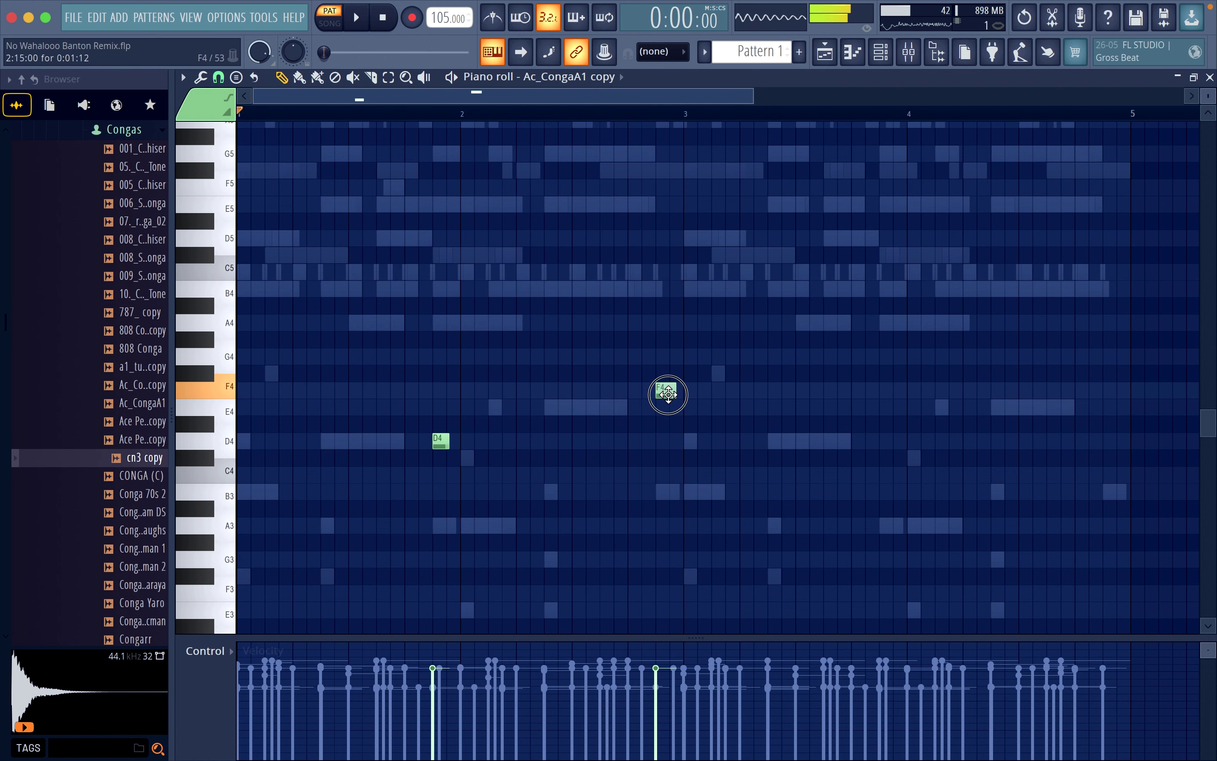
pyautogui.press('space')
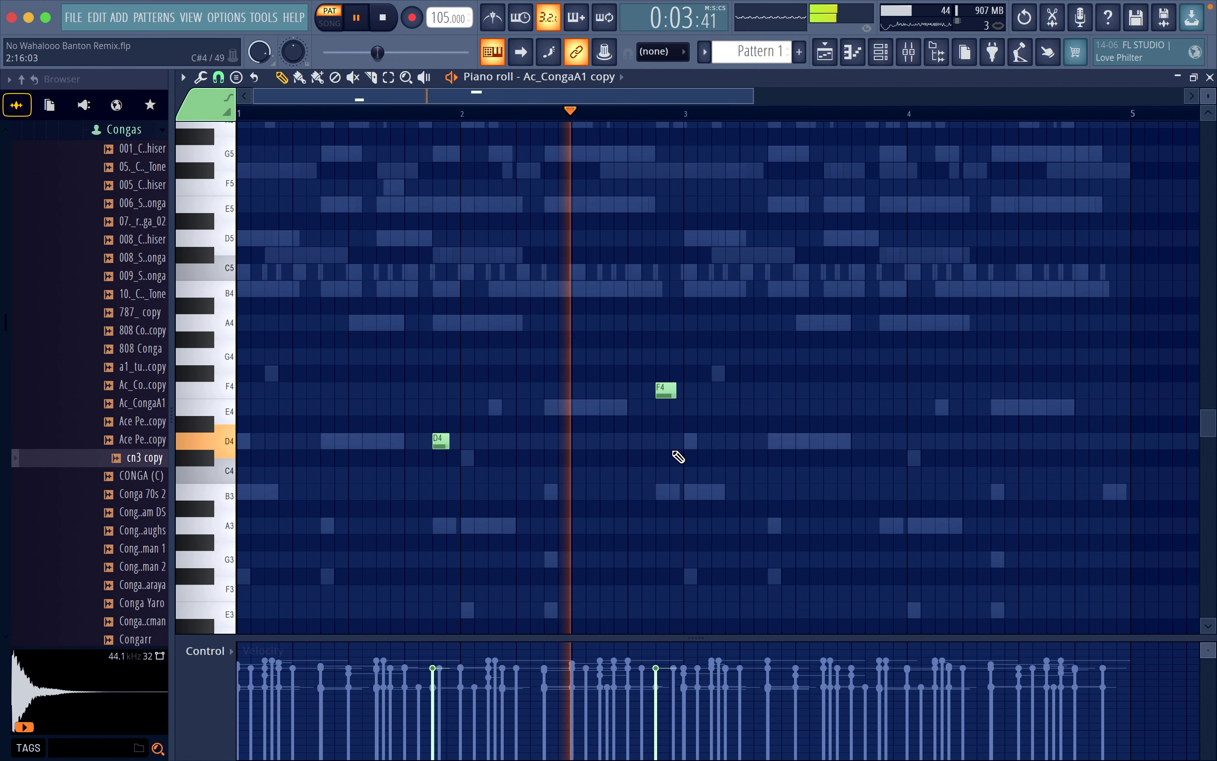
# Step: Lower the bar 2 conga note to E4 and duplicate both conga notes into bars 3 and 4
pyautogui.moveTo(664, 391); pyautogui.dragTo(665, 406)
pyautogui.hotkey('ctrl', 'b')
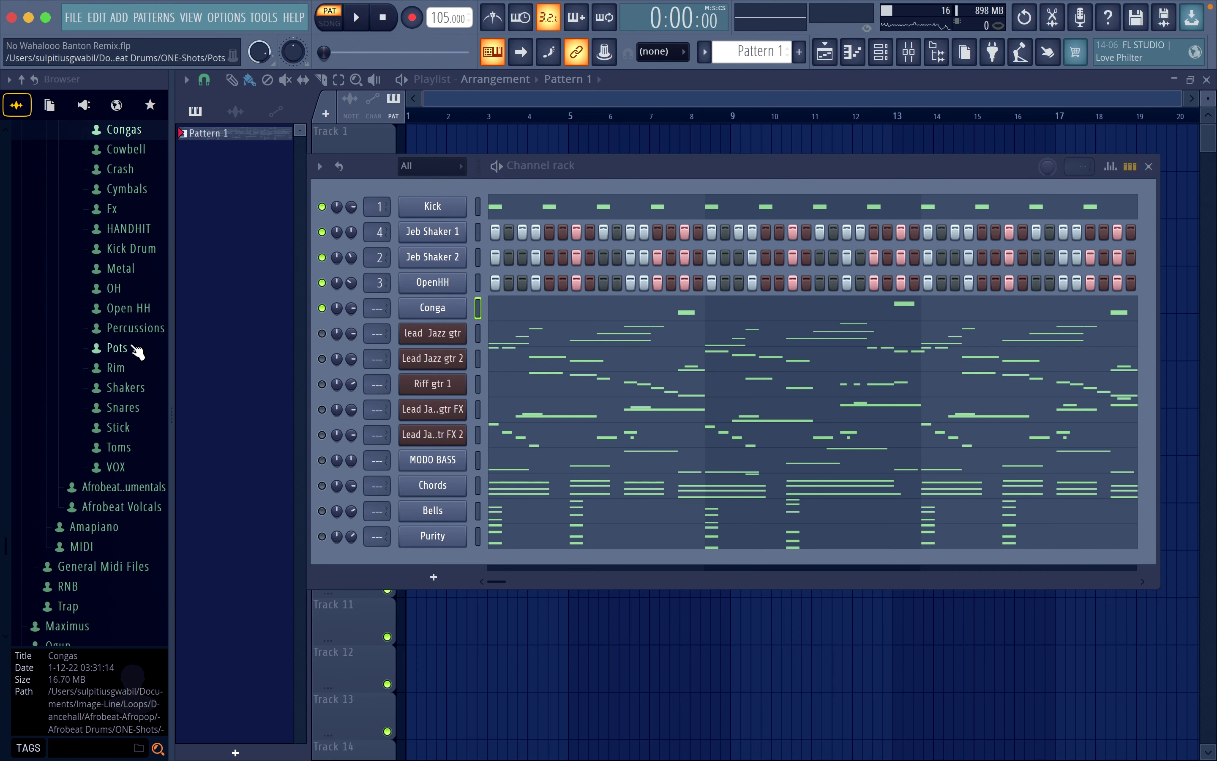
# Step: Audition samples in the Rim folder and add the Rim 2 sample as a new channel below OpenHH
pyautogui.click(130, 364)
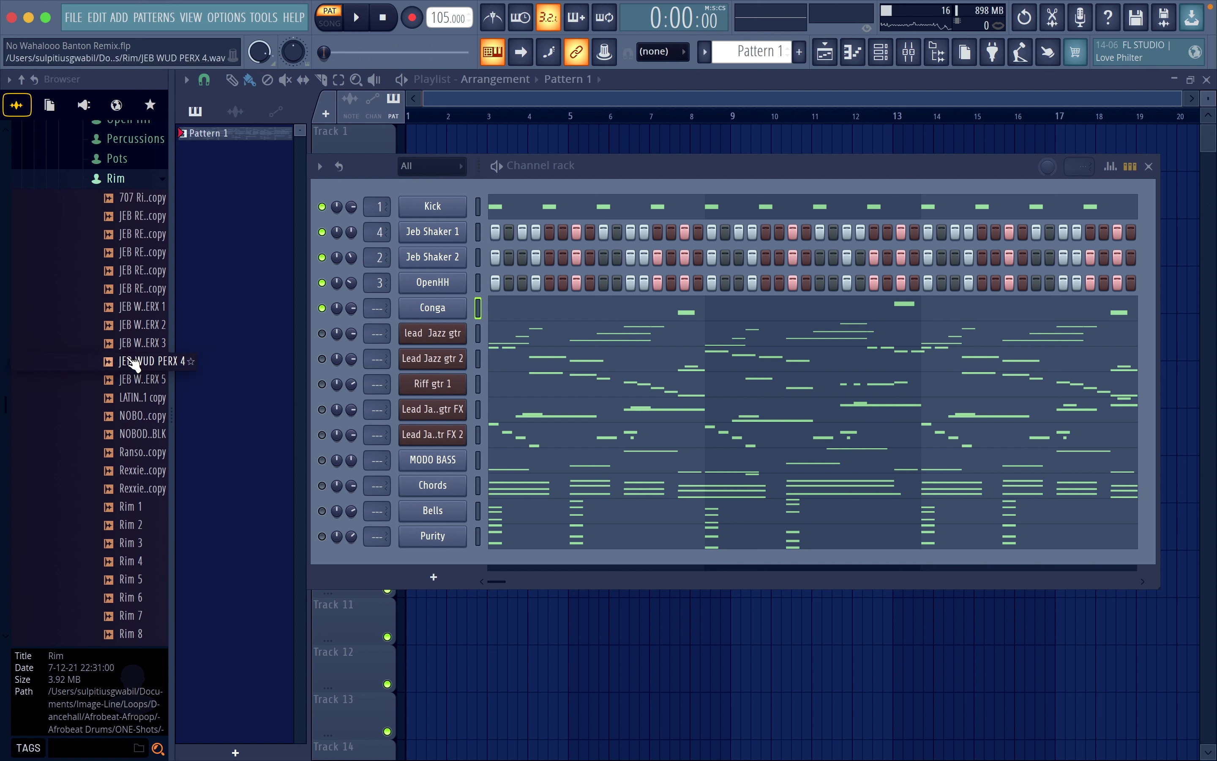
pyautogui.click(132, 361)
pyautogui.click(137, 397)
pyautogui.click(138, 380)
pyautogui.click(140, 363)
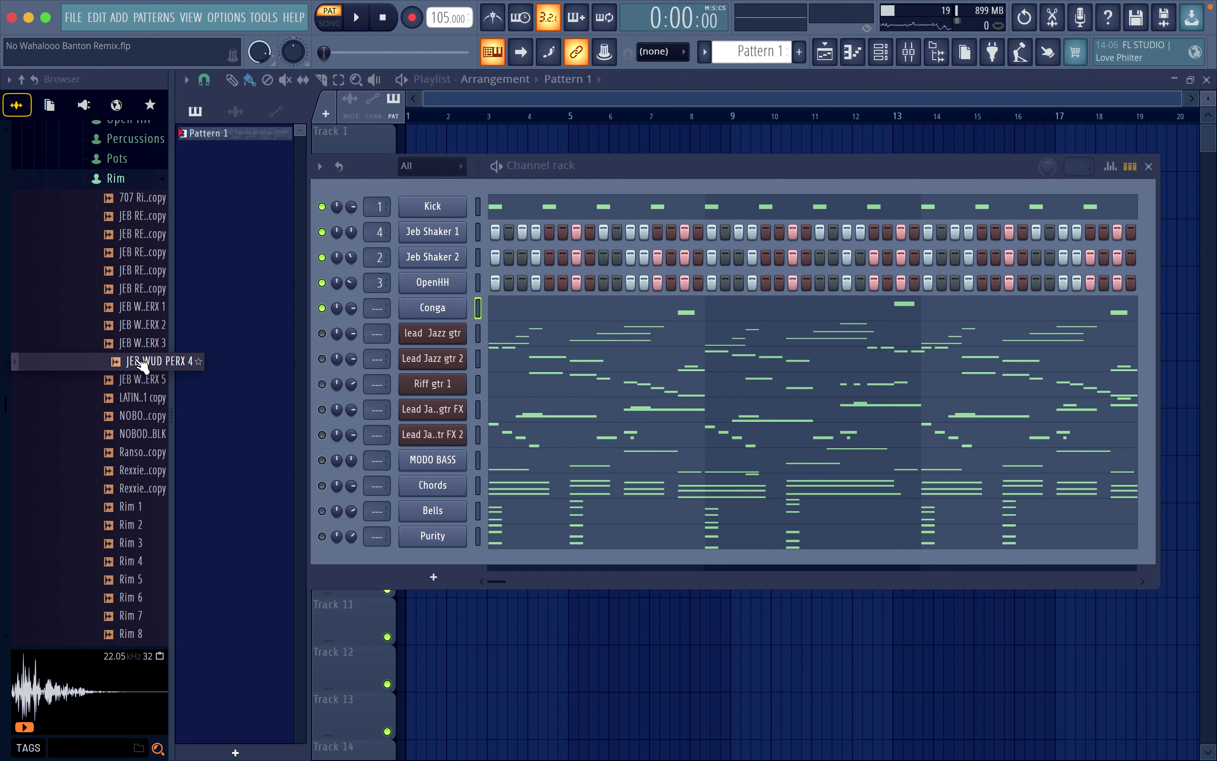
pyautogui.press('space')
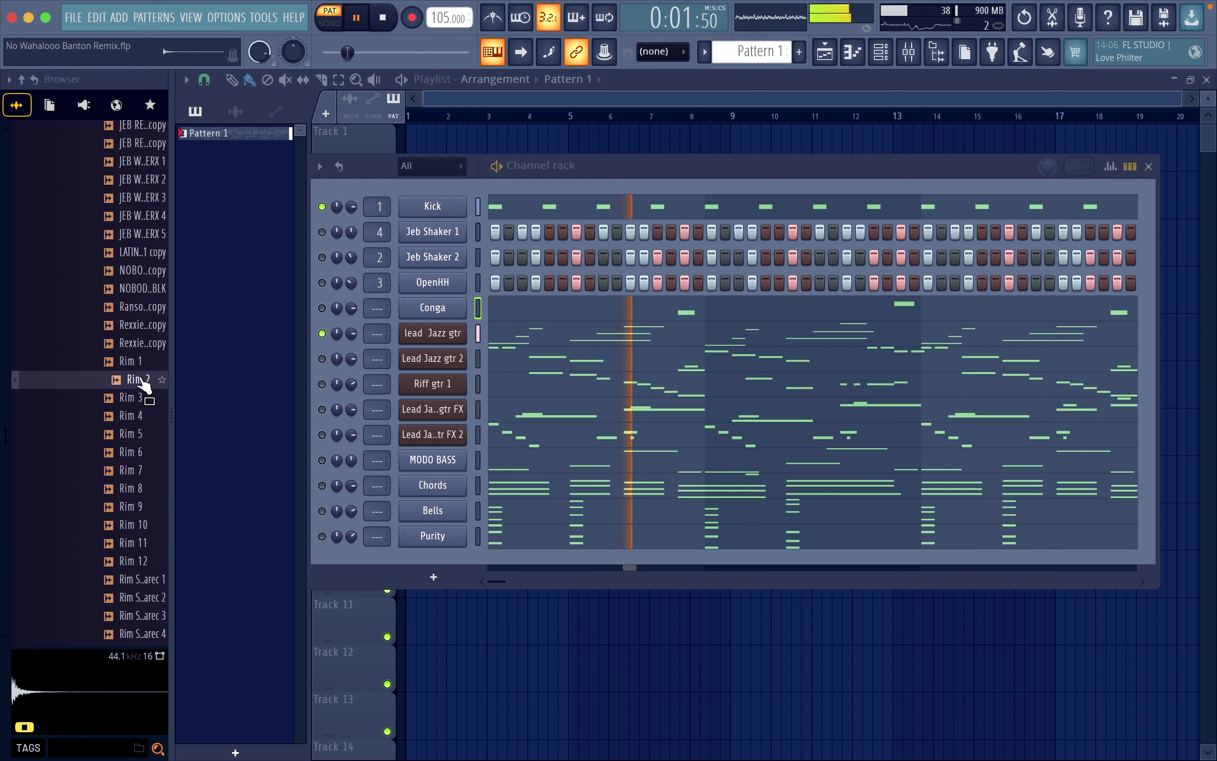
pyautogui.moveTo(144, 385); pyautogui.dragTo(419, 301)
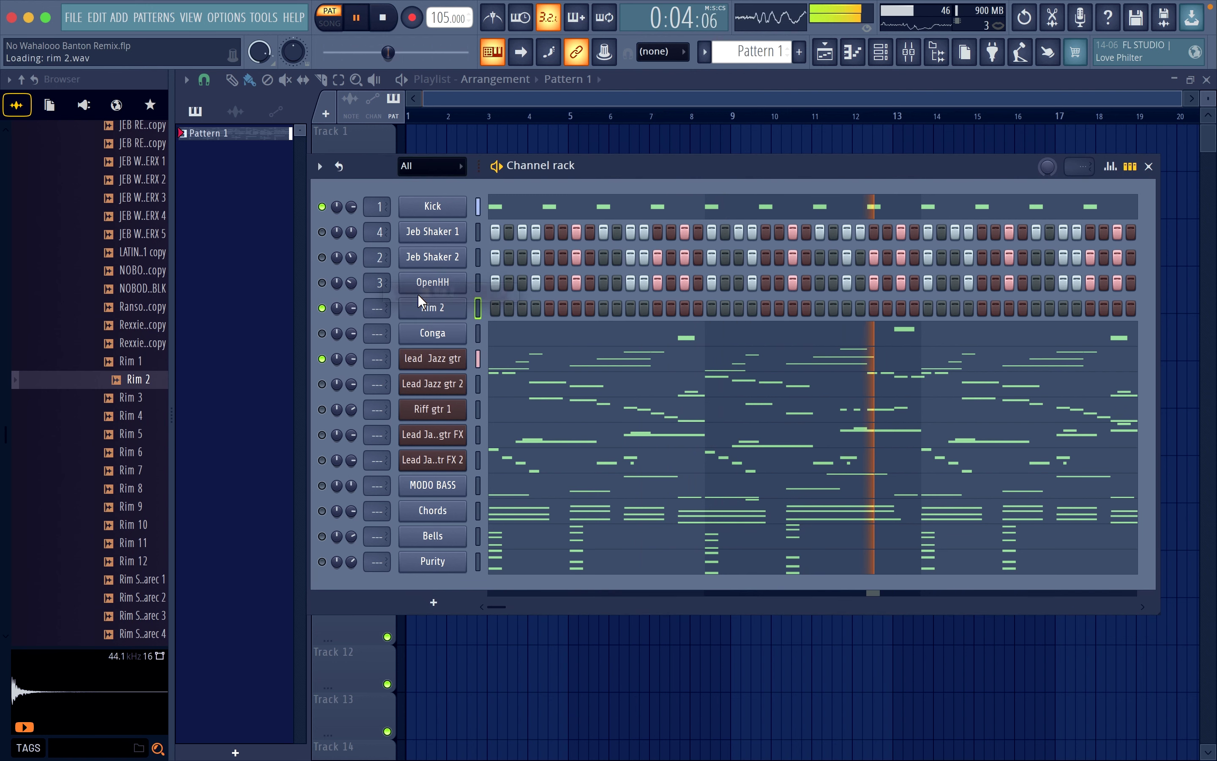
# Step: Place Rim 2 hits on steps 4, 7, 11 and 13 of the first bar while playing the pattern
pyautogui.press('space')
pyautogui.click(537, 309)
pyautogui.press('space')
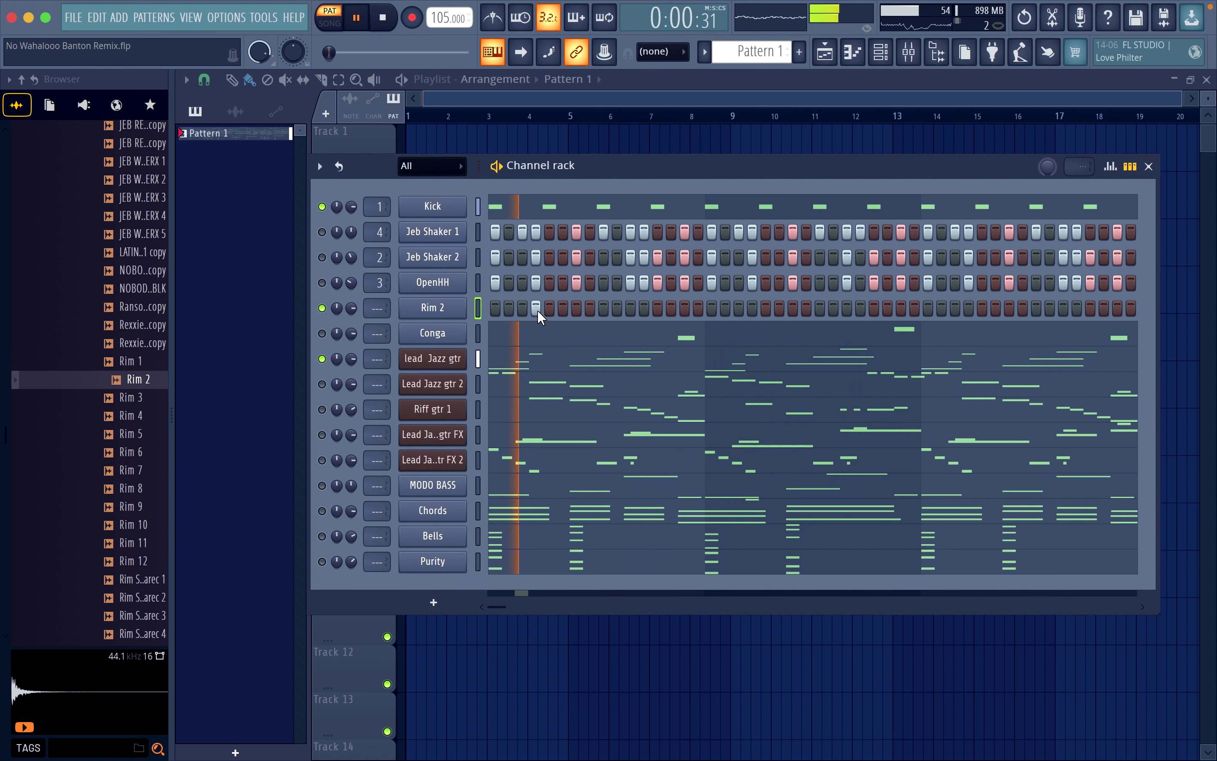
pyautogui.click(576, 308)
pyautogui.press('space')
pyautogui.press('space')
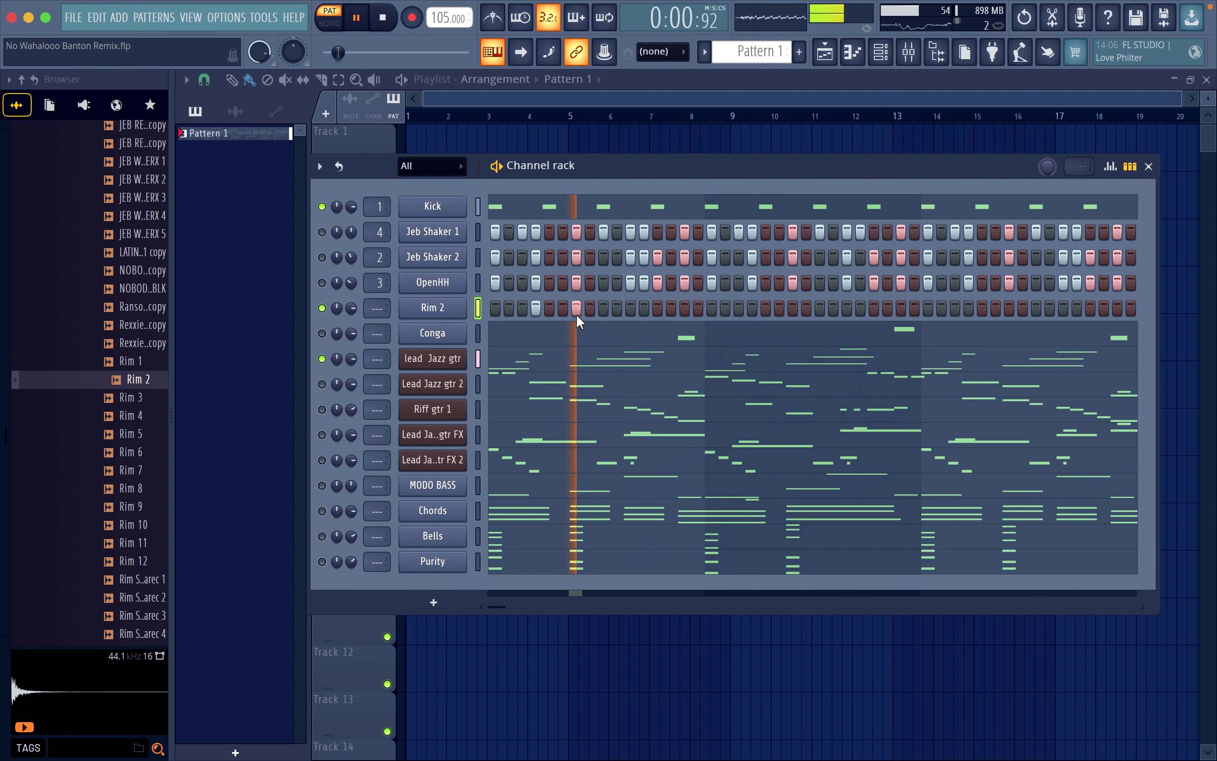
pyautogui.click(631, 309)
pyautogui.click(658, 309)
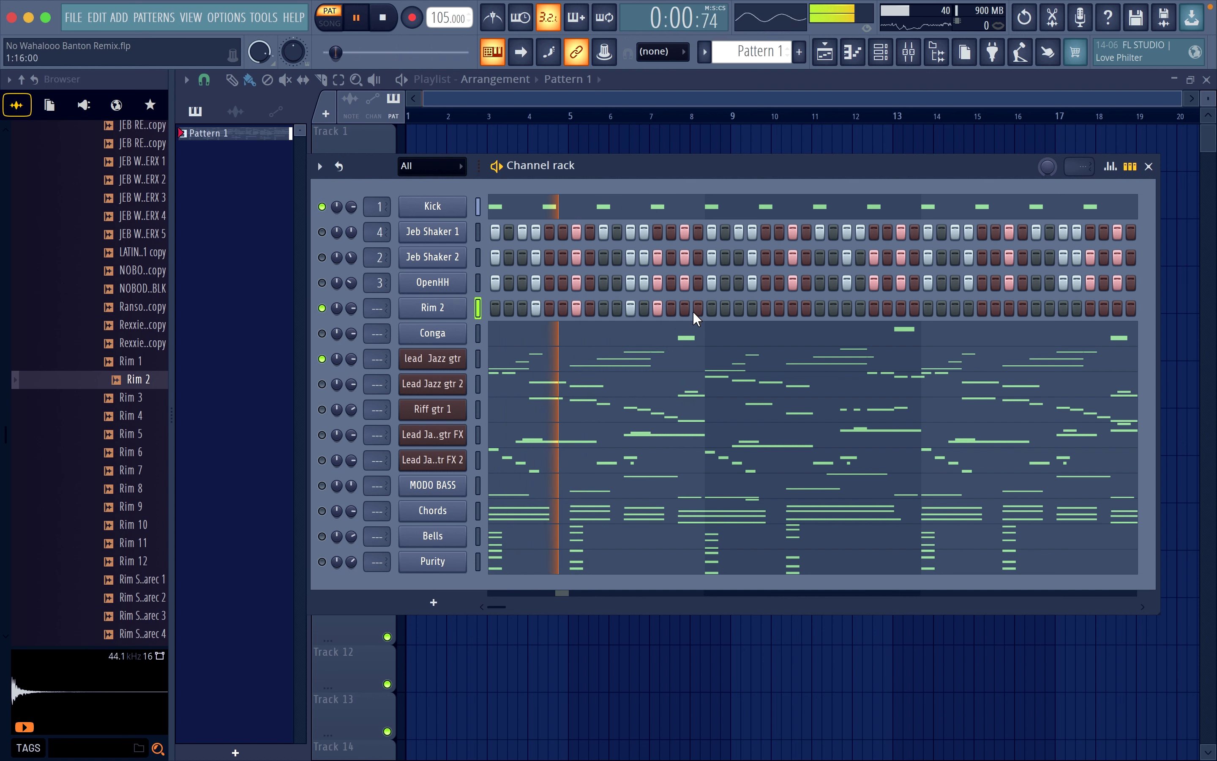
# Step: Open the Rim 2 piano roll, copy its two-bar rhythm into bars 3 and 4, and play it
pyautogui.press('space')
pyautogui.rightClick(449, 308)
pyautogui.click(518, 305)
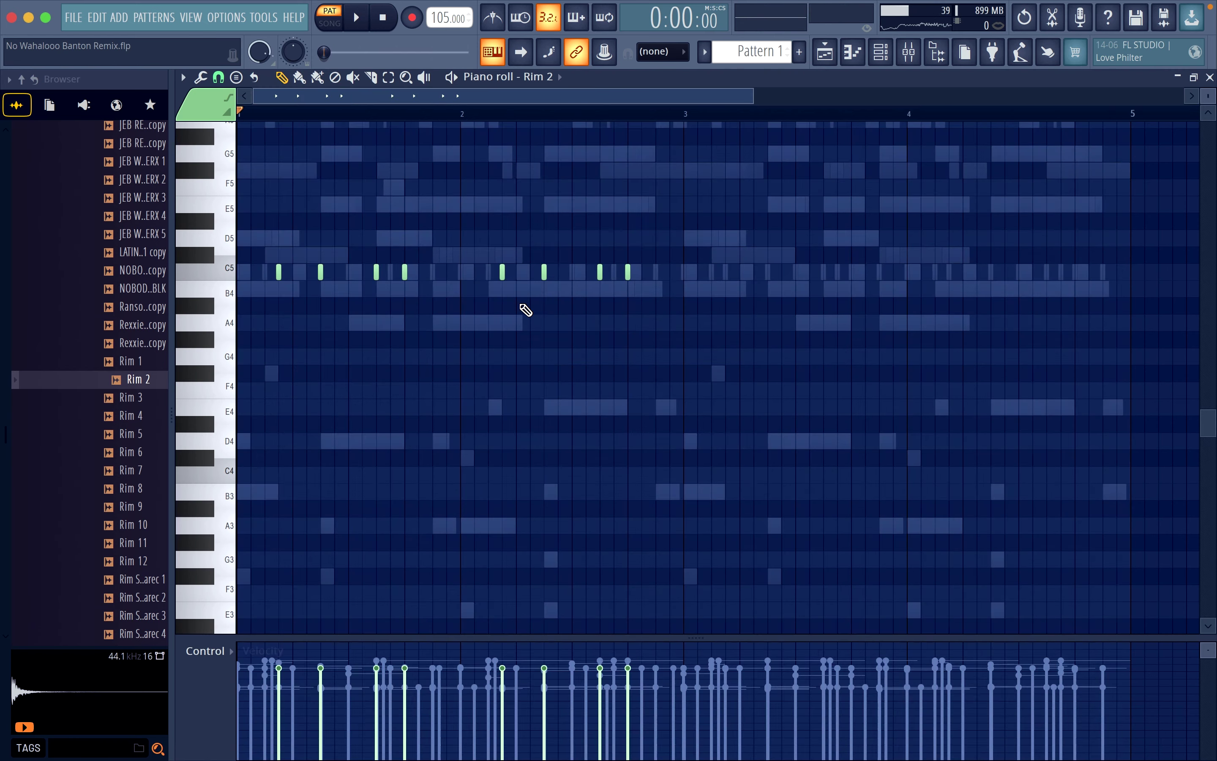
pyautogui.press('super+a')
pyautogui.moveTo(278, 272)
pyautogui.mouseDown()
pyautogui.moveTo(761, 275)
pyautogui.moveTo(726, 275)
pyautogui.mouseUp()
pyautogui.press('space')
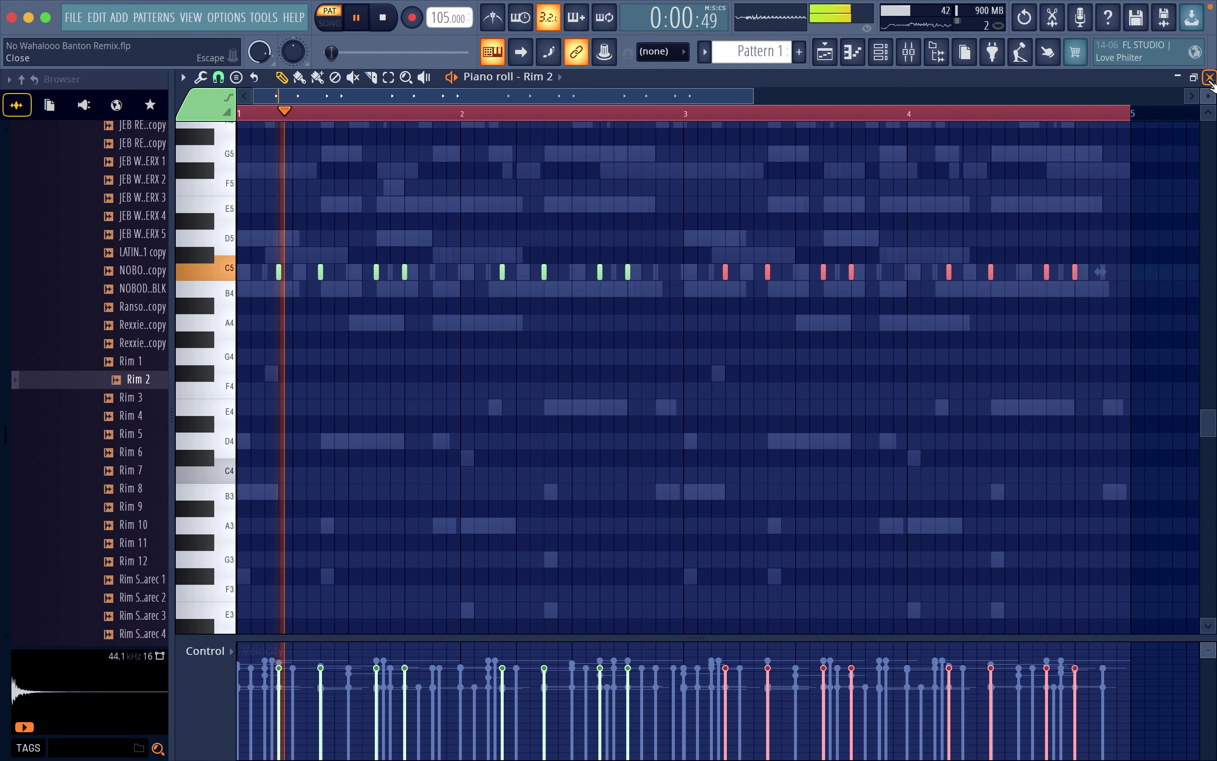
# Step: Return to the channel rack, unmute the Conga channel during playback, and stop the pattern
pyautogui.press('F7')
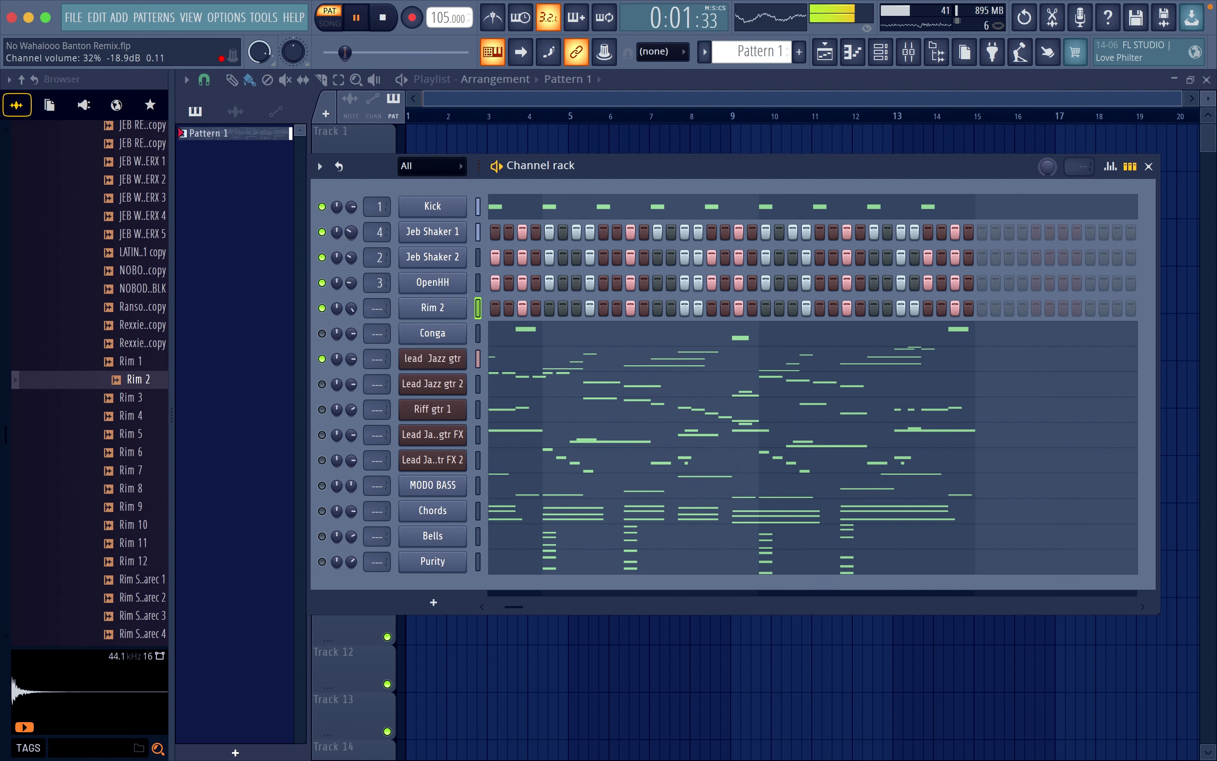
pyautogui.click(323, 335)
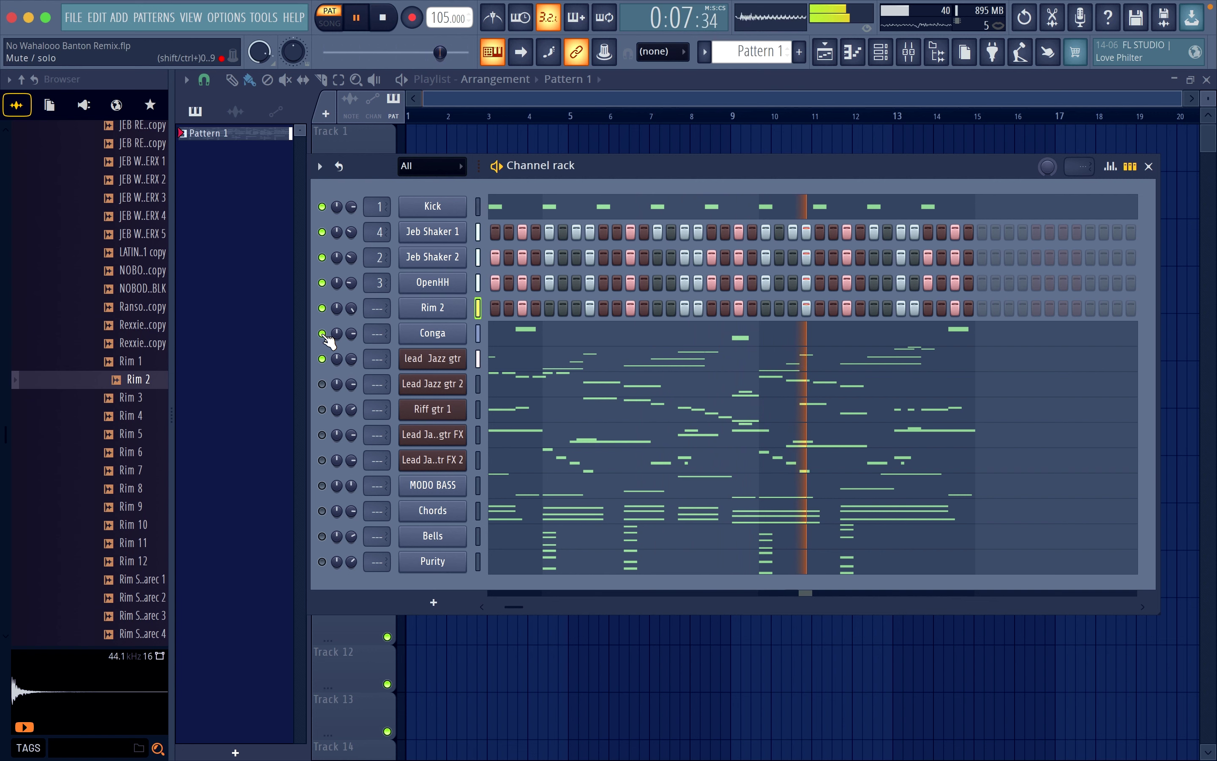
pyautogui.press('space')
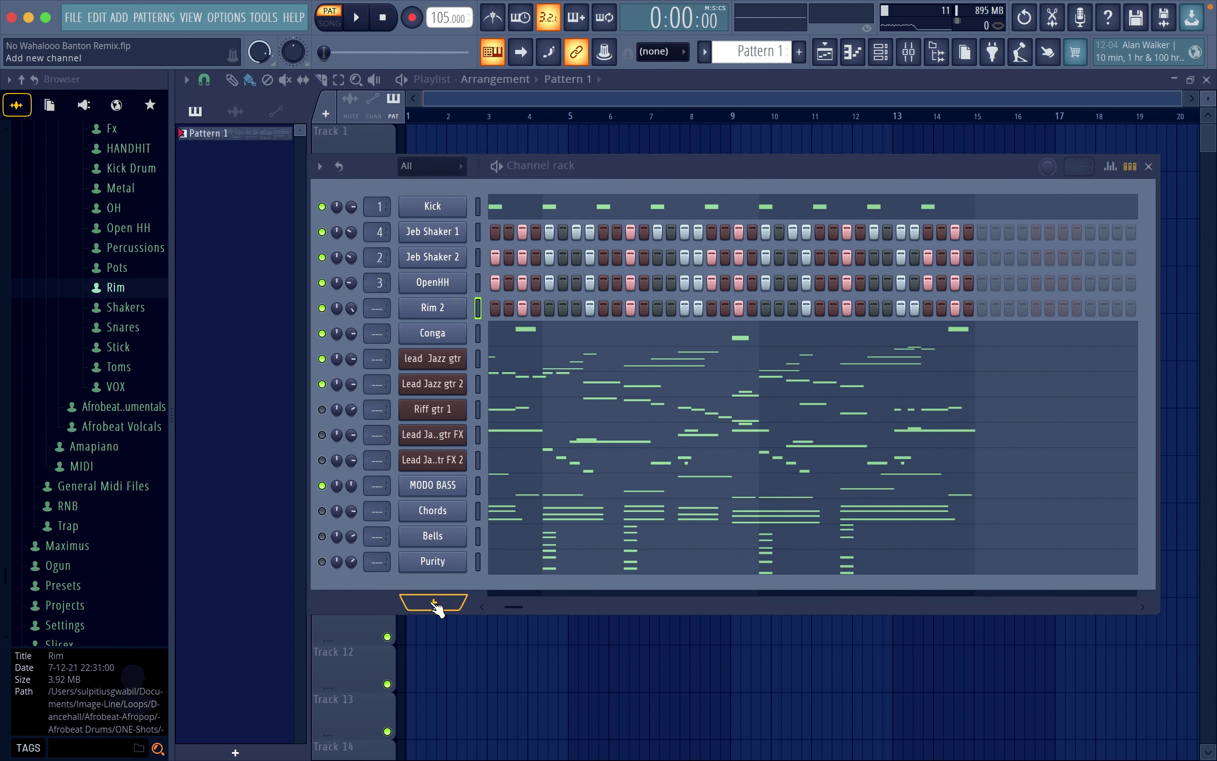
# Step: Add an FPC drum channel and audition its open hi-hat, kick, closed hat and Snare 2 pads
pyautogui.click(434, 603)
pyautogui.click(449, 166)
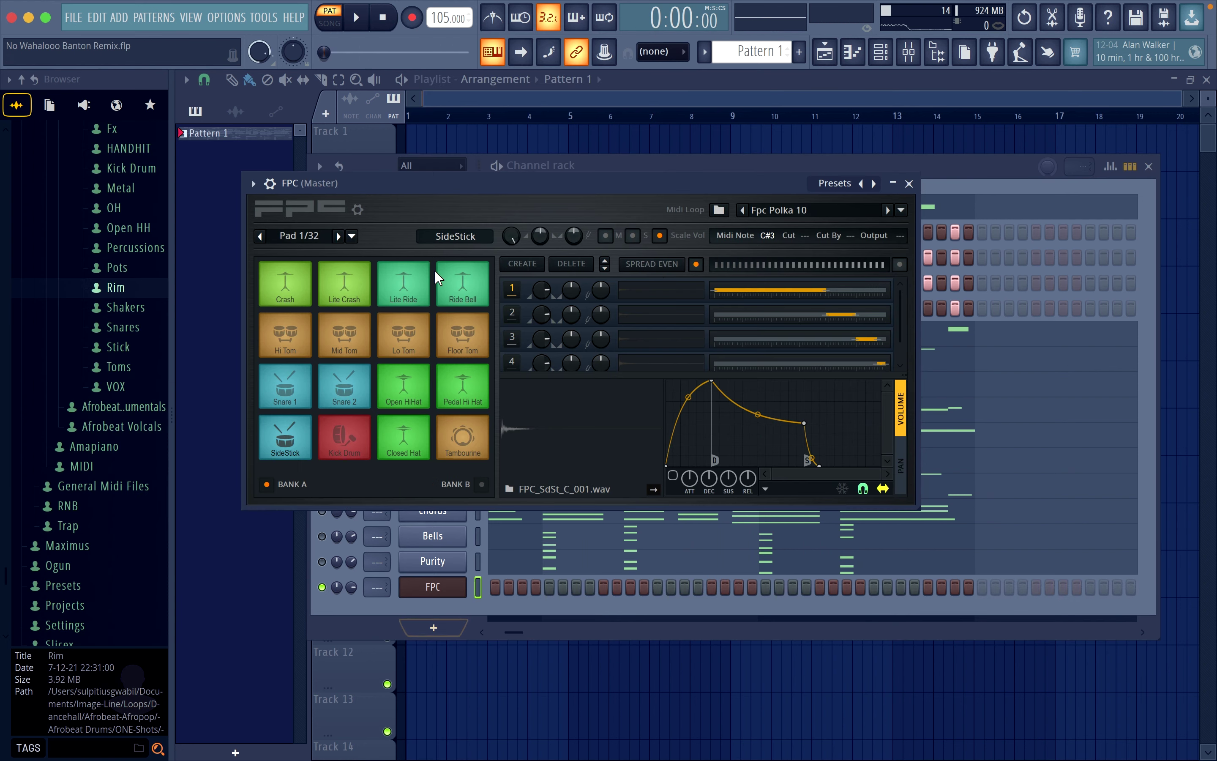
pyautogui.click(405, 402)
pyautogui.click(363, 446)
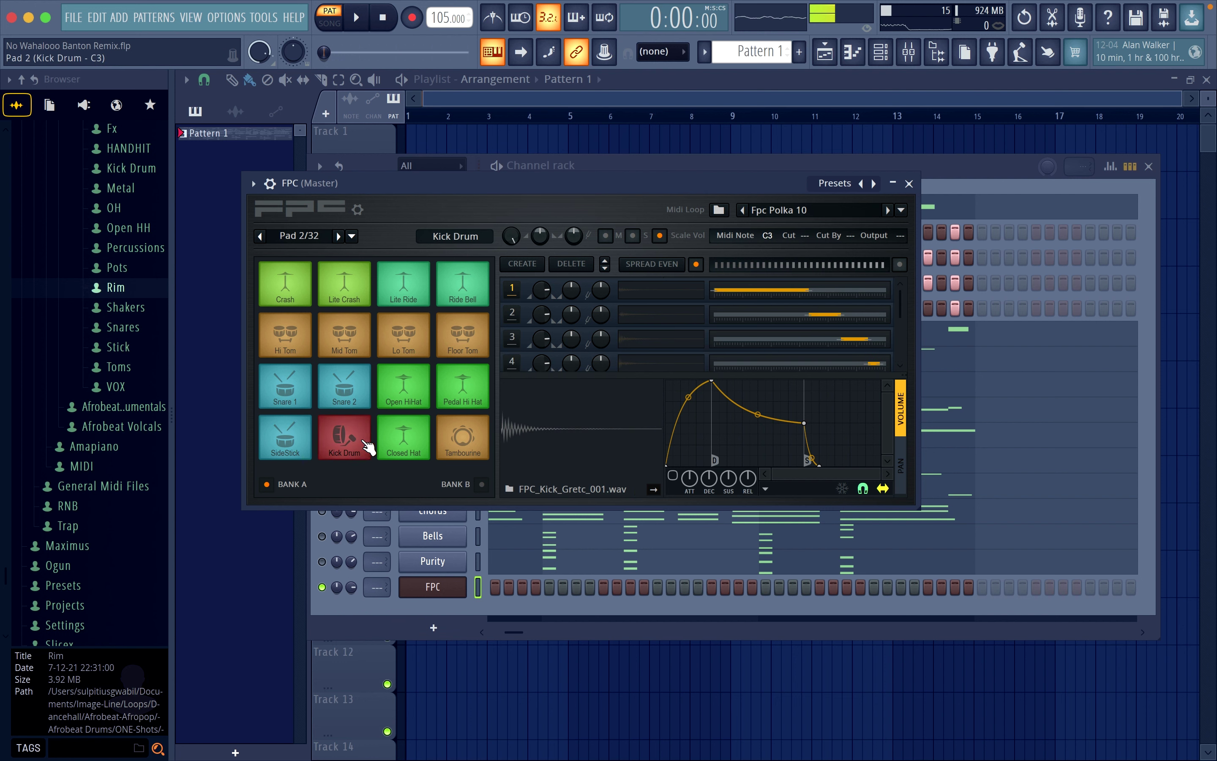
pyautogui.click(387, 442)
pyautogui.click(353, 403)
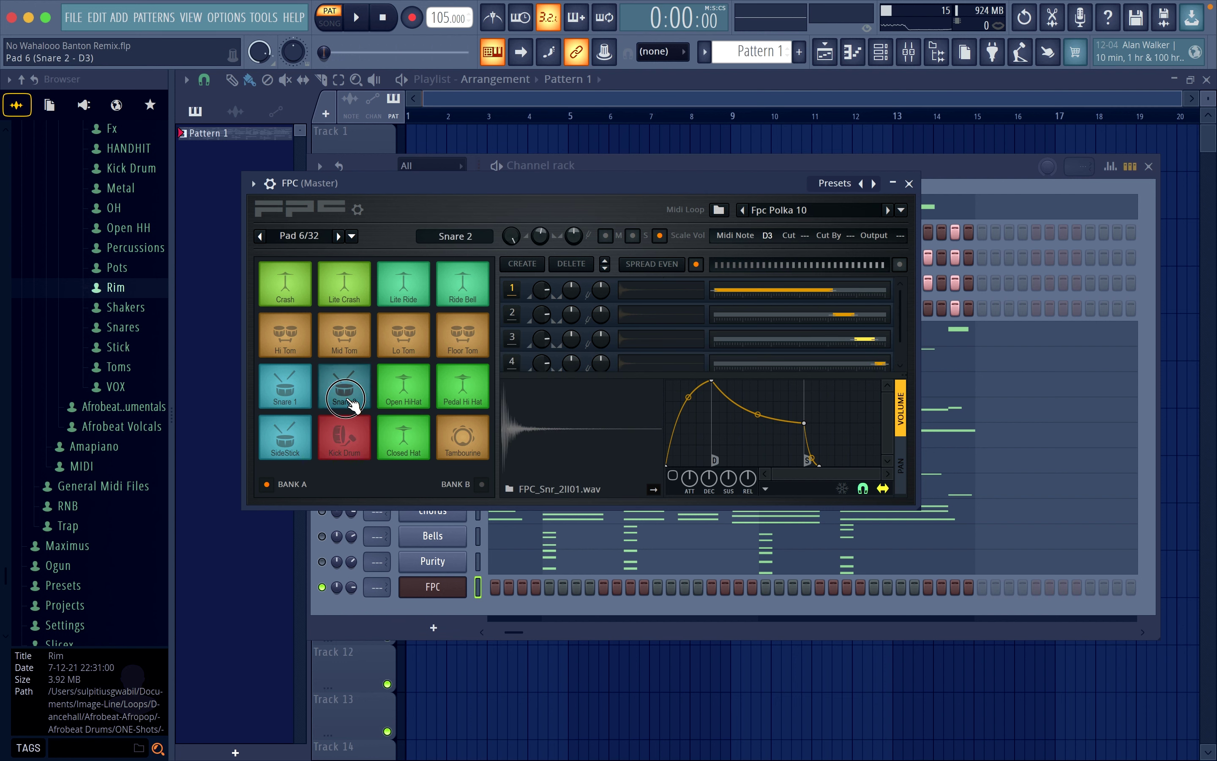
pyautogui.click(908, 185)
# Step: Program an FPC roll in bar 1 with two Snare 1 hits, two Kick Drum hits and a long Lite Crash and Lite Ride at mid-bar
pyautogui.rightClick(402, 587)
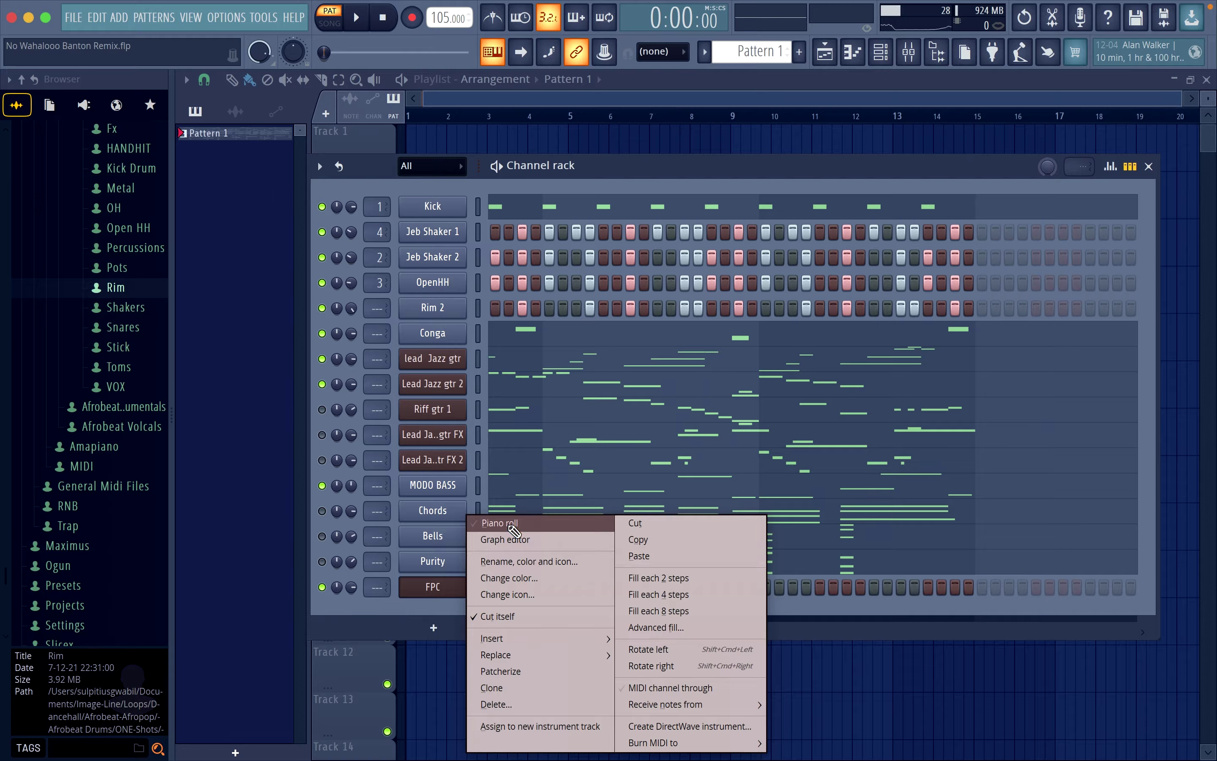
pyautogui.click(433, 522)
pyautogui.moveTo(642, 175); pyautogui.dragTo(647, 222)
pyautogui.press('space')
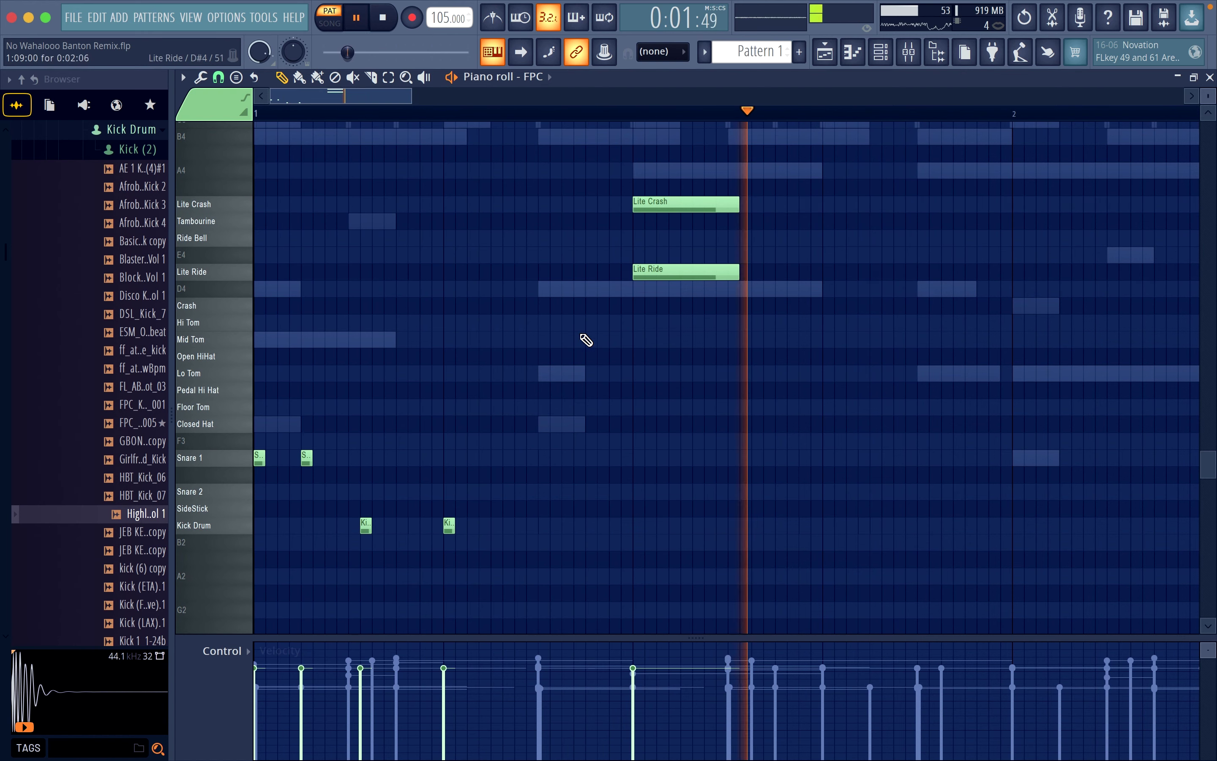
pyautogui.press('space')
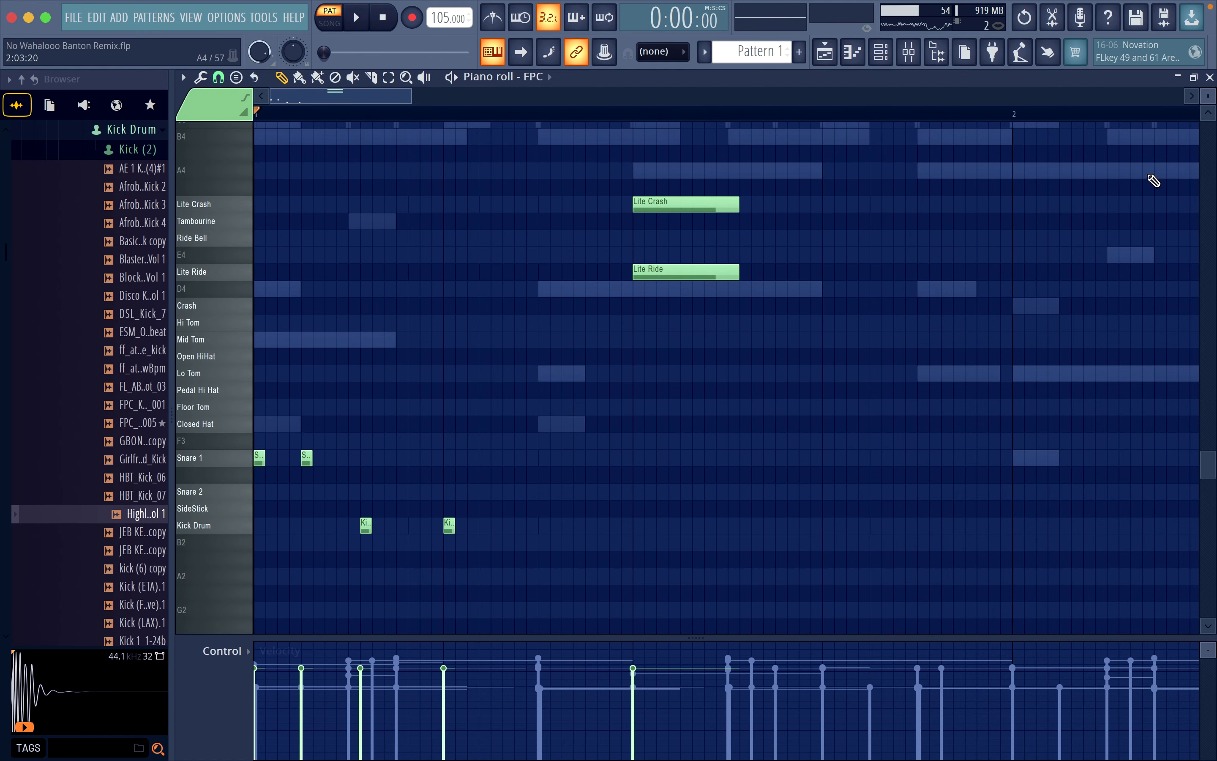
pyautogui.click(1209, 77)
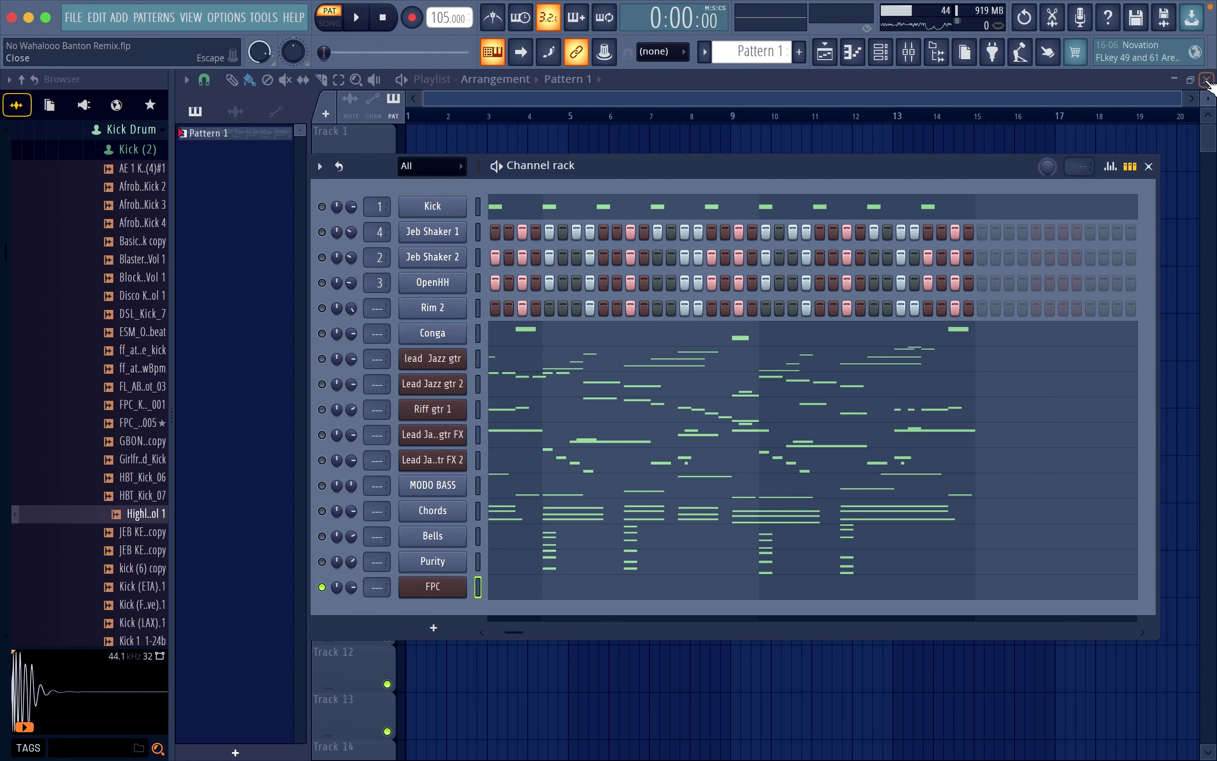
# Step: Rename the FPC channel to Roll 1
pyautogui.keyDown('shift'); pyautogui.click(436, 590); pyautogui.keyUp('shift')
pyautogui.write('Roll 1')
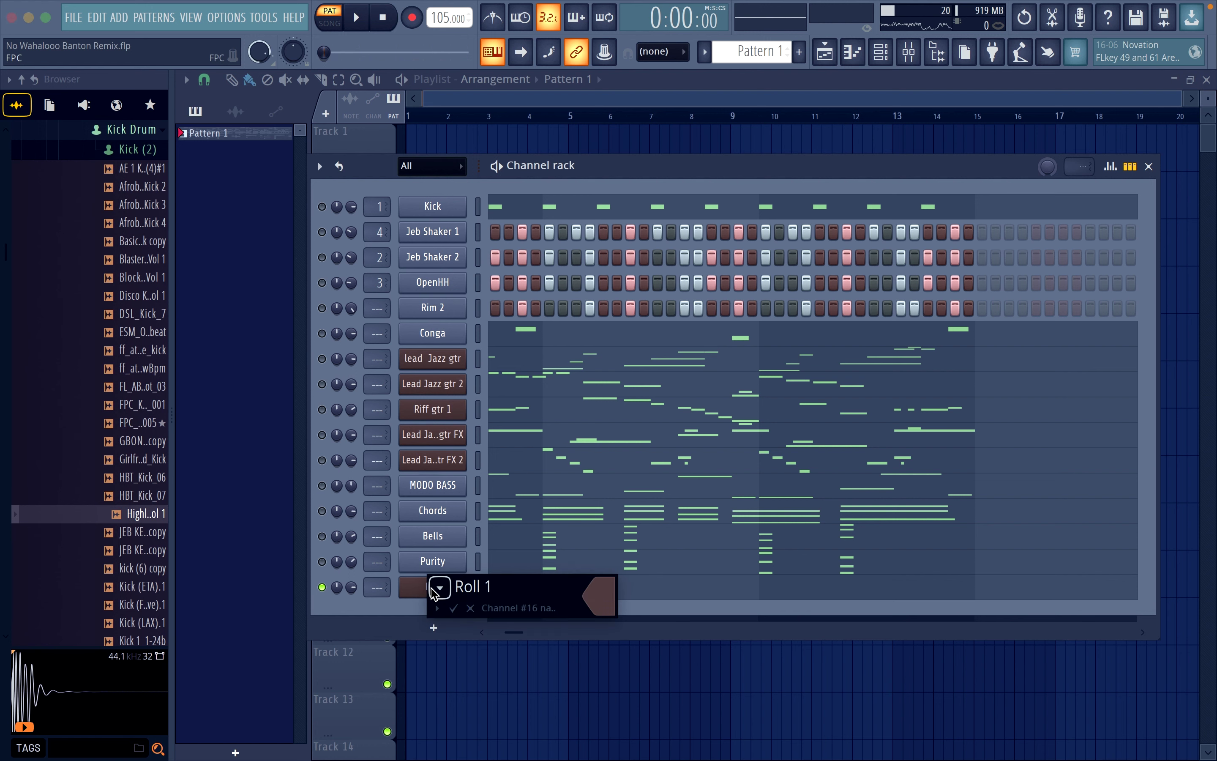
pyautogui.click(439, 588)
# Step: Add an Xpand!2 channel and load its +09 Hard Trumpets preset from Brass + Woodwind
pyautogui.click(456, 37)
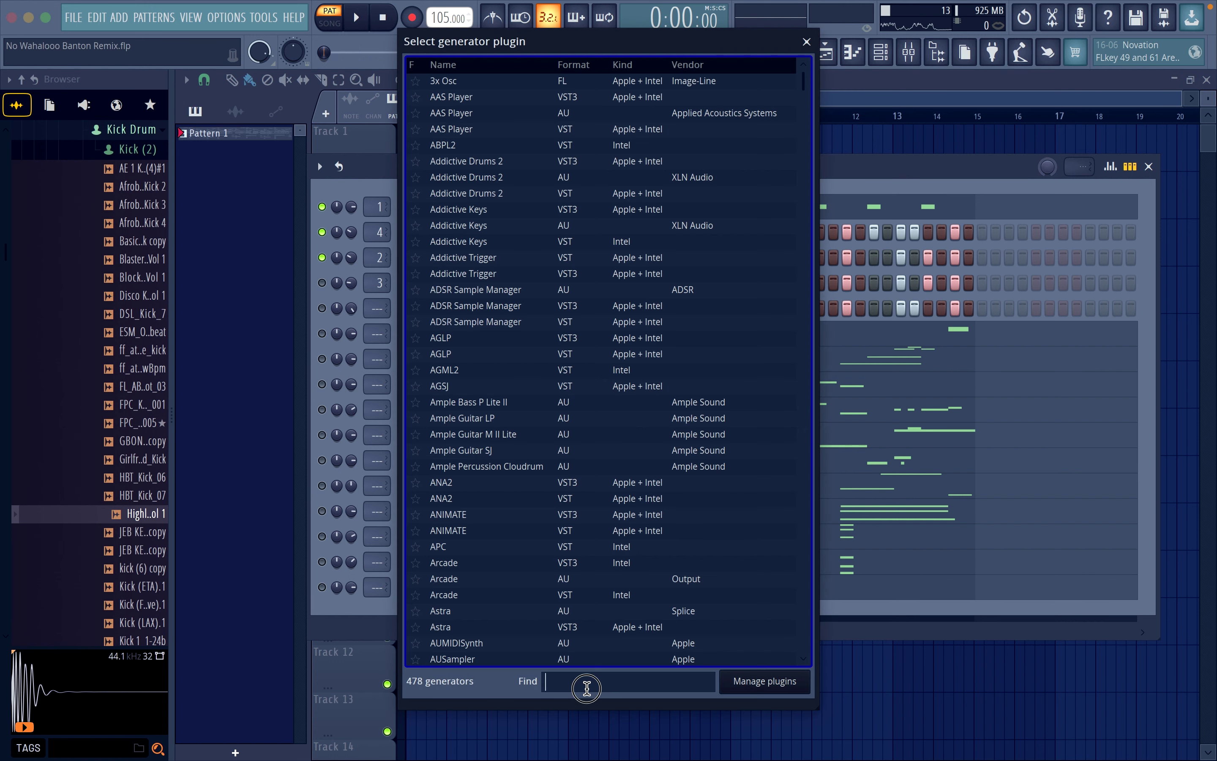
pyautogui.write('xp')
pyautogui.doubleClick(489, 81)
pyautogui.click(456, 585)
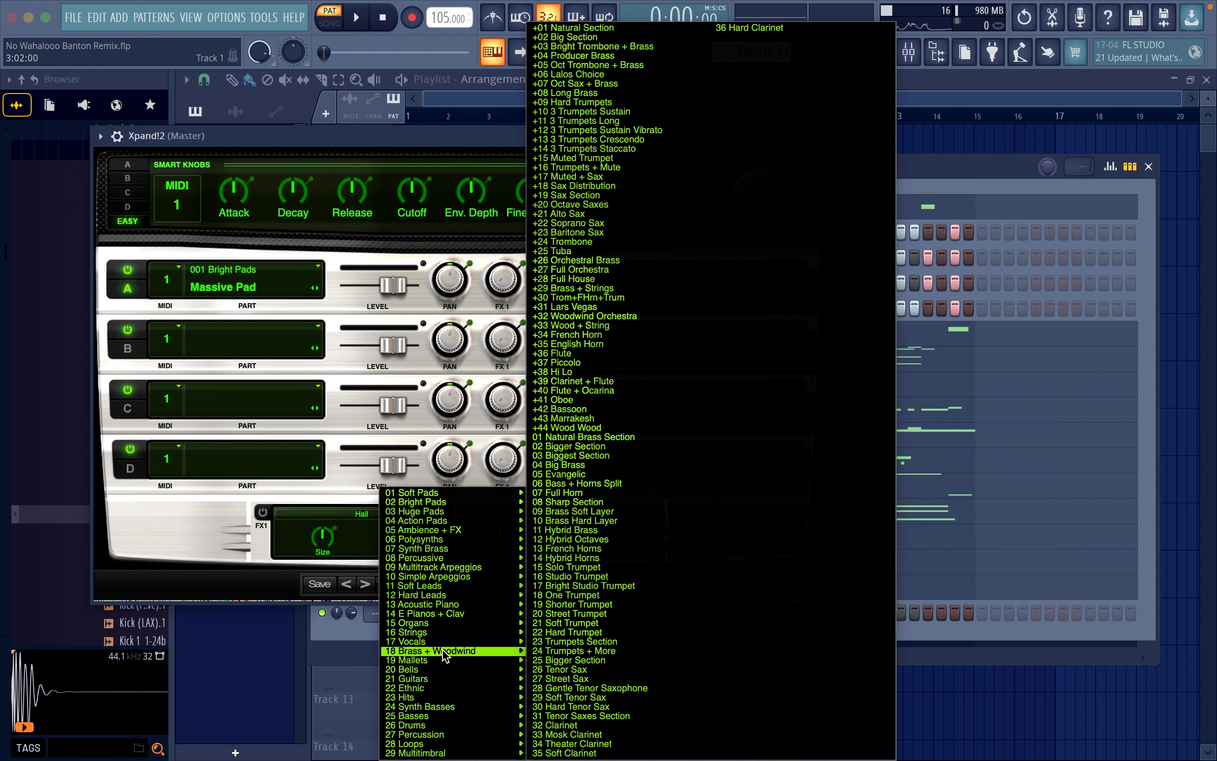
pyautogui.click(375, 593)
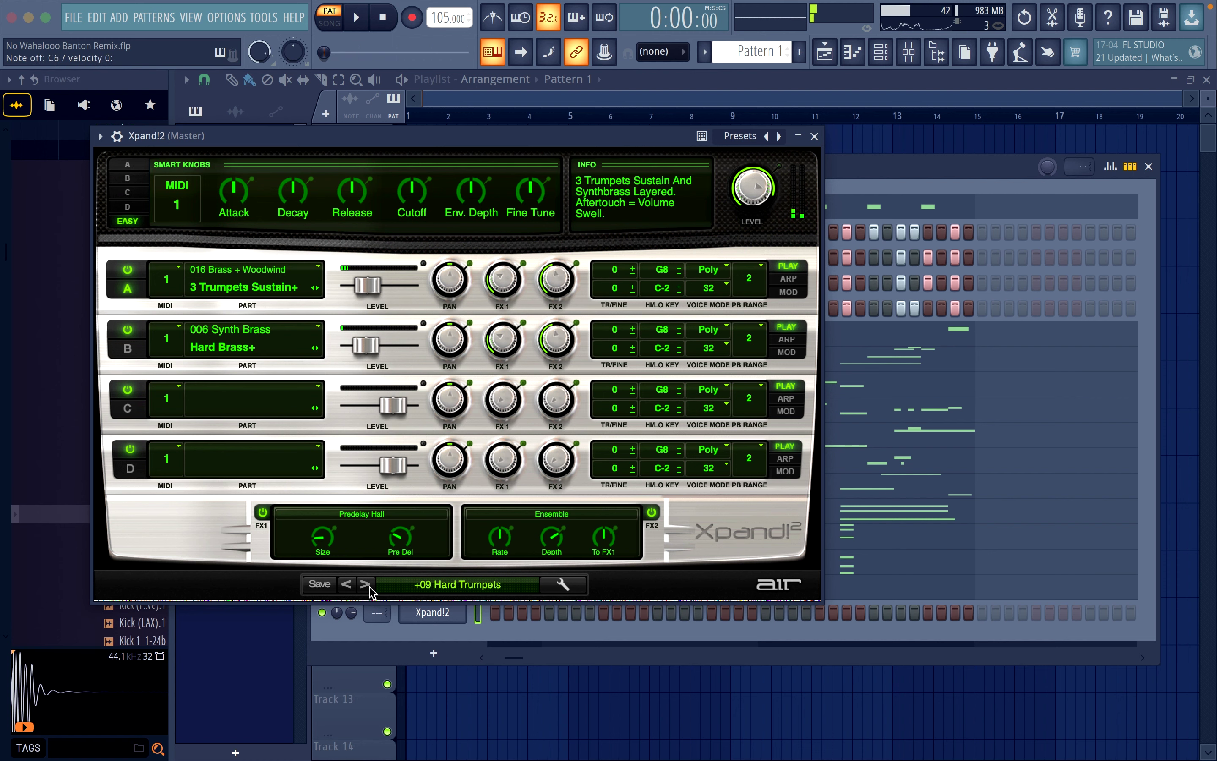
pyautogui.click(814, 137)
# Step: Draw a B4, D5 and F#5 chord at the start of bar 1 for Xpand!2, lengthen it to six steps, and play it
pyautogui.press('F7')
pyautogui.click(237, 392)
pyautogui.click(239, 338)
pyautogui.click(238, 270)
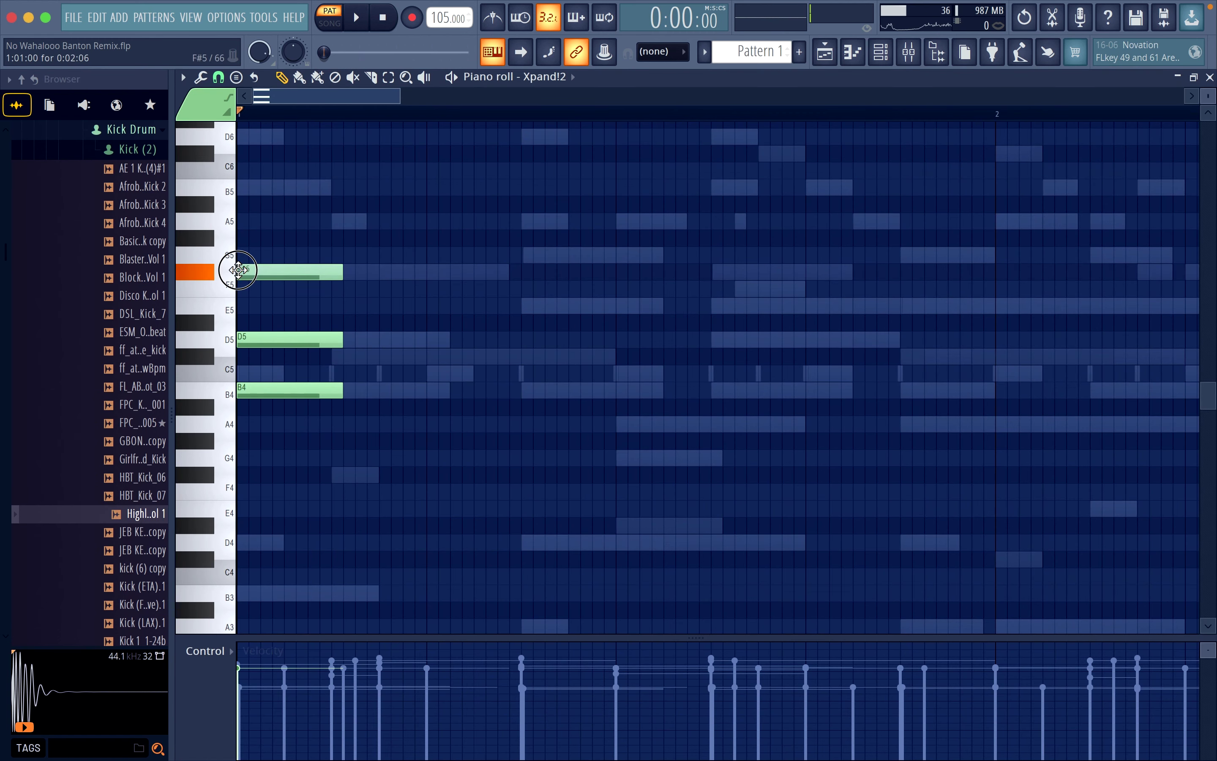
pyautogui.hotkey('ctrl', 'a')
pyautogui.moveTo(342, 271); pyautogui.dragTo(519, 427)
pyautogui.press('space')
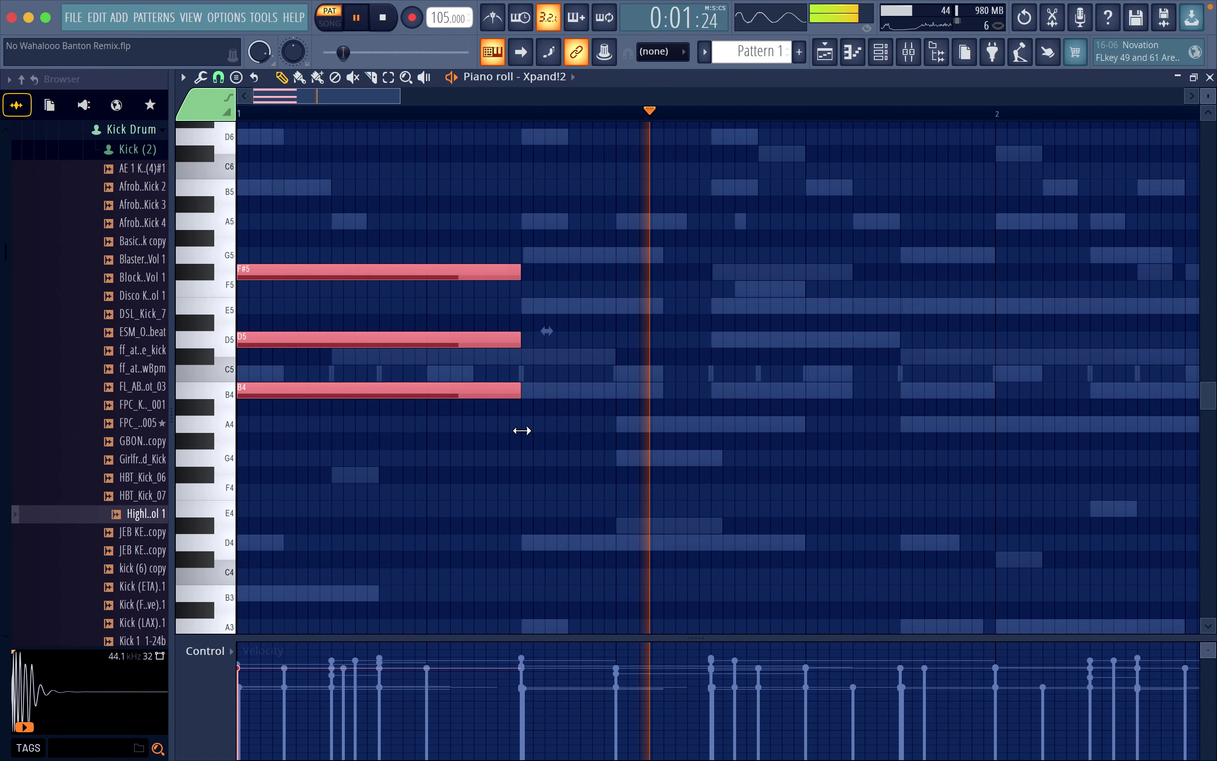
# Step: Raise the trumpet chord one octave to B5, D6 and F#6, then stop playback and close the piano roll
pyautogui.scroll(2, 537, 562)
pyautogui.hotkey('ctrl', 'Up')
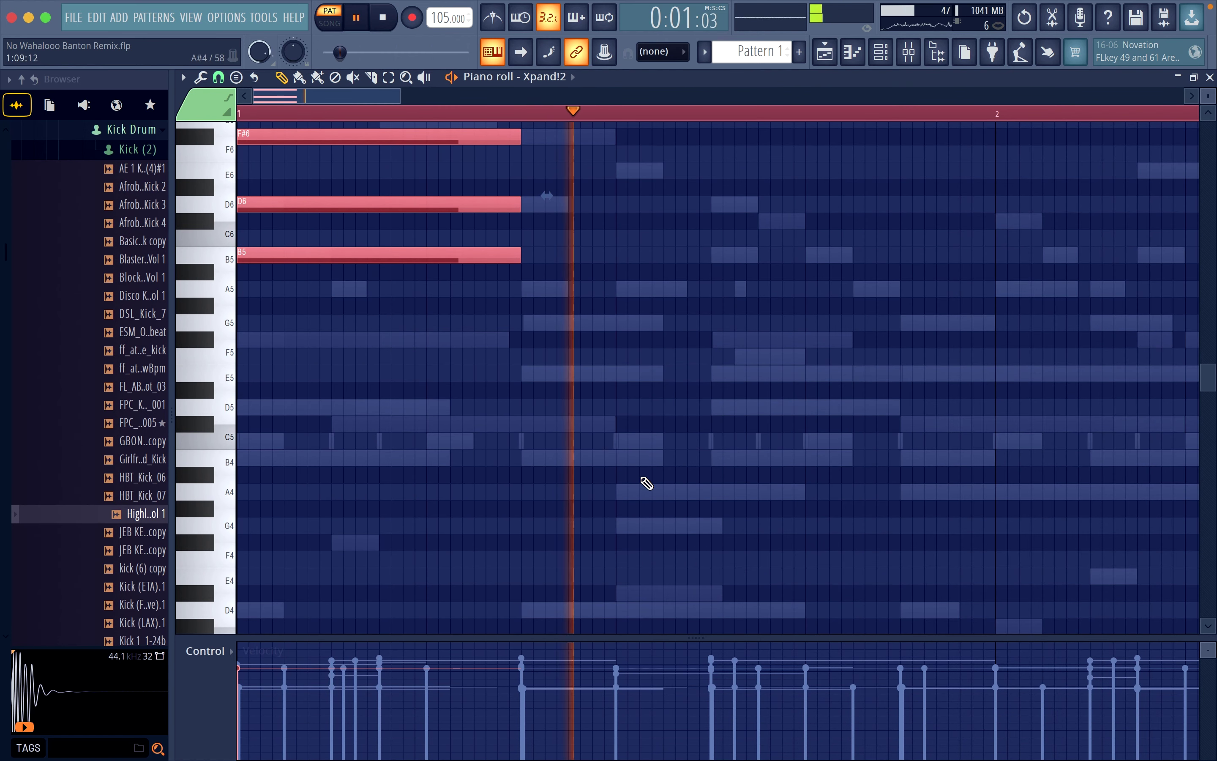
pyautogui.press('space')
pyautogui.click(1209, 77)
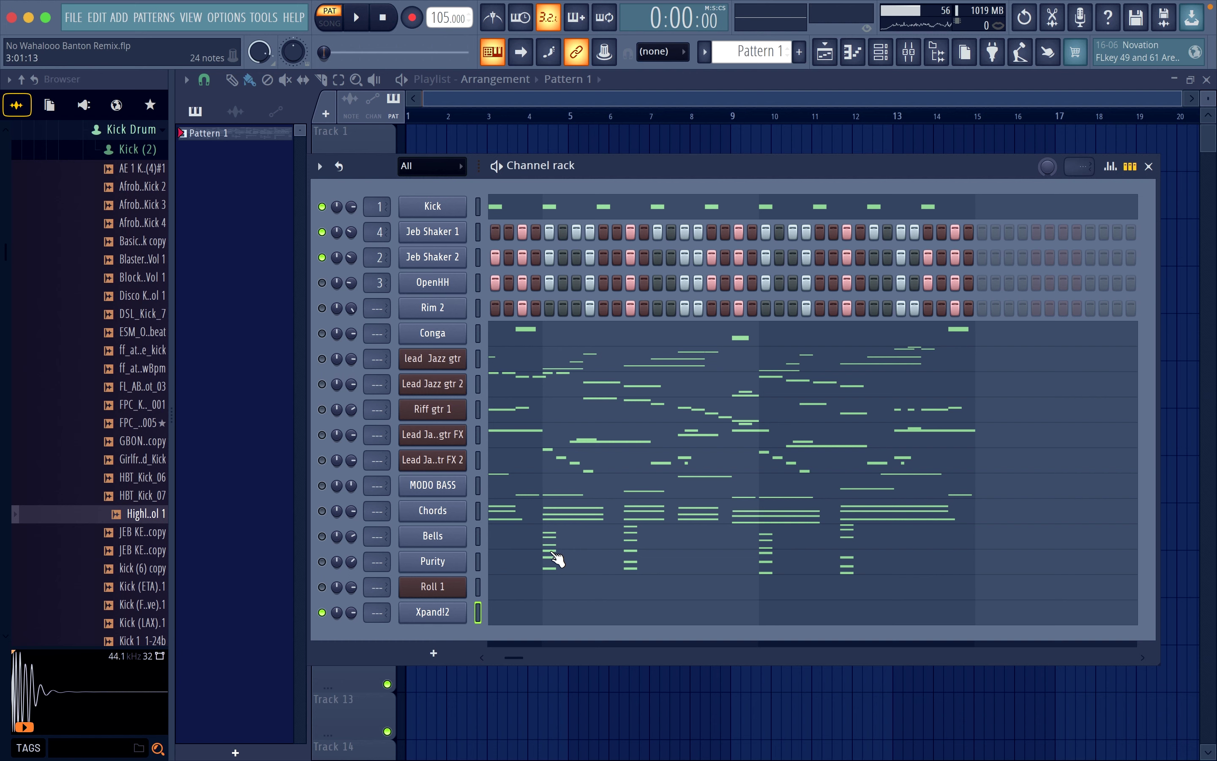
# Step: Audition samples in the Fx folder, place Jeb FX Clap on playlist Track 4 at bar 5, and play it there
pyautogui.click(1128, 105)
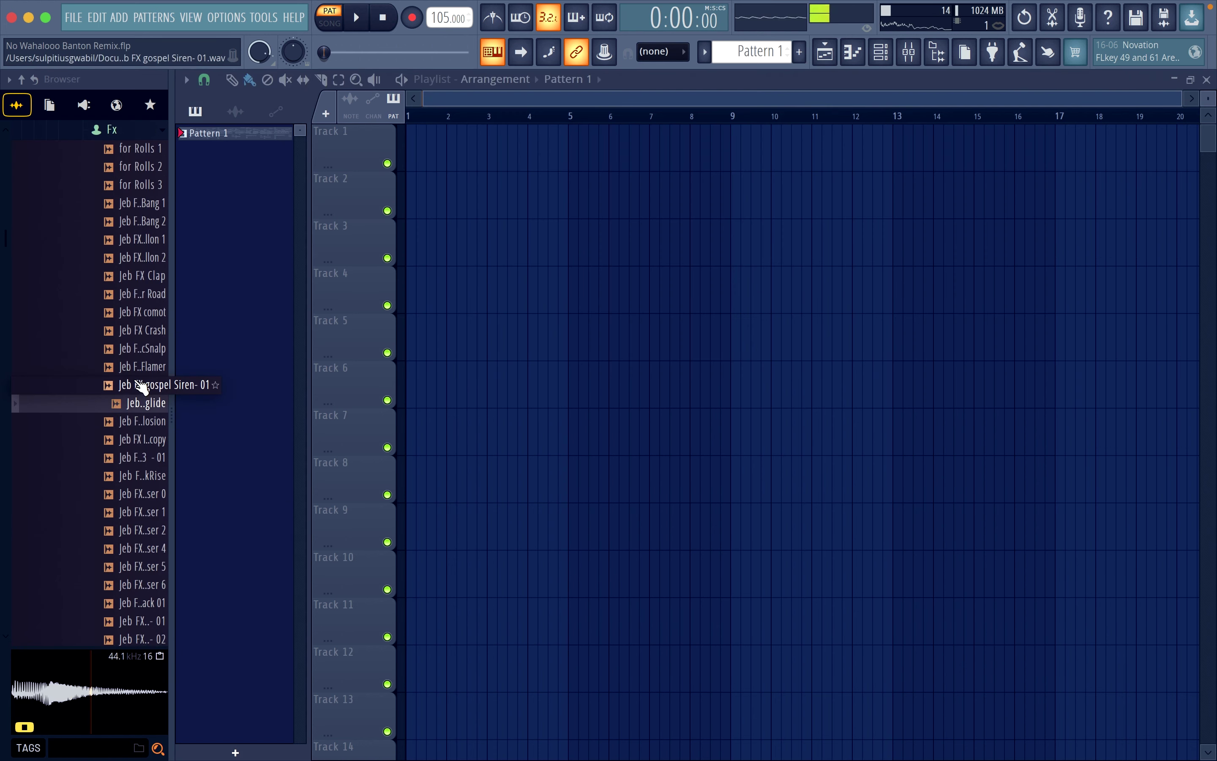
pyautogui.click(142, 348)
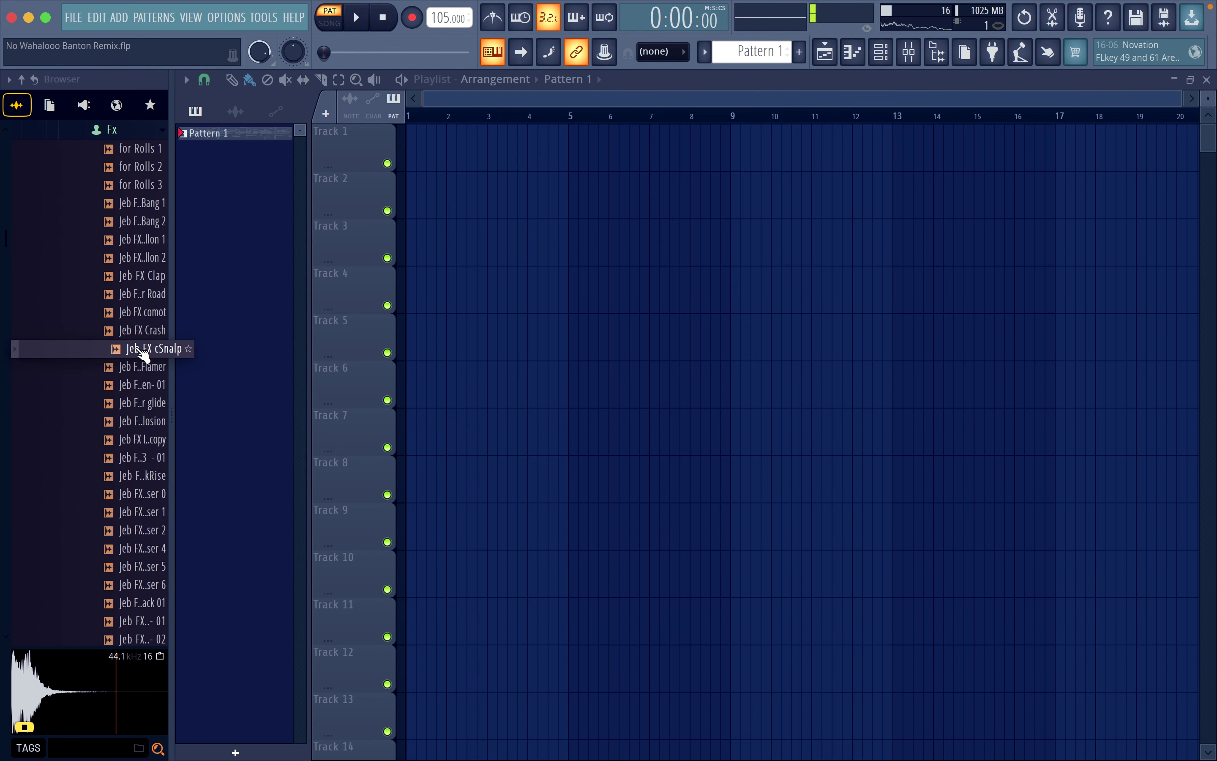
pyautogui.click(141, 330)
pyautogui.click(138, 315)
pyautogui.click(141, 280)
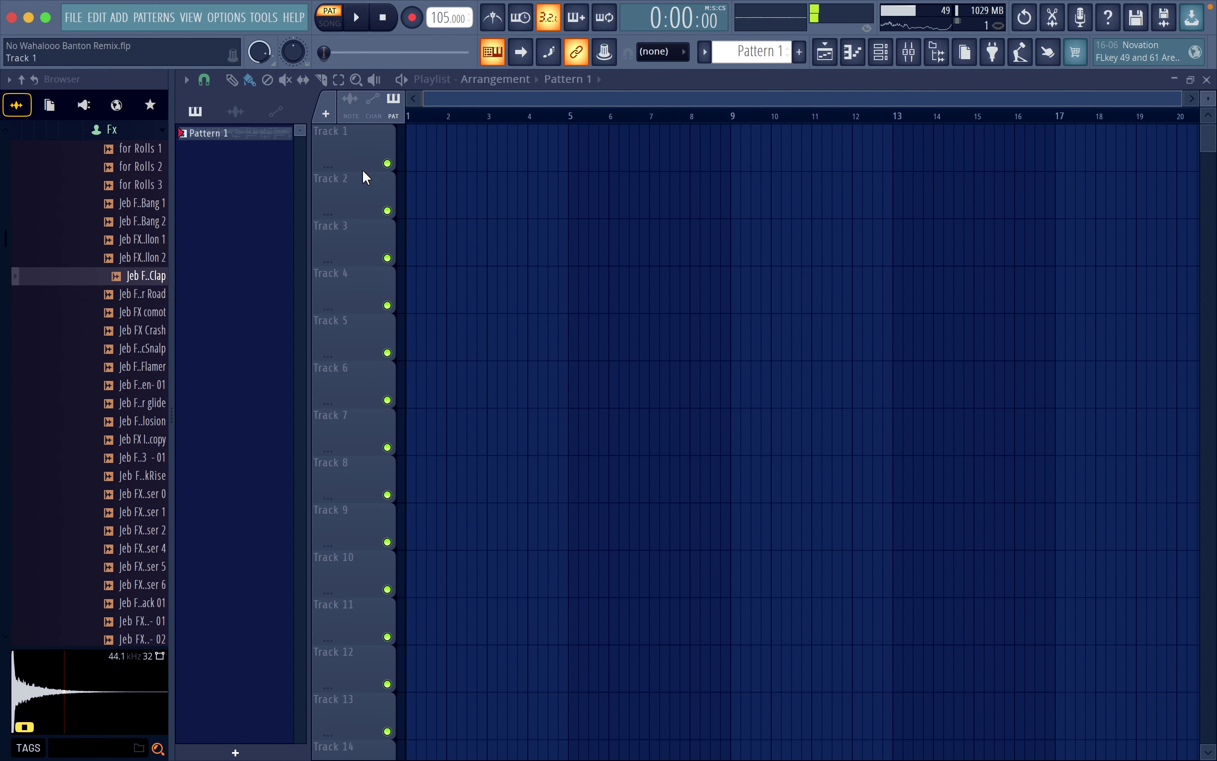
pyautogui.press('space')
pyautogui.moveTo(151, 282); pyautogui.dragTo(608, 315)
pyautogui.click(572, 116)
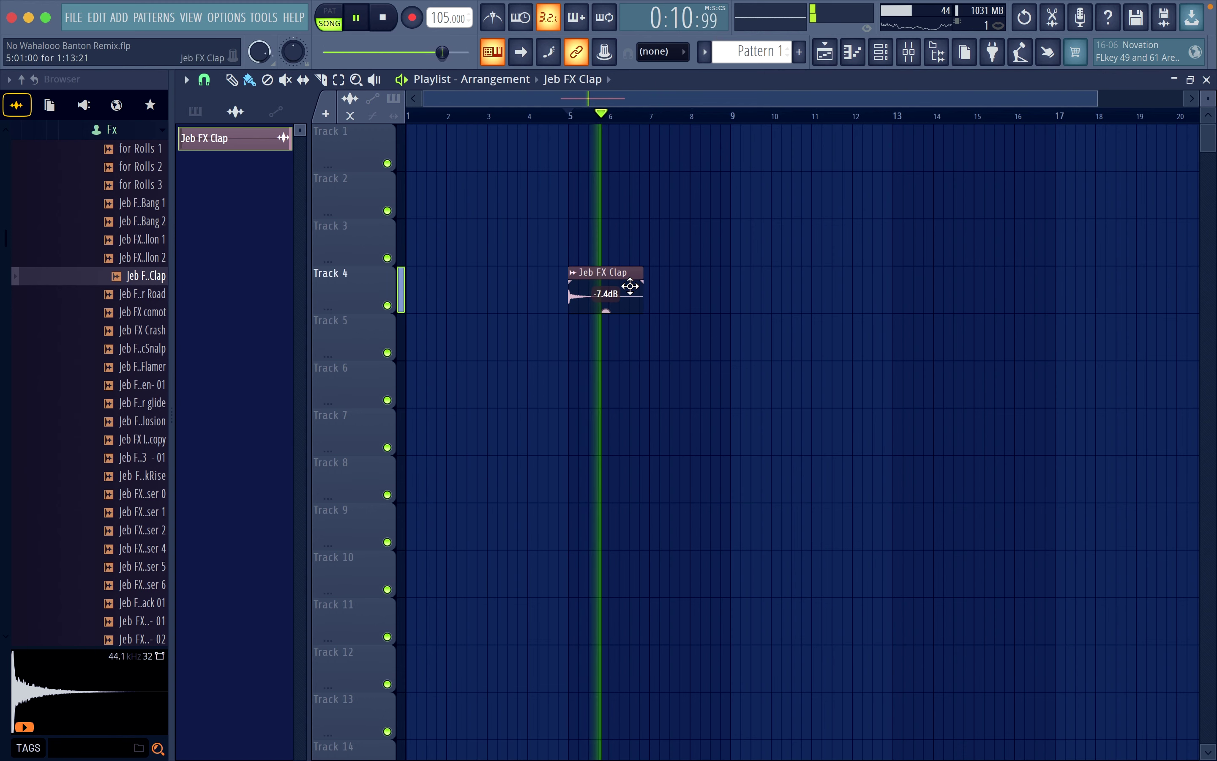
pyautogui.press('space')
# Step: Set the Jeb FX Clap clip's time-stretching mode to Stretch with a stretch time of 1:15:21
pyautogui.doubleClick(609, 292)
pyautogui.click(707, 311)
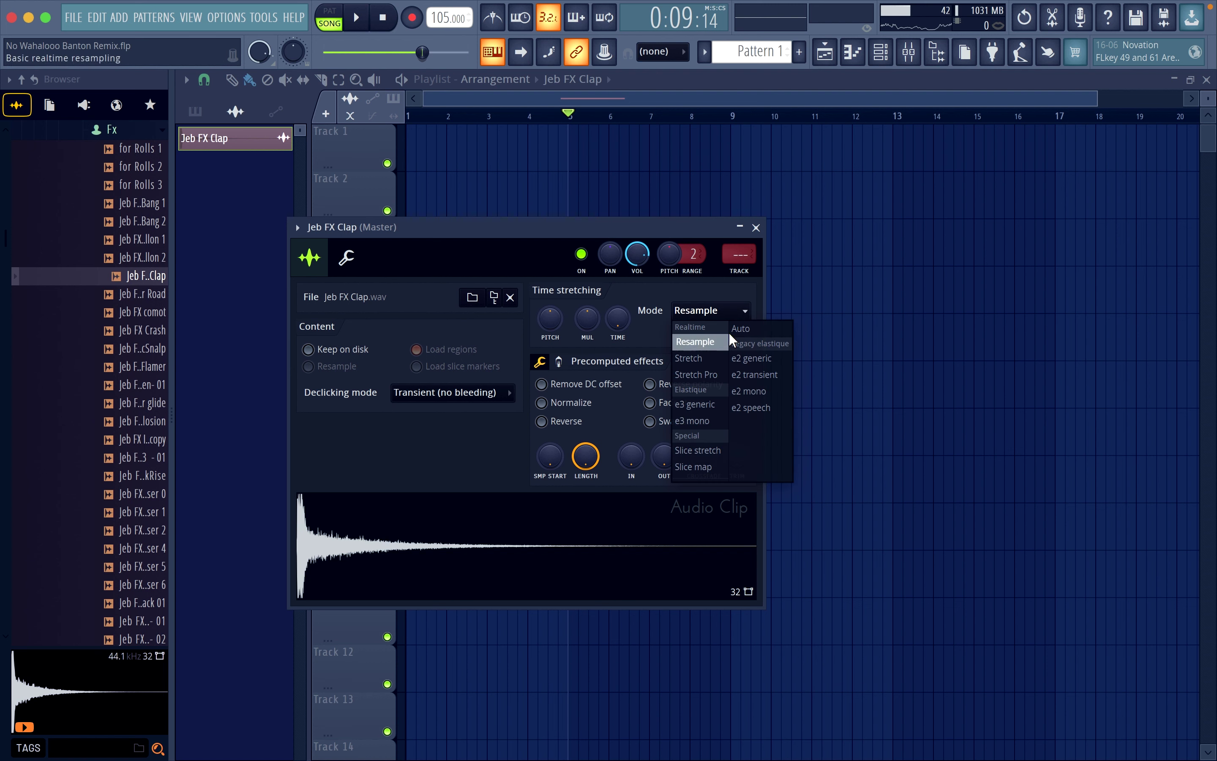
pyautogui.click(711, 365)
pyautogui.moveTo(614, 227); pyautogui.dragTo(629, 360)
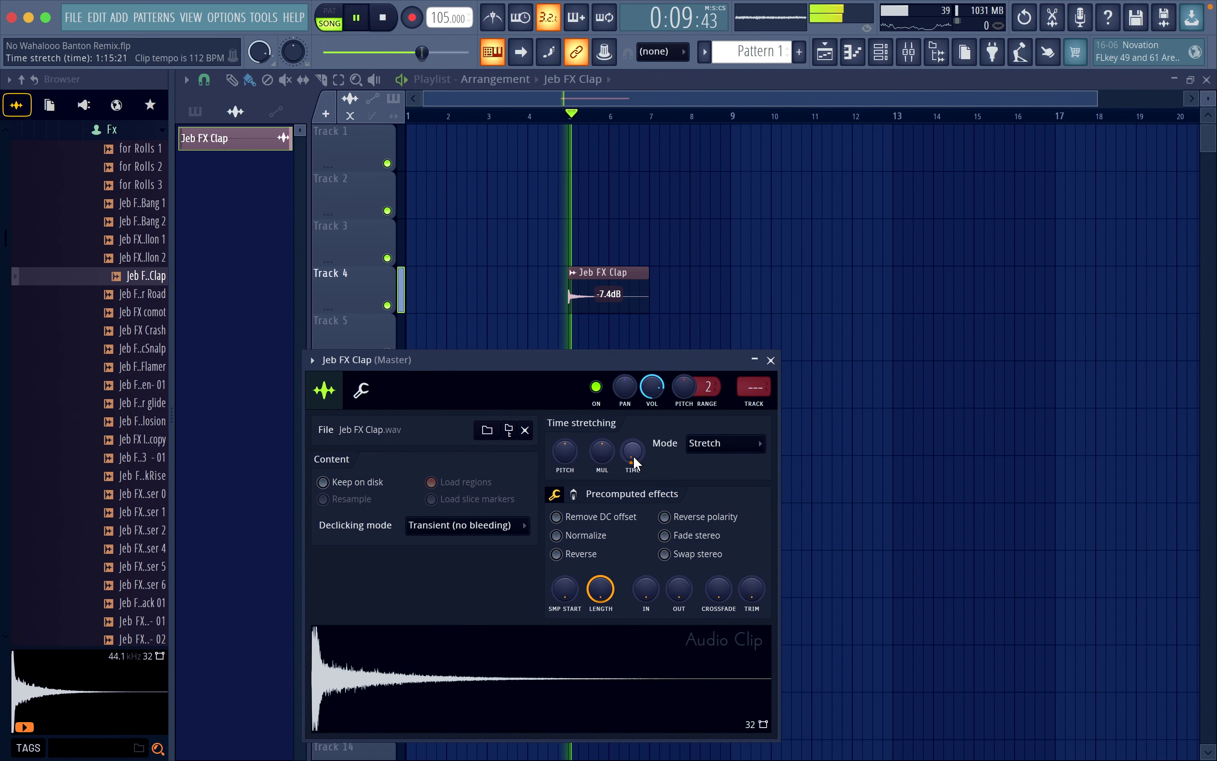
pyautogui.click(770, 360)
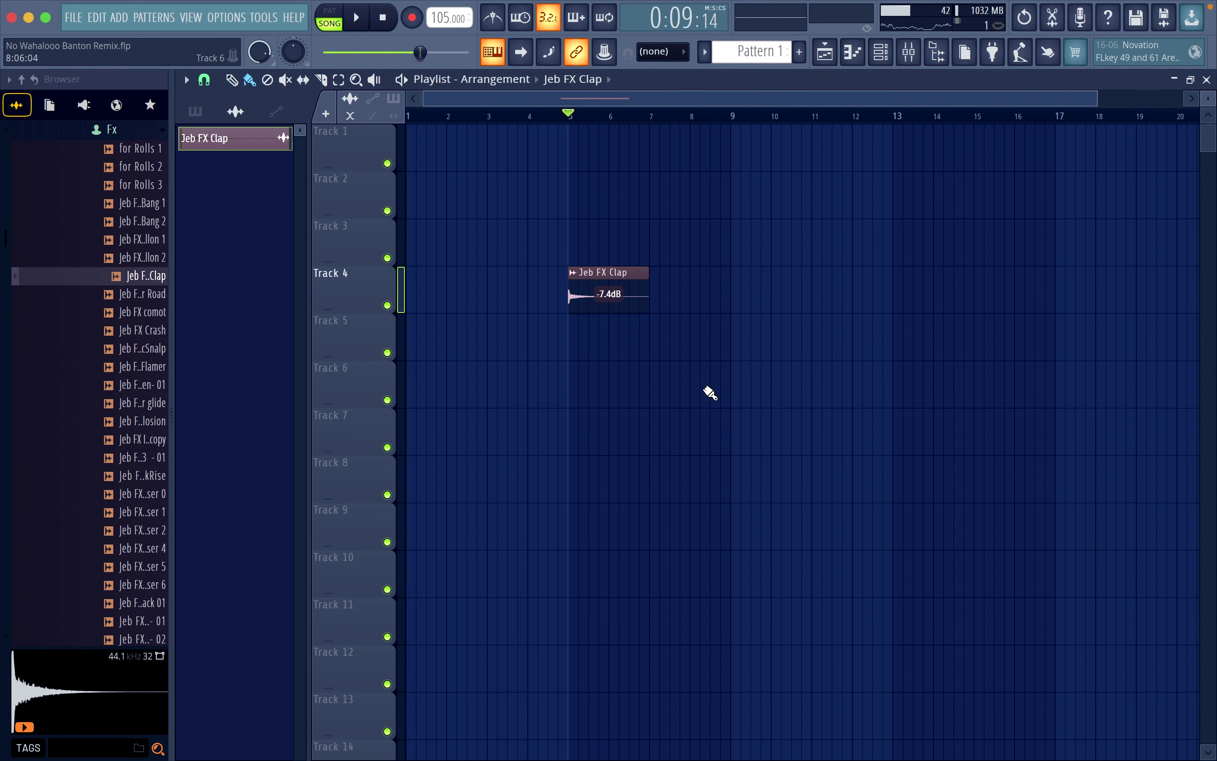
# Step: Stop playback and split Pattern 1 by channel into separate patterns
pyautogui.press('space')
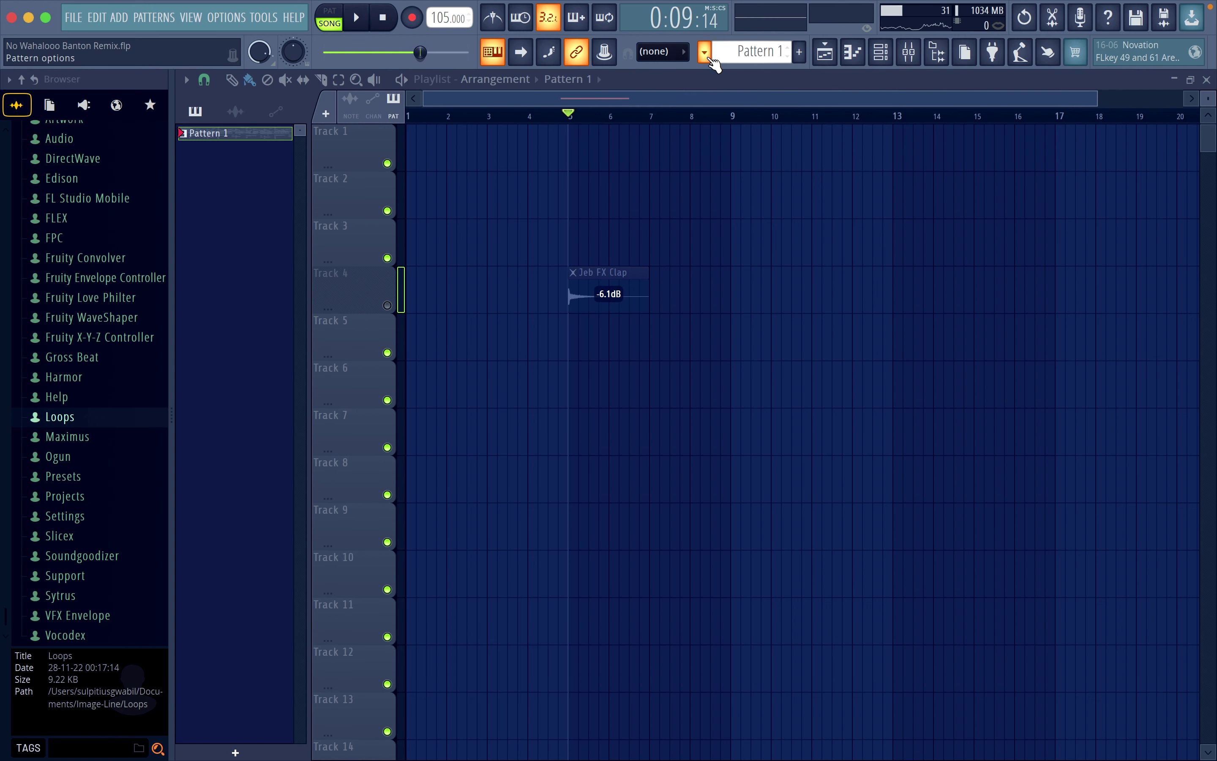
pyautogui.click(706, 54)
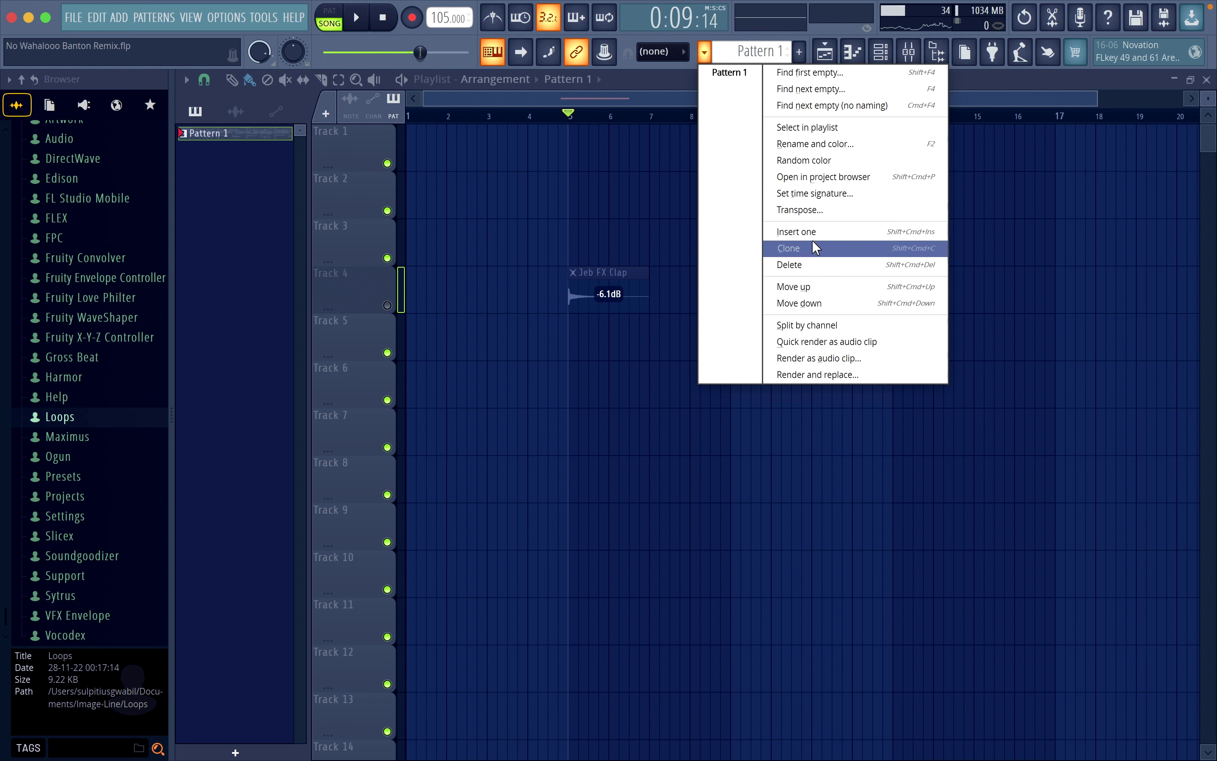
pyautogui.click(818, 326)
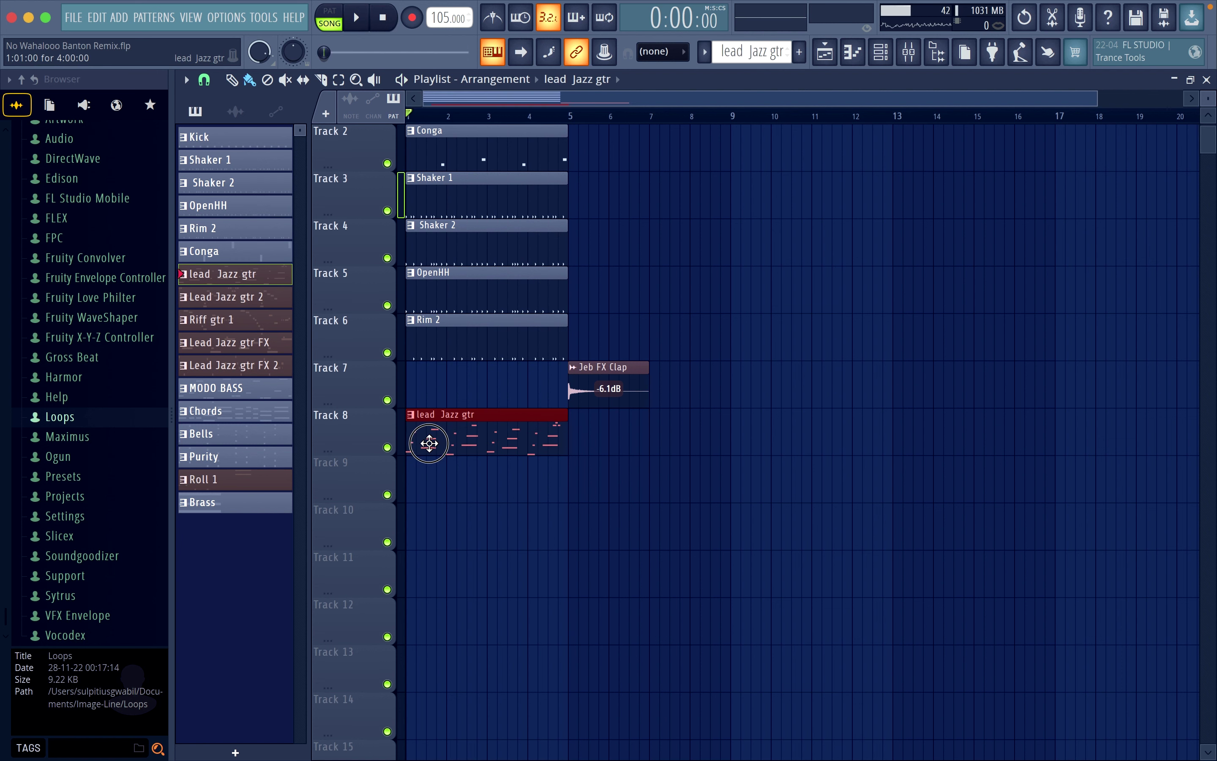
# Step: Play the arrangement, split off a short Kick piece just before bar 5 on Track 1, and play it again
pyautogui.press('space')
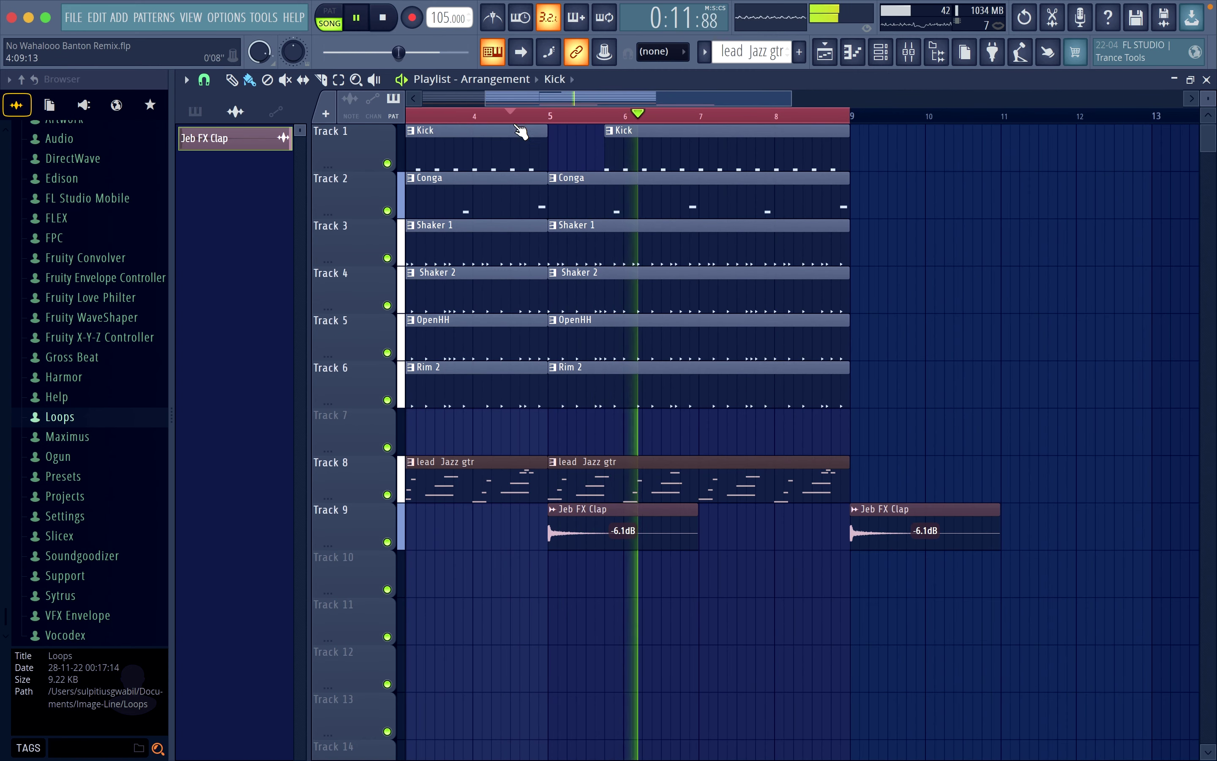
pyautogui.click(529, 128)
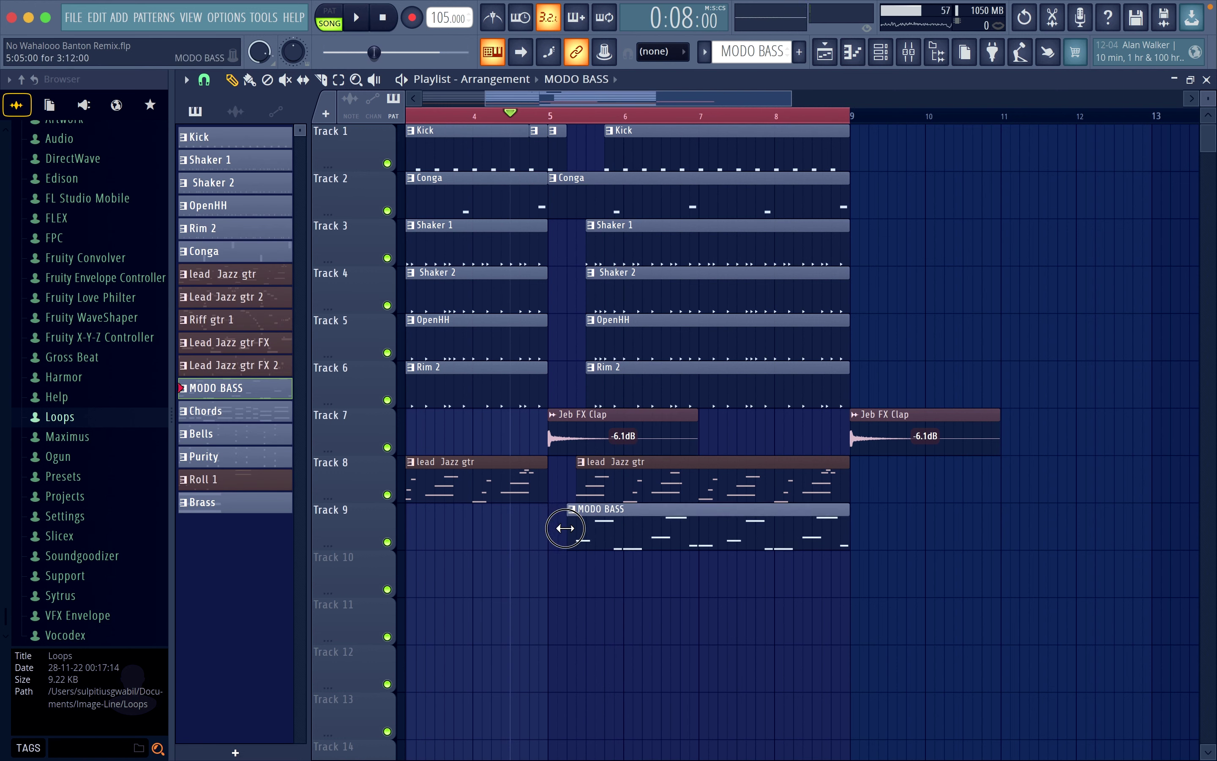
pyautogui.press('space')
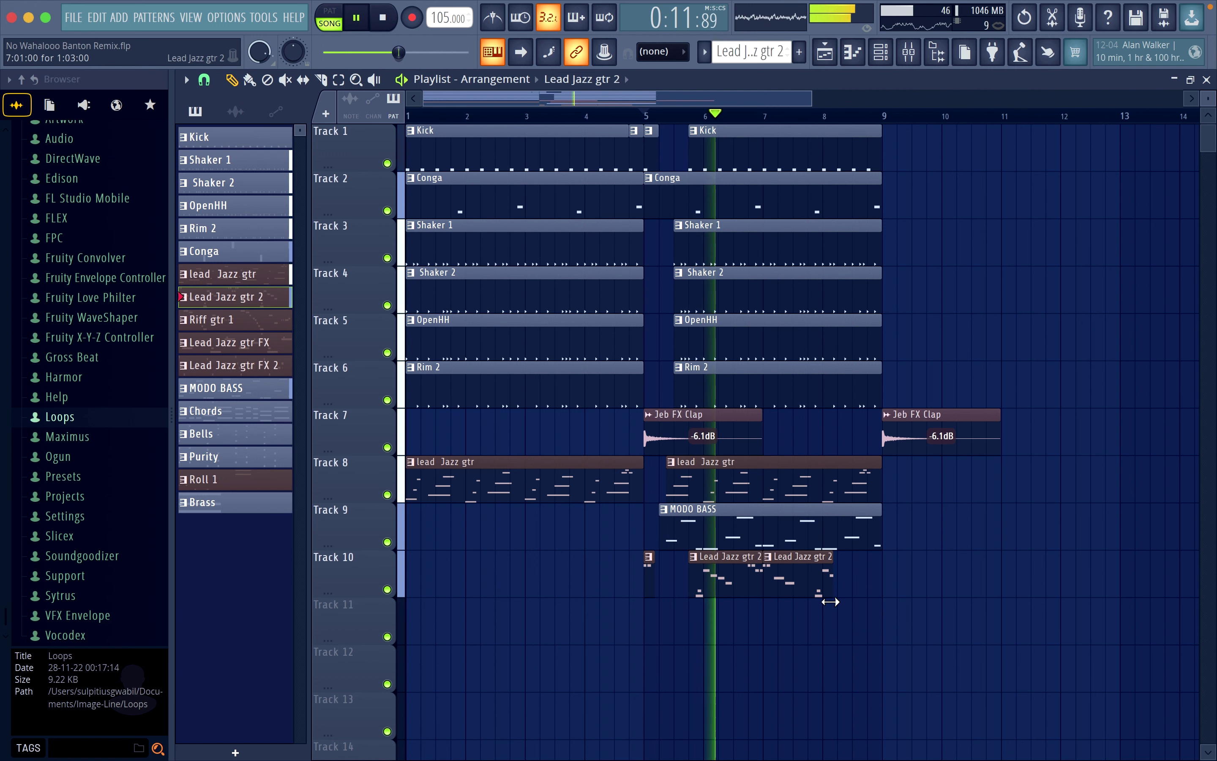
# Step: Trim the Lead Jazz gtr 2 clips on Track 10, shortening the end after bar 8 and the start at bar 9
pyautogui.keyDown('ctrl'); pyautogui.scroll(4, 836, 604); pyautogui.keyUp('ctrl')
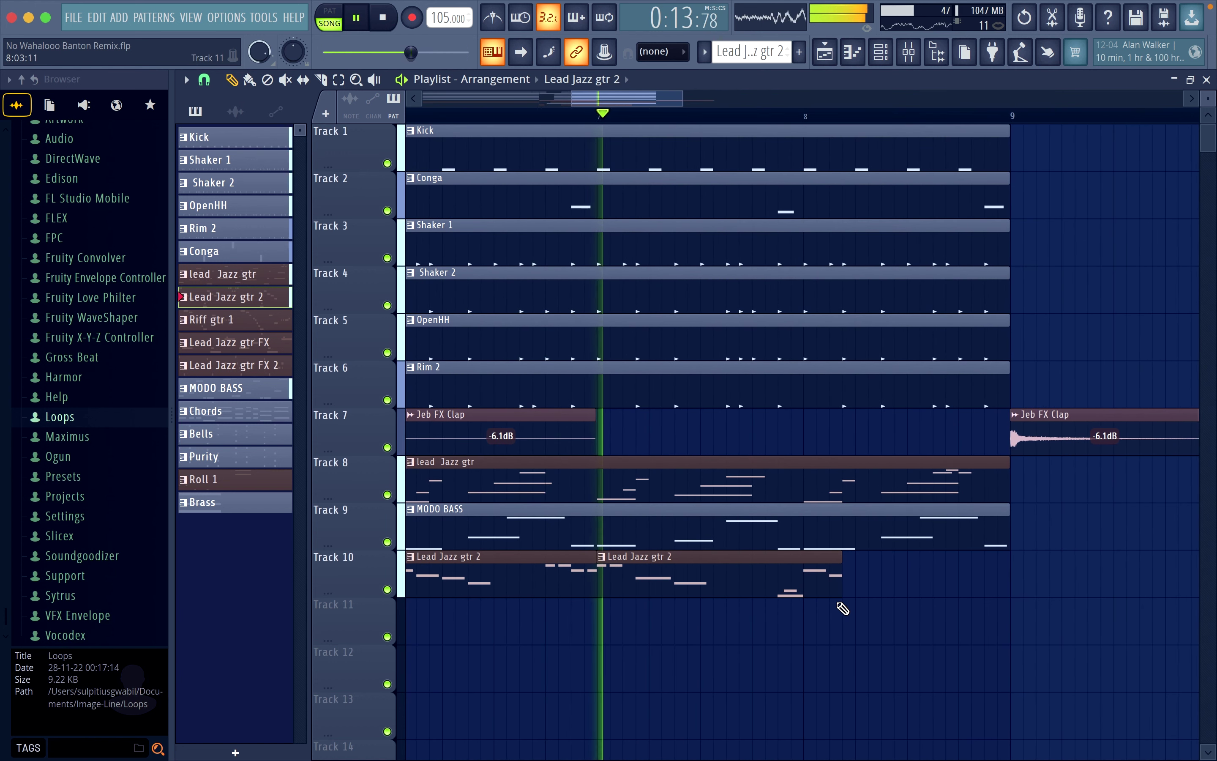
pyautogui.moveTo(842, 589); pyautogui.dragTo(829, 589)
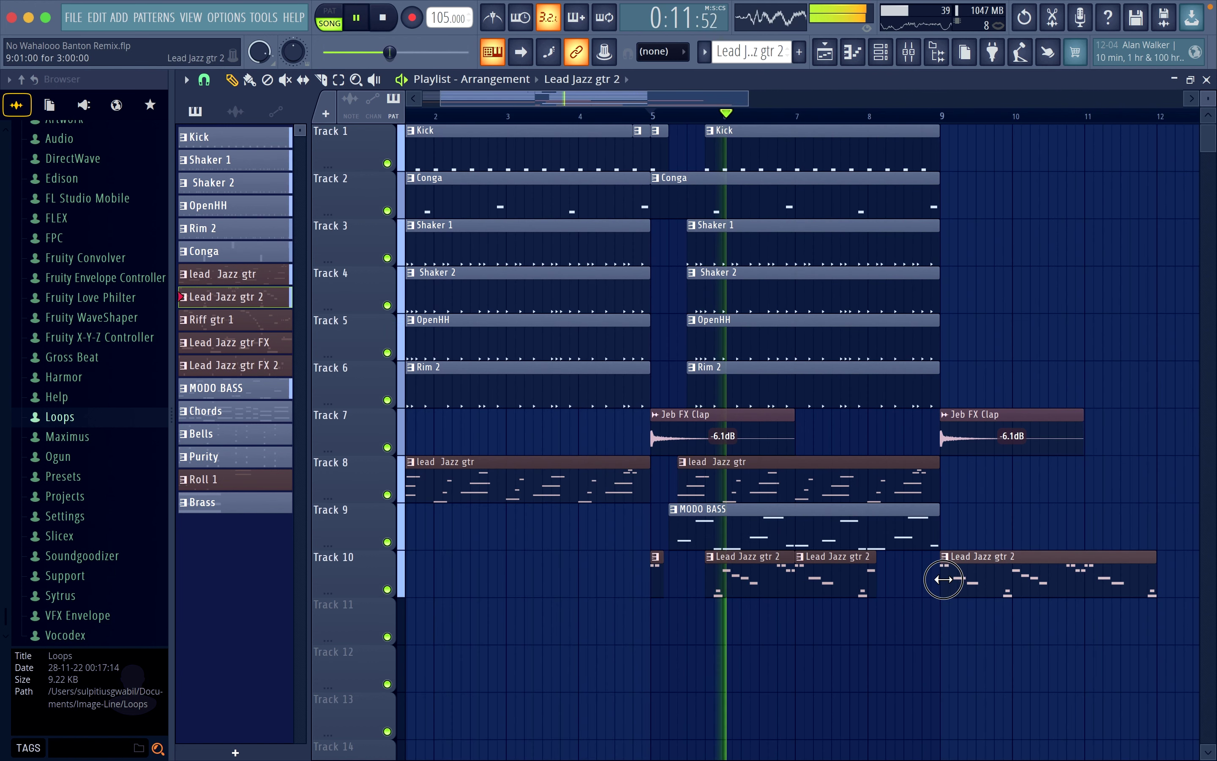
pyautogui.moveTo(943, 579); pyautogui.dragTo(951, 579)
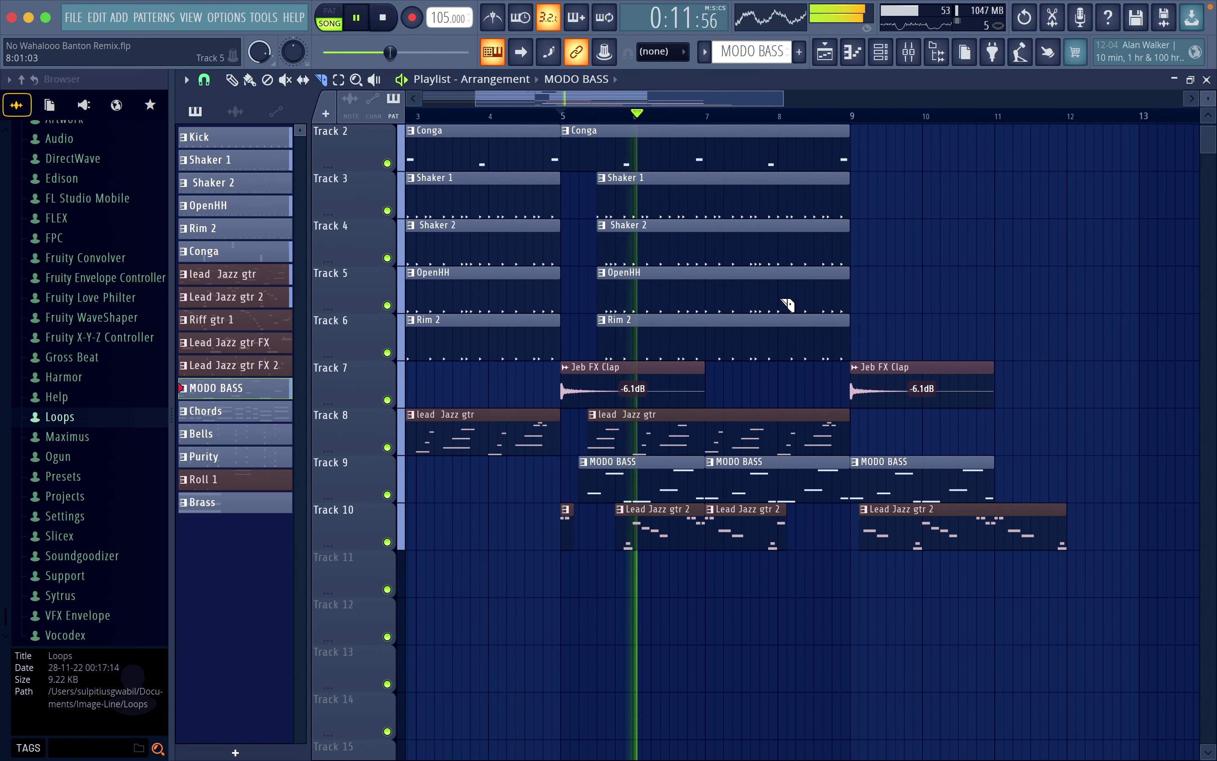
# Step: Slice the MODO BASS clip just after bar 9 on Track 9 and trim the second piece to start at 9:11:00
pyautogui.press('c')
pyautogui.moveTo(868, 455); pyautogui.dragTo(868, 499)
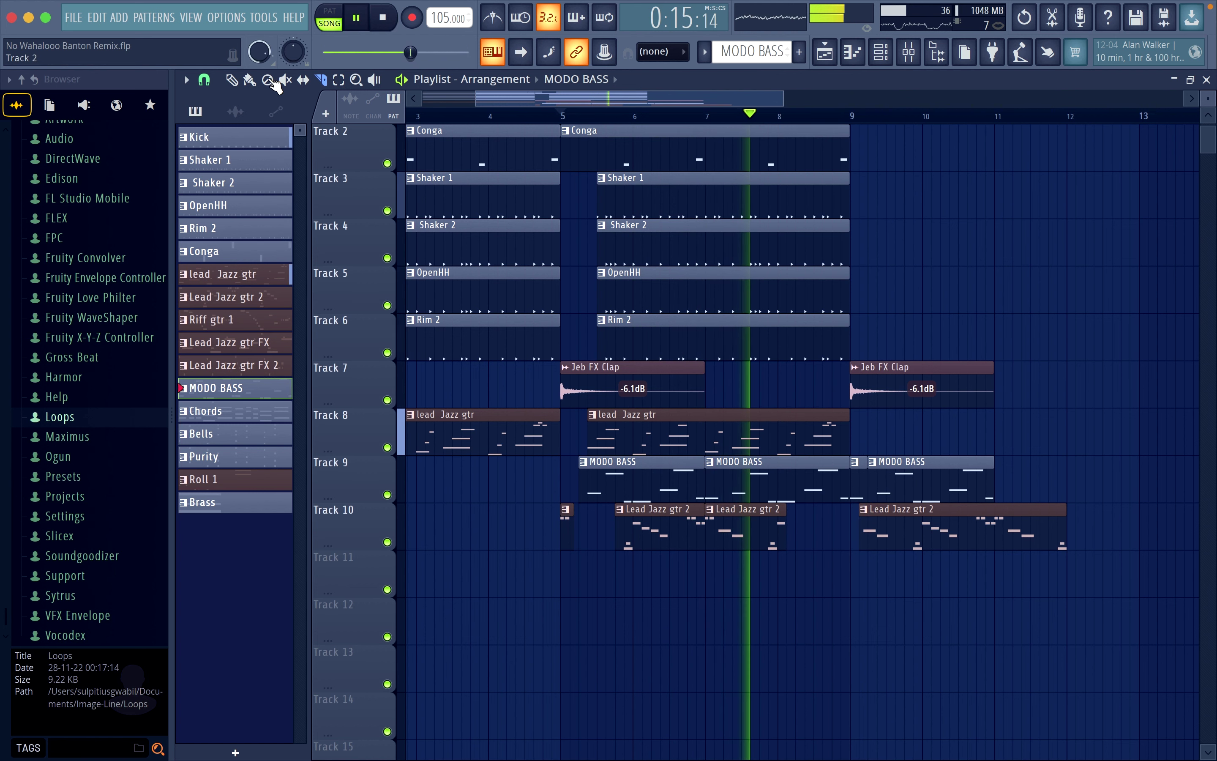
pyautogui.click(231, 79)
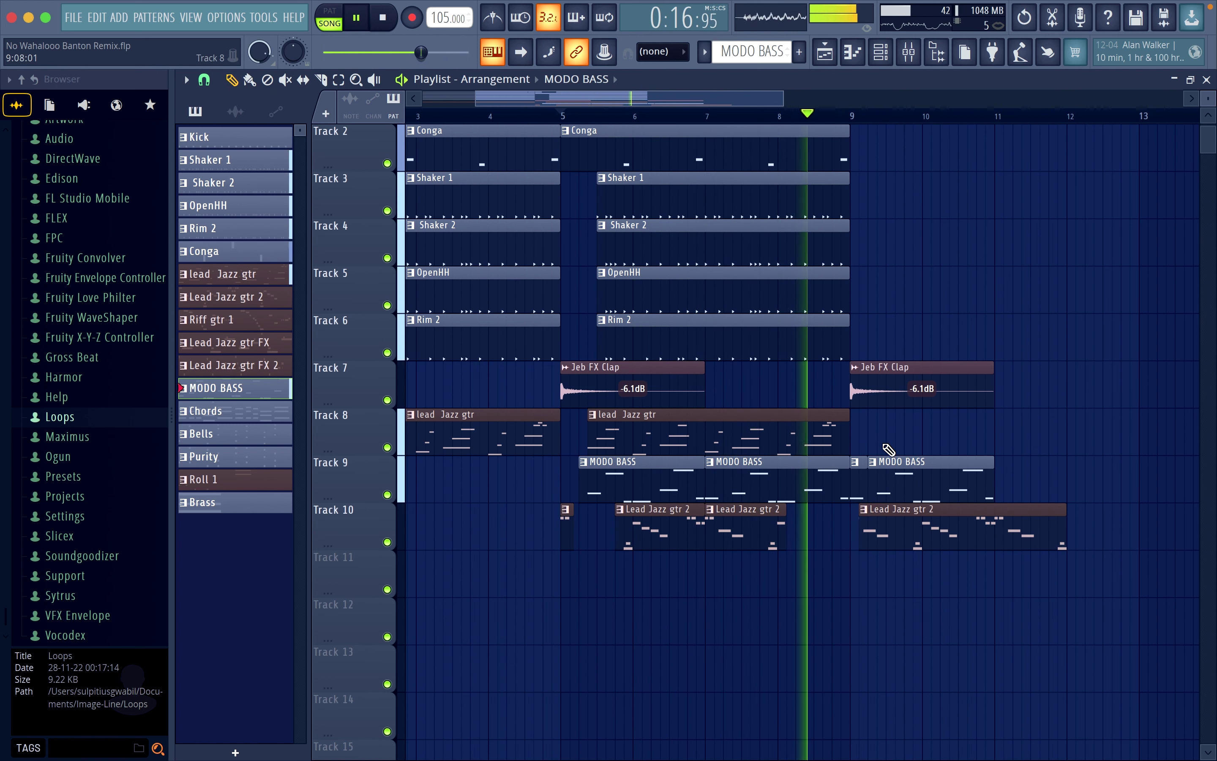
pyautogui.moveTo(869, 461); pyautogui.dragTo(897, 459)
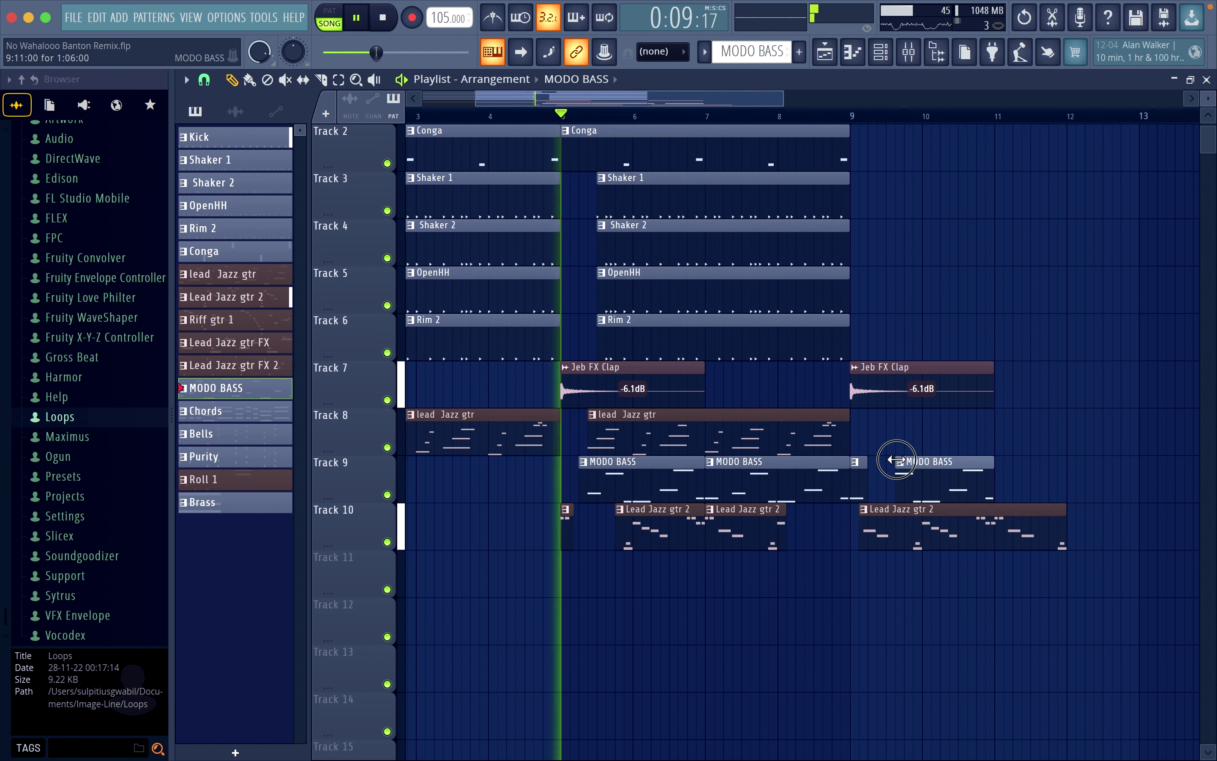
# Step: Duplicate the Conga, Shaker 1, Shaker 2, OpenHH and Rim 2 clips from the bar 5 section to bar 9 and restart playback
pyautogui.moveTo(731, 126); pyautogui.dragTo(597, 328)
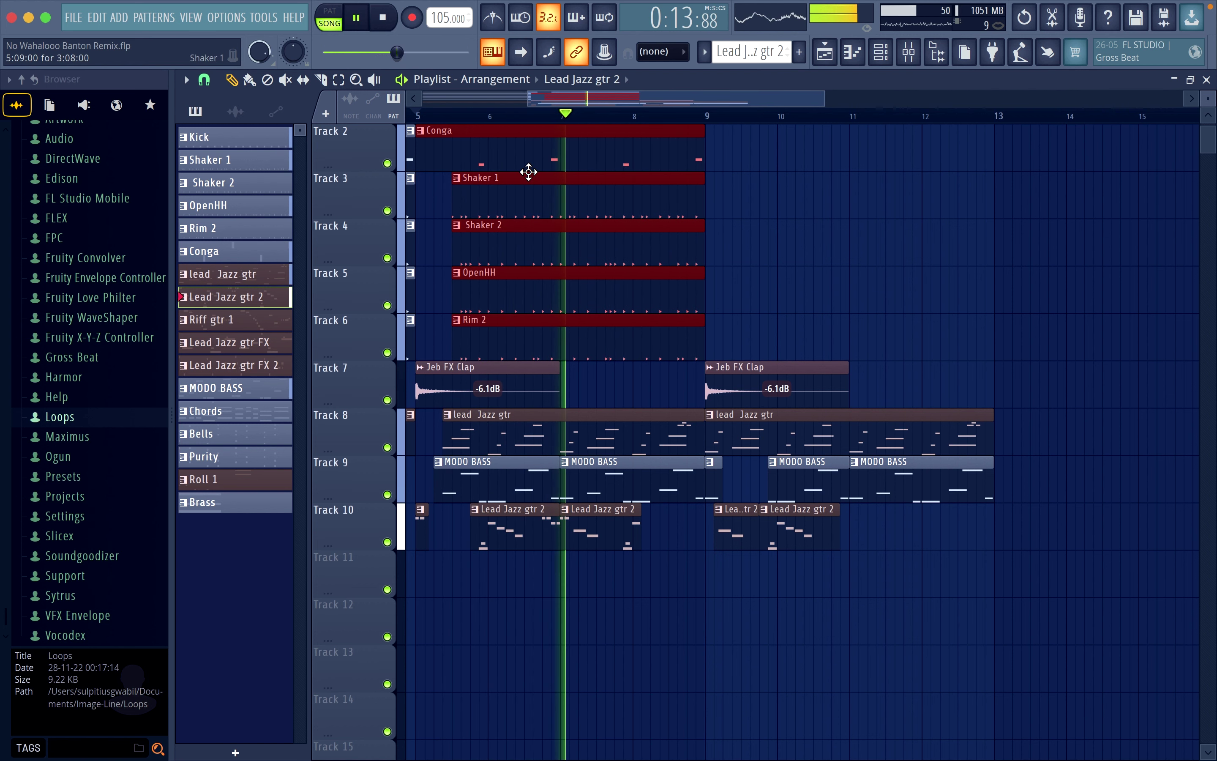
pyautogui.moveTo(516, 155); pyautogui.dragTo(811, 189)
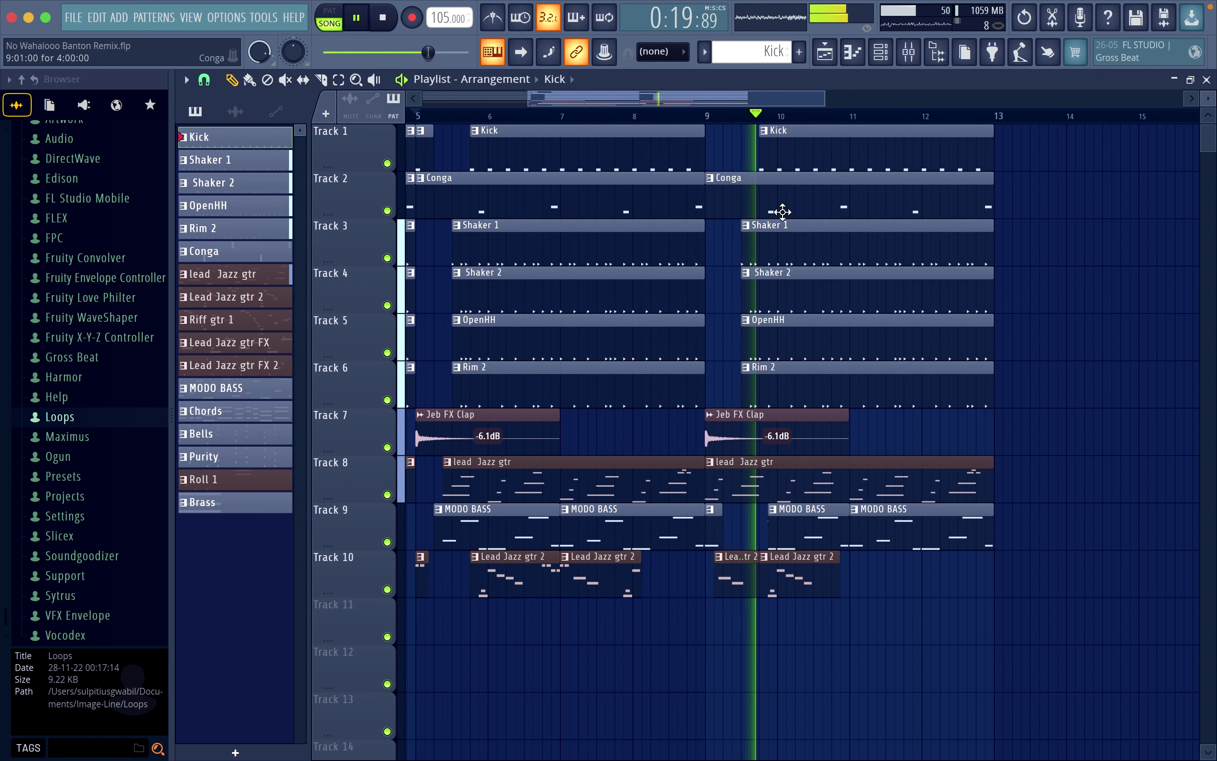
pyautogui.press('space')
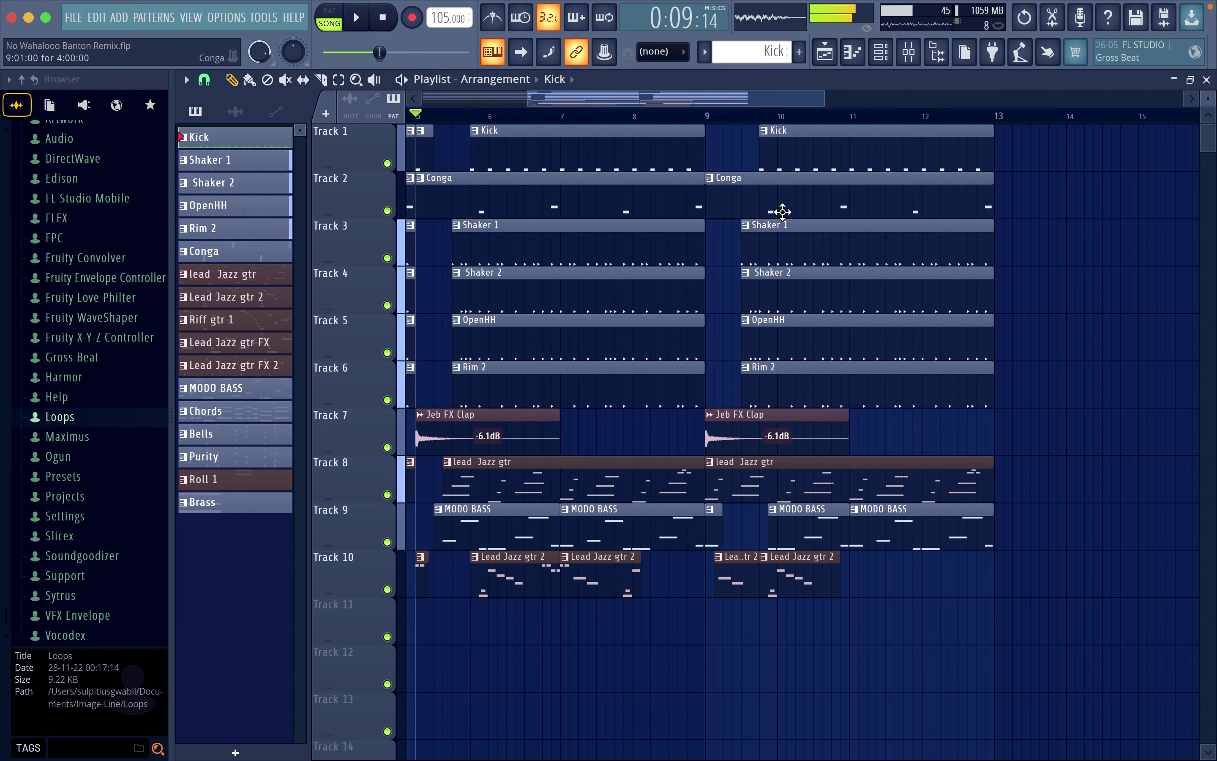
pyautogui.press('space')
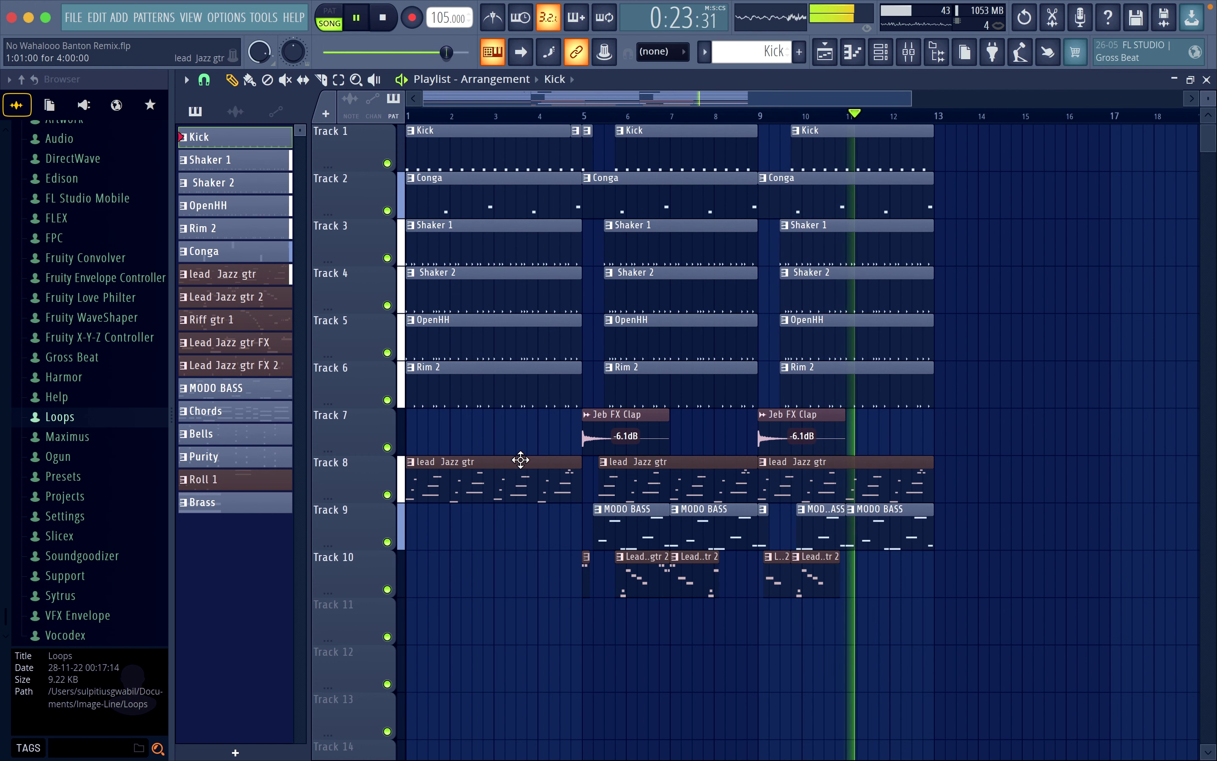
# Step: Toggle playback and place a Bells clip on Track 11 at bar 13
pyautogui.press('space')
pyautogui.scroll(2, 521, 579)
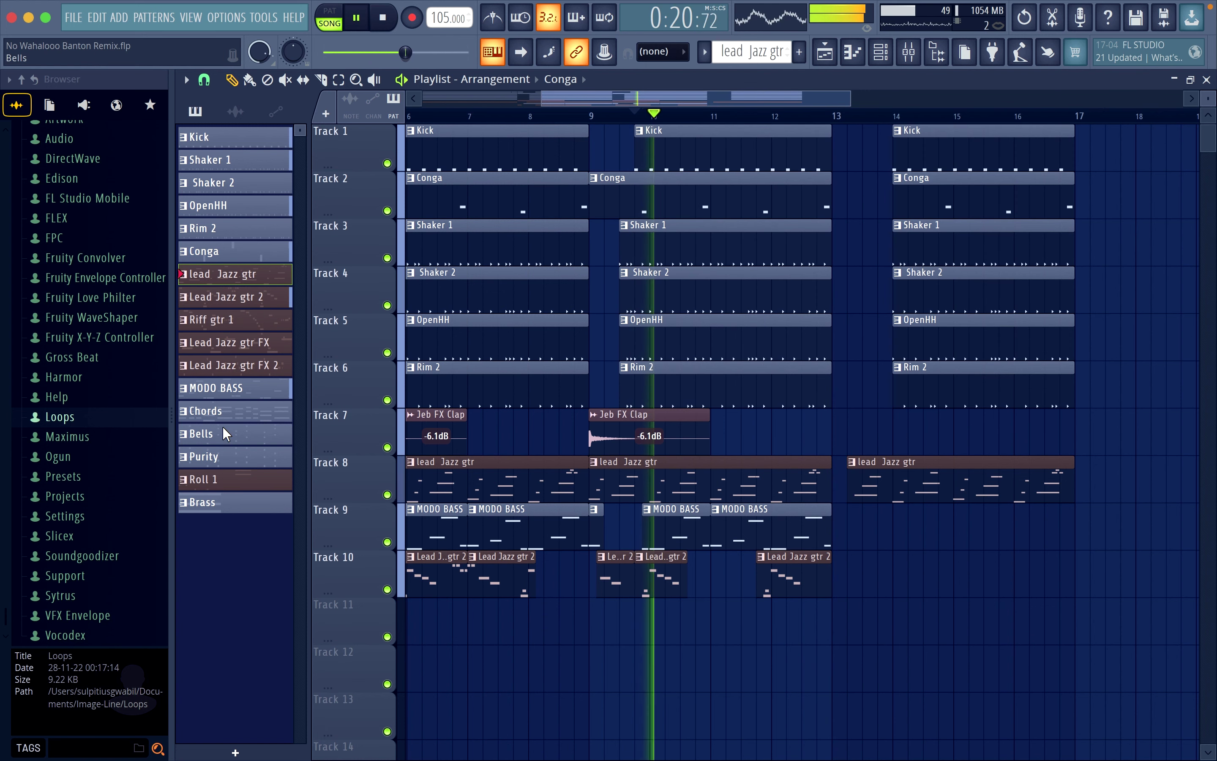
pyautogui.click(222, 430)
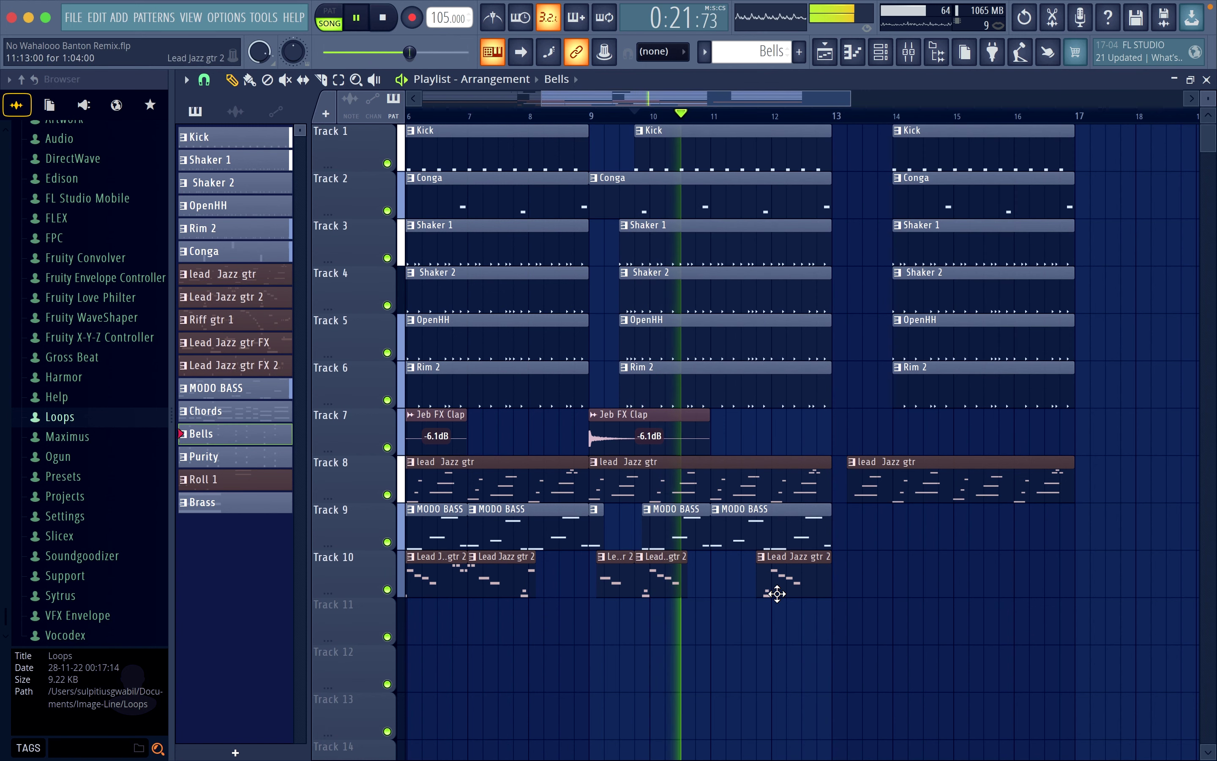
pyautogui.click(834, 634)
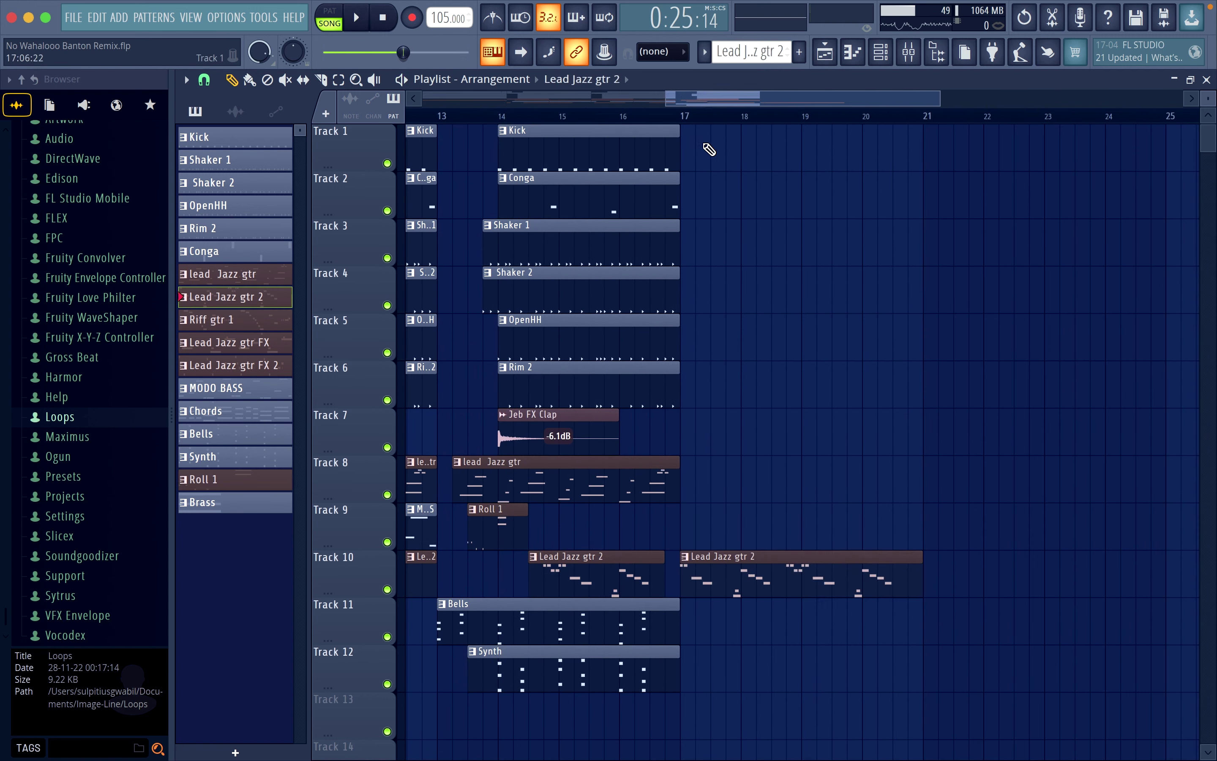
# Step: Duplicate the drum clips on Tracks 1 to 6 after bar 17 and extend their starts back to bar 17
pyautogui.moveTo(710, 125); pyautogui.dragTo(611, 332)
pyautogui.click(794, 435)
pyautogui.click(724, 234)
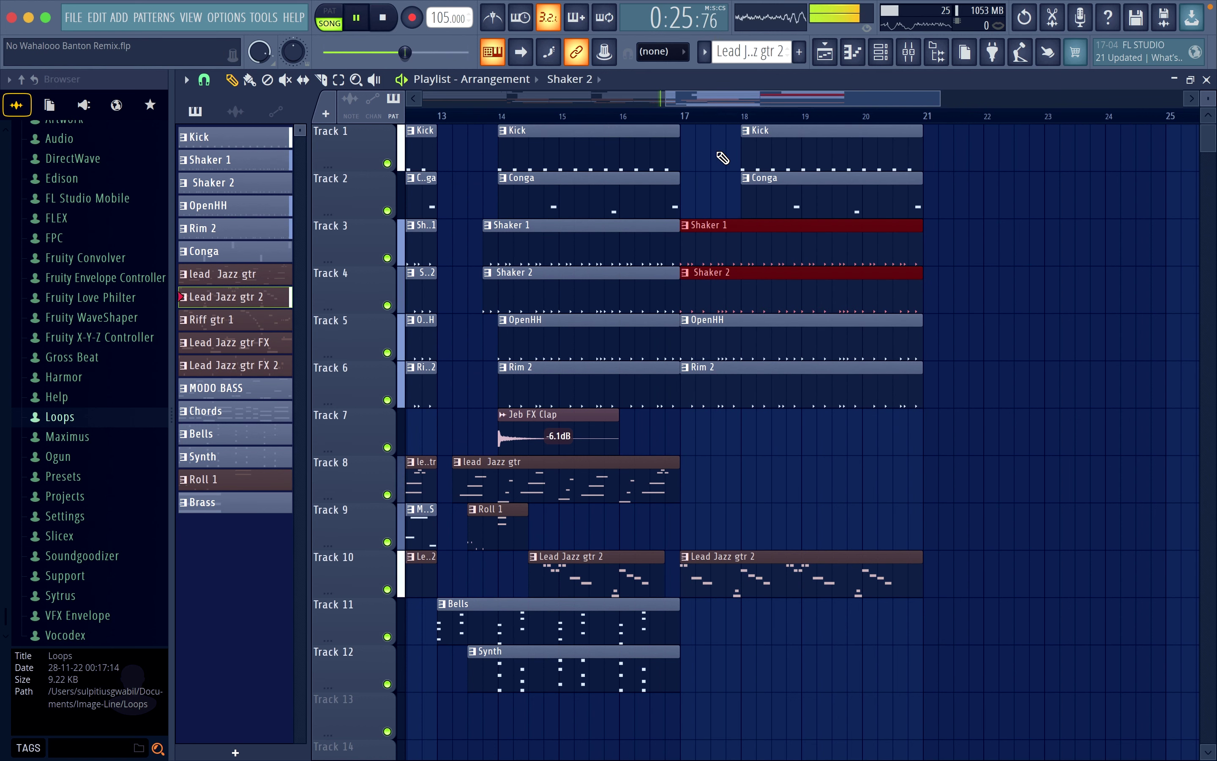
pyautogui.moveTo(725, 136); pyautogui.dragTo(685, 159)
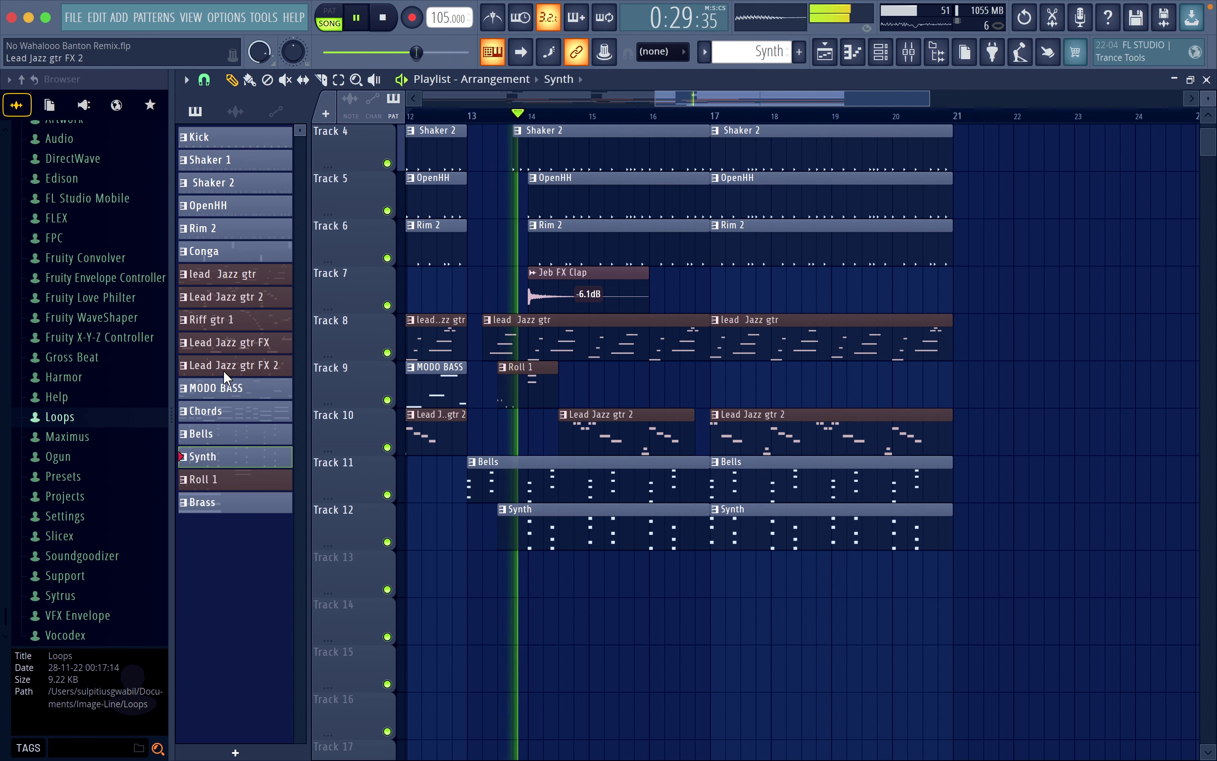
# Step: Place a Chords clip on Track 13 at bar 17
pyautogui.click(230, 410)
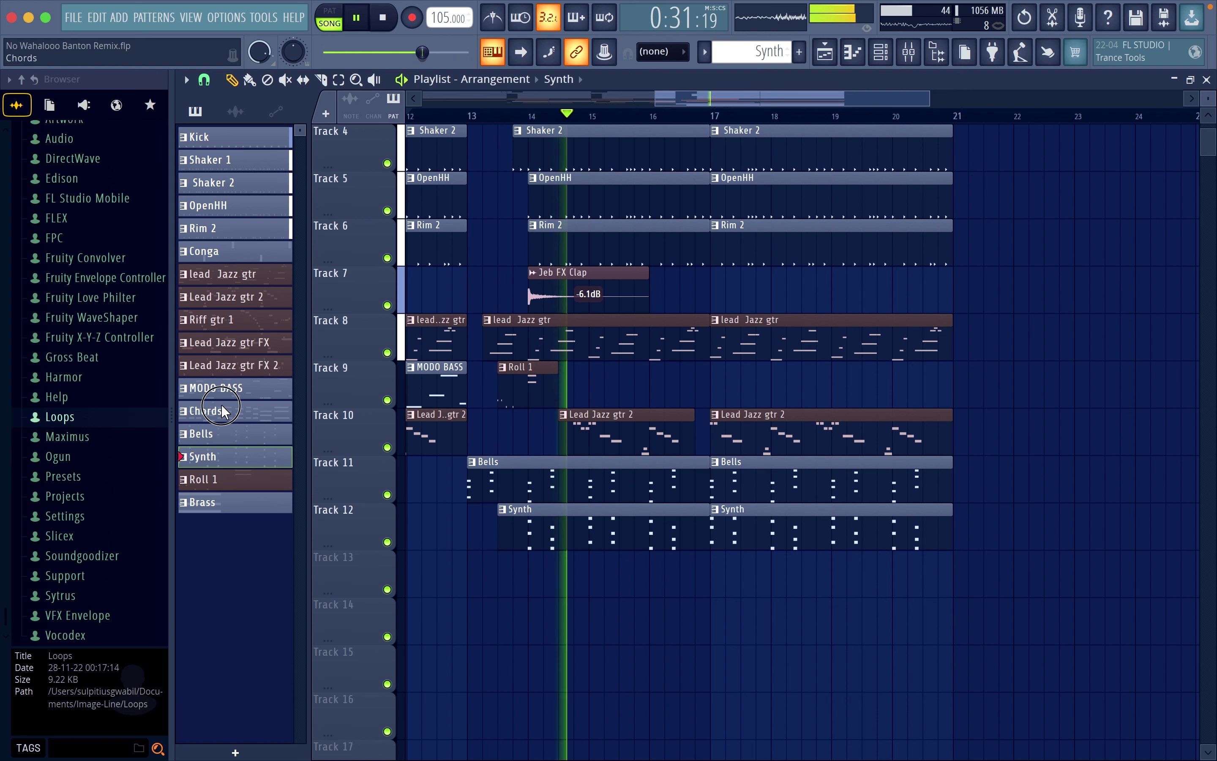
pyautogui.click(715, 579)
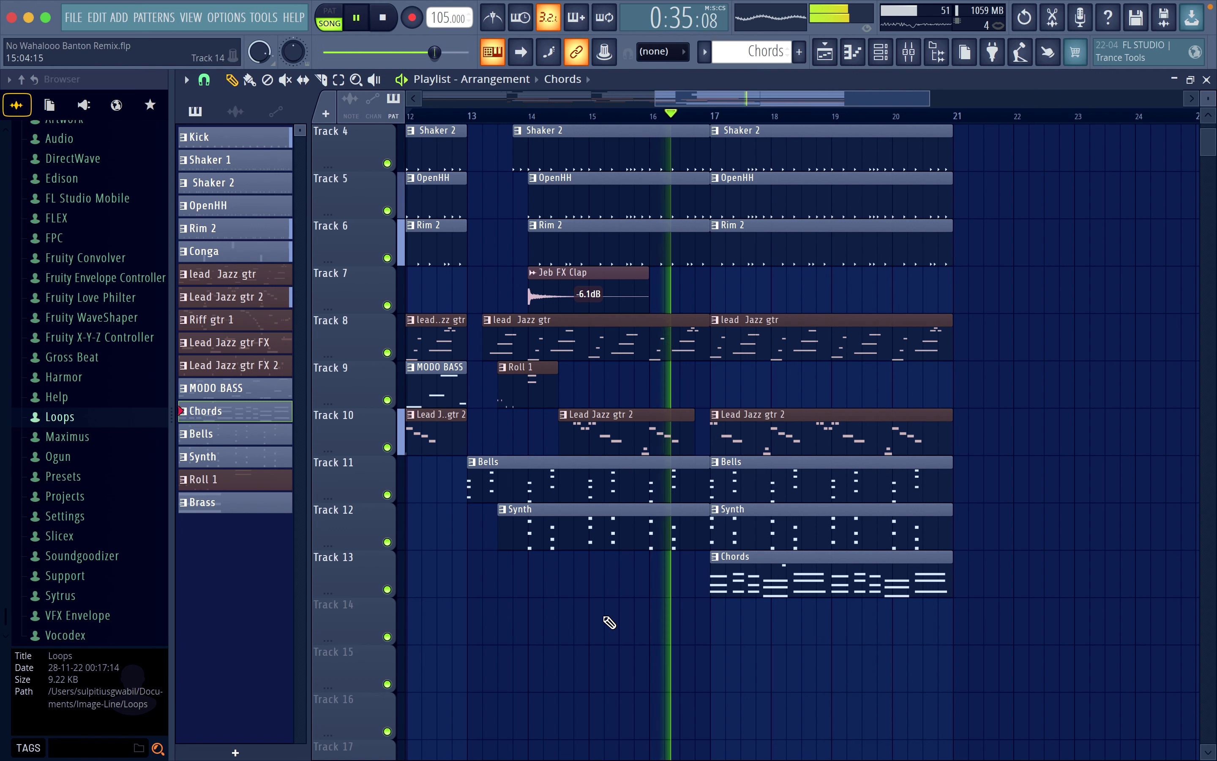
pyautogui.scroll(3, 609, 623)
pyautogui.scroll(1, 609, 622)
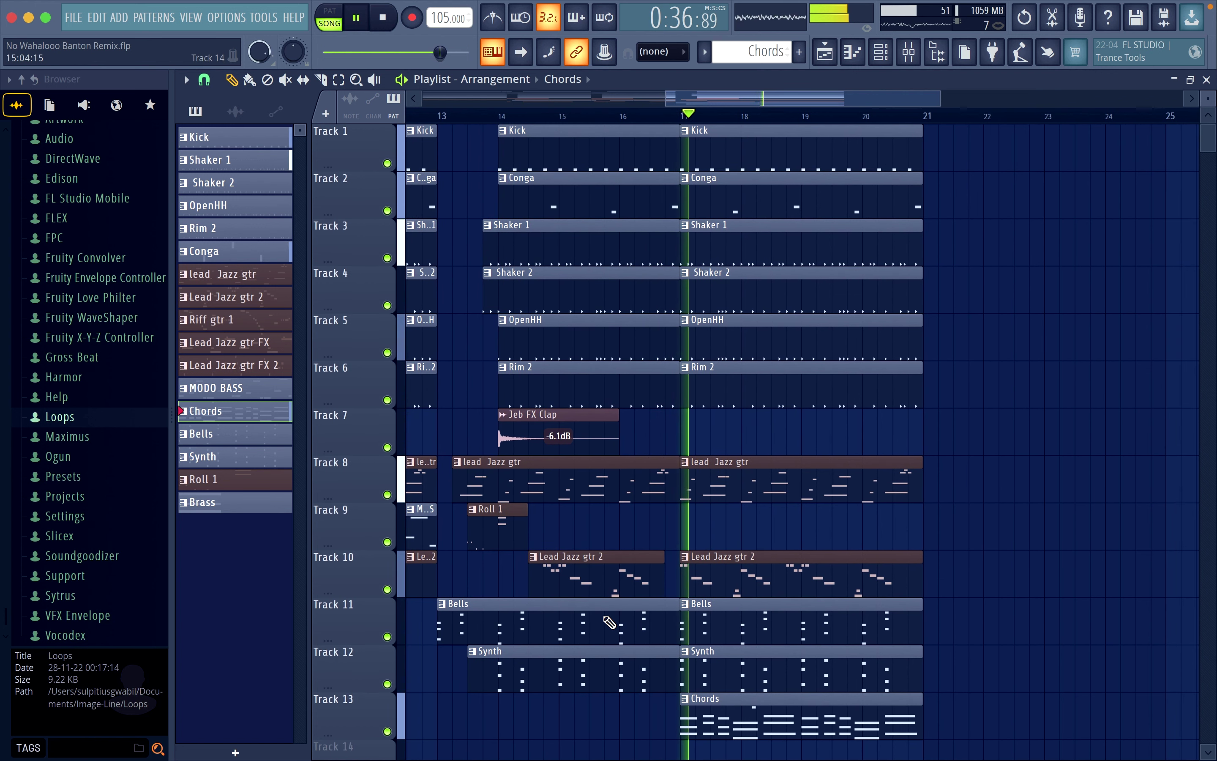
pyautogui.scroll(-2, 609, 623)
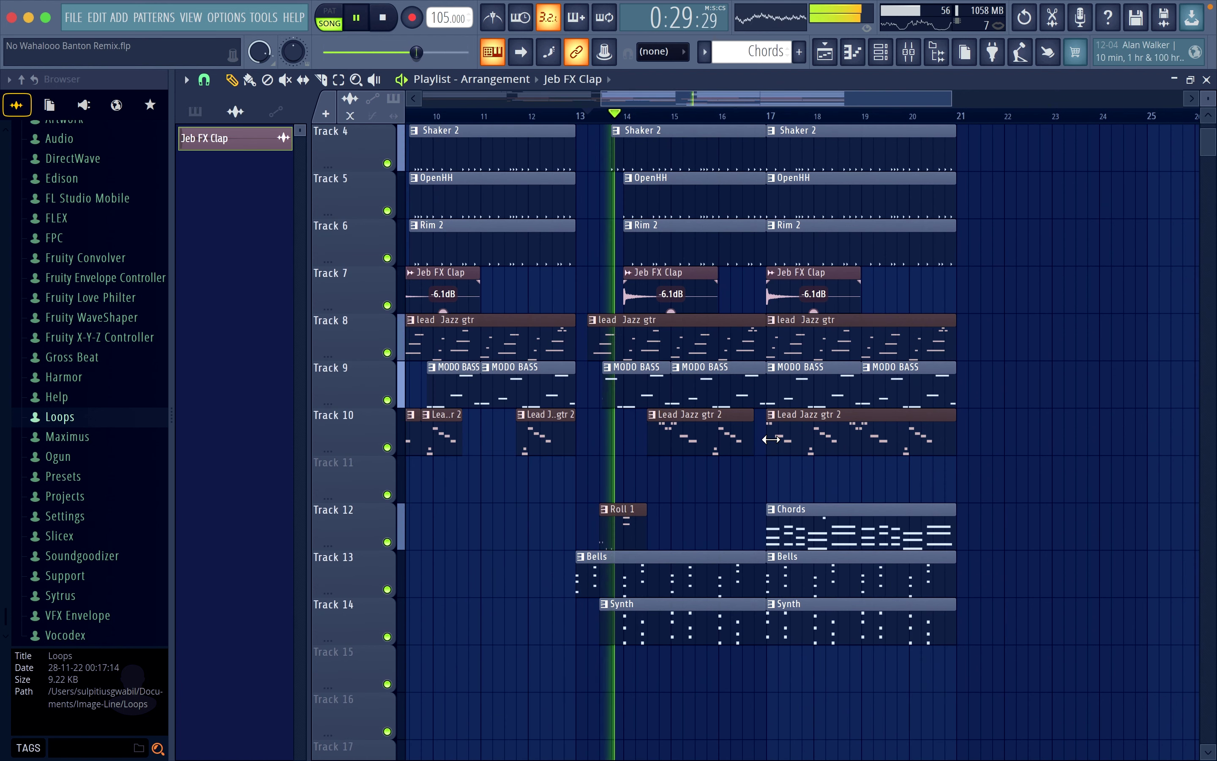
# Step: Select all clips in bars 17 to 21 and duplicate them to start at bar 21
pyautogui.scroll(3, 771, 439)
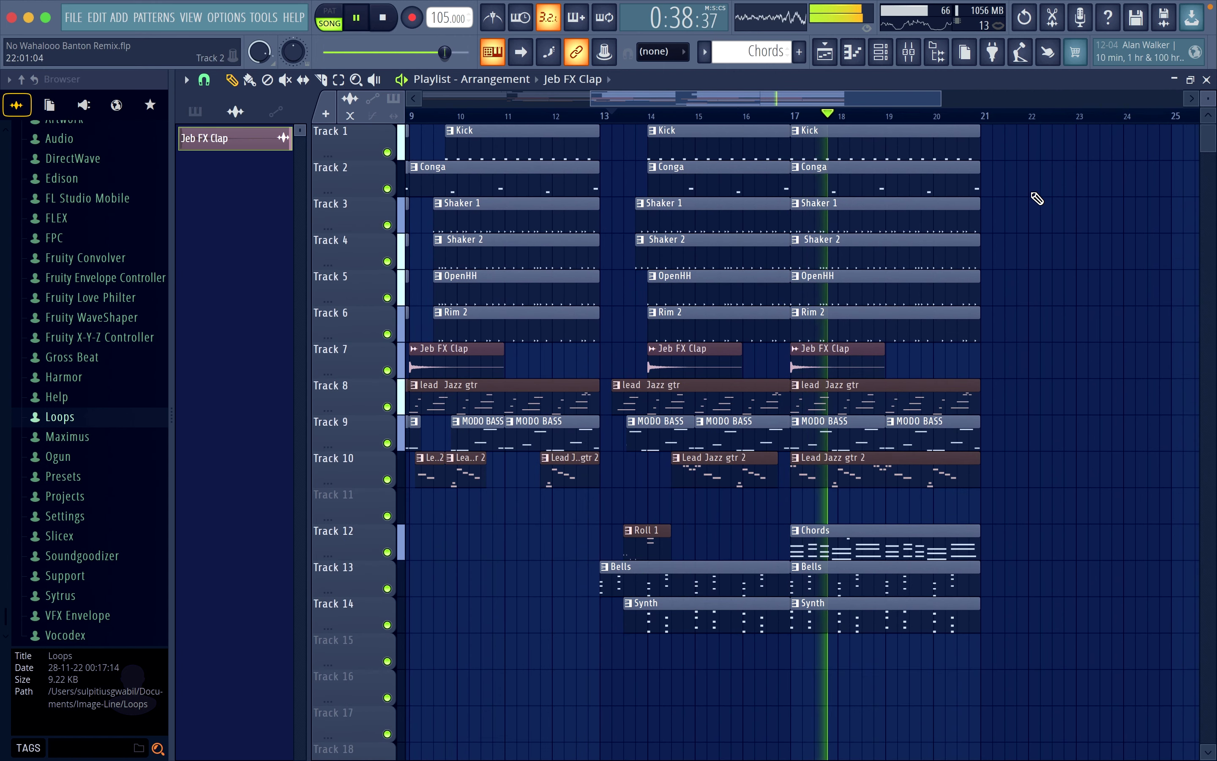
pyautogui.moveTo(1050, 146); pyautogui.dragTo(854, 594)
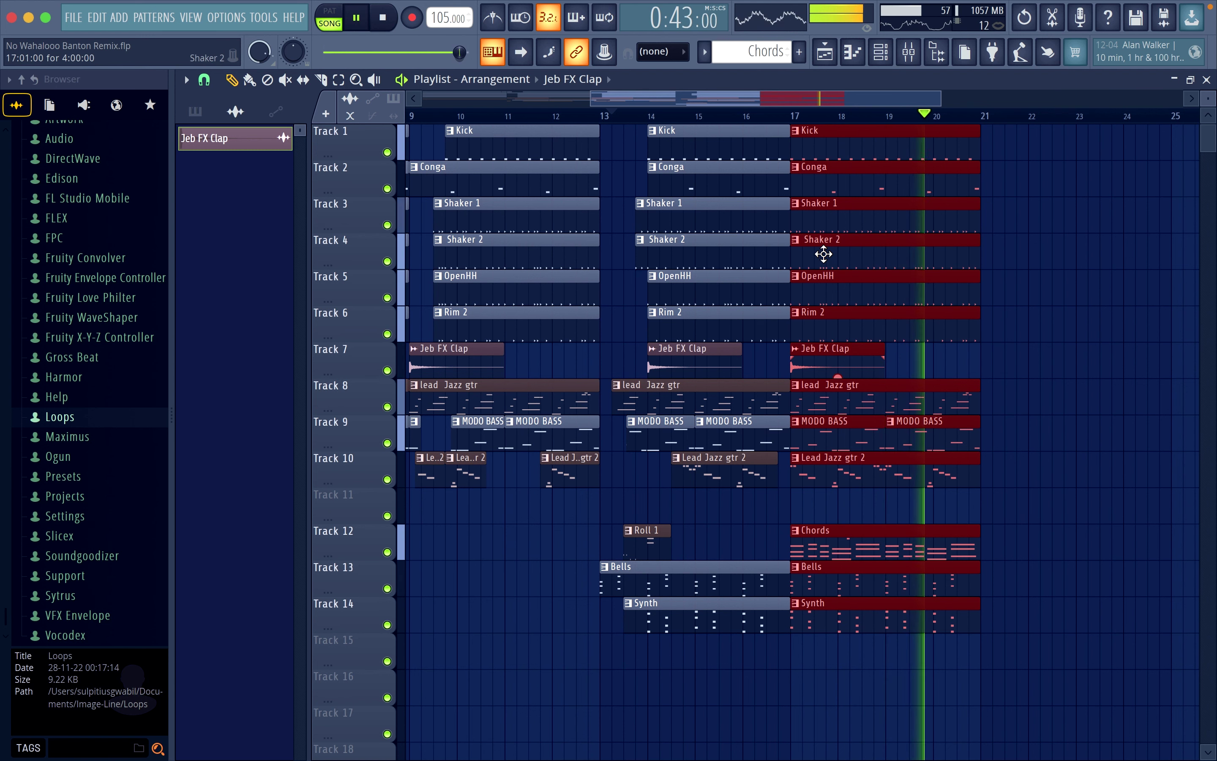
pyautogui.moveTo(823, 254); pyautogui.dragTo(1014, 274)
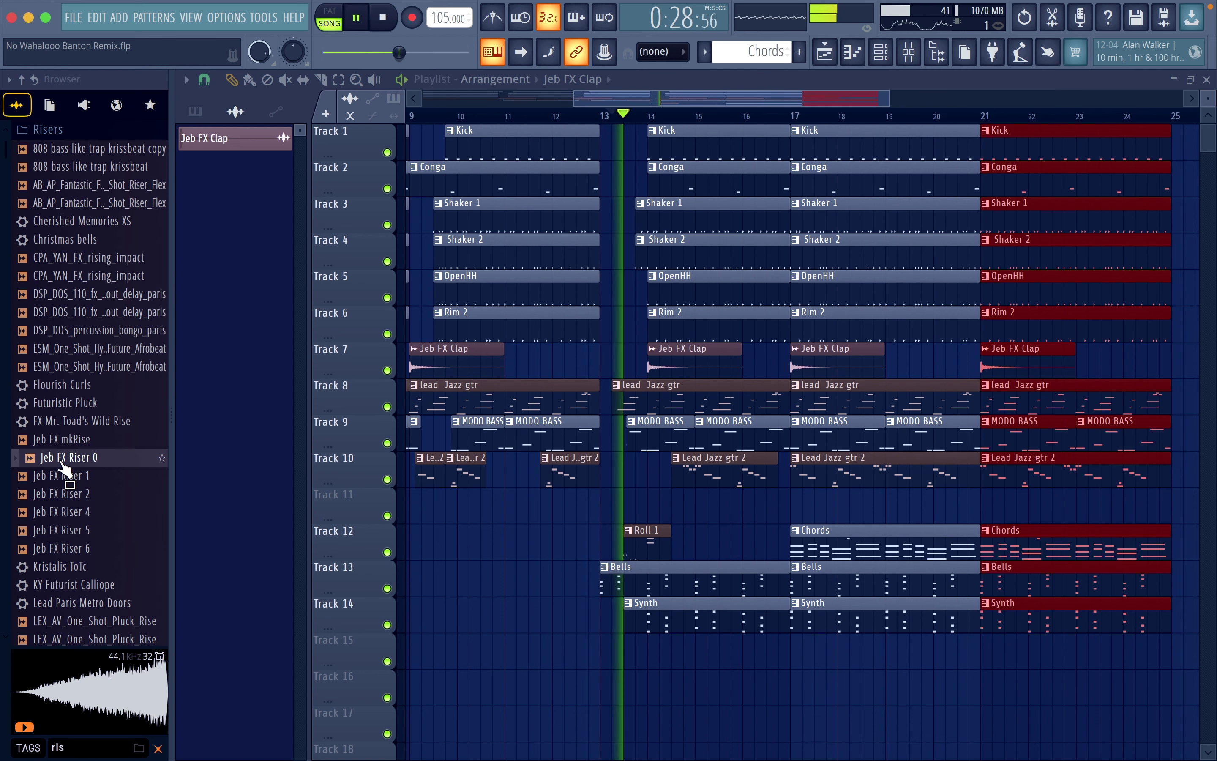
# Step: Add the Jeb FX Riser 0 sample to Track 7 so it ends at bar 21, right before the Jeb FX Clap
pyautogui.moveTo(66, 471); pyautogui.dragTo(976, 513)
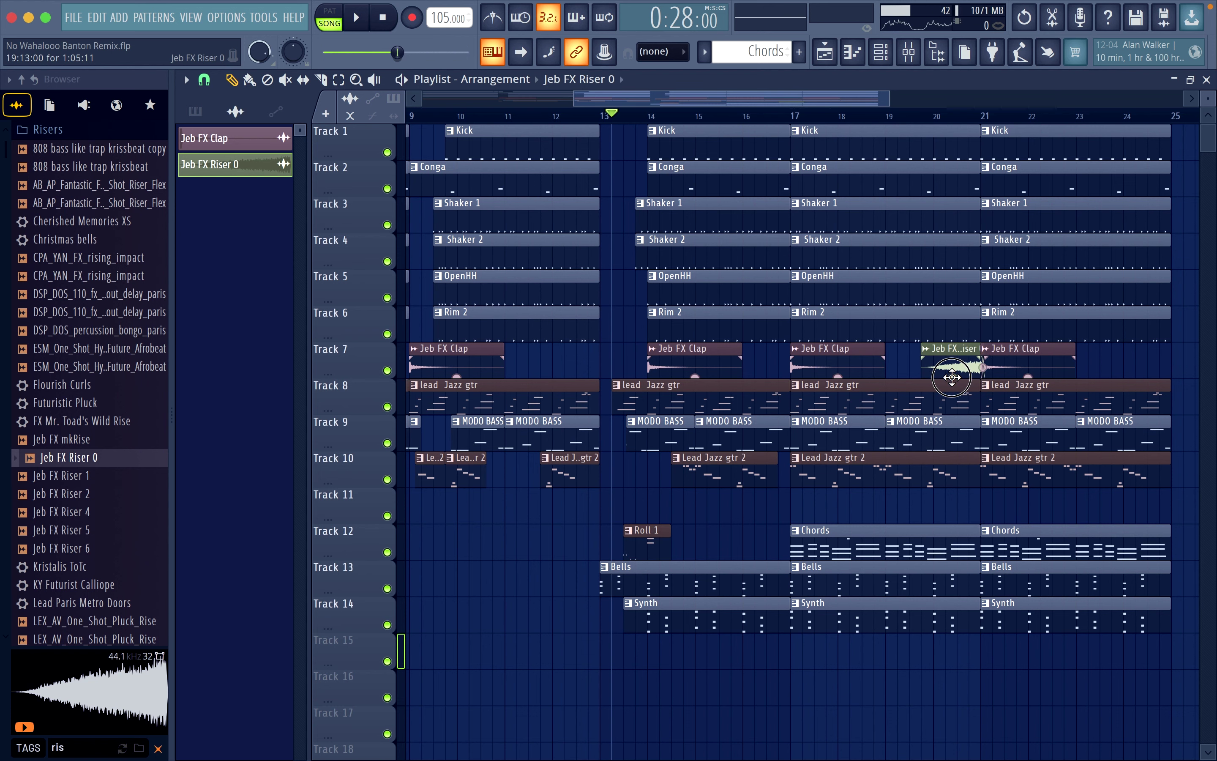
pyautogui.scroll(8, 978, 362)
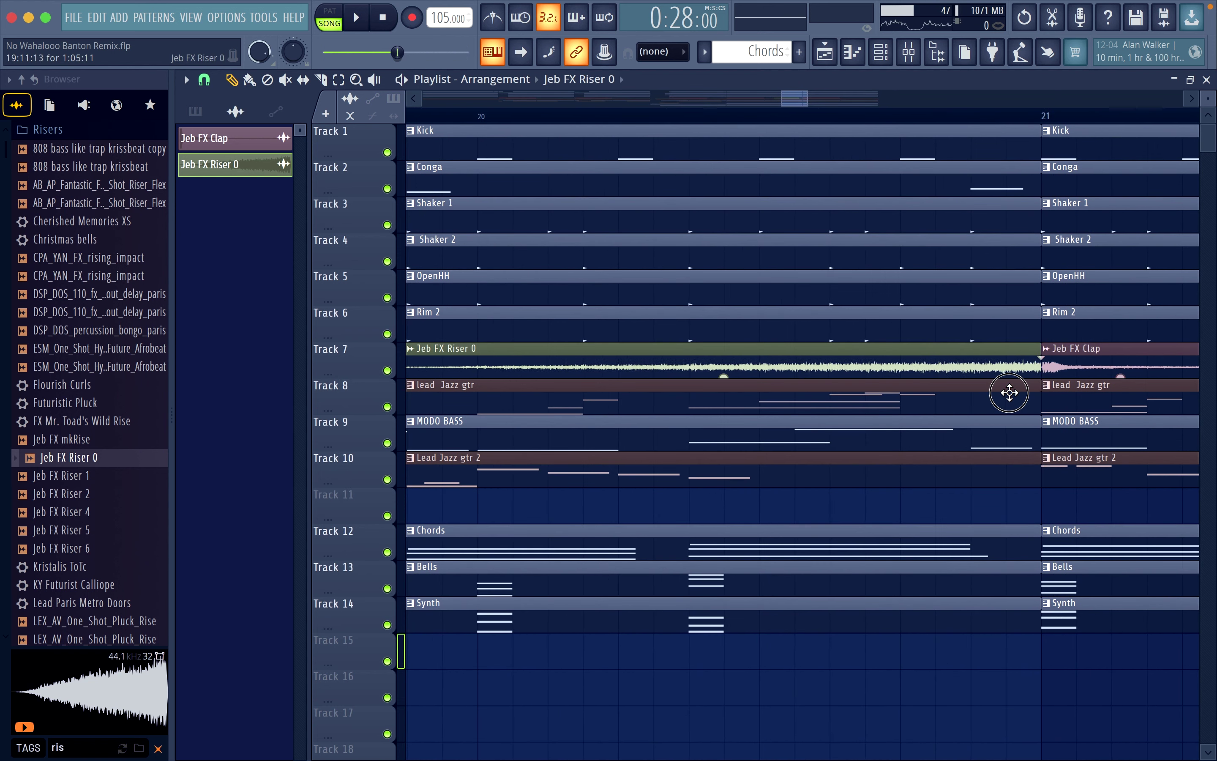
pyautogui.scroll(-8, 886, 377)
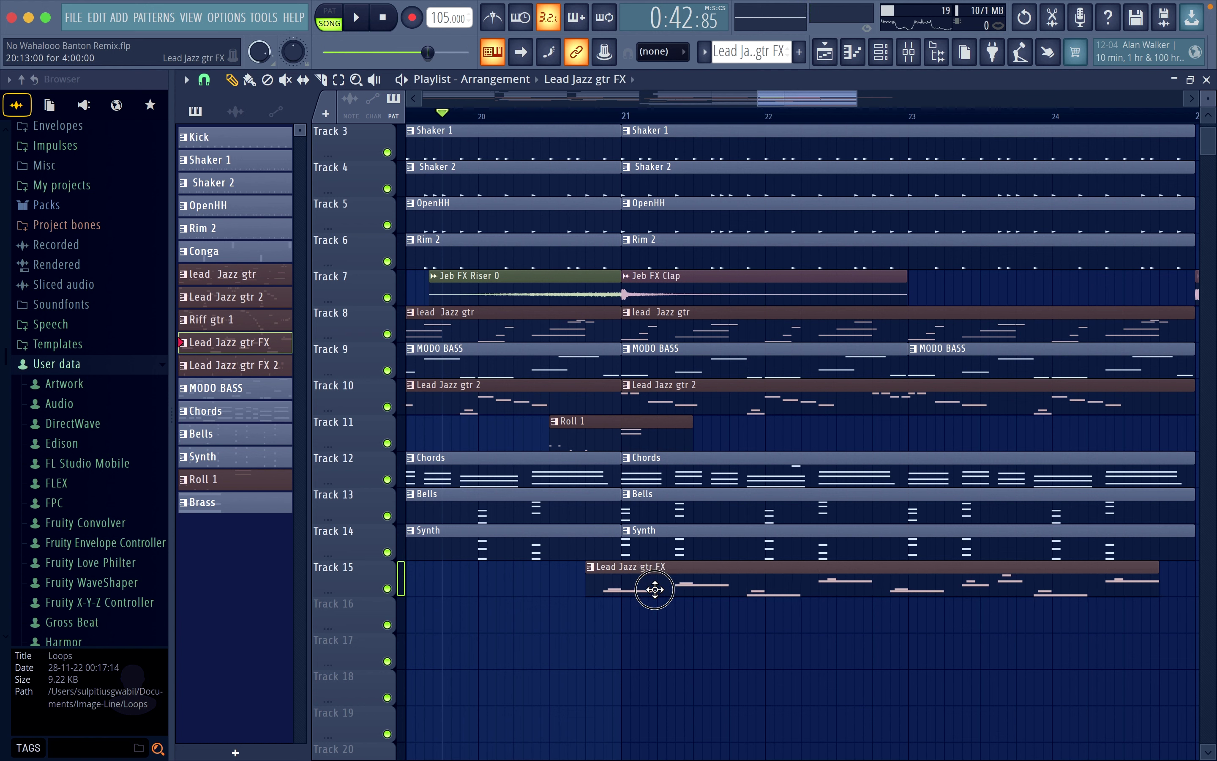
# Step: Play the Lead Jazz gtr FX section, place a Lead Jazz gtr FX 2 clip on Track 16 at bar 25, and resume playback
pyautogui.press('space')
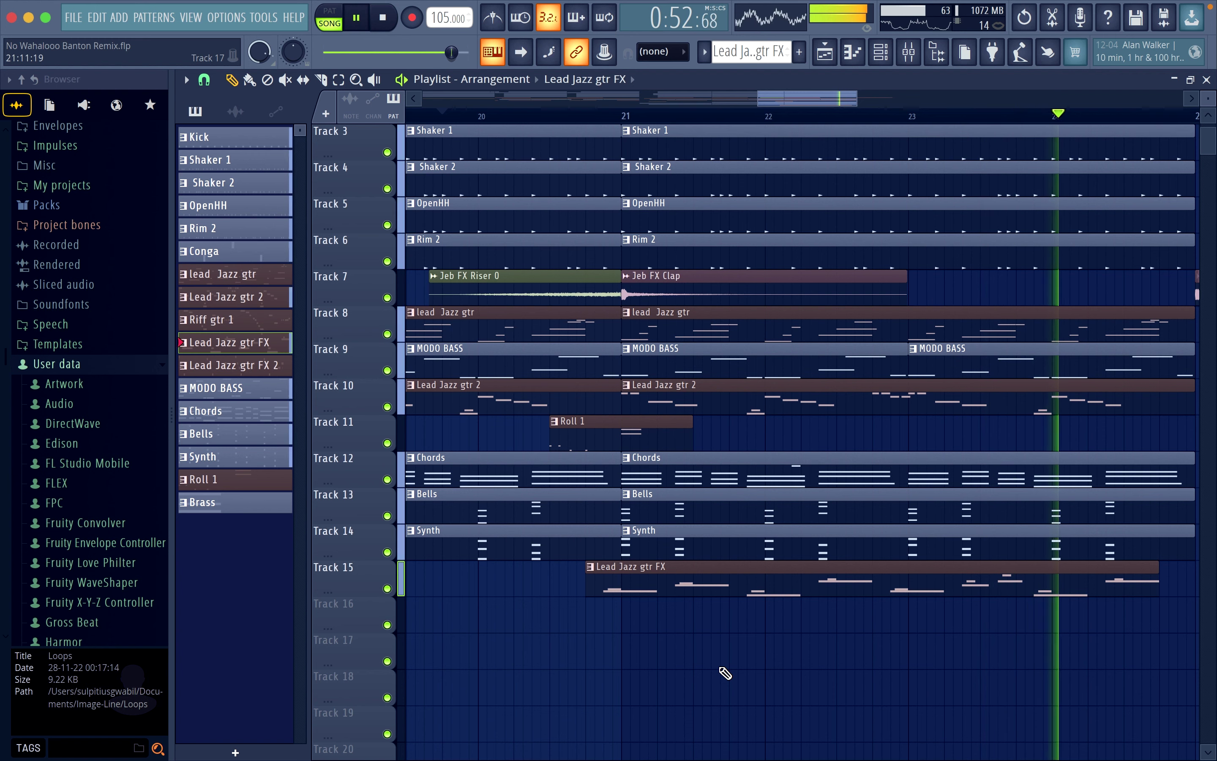
pyautogui.click(426, 344)
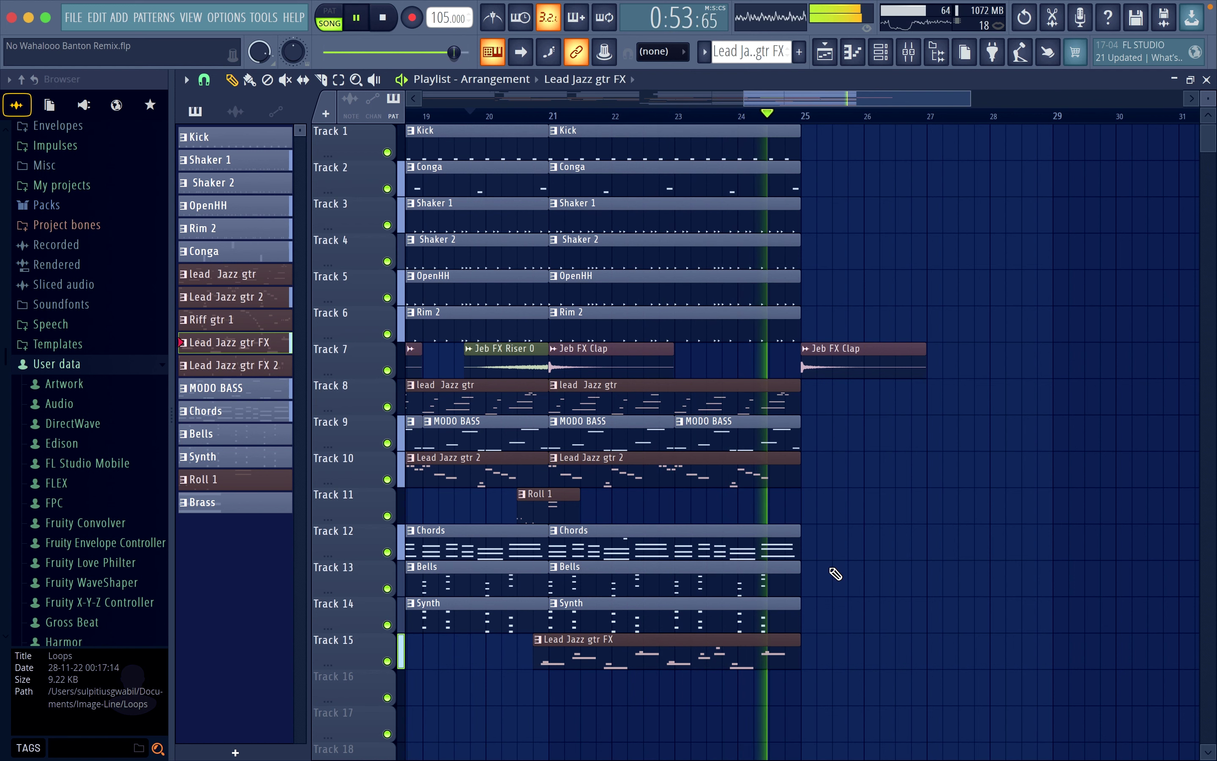
pyautogui.click(803, 685)
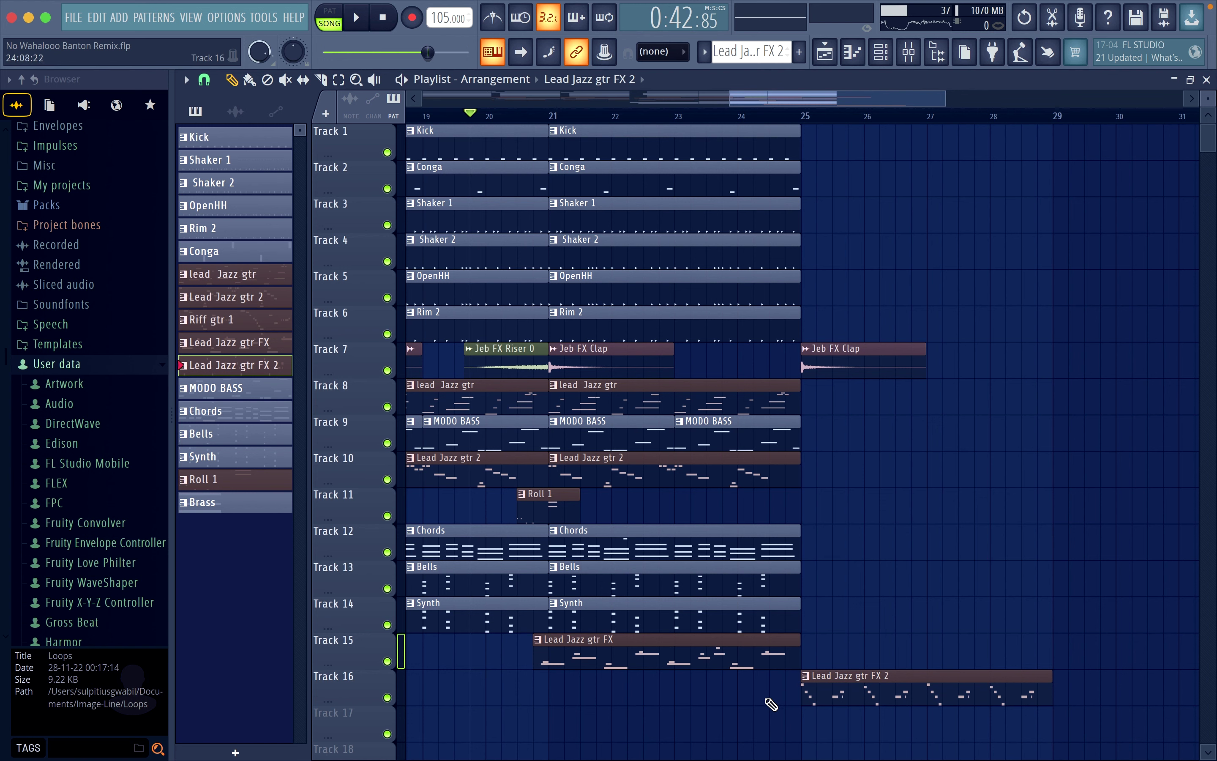
pyautogui.hscroll(3, 903, 631)
pyautogui.scroll(-2, 904, 631)
pyautogui.press('space')
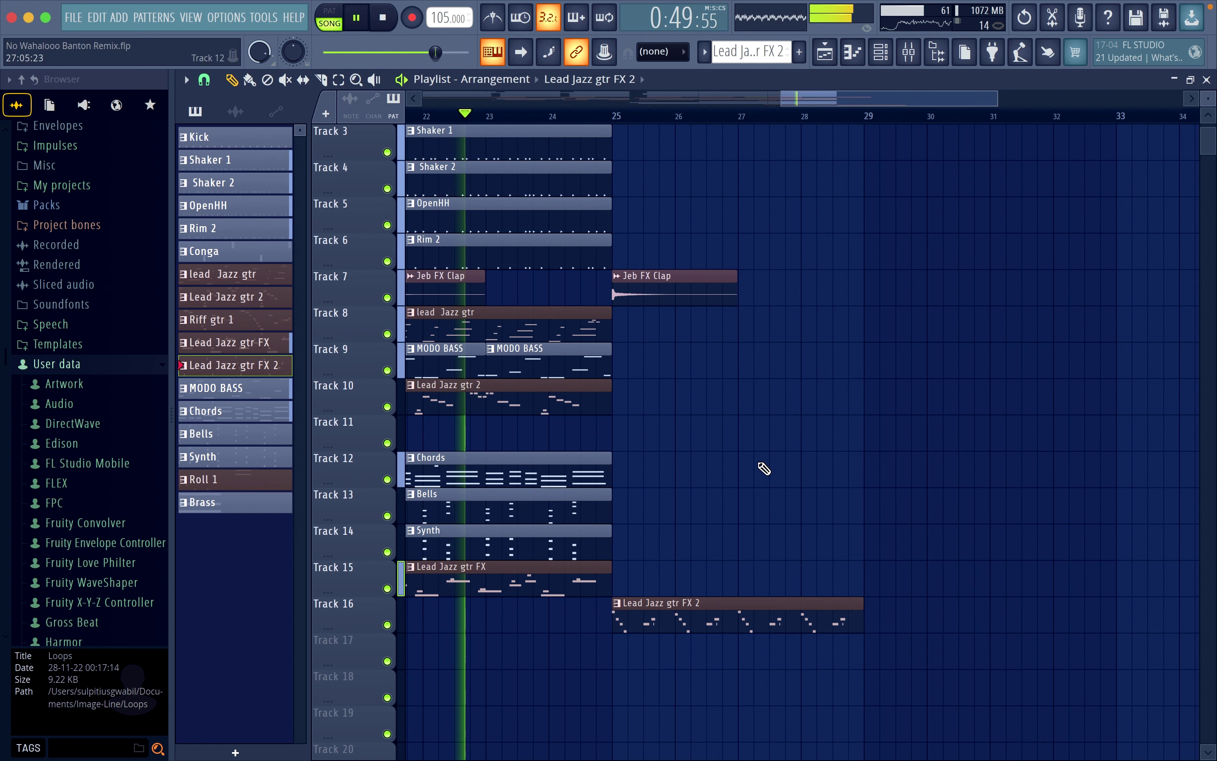
# Step: Duplicate the selected clips of bars 5 to 25 so the copy starts at bar 25
pyautogui.scroll(-4, 764, 468)
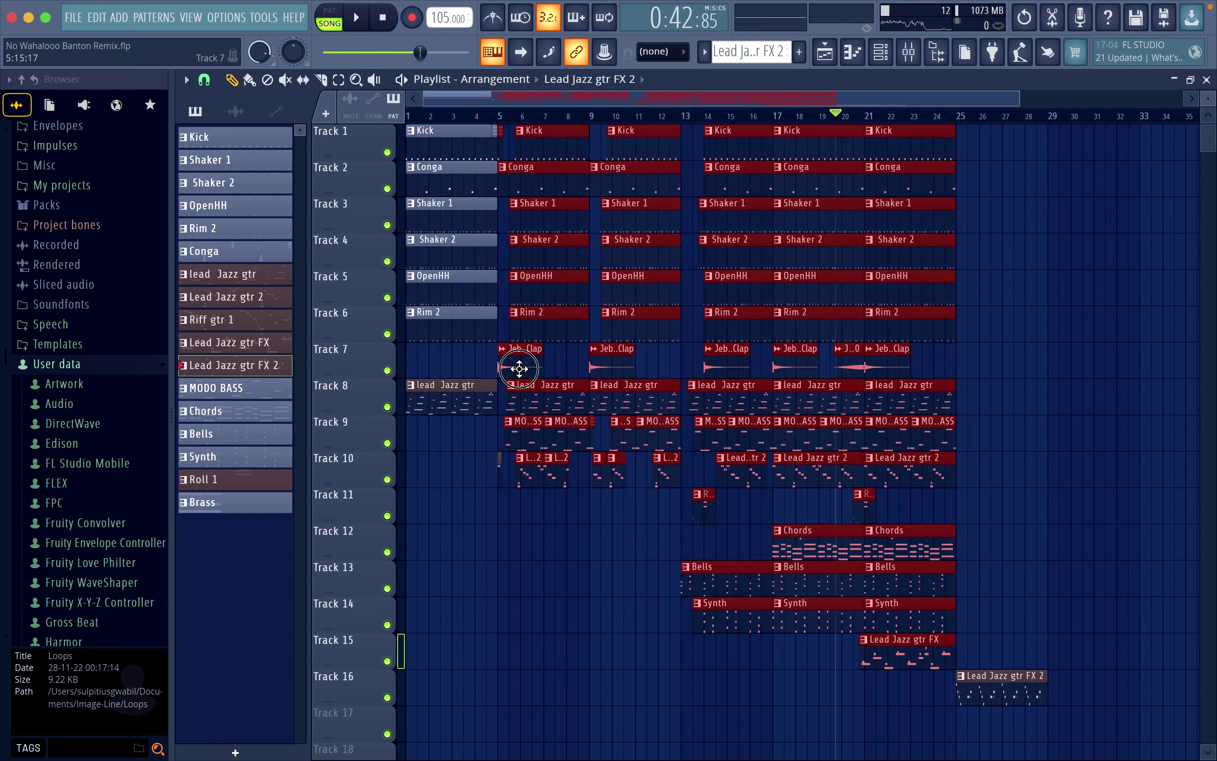
pyautogui.click(975, 357)
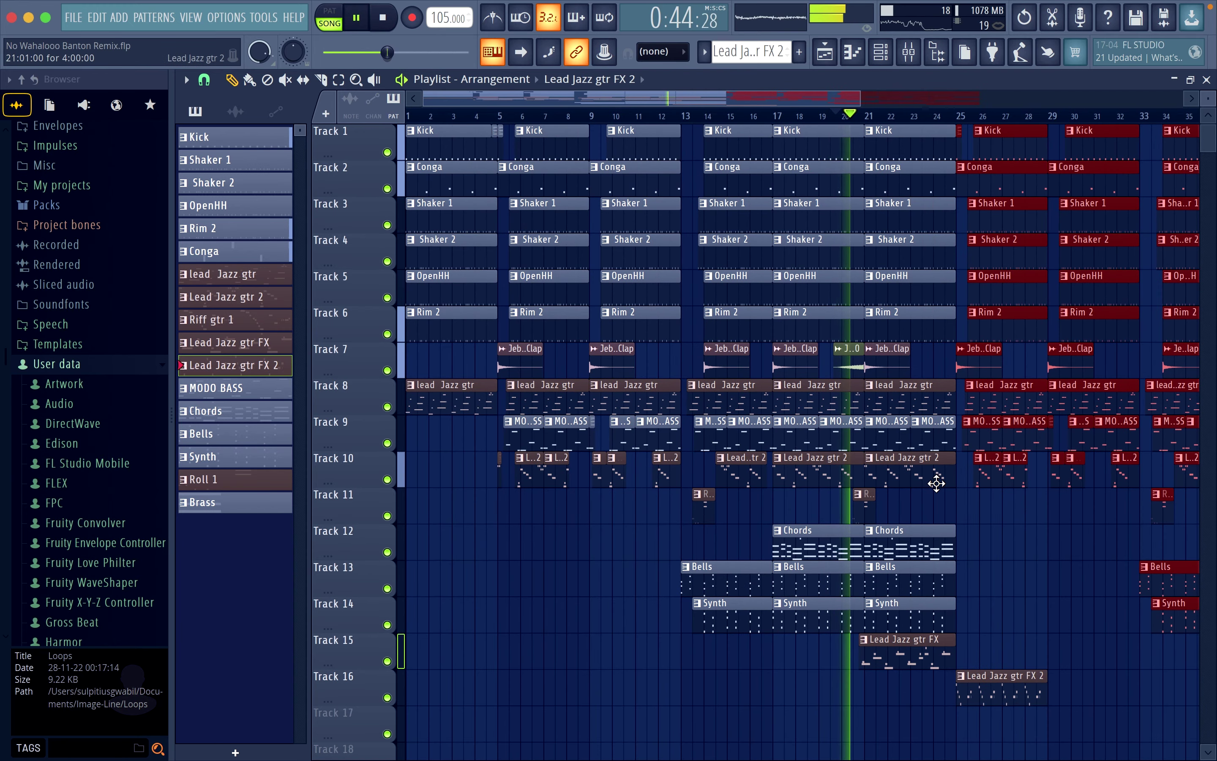
pyautogui.hscroll(5, 936, 484)
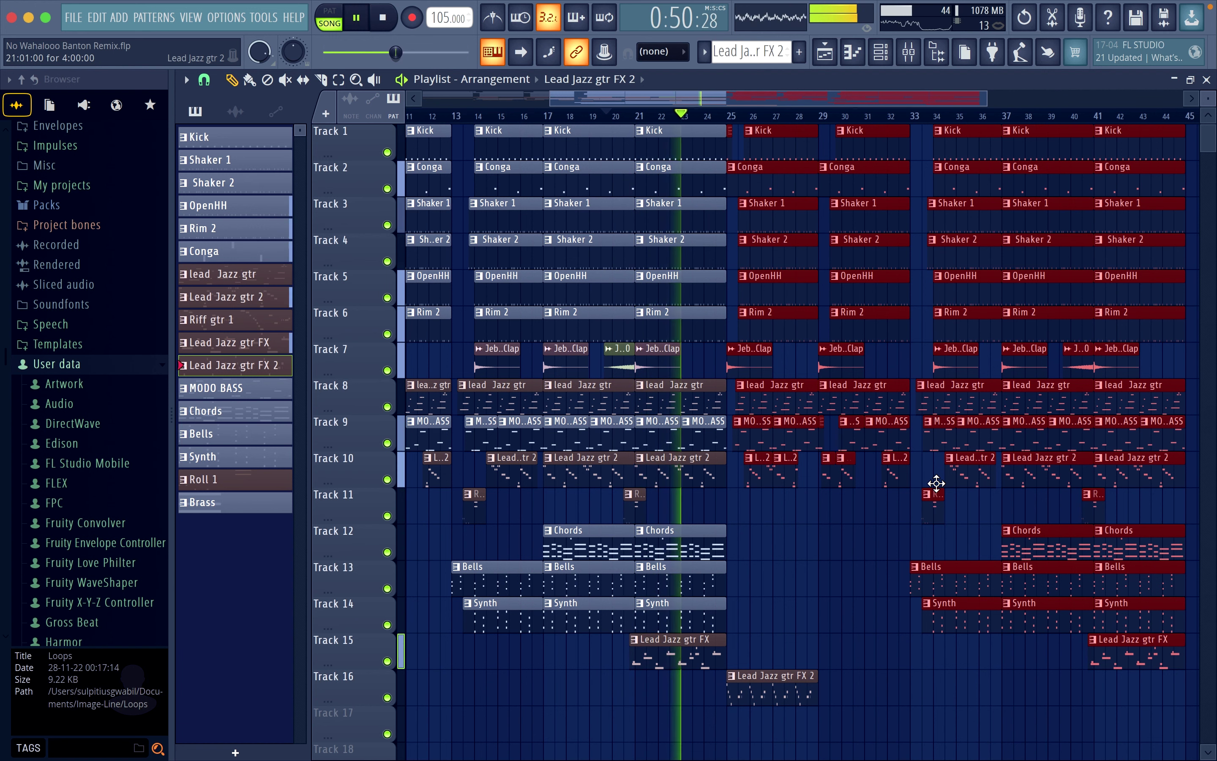
pyautogui.scroll(3, 936, 484)
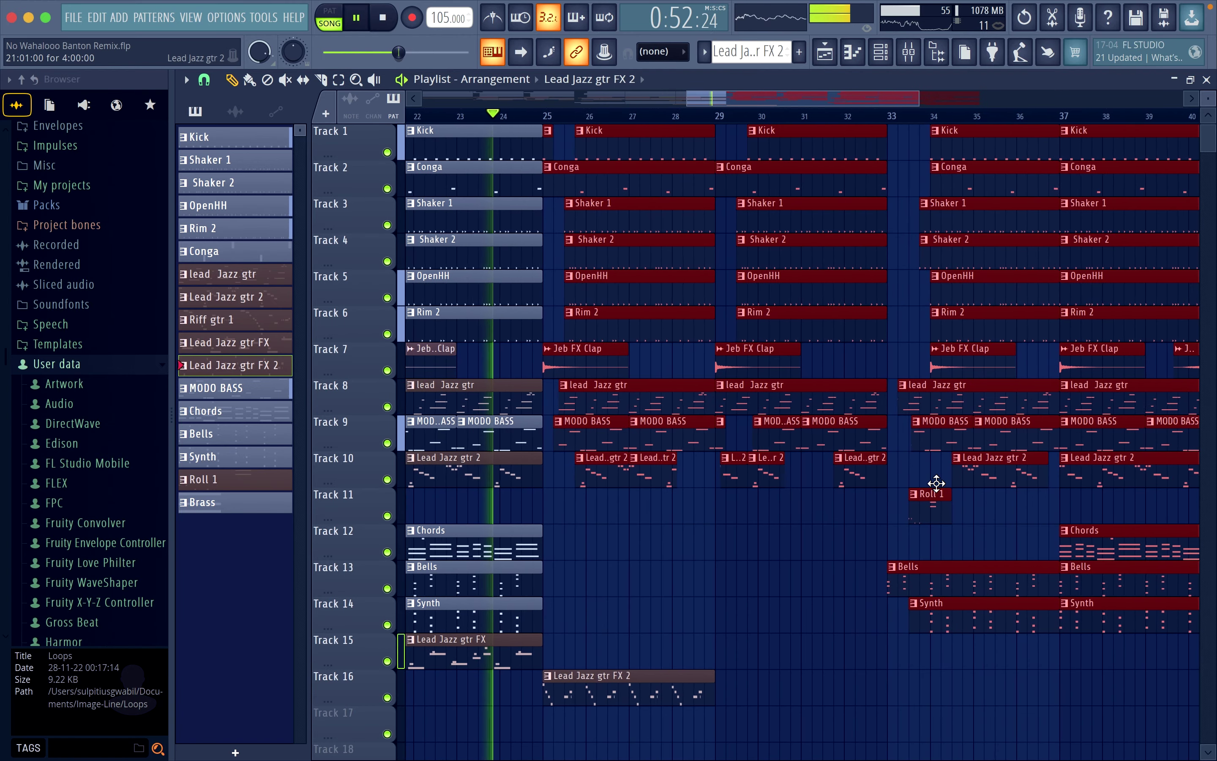
# Step: Trim the starts of the duplicated lead Jazz gtr clip on Track 8 and the longer Kick clip on Track 1 to bar 26
pyautogui.hscroll(-3, 937, 483)
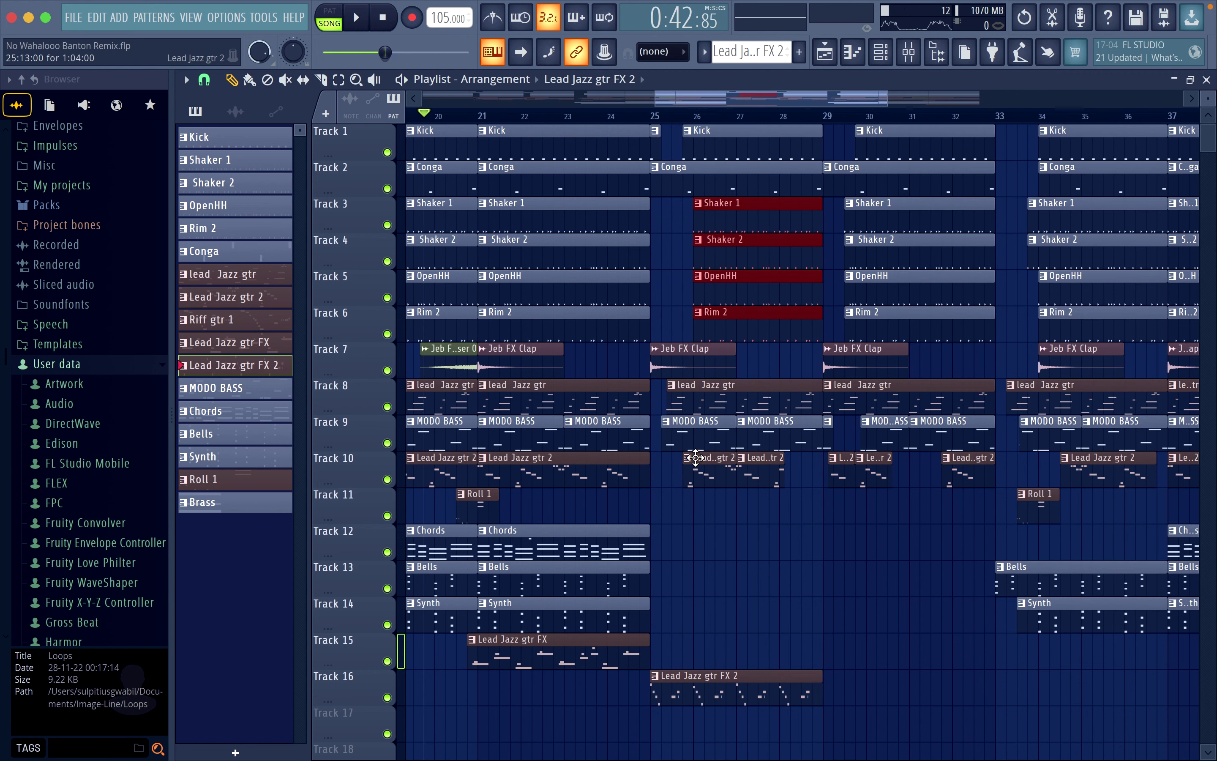
pyautogui.moveTo(667, 405); pyautogui.dragTo(696, 427)
pyautogui.keyDown('ctrl'); pyautogui.scroll(3, 697, 427); pyautogui.keyUp('ctrl')
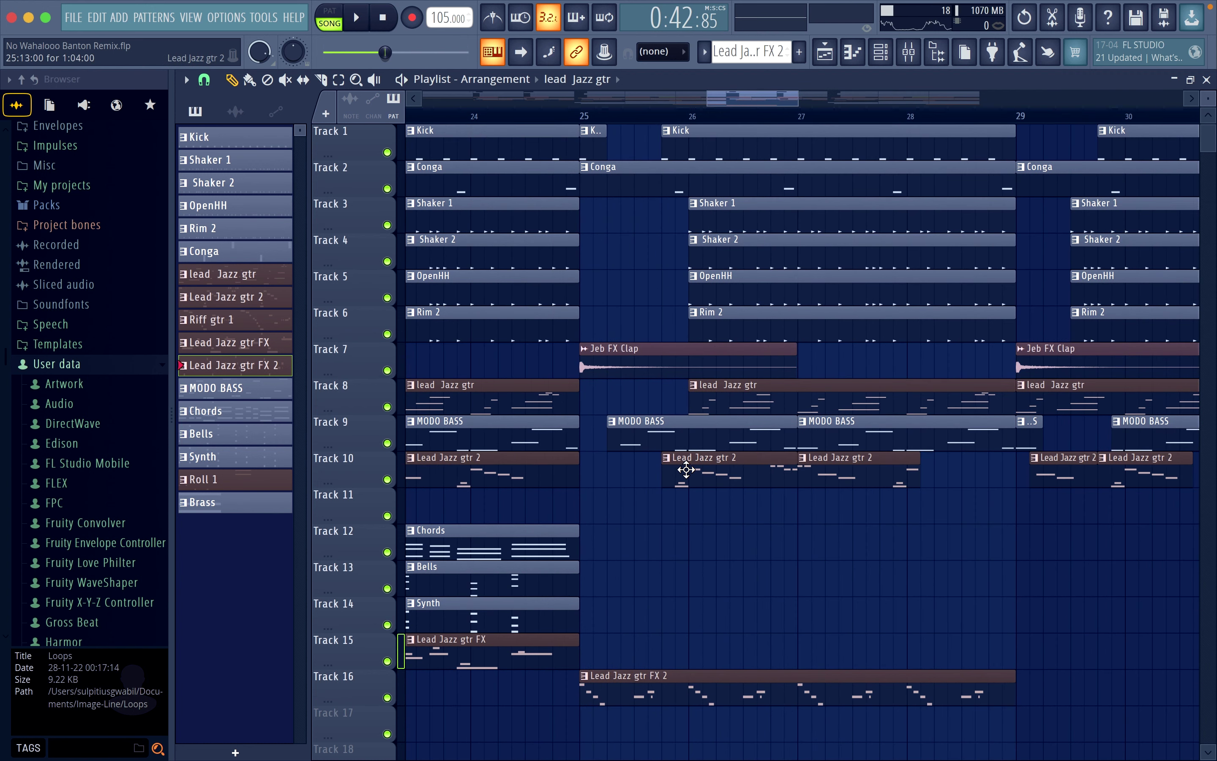
pyautogui.moveTo(664, 148); pyautogui.dragTo(691, 169)
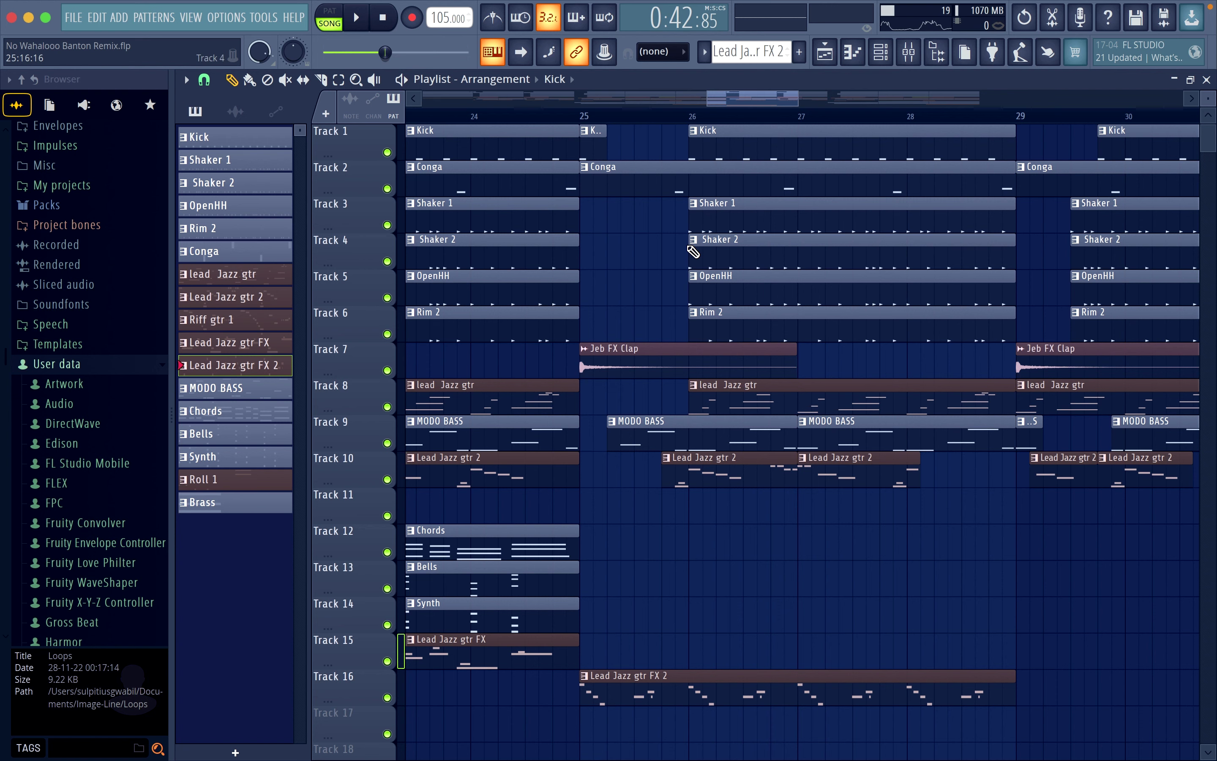
pyautogui.keyDown('ctrl'); pyautogui.scroll(-3, 679, 497); pyautogui.keyUp('ctrl')
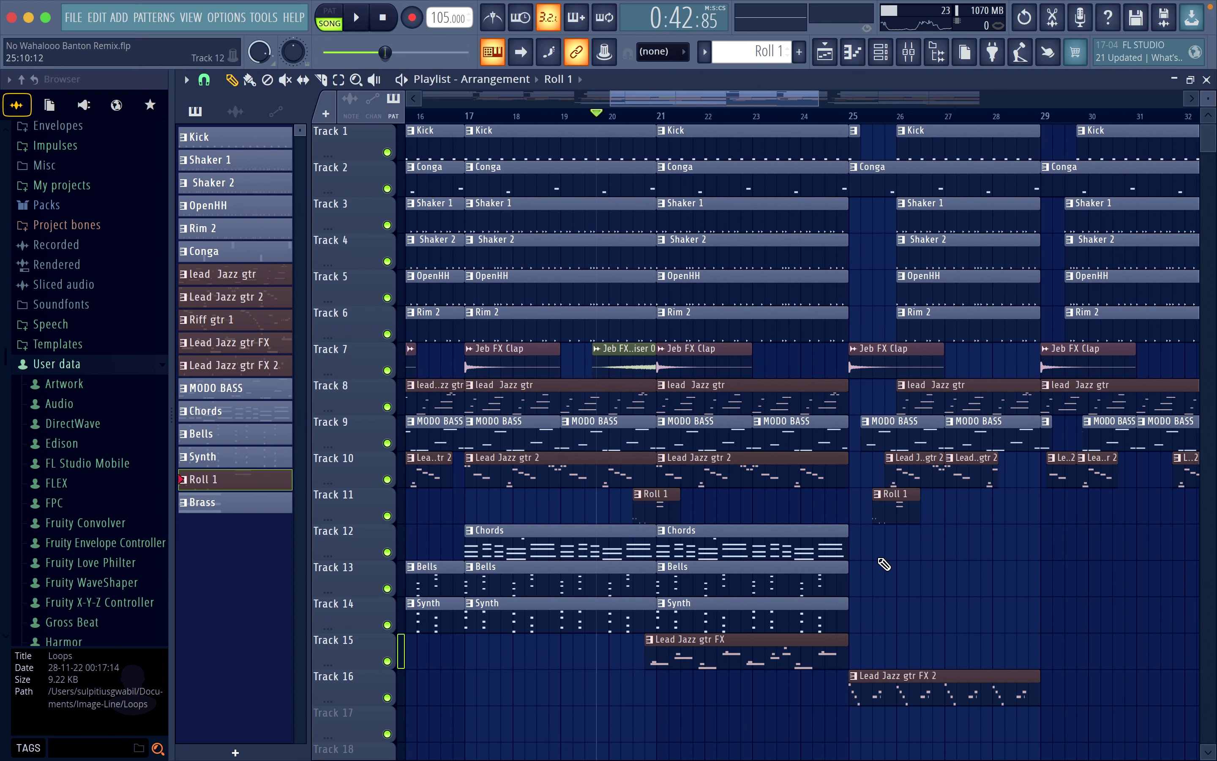
# Step: Play the section from just before bar 33 and trim the start of the Lead Jazz gtr 2 clip at bar 34 to about bar 34.5
pyautogui.hscroll(2, 890, 573)
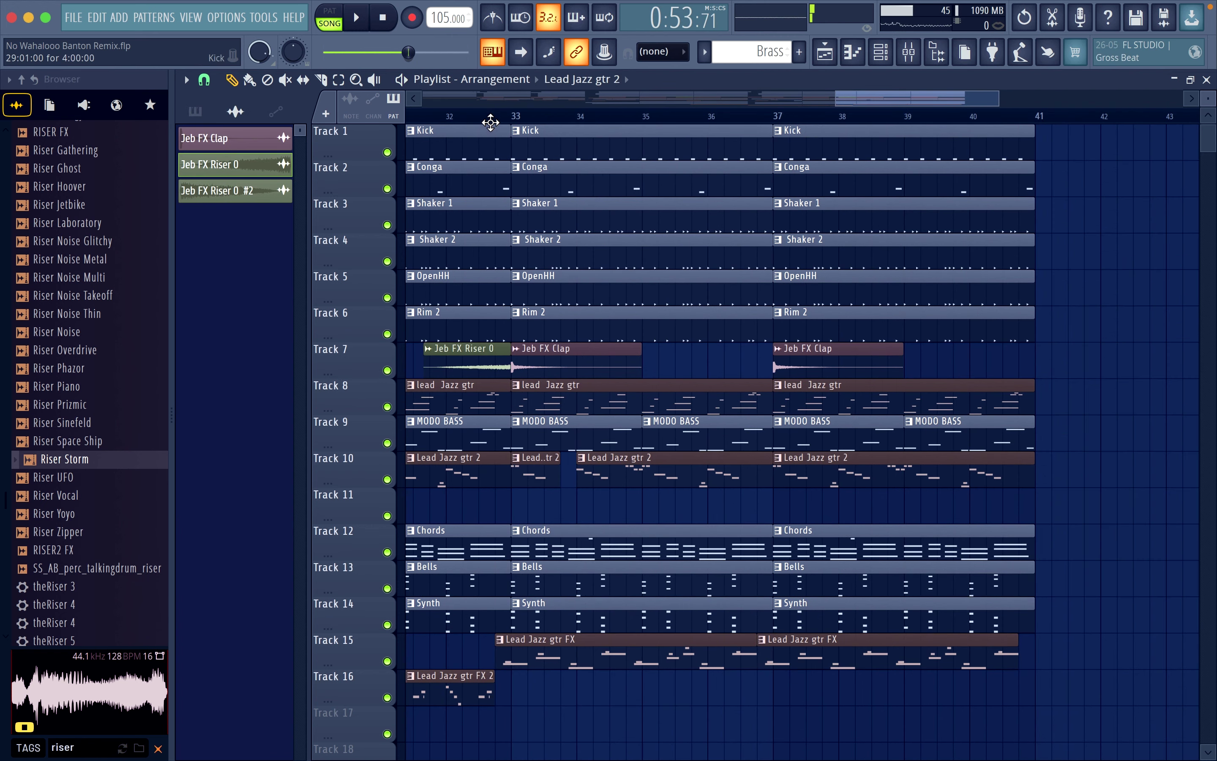
pyautogui.press('space')
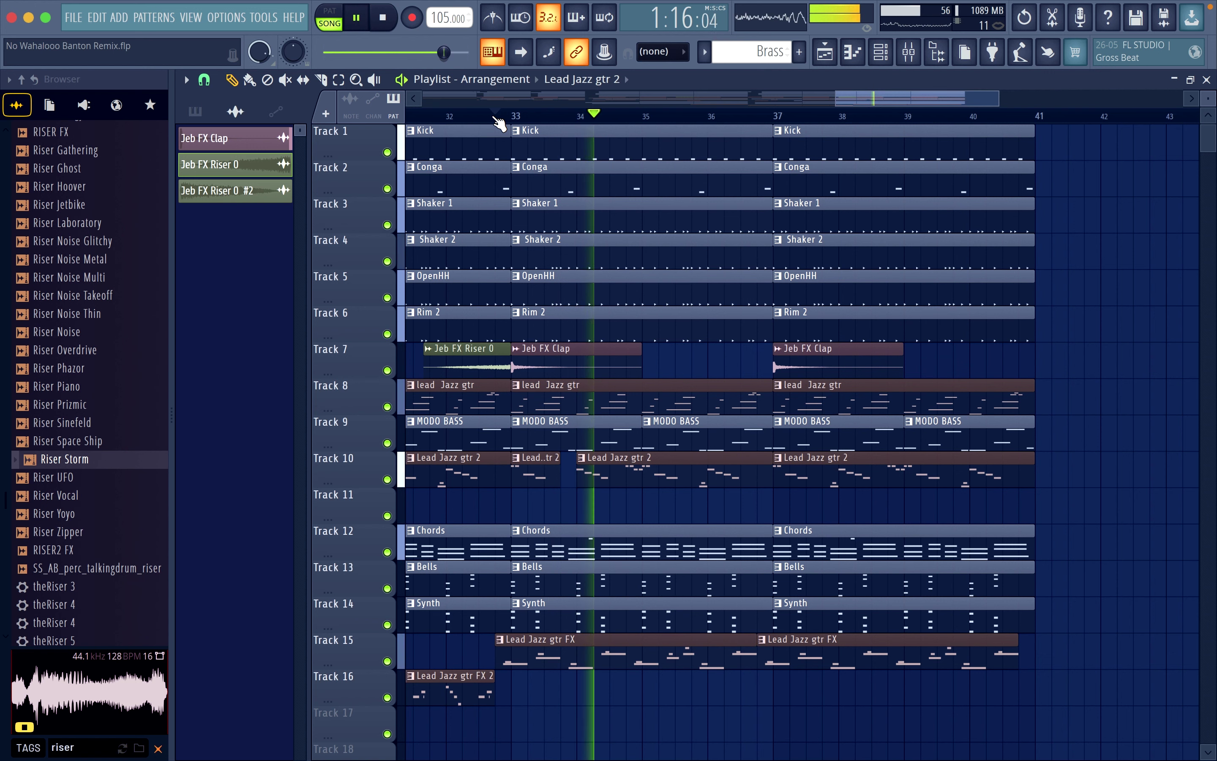
pyautogui.click(498, 116)
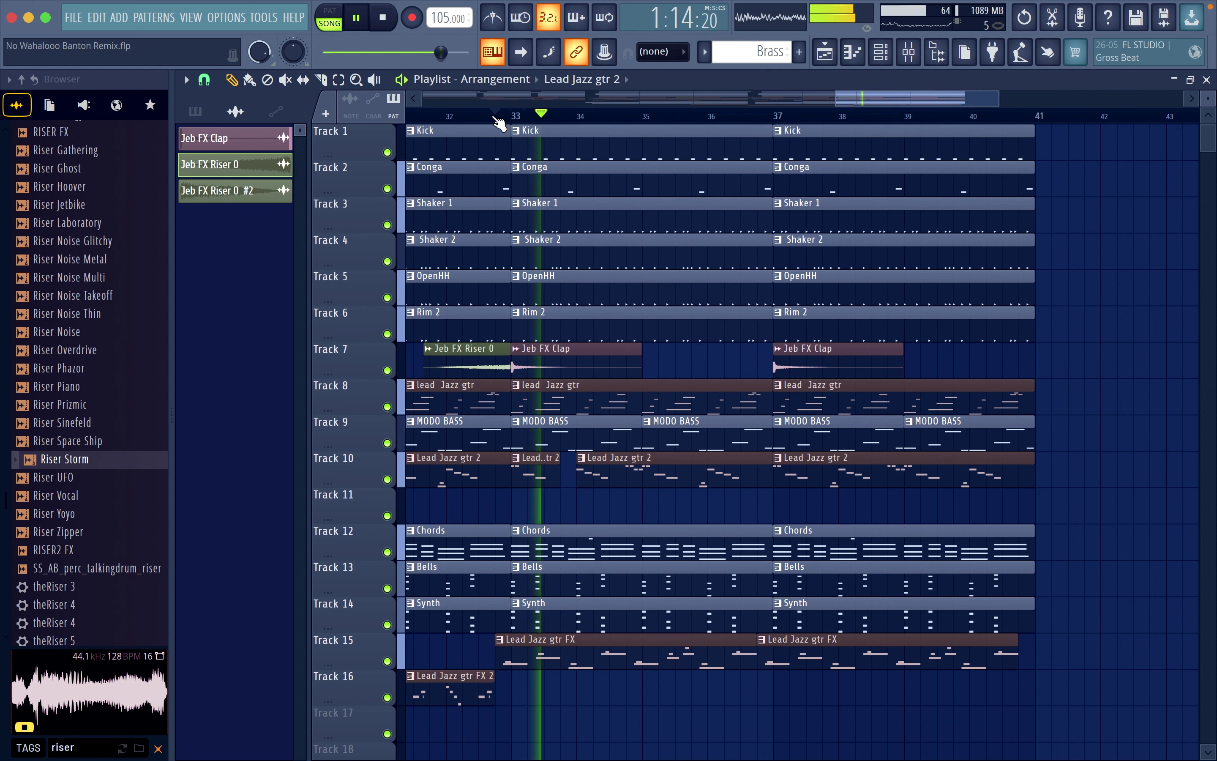
pyautogui.moveTo(579, 475); pyautogui.dragTo(609, 475)
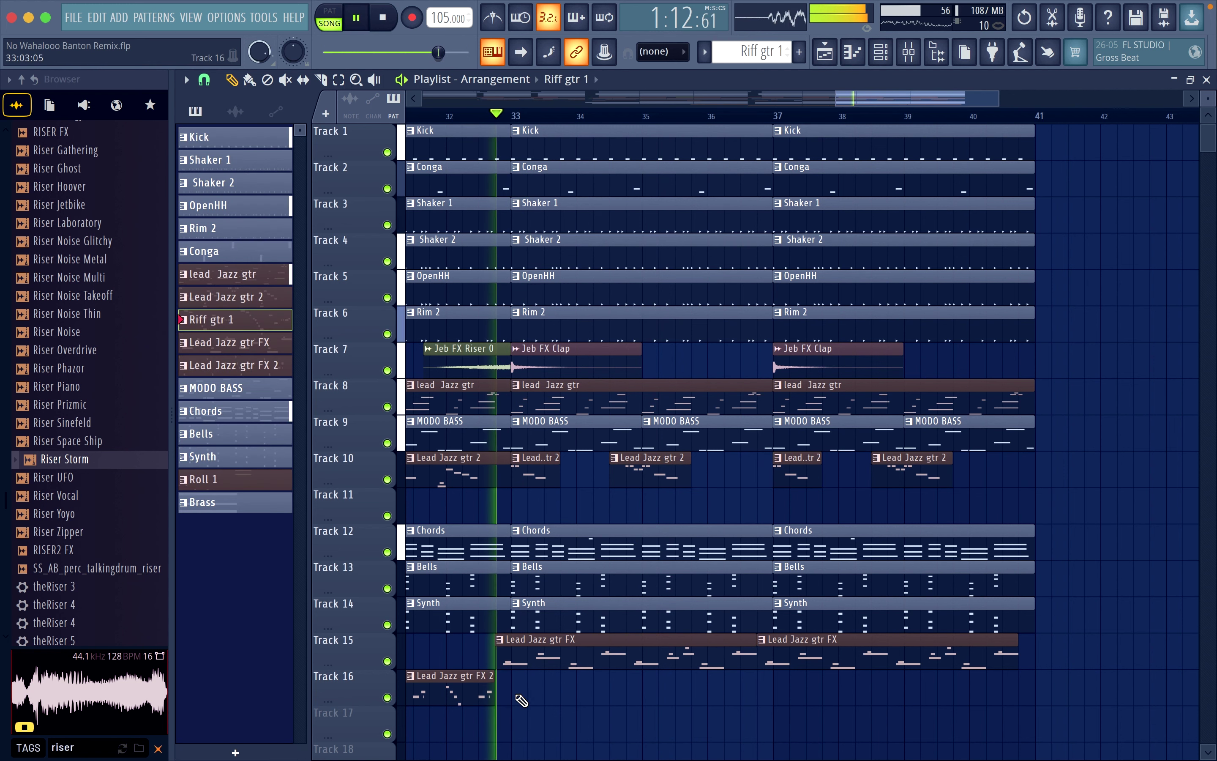
# Step: Place a Riff gtr 1 clip on Track 16 at bar 33 and transpose all its notes down one octave
pyautogui.click(511, 699)
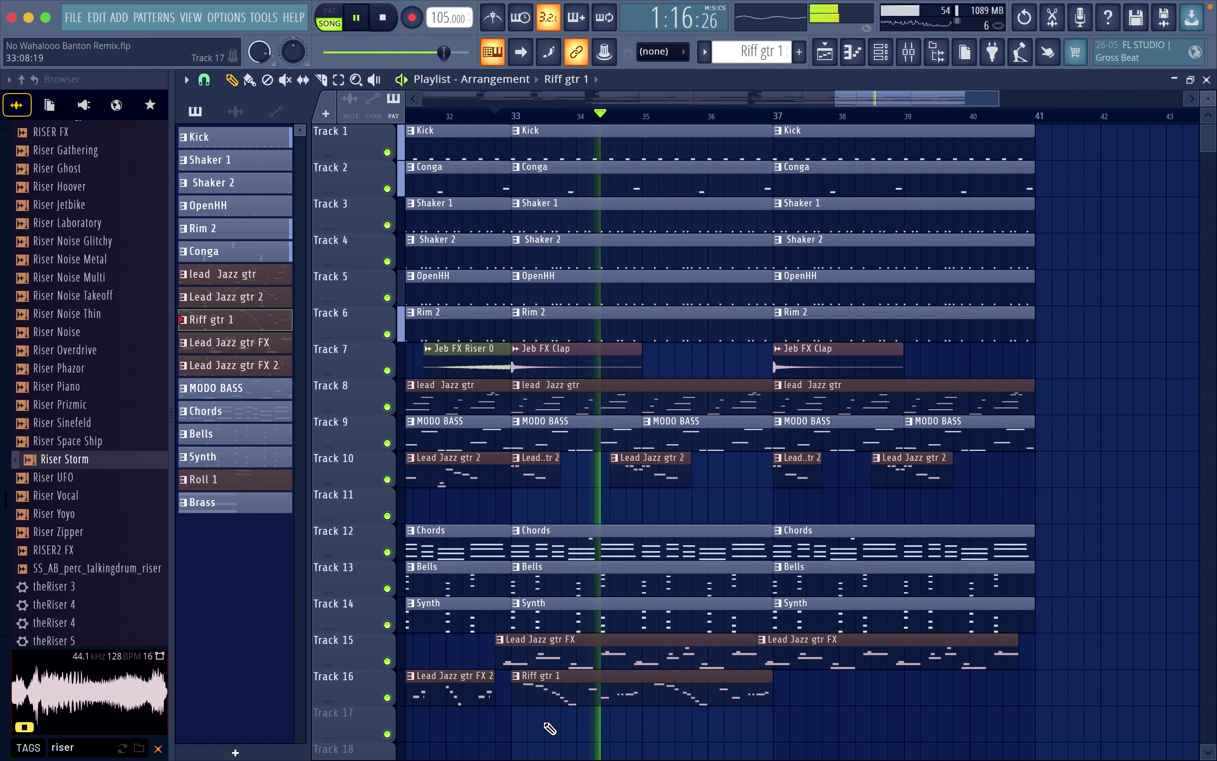
pyautogui.press('F7')
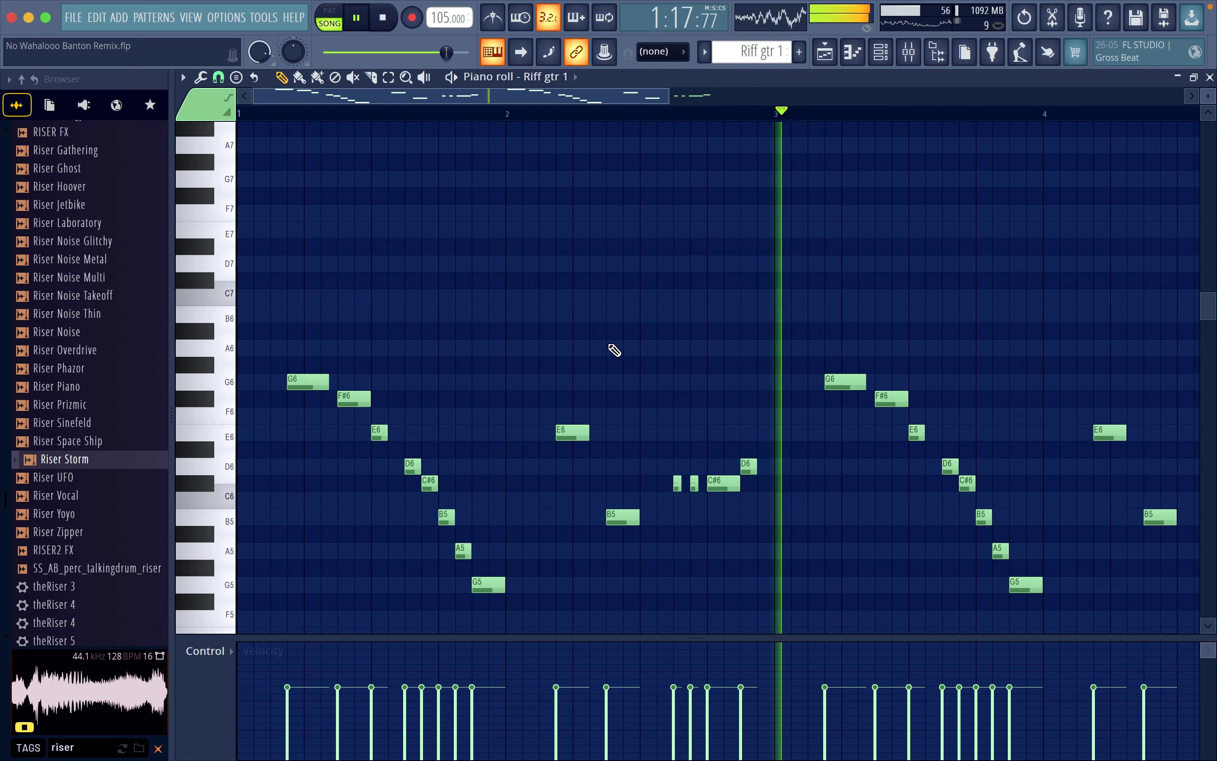
pyautogui.hotkey('ctrl', 'a')
pyautogui.hotkey('ctrl', 'Down')
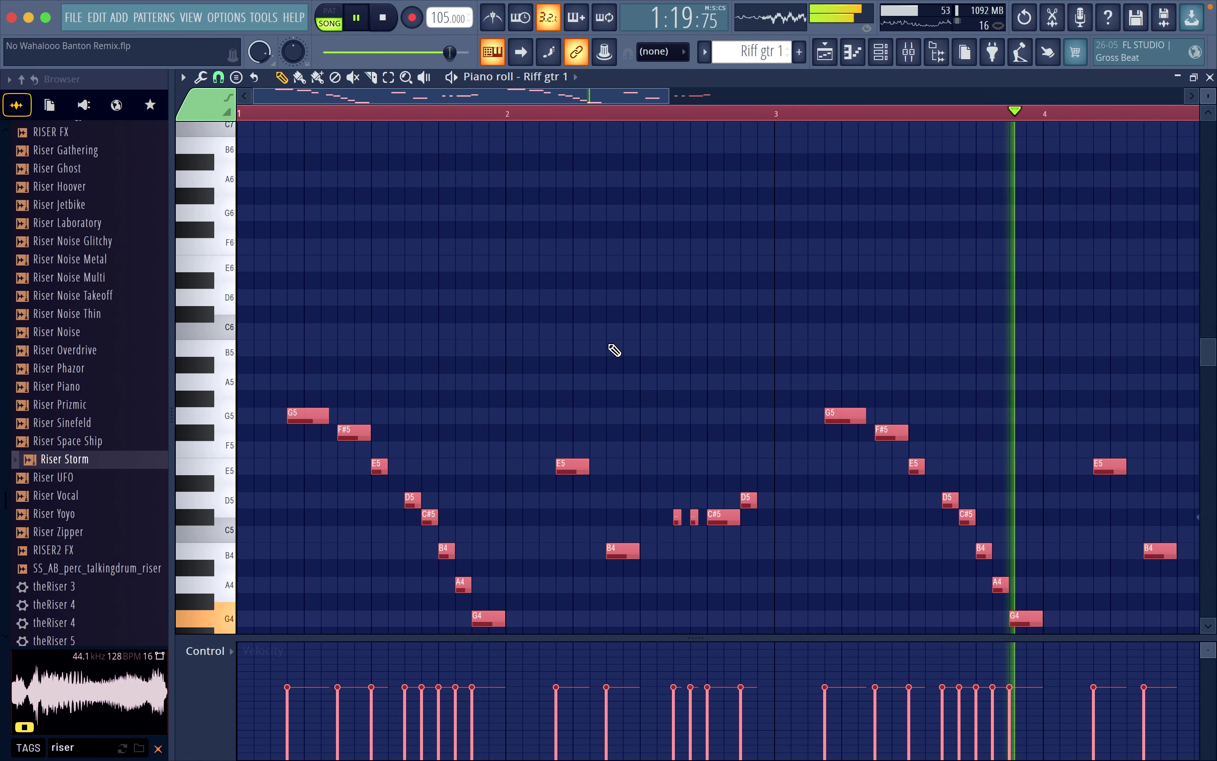
pyautogui.press('space')
pyautogui.press('space')
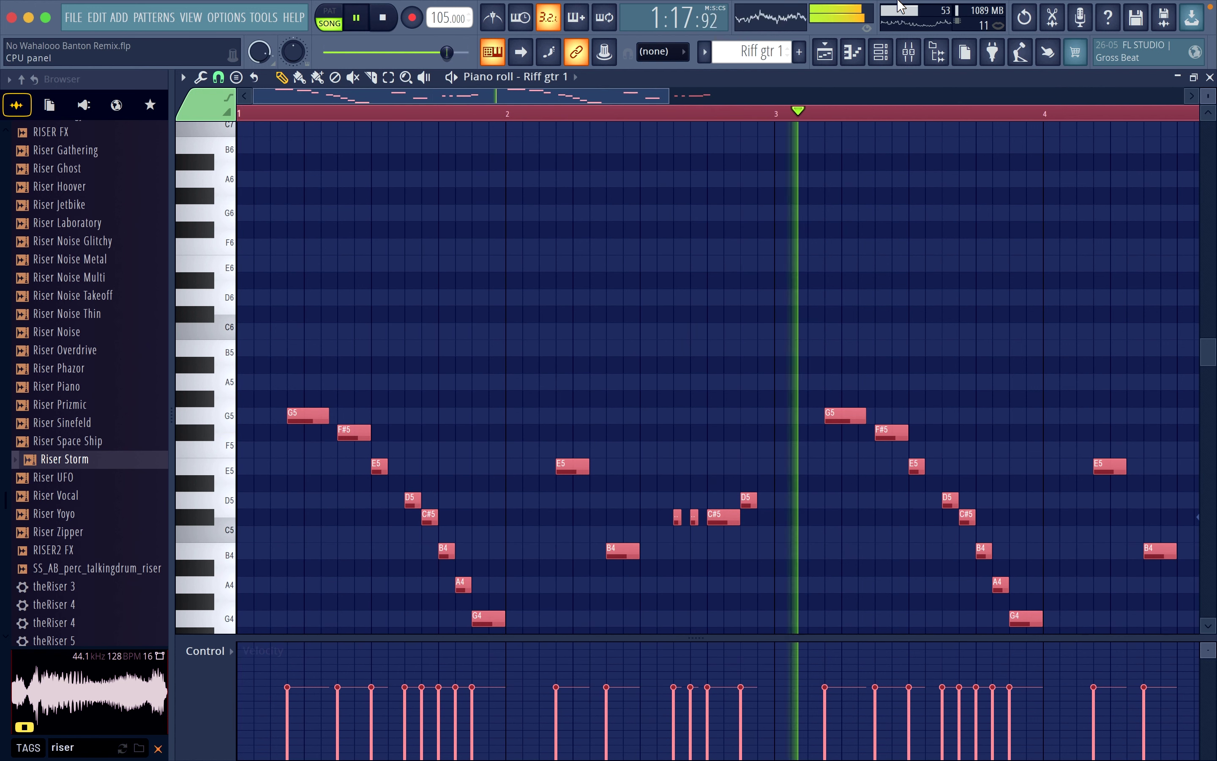
# Step: Set the Riff gtr 1 channel volume to 96% in the channel rack
pyautogui.click(1210, 77)
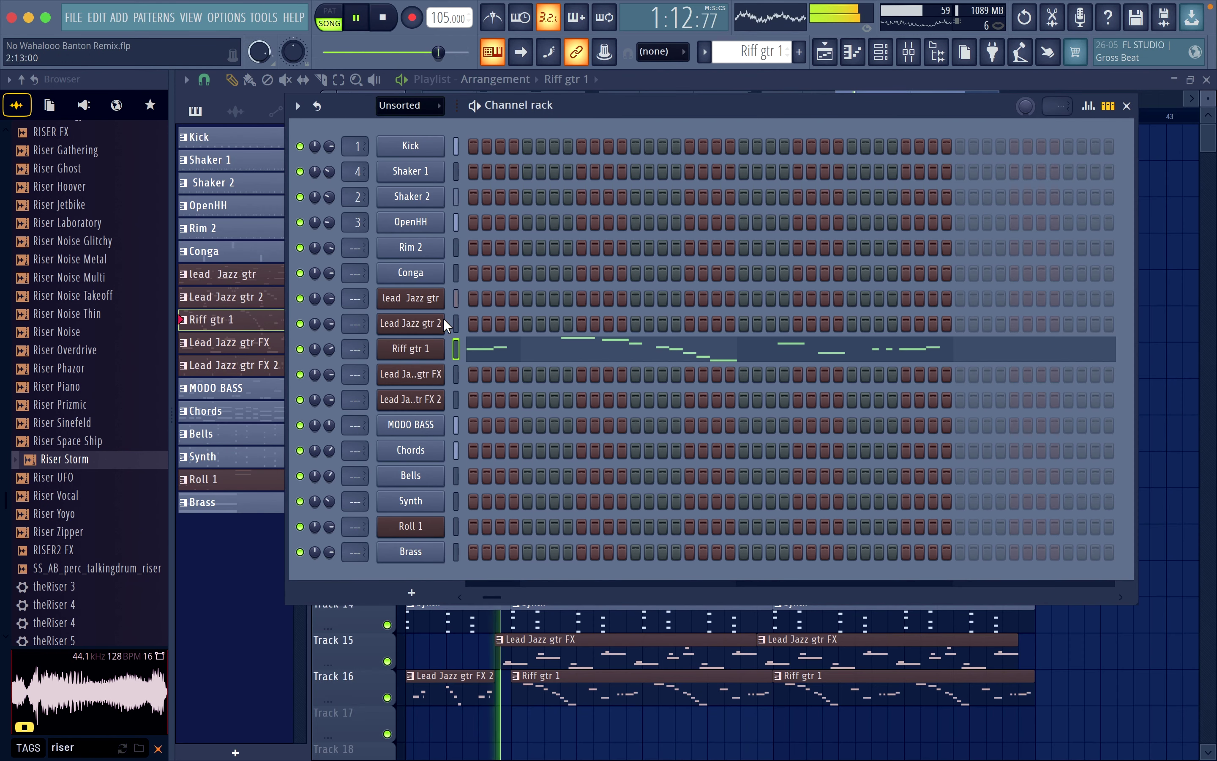
pyautogui.moveTo(331, 348); pyautogui.dragTo(331, 347)
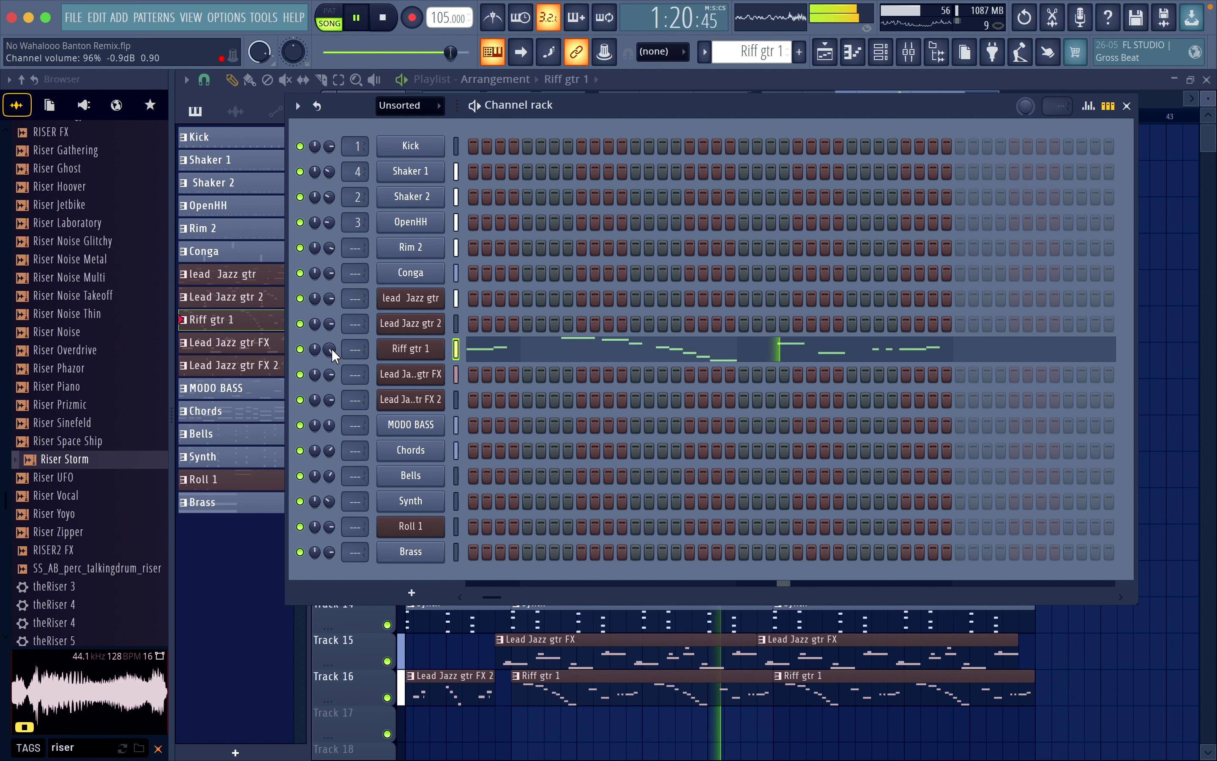
pyautogui.click(1127, 106)
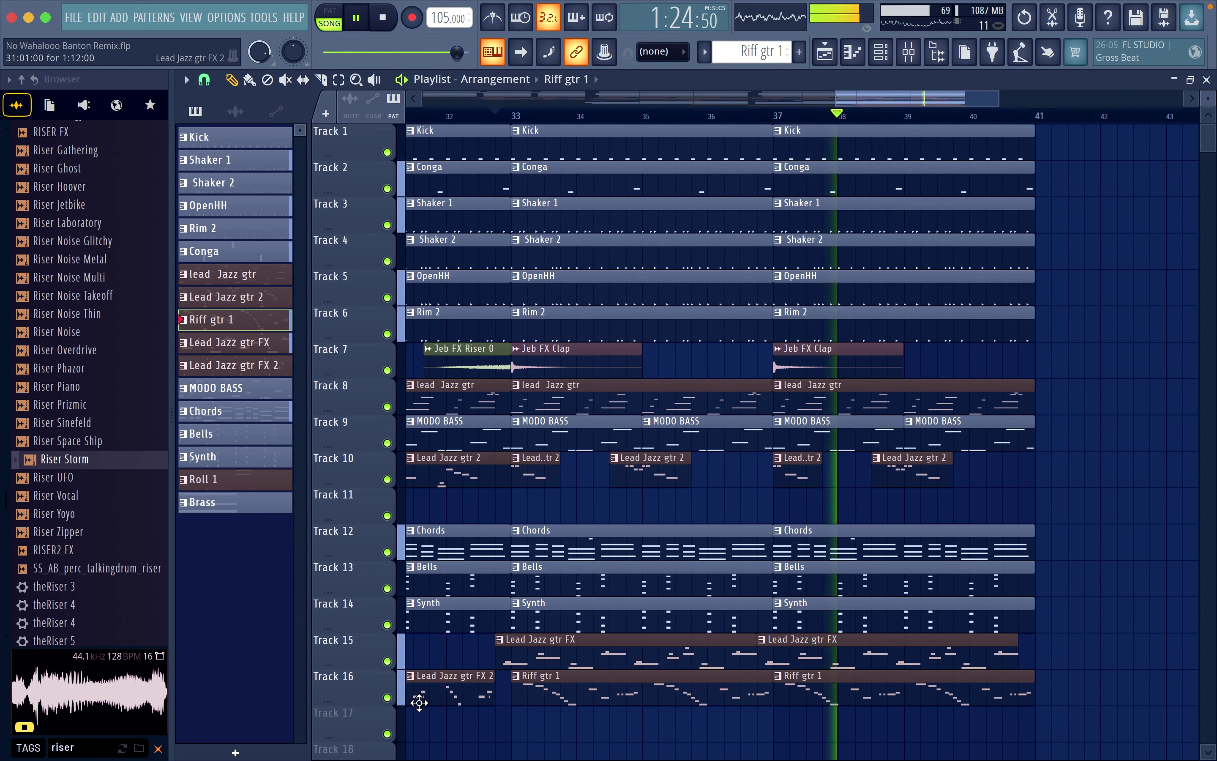
# Step: Toggle mute and solo on Track 16 during playback to compare the mix with and without its guitar clips
pyautogui.click(387, 697)
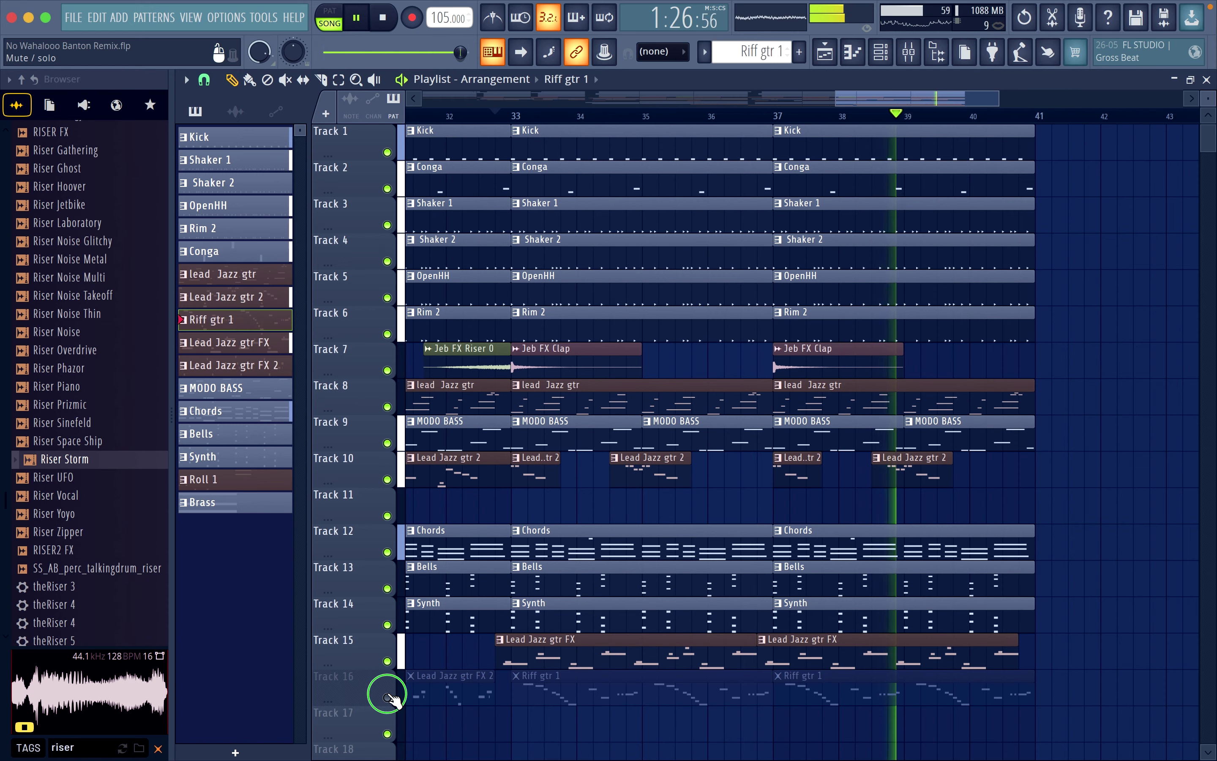
pyautogui.rightClick(387, 698)
pyautogui.rightClick(387, 698)
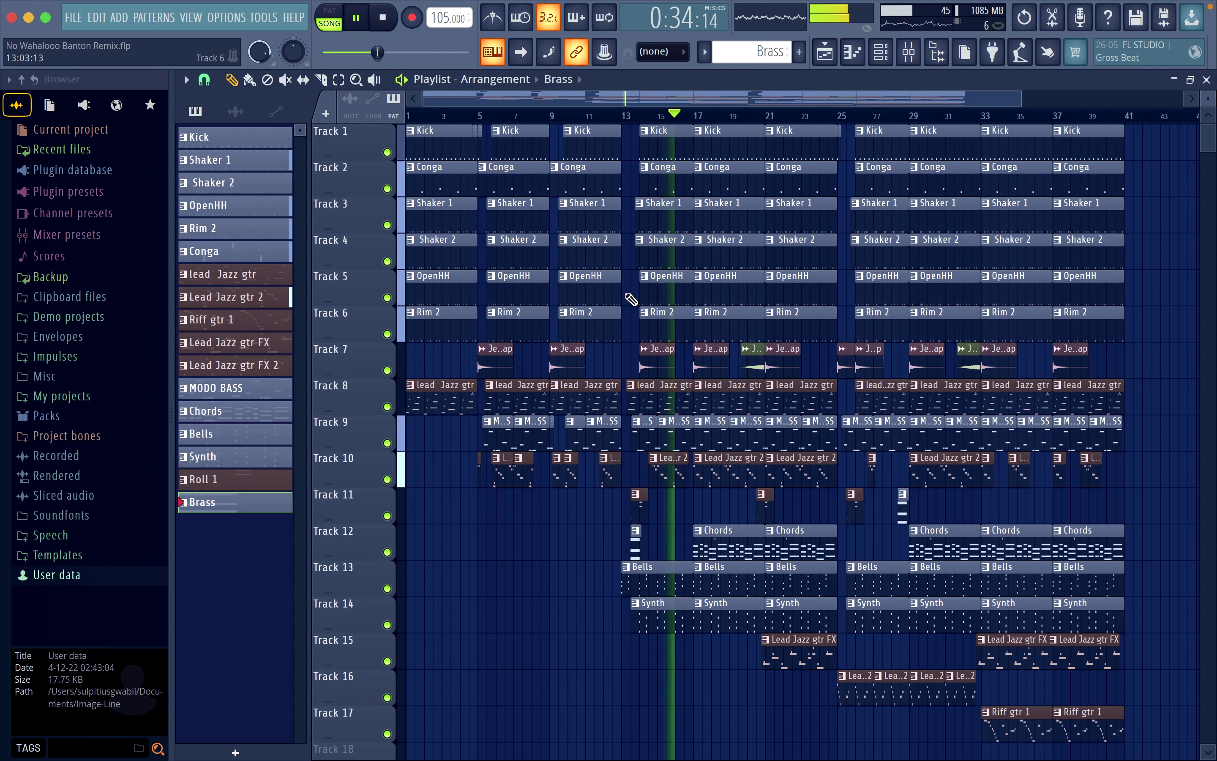
# Step: Move the Brass clip on Track 12 two steps earlier to 13:07 and replay the transition around bar 13
pyautogui.scroll(2, 694, 385)
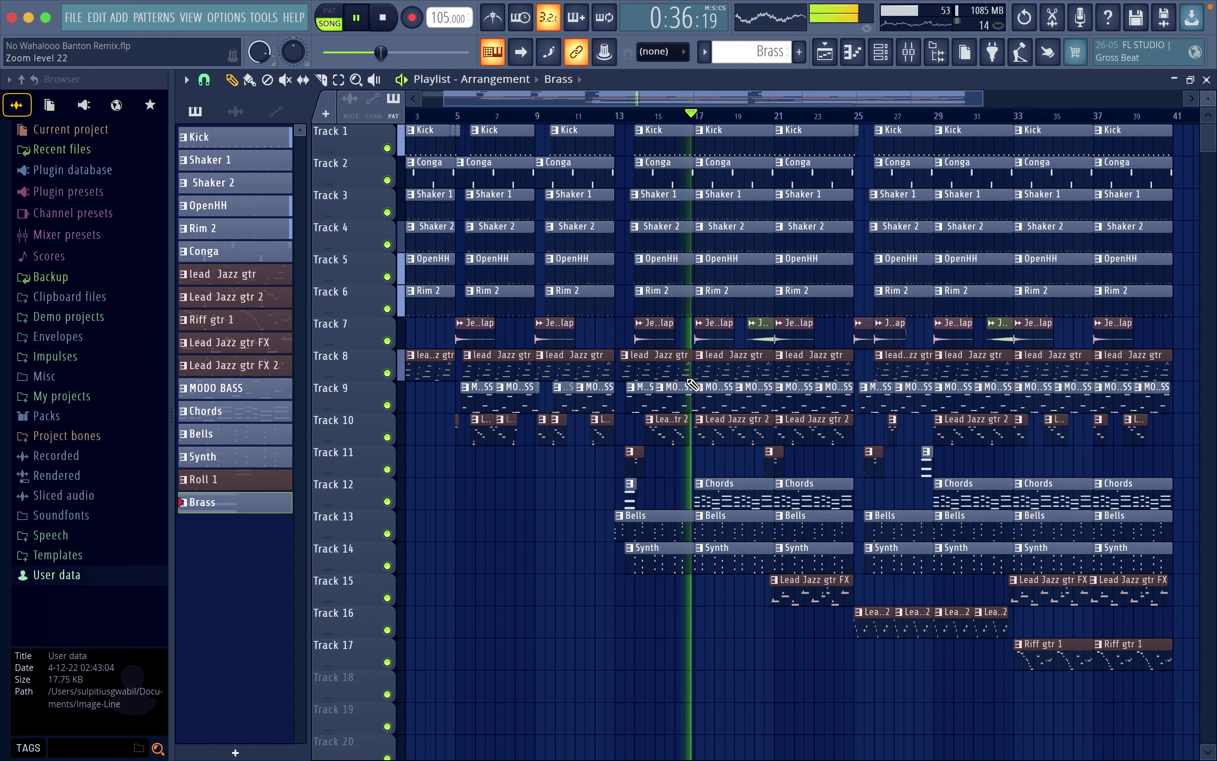
pyautogui.scroll(4, 630, 484)
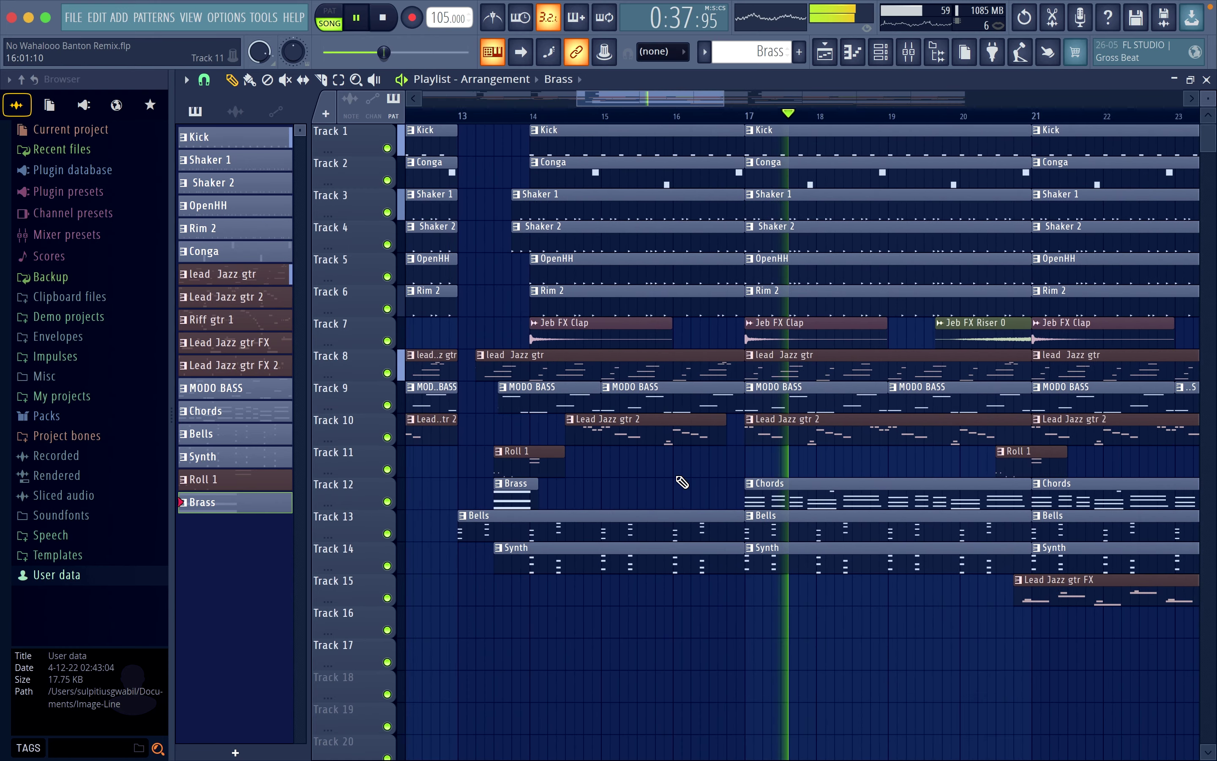
pyautogui.moveTo(483, 491); pyautogui.dragTo(473, 491)
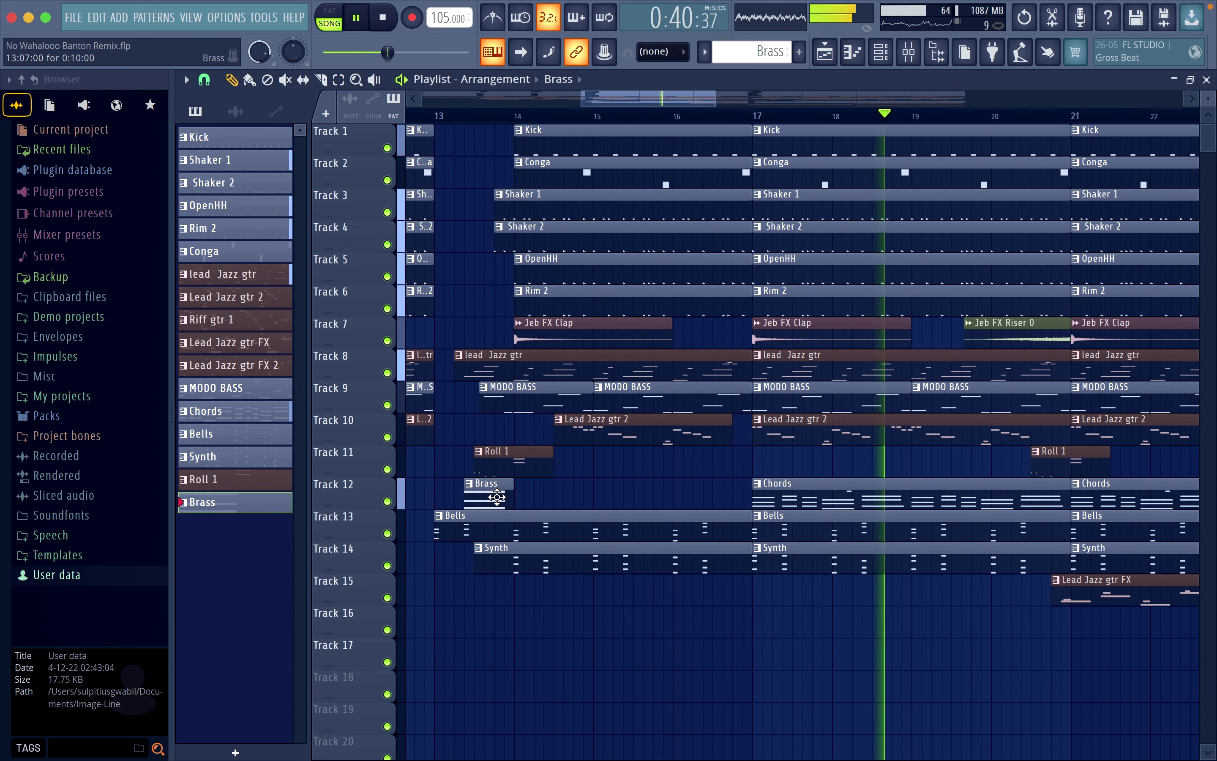
pyautogui.click(425, 116)
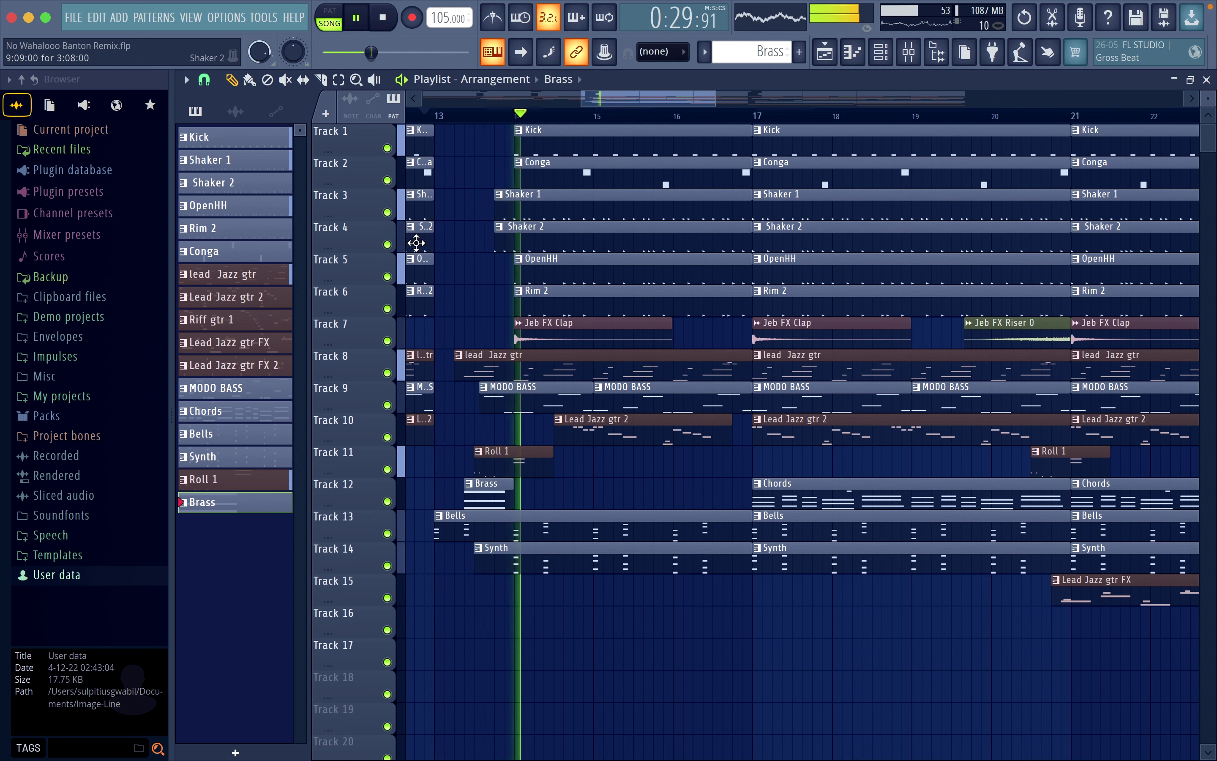
pyautogui.press('space')
pyautogui.press('space')
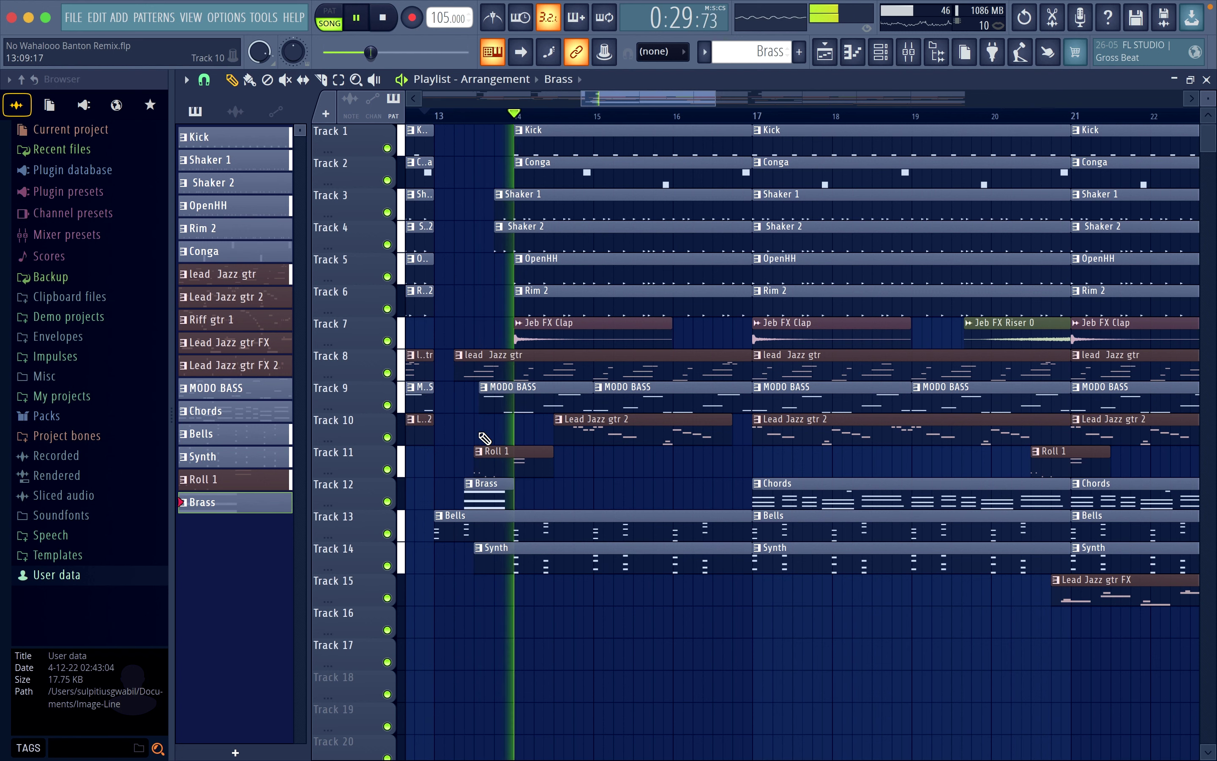
# Step: Play the arrangement from about bar 11 through to the Riff gtr 1 section to review it
pyautogui.scroll(-3, 593, 522)
pyautogui.press('space')
pyautogui.press('space')
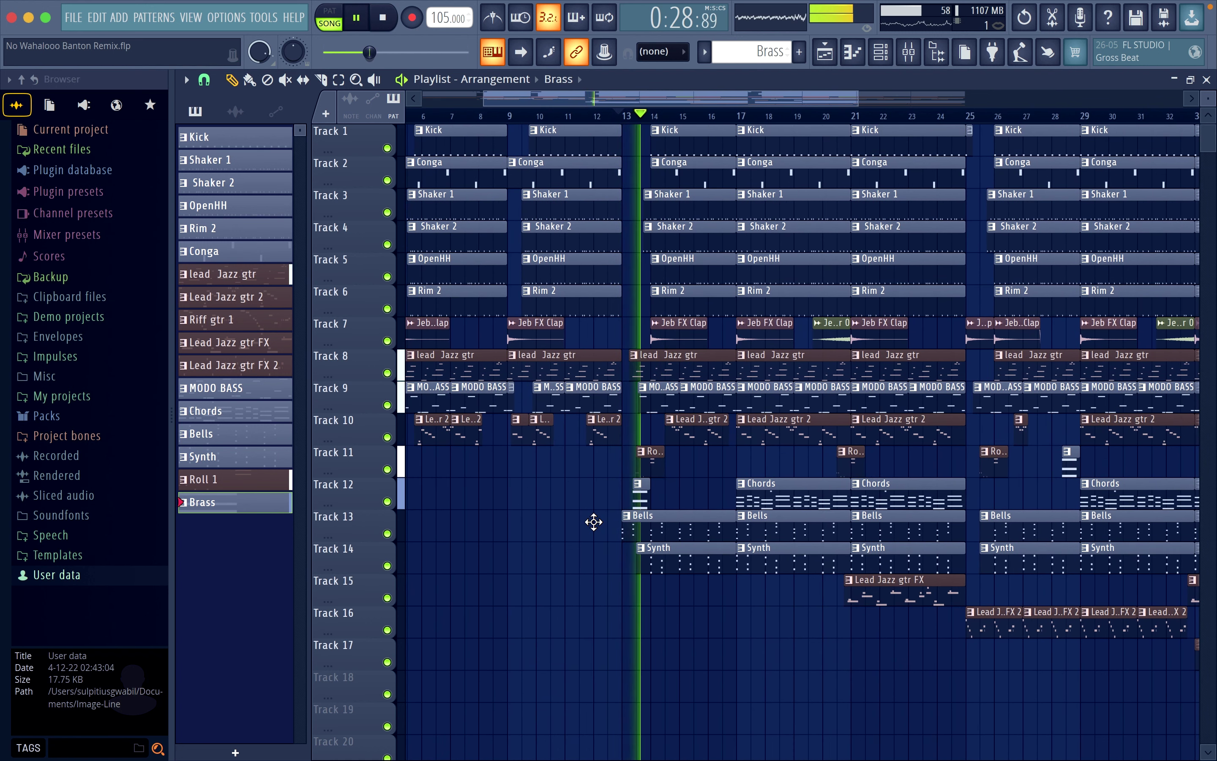
pyautogui.click(561, 116)
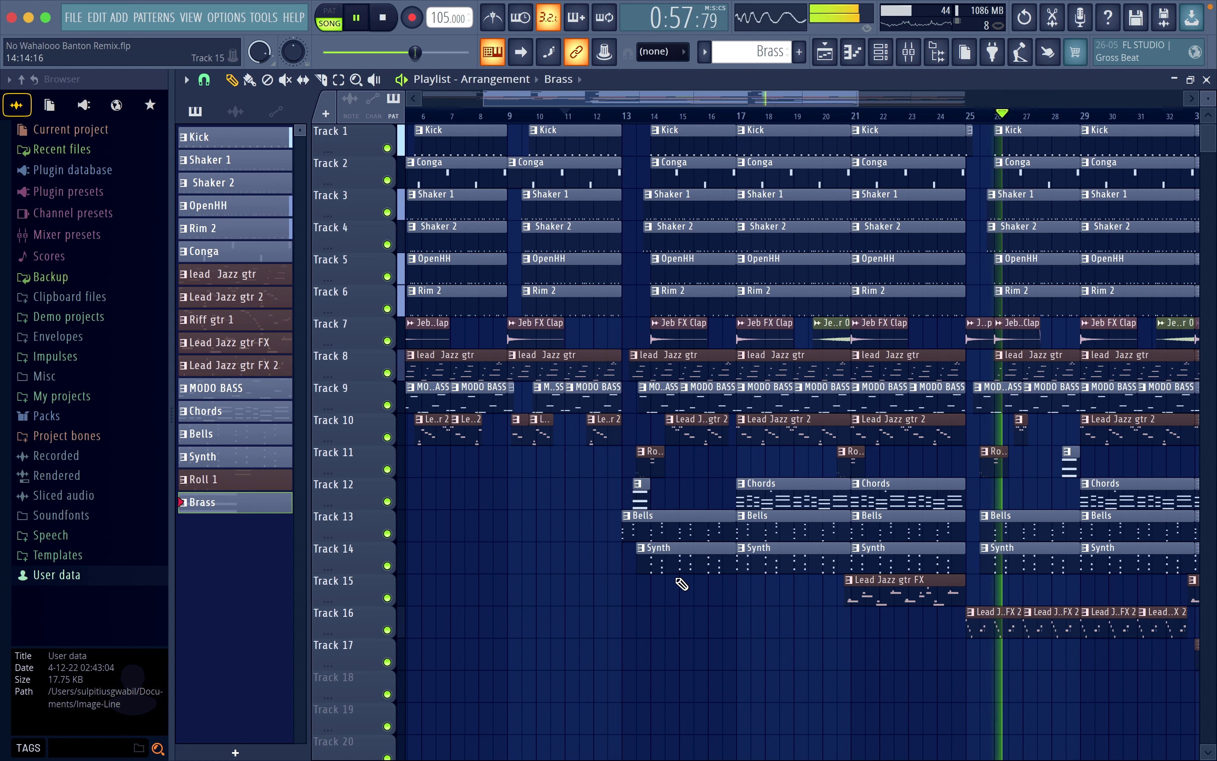
pyautogui.hscroll(5, 680, 605)
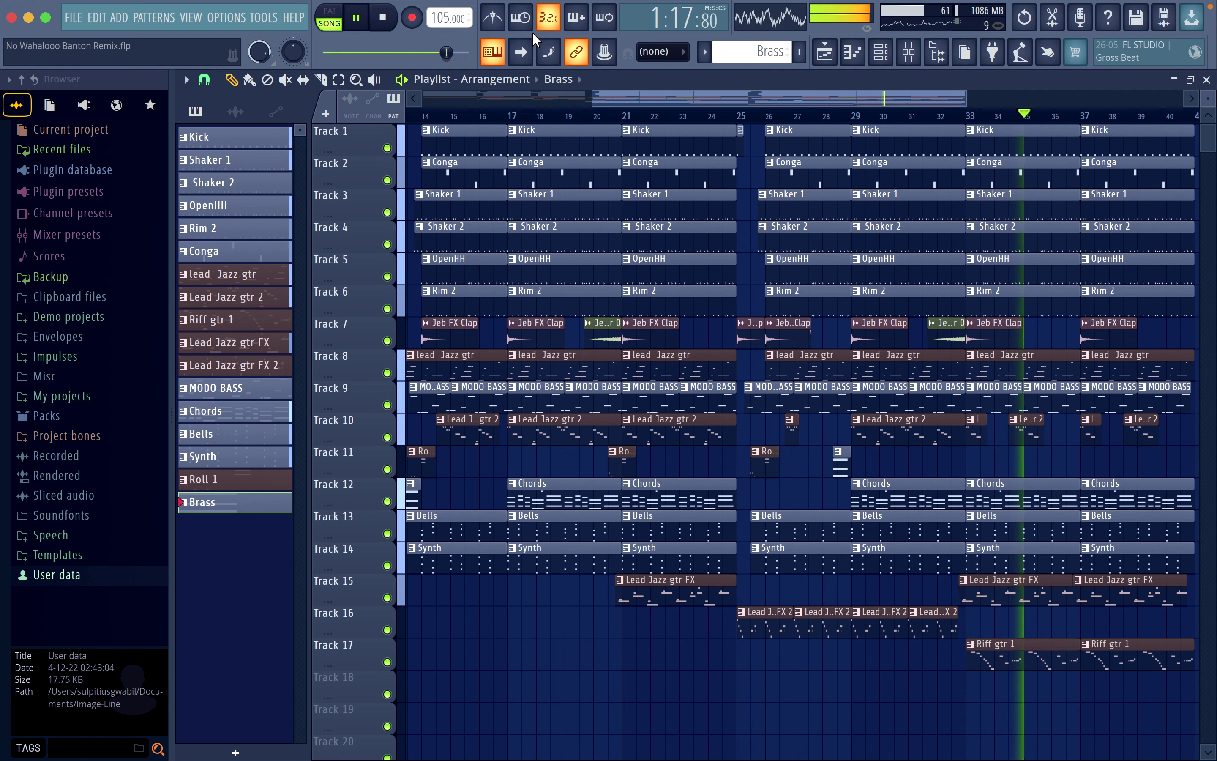
# Step: Review the channel rack and the audio clips in the picker, and select the Kick pattern
pyautogui.click(883, 52)
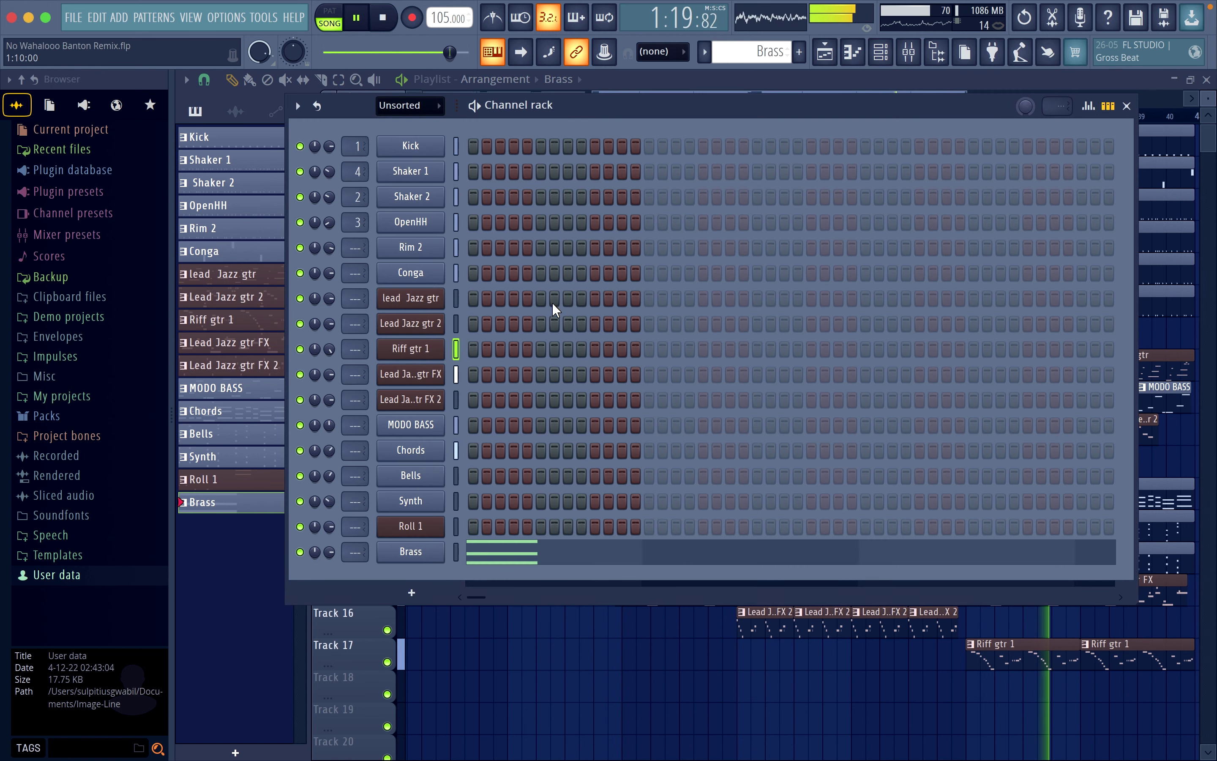
pyautogui.click(1128, 106)
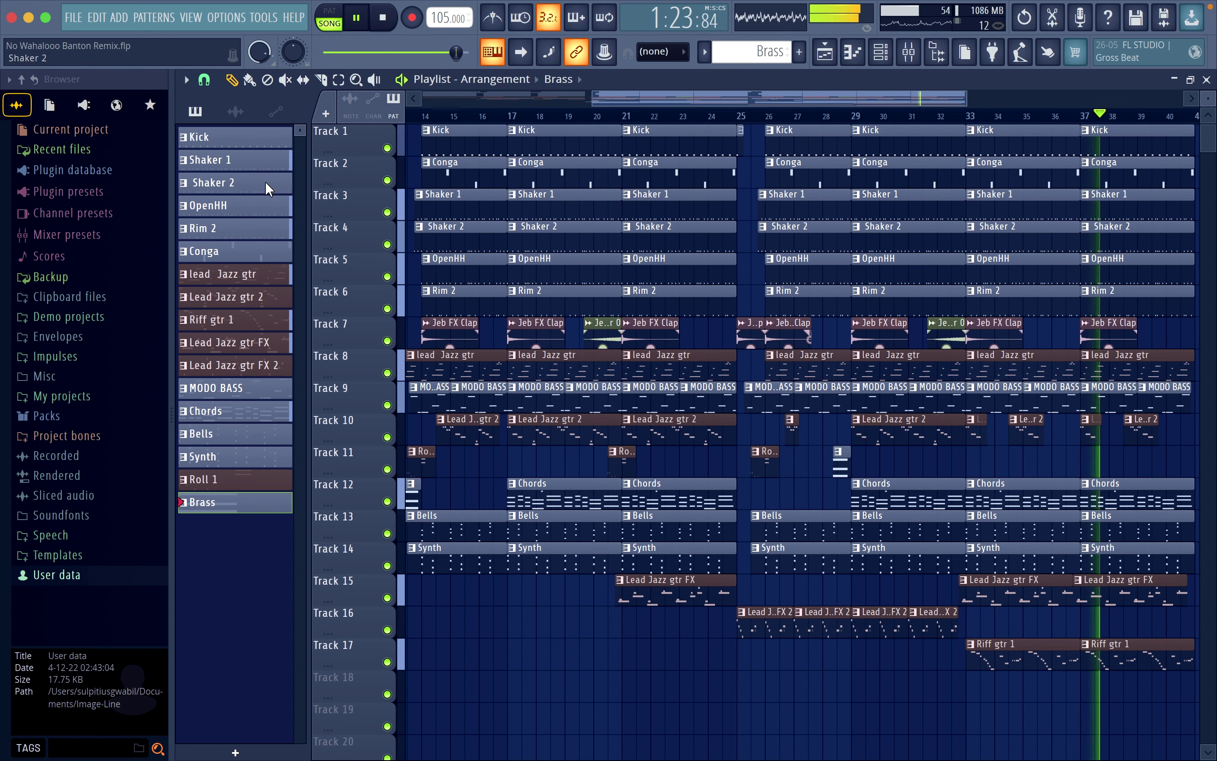
pyautogui.click(235, 112)
pyautogui.click(231, 135)
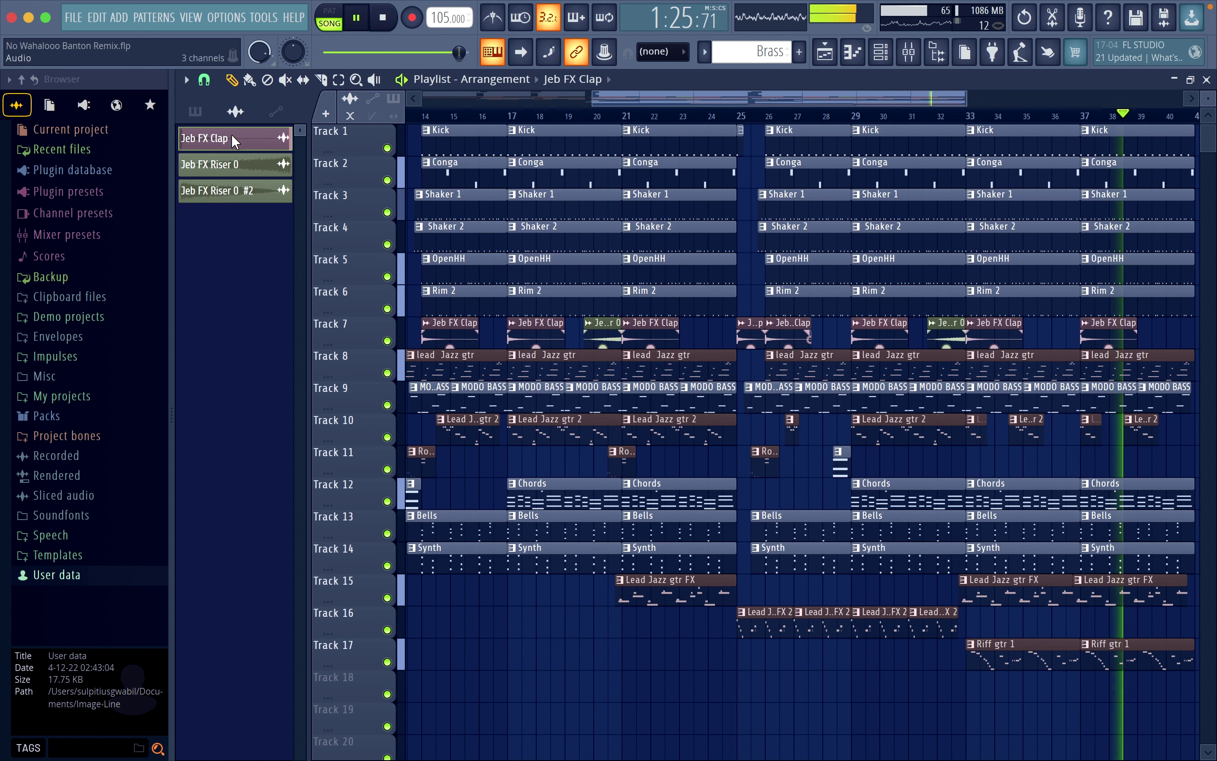
pyautogui.click(198, 111)
pyautogui.click(210, 135)
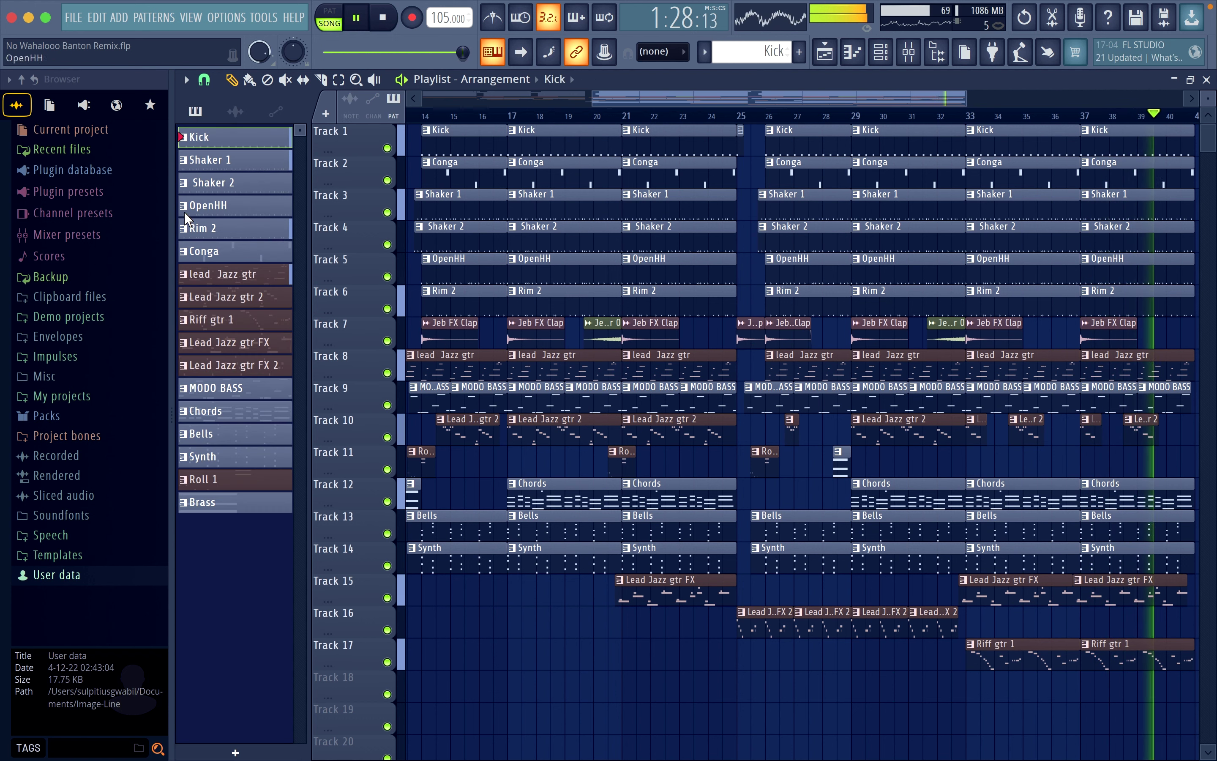
# Step: Route the channels from Kick to Brass to mixer tracks 1 to 17 and show all channels in the channel rack
pyautogui.click(362, 136)
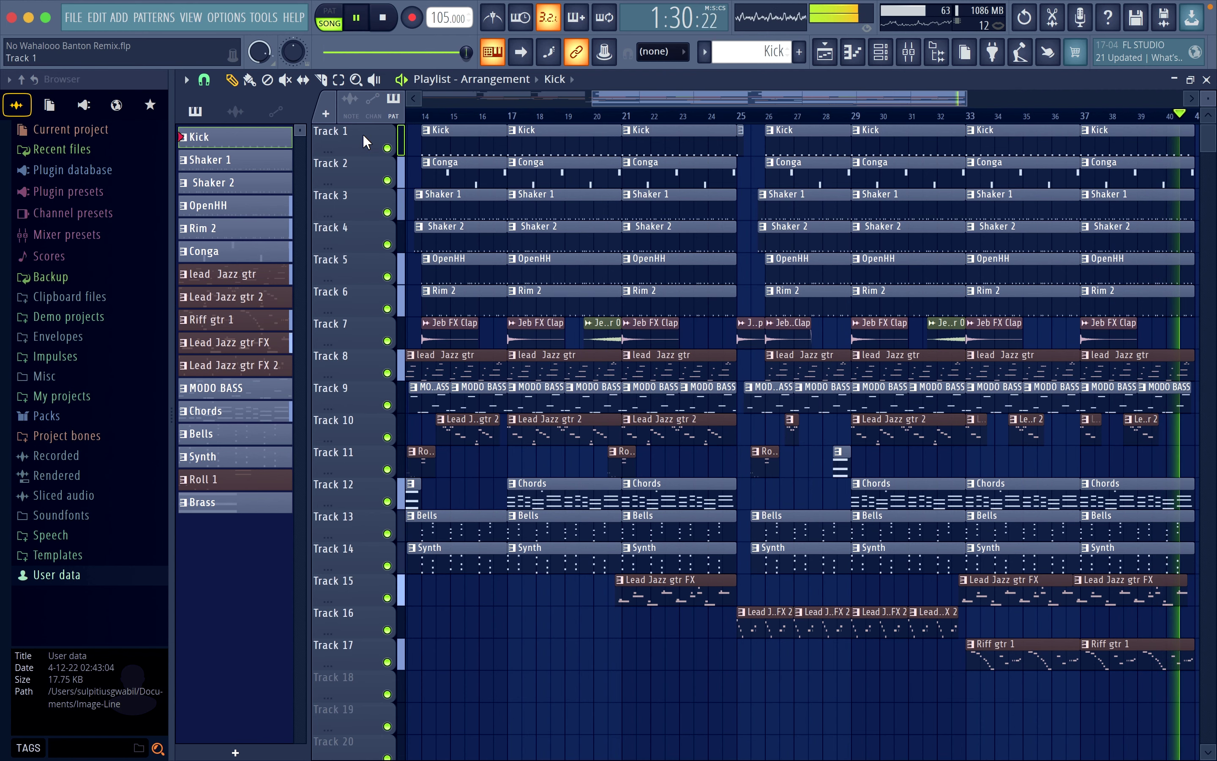
pyautogui.click(854, 52)
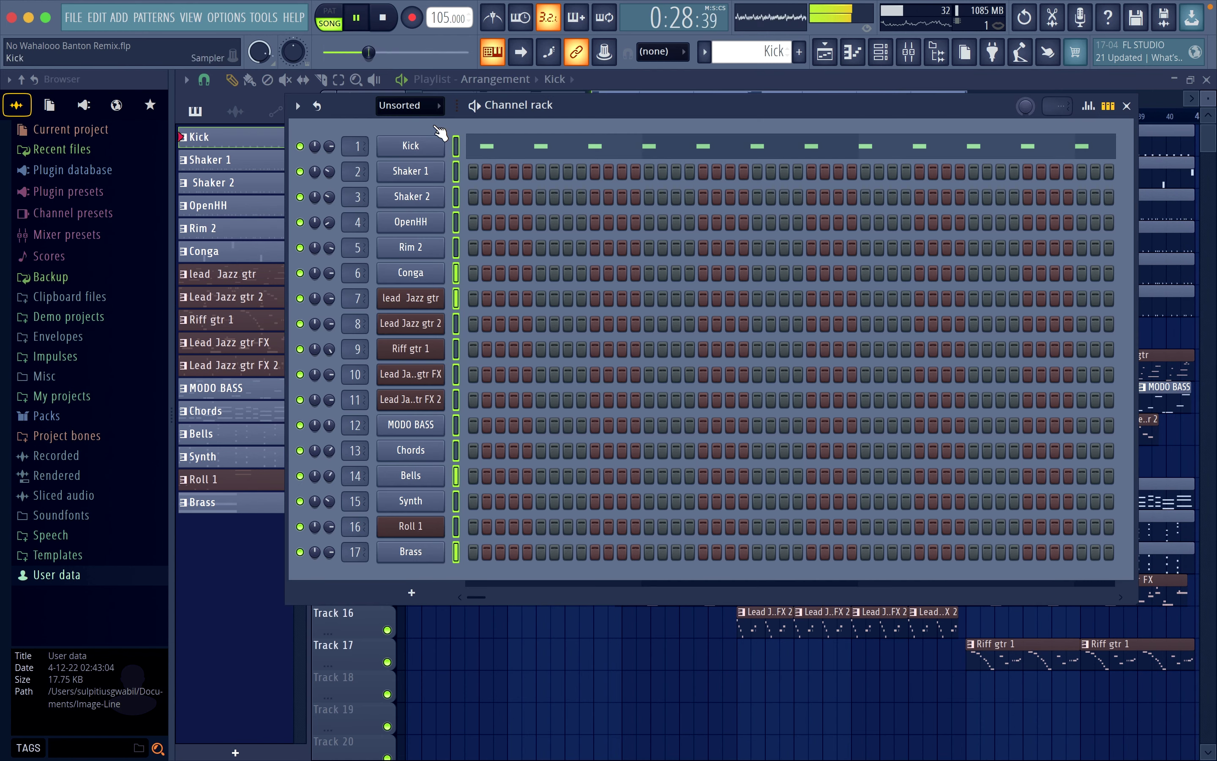
pyautogui.click(408, 103)
pyautogui.click(441, 134)
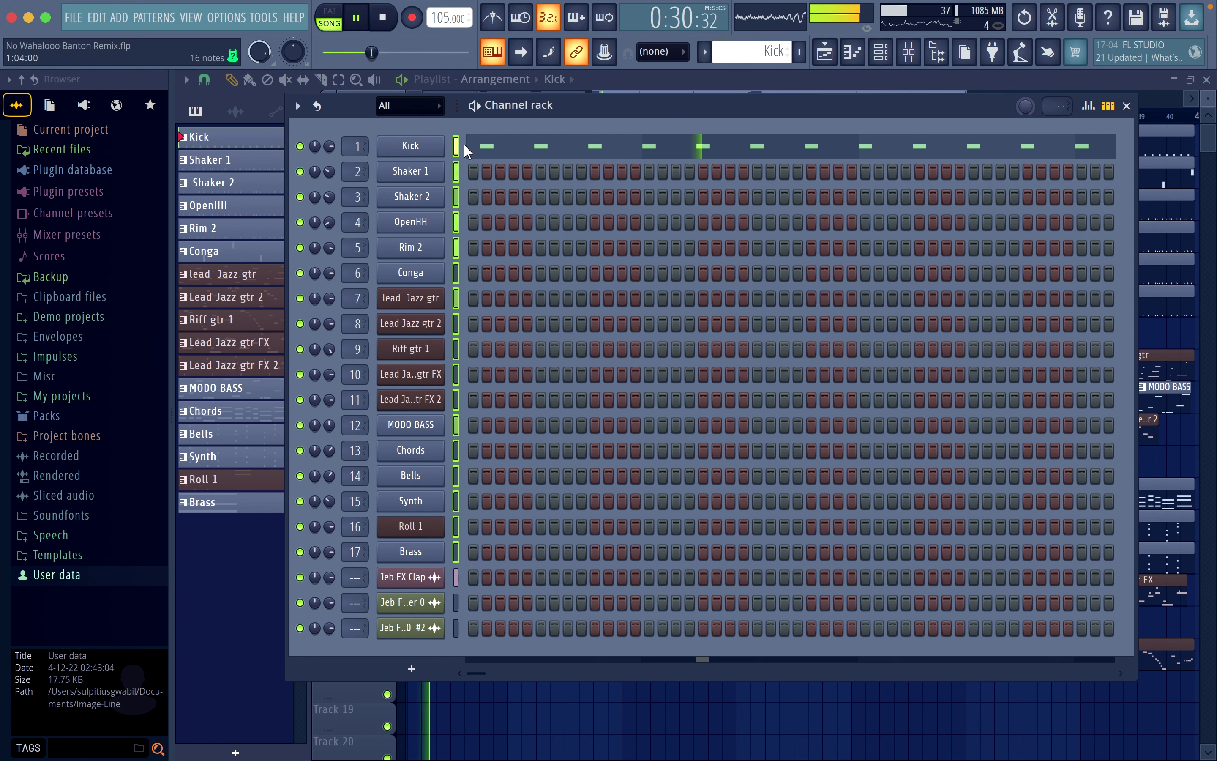